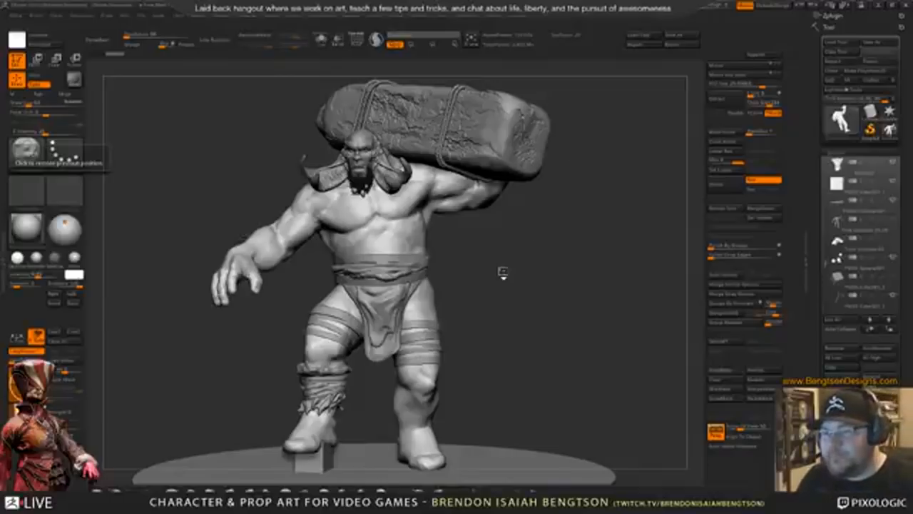
- Examine the full troll figure carrying the stone from several angles, moving in on its head and tusks
left_click_drag(502, 273, 503, 301)
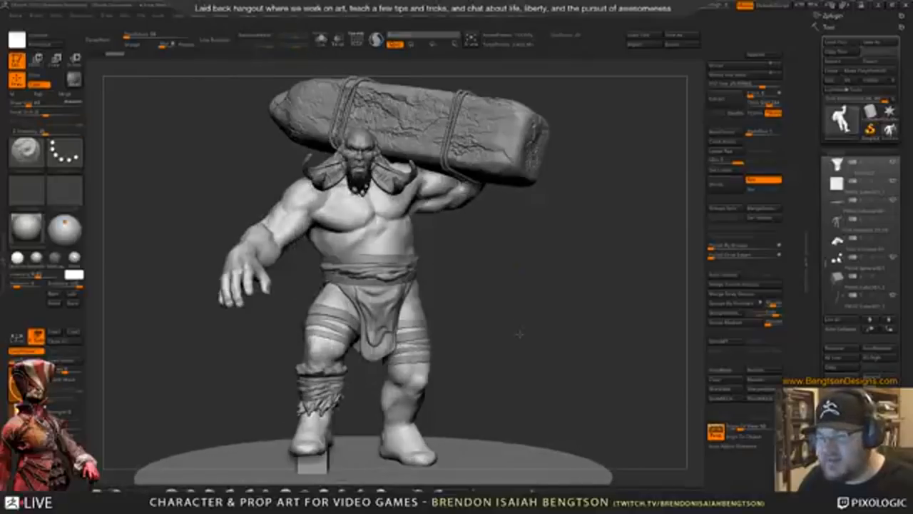
left_click_drag(519, 334, 528, 276)
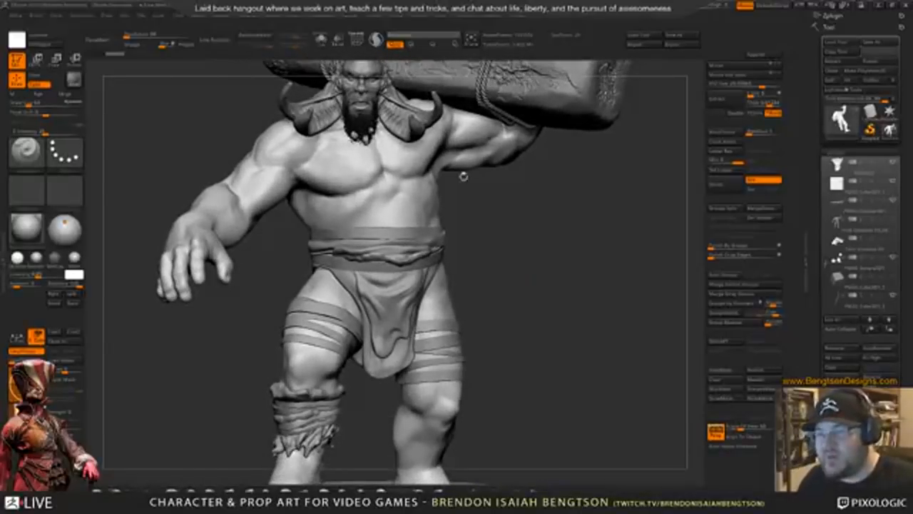
key("space")
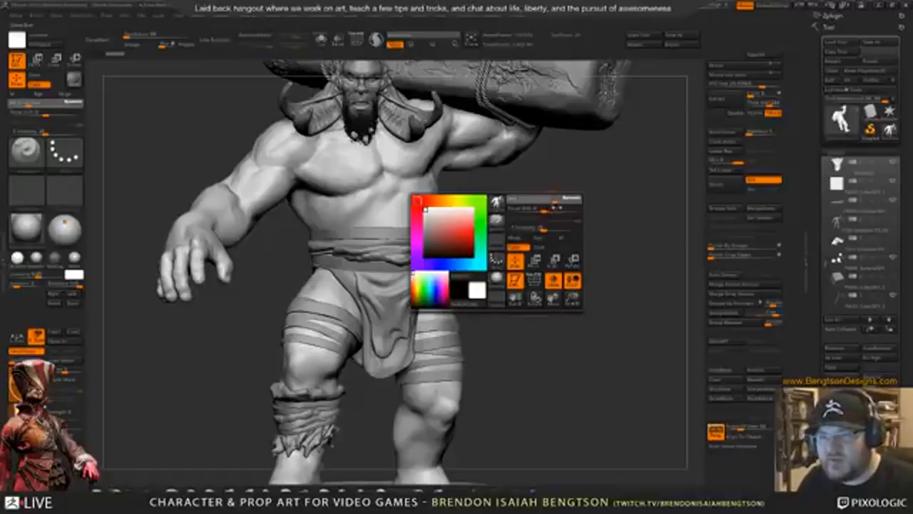
left_click_drag(540, 277, 521, 279, "alt")
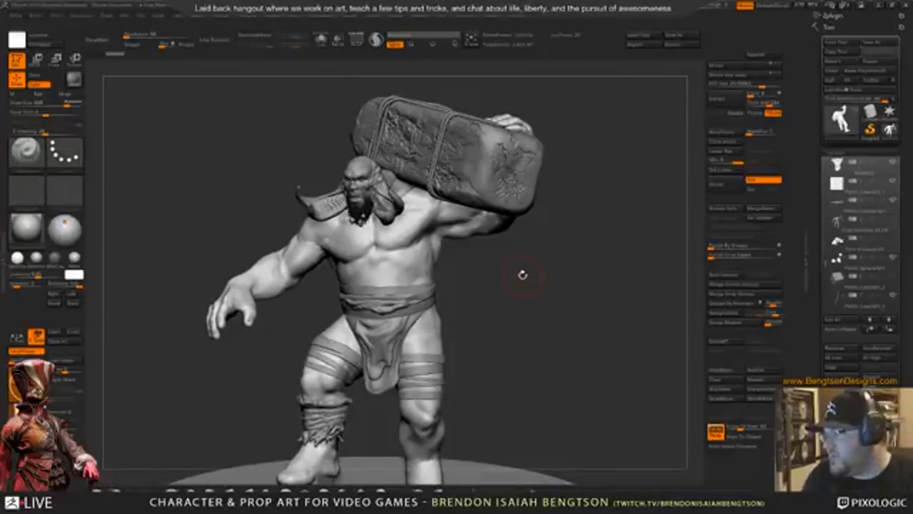
left_click_drag(526, 279, 595, 392, "alt")
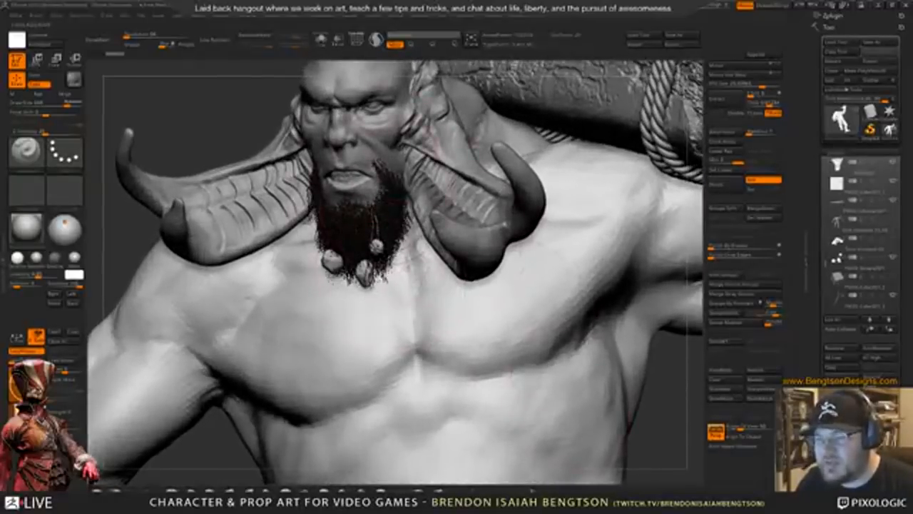
mouse_move(196, 79)
left_mouse_down("alt")
mouse_move(226, 200)
mouse_move(223, 190)
left_mouse_up("alt")
key("space")
mouse_move(281, 224)
left_mouse_down()
mouse_move(283, 235)
mouse_move(395, 239)
mouse_move(257, 234)
mouse_move(228, 242)
mouse_move(262, 253)
mouse_move(256, 235)
mouse_move(246, 238)
mouse_move(213, 207)
mouse_move(259, 232)
mouse_move(229, 227)
mouse_move(391, 266)
mouse_move(283, 245)
mouse_move(343, 243)
mouse_move(330, 234)
left_mouse_up()
key("space")
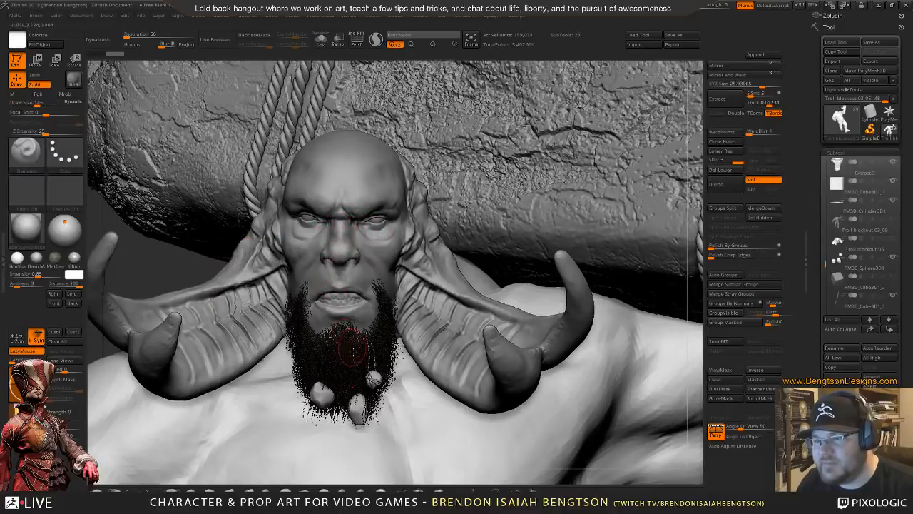
- Inspect the troll's mouth, fiber beard and hanging beads up close from different angles
right_click_drag(353, 352, 353, 385, "ctrl")
right_click_drag(354, 342, 285, 276, "alt")
right_click_drag(335, 300, 351, 258)
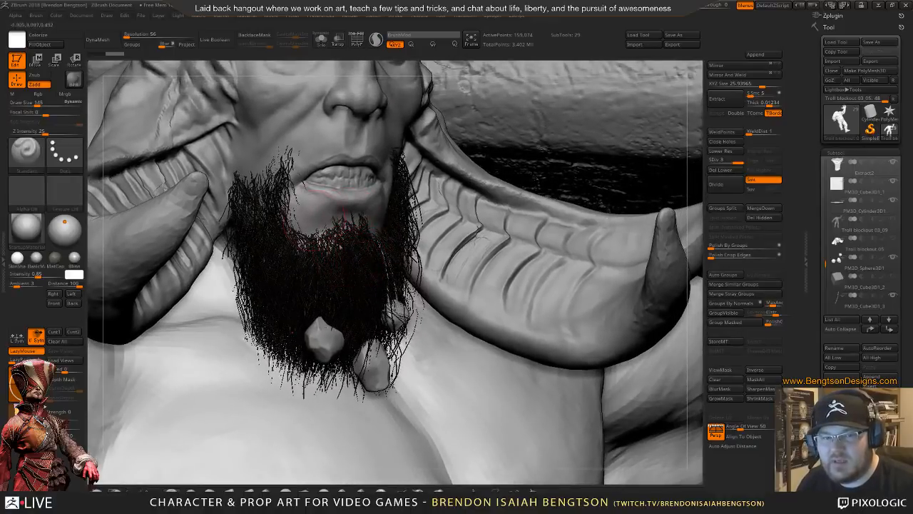
right_click_drag(353, 242, 314, 339, "alt")
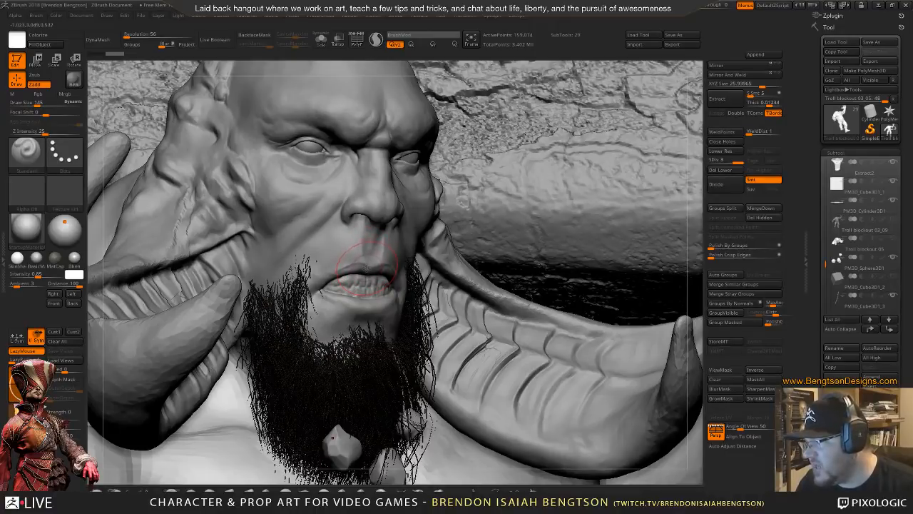
right_click_drag(365, 270, 354, 267)
right_click_drag(360, 418, 378, 289, "alt")
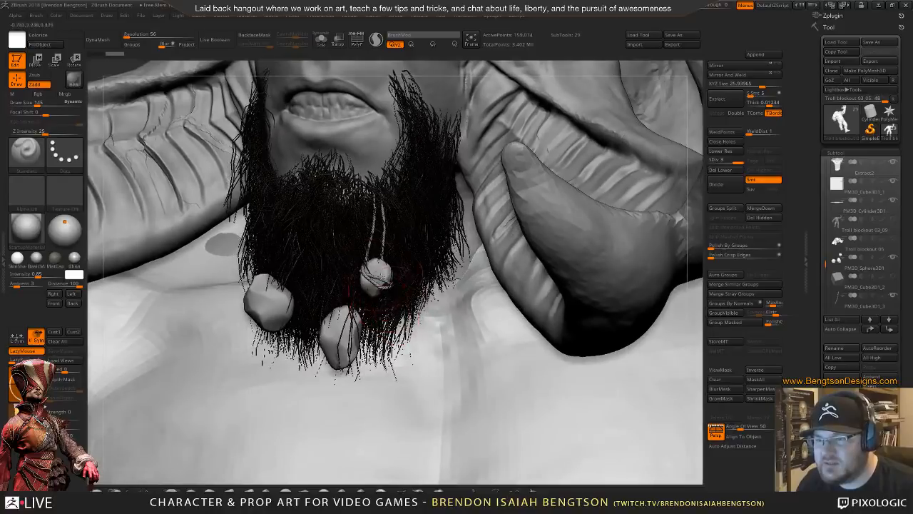
key("space")
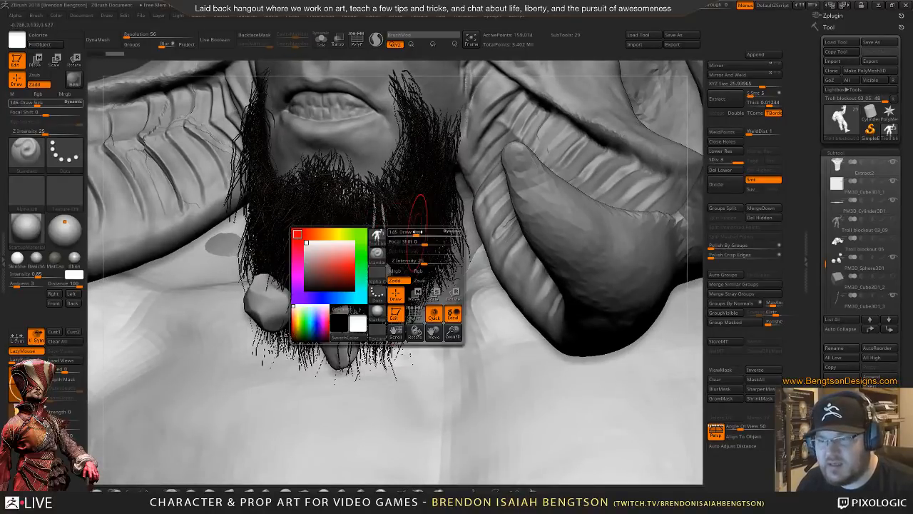
left_click_drag(420, 233, 408, 240)
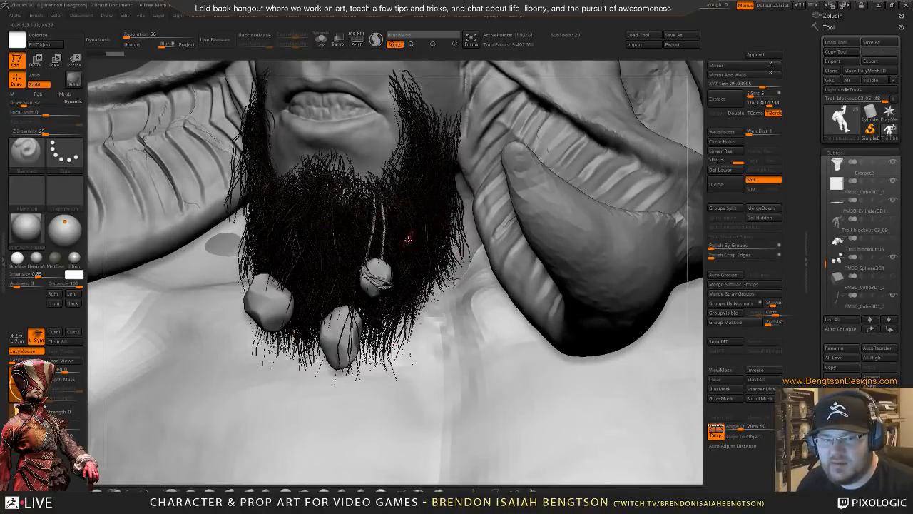
right_click_drag(408, 240, 407, 289)
right_click_drag(306, 311, 348, 201)
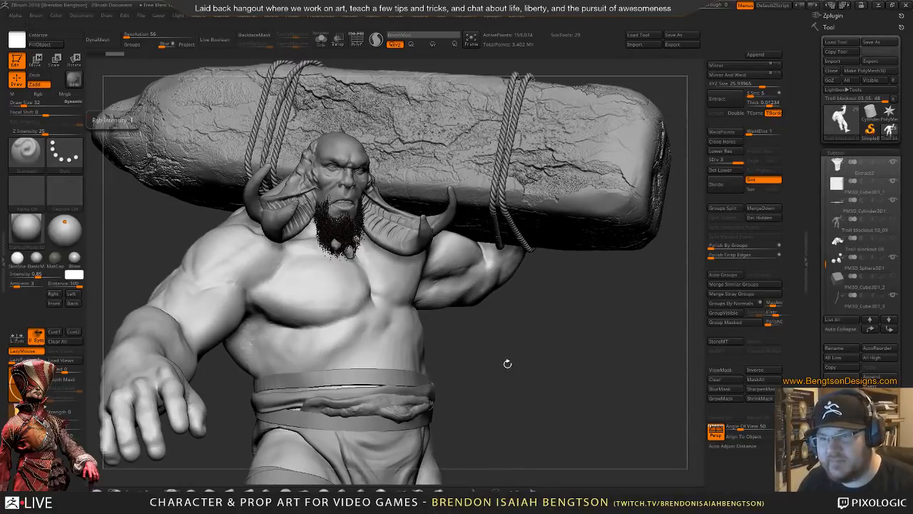
- Hide the fiber beard subtools and make the Troll blockout 04 head the active subtool
left_click_drag(507, 363, 513, 405)
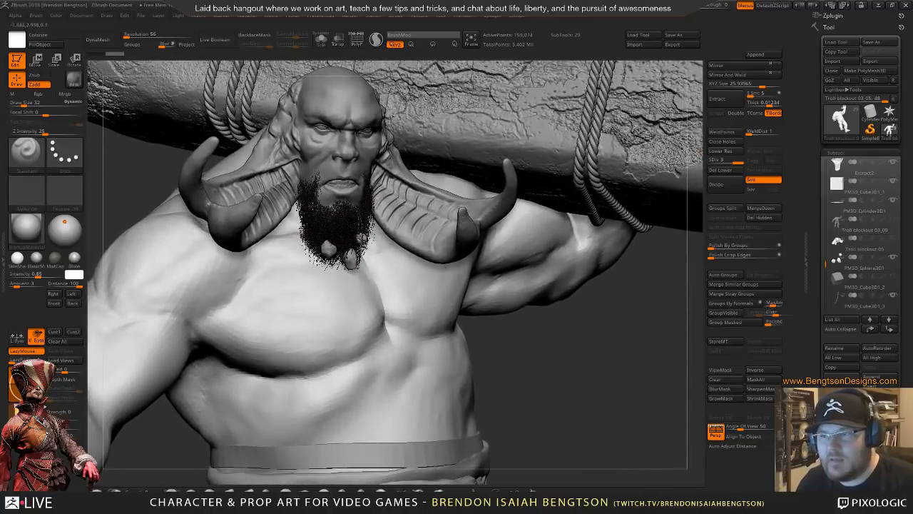
left_click(467, 264, "alt")
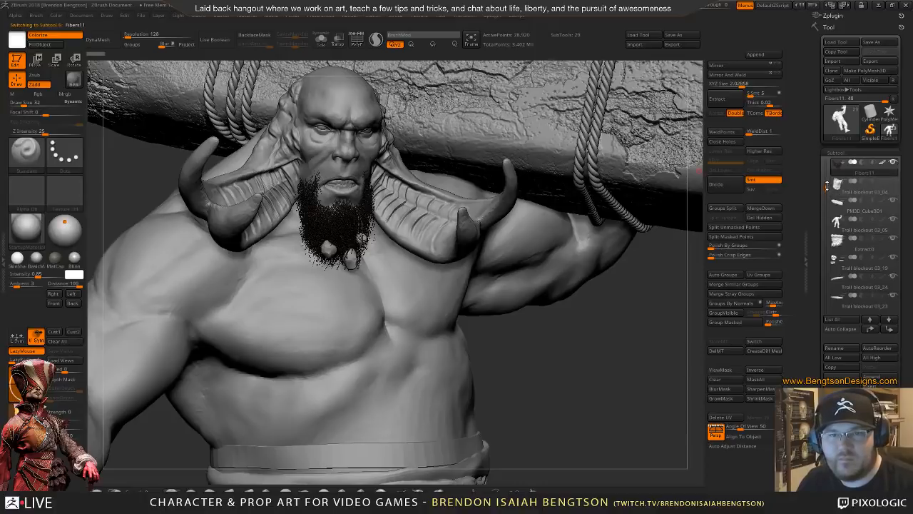
left_click_drag(825, 188, 827, 175)
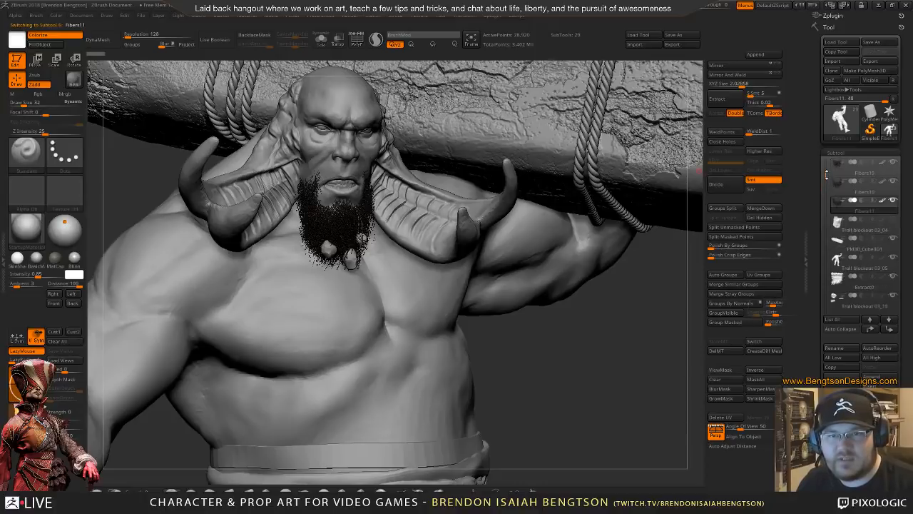
left_click(892, 201)
left_click(892, 181)
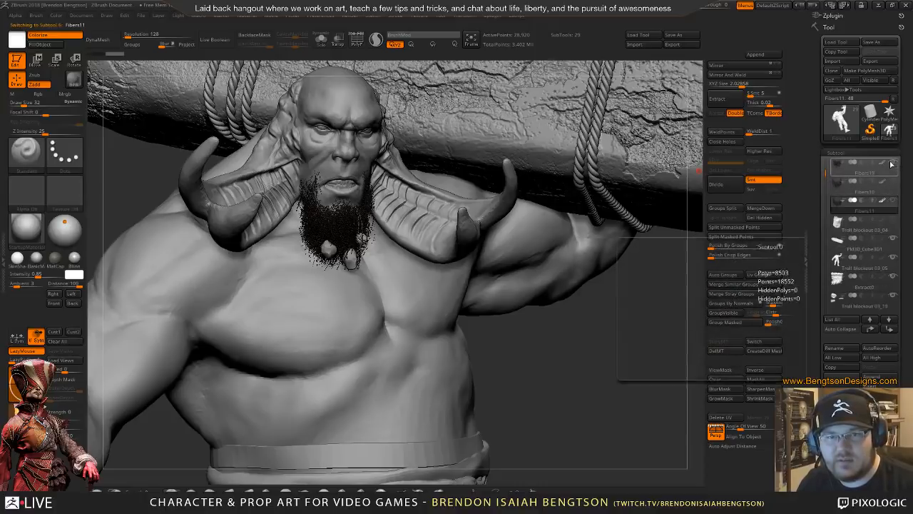
left_click_drag(825, 172, 826, 164)
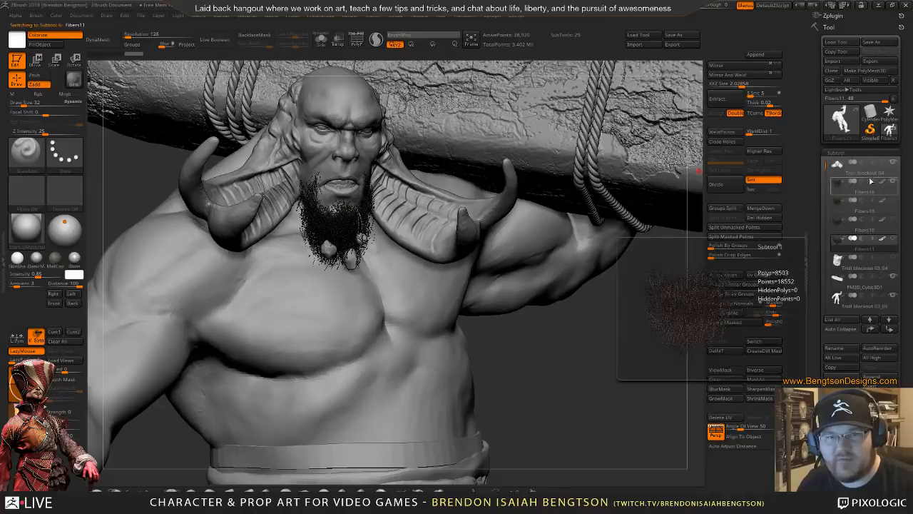
left_click(893, 182)
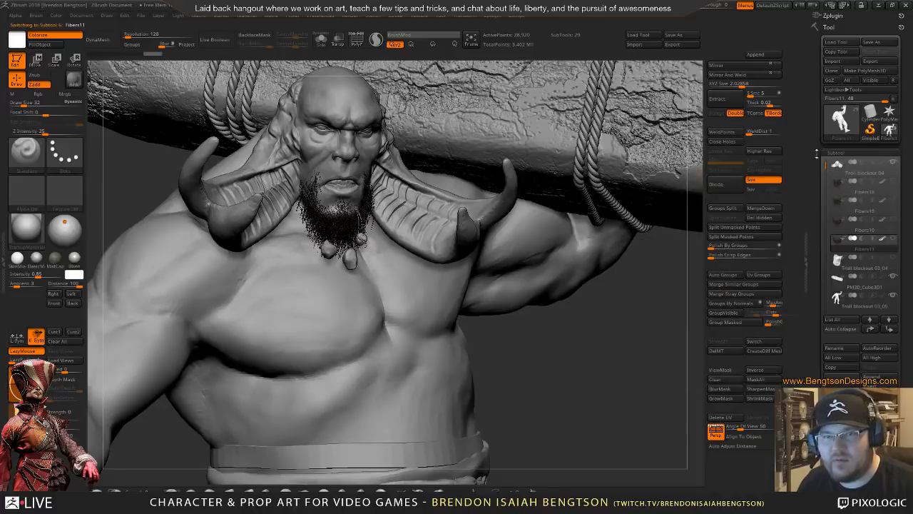
left_click(863, 170)
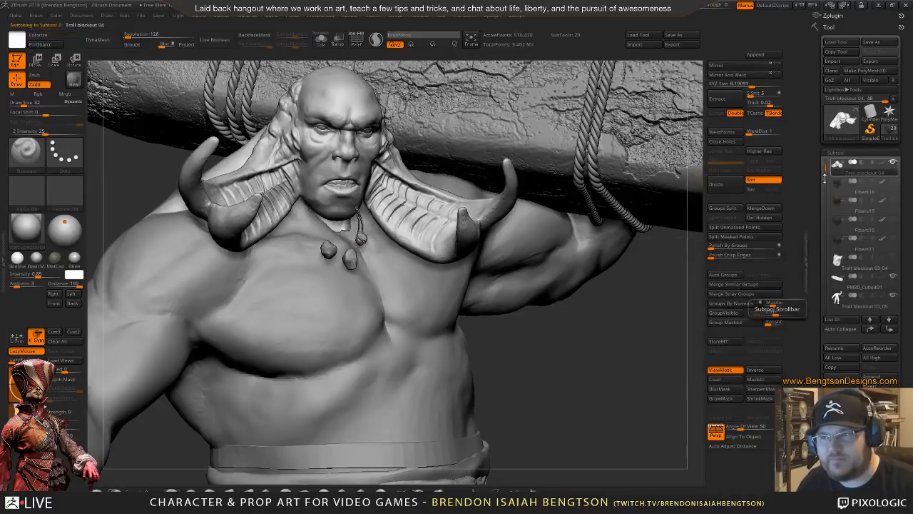
- Hide the beard beads and their cord, and make the Troll blockout 04 head active again
left_click_drag(538, 335, 677, 264)
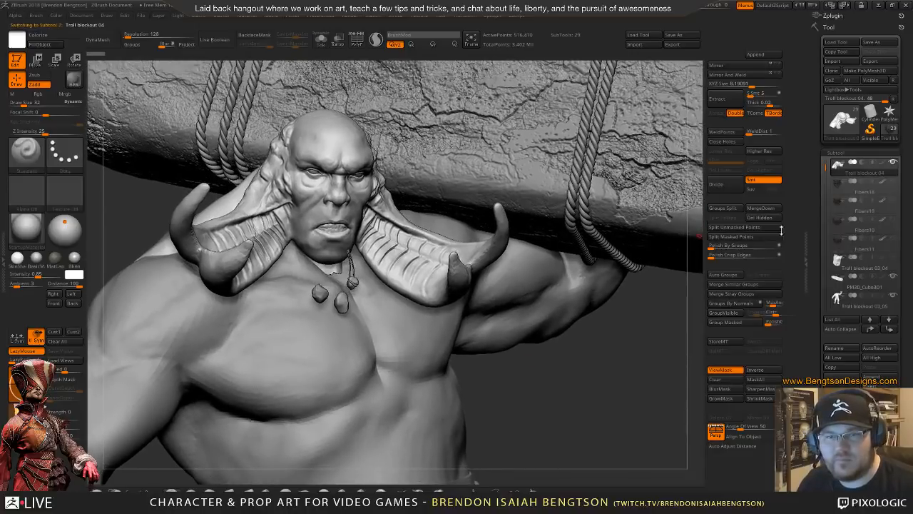
left_click(342, 302, "alt")
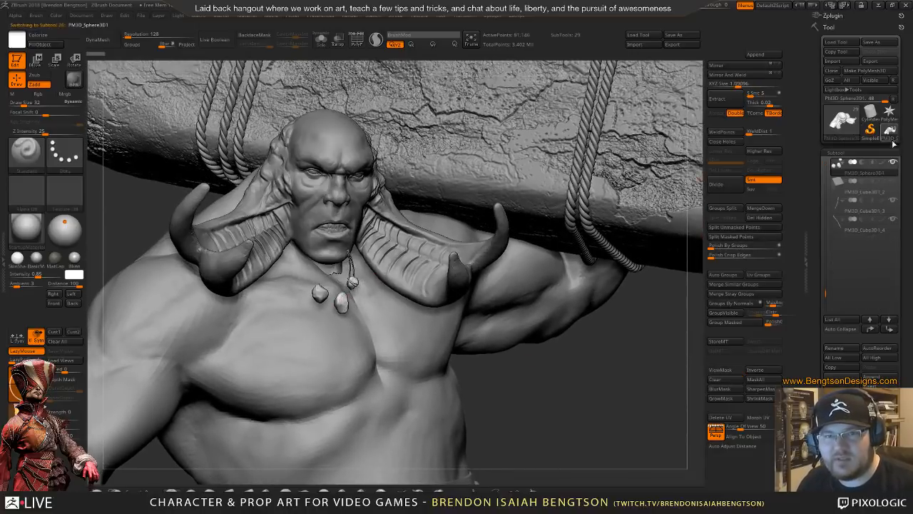
left_click(893, 163)
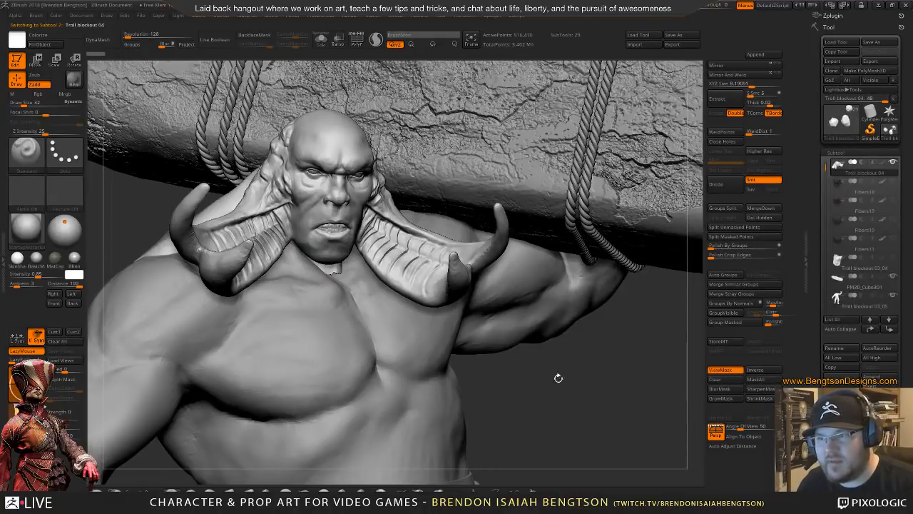
left_click_drag(587, 413, 597, 404)
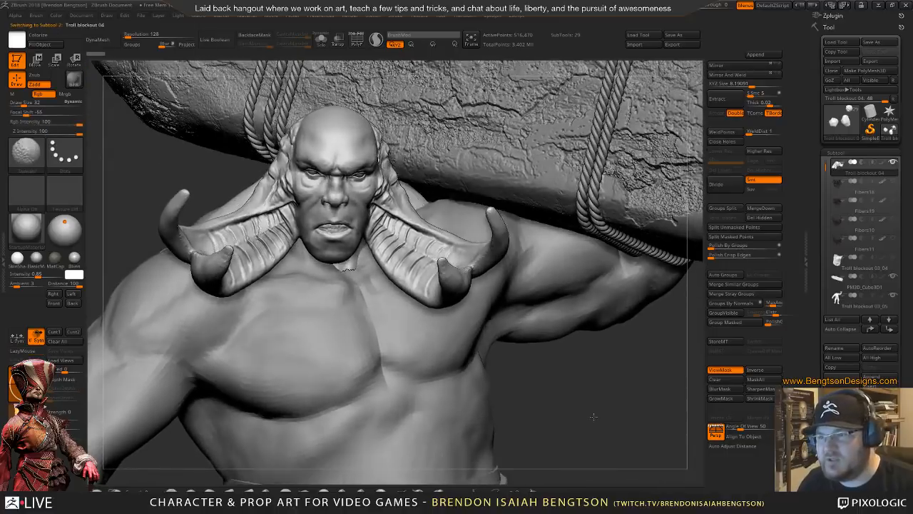
- Show the sculpted Troll blockout 03_04 beard mesh to examine it on the chin, and hide it again
left_click(894, 258)
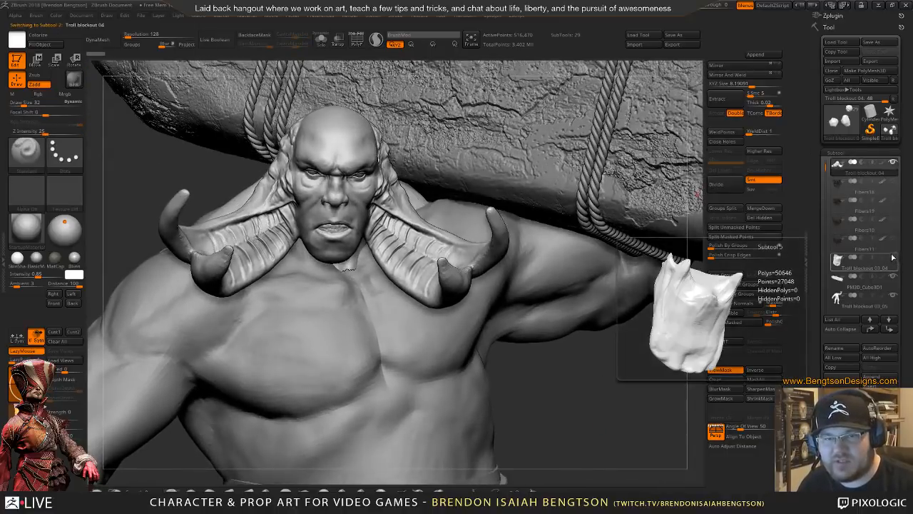
left_click_drag(570, 392, 553, 369)
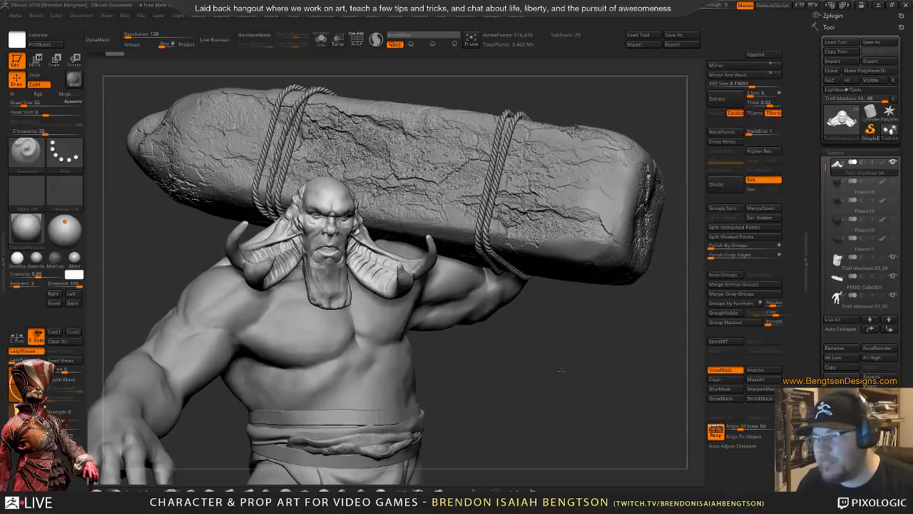
left_click_drag(560, 370, 532, 420)
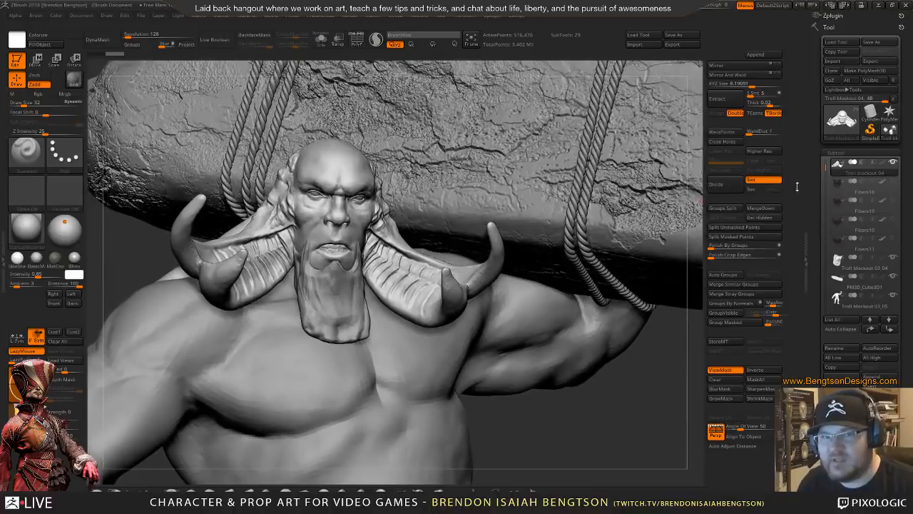
left_click(891, 260)
- Isolate the head subtool with Solo, viewed from below the chin, and set the brush draw size to 140
left_click_drag(343, 235, 326, 190)
right_click_drag(328, 191, 333, 200)
key("shift+s")
mouse_move(325, 249)
right_mouse_down("ctrl")
mouse_move(342, 254)
mouse_move(360, 299)
mouse_move(350, 224)
mouse_move(309, 236)
right_mouse_up("ctrl")
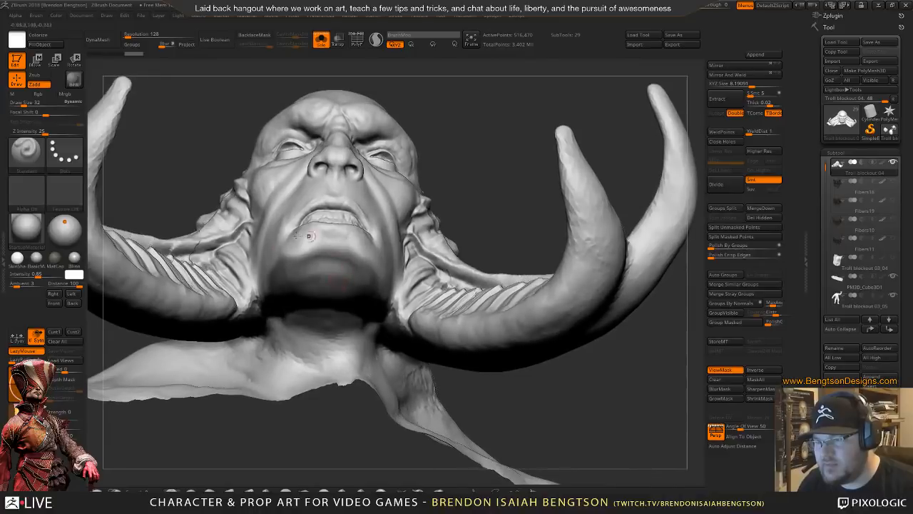
key("space")
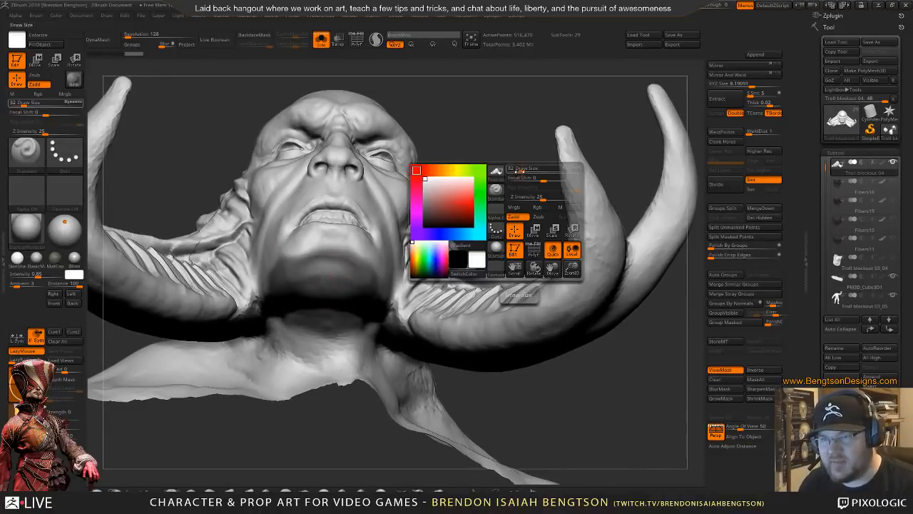
right_click_drag(668, 381, 658, 358)
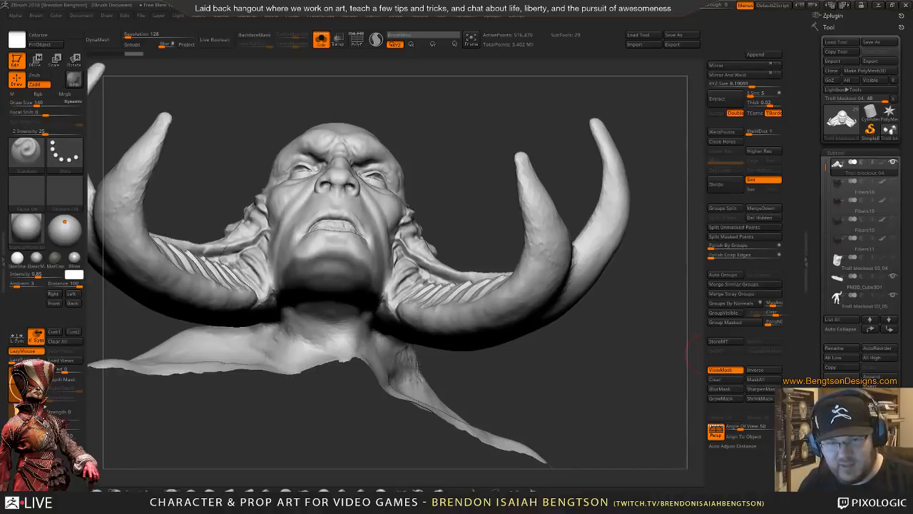
- Load the Fibers142.ZFP preset from the LightBox fibers as a FiberMesh preview on the head's chin and check it from the front and side
scroll(858, 228, "down", 1)
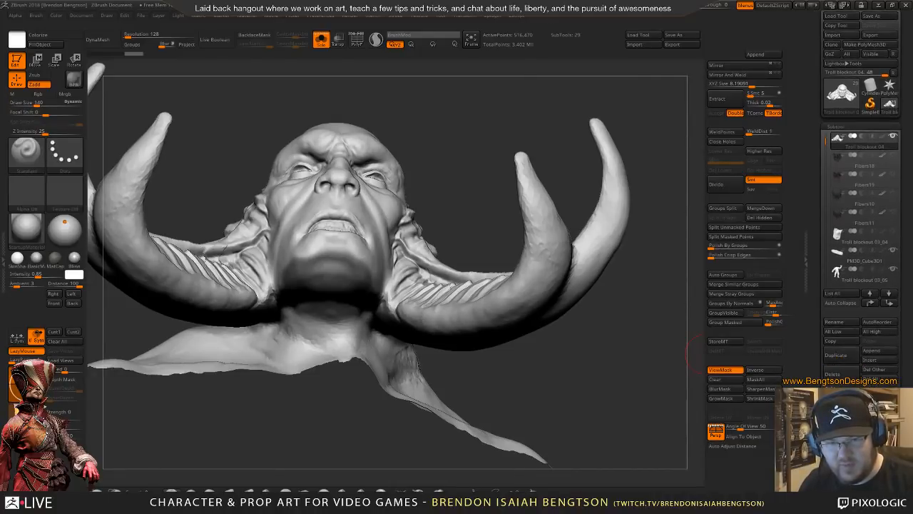
left_click(836, 126)
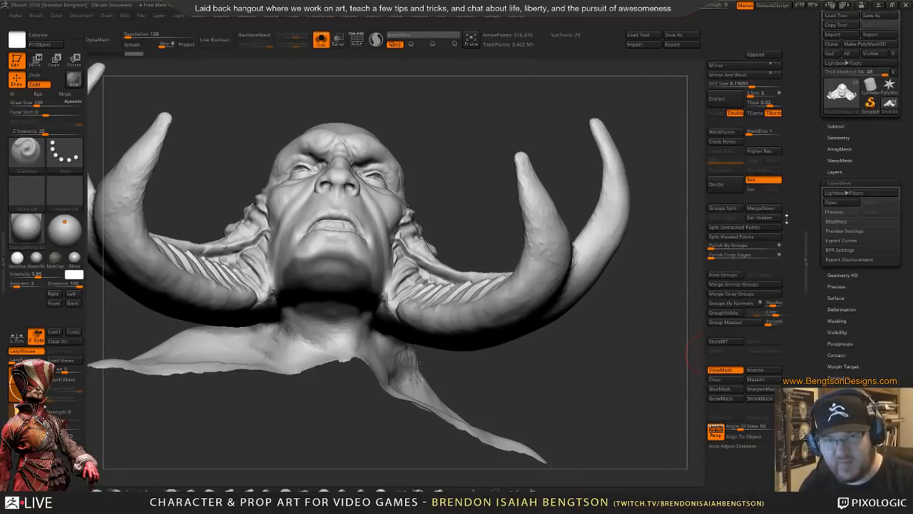
left_click(839, 195)
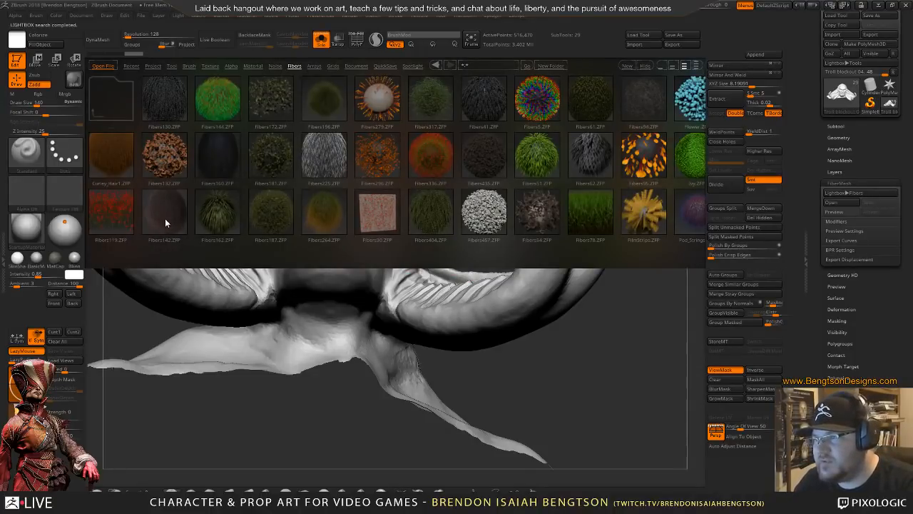
left_click(165, 223)
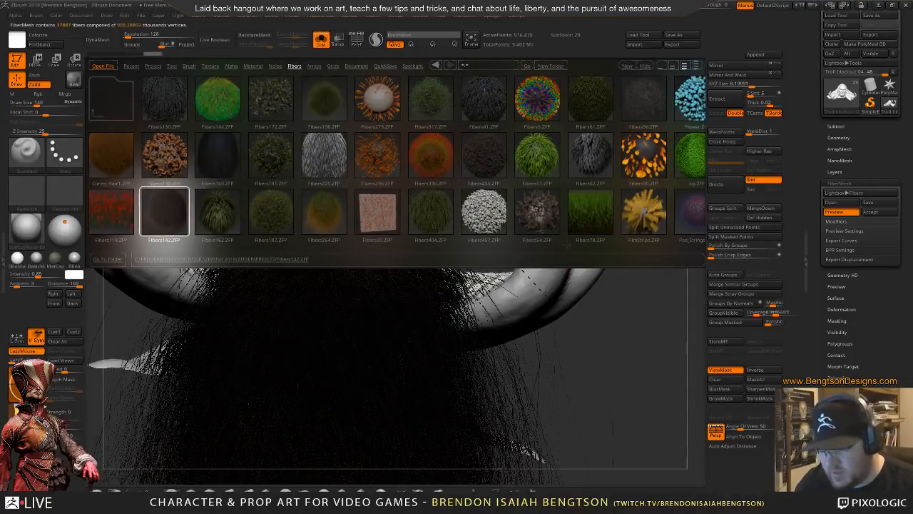
left_click_drag(653, 296, 652, 355)
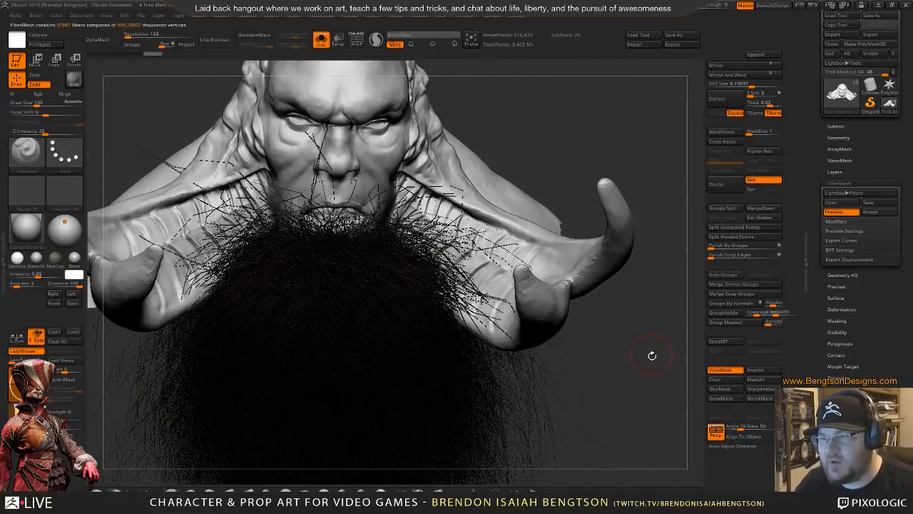
left_click_drag(649, 285, 518, 363, "alt")
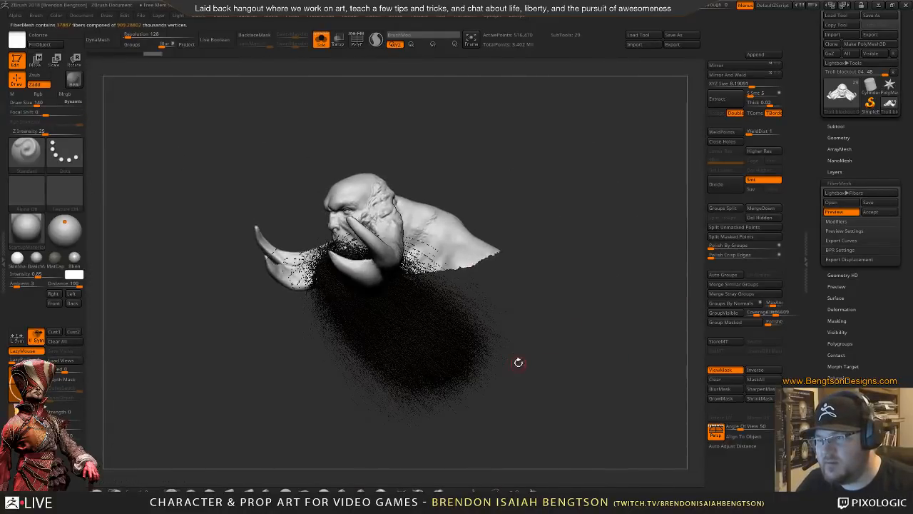
- Reduce the FiberMesh preview's fiber length to about 69.4 and look at the shortened beard from the front
left_click_drag(563, 283, 558, 285)
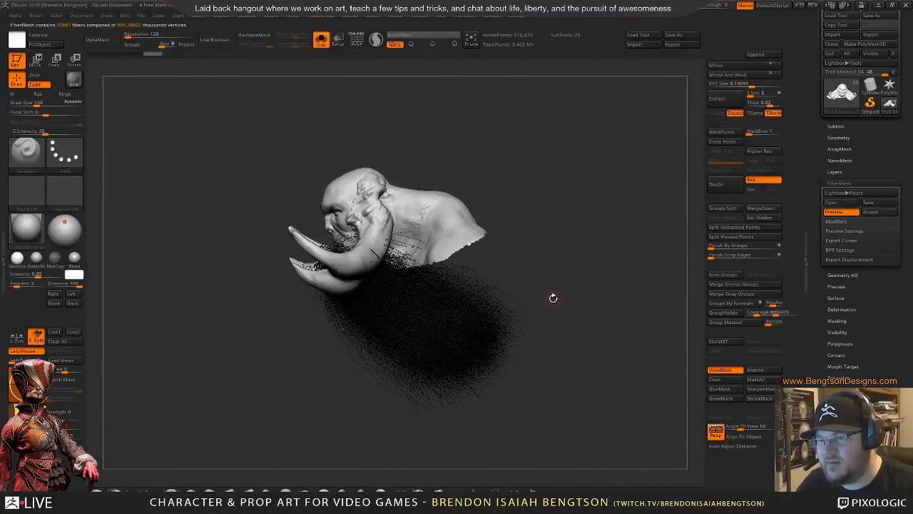
left_click_drag(577, 244, 659, 251)
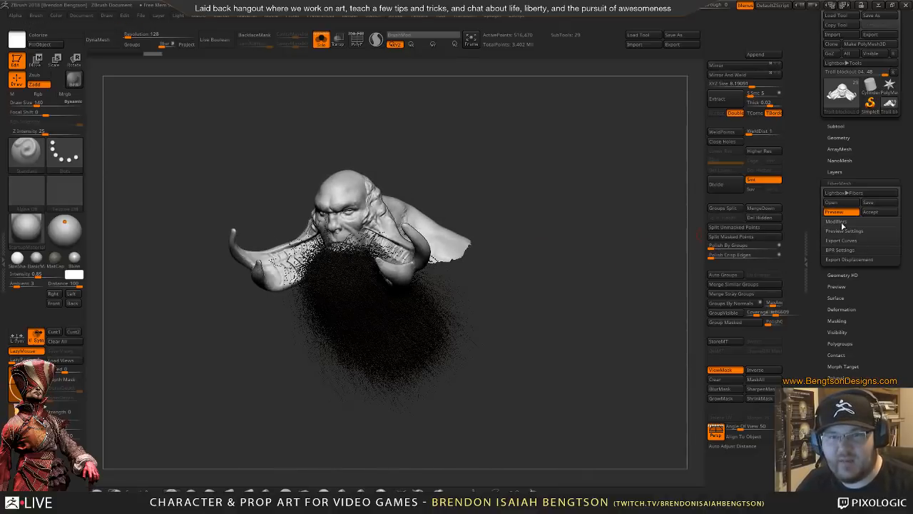
left_click(840, 222)
left_click_drag(680, 286, 581, 326)
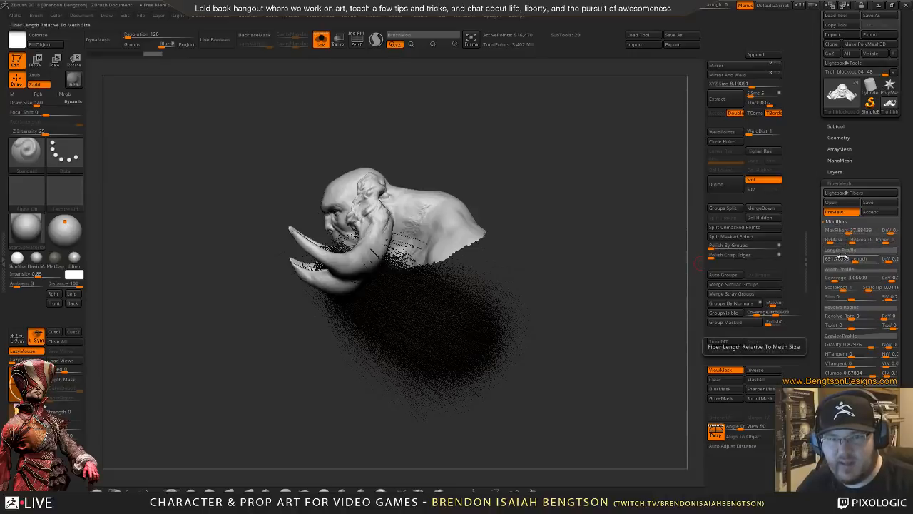
left_click_drag(844, 258, 831, 259)
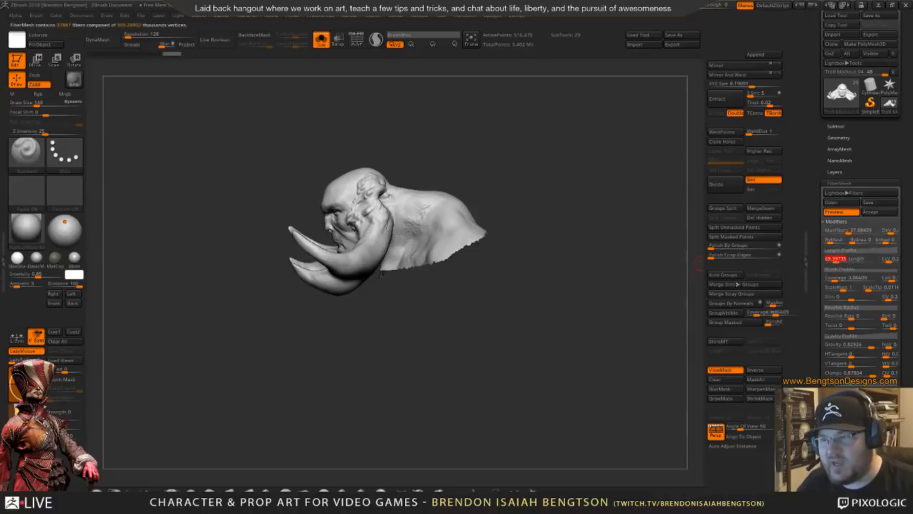
left_click_drag(534, 312, 564, 410)
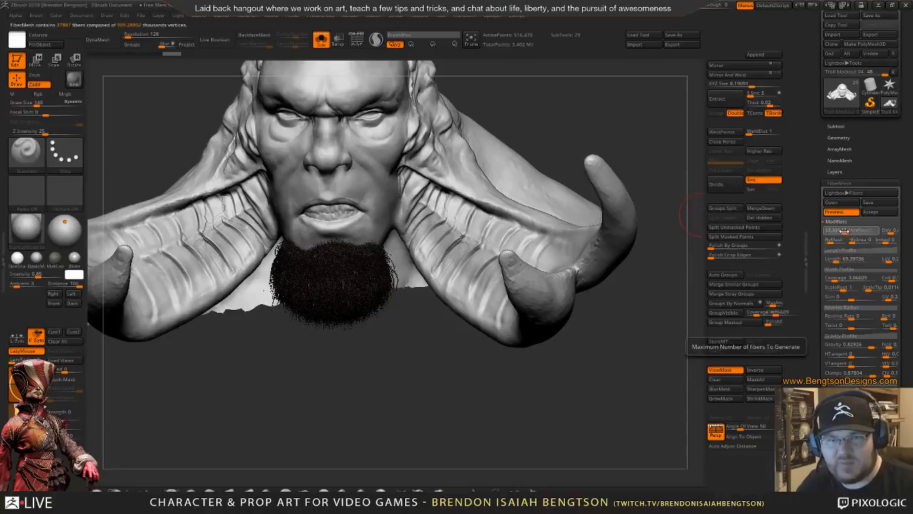
- Thin the beard preview by setting the maximum number of fibers to 1.20496, and check it from several angles
left_click_drag(843, 230, 841, 233)
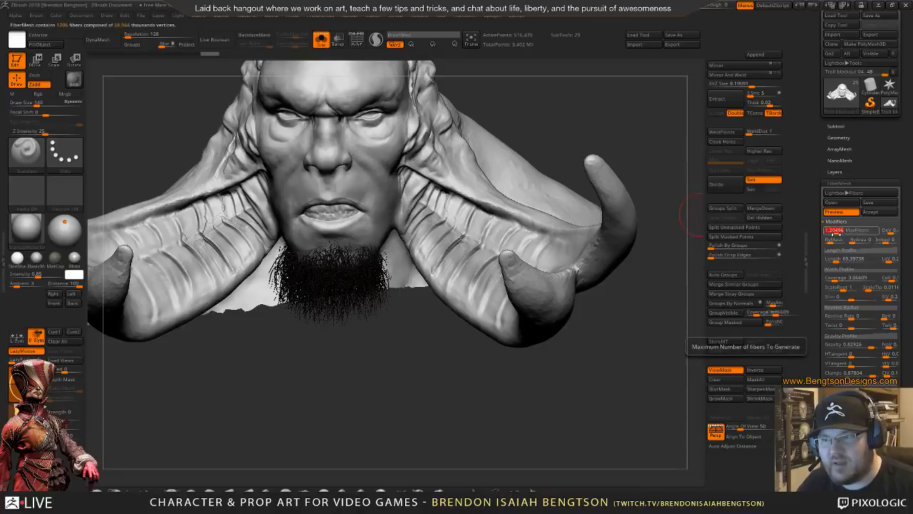
mouse_move(653, 300)
left_mouse_down()
mouse_move(485, 400)
mouse_move(419, 462)
mouse_move(418, 418)
mouse_move(385, 352)
left_mouse_up()
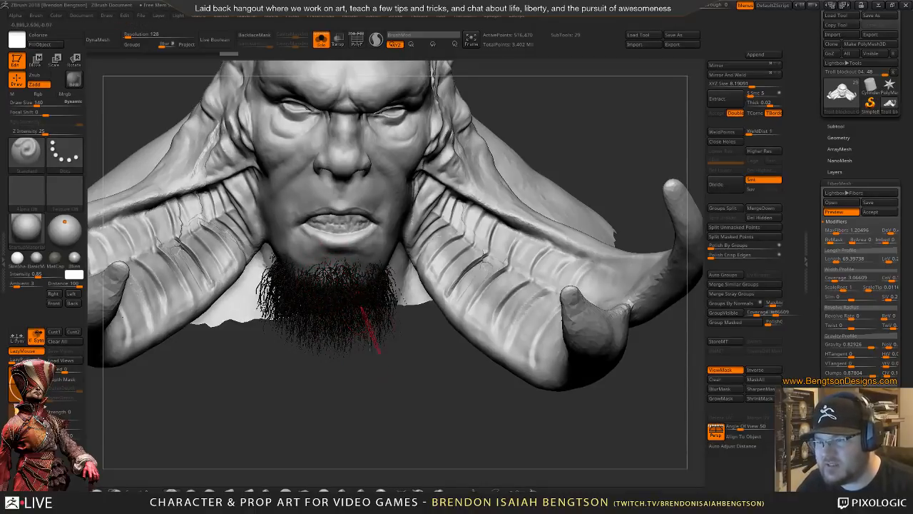
left_click_drag(378, 406, 370, 403)
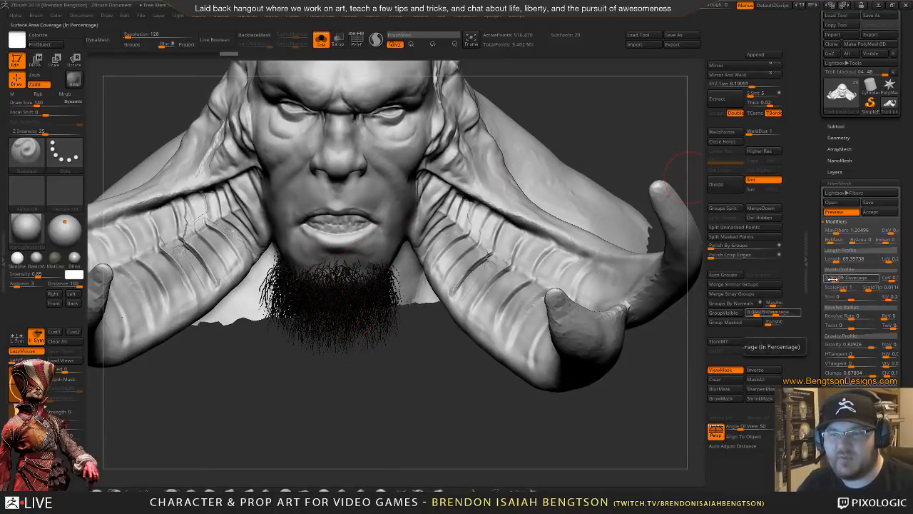
mouse_move(385, 403)
left_mouse_down()
mouse_move(376, 403)
mouse_move(365, 435)
mouse_move(375, 380)
mouse_move(256, 272)
mouse_move(285, 316)
mouse_move(272, 399)
mouse_move(262, 407)
mouse_move(299, 414)
mouse_move(410, 404)
left_mouse_up()
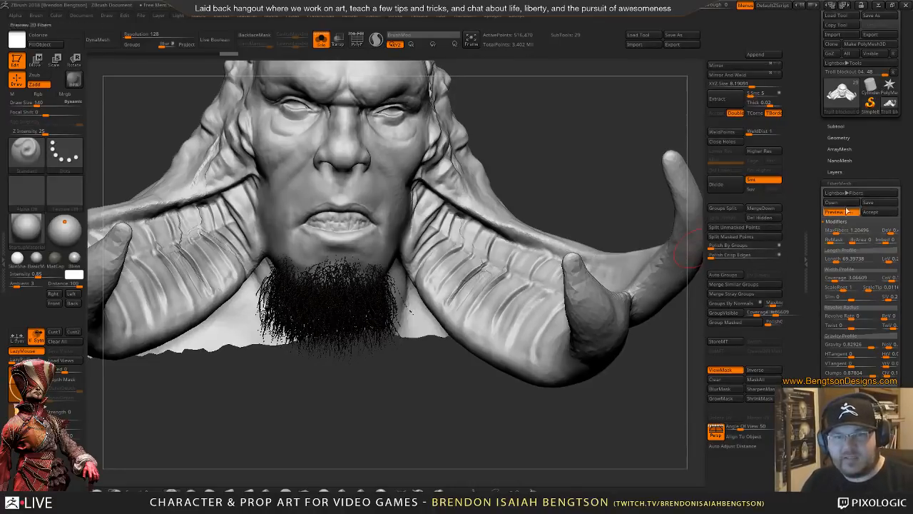
- Accept the beard preview as its own fiber subtool and show it on the chin with the whole character visible
left_click(871, 213)
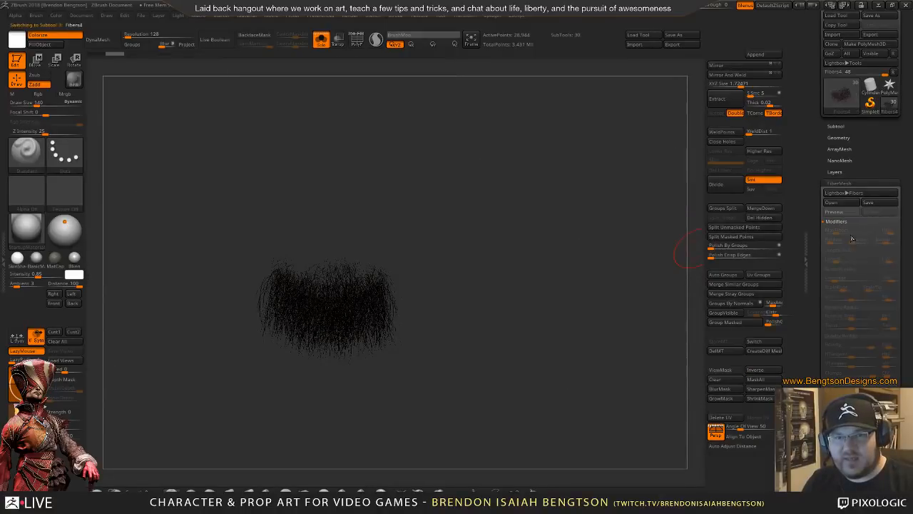
left_click(841, 126)
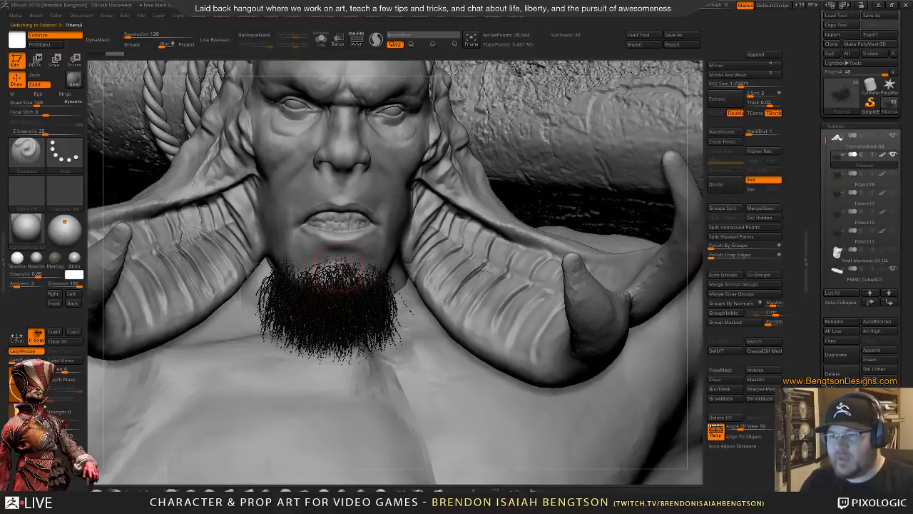
mouse_move(341, 300)
right_mouse_down()
mouse_move(406, 295)
mouse_move(335, 296)
mouse_move(350, 298)
mouse_move(340, 304)
right_mouse_up()
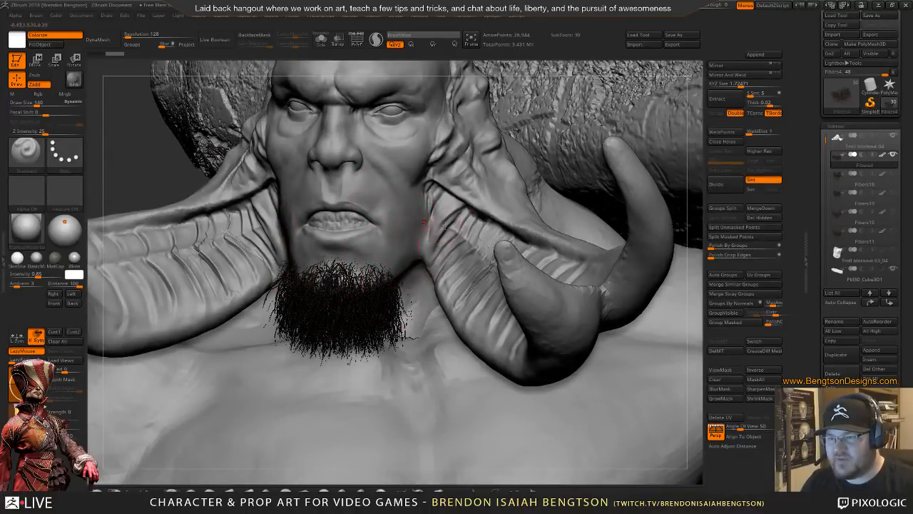
- Hide the accepted fibers, isolate the Troll blockout 04 head with Solo, and set the draw size to 120
left_click(893, 155)
left_click(842, 142)
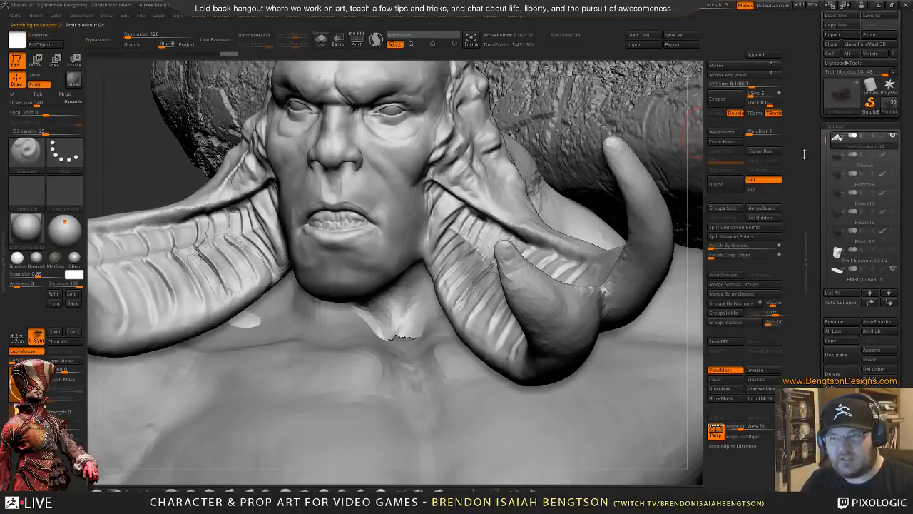
key("alt+s")
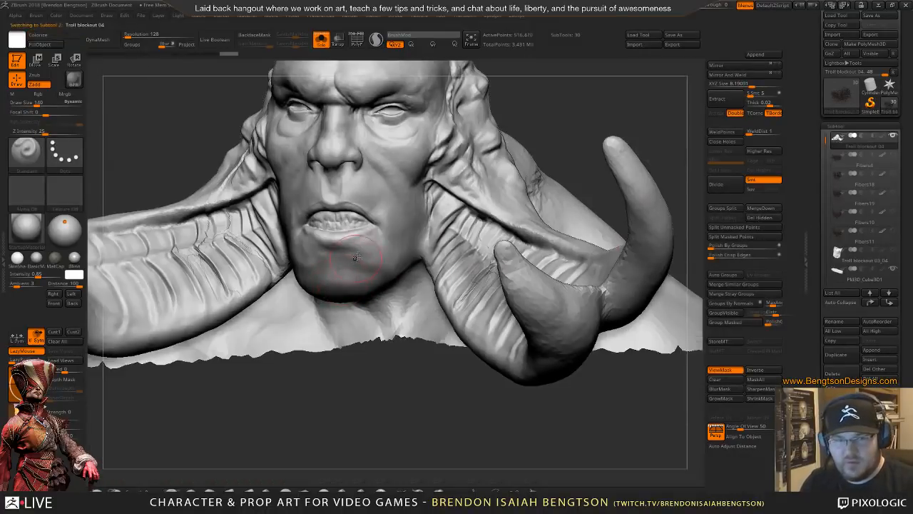
mouse_move(393, 256)
right_mouse_down("alt")
mouse_move(392, 308)
mouse_move(389, 278)
mouse_move(398, 275)
mouse_move(371, 295)
mouse_move(342, 299)
right_mouse_up("alt")
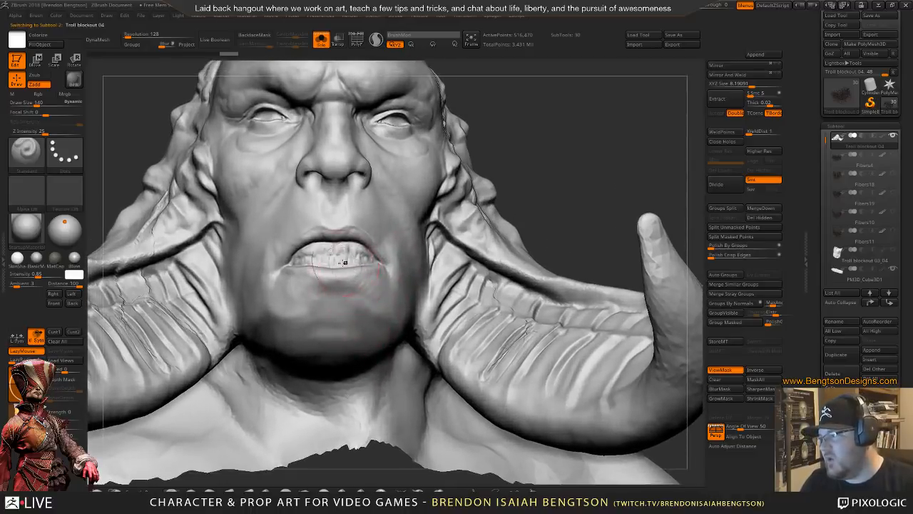
key("space")
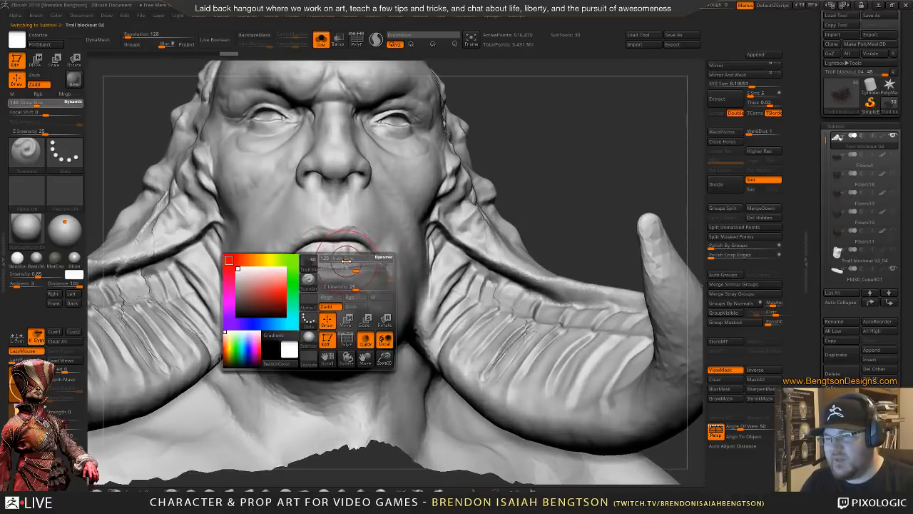
- Extend the chin mask along the jawline and the underside of the jaw toward the tusks, with LazyMouse toggled
right_click_drag(563, 141, 523, 116)
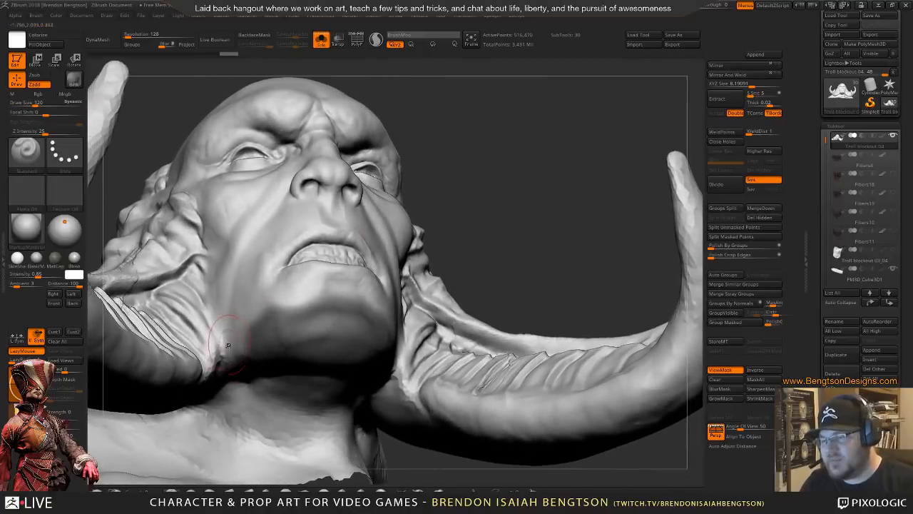
mouse_move(246, 336)
left_mouse_down("ctrl")
mouse_move(227, 325)
mouse_move(241, 314)
mouse_move(221, 307)
mouse_move(235, 352)
left_mouse_up("ctrl")
right_click_drag(506, 219, 499, 164)
left_click_drag(240, 383, 341, 386, "ctrl")
mouse_move(342, 386)
right_mouse_down()
mouse_move(430, 265)
mouse_move(463, 192)
mouse_move(357, 364)
right_mouse_up()
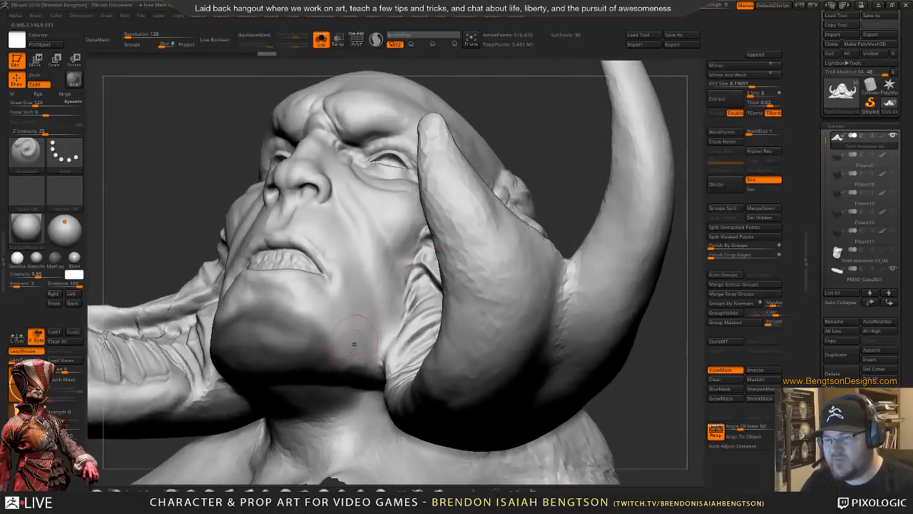
left_click_drag(354, 368, 368, 381, "ctrl")
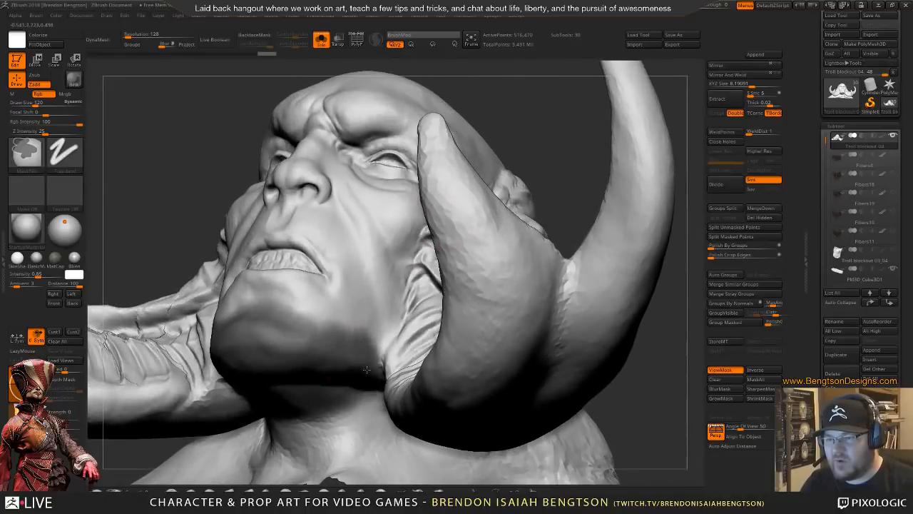
key("l")
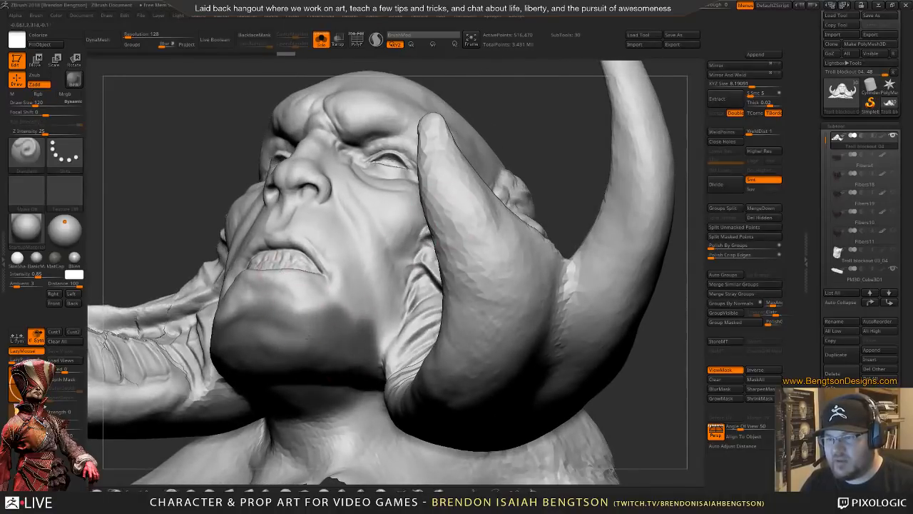
- Paint the beard mask from the jaw up both cheeks beside the mouth
right_click_drag(294, 275, 219, 296)
right_click_drag(191, 264, 162, 252)
mouse_move(175, 224)
left_mouse_down("ctrl")
mouse_move(166, 249)
mouse_move(171, 229)
mouse_move(175, 303)
mouse_move(154, 266)
mouse_move(147, 292)
mouse_move(120, 292)
mouse_move(118, 275)
mouse_move(122, 308)
left_mouse_up("ctrl")
right_click_drag(191, 260, 284, 258, "alt")
left_click_drag(255, 222, 260, 267, "ctrl")
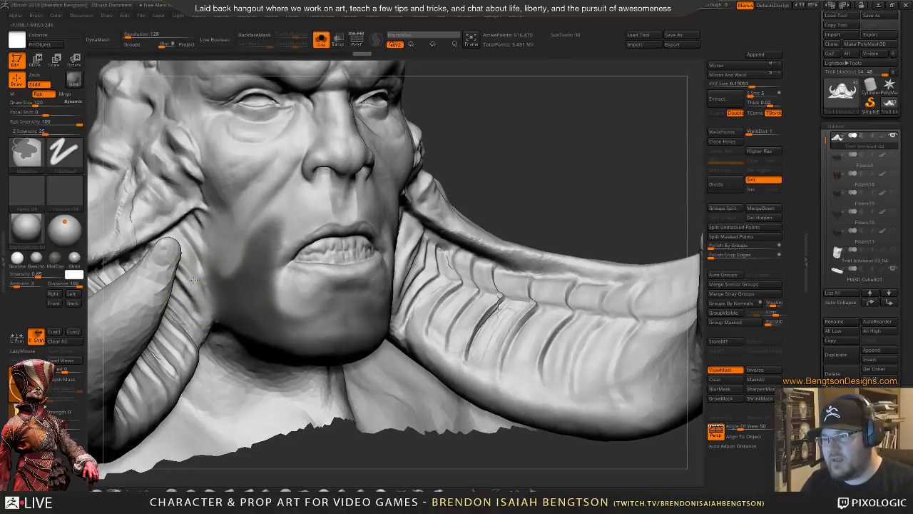
right_click_drag(312, 213, 319, 253)
mouse_move(424, 245)
left_mouse_down("ctrl")
mouse_move(397, 213)
mouse_move(424, 278)
mouse_move(437, 239)
mouse_move(461, 271)
mouse_move(458, 283)
mouse_move(457, 274)
left_mouse_up("ctrl")
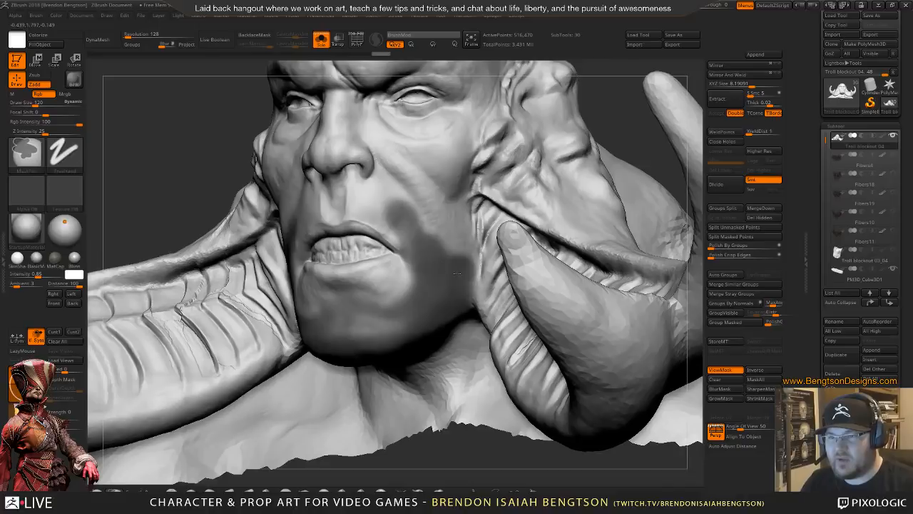
- Erase stray masking around the cheeks and mouth corners to refine the beard outline, and check the whole head from the front
mouse_move(441, 218)
left_mouse_down("ctrl+alt")
mouse_move(435, 227)
mouse_move(465, 241)
mouse_move(401, 180)
left_mouse_up("ctrl+alt")
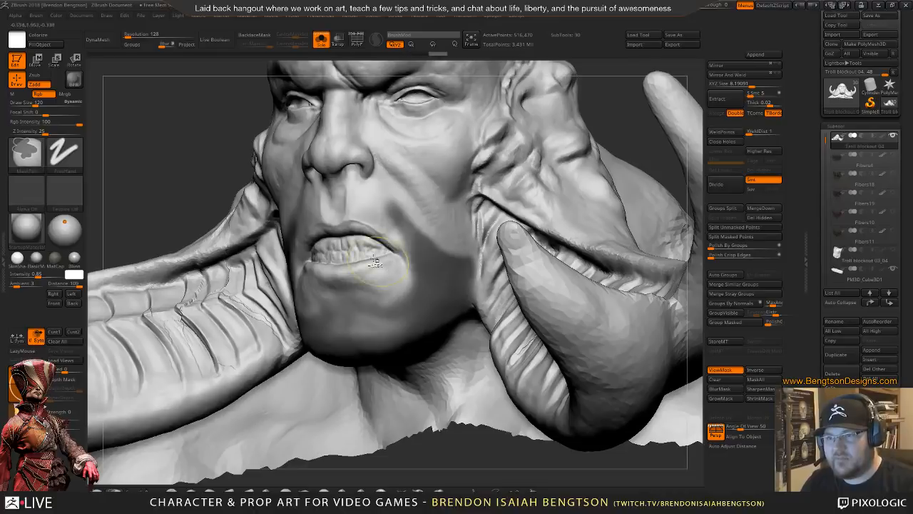
right_click_drag(393, 262, 331, 229)
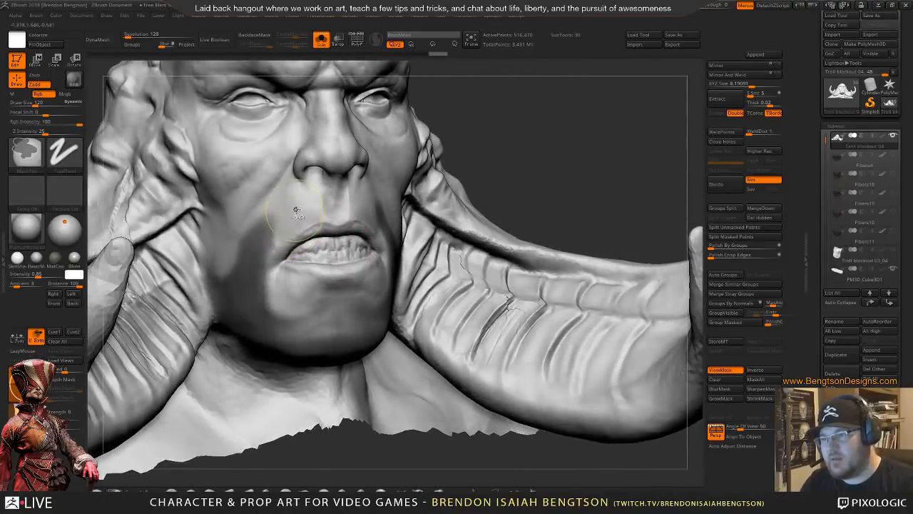
left_click_drag(295, 212, 271, 287, "ctrl+alt")
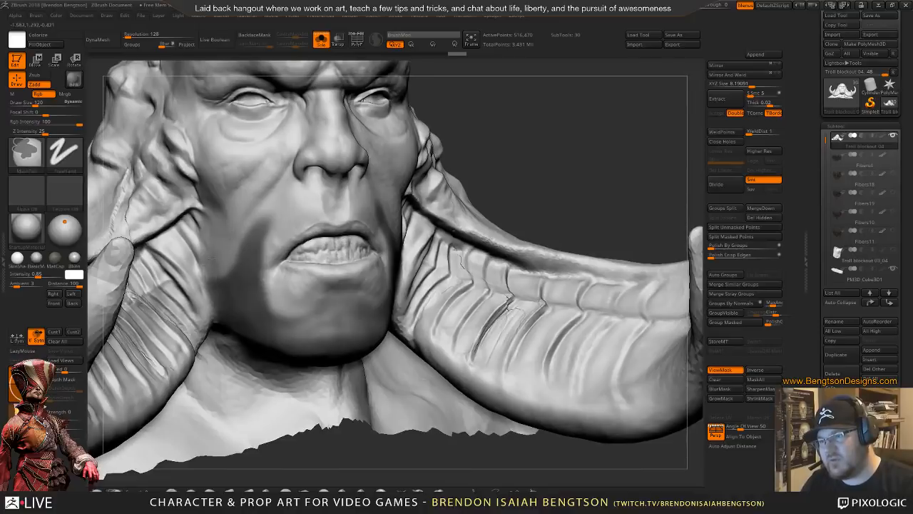
left_click_drag(212, 259, 213, 307, "ctrl+alt")
mouse_move(342, 417)
right_mouse_down("ctrl")
mouse_move(350, 391)
mouse_move(320, 389)
mouse_move(339, 390)
mouse_move(325, 387)
mouse_move(359, 454)
mouse_move(339, 334)
mouse_move(347, 237)
mouse_move(345, 307)
mouse_move(659, 167)
right_mouse_up("ctrl")
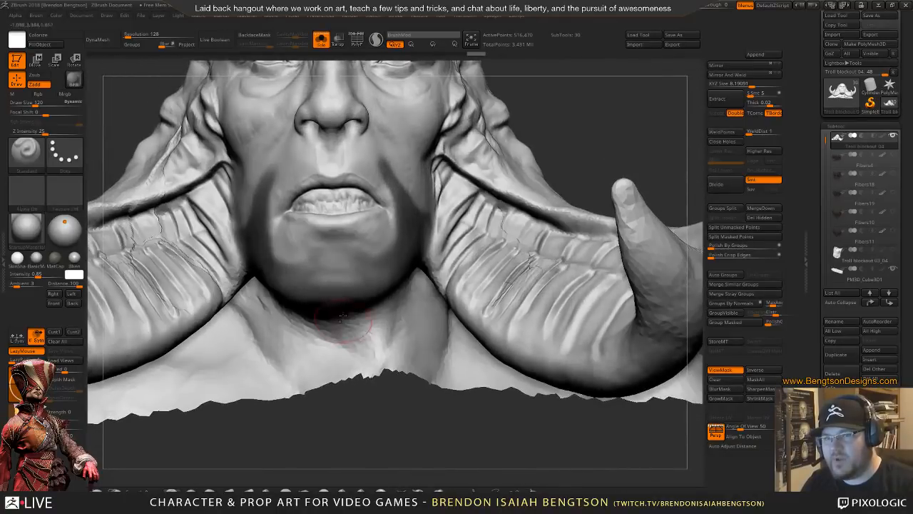
key("f")
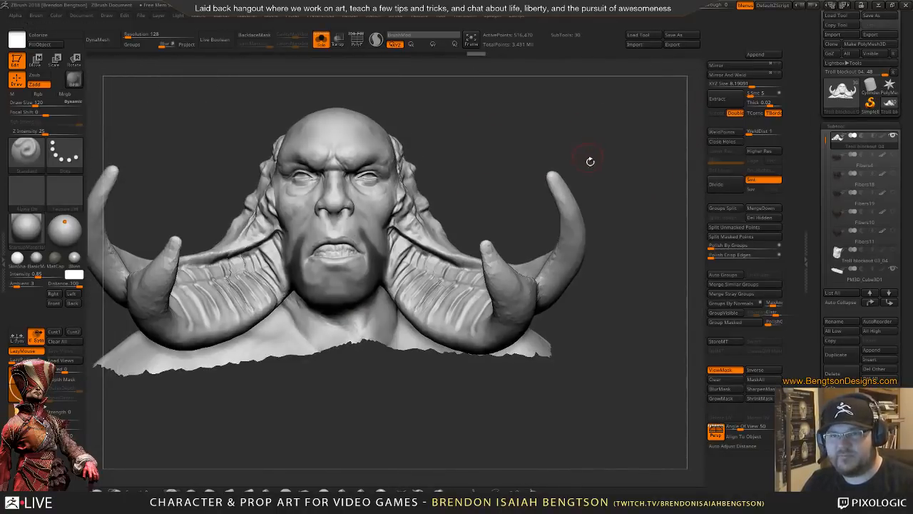
right_click_drag(589, 162, 628, 178)
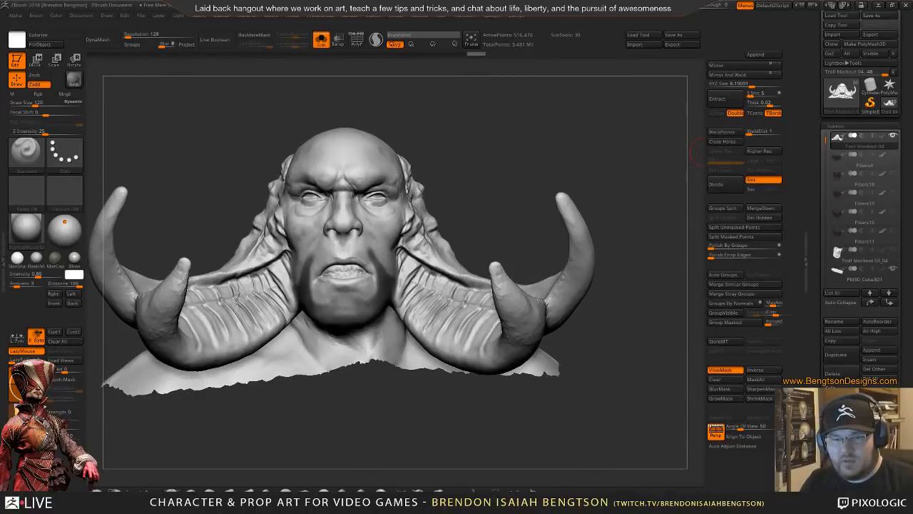
- Load the Fibers142.ZFP preset from the LightBox fibers as a new FiberMesh preview on the enlarged beard mask
left_click(836, 126)
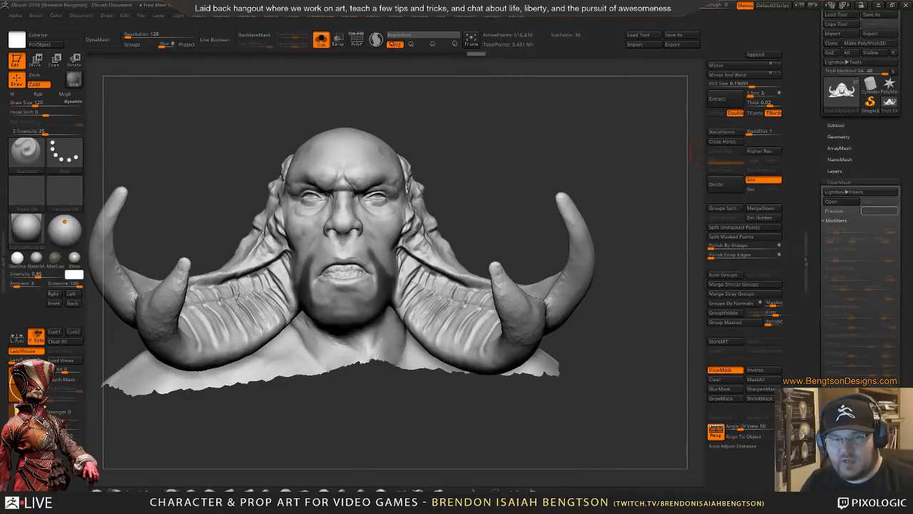
left_click(832, 202)
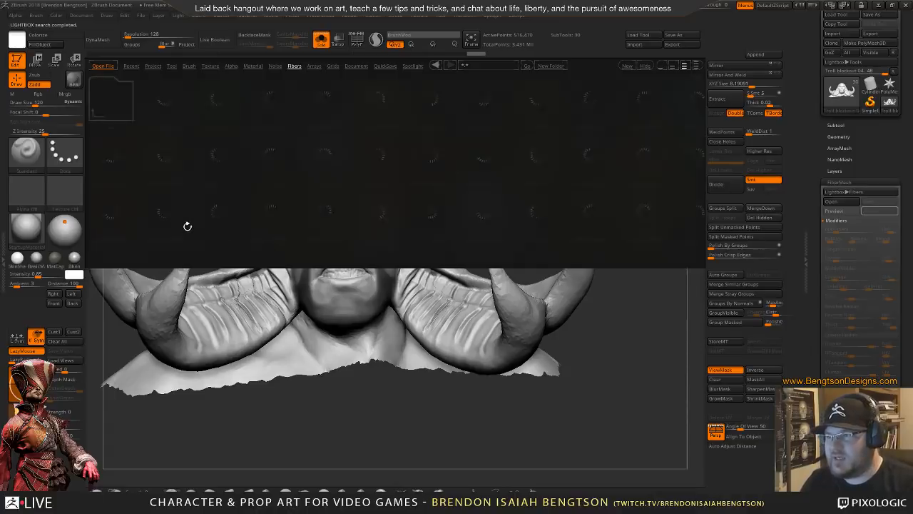
double_click(163, 212)
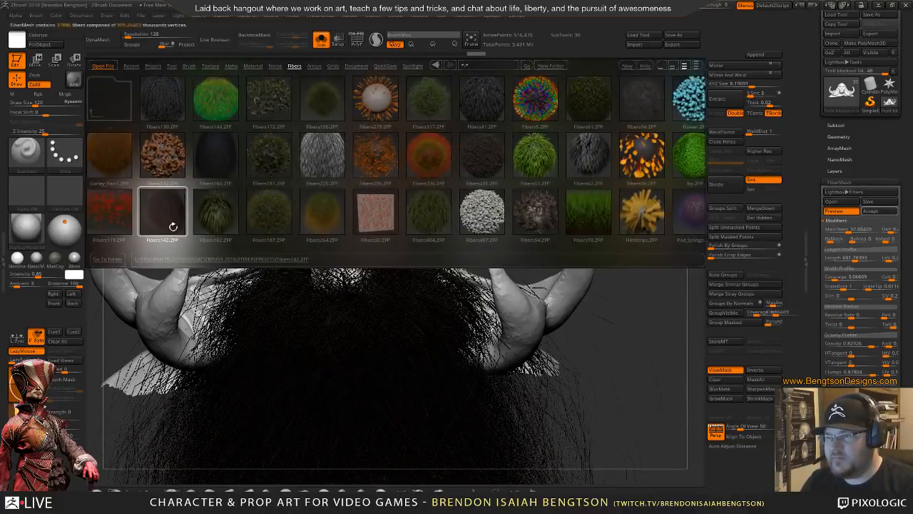
key("comma")
left_click_drag(654, 304, 639, 227, "alt")
left_click_drag(640, 226, 639, 282)
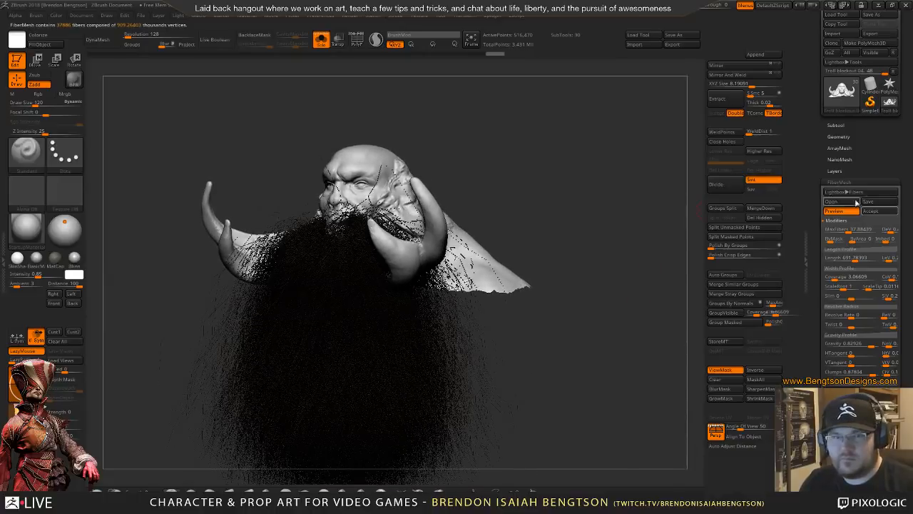
- Reduce the fiber length of the new preview in stages to a short beard hugging the jaw
left_click(841, 258)
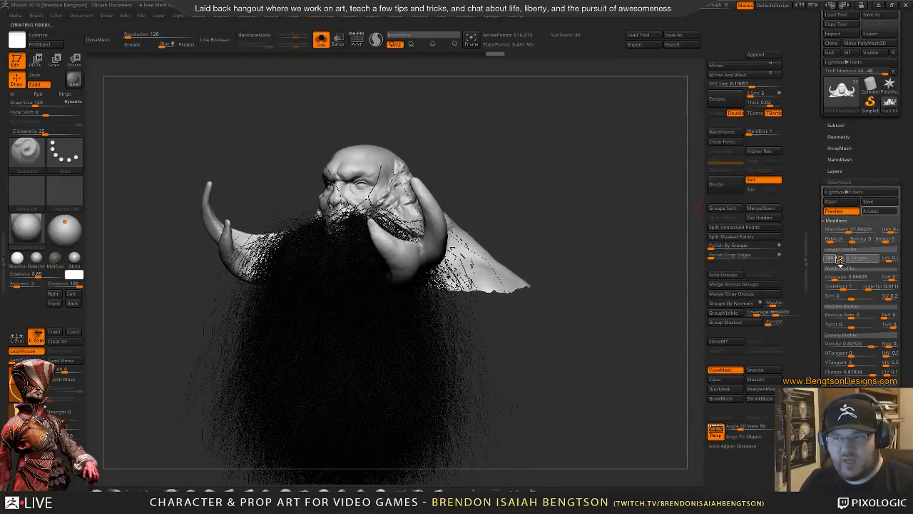
left_click(836, 259)
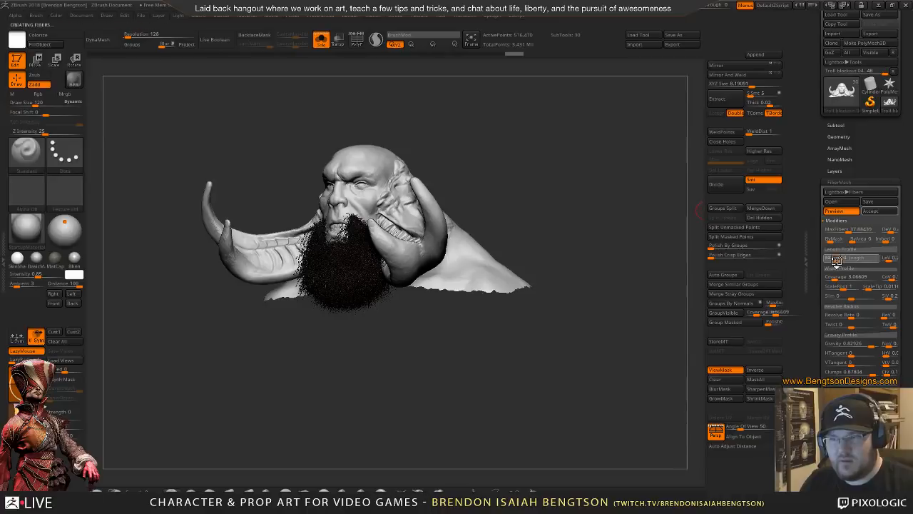
left_click(833, 258)
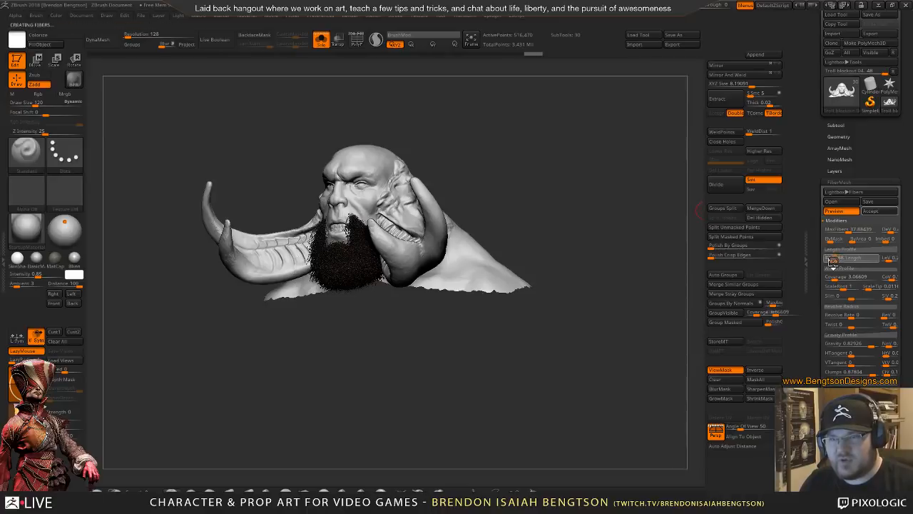
- Thin out the beard preview by lowering its maximum fibers to about 2.17
left_click(834, 229)
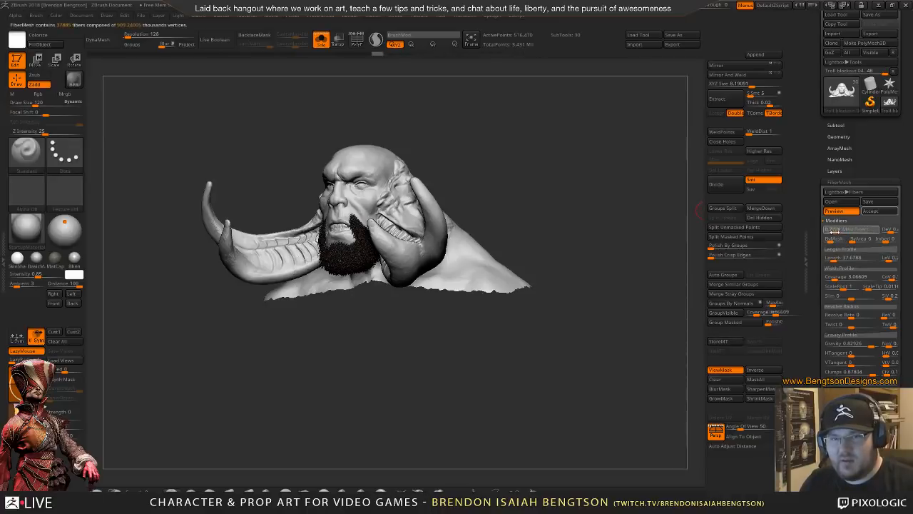
left_click_drag(834, 232, 837, 232)
left_click_drag(430, 361, 430, 421, "alt")
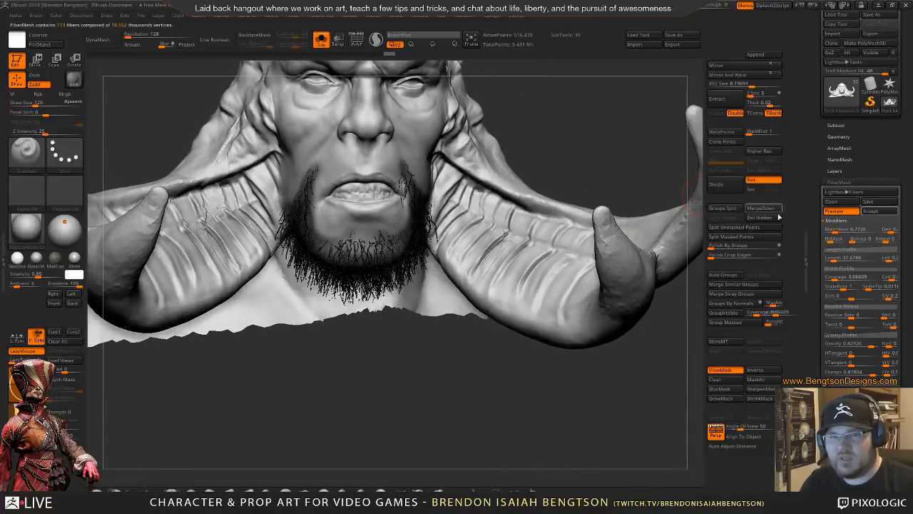
left_click(835, 231)
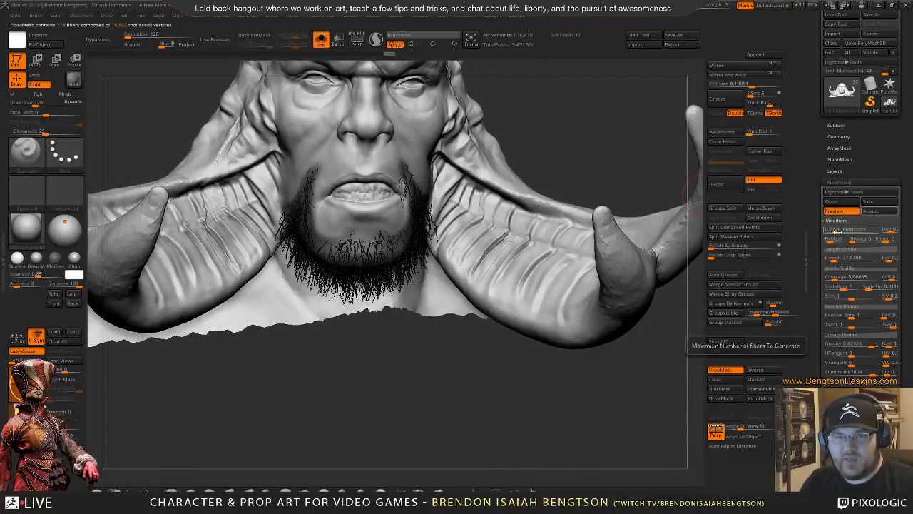
left_click_drag(837, 232, 838, 232)
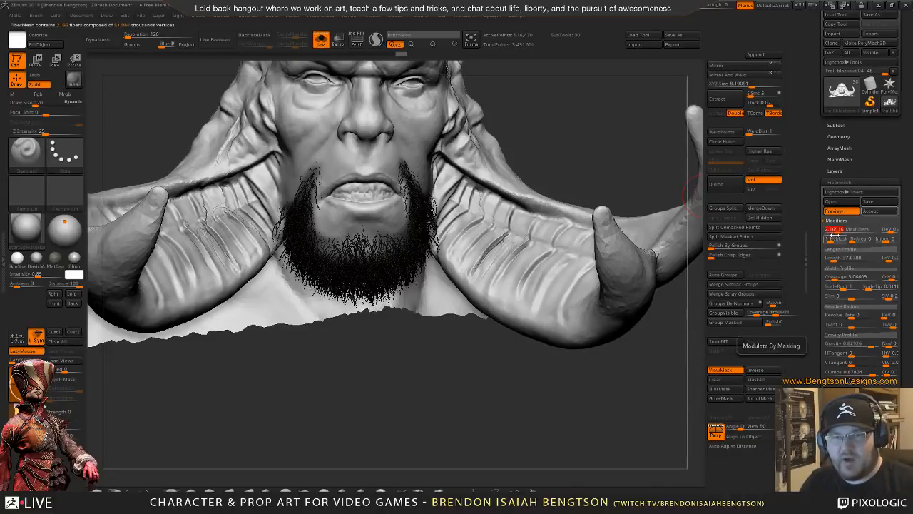
mouse_move(612, 151)
left_mouse_down()
mouse_move(645, 152)
mouse_move(623, 146)
left_mouse_up()
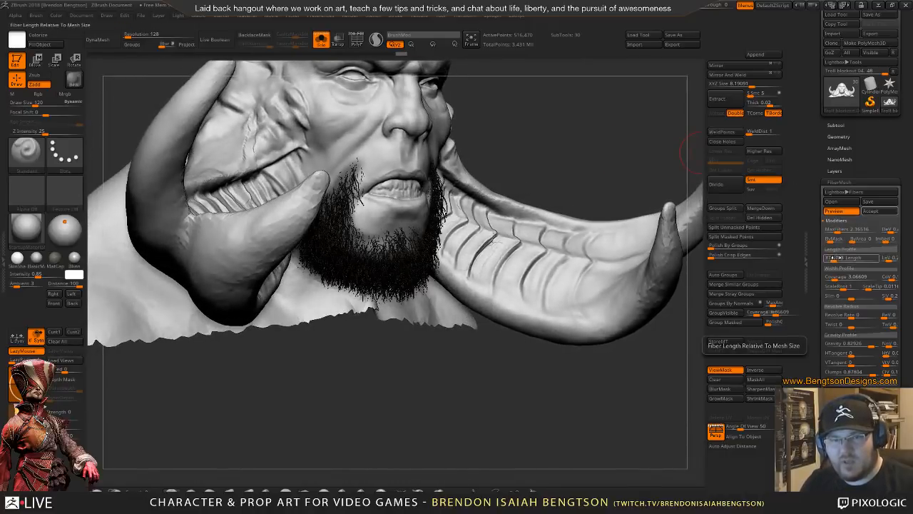
- Increase the fiber length of the beard preview in stages to 75
left_click_drag(833, 258, 836, 260)
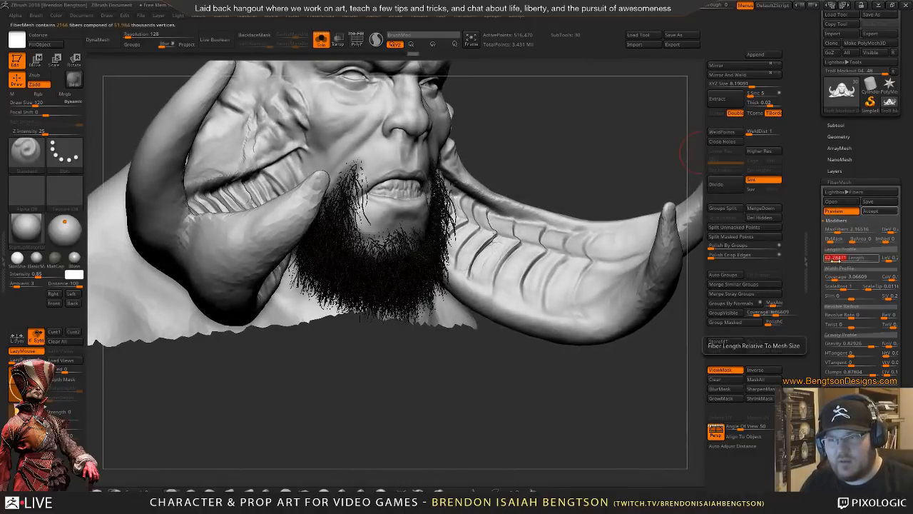
mouse_move(434, 423)
left_mouse_down()
mouse_move(401, 425)
mouse_move(399, 401)
mouse_move(426, 403)
mouse_move(407, 415)
left_mouse_up()
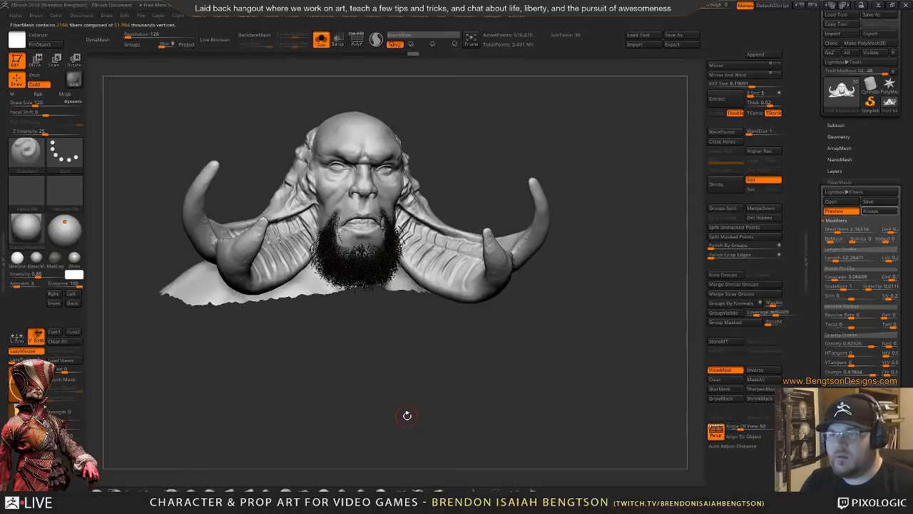
left_click(835, 259)
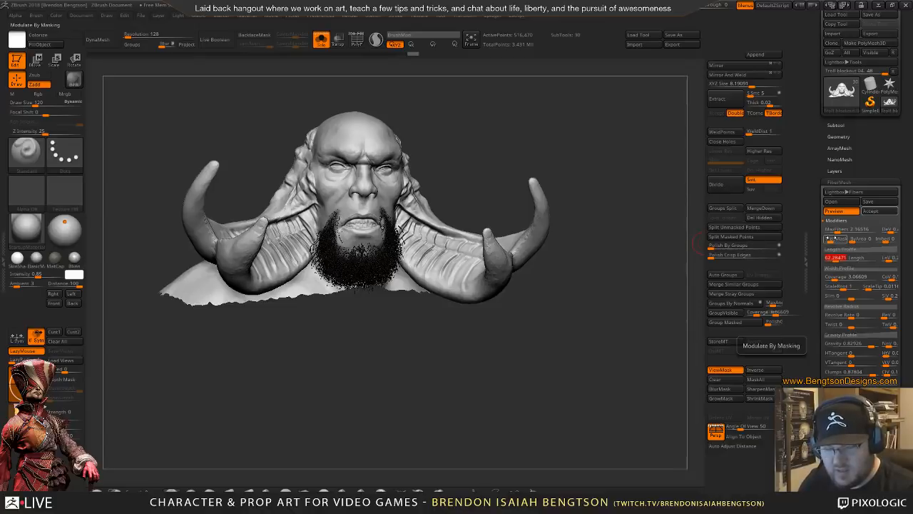
left_click(829, 239)
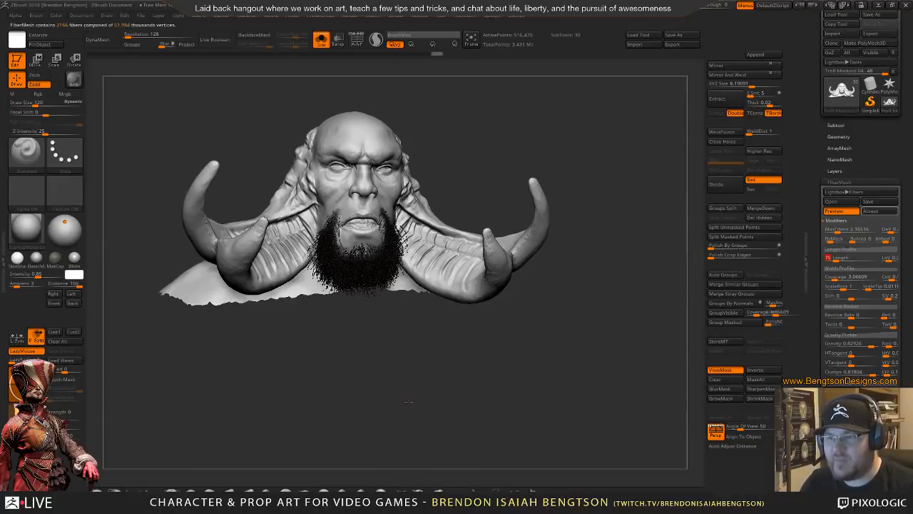
mouse_move(409, 402)
right_mouse_down("ctrl")
mouse_move(412, 435)
mouse_move(395, 414)
mouse_move(411, 396)
mouse_move(409, 429)
mouse_move(401, 398)
right_mouse_up("ctrl")
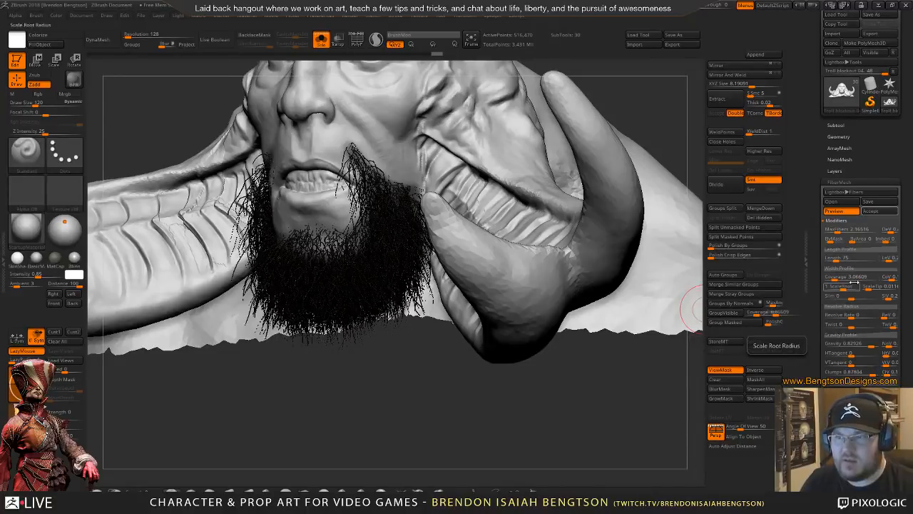
- Fine-tune the maximum fibers of the longer beard, trying 2 and settling on 1.75
left_click_drag(473, 420, 475, 386)
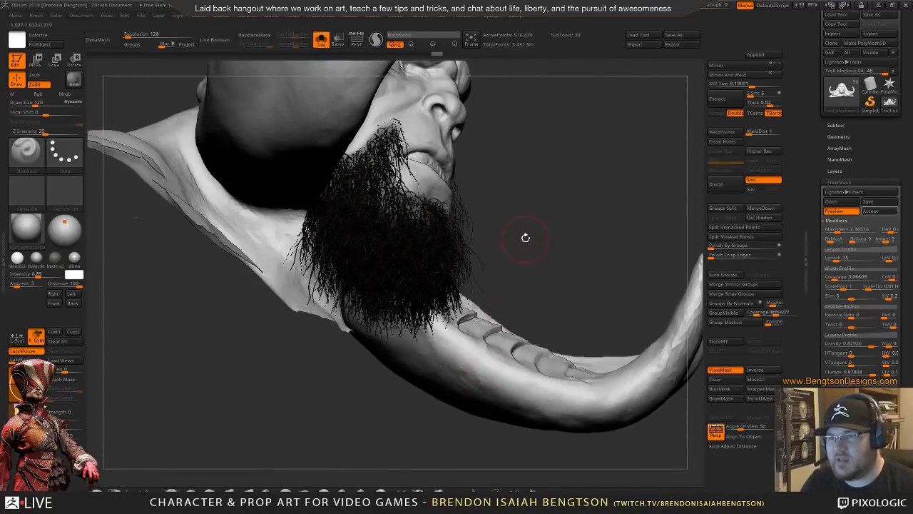
left_click_drag(535, 217, 471, 354)
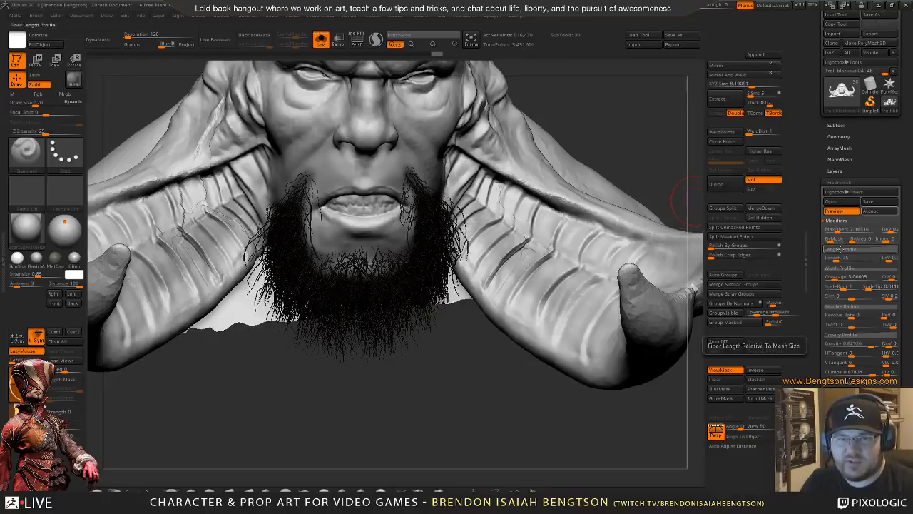
left_click(840, 230)
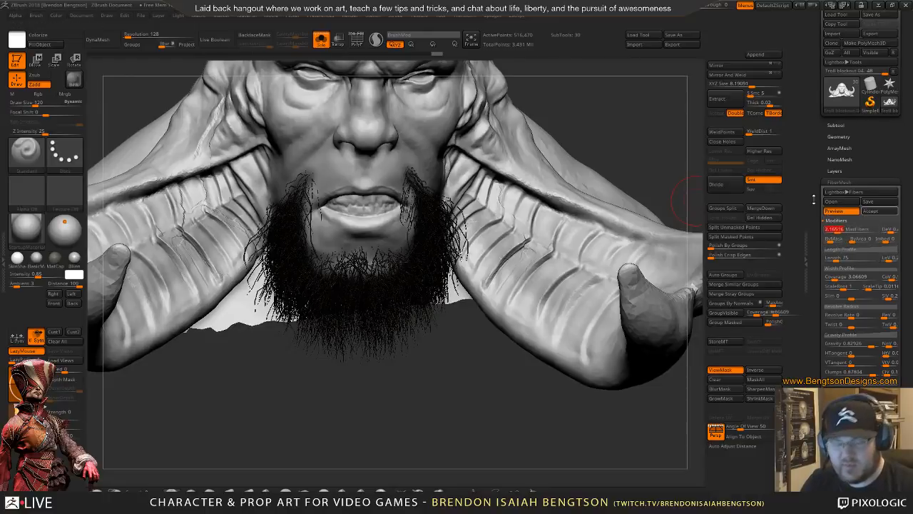
type("2")
key("Return")
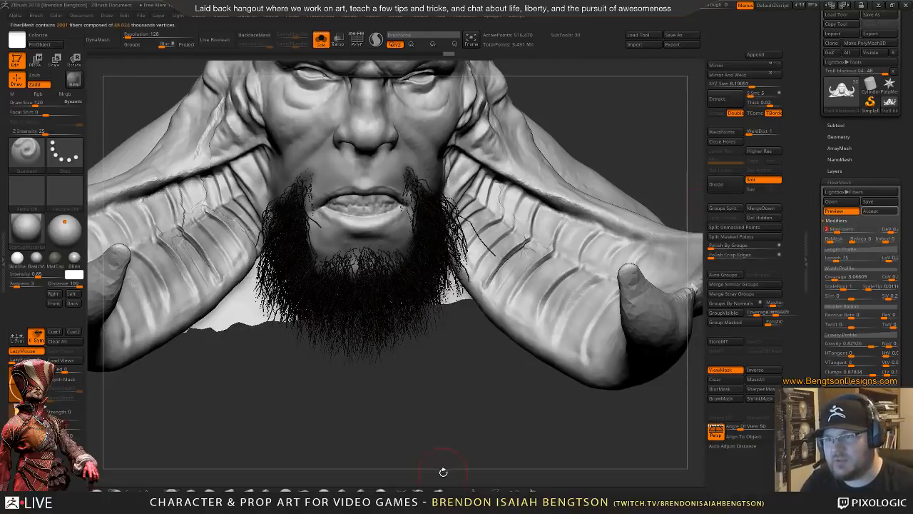
left_click_drag(457, 420, 450, 406)
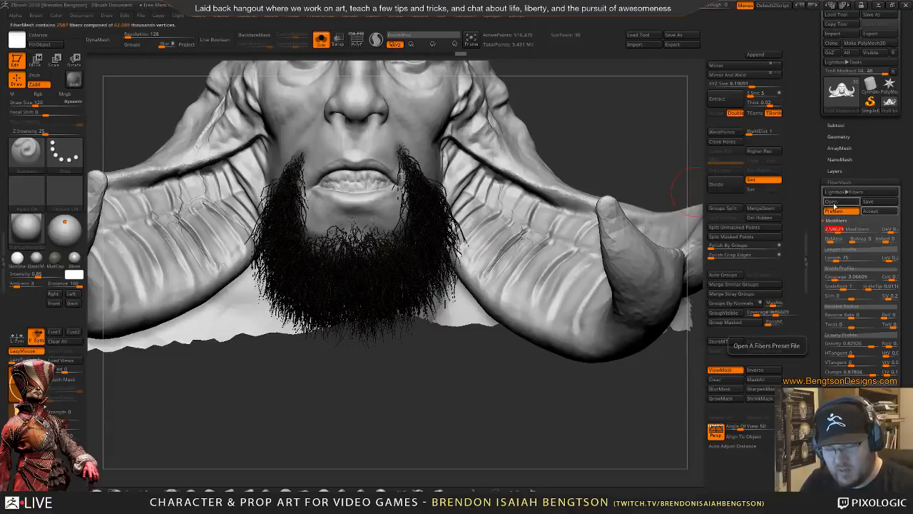
type("1.7")
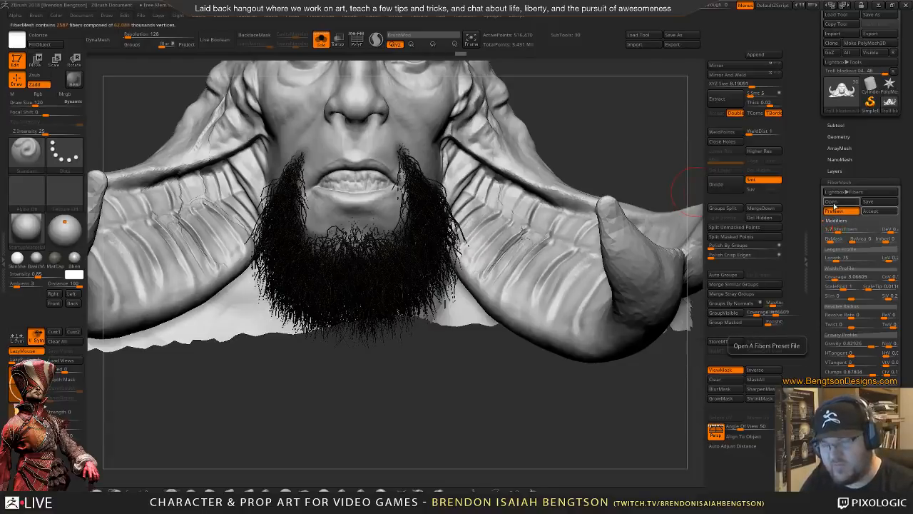
type("5")
key("Return")
mouse_move(418, 407)
left_mouse_down()
mouse_move(395, 416)
mouse_move(423, 392)
left_mouse_up()
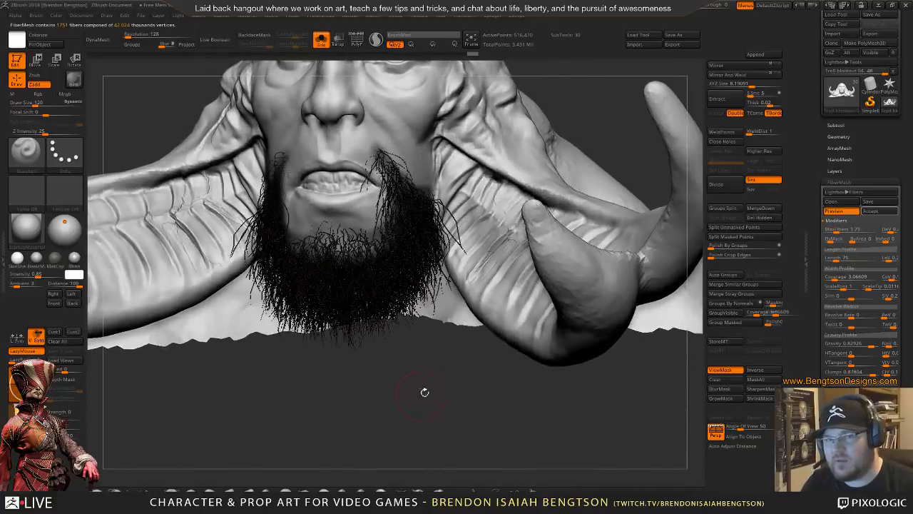
- Accept the fiber preview as its own subtool and turn off Solo to show the beard with the whole sculpture
left_click(870, 211)
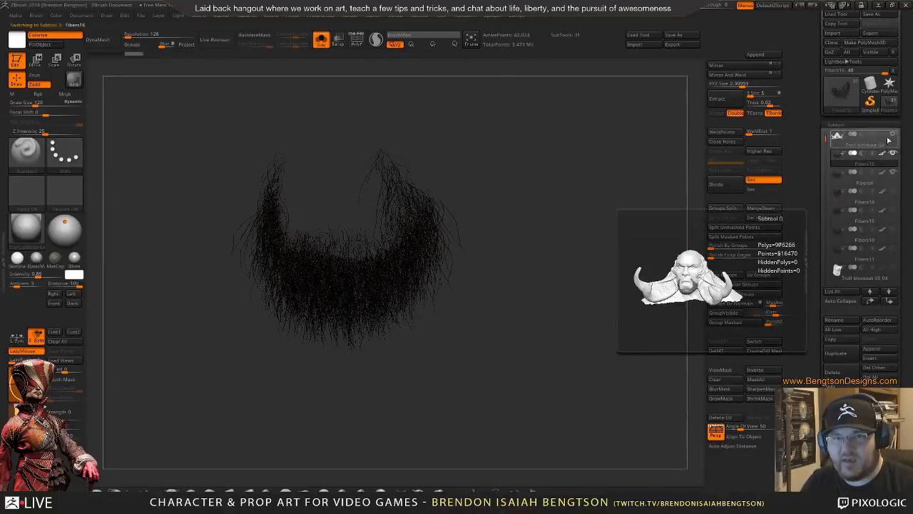
key("shift+ctrl+alt+s")
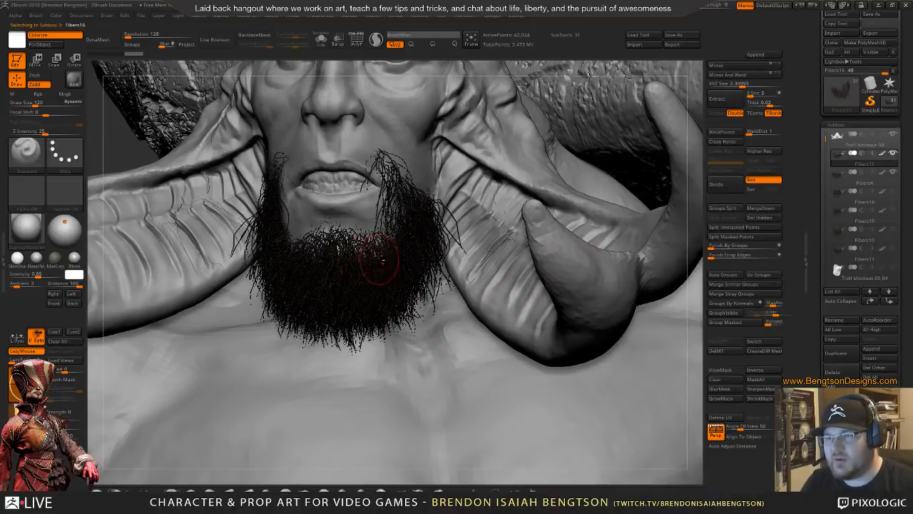
right_click_drag(373, 258, 385, 299)
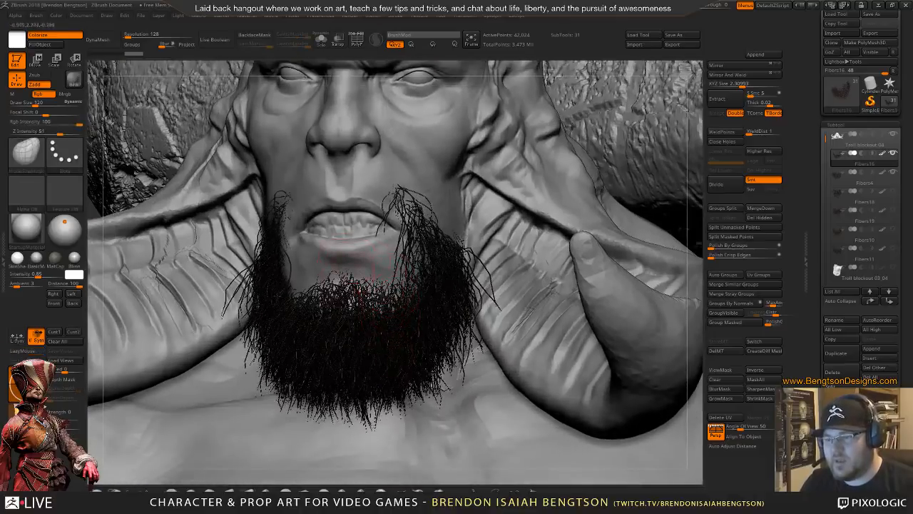
- Size the Move brush to about 179 and nudge the stray whiskers beside the troll's left mouth corner
key("space")
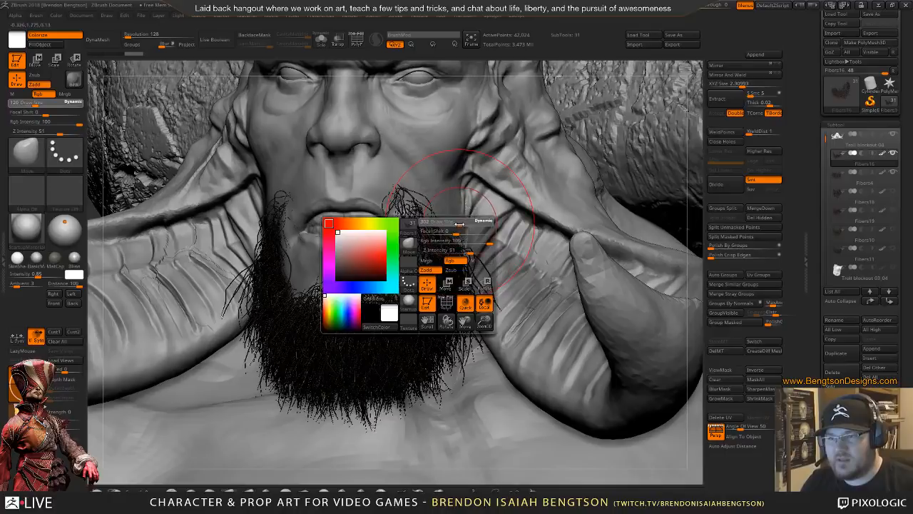
left_click_drag(459, 224, 455, 224)
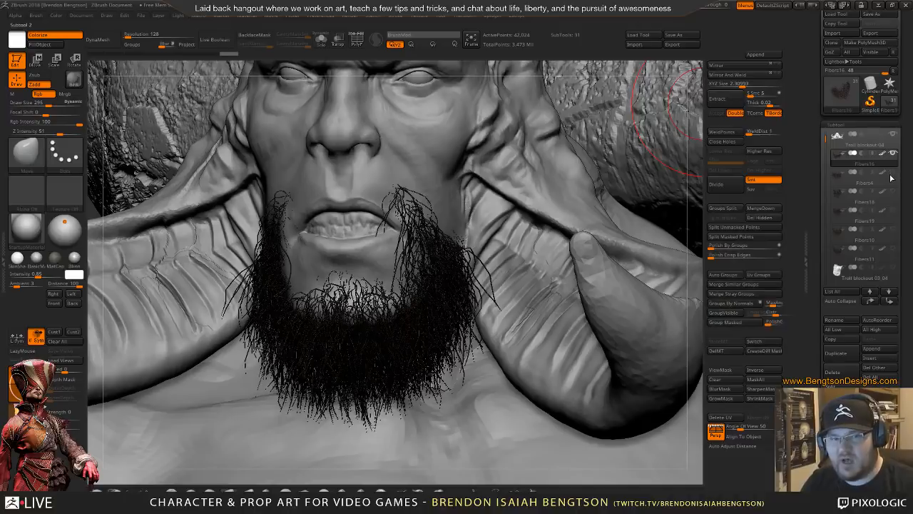
right_click_drag(478, 290, 487, 267, "alt")
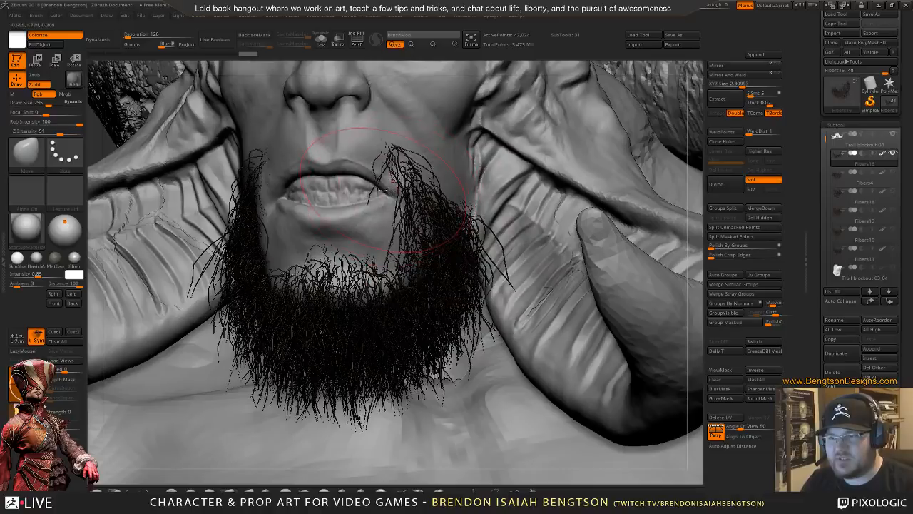
key("space")
mouse_move(394, 187)
left_mouse_down()
mouse_move(378, 187)
mouse_move(383, 201)
left_mouse_up()
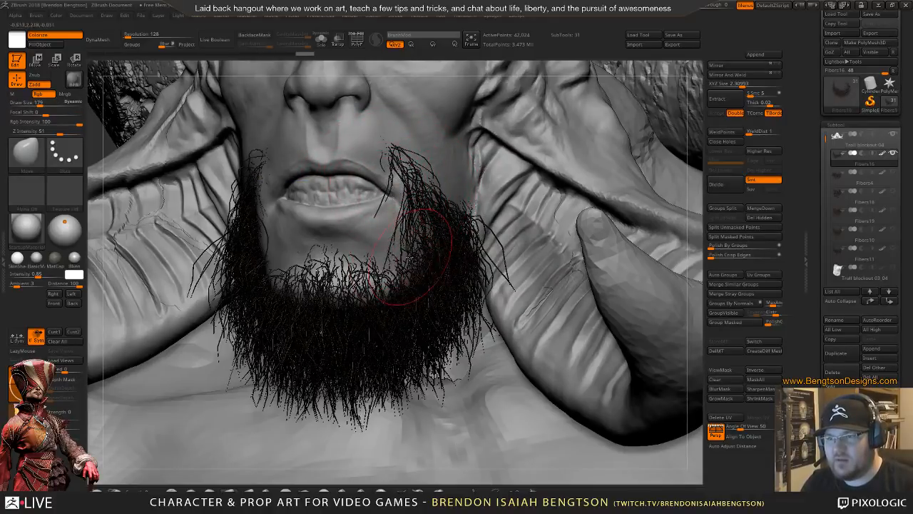
- Push the stray fibers along the troll's left cheek and jaw inward with the Move brush
key("space")
right_click_drag(448, 244, 482, 246)
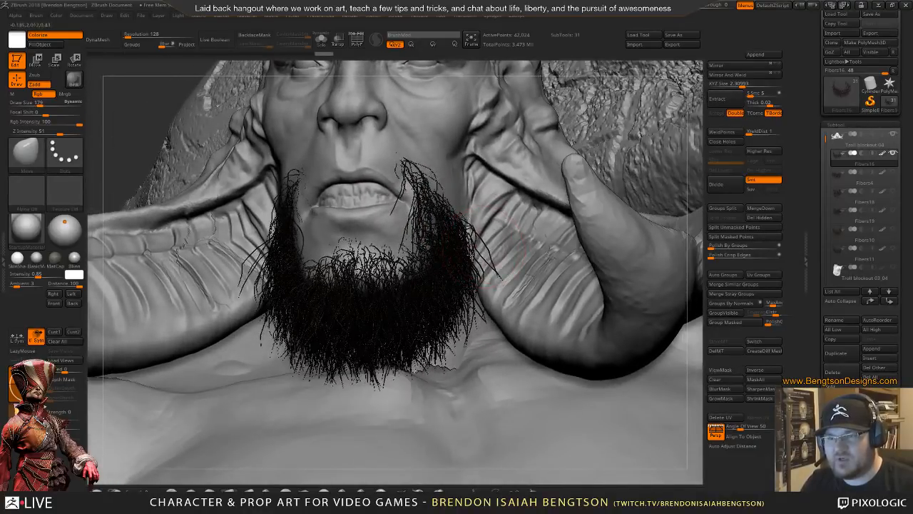
left_click_drag(466, 290, 463, 286)
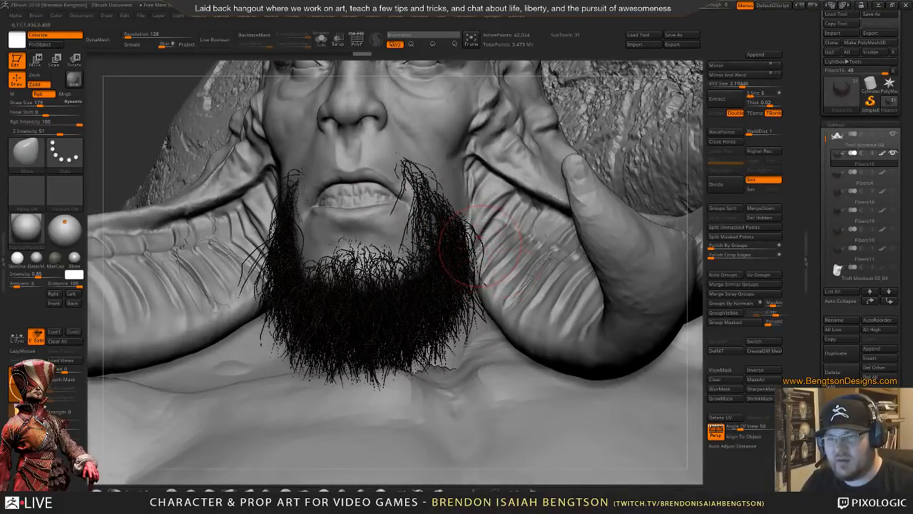
mouse_move(482, 250)
left_mouse_down()
mouse_move(462, 254)
mouse_move(465, 262)
mouse_move(451, 250)
left_mouse_up()
mouse_move(409, 305)
right_mouse_down()
mouse_move(438, 309)
mouse_move(328, 268)
right_mouse_up()
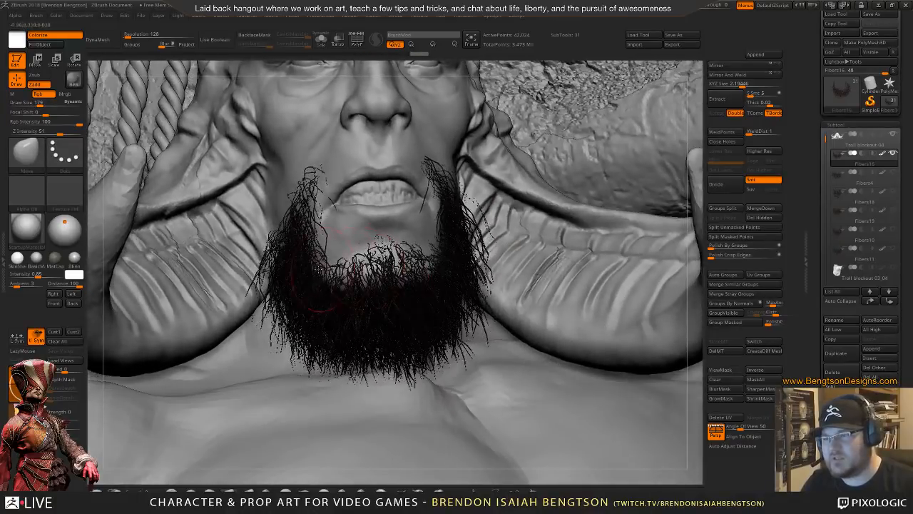
- Push in the stray fibers on the troll's right jaw, enlarging the Move brush to 280 and undoing one stroke
mouse_move(265, 284)
left_mouse_down()
mouse_move(250, 283)
mouse_move(250, 291)
mouse_move(266, 270)
left_mouse_up()
key("space")
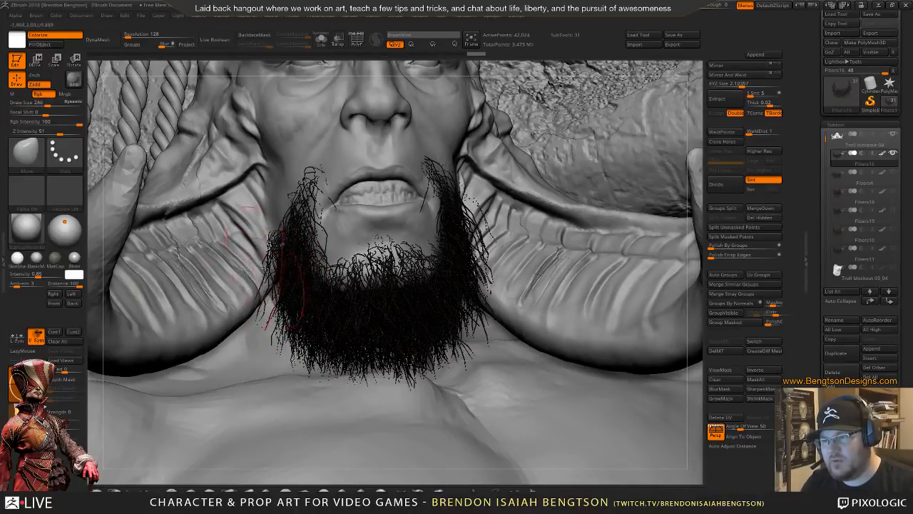
left_click_drag(271, 305, 280, 292)
key("ctrl+z")
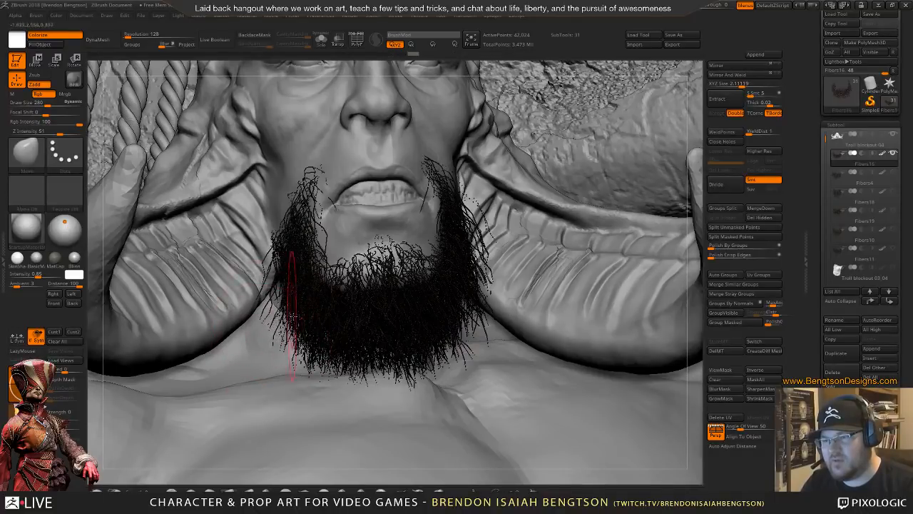
left_click_drag(293, 316, 291, 310)
- Isolate the beard, pull its sides and lower edge into a tighter shape with the Move brush, and show the full sculpture again
key("shift+alt+s")
mouse_move(267, 340)
left_mouse_down()
mouse_move(279, 344)
mouse_move(270, 307)
left_mouse_up()
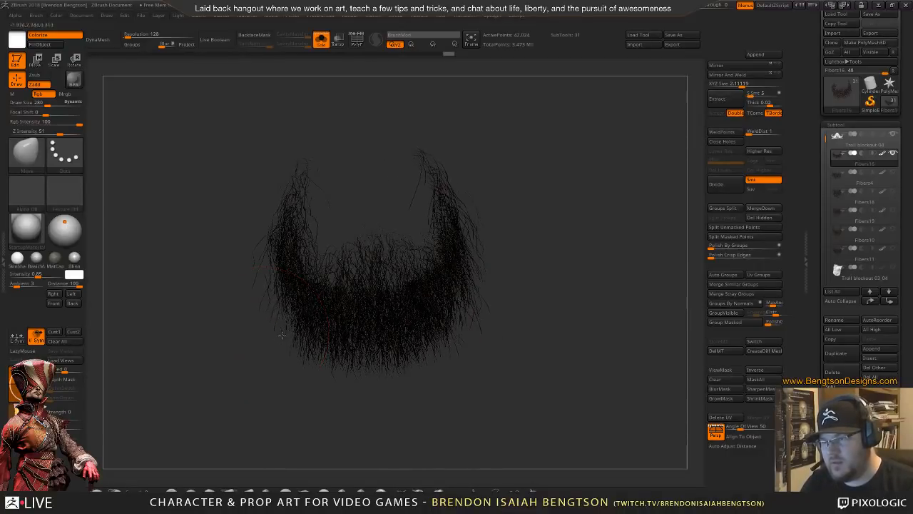
mouse_move(289, 244)
left_mouse_down()
mouse_move(282, 239)
mouse_move(289, 233)
left_mouse_up()
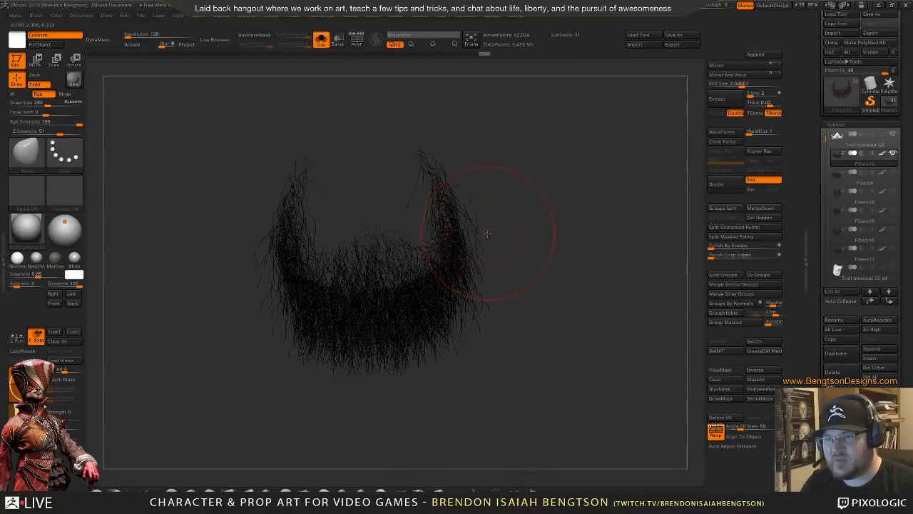
mouse_move(479, 243)
left_mouse_down()
mouse_move(456, 229)
mouse_move(465, 261)
mouse_move(439, 332)
mouse_move(465, 324)
left_mouse_up()
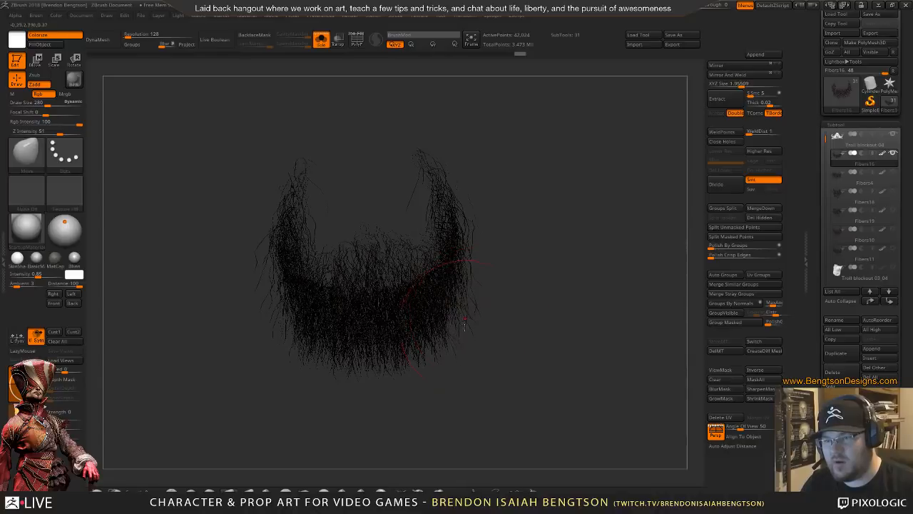
mouse_move(346, 295)
left_mouse_down()
mouse_move(307, 357)
mouse_move(325, 355)
mouse_move(308, 341)
mouse_move(321, 360)
mouse_move(329, 352)
mouse_move(335, 371)
mouse_move(330, 364)
left_mouse_up()
mouse_move(317, 322)
left_mouse_down()
mouse_move(325, 349)
mouse_move(321, 335)
mouse_move(305, 344)
mouse_move(314, 333)
left_mouse_up()
key("shift+s")
- Isolate the beard and pull the stray fibers along both sides inward with the Move Topological brush, then show the full sculpture again
left_click_drag(321, 266, 332, 283)
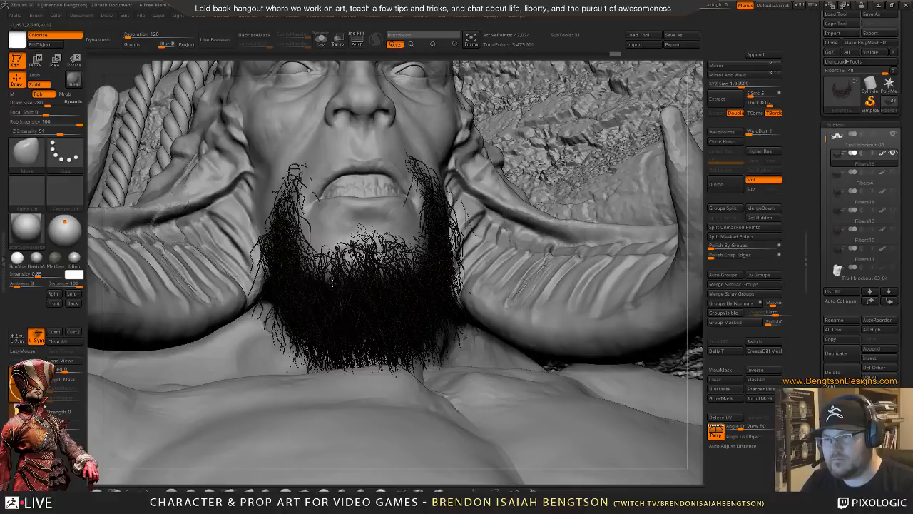
right_click_drag(332, 283, 426, 182)
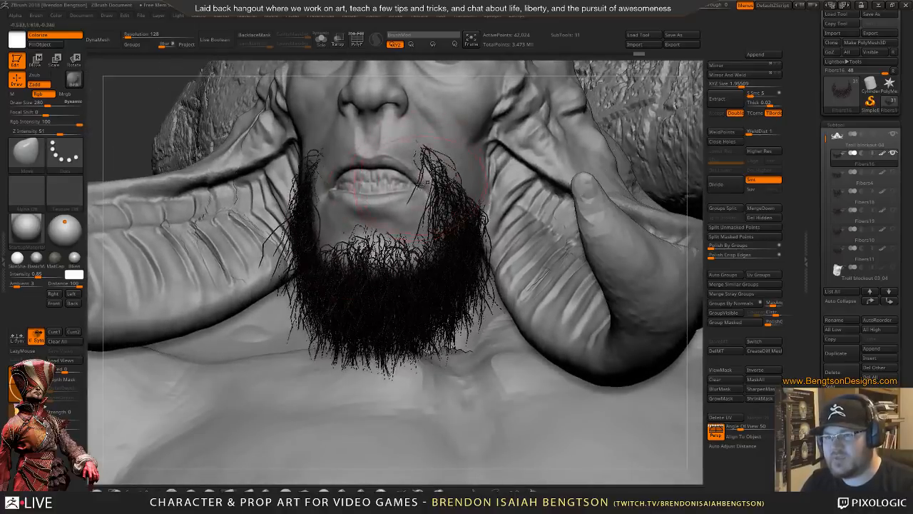
left_click(247, 490)
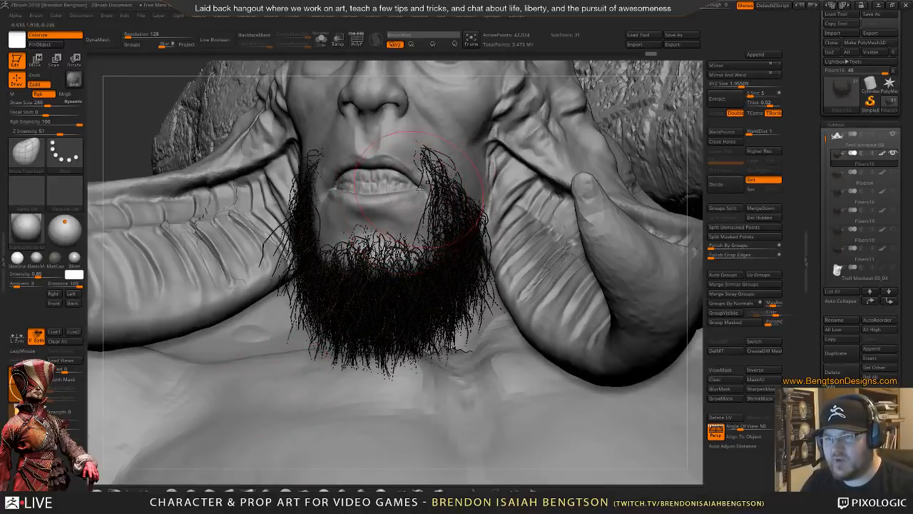
key("shift+s")
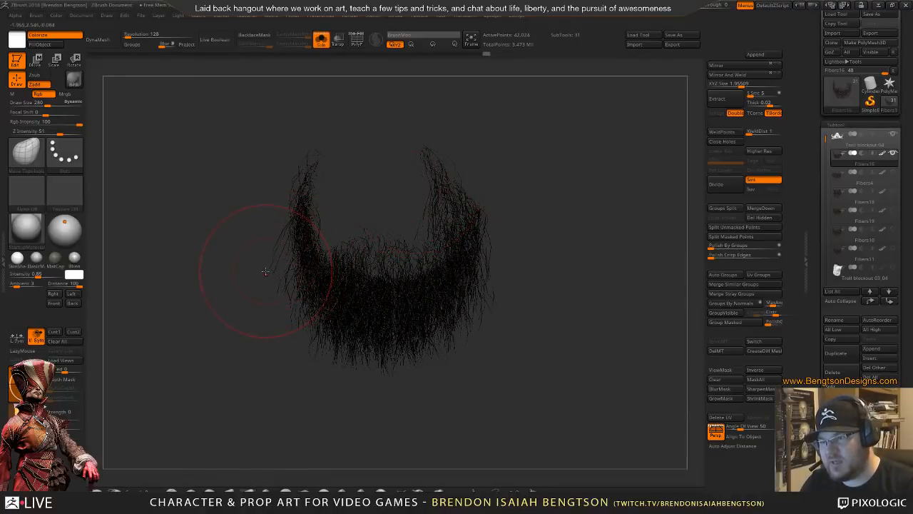
left_click_drag(301, 277, 258, 290)
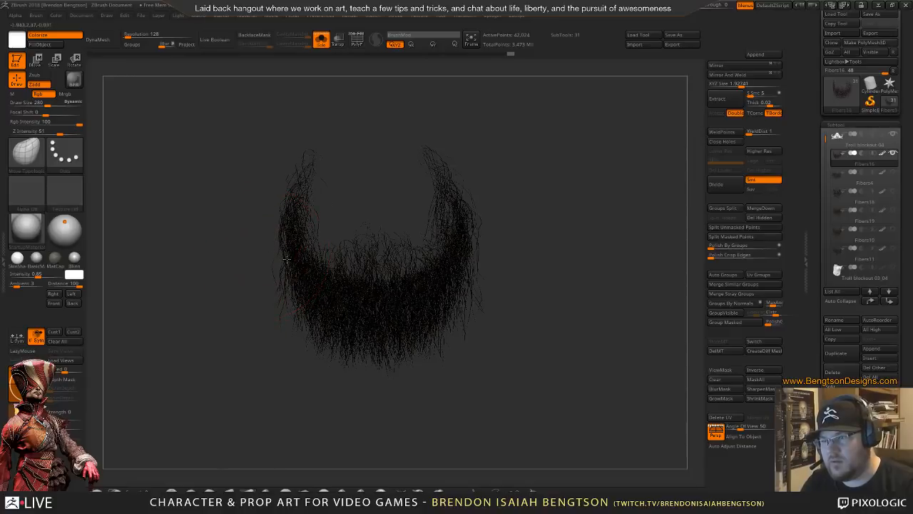
mouse_move(488, 226)
left_mouse_down()
mouse_move(476, 227)
mouse_move(482, 221)
left_mouse_up()
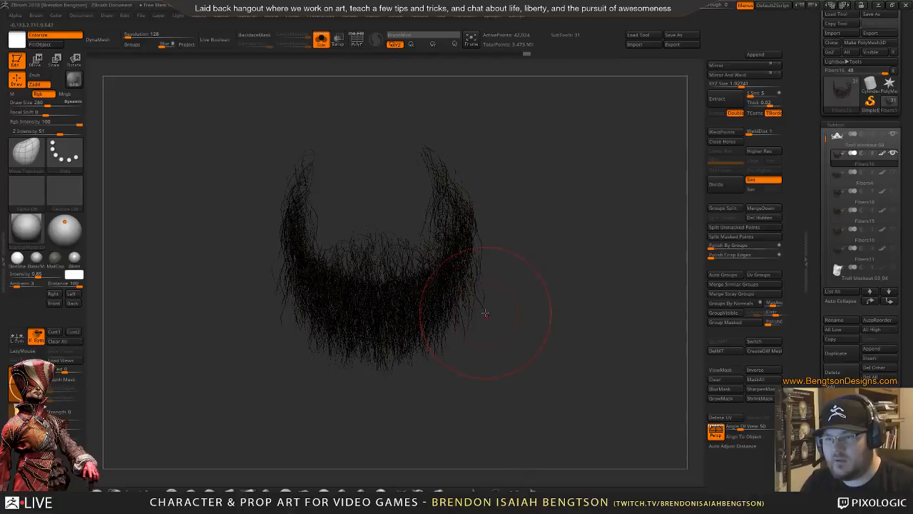
left_click_drag(563, 201, 560, 227)
key("alt+s")
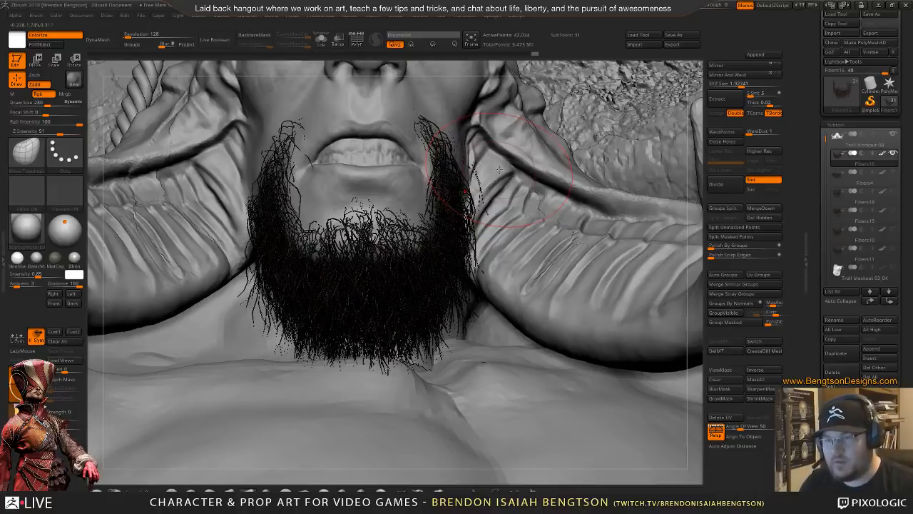
- Adjust the isolated beard's upper tips and rear lower edge with the Move Topological brush, undo the last stroke and bring back the full sculpture
right_click_drag(359, 234, 316, 183)
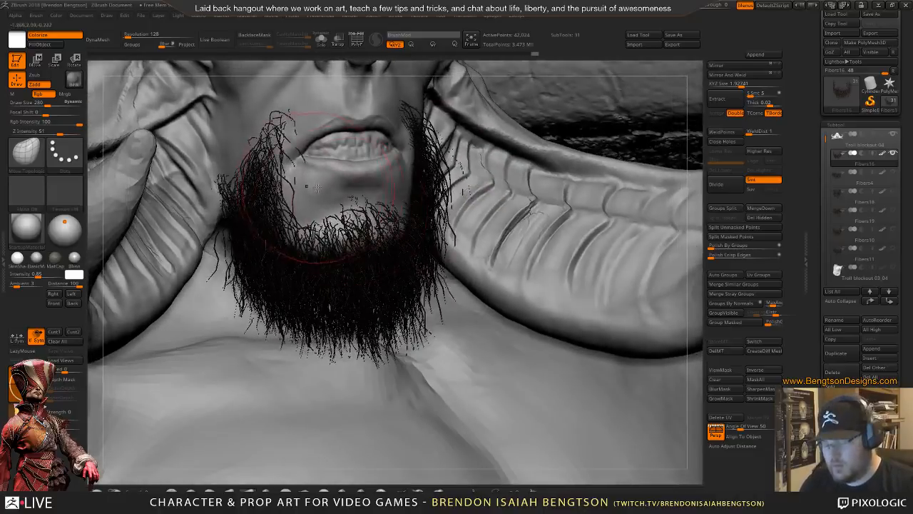
key("alt+s")
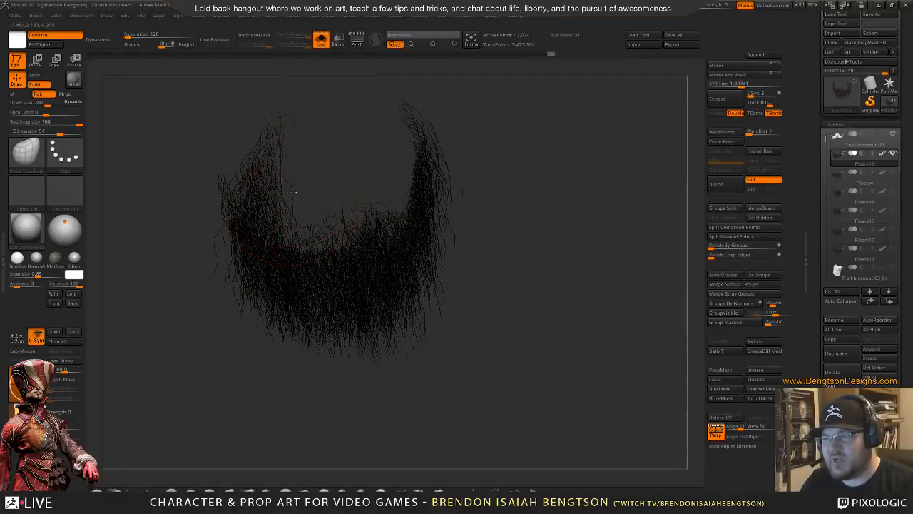
left_click_drag(294, 118, 292, 126)
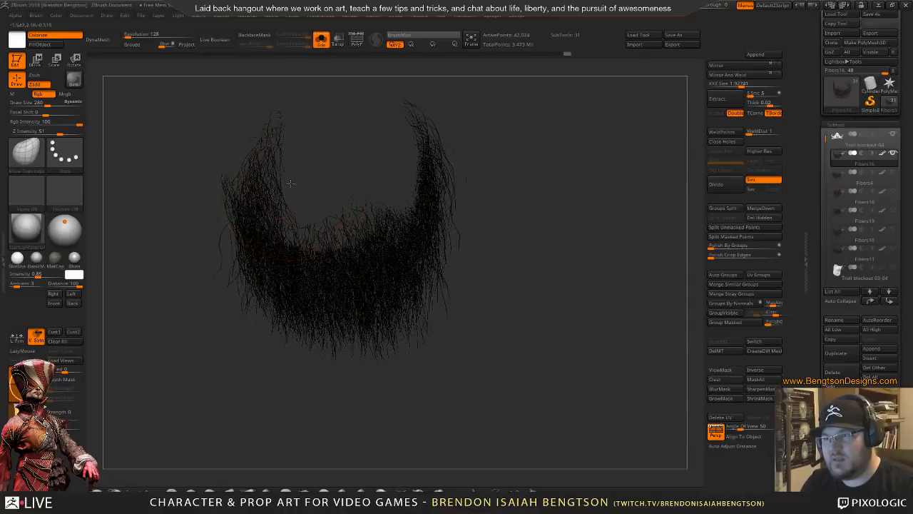
mouse_move(545, 146)
left_mouse_down()
mouse_move(526, 194)
mouse_move(463, 197)
left_mouse_up()
left_click_drag(305, 246, 350, 316)
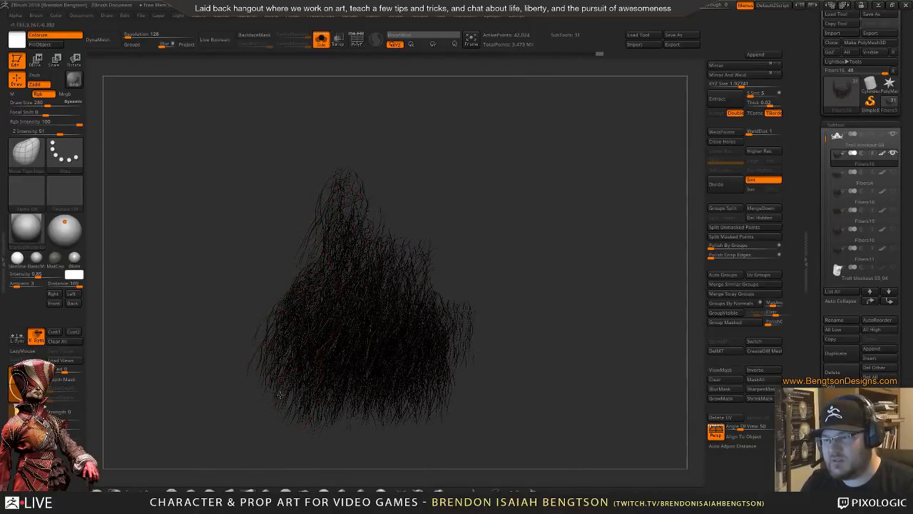
left_click_drag(273, 325, 272, 382)
mouse_move(254, 336)
left_mouse_down()
mouse_move(260, 345)
mouse_move(243, 338)
mouse_move(256, 335)
mouse_move(238, 404)
mouse_move(307, 363)
mouse_move(359, 310)
left_mouse_up()
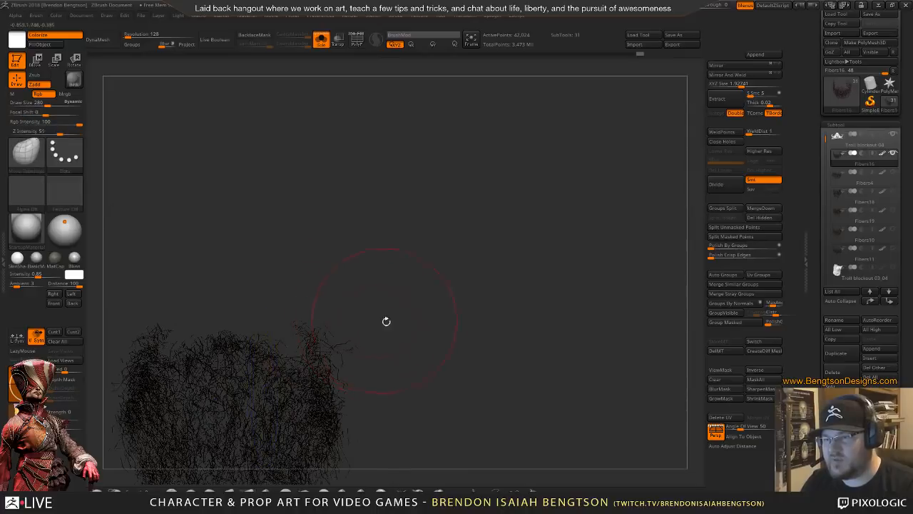
mouse_move(401, 235)
left_mouse_down()
mouse_move(407, 332)
mouse_move(398, 318)
mouse_move(426, 234)
mouse_move(425, 254)
mouse_move(122, 316)
mouse_move(194, 271)
left_mouse_up()
key("ctrl+z")
key("shift+s")
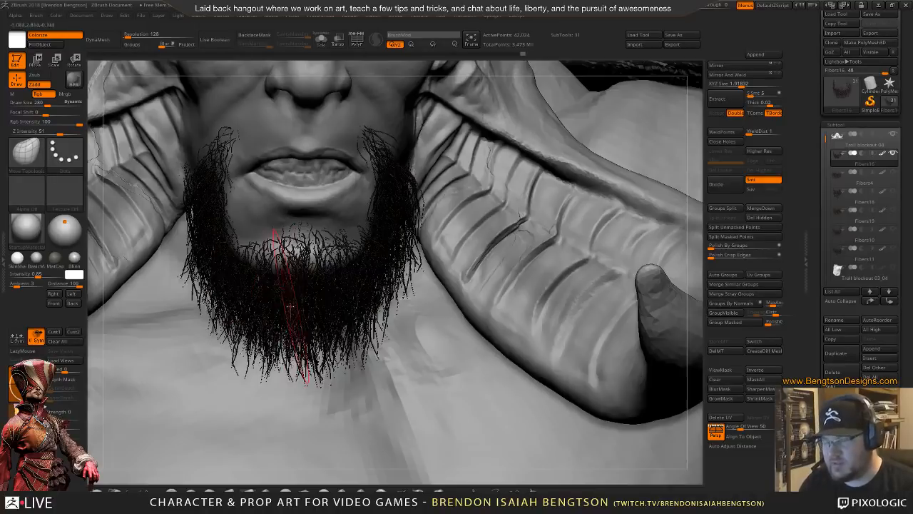
- Examine the beard's silhouette in isolation from several angles and return to the full sculpture with the Move Topological brush active
mouse_move(305, 266)
right_mouse_down("ctrl")
mouse_move(306, 235)
mouse_move(307, 308)
mouse_move(297, 265)
mouse_move(319, 303)
right_mouse_up("ctrl")
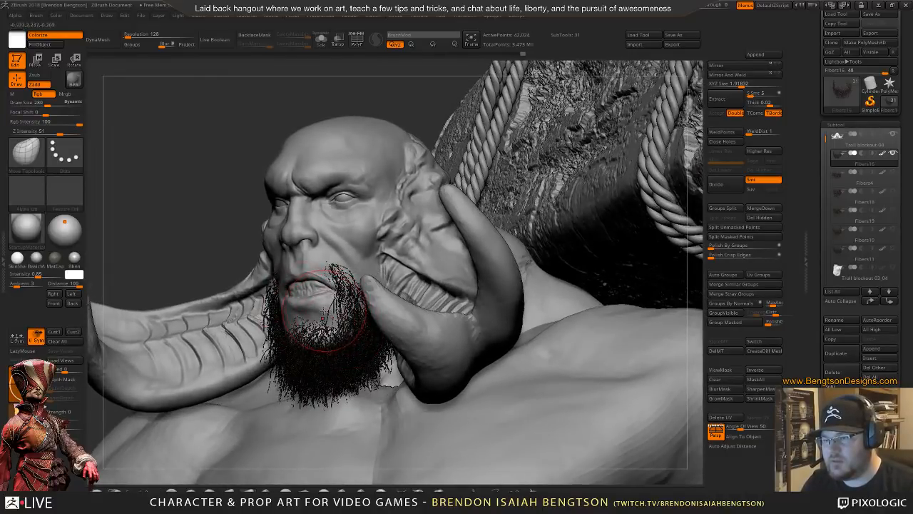
key("alt+s")
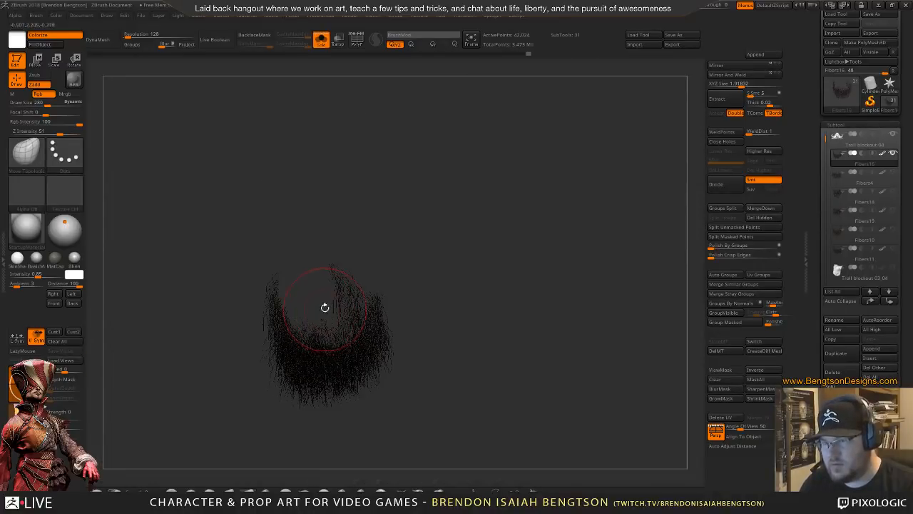
mouse_move(432, 227)
right_mouse_down("ctrl")
mouse_move(464, 207)
mouse_move(422, 216)
right_mouse_up("ctrl")
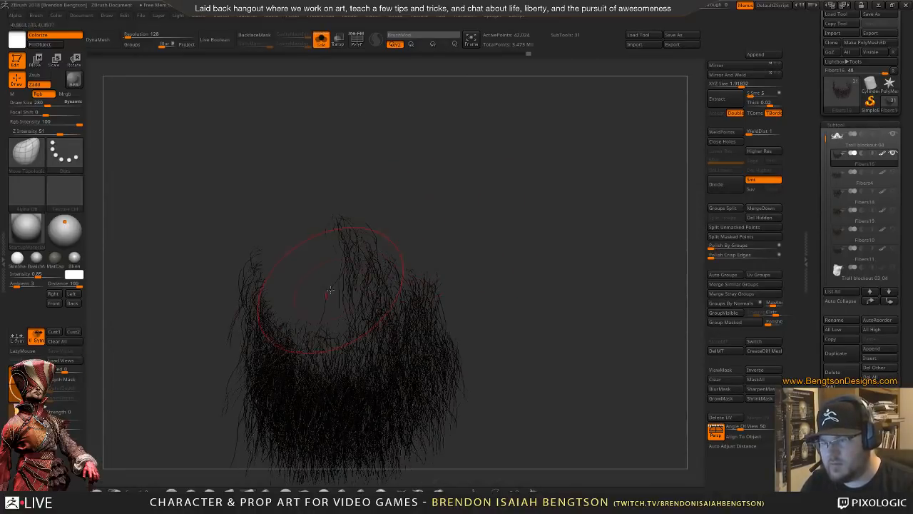
mouse_move(523, 251)
left_mouse_down()
mouse_move(520, 223)
mouse_move(531, 236)
left_mouse_up()
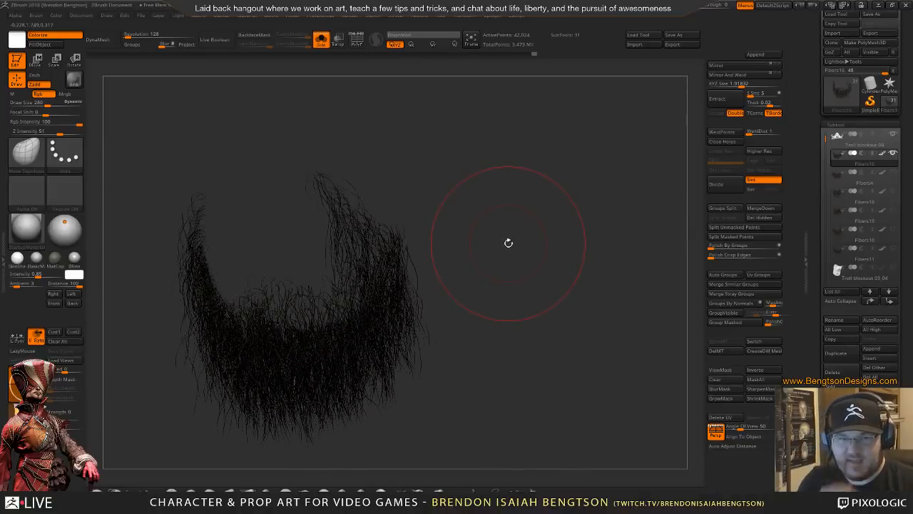
mouse_move(497, 232)
left_mouse_down()
mouse_move(512, 211)
mouse_move(486, 210)
left_mouse_up()
key("b")
key("m")
key("t")
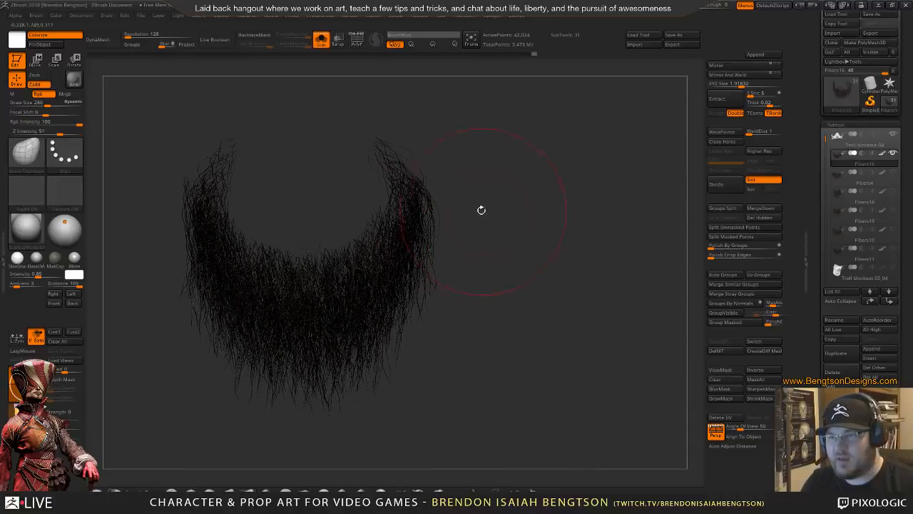
key("shift+s")
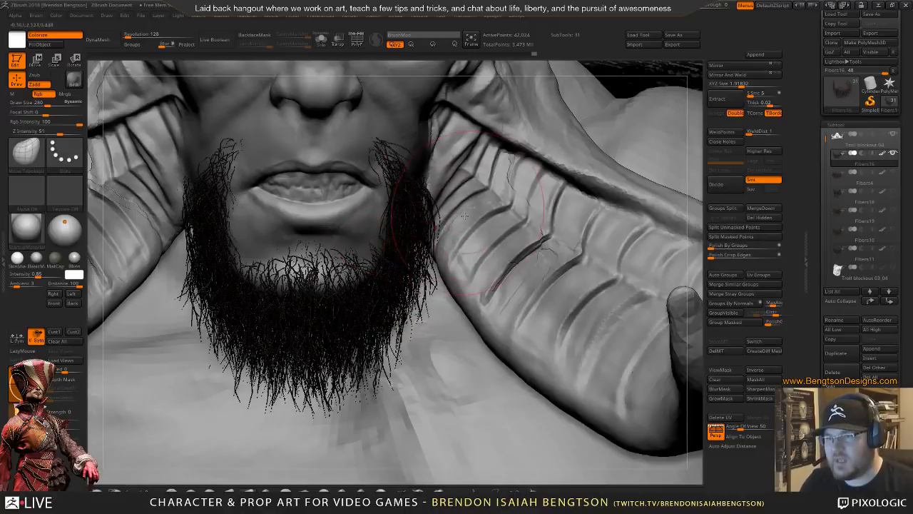
- Pull the stray fibers on the far cheek and jaw in toward the beard with the Move Topological brush
mouse_move(309, 263)
right_mouse_down("alt")
mouse_move(322, 290)
mouse_move(435, 243)
mouse_move(387, 219)
mouse_move(391, 251)
mouse_move(422, 308)
right_mouse_up("alt")
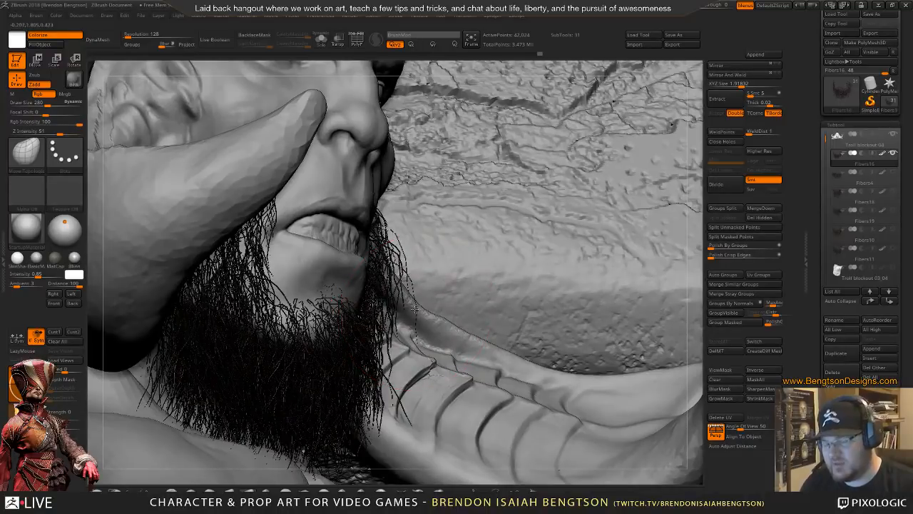
key("shift+s")
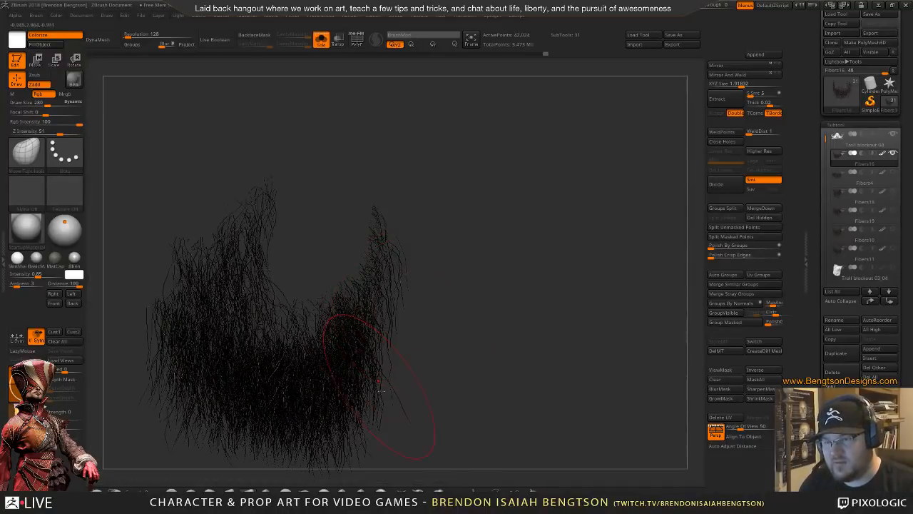
key("shift+s")
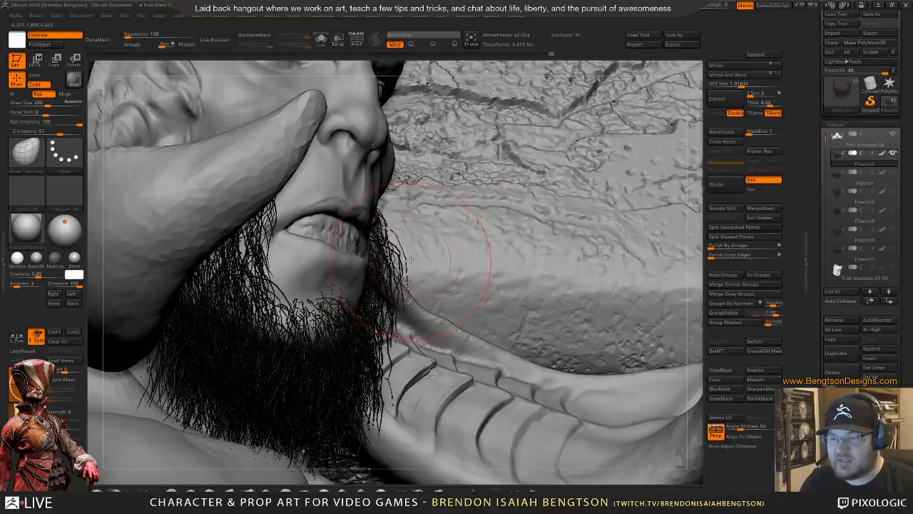
left_click_drag(420, 262, 391, 278)
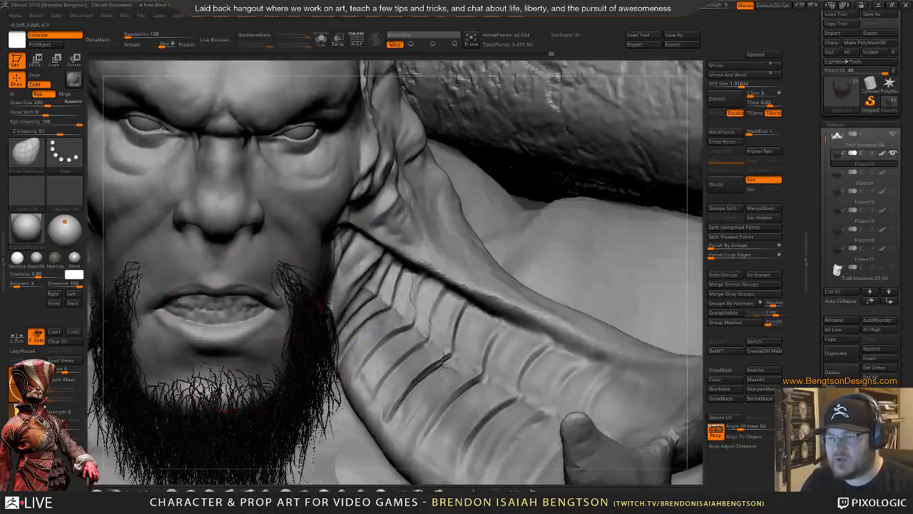
right_click_drag(391, 278, 363, 287)
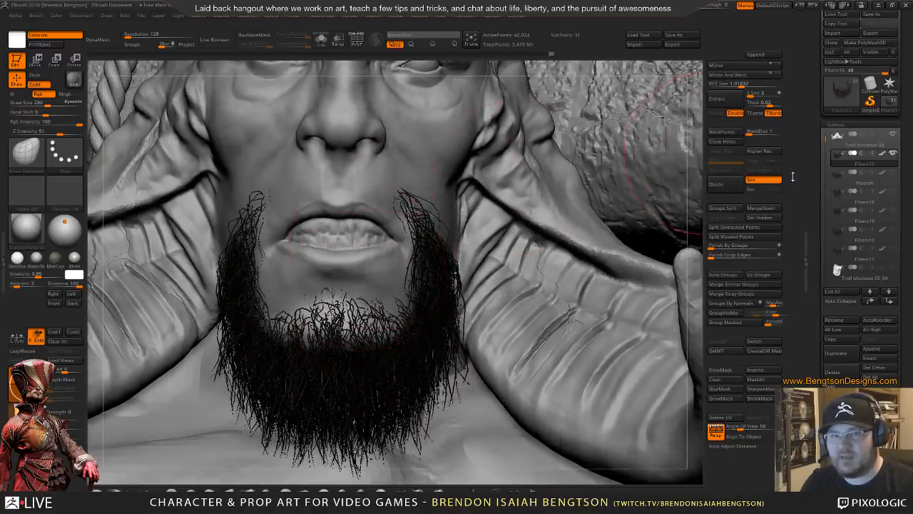
- Duplicate the Fibers16 beard subtool and make the copy the active subtool
mouse_move(842, 164)
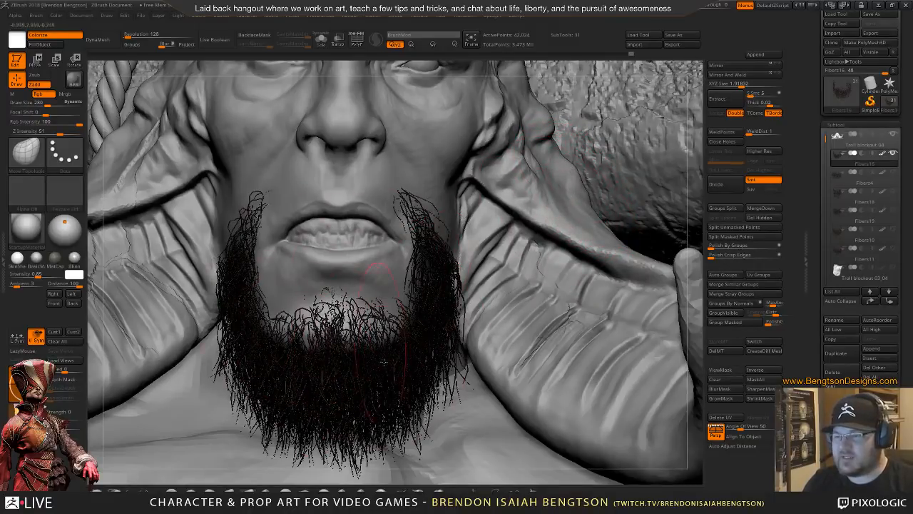
right_click_drag(350, 223, 343, 286, "ctrl")
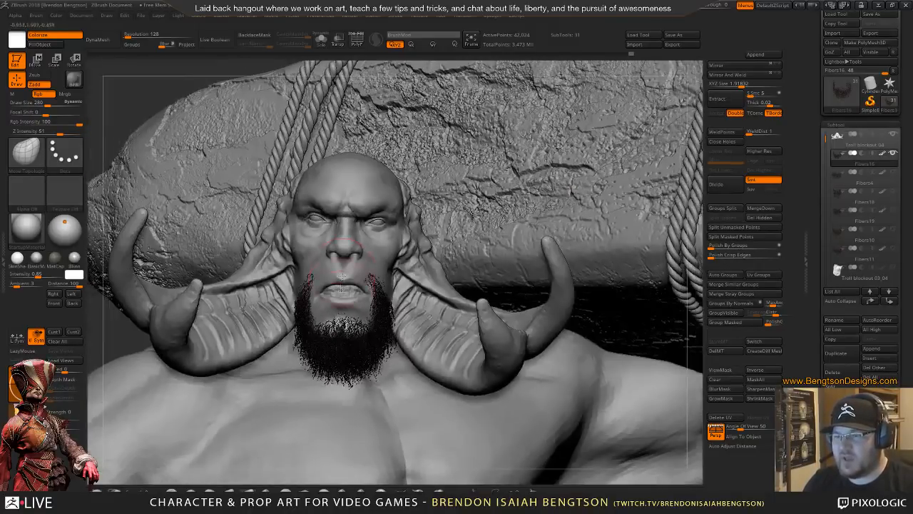
right_click_drag(271, 299, 553, 345)
right_click_drag(357, 428, 500, 235, "ctrl")
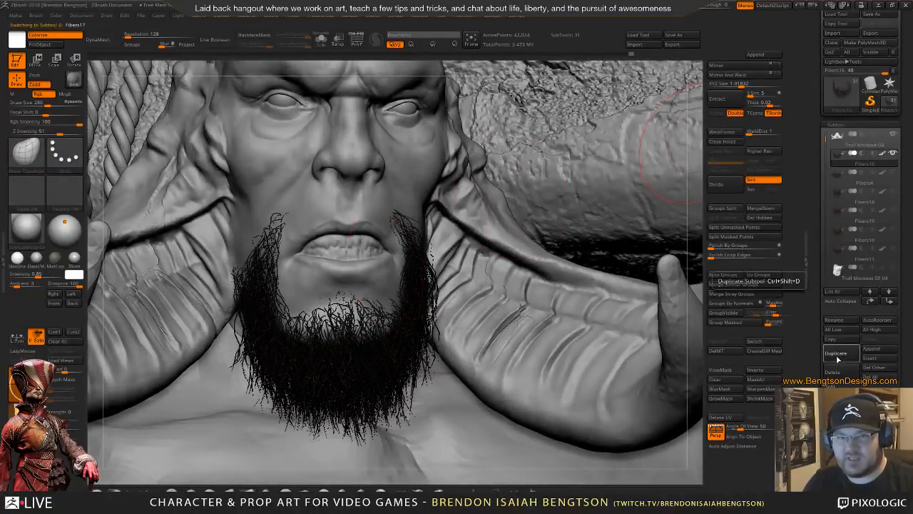
left_click(860, 177)
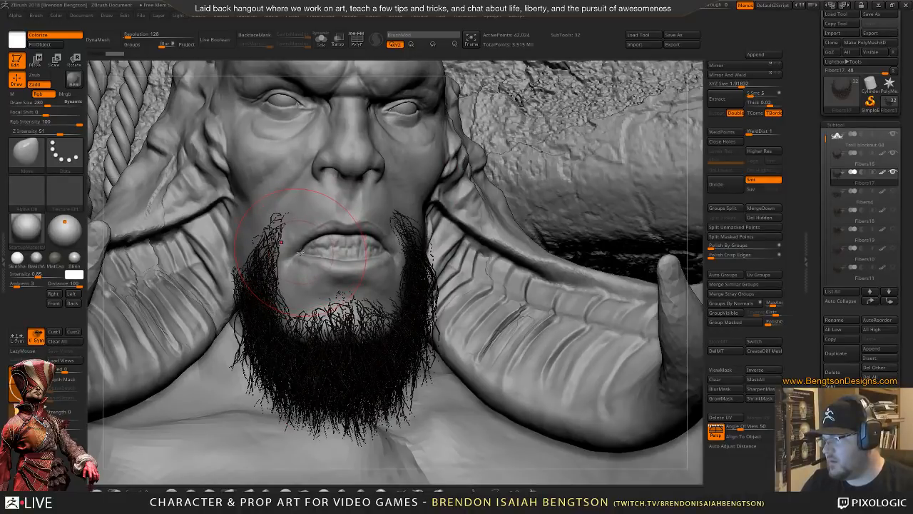
- Enlarge the Move brush to 467 and sweep the duplicate beard's cheek and chin fibers downward and across the chin
key("space")
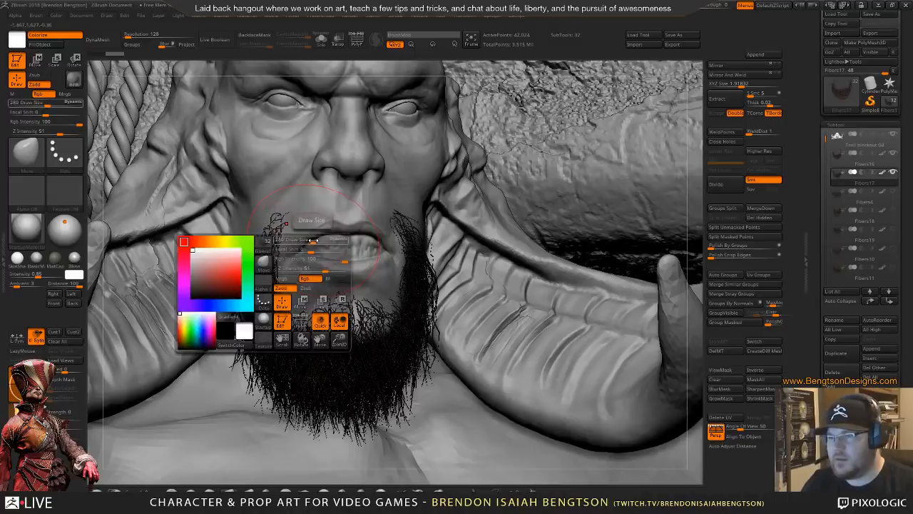
mouse_move(313, 240)
left_mouse_down()
mouse_move(324, 240)
mouse_move(260, 293)
left_mouse_up()
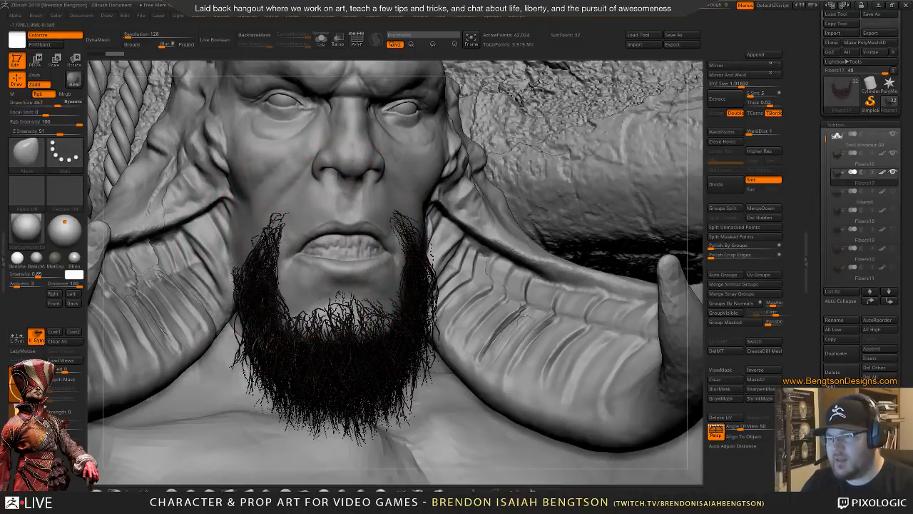
left_click_drag(273, 234, 265, 282)
mouse_move(275, 218)
left_mouse_down()
mouse_move(286, 324)
mouse_move(274, 260)
left_mouse_up()
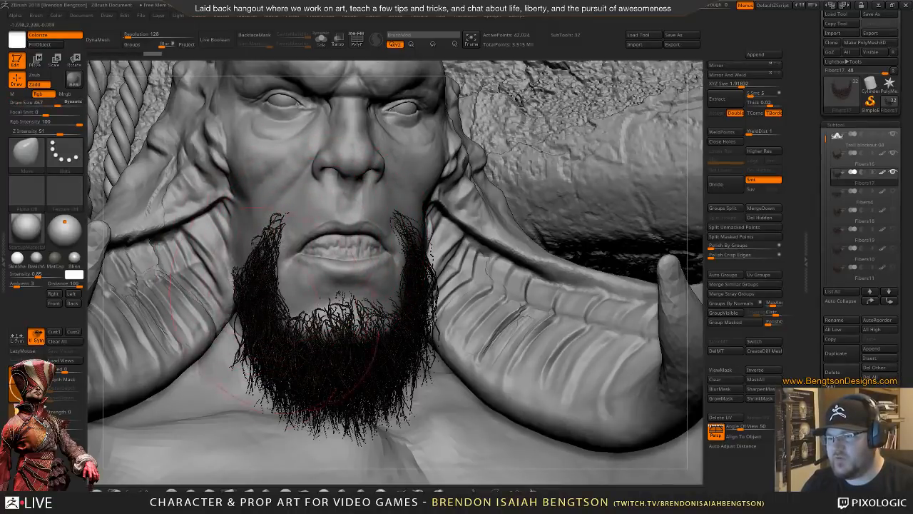
left_click_drag(371, 314, 314, 339)
left_click_drag(343, 303, 282, 335)
left_click_drag(374, 296, 292, 339)
left_click_drag(278, 246, 275, 292)
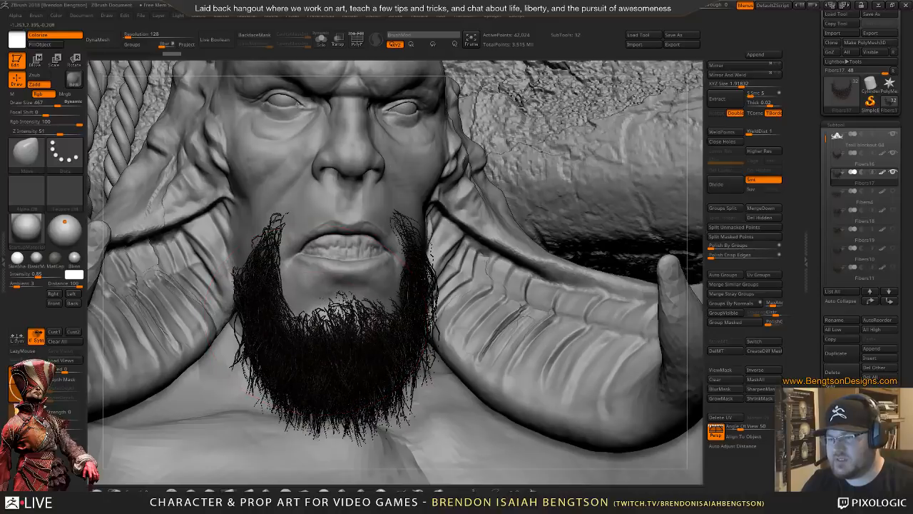
- Pull the fibers along the duplicate beard's lower edge down with the Move brush to fill out the bottom
left_click_drag(347, 402, 335, 435)
left_click_drag(385, 349, 364, 442)
left_click_drag(389, 399, 371, 439)
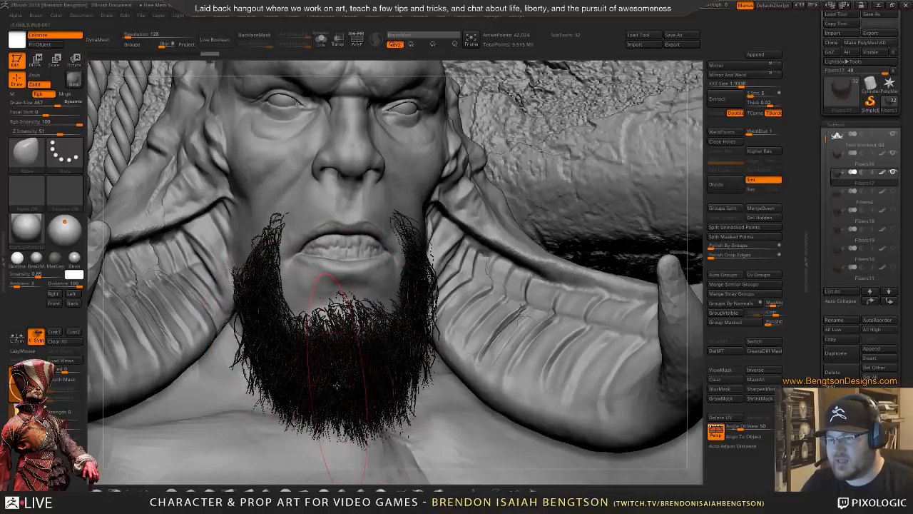
mouse_move(335, 407)
left_mouse_down()
mouse_move(316, 380)
mouse_move(332, 437)
left_mouse_up()
left_click_drag(371, 408, 356, 446)
left_click_drag(306, 411, 343, 447)
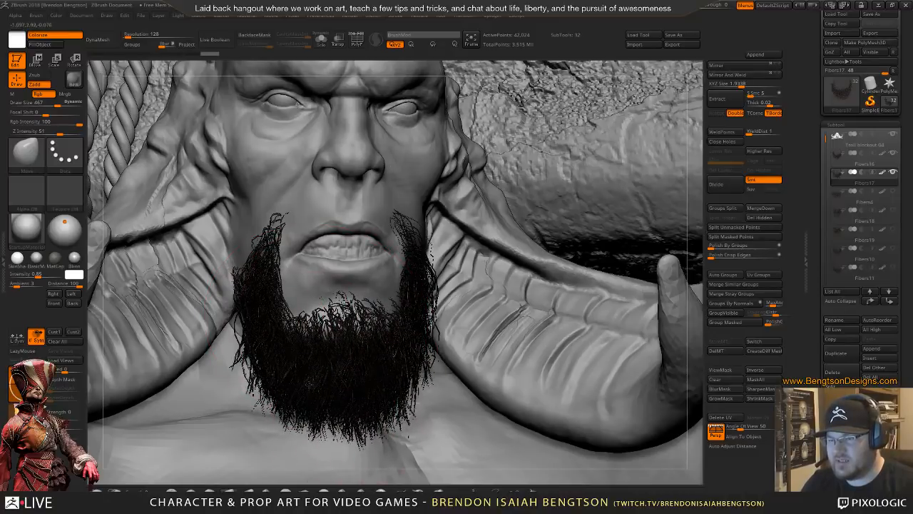
mouse_move(347, 317)
right_mouse_down()
mouse_move(321, 307)
mouse_move(368, 292)
mouse_move(353, 307)
right_mouse_up()
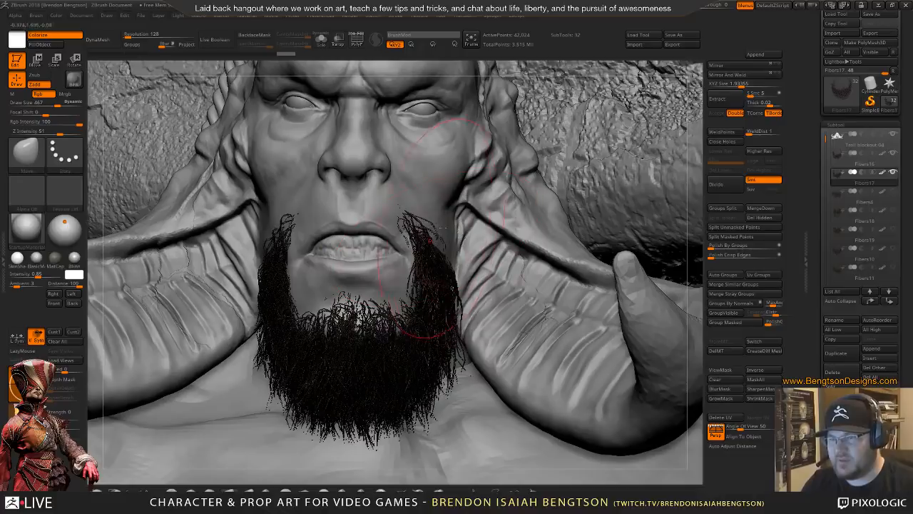
- Pull the duplicate beard's fibers along the side of the cheek downward with the Move brush
mouse_move(432, 260)
right_mouse_down()
mouse_move(328, 275)
mouse_move(400, 257)
right_mouse_up()
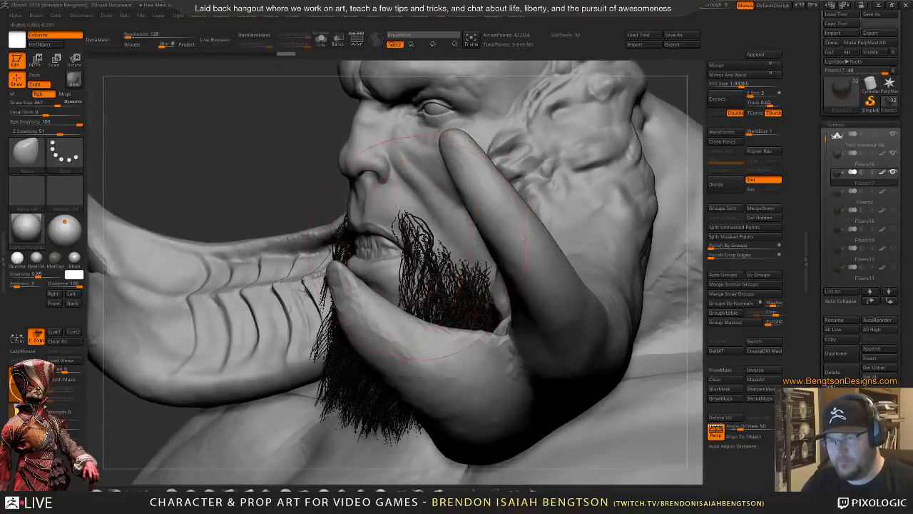
mouse_move(428, 214)
left_mouse_down()
mouse_move(463, 292)
mouse_move(450, 286)
mouse_move(464, 296)
mouse_move(442, 307)
left_mouse_up()
right_click_drag(370, 275, 280, 377)
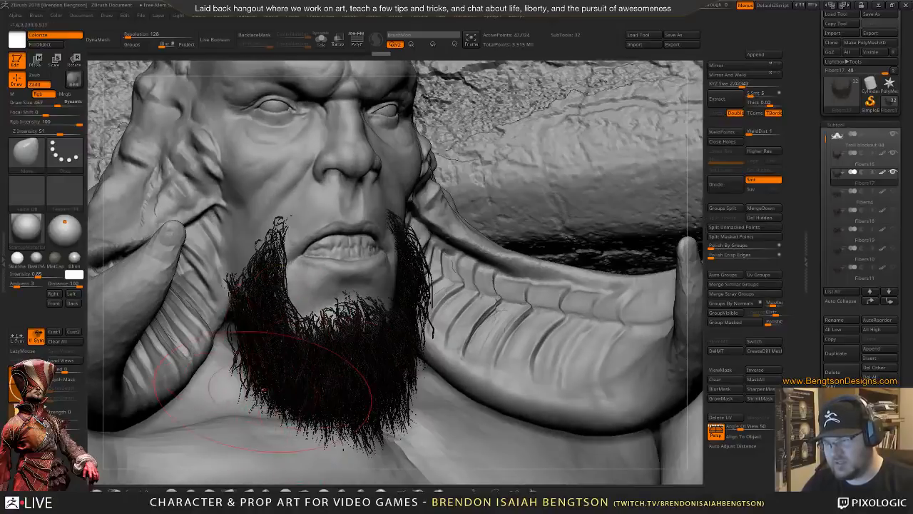
- Set the Move brush size to 258 and shape the duplicate beard's fibers along both cheeks, the chin's inner edge and the outer jaw
key("space")
mouse_move(274, 388)
left_mouse_down()
mouse_move(258, 389)
mouse_move(237, 361)
mouse_move(246, 389)
mouse_move(229, 343)
mouse_move(235, 370)
mouse_move(255, 279)
mouse_move(278, 272)
mouse_move(260, 269)
mouse_move(254, 279)
mouse_move(271, 250)
mouse_move(265, 258)
left_mouse_up()
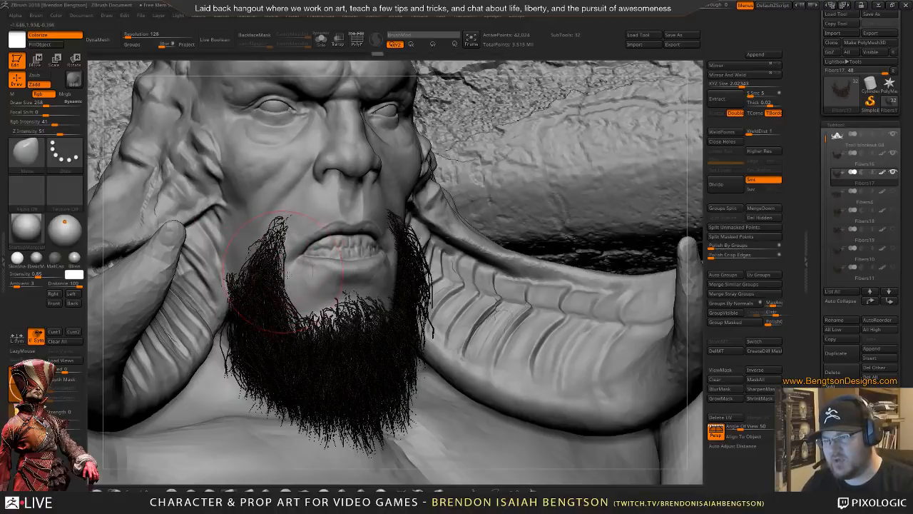
left_click_drag(296, 321, 315, 322)
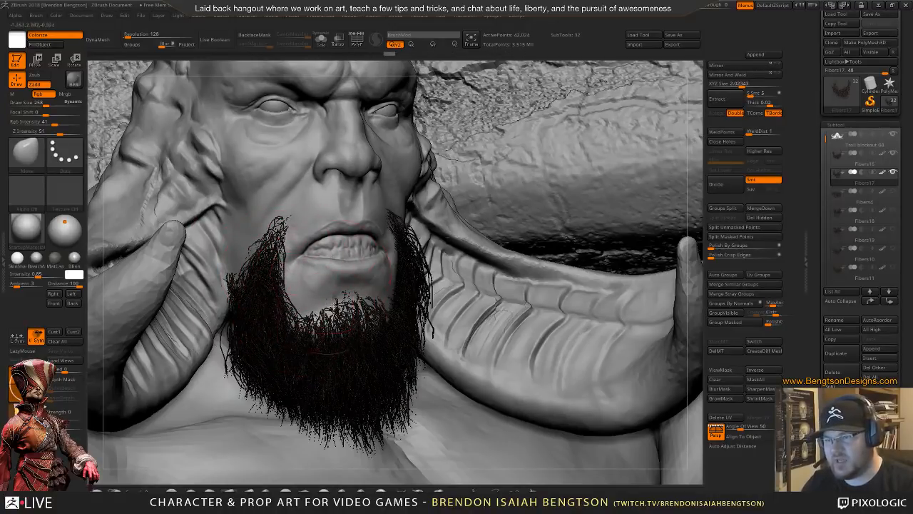
right_click_drag(305, 310, 438, 235)
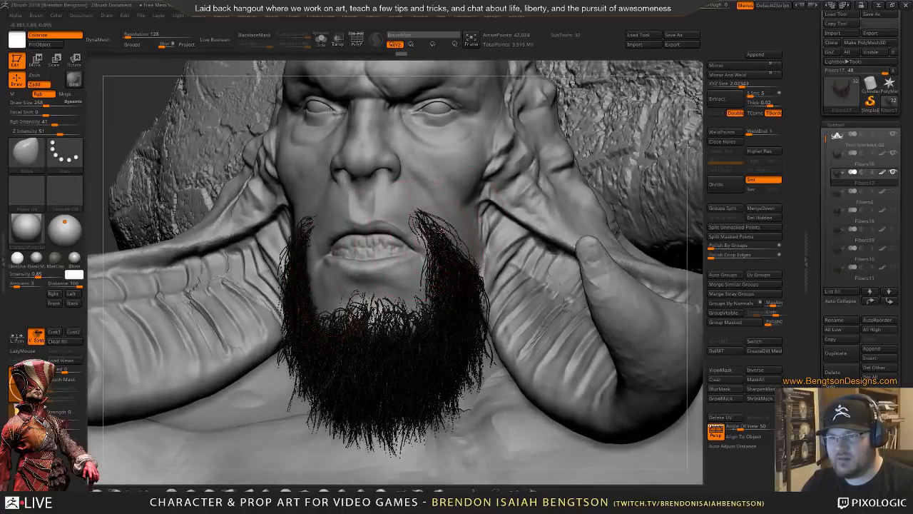
mouse_move(442, 231)
left_mouse_down()
mouse_move(428, 239)
mouse_move(435, 242)
left_mouse_up()
mouse_move(457, 332)
left_mouse_down()
mouse_move(432, 285)
mouse_move(400, 325)
mouse_move(421, 299)
mouse_move(471, 371)
mouse_move(464, 368)
mouse_move(476, 379)
mouse_move(478, 357)
mouse_move(481, 368)
left_mouse_up()
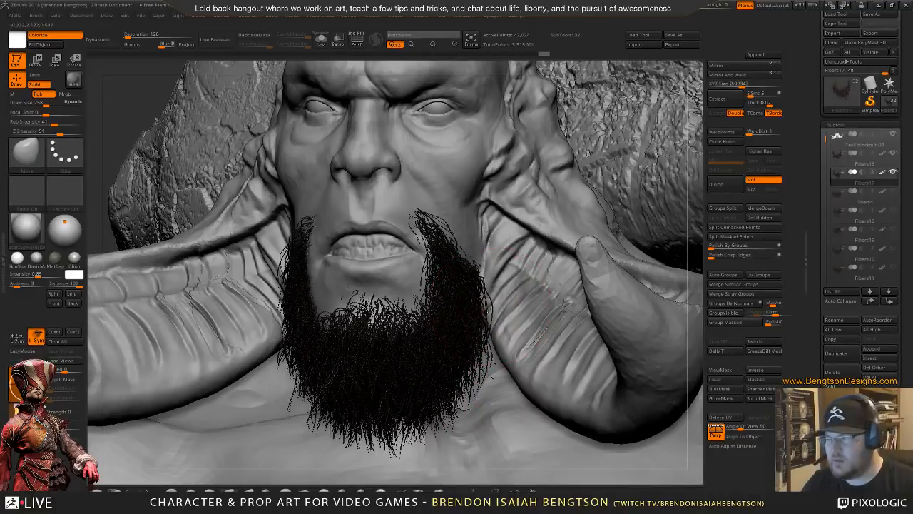
- Enlarge the Move brush to 402 and gather the lower beard fibers forward and inward into a tapered point
right_click_drag(459, 304, 355, 254)
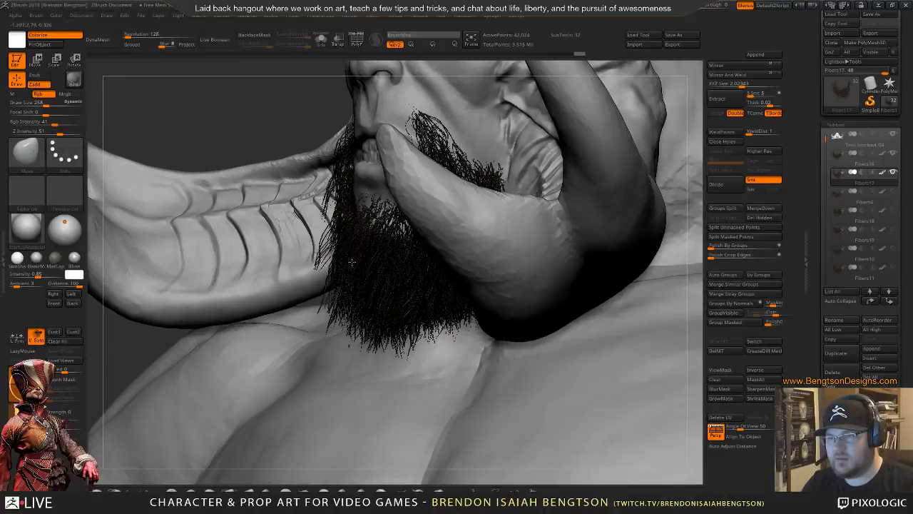
mouse_move(897, 193)
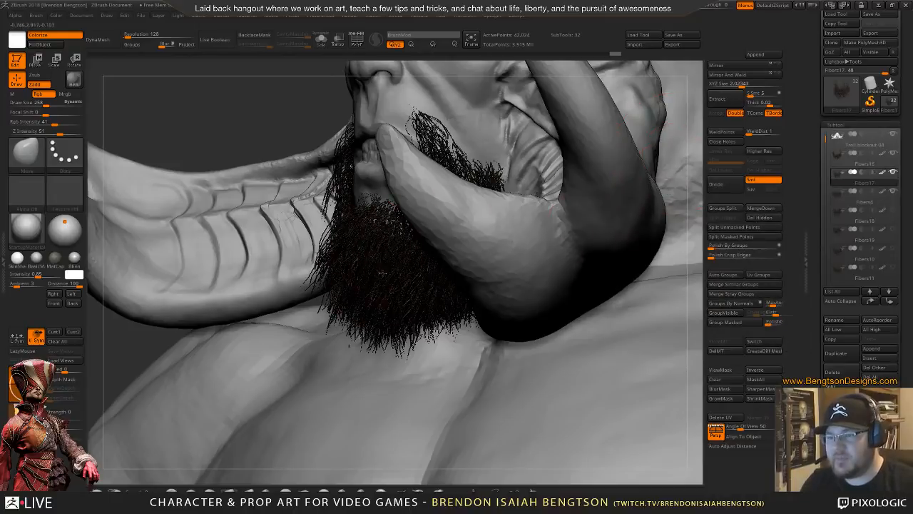
mouse_move(704, 186)
left_mouse_down()
mouse_move(642, 286)
mouse_move(607, 295)
mouse_move(407, 251)
mouse_move(368, 258)
left_mouse_up()
key("space")
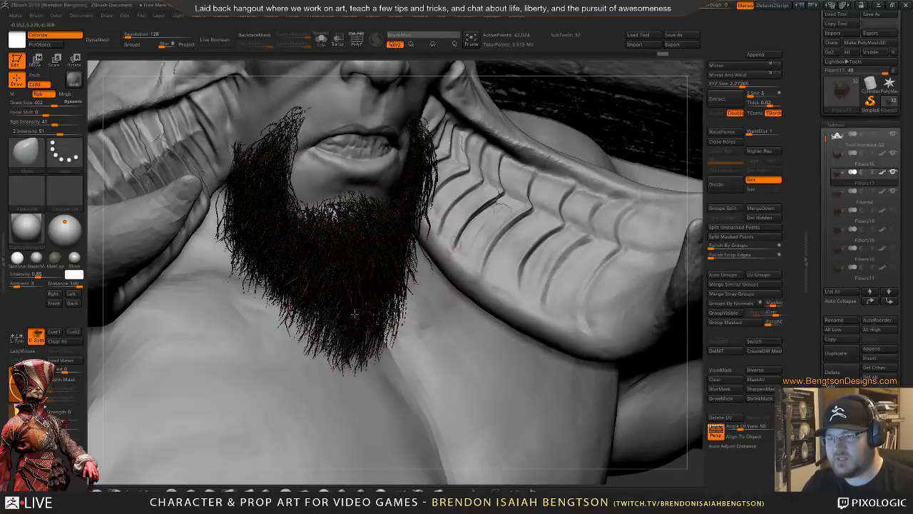
- Reduce the Move brush to 318 and refine the tapered beard's lower sides and underside
right_click_drag(355, 284, 332, 287)
key("space")
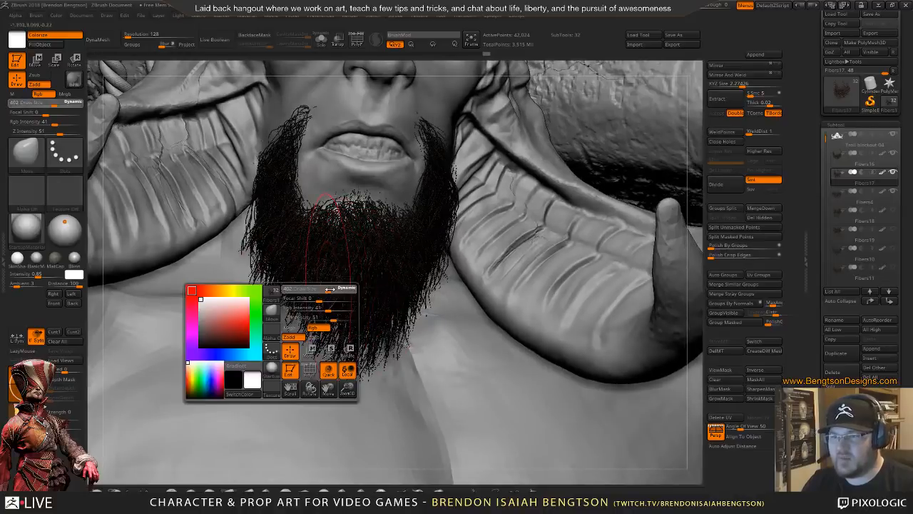
left_click_drag(330, 289, 321, 296)
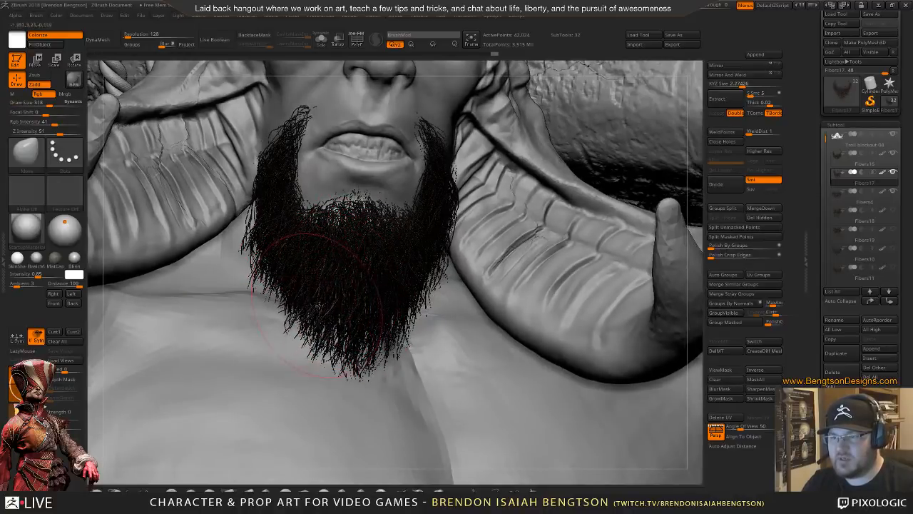
right_click_drag(355, 307, 300, 331)
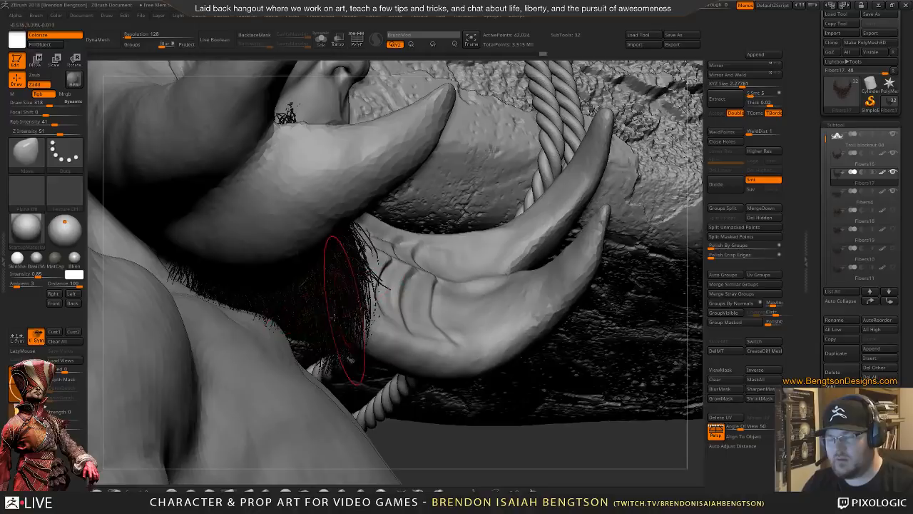
mouse_move(344, 308)
right_mouse_down()
mouse_move(306, 322)
mouse_move(273, 271)
mouse_move(291, 187)
right_mouse_up()
right_click_drag(345, 294, 399, 289)
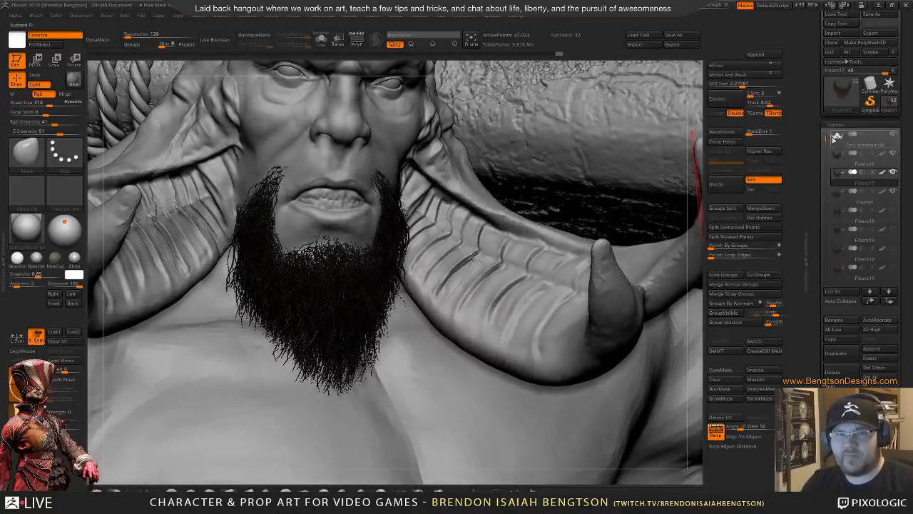
- Show the PM3D_Sphere3D1, PM3D_Cube3D1_3 and PM3D_Cube3D1_4 bead and cord subtools and check them against the beard
left_click_drag(828, 137, 831, 260)
mouse_move(874, 199)
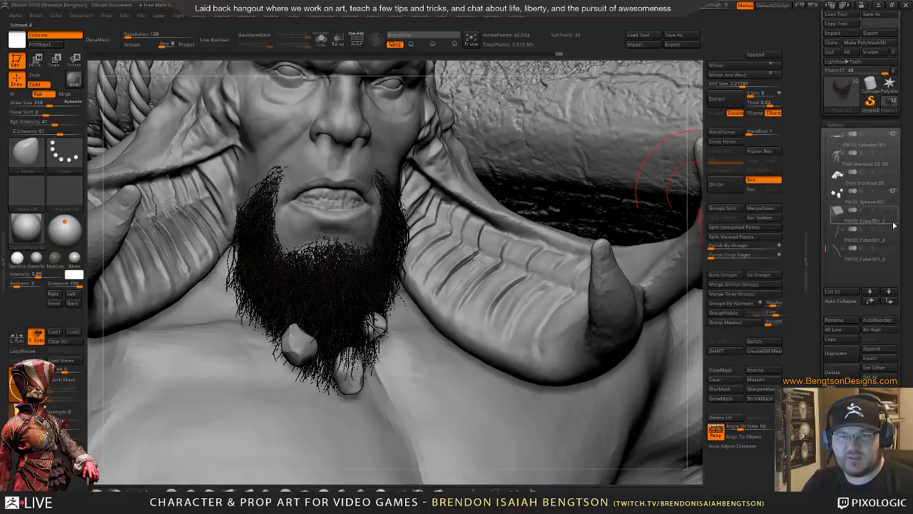
left_click(854, 230)
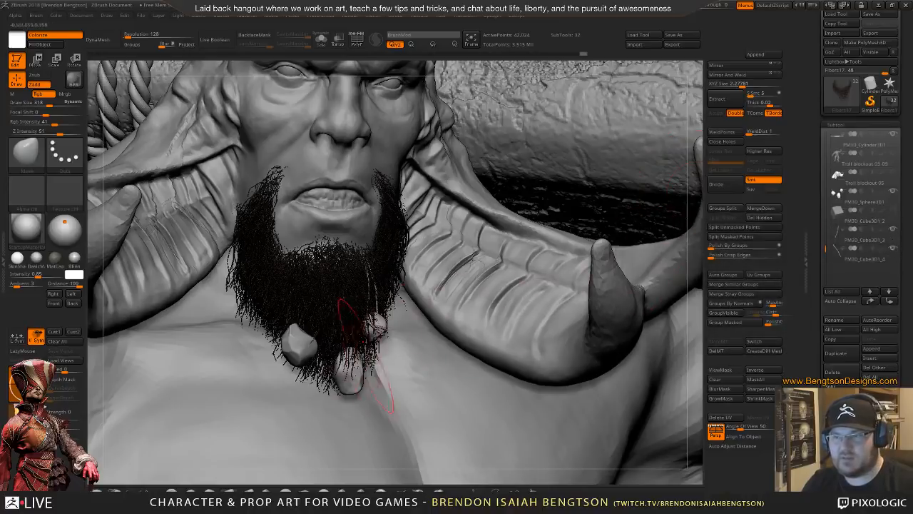
mouse_move(348, 314)
right_mouse_down()
mouse_move(343, 334)
mouse_move(383, 282)
mouse_move(377, 199)
mouse_move(364, 321)
mouse_move(485, 321)
mouse_move(355, 316)
right_mouse_up()
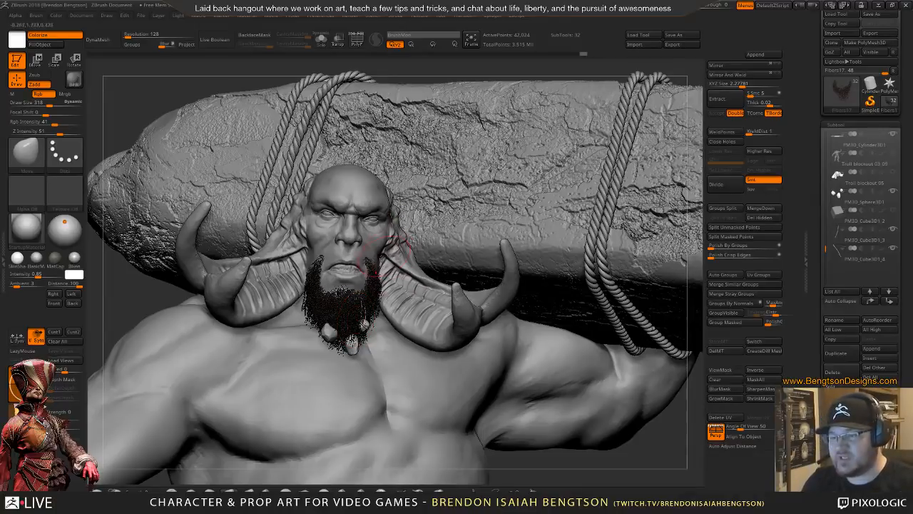
right_click_drag(353, 280, 352, 312, "ctrl")
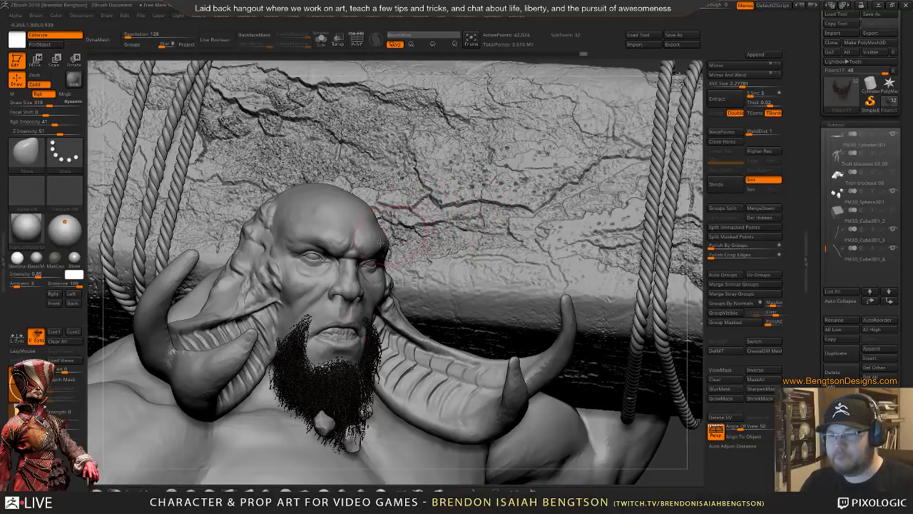
right_click_drag(381, 243, 367, 243)
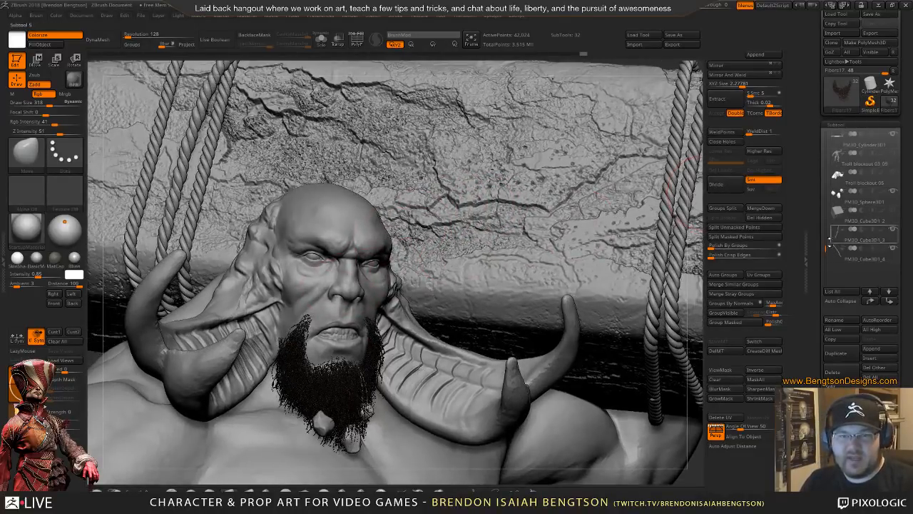
- Make Troll blockout 04 the active subtool, hide the Fibers16 and Fibers17 beards, and show the other fiber subtools from Fibers18 to Fibers11
left_click_drag(828, 244, 825, 134)
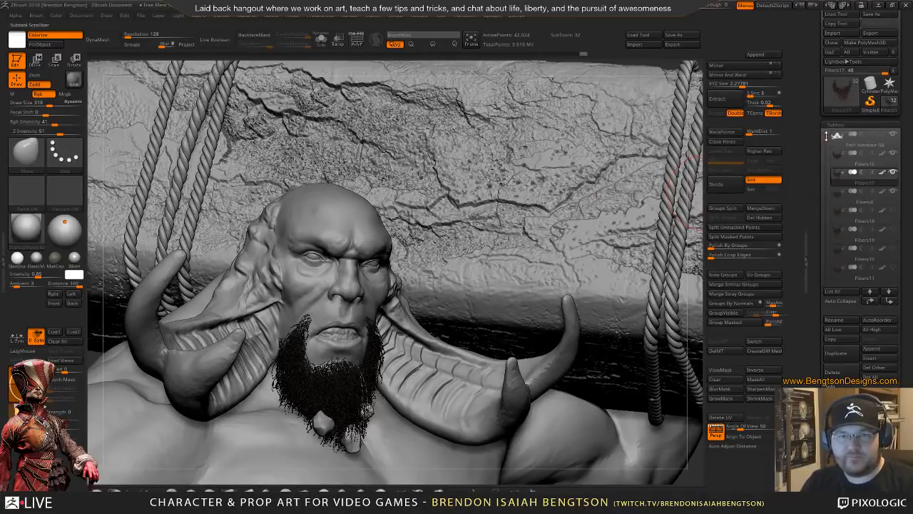
right_click_drag(350, 354, 325, 246, "alt")
right_click_drag(457, 179, 622, 171)
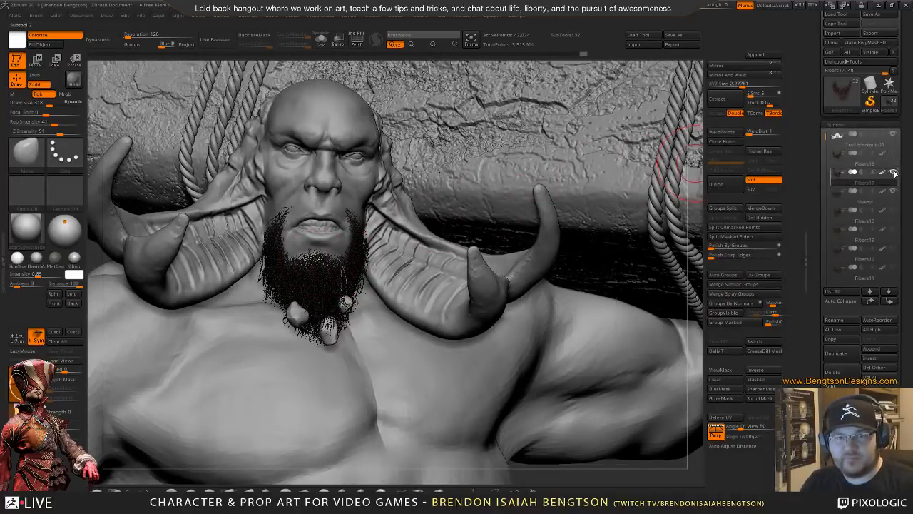
left_click(839, 141)
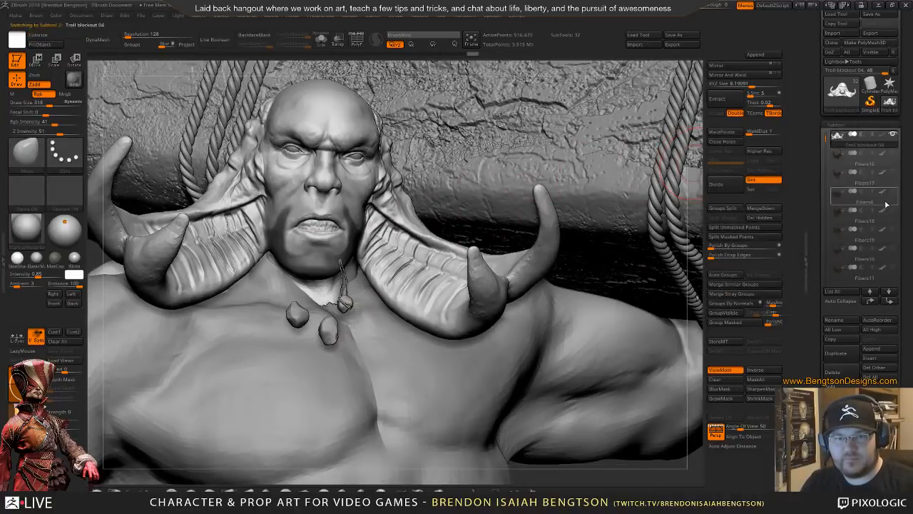
left_click(892, 268)
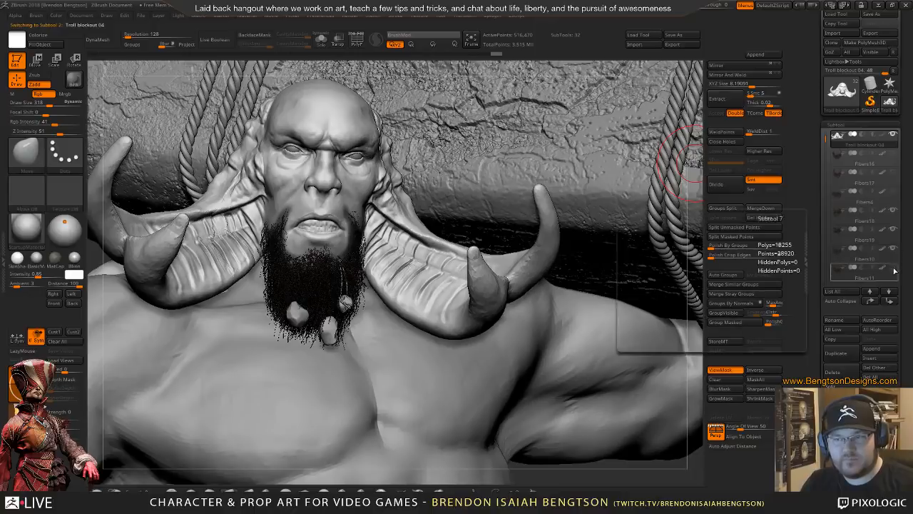
left_click_drag(509, 212, 303, 321)
right_click_drag(312, 303, 327, 377, "ctrl")
mouse_move(330, 291)
right_mouse_down()
mouse_move(323, 336)
mouse_move(350, 278)
mouse_move(408, 196)
right_mouse_up()
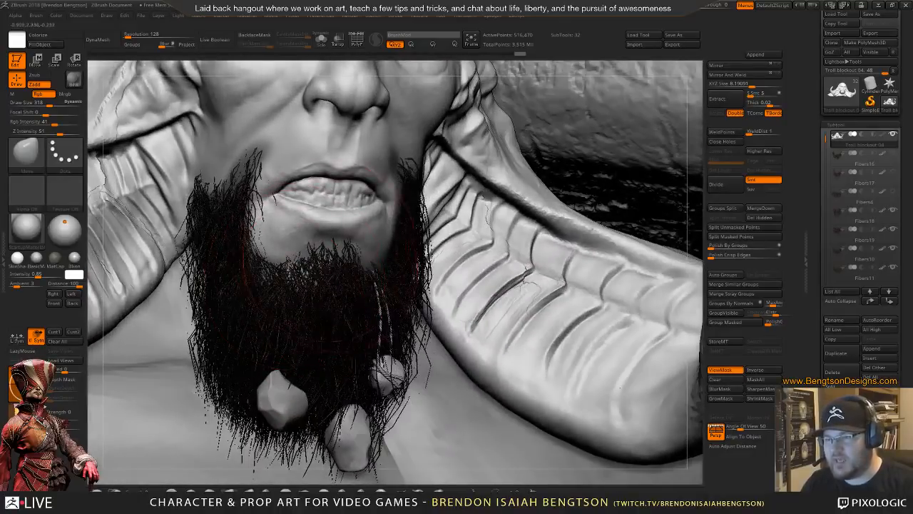
- Reduce the Move brush to 88 with a focal shift of 14 and isolate the Troll blockout 04 head
key("space")
left_click_drag(410, 192, 400, 192)
mouse_move(350, 156)
right_mouse_down("alt")
mouse_move(341, 256)
mouse_move(337, 267)
mouse_move(314, 264)
right_mouse_up("alt")
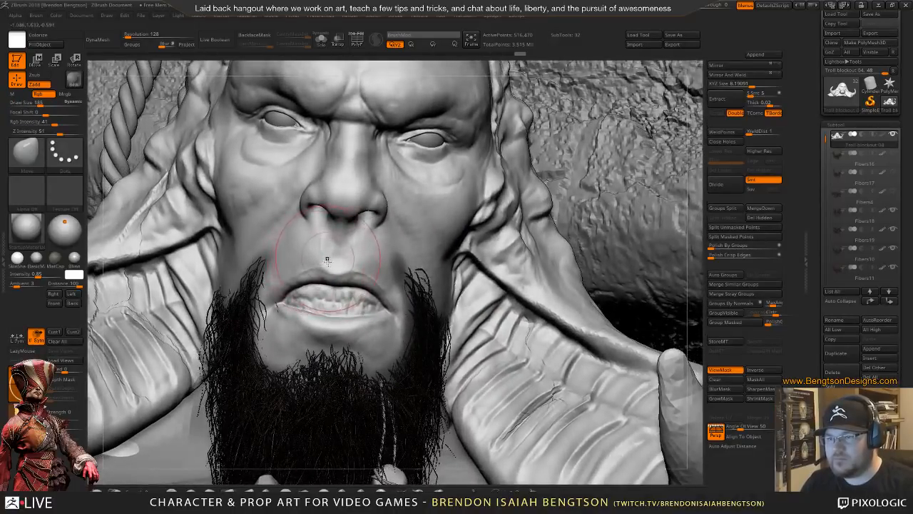
key("space")
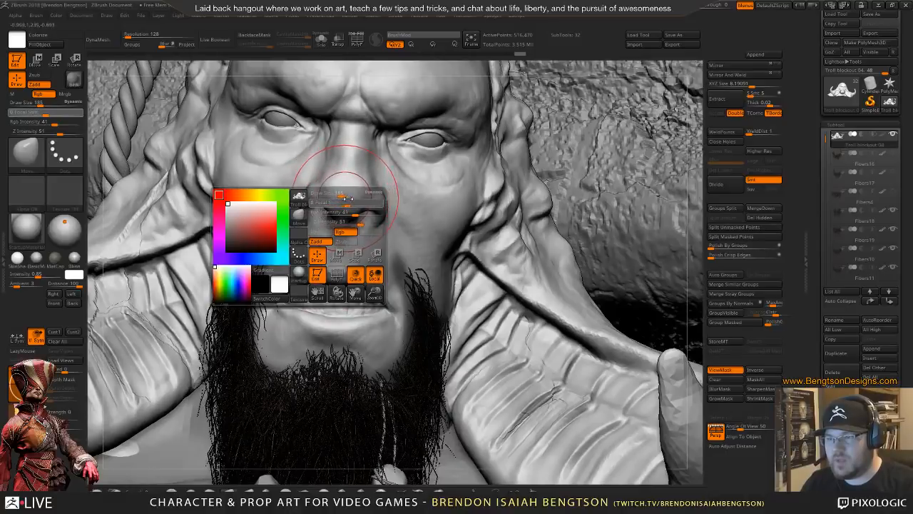
left_click_drag(348, 201, 333, 193)
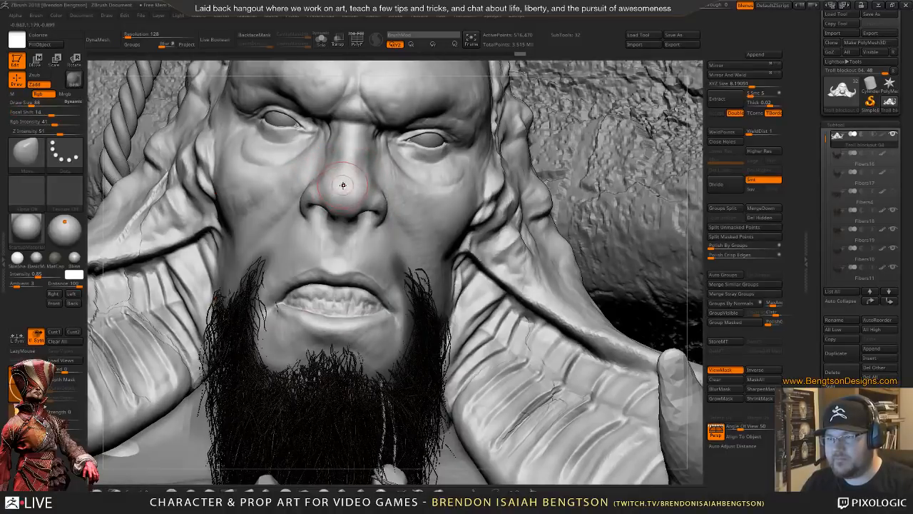
right_click_drag(352, 171, 345, 251, "alt")
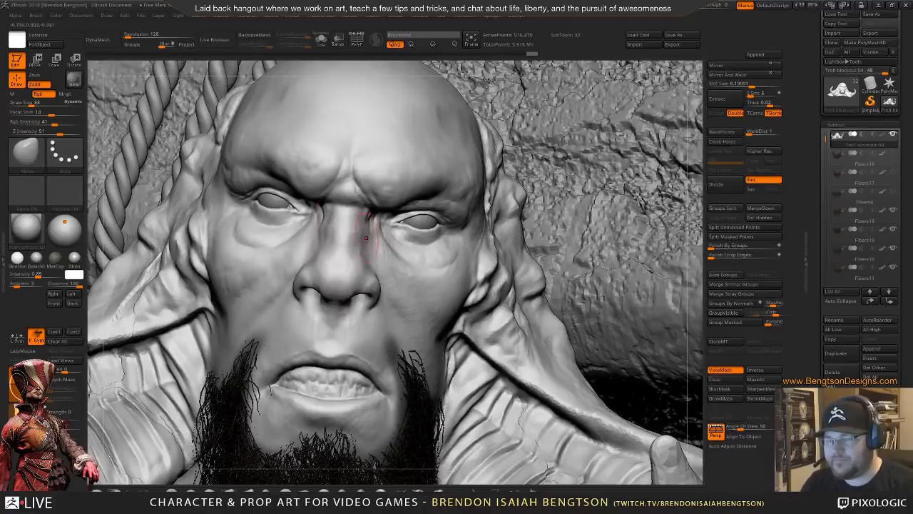
key("shift+s")
mouse_move(613, 158)
right_mouse_down()
mouse_move(542, 164)
mouse_move(634, 163)
mouse_move(628, 150)
mouse_move(622, 161)
mouse_move(622, 141)
mouse_move(483, 250)
right_mouse_up()
key("ctrl+h")
- Switch to the ClayBuildup brush with a draw size of 49 and a focal shift of 0 for work around the eye
key("space")
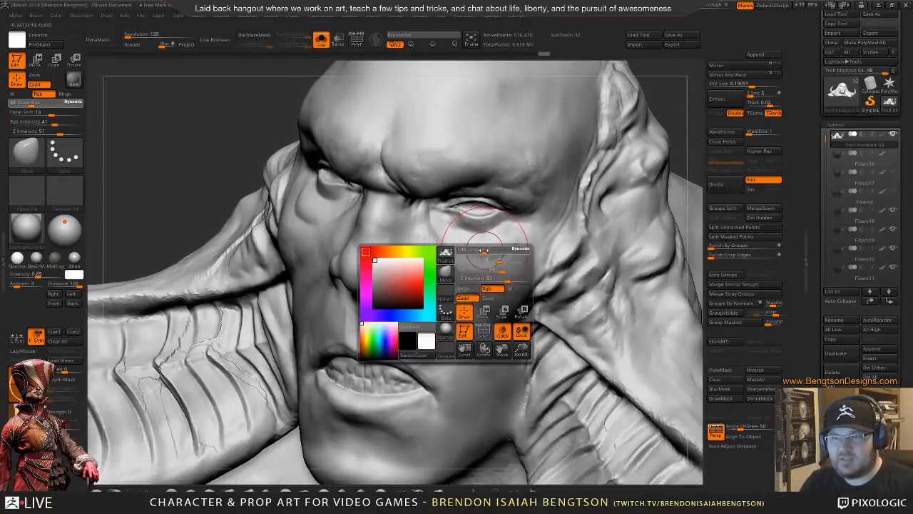
left_click_drag(478, 251, 478, 238)
mouse_move(477, 239)
right_mouse_down()
mouse_move(480, 262)
mouse_move(510, 243)
right_mouse_up()
key("b")
key("d")
key("s")
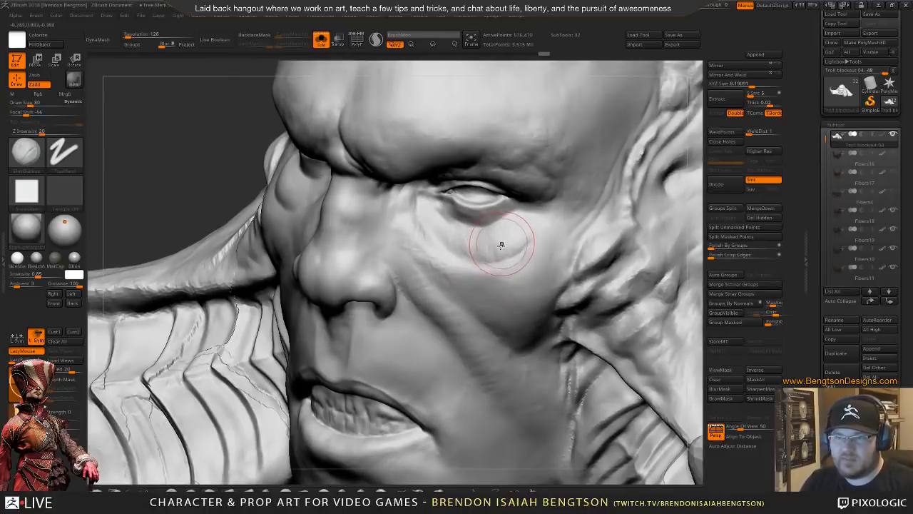
right_click(503, 241)
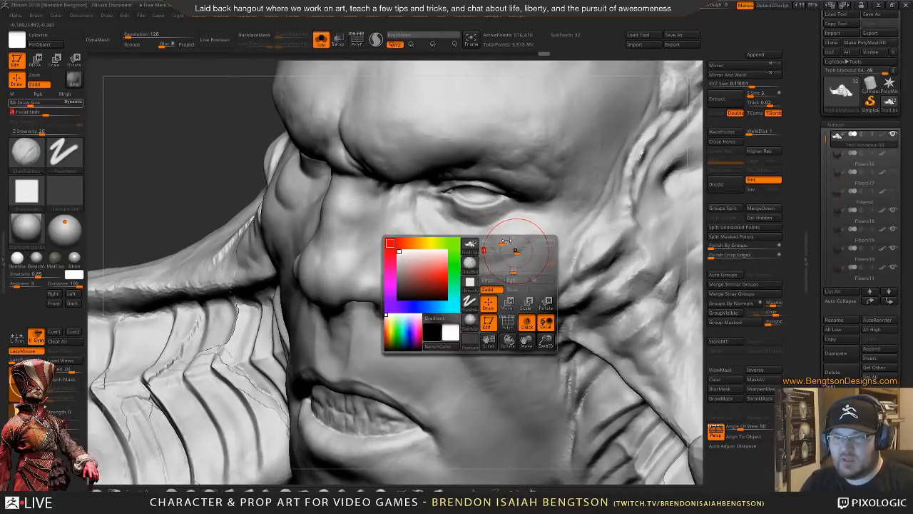
left_click_drag(499, 243, 490, 243)
- Build up the under-eye and upper cheek folds with ClayBuildup at draw size 49, and smooth the strokes
mouse_move(490, 242)
right_mouse_down()
mouse_move(503, 257)
mouse_move(480, 279)
right_mouse_up()
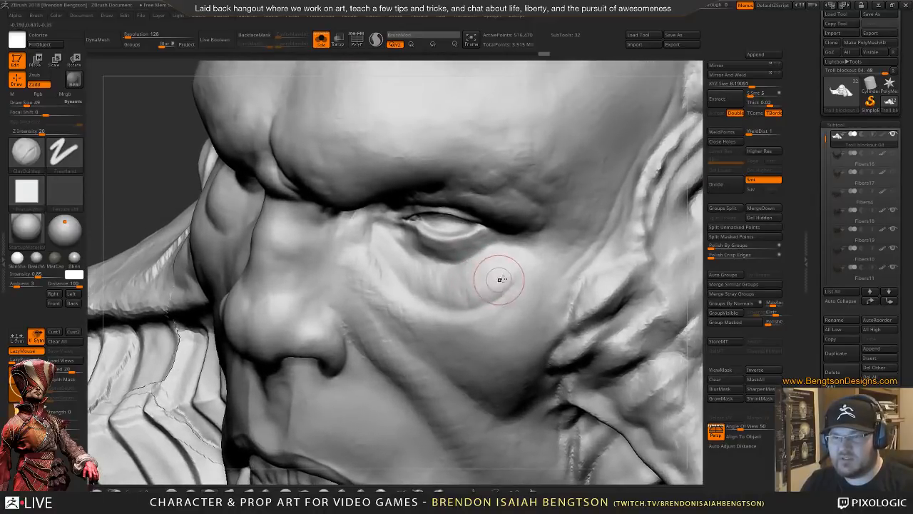
key("shift")
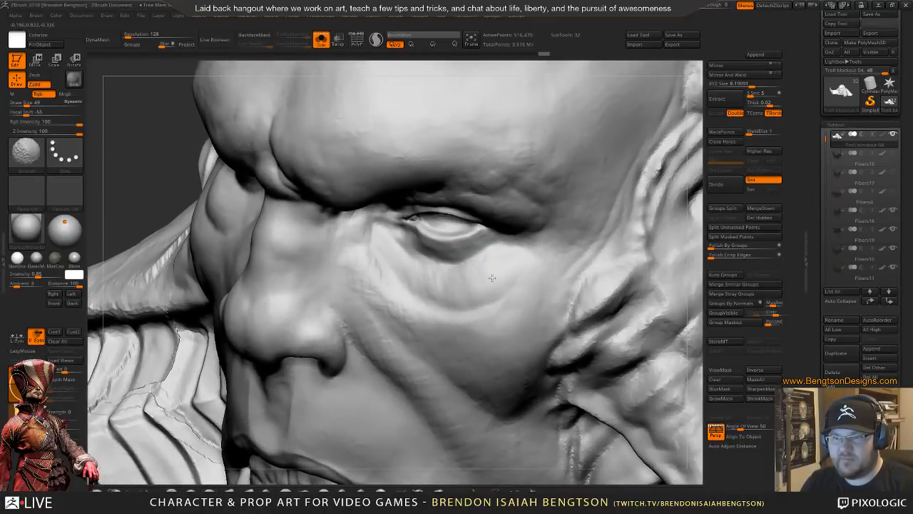
mouse_move(478, 268)
right_mouse_down()
mouse_move(521, 272)
mouse_move(490, 257)
right_mouse_up()
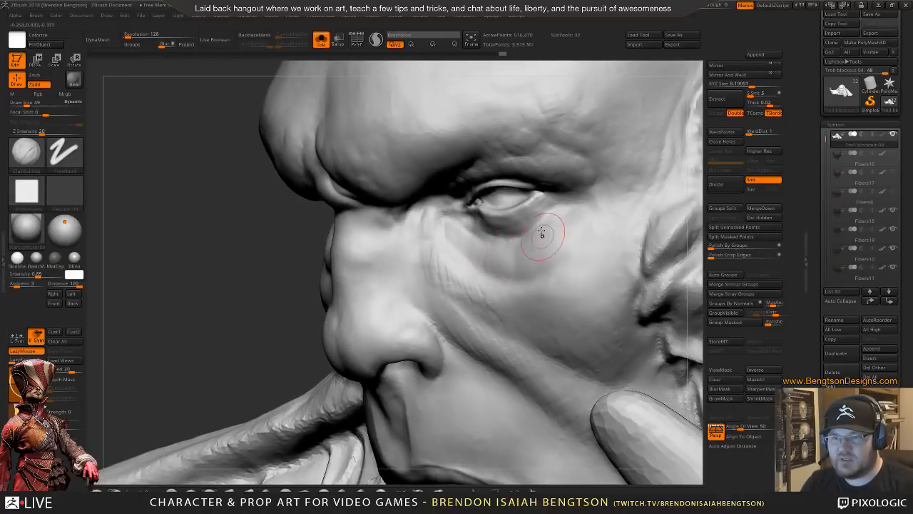
right_click_drag(542, 236, 564, 231)
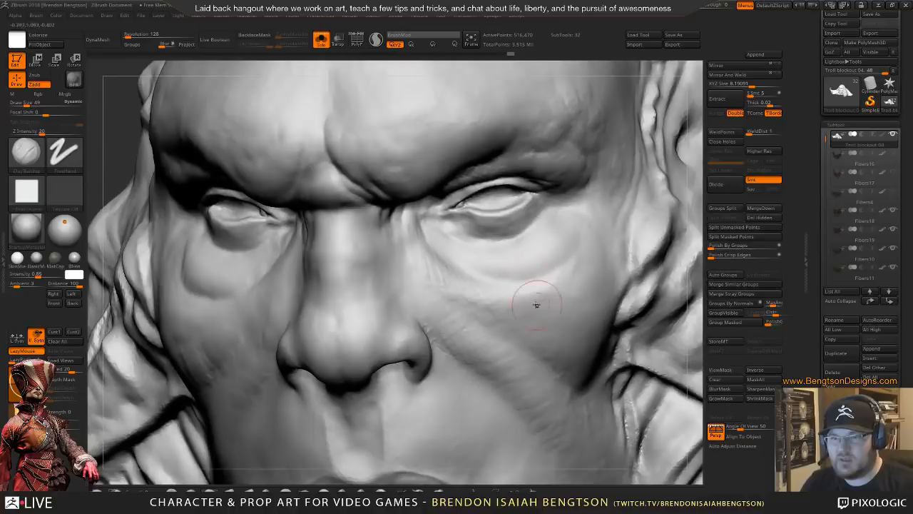
- Set the ClayBuildup draw size to 62 and build up the cheek beside the nasolabial fold down toward the jaw
right_click_drag(536, 305, 526, 302)
key("space")
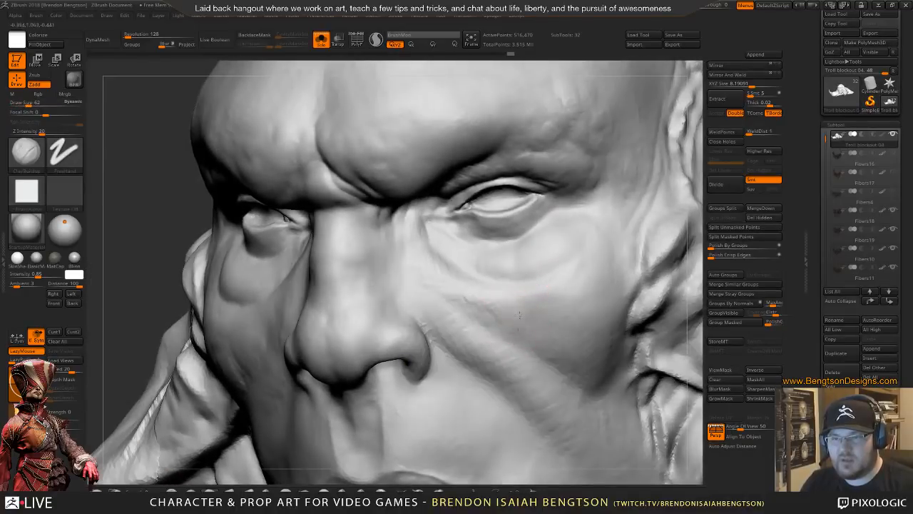
mouse_move(518, 315)
left_mouse_down()
mouse_move(562, 351)
mouse_move(568, 392)
left_mouse_up()
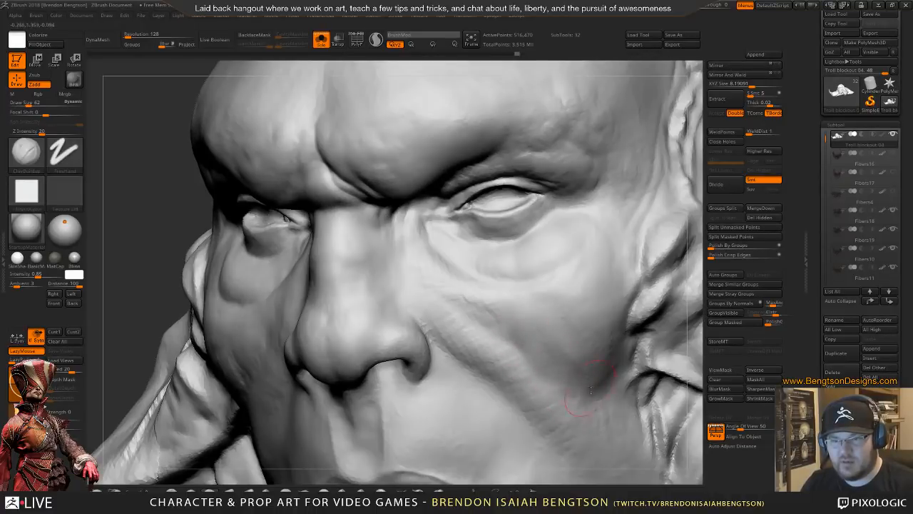
mouse_move(586, 308)
right_mouse_down()
mouse_move(493, 287)
mouse_move(509, 280)
mouse_move(499, 301)
mouse_move(493, 184)
right_mouse_up()
mouse_move(504, 278)
right_mouse_down()
mouse_move(485, 285)
mouse_move(490, 265)
right_mouse_up()
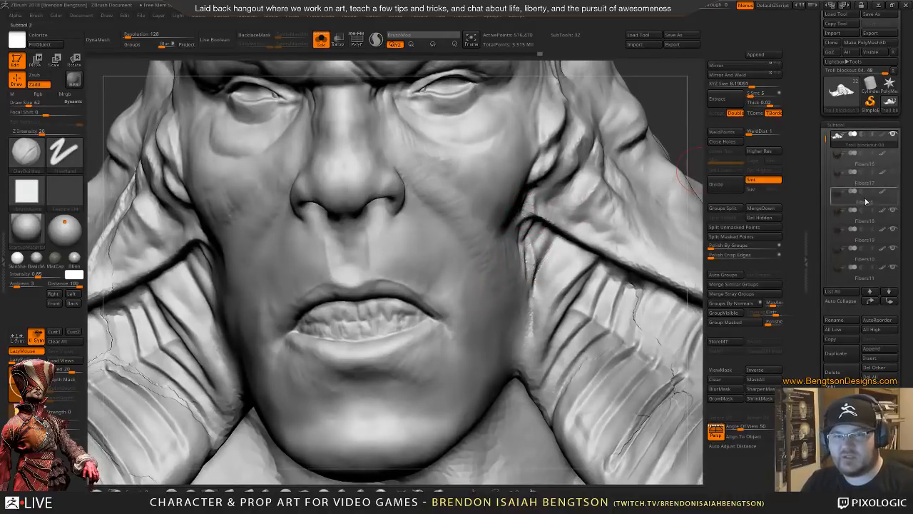
- Bring back the hidden subtools, make Fibers18 the active subtool, and isolate it briefly to examine its strands
key("shift+s")
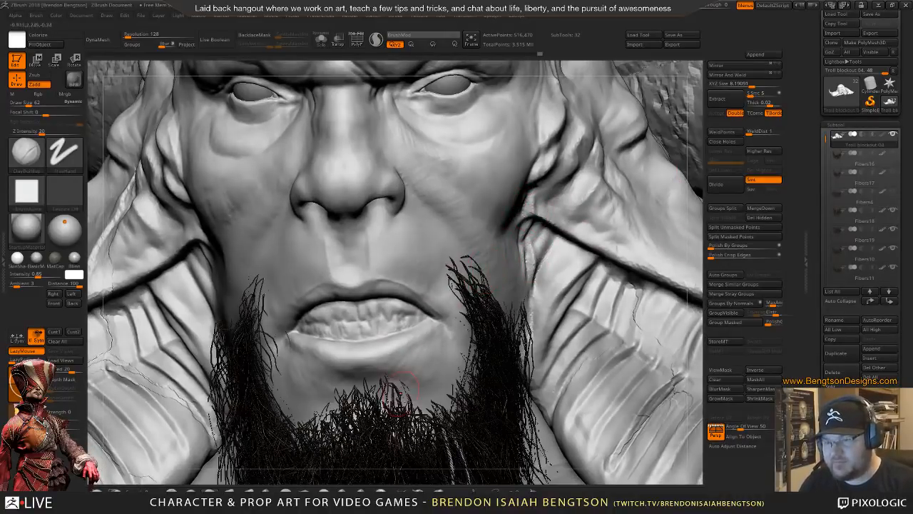
right_click_drag(401, 391, 376, 278, "alt")
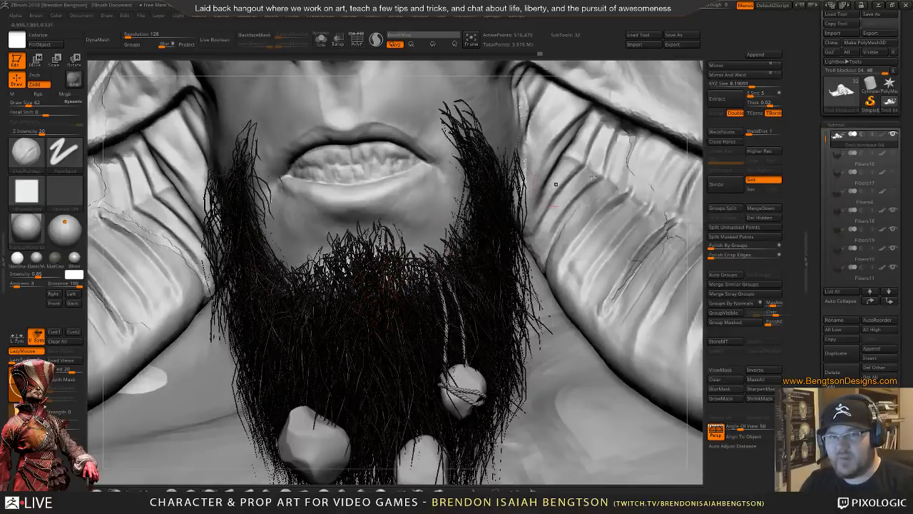
left_click(834, 225)
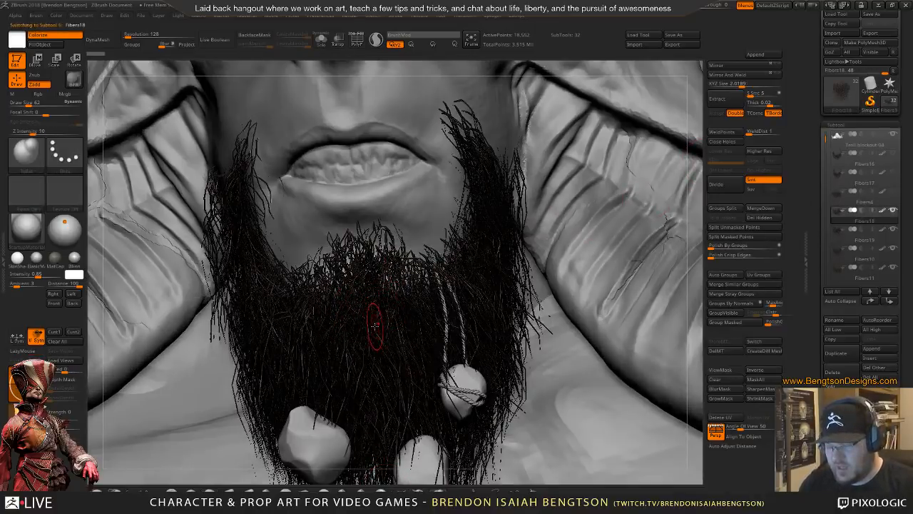
key("shift+ctrl+s")
left_click_drag(503, 181, 499, 246)
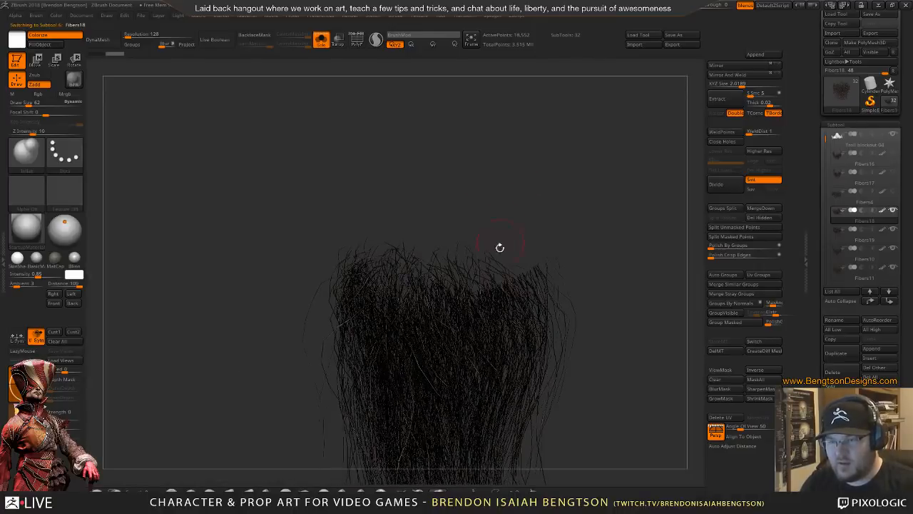
left_click_drag(530, 210, 562, 161)
key("shift+s")
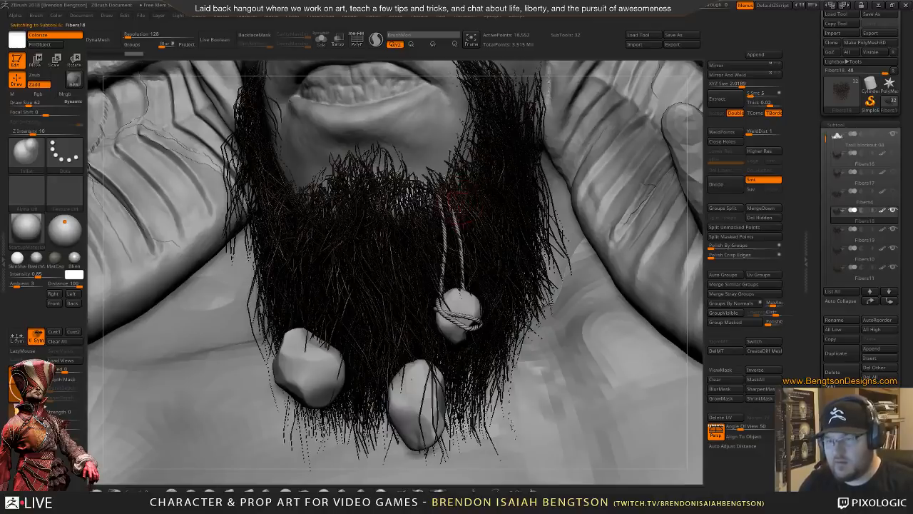
- Open the FiberMesh modifier settings for the active Fibers18 beard
mouse_move(470, 200)
right_mouse_down("ctrl")
mouse_move(400, 306)
mouse_move(392, 340)
mouse_move(410, 328)
mouse_move(366, 317)
right_mouse_up("ctrl")
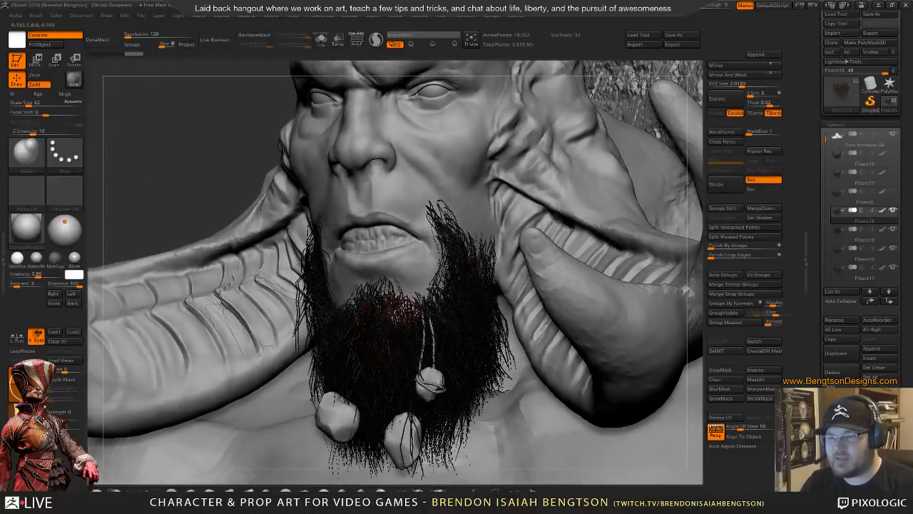
scroll(861, 185, "down", 3)
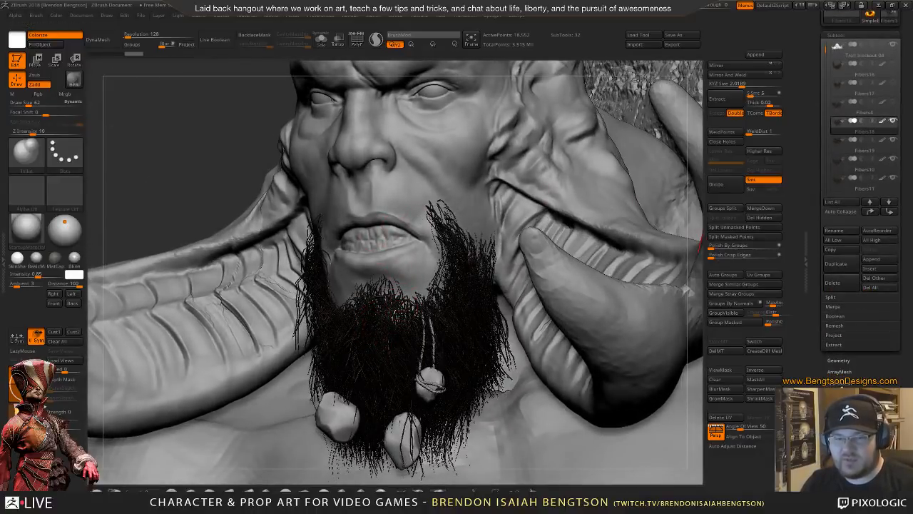
left_click(839, 405)
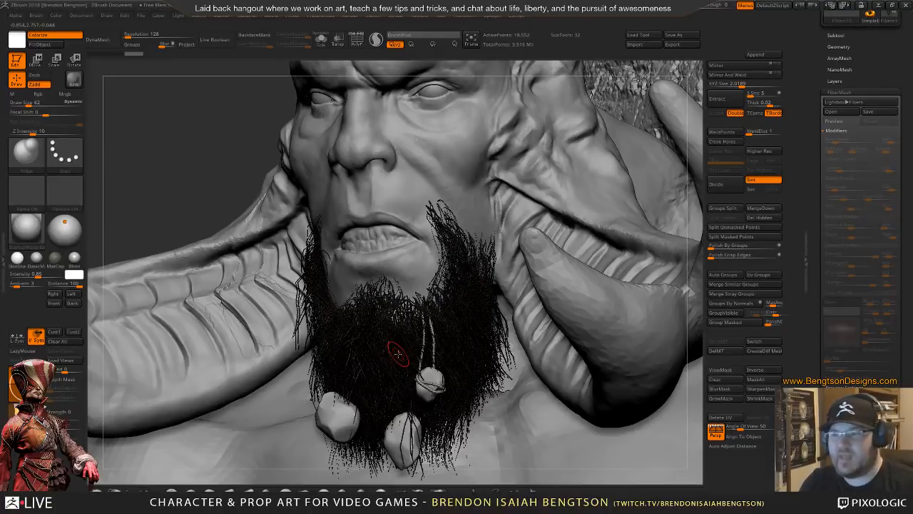
- Render the troll's head with BPR from angled and frontal views to check the shaded beard and beads
left_click_drag(206, 109, 219, 151)
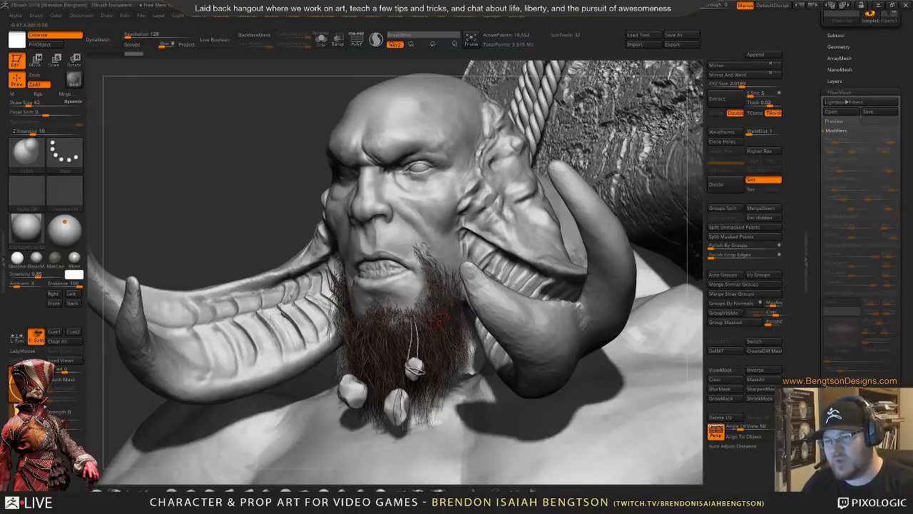
left_click_drag(217, 179, 275, 182)
mouse_move(391, 307)
right_mouse_down("ctrl")
mouse_move(387, 288)
mouse_move(390, 324)
right_mouse_up("ctrl")
mouse_move(393, 289)
right_mouse_down()
mouse_move(350, 299)
mouse_move(385, 286)
right_mouse_up()
left_click(75, 83)
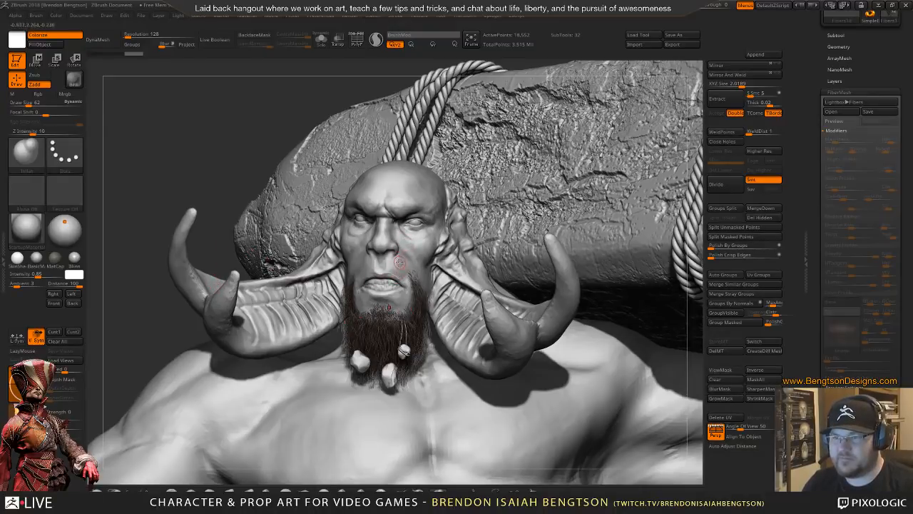
- Make Troll blockout 04 the active subtool, isolate it, and reduce the draw size to 40 for work on the cracked tusk flap
mouse_move(394, 268)
right_mouse_down()
mouse_move(405, 311)
mouse_move(398, 307)
right_mouse_up()
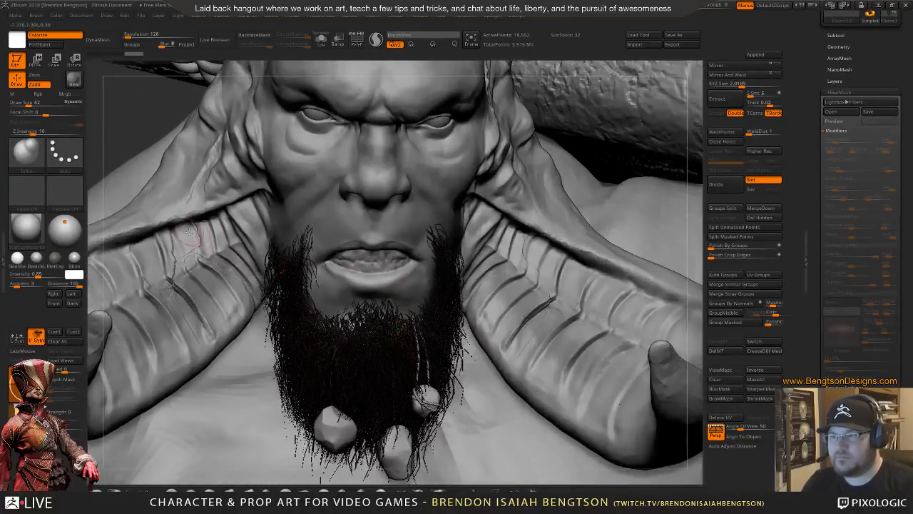
left_click(208, 246, "alt")
right_click_drag(204, 259, 270, 283, "alt")
key("alt+s")
key("space")
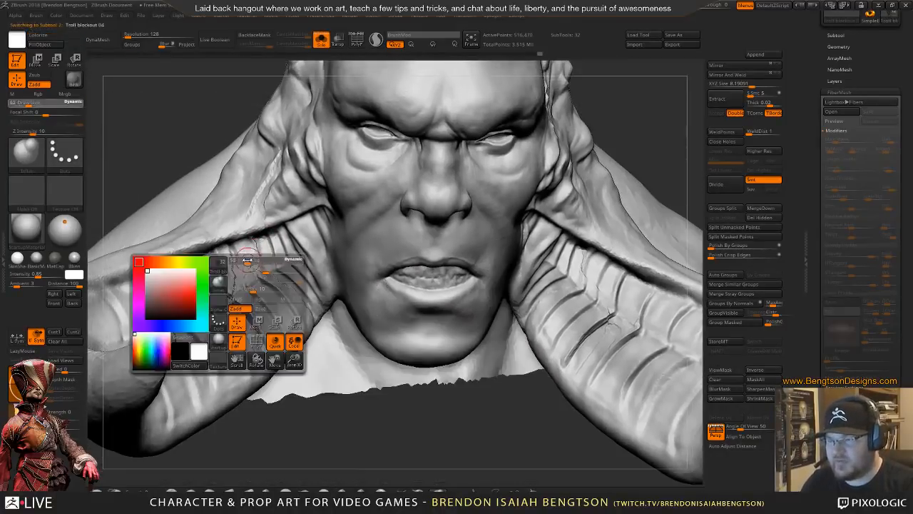
left_click_drag(252, 261, 245, 261)
mouse_move(278, 222)
right_mouse_down("alt")
mouse_move(299, 249)
mouse_move(250, 257)
mouse_move(283, 279)
right_mouse_up("alt")
mouse_move(284, 279)
left_mouse_down("shift")
mouse_move(280, 288)
mouse_move(271, 278)
left_mouse_up("shift")
key("space")
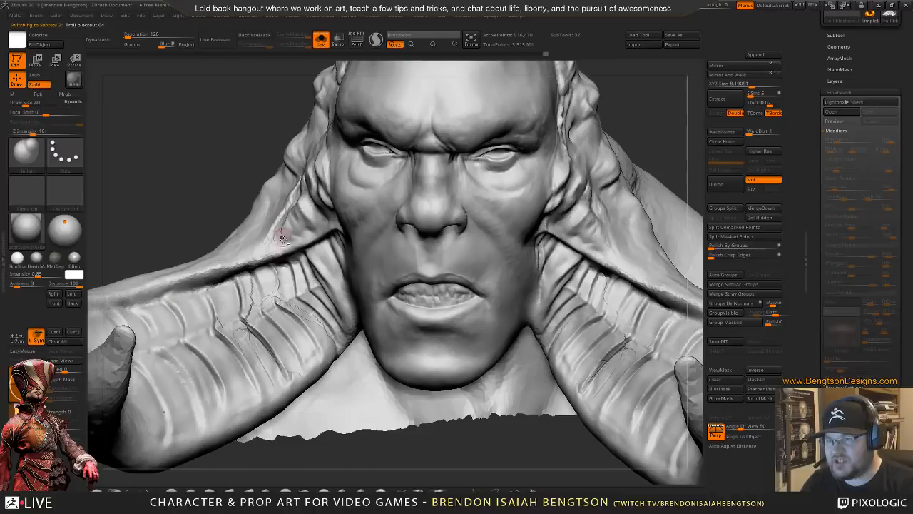
- Set the Smooth brush to draw size 62, turn off its Rgb channel, and enable Sculptris Pro mode
mouse_move(282, 239)
right_mouse_down("ctrl")
mouse_move(282, 285)
mouse_move(254, 289)
mouse_move(283, 295)
right_mouse_up("ctrl")
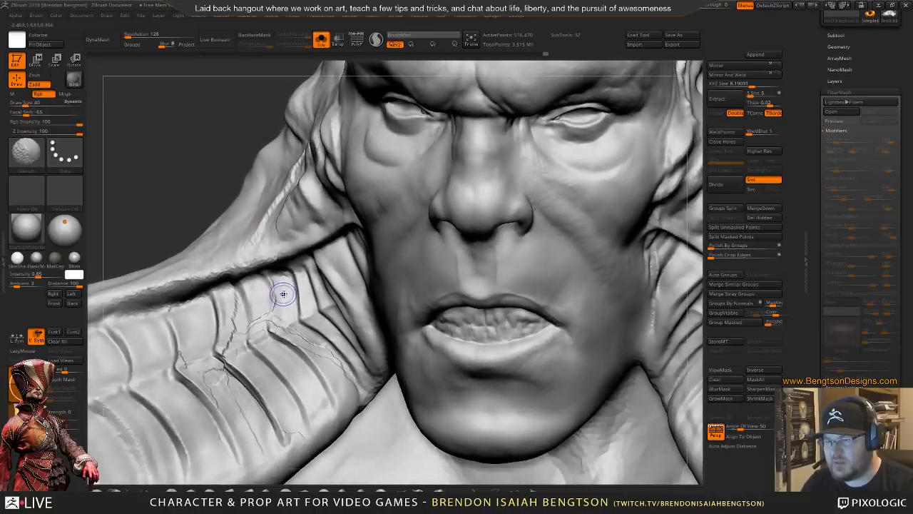
key("space")
left_click_drag(284, 296, 287, 295)
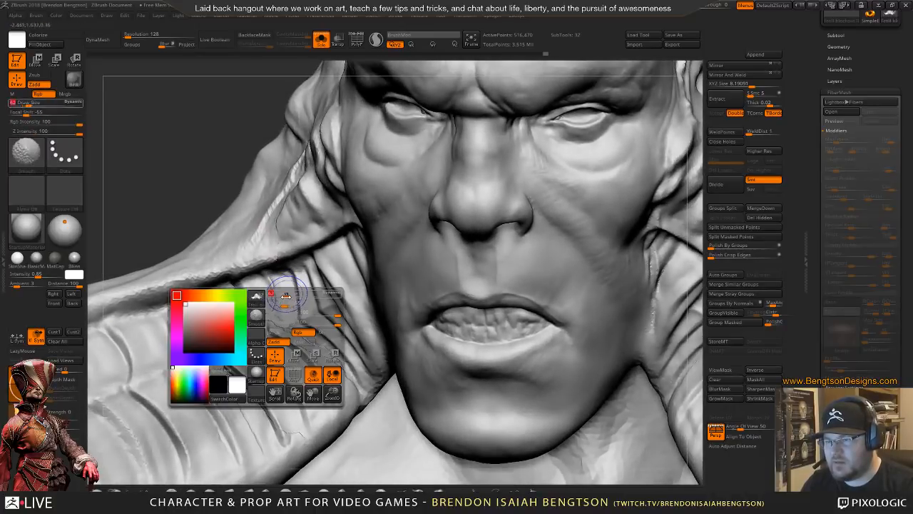
left_click(301, 332)
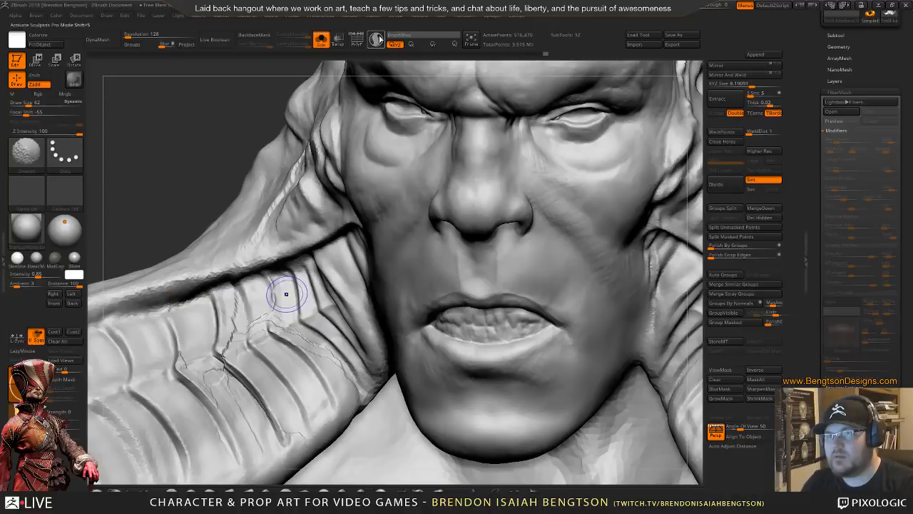
key("space")
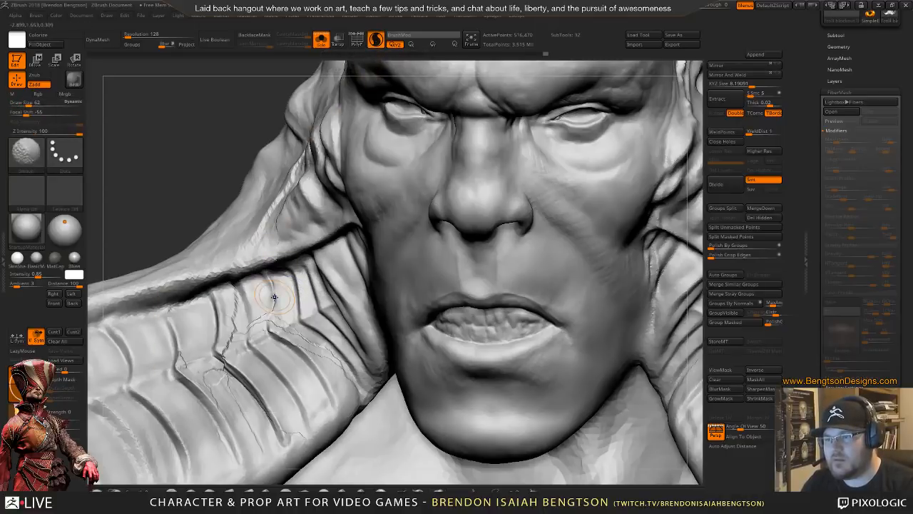
- Reduce the draw size to 49 and start smoothing the upper cracks on the ribbed flap on the troll's right side
key("space")
left_click_drag(272, 299, 270, 299)
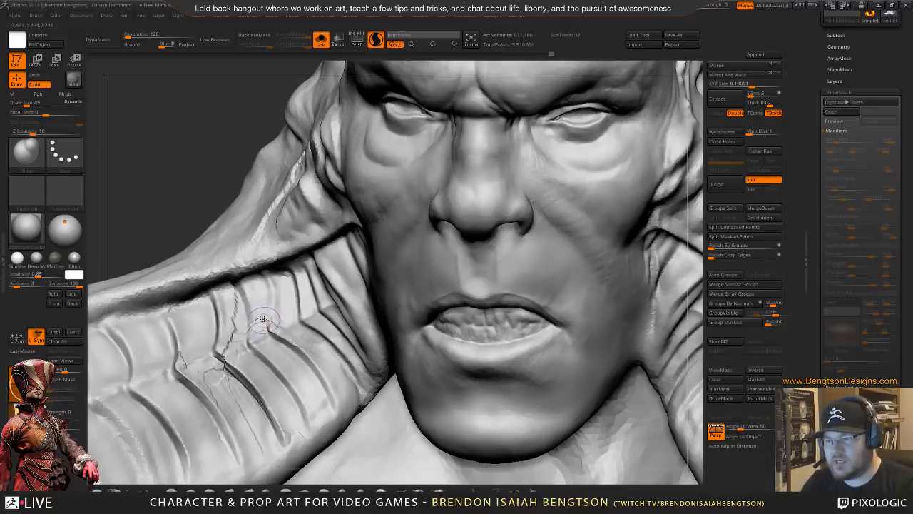
right_click_drag(260, 269, 287, 245, "alt")
right_click_drag(302, 306, 288, 294)
left_click_drag(286, 300, 303, 297, "shift")
- Smooth away the long crack between the flap's ribs with the Smooth brush at draw size 34, and raise the size to 52
key("space")
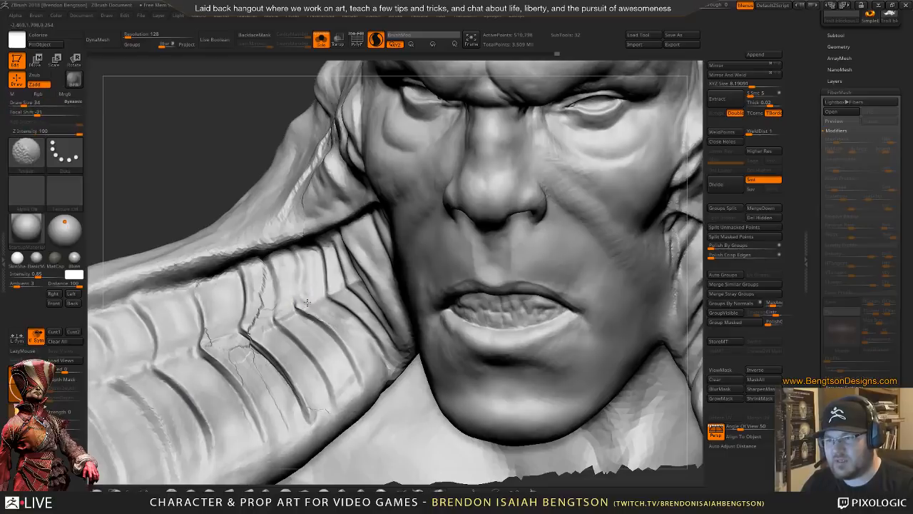
left_click_drag(306, 315, 313, 339, "shift")
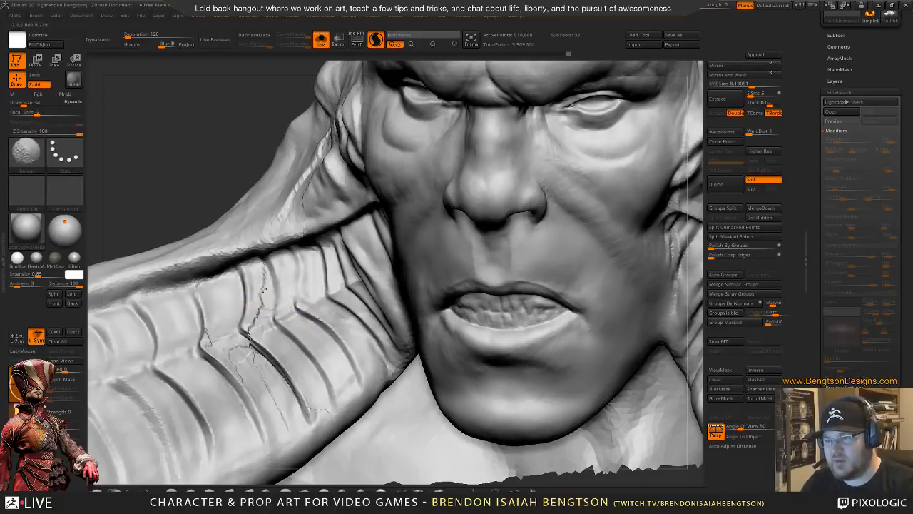
left_click_drag(262, 289, 268, 285, "shift")
key("space")
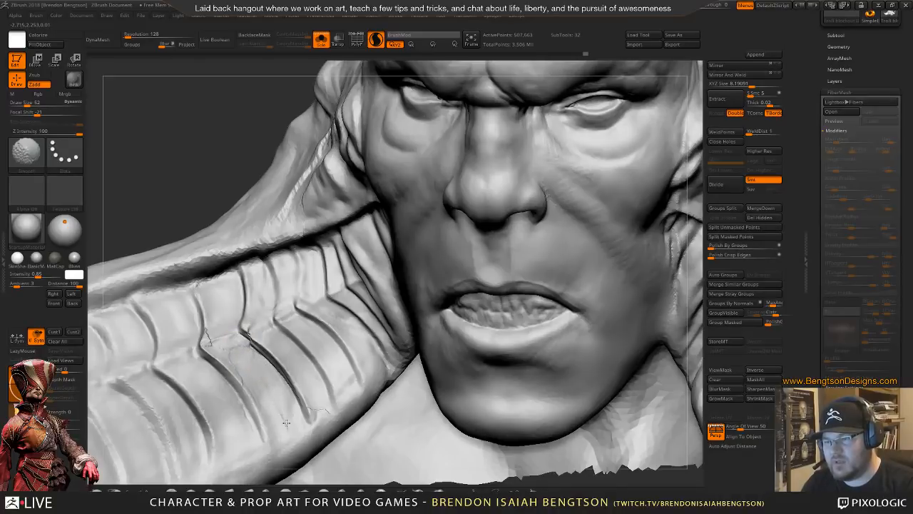
- Turn off the isolation of the head and review the whole troll figure carrying the stone block
key("f")
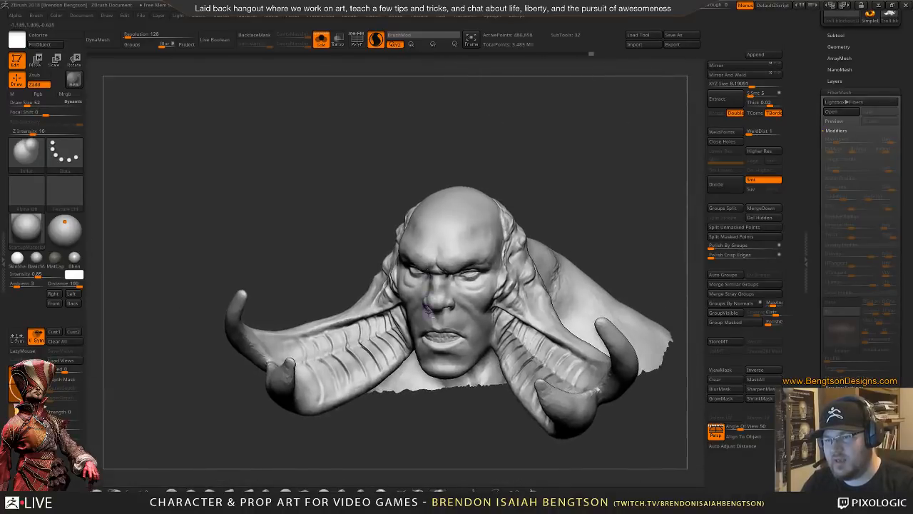
right_click_drag(430, 311, 384, 261, "alt")
left_click_drag(255, 182, 266, 186, "alt")
left_click_drag(224, 252, 179, 183, "alt")
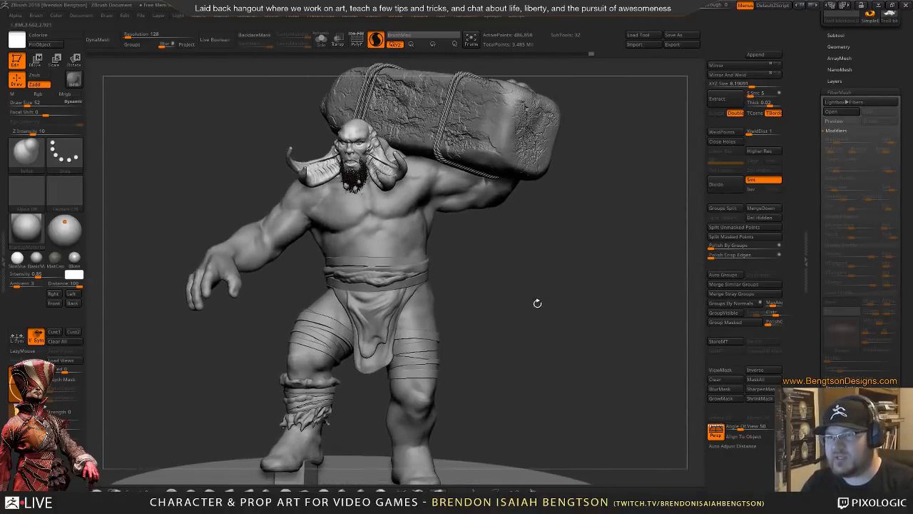
mouse_move(538, 303)
left_mouse_down()
mouse_move(499, 304)
mouse_move(547, 306)
mouse_move(524, 298)
mouse_move(503, 298)
mouse_move(560, 309)
mouse_move(540, 308)
left_mouse_up()
left_click_drag(540, 342, 513, 352, "alt")
- Smooth out the remaining cracks between the ribs of the right-side tusk flap with draw size 52
mouse_move(289, 188)
right_mouse_down("alt")
mouse_move(428, 284)
mouse_move(470, 357)
right_mouse_up("alt")
right_click_drag(363, 269, 389, 283)
key("shift")
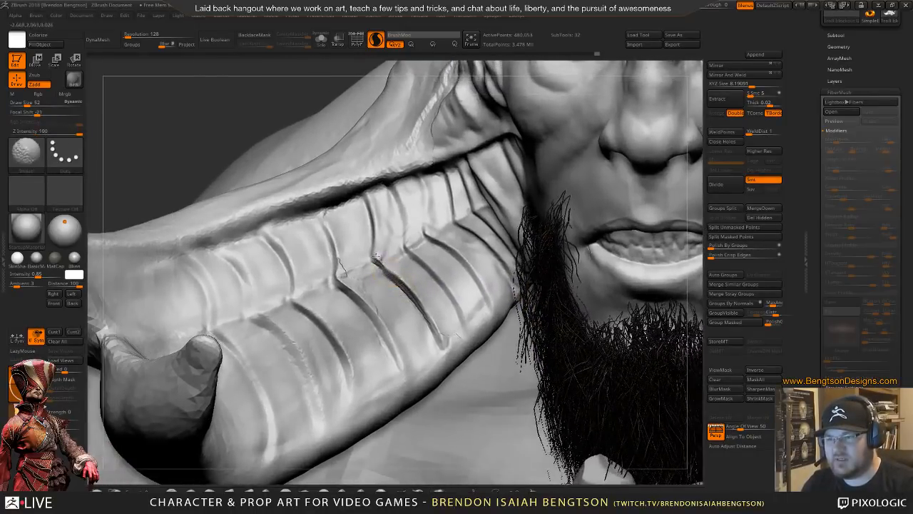
key("shift")
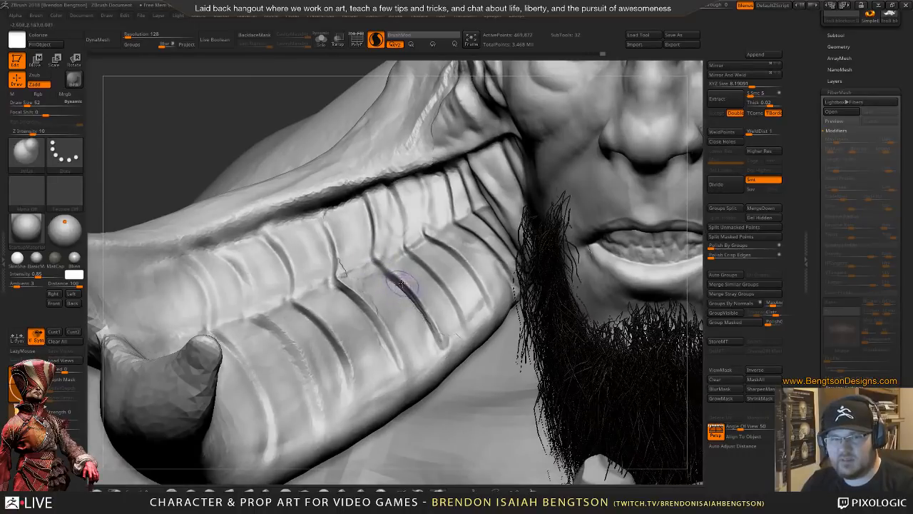
right_click_drag(403, 293, 401, 285)
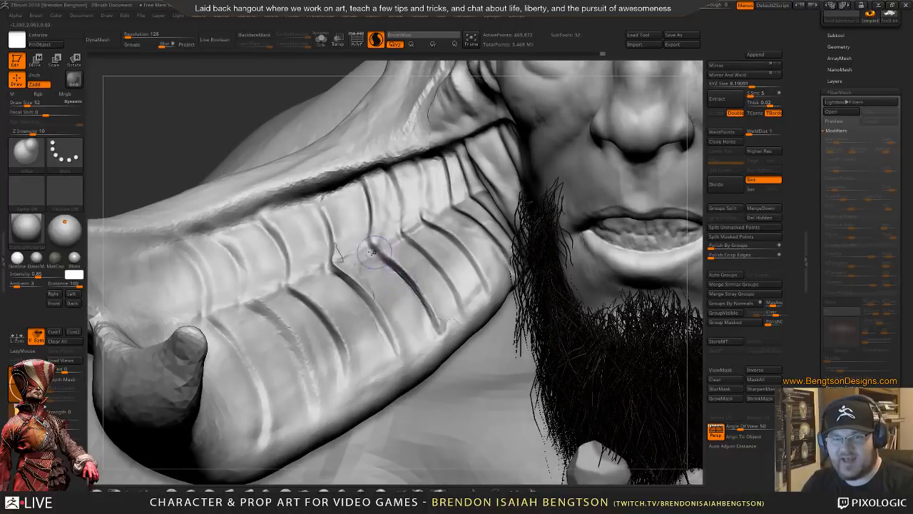
key("shift")
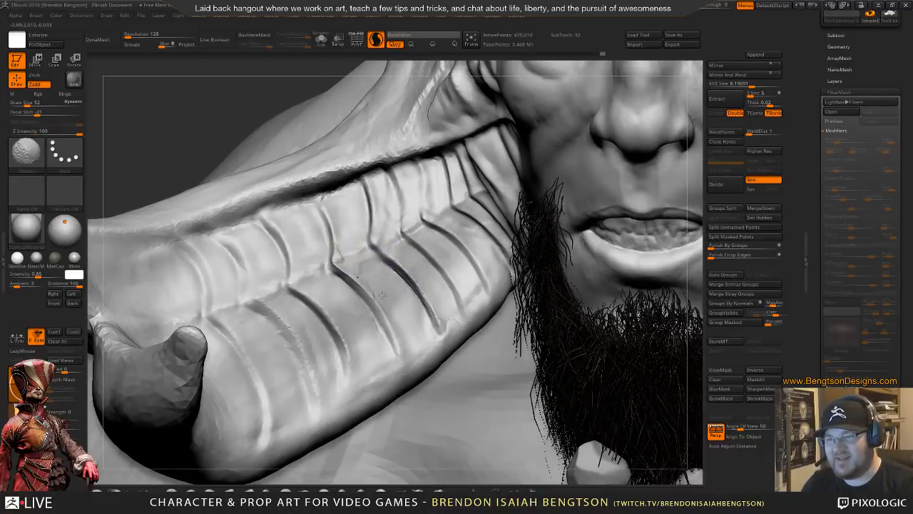
right_click_drag(320, 293, 310, 214)
right_click_drag(328, 303, 350, 206)
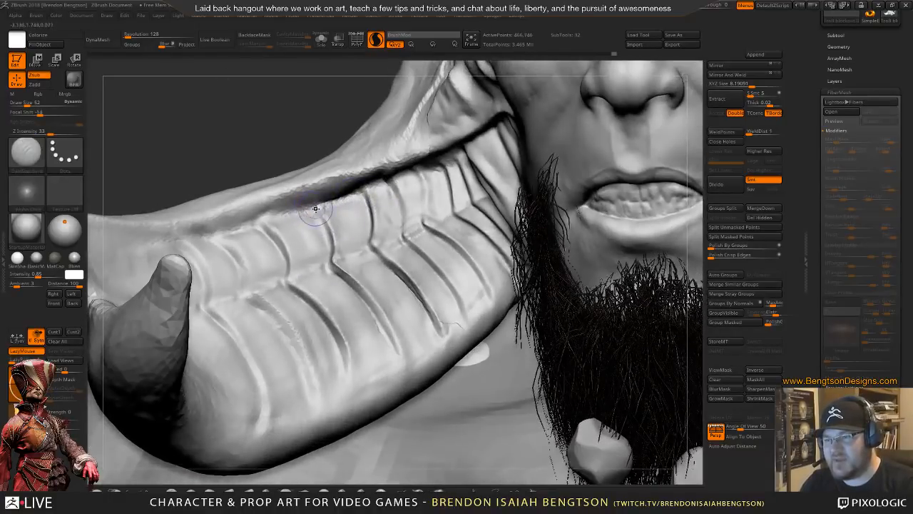
- Deepen the crease under the right-side flap's upper rim and carve the outer rib grooves of the upper row at draw size 52
left_click_drag(304, 211, 252, 214)
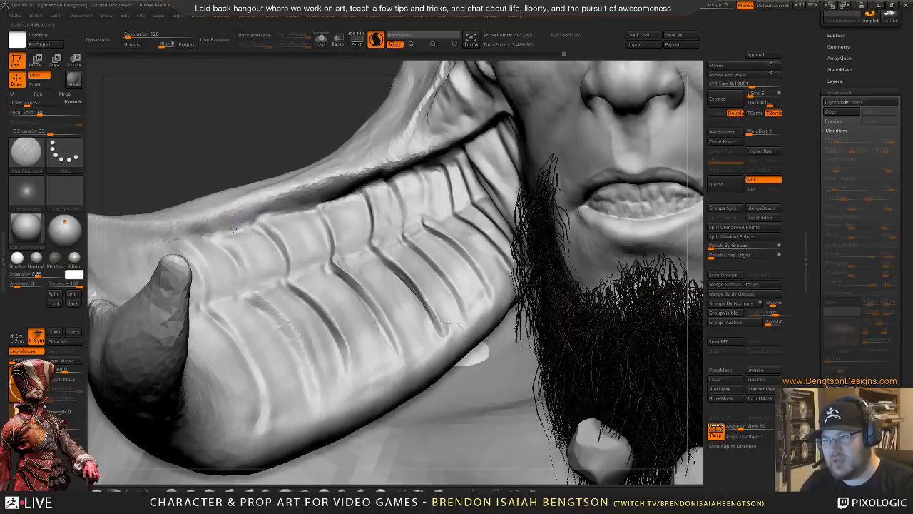
mouse_move(255, 238)
right_mouse_down("alt")
mouse_move(315, 256)
mouse_move(275, 261)
right_mouse_up("alt")
mouse_move(248, 289)
right_mouse_down()
mouse_move(296, 261)
mouse_move(291, 281)
mouse_move(267, 264)
right_mouse_up()
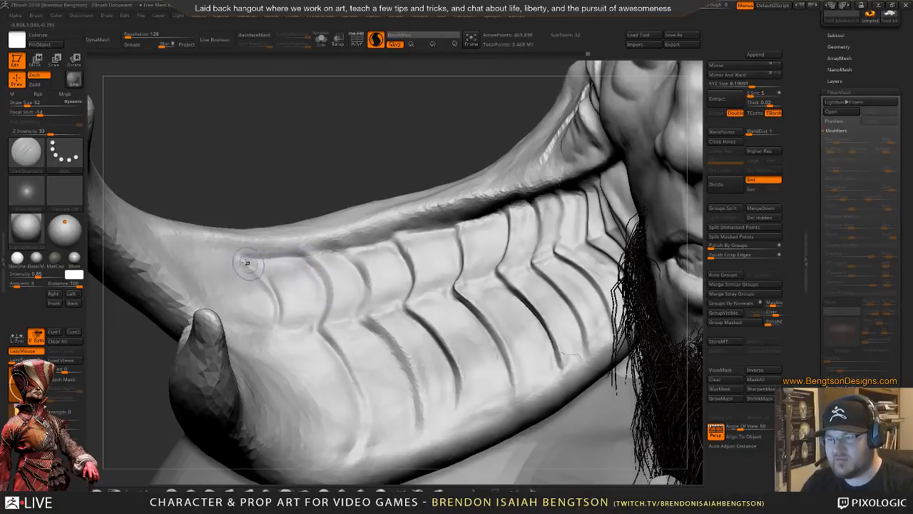
mouse_move(194, 257)
right_mouse_down()
mouse_move(252, 222)
mouse_move(204, 265)
right_mouse_up()
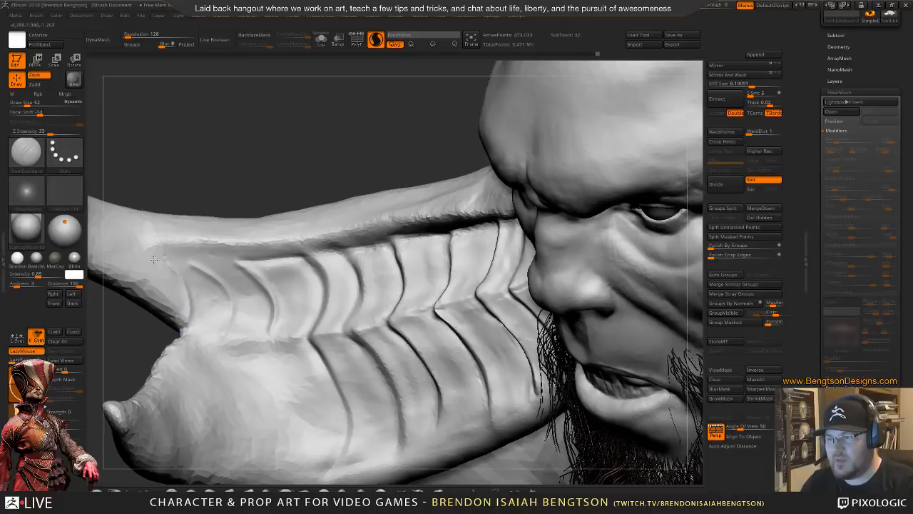
- Carve a series of short rib grooves from the flap's outer end up the inner base of the upper tusk
mouse_move(167, 264)
right_mouse_down("alt")
mouse_move(276, 277)
mouse_move(261, 270)
right_mouse_up("alt")
left_click_drag(240, 269, 232, 315)
left_click_drag(216, 263, 225, 306)
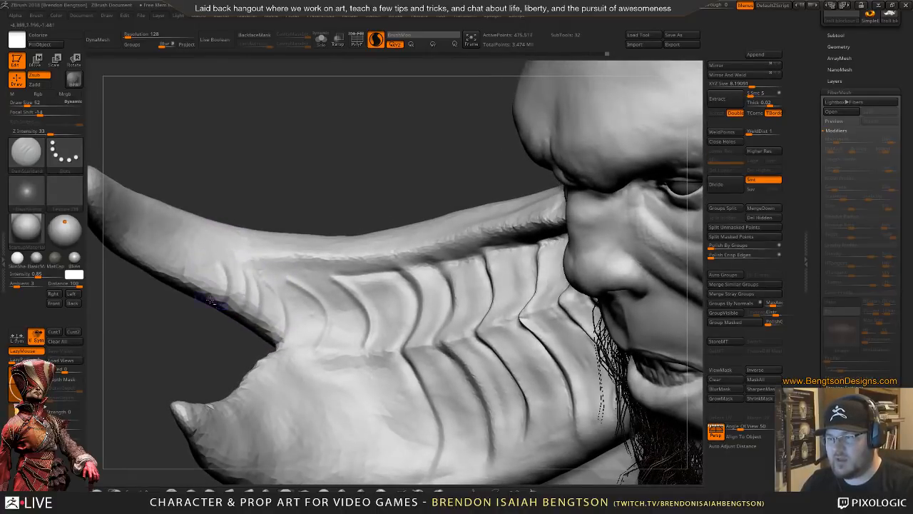
left_click_drag(203, 259, 208, 288)
left_click_drag(185, 248, 194, 283)
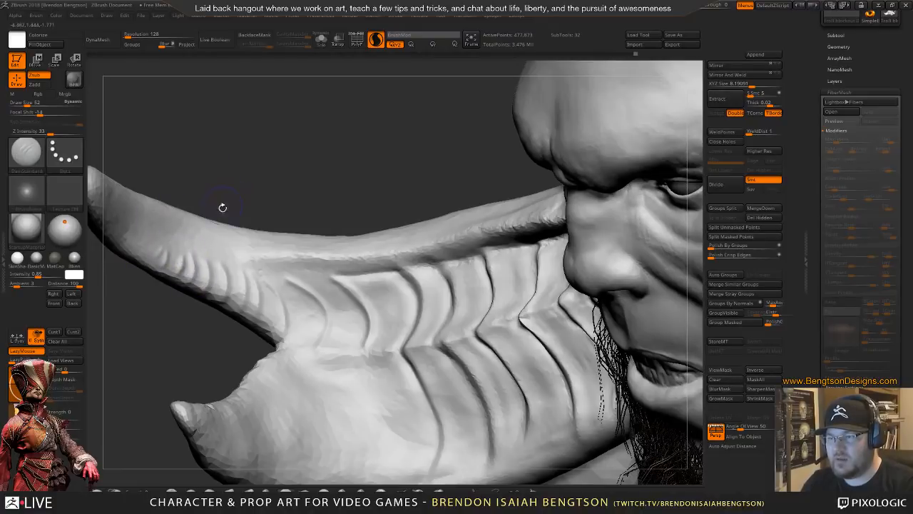
- Raise the draw size to 125 and stroke along the transition between the upper tusk and the flap's rim
key("space")
left_click_drag(261, 241, 270, 240)
right_click_drag(287, 183, 373, 208, "alt")
left_click_drag(363, 278, 281, 260)
mouse_move(255, 210)
right_mouse_down()
mouse_move(332, 161)
mouse_move(378, 271)
right_mouse_up()
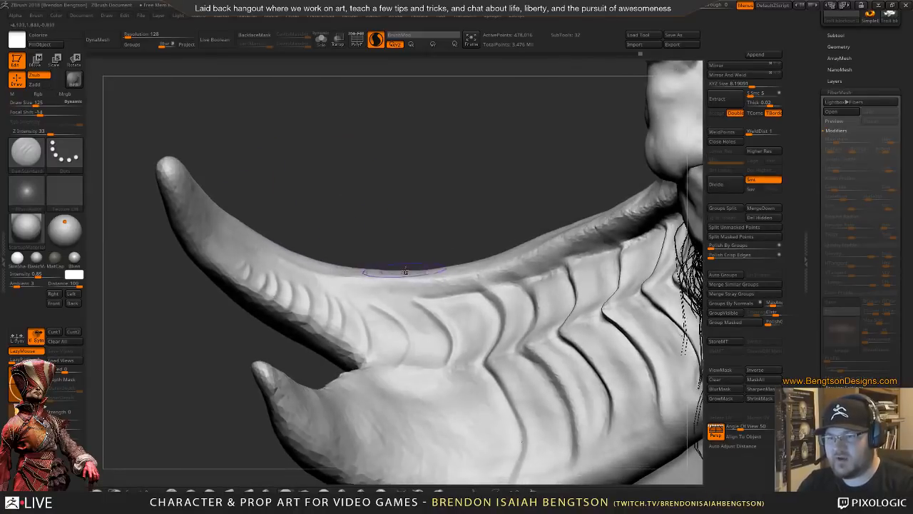
- Set the draw size to 88 and soften the outer part of the flap's upper rim near the tusk
key("space")
left_click_drag(431, 288, 404, 288)
mouse_move(457, 195)
right_mouse_down()
mouse_move(423, 181)
mouse_move(414, 196)
right_mouse_up()
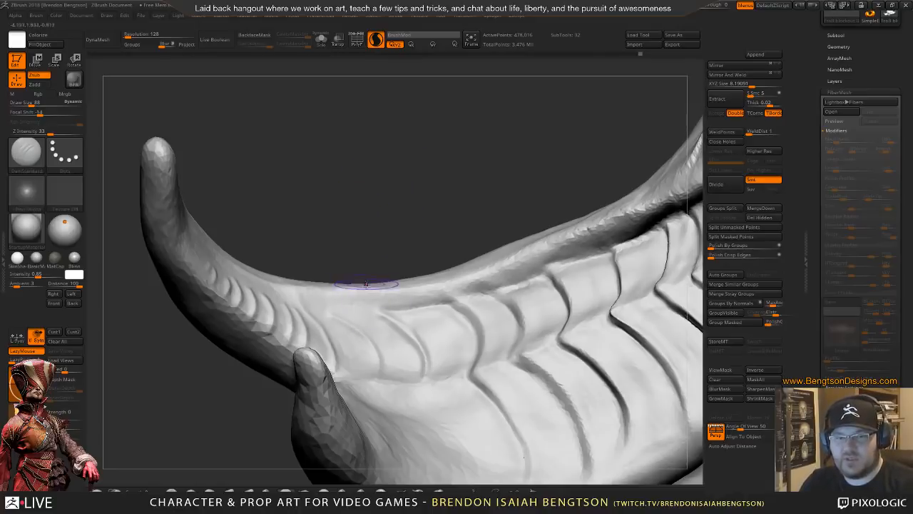
right_click_drag(347, 309, 342, 307)
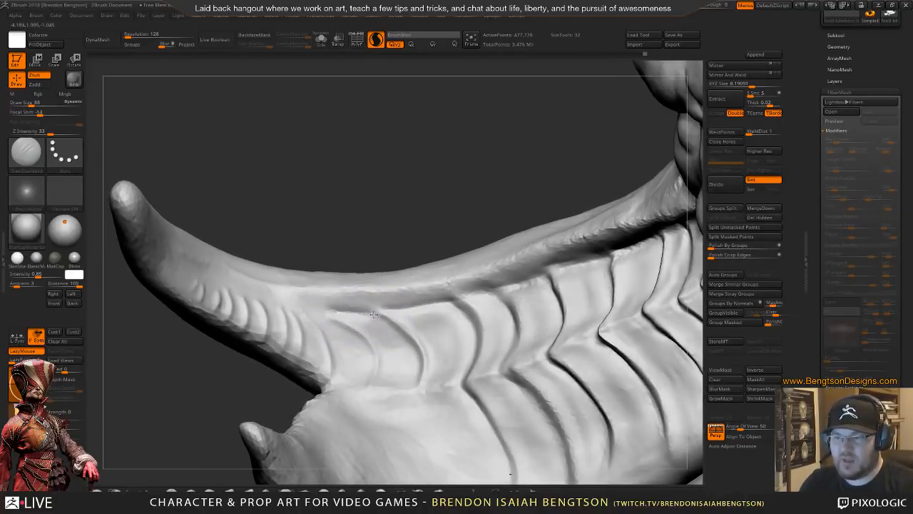
- Reduce the draw size to 46 and define the crease joining the flap's upper rim to its outermost ribs
key("space")
left_click_drag(377, 308, 373, 305)
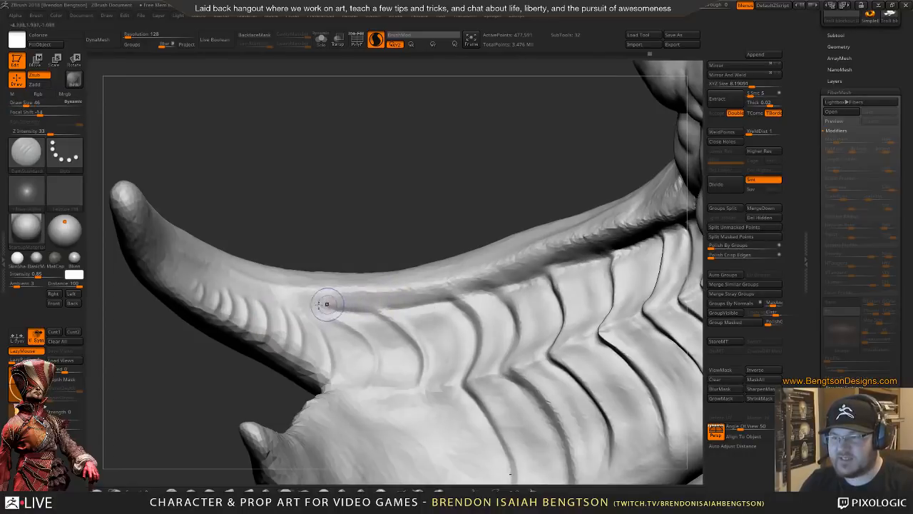
left_click_drag(336, 212, 313, 217)
left_click_drag(296, 299, 337, 334)
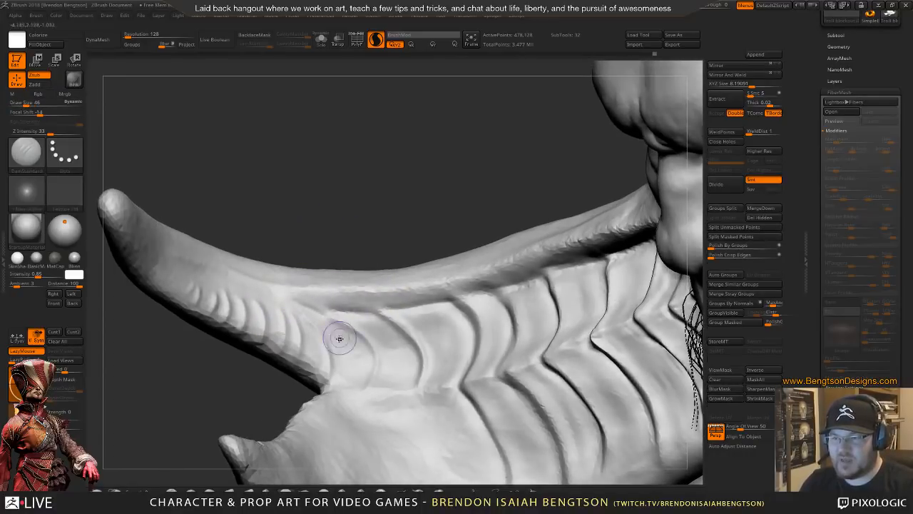
mouse_move(312, 305)
left_mouse_down()
mouse_move(356, 308)
mouse_move(383, 324)
left_mouse_up()
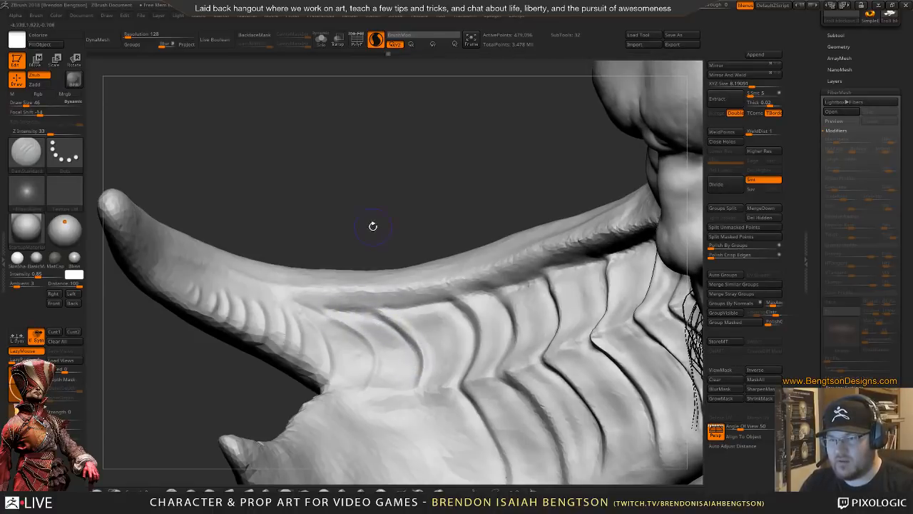
- Refine the short grooves at the upper tusk's base and extend them toward the flap's outer ribs
mouse_move(372, 225)
left_mouse_down()
mouse_move(333, 298)
mouse_move(290, 285)
mouse_move(306, 304)
left_mouse_up()
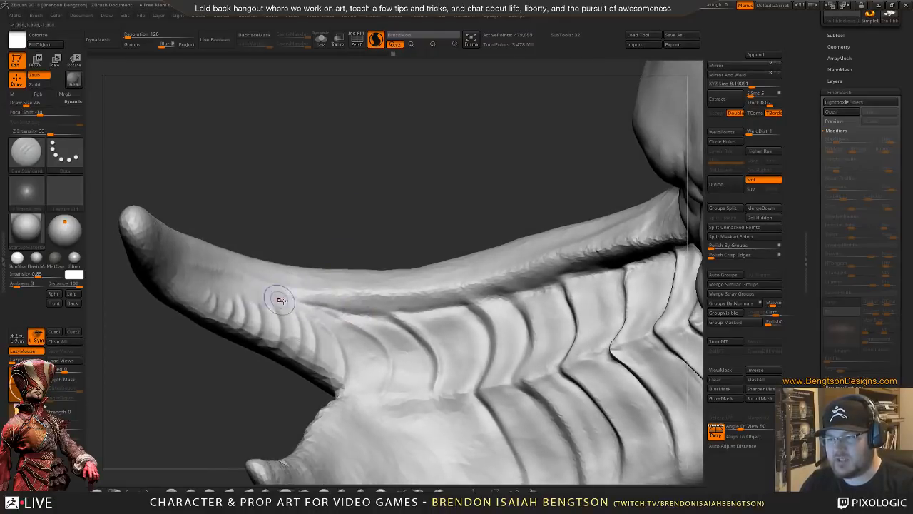
left_click_drag(239, 284, 230, 276)
mouse_move(308, 238)
left_mouse_down()
mouse_move(285, 278)
mouse_move(292, 314)
left_mouse_up()
left_click_drag(301, 251, 314, 244)
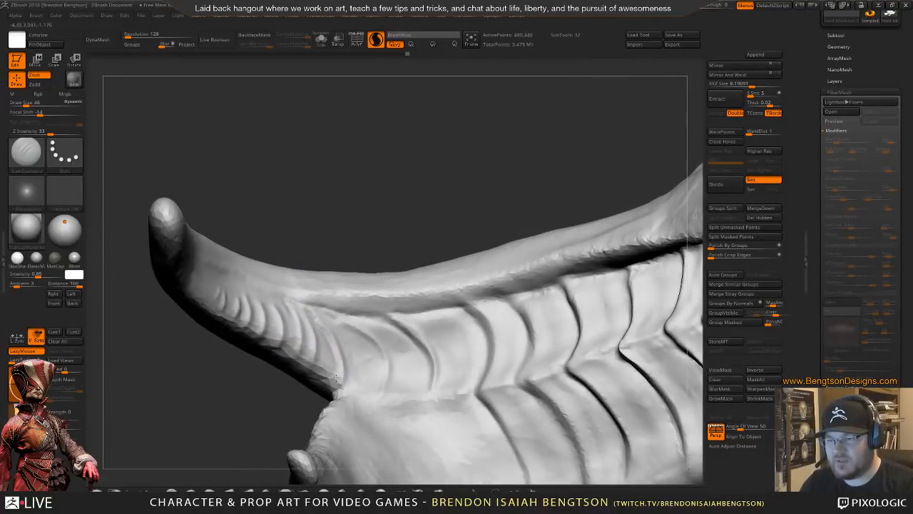
left_click_drag(260, 376, 219, 287)
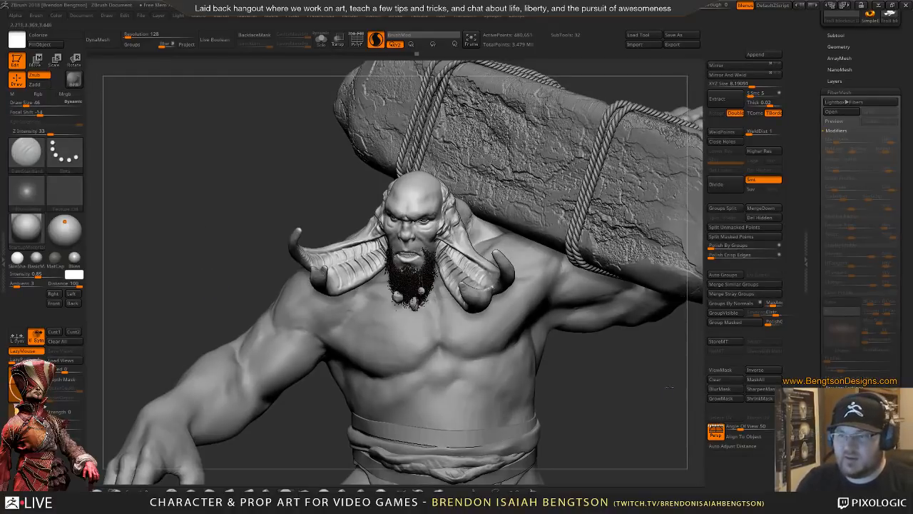
- Set the draw size to 97 and smooth the skin between the ear folds and the right-side flap's upper rim
left_click_drag(669, 387, 617, 332)
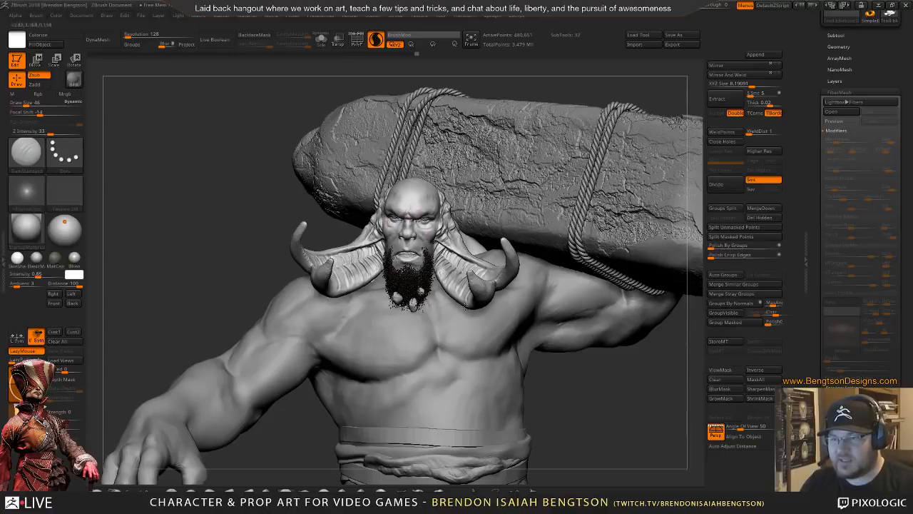
left_click_drag(602, 420, 375, 266)
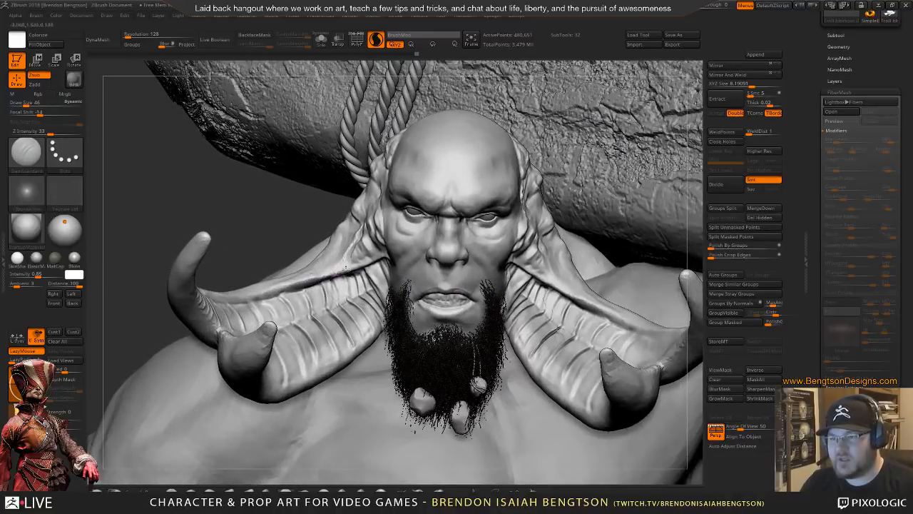
key("space")
left_click_drag(356, 229, 368, 229)
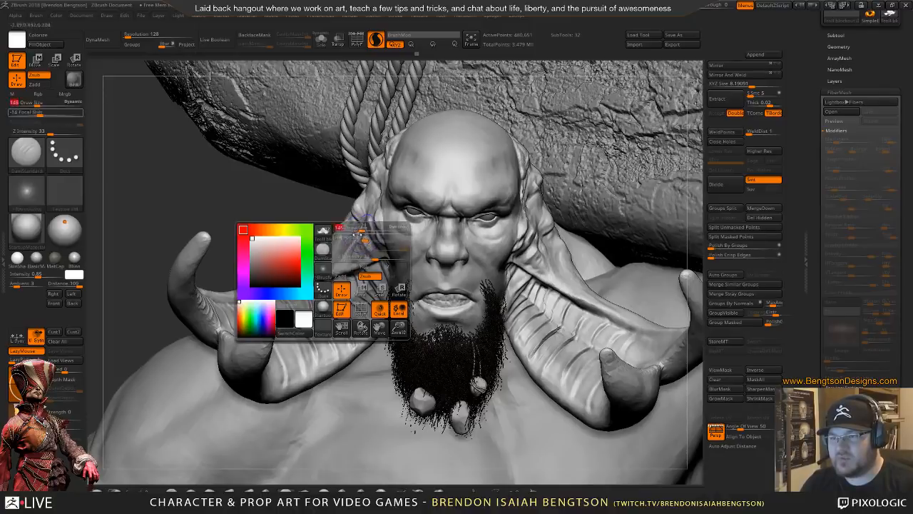
mouse_move(344, 238)
right_mouse_down()
mouse_move(345, 271)
mouse_move(336, 251)
mouse_move(351, 254)
right_mouse_up()
key("space")
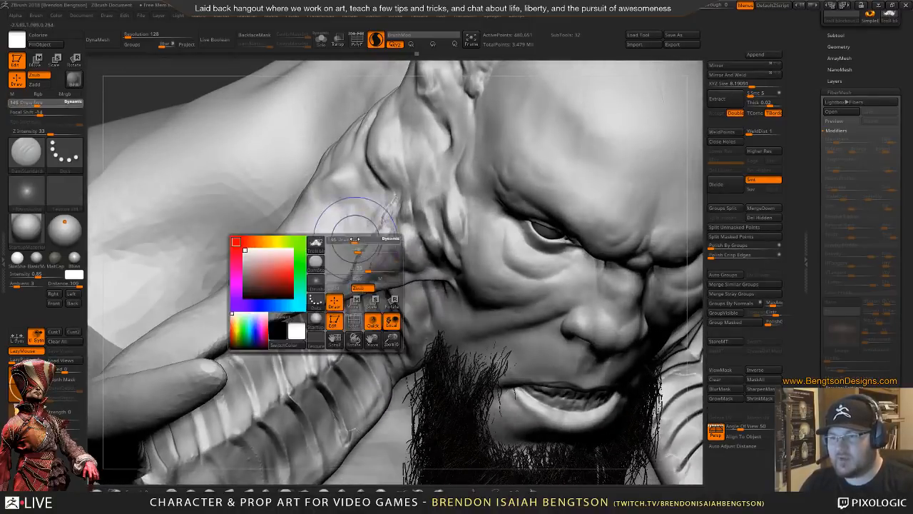
left_click_drag(362, 240, 360, 244)
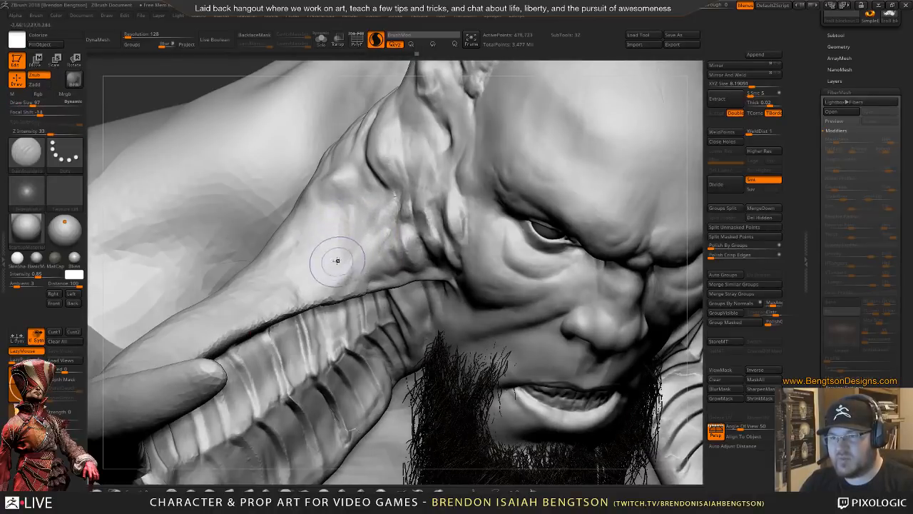
- Review the troll's face, beard and tusk flaps from the front and the side
right_click_drag(336, 261, 485, 210)
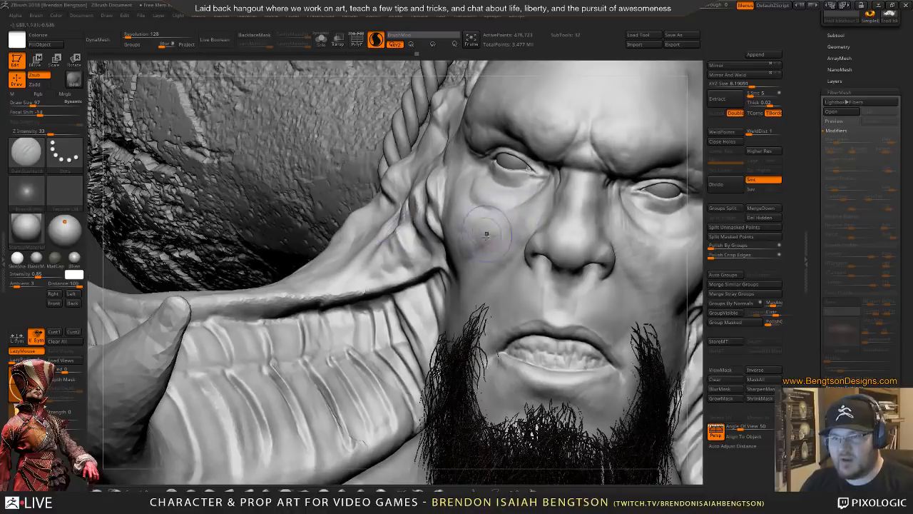
right_click_drag(549, 255, 456, 274)
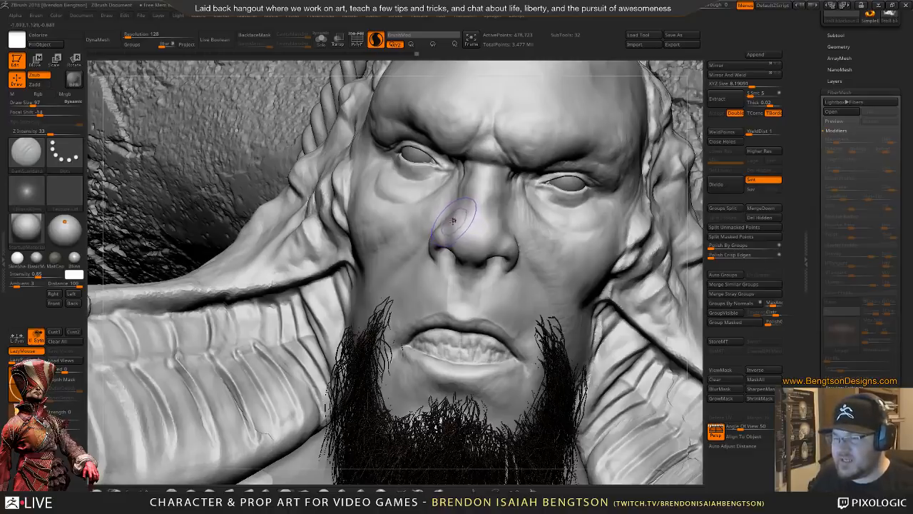
key("f")
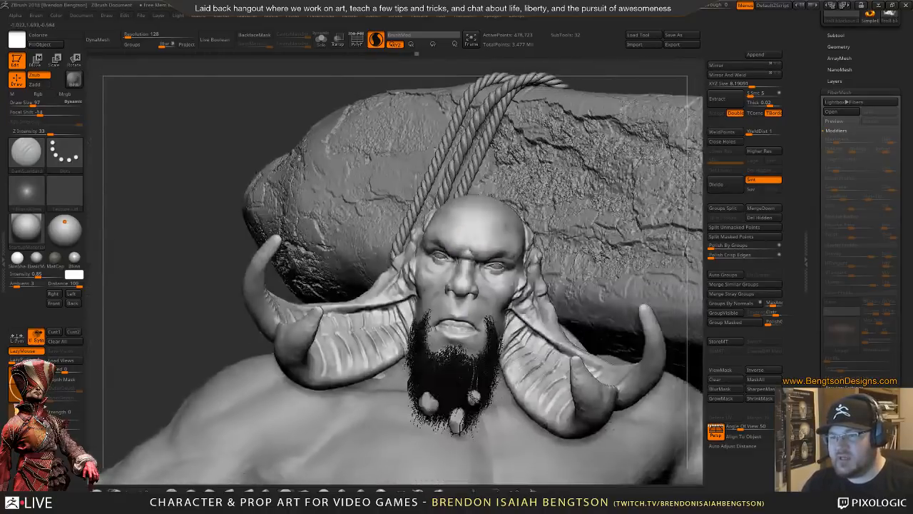
left_click_drag(187, 296, 364, 293)
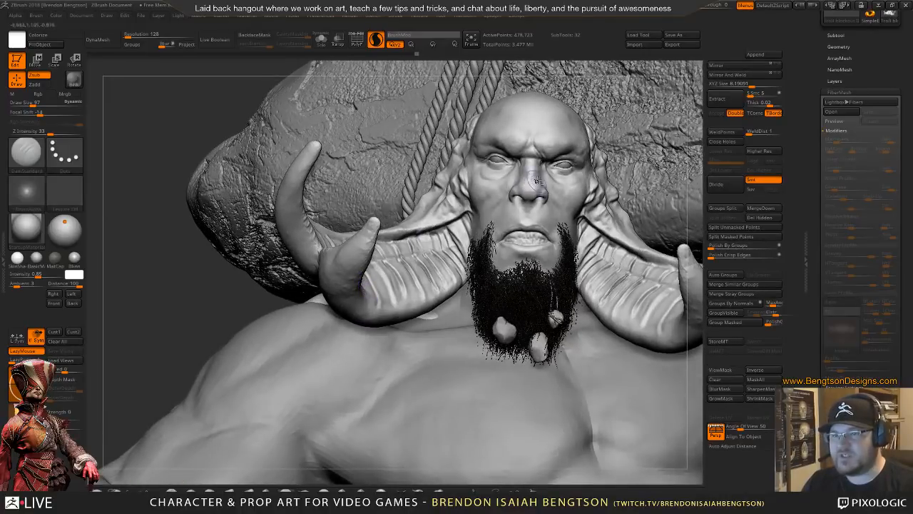
left_click_drag(536, 180, 492, 251, "alt")
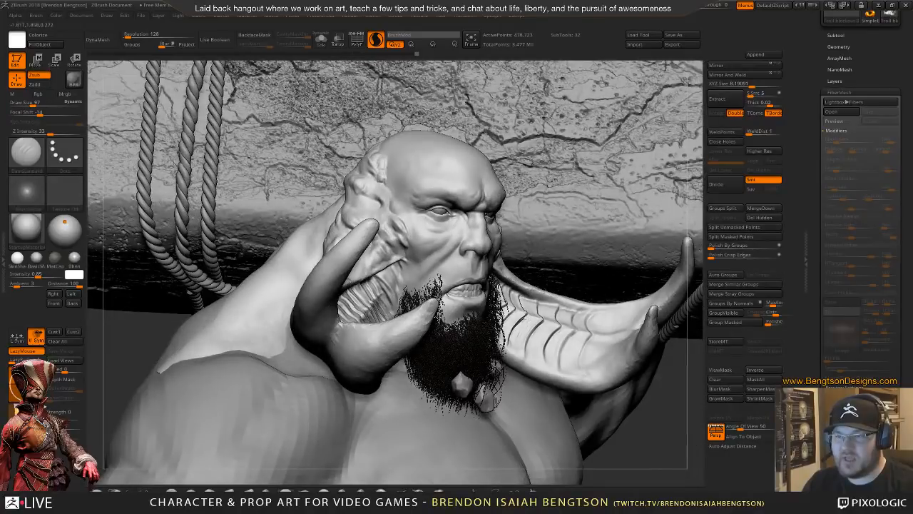
left_click_drag(456, 285, 457, 310)
- Isolate the head and smooth away the small crack at the lower end of the right-side flap's ribs at draw size 55
key("shift+s")
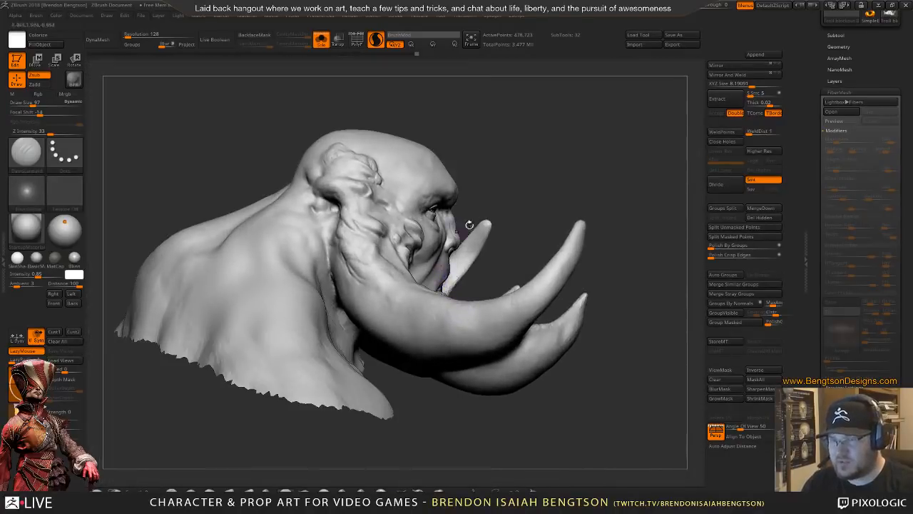
left_click_drag(588, 177, 446, 194, "alt")
right_click_drag(281, 367, 307, 301, "ctrl")
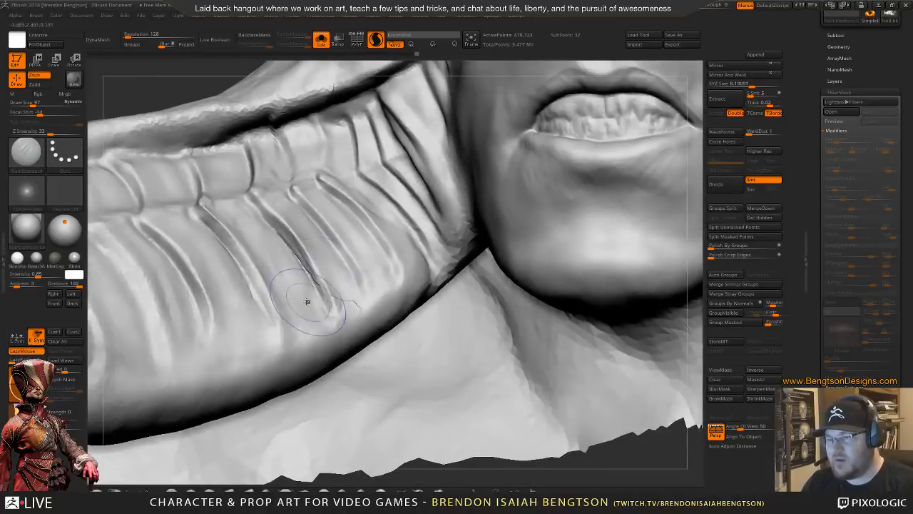
key("space")
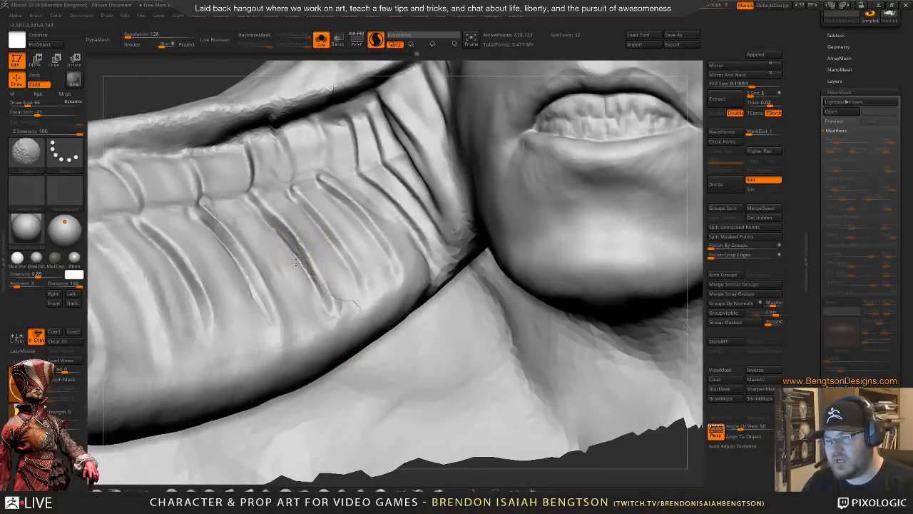
left_click_drag(296, 263, 314, 280, "shift")
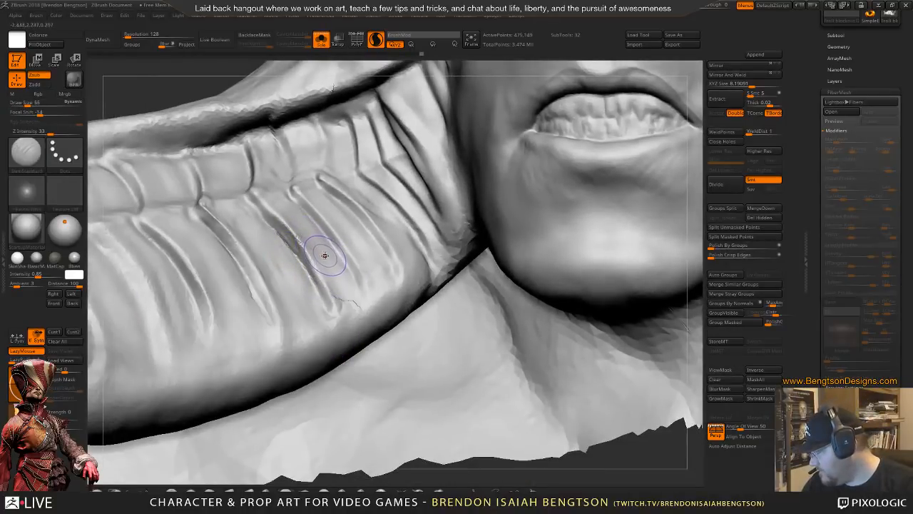
key("shift")
left_click_drag(355, 312, 353, 260, "shift")
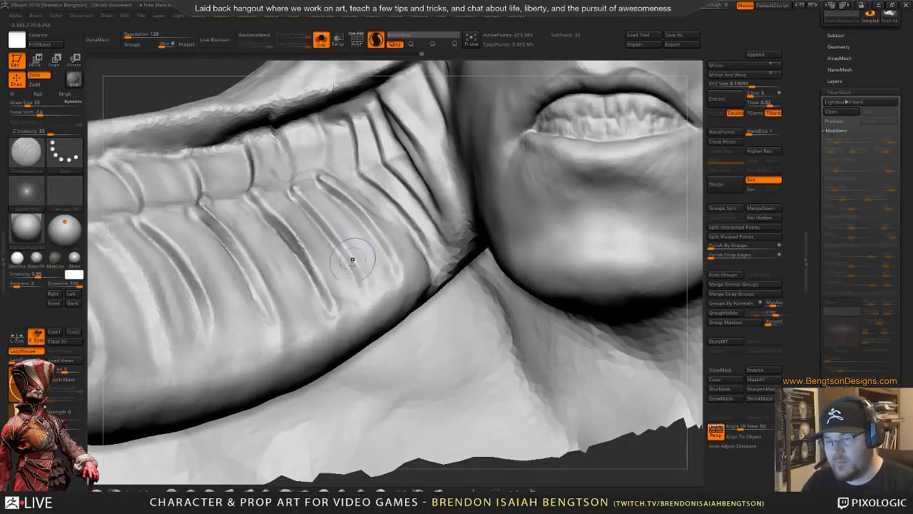
- Clean up and smooth the edge of the right-side flap's upper rim above the ribs
mouse_move(359, 279)
right_mouse_down("ctrl")
mouse_move(359, 243)
mouse_move(405, 265)
mouse_move(391, 273)
mouse_move(405, 272)
right_mouse_up("ctrl")
key("shift")
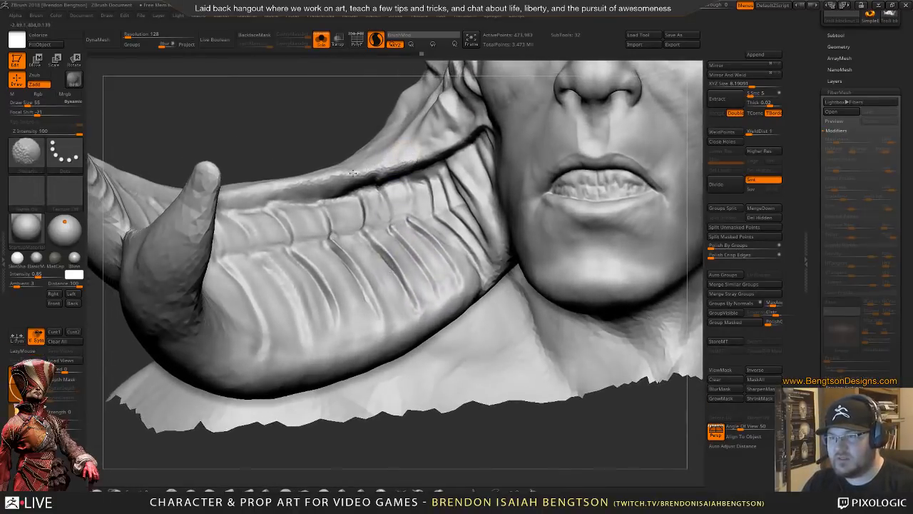
left_click_drag(358, 171, 309, 182)
left_click_drag(310, 183, 267, 190, "shift")
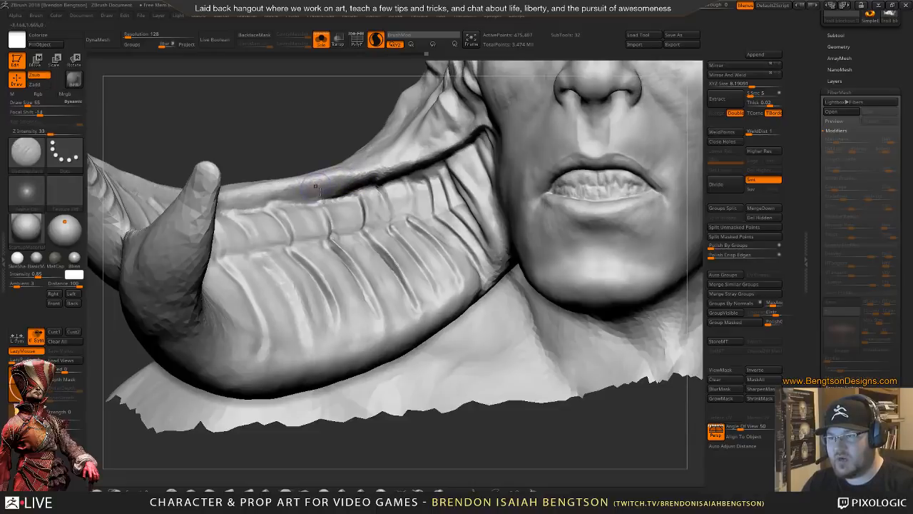
- Deepen the outer rib grooves in the flap's lower row and carve a new curved groove near the lower tusk
right_click_drag(314, 296, 257, 264)
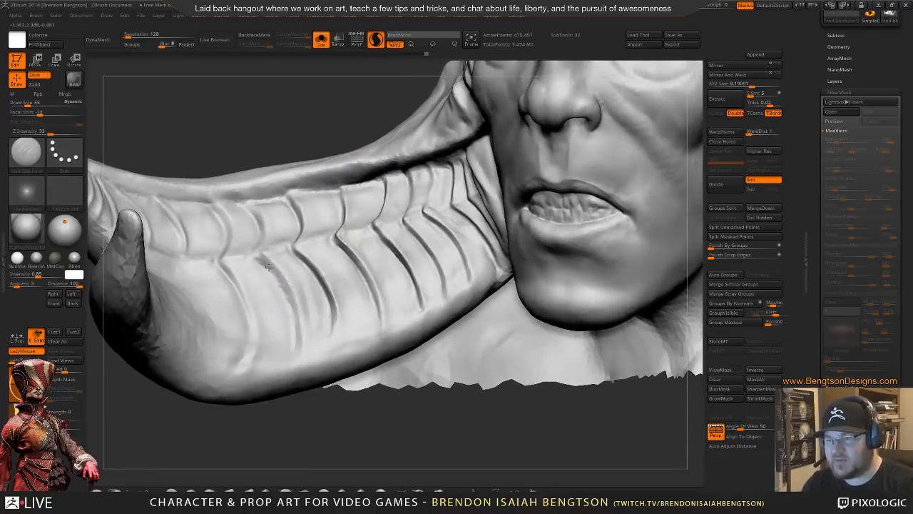
mouse_move(262, 264)
left_mouse_down()
mouse_move(297, 318)
mouse_move(296, 348)
left_mouse_up()
left_click_drag(241, 296, 245, 320)
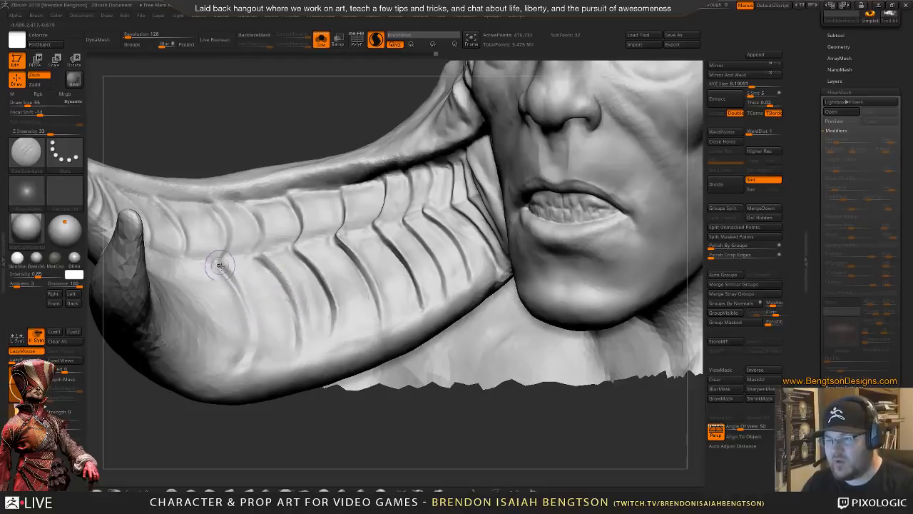
left_click_drag(219, 262, 234, 327)
mouse_move(207, 264)
right_mouse_down()
mouse_move(287, 307)
mouse_move(264, 285)
mouse_move(235, 295)
right_mouse_up()
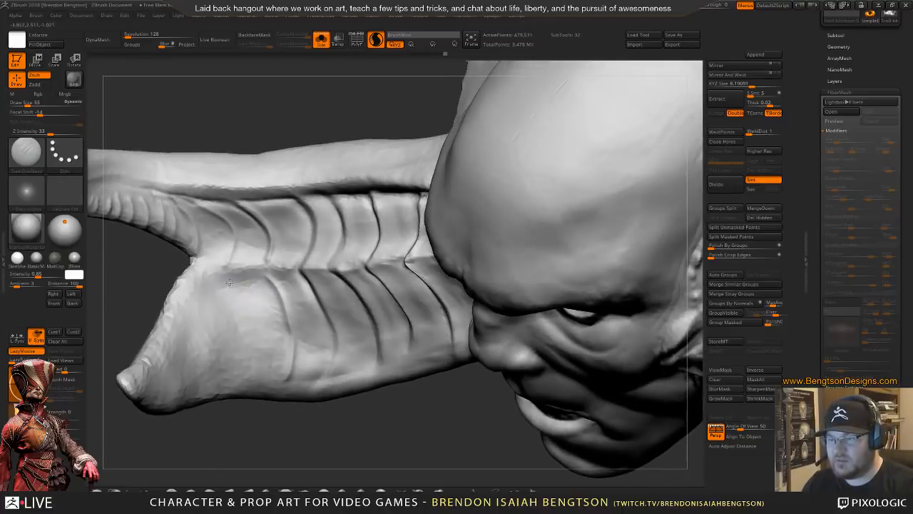
left_click_drag(250, 330, 227, 384)
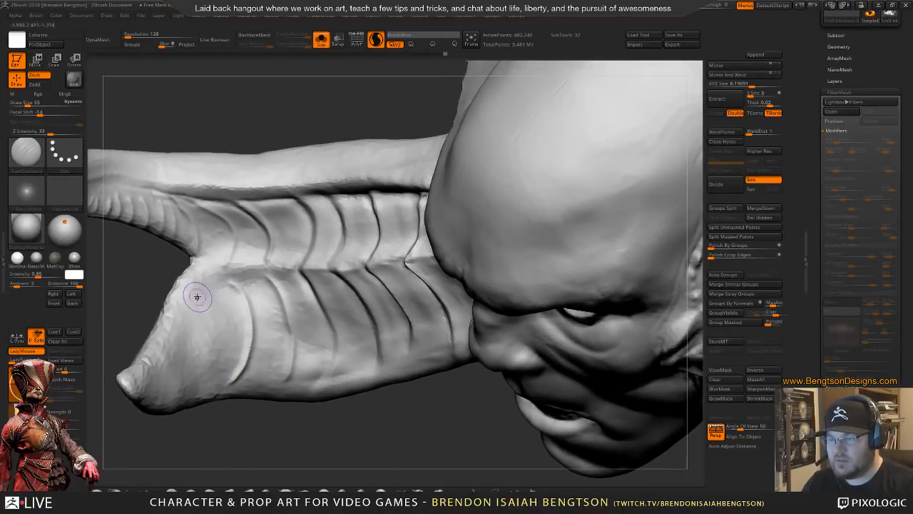
left_click_drag(192, 284, 213, 334)
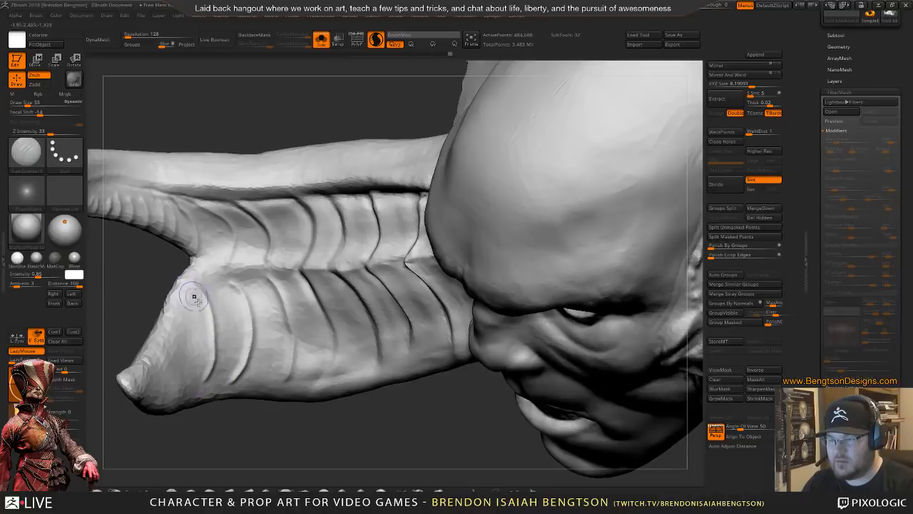
right_click_drag(194, 293, 207, 360)
key("ctrl+z")
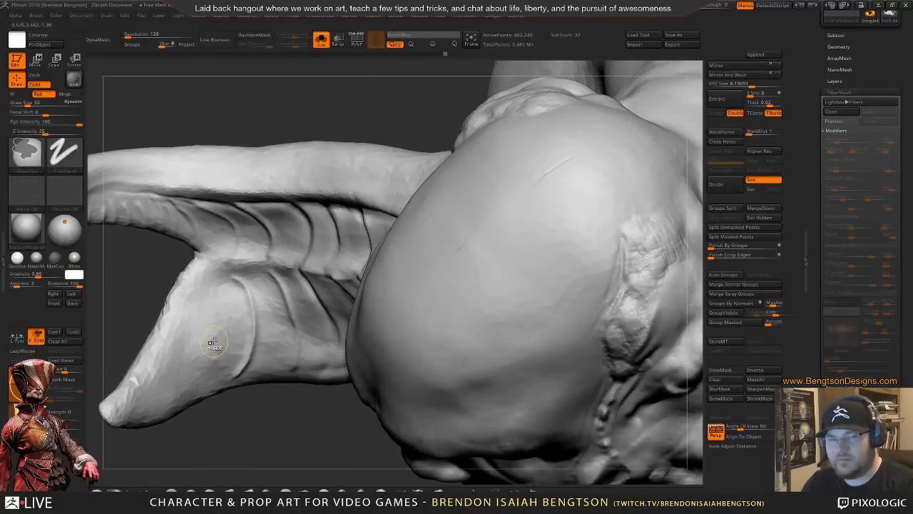
- Smooth the lower rib row's surface around its outermost curved groove, next to the lower tusk
mouse_move(275, 320)
right_mouse_down()
mouse_move(307, 279)
mouse_move(298, 280)
right_mouse_up()
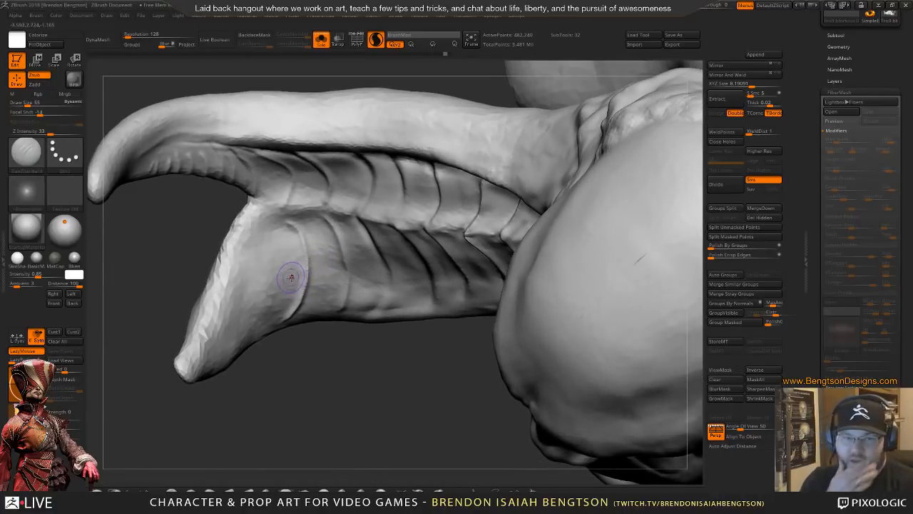
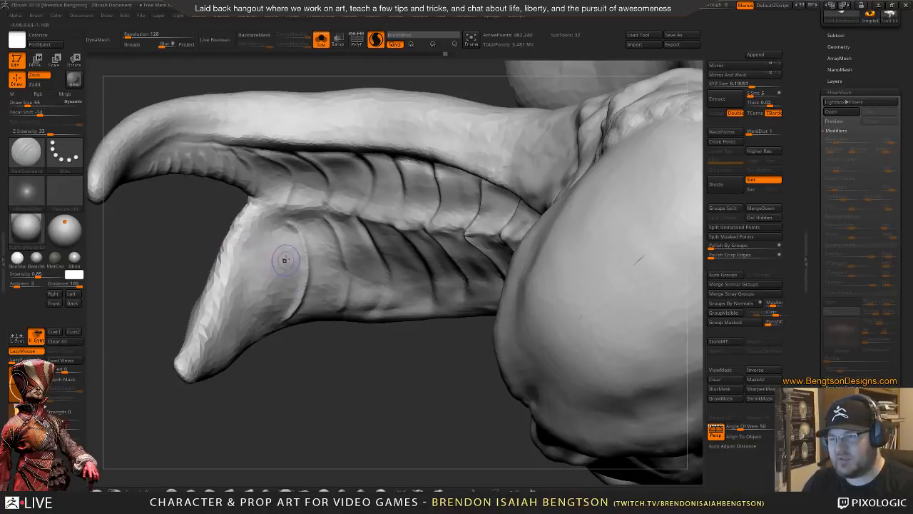
right_click_drag(279, 261, 293, 247)
key("shift")
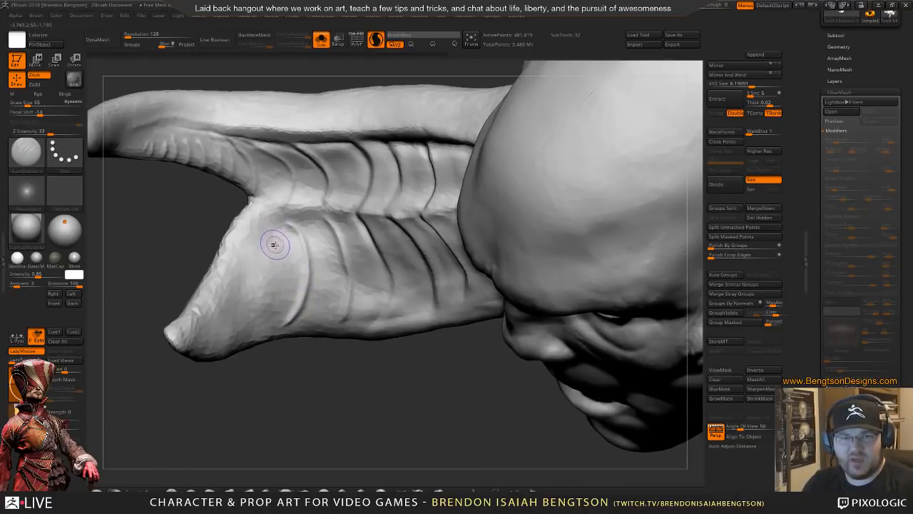
mouse_move(275, 246)
right_mouse_down()
mouse_move(285, 269)
mouse_move(287, 262)
right_mouse_up()
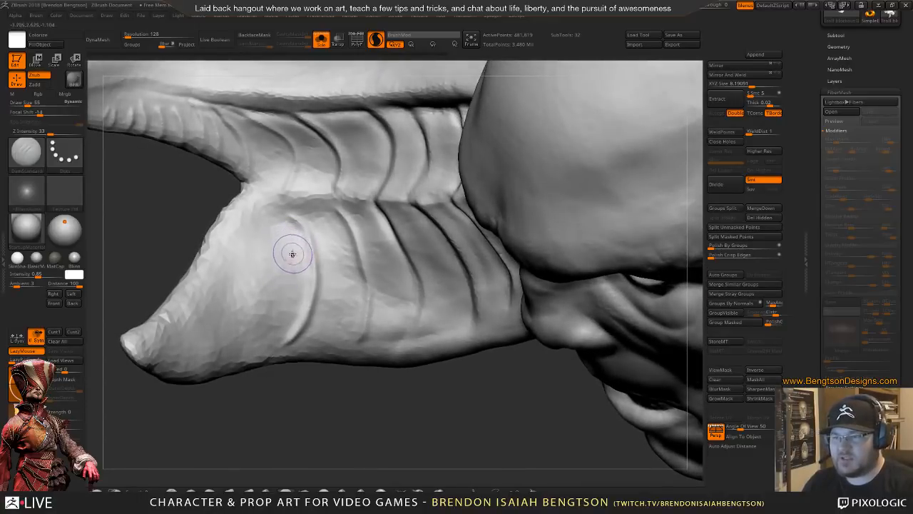
key("ctrl")
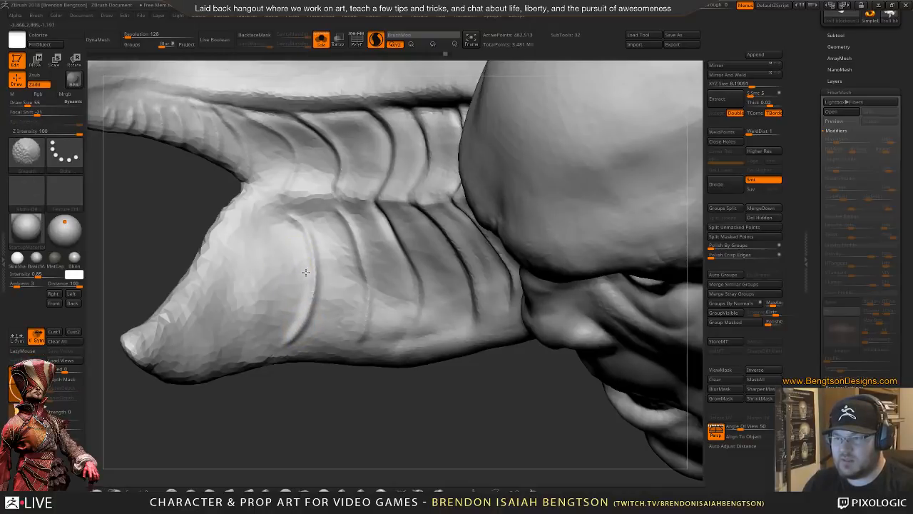
- Carve two new curved grooves outside the lower row's outermost rib with the DamStandard brush, following the lower tusk's curve
key("b")
key("d")
key("s")
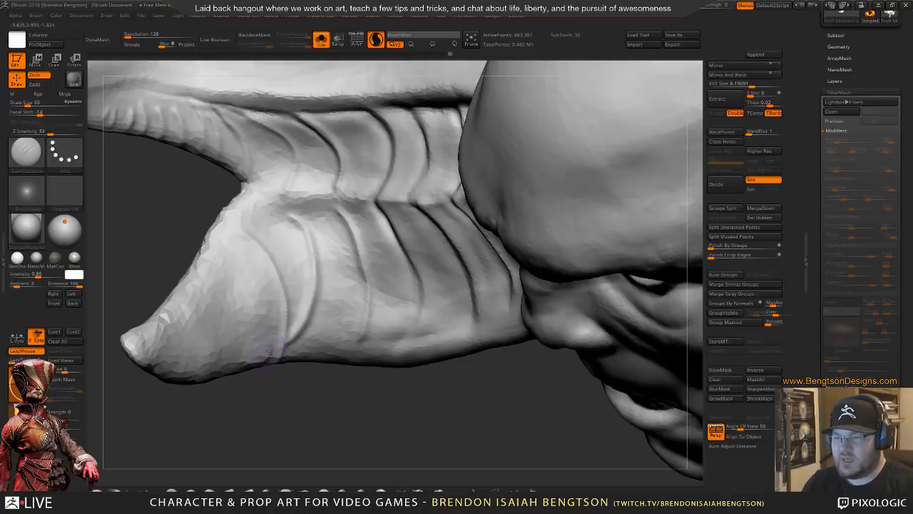
key("ctrl")
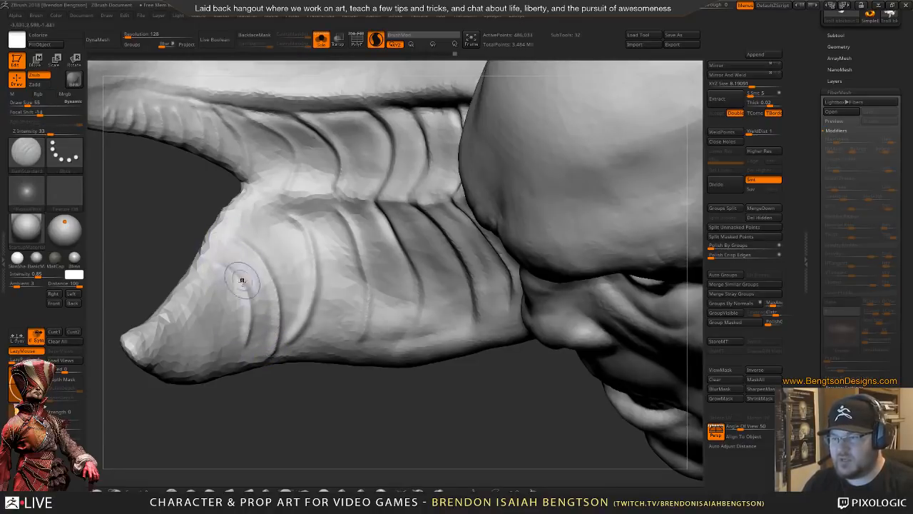
right_click_drag(235, 271, 247, 277)
key("shift")
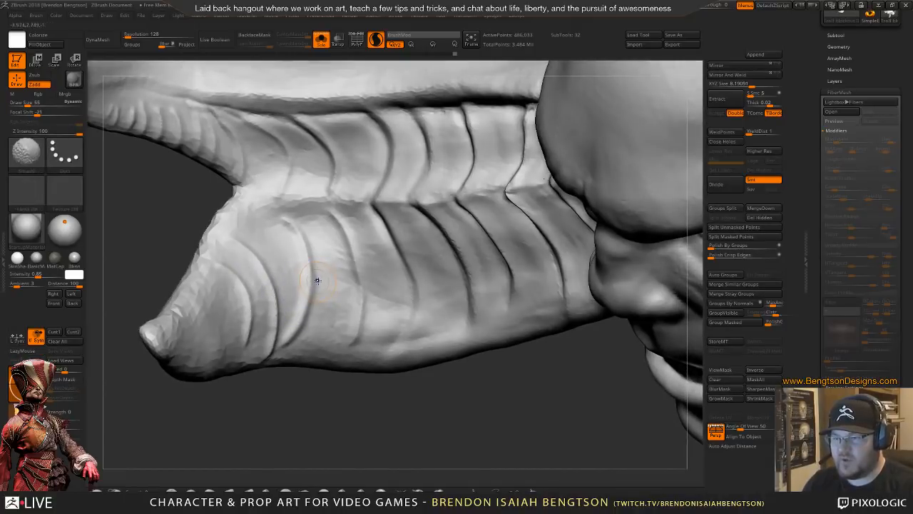
- Smooth away the old groove just inside the two new ones and recarve it cleanly at draw size 55
key("space")
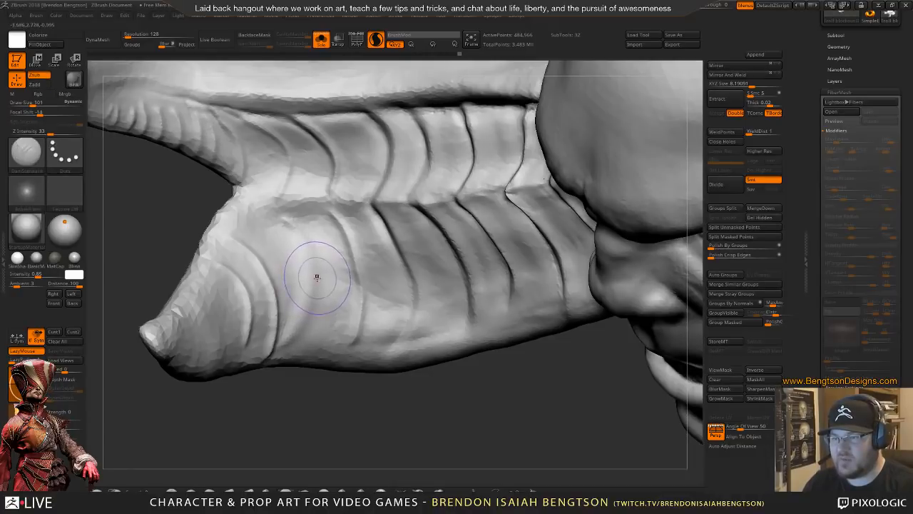
key("space")
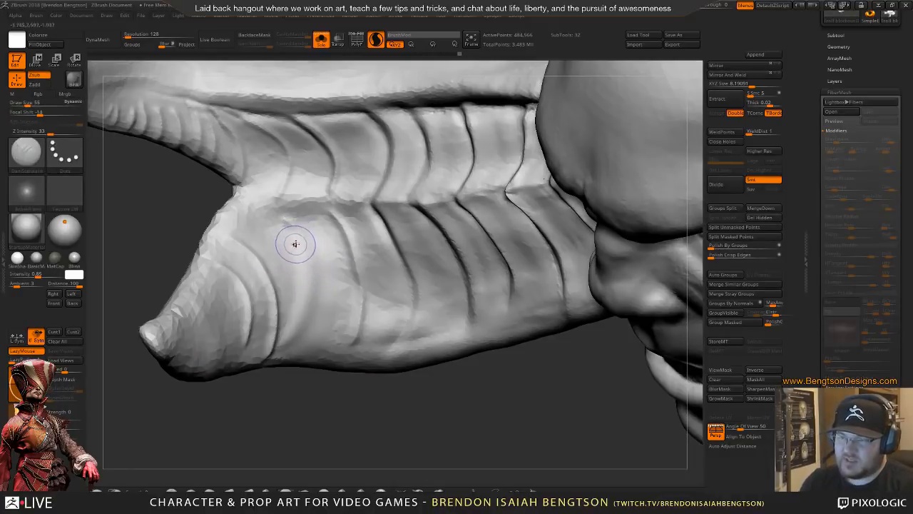
left_click_drag(297, 241, 306, 336)
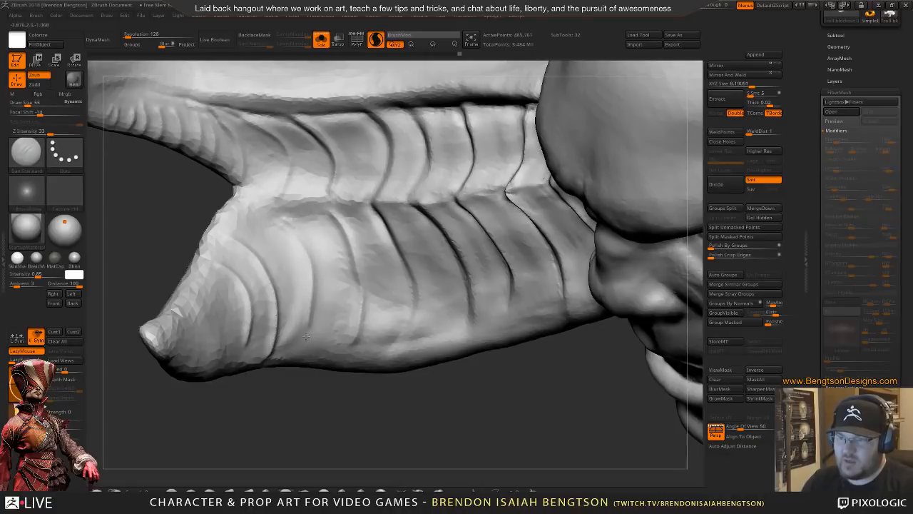
left_click_drag(290, 241, 308, 342)
left_click_drag(291, 282, 309, 348, "shift")
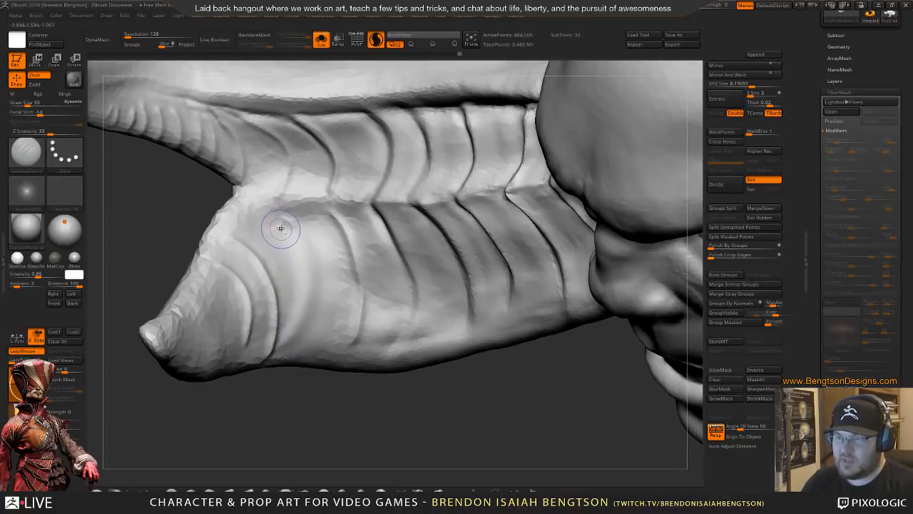
left_click_drag(306, 286, 292, 344, "shift")
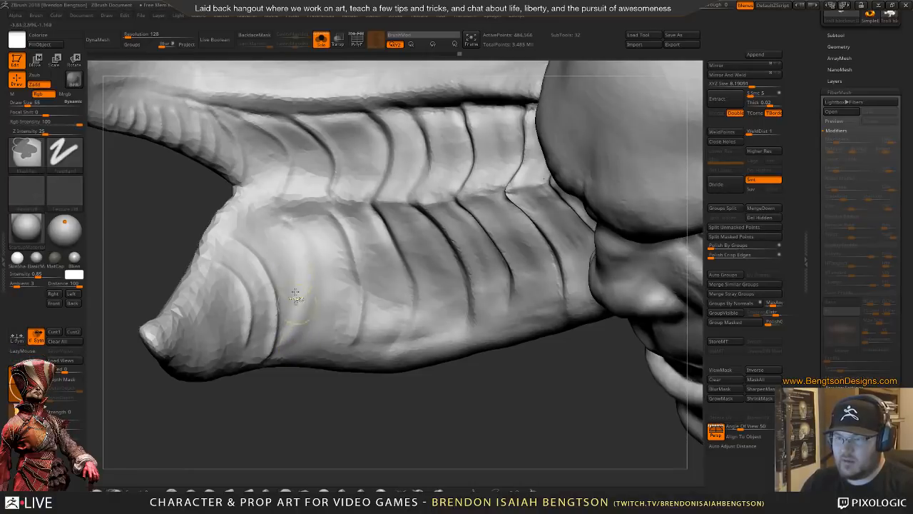
left_click_drag(308, 286, 310, 335)
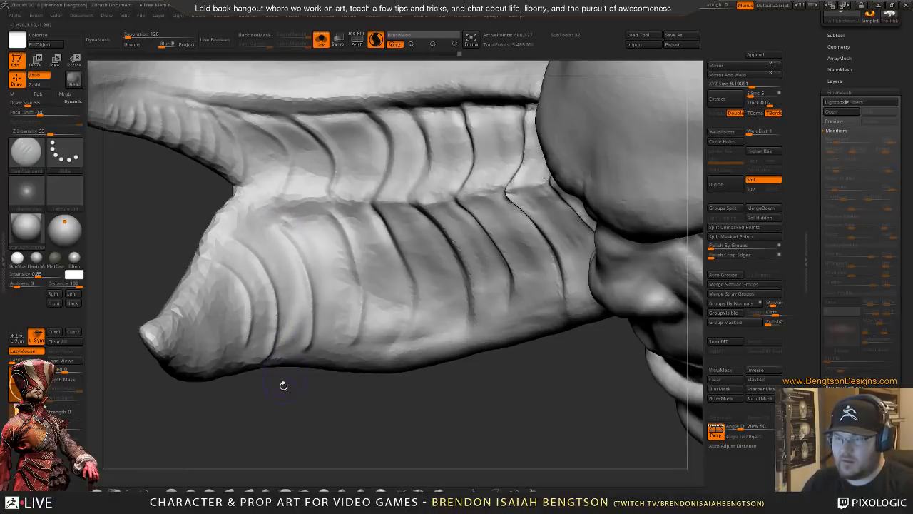
- Continue the curved grooves along the inner side of the lower tusk towards its tip, spacing them progressively closer
left_click_drag(283, 385, 279, 150)
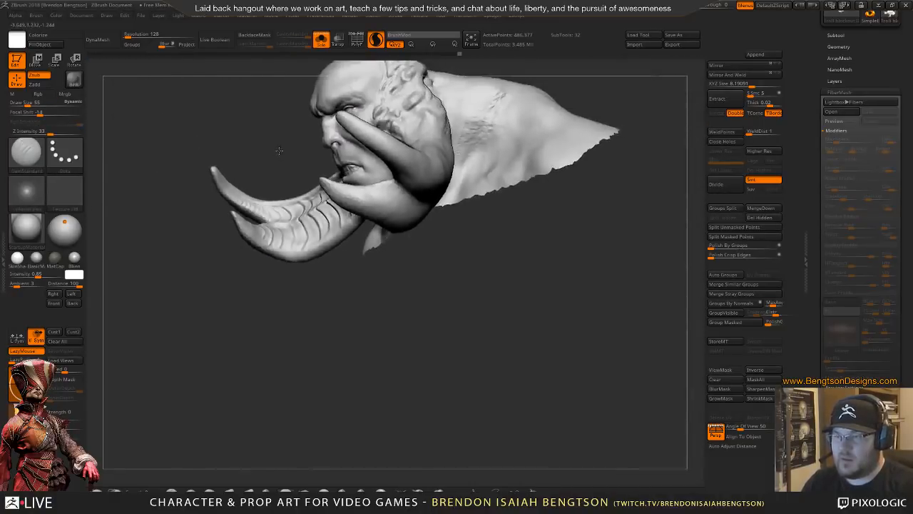
mouse_move(271, 313)
left_mouse_down()
mouse_move(267, 341)
mouse_move(301, 340)
mouse_move(292, 362)
mouse_move(253, 373)
mouse_move(279, 406)
mouse_move(267, 431)
mouse_move(268, 414)
mouse_move(374, 378)
mouse_move(313, 240)
mouse_move(332, 307)
left_mouse_up()
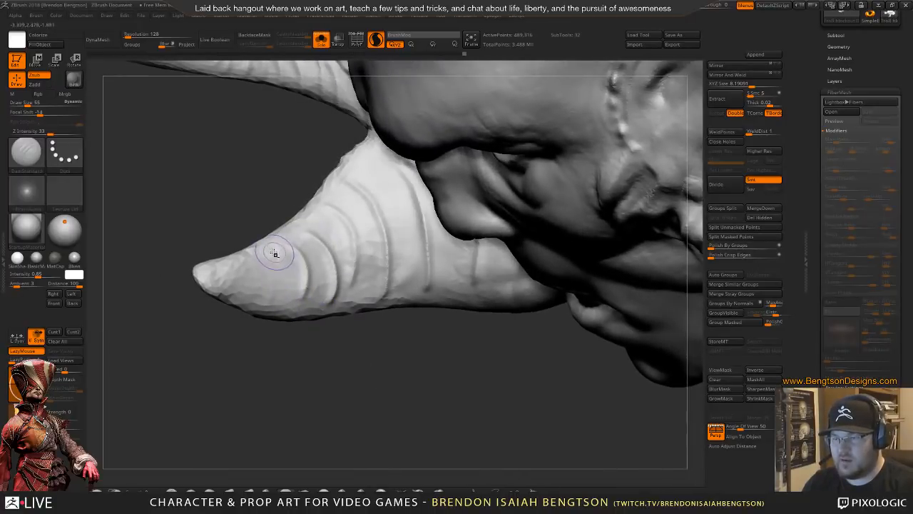
mouse_move(274, 253)
left_mouse_down()
mouse_move(285, 294)
mouse_move(258, 265)
left_mouse_up()
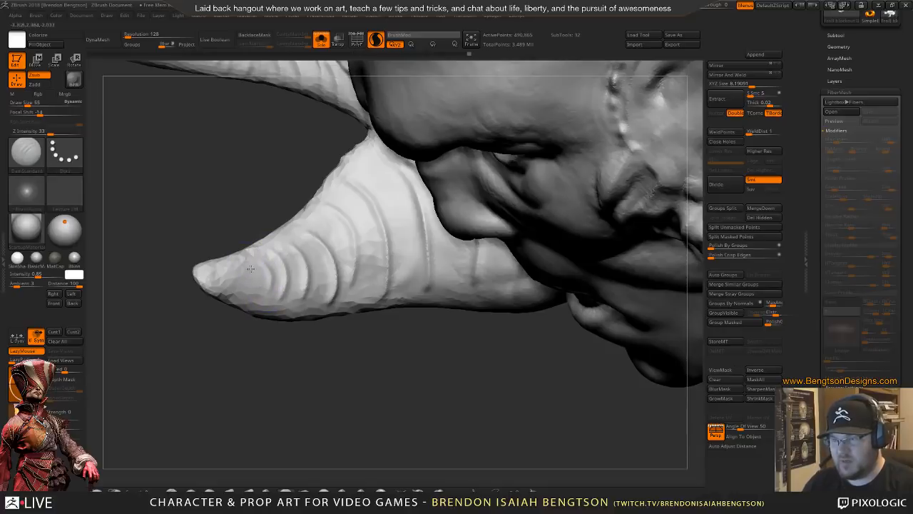
mouse_move(253, 383)
left_mouse_down()
mouse_move(240, 367)
mouse_move(269, 305)
left_mouse_up()
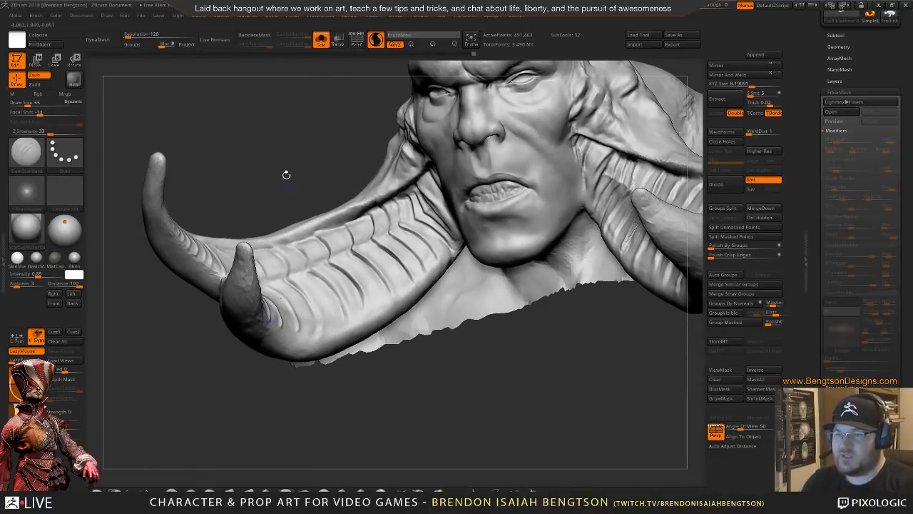
- Smooth the rough lower edge and underside of the flap where it curves into the lower tusk
mouse_move(286, 174)
left_mouse_down()
mouse_move(294, 188)
mouse_move(203, 350)
mouse_move(214, 301)
mouse_move(264, 383)
mouse_move(309, 308)
left_mouse_up()
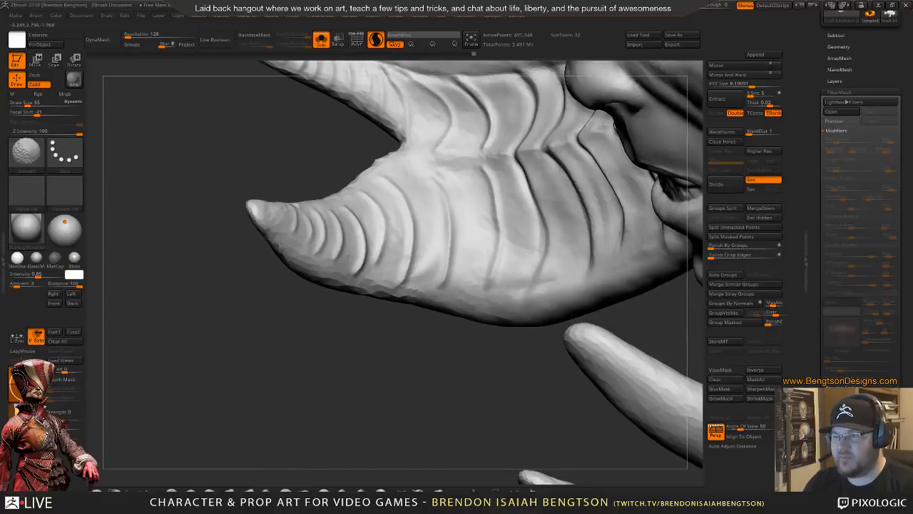
mouse_move(389, 299)
left_mouse_down()
mouse_move(375, 321)
mouse_move(364, 299)
left_mouse_up()
key("shift")
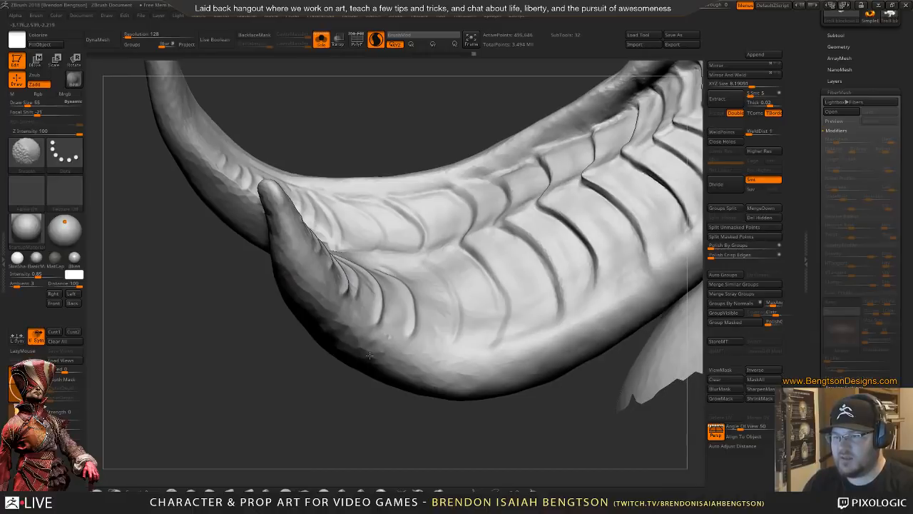
mouse_move(342, 360)
left_mouse_down()
mouse_move(265, 396)
mouse_move(287, 414)
mouse_move(333, 364)
left_mouse_up()
- Carve a long groove along the flap's lower border, from beneath the jaw to the lower tusk, at draw size 120
key("space")
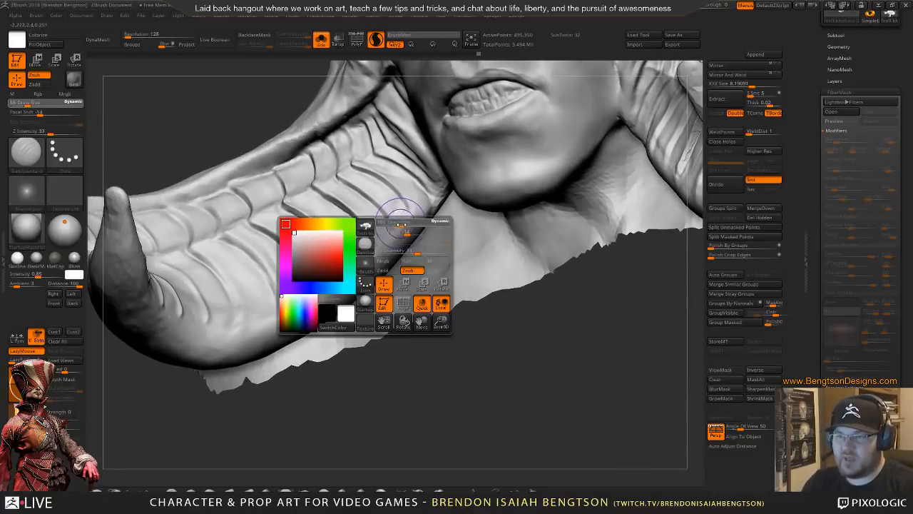
left_click_drag(401, 225, 408, 226)
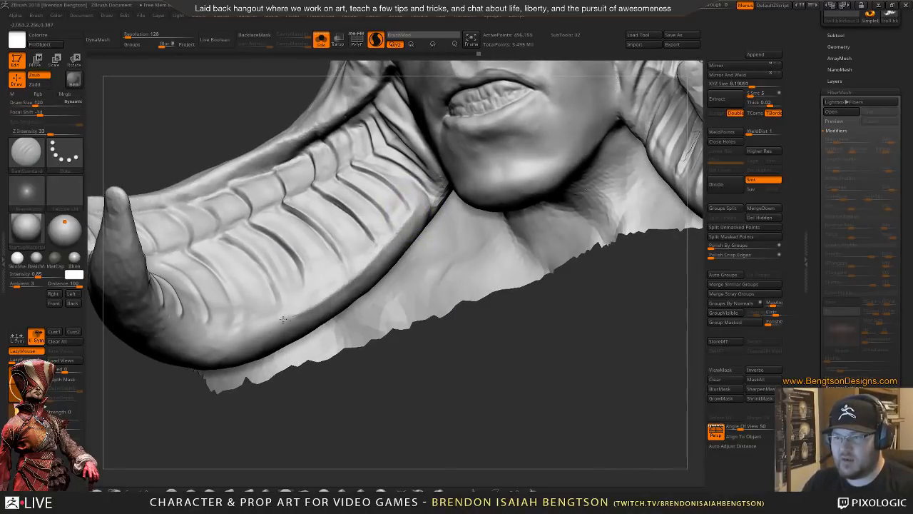
mouse_move(347, 284)
left_mouse_down()
mouse_move(271, 260)
mouse_move(399, 208)
left_mouse_up()
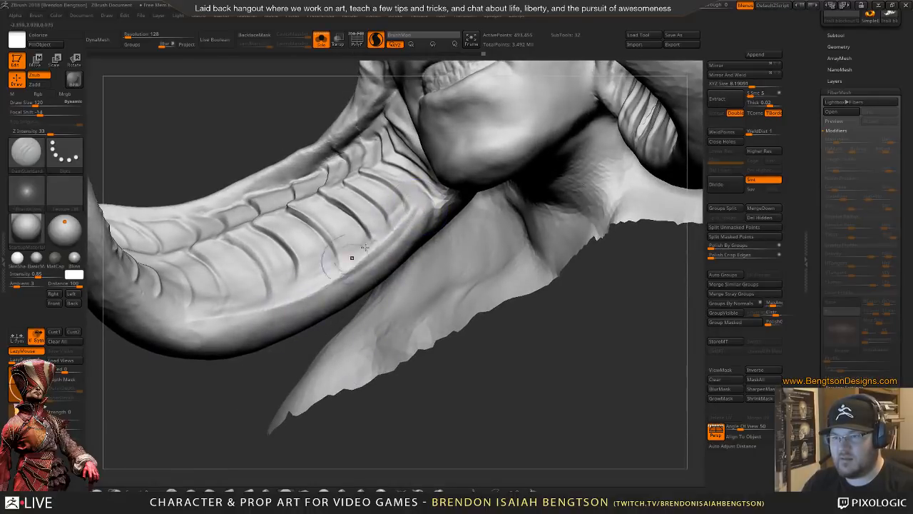
mouse_move(324, 302)
left_mouse_down()
mouse_move(238, 300)
mouse_move(365, 327)
left_mouse_up()
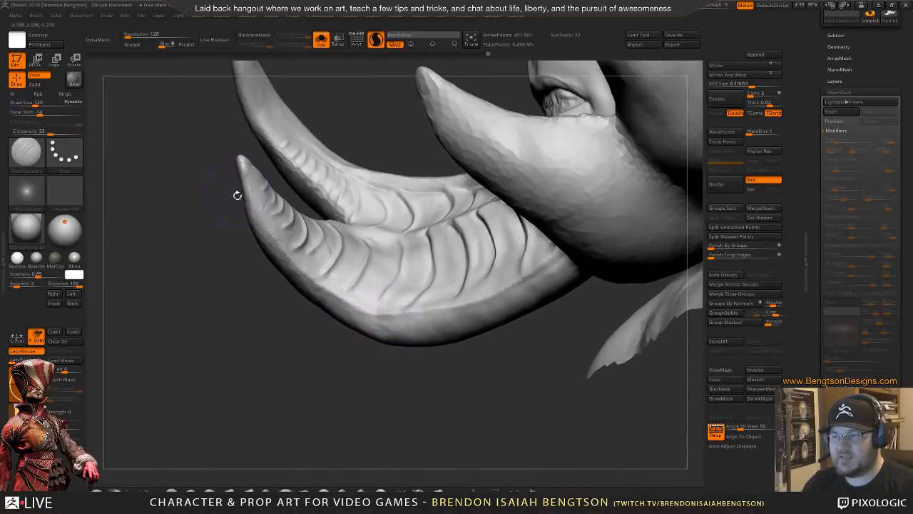
left_click_drag(282, 337, 300, 284)
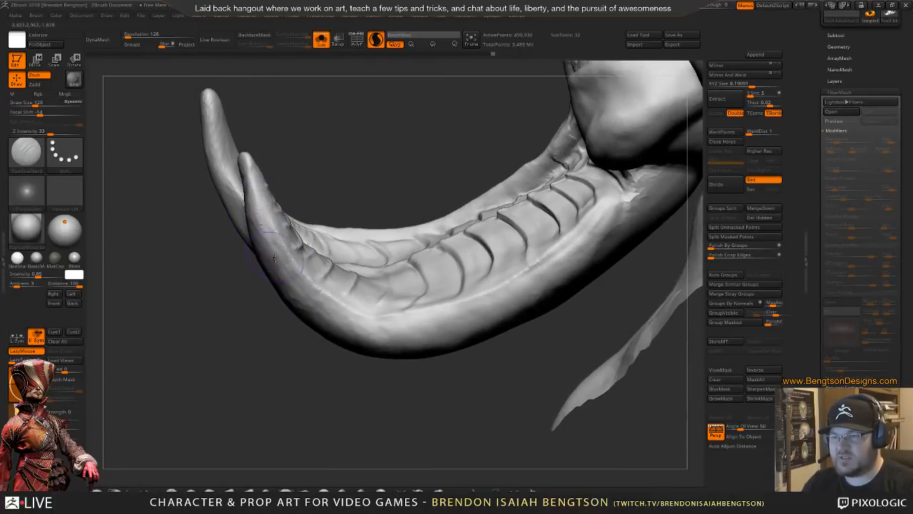
mouse_move(275, 258)
left_mouse_down()
mouse_move(381, 325)
mouse_move(355, 307)
mouse_move(374, 322)
left_mouse_up()
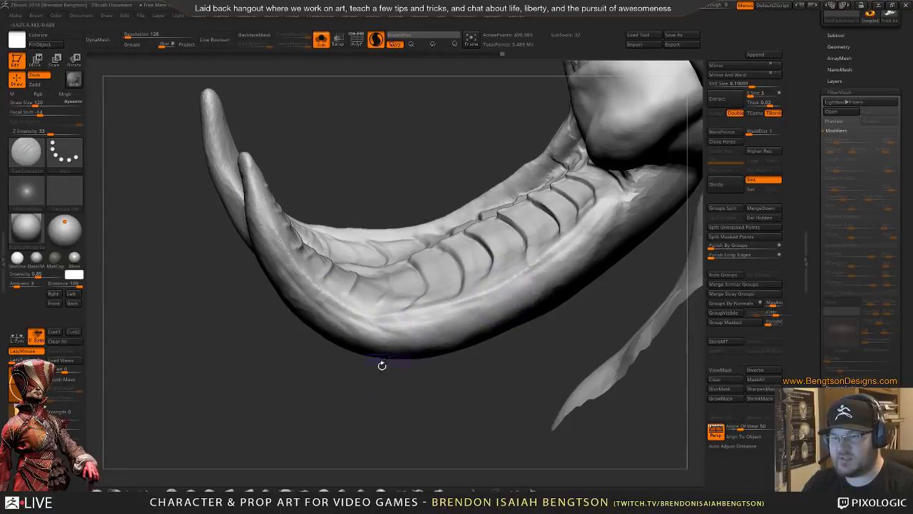
- Reshape the overall silhouette of the ribbed tusk flaps with the Move Topological brush at draw size 738
mouse_move(382, 365)
left_mouse_down()
mouse_move(263, 399)
mouse_move(303, 456)
mouse_move(341, 438)
mouse_move(340, 409)
mouse_move(362, 419)
mouse_move(353, 376)
mouse_move(375, 417)
mouse_move(371, 348)
mouse_move(409, 365)
left_mouse_up()
key("b")
key("m")
key("t")
key("space")
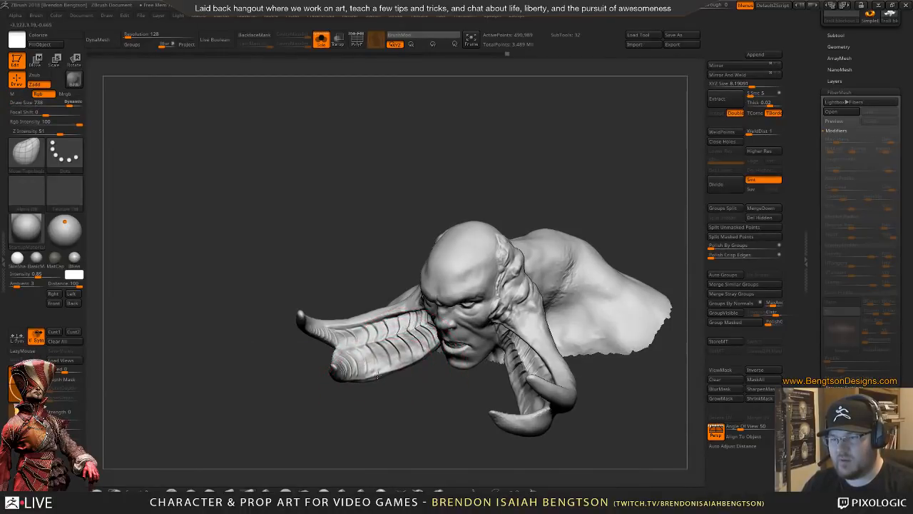
left_click_drag(379, 409, 410, 306)
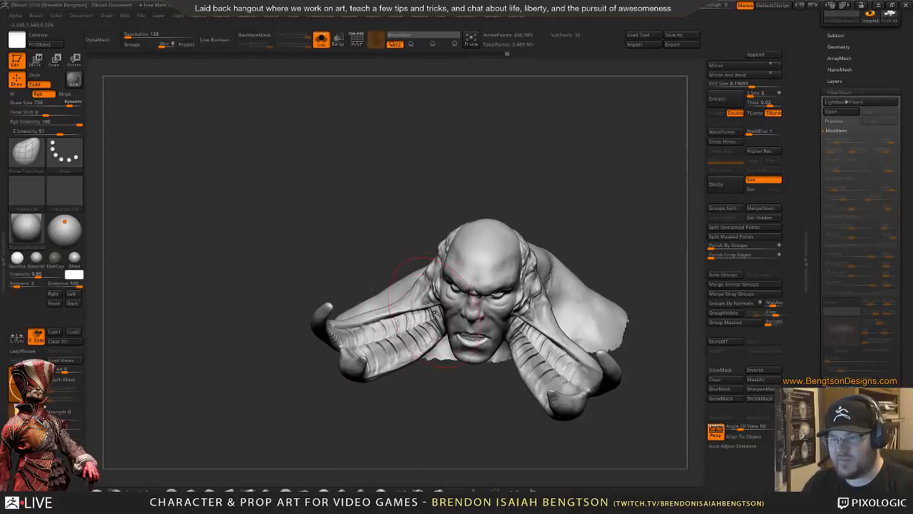
mouse_move(383, 430)
left_mouse_down()
mouse_move(342, 421)
mouse_move(378, 433)
left_mouse_up()
- Refine the curve of the flaps and tusks with the Move Topological brush at draw sizes 558 and 411
key("space")
left_click_drag(417, 353, 413, 352)
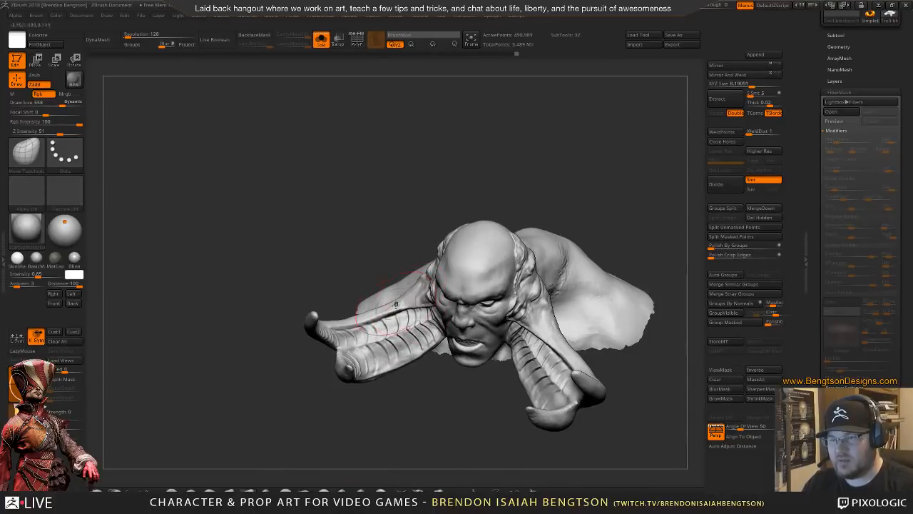
mouse_move(391, 225)
left_mouse_down()
mouse_move(375, 335)
mouse_move(363, 308)
mouse_move(371, 310)
mouse_move(346, 351)
mouse_move(358, 382)
mouse_move(376, 388)
mouse_move(356, 306)
left_mouse_up()
key("space")
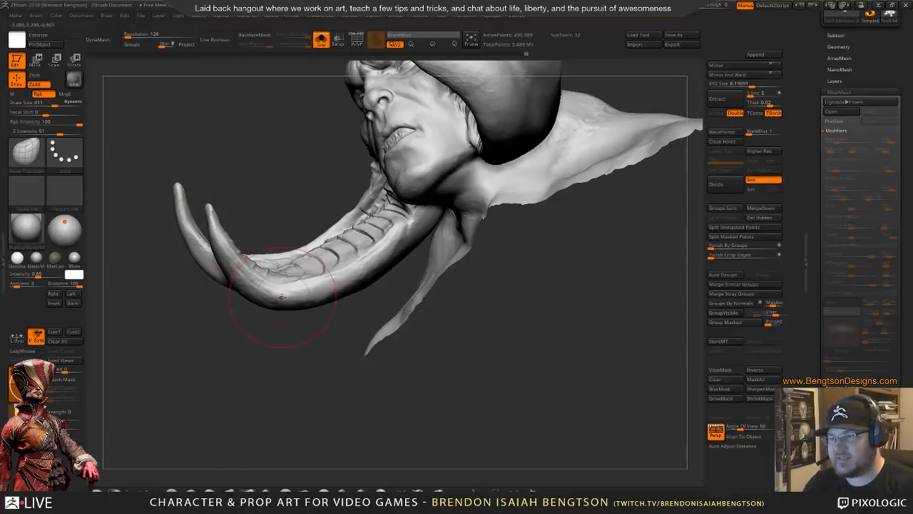
mouse_move(276, 358)
left_mouse_down("alt")
mouse_move(264, 187)
mouse_move(247, 179)
mouse_move(243, 235)
mouse_move(298, 229)
mouse_move(350, 365)
mouse_move(377, 249)
mouse_move(314, 251)
mouse_move(299, 274)
mouse_move(400, 249)
mouse_move(372, 248)
mouse_move(428, 264)
mouse_move(416, 210)
mouse_move(392, 235)
mouse_move(459, 152)
mouse_move(349, 266)
left_mouse_up("alt")
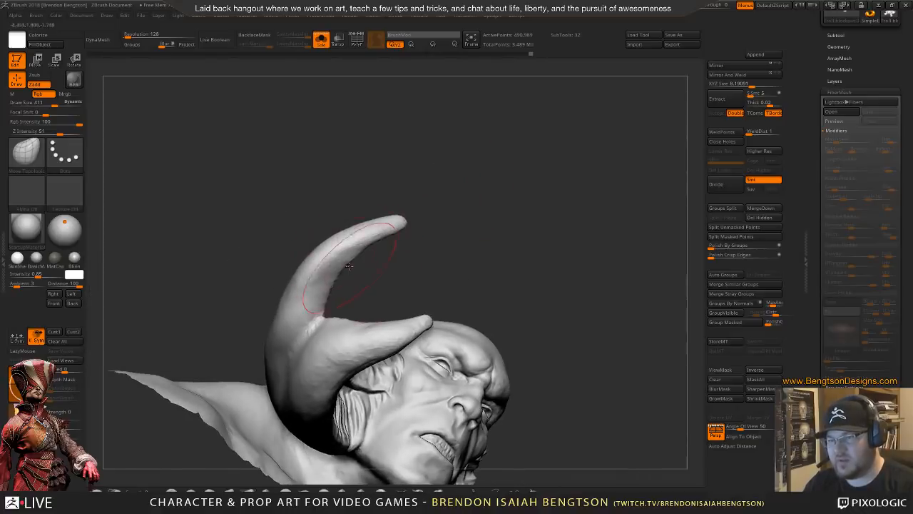
mouse_move(397, 148)
left_mouse_down()
mouse_move(465, 204)
mouse_move(445, 227)
mouse_move(376, 165)
mouse_move(387, 156)
mouse_move(441, 308)
mouse_move(323, 296)
left_mouse_up()
key("space")
right_click_drag(320, 273, 343, 251)
- Sharpen the rib grooves where the flap meets the cheek beside the mouth with the DamStandard brush at draw size 52
key("b")
key("d")
key("s")
key("space")
left_click_drag(344, 257, 323, 260)
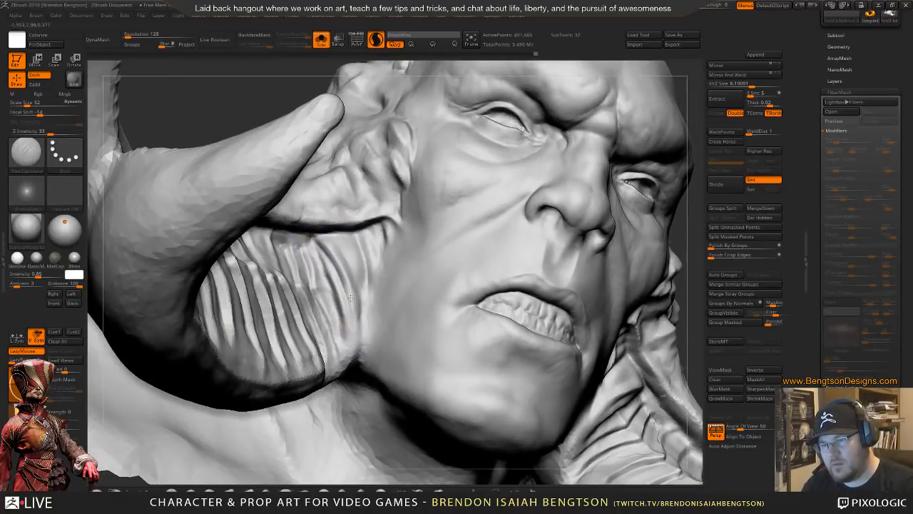
- Build up the ribs where the flap meets the cheek beside the mouth with the ClayBuildup brush at draw size 52
key("b")
key("c")
key("b")
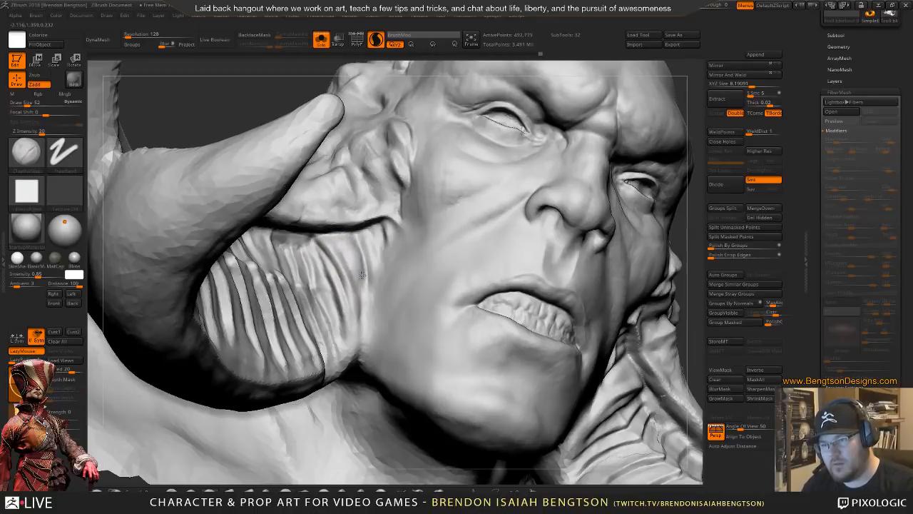
mouse_move(381, 253)
right_mouse_down()
mouse_move(380, 245)
mouse_move(369, 277)
mouse_move(366, 236)
mouse_move(359, 261)
mouse_move(377, 259)
right_mouse_up()
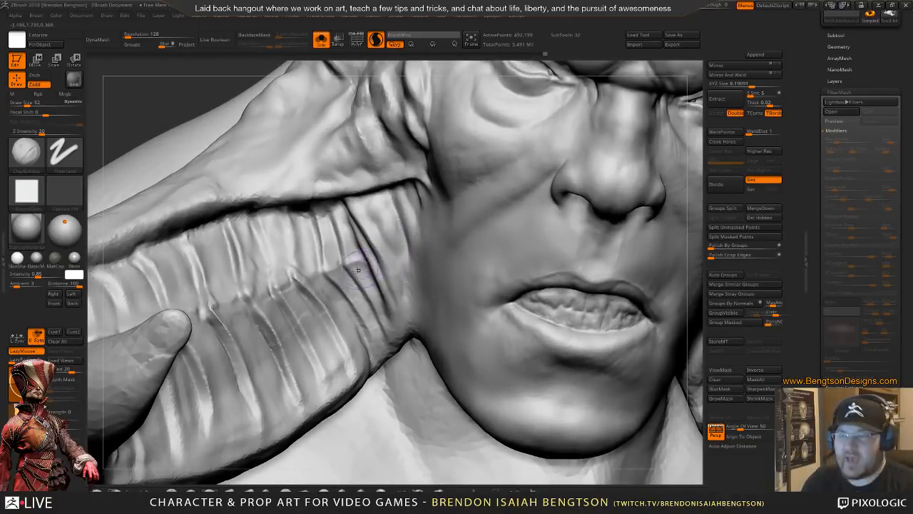
mouse_move(357, 261)
right_mouse_down()
mouse_move(356, 198)
mouse_move(377, 204)
right_mouse_up()
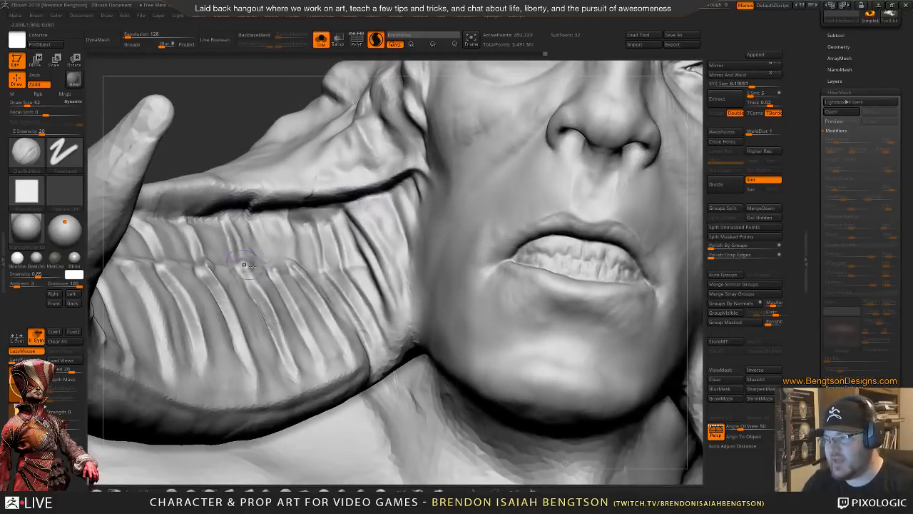
- Turn off LazyMouse and build up the flap's upper corner against the cheek with the ClayBuildup brush at draw size 27
left_click(23, 350)
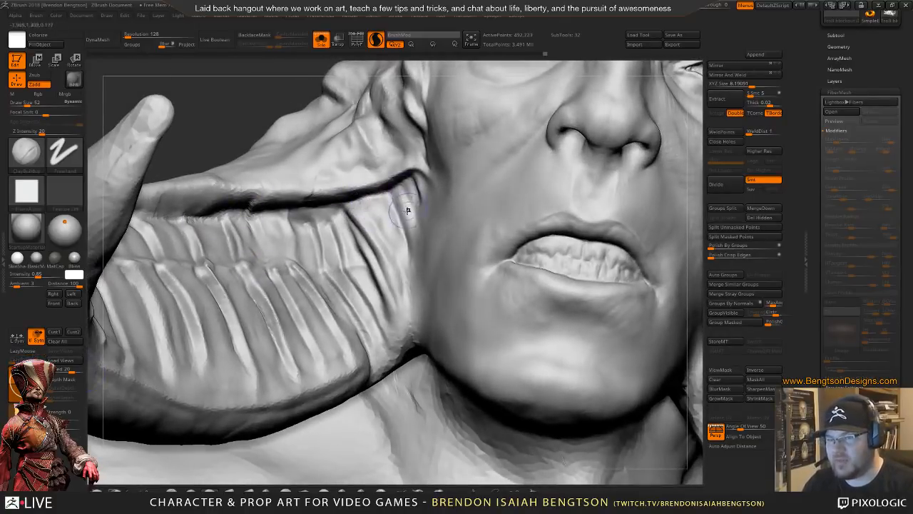
right_click_drag(401, 201, 385, 244)
key("space")
left_click_drag(416, 188, 407, 187)
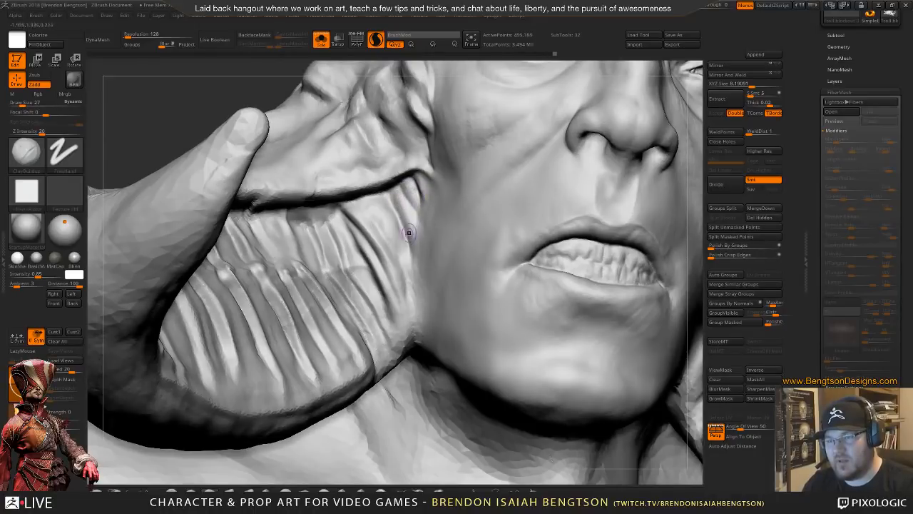
mouse_move(404, 228)
right_mouse_down()
mouse_move(392, 214)
mouse_move(428, 214)
mouse_move(417, 176)
right_mouse_up()
key("b")
key("d")
key("s")
key("b")
key("c")
key("b")
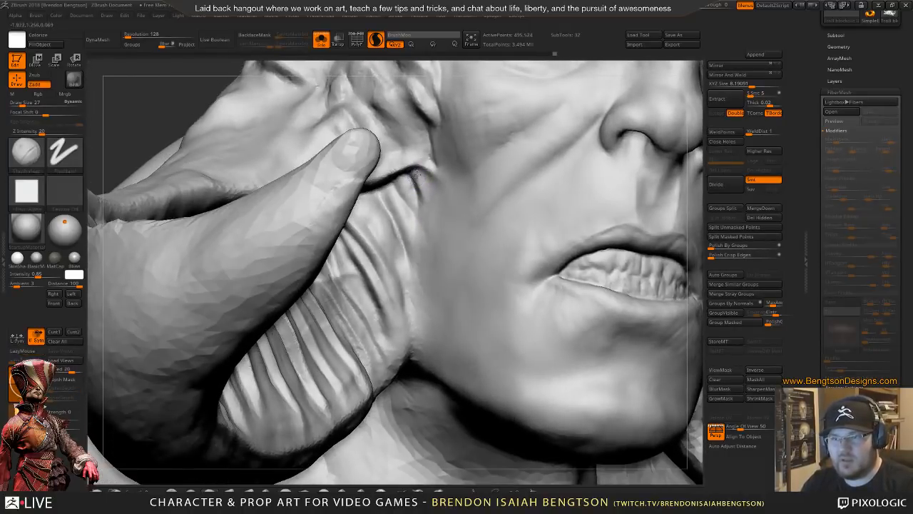
- Carve fine creases into the flap's upper corner beside the cheek with the DamStandard brush at draw size 27
key("b")
key("d")
key("s")
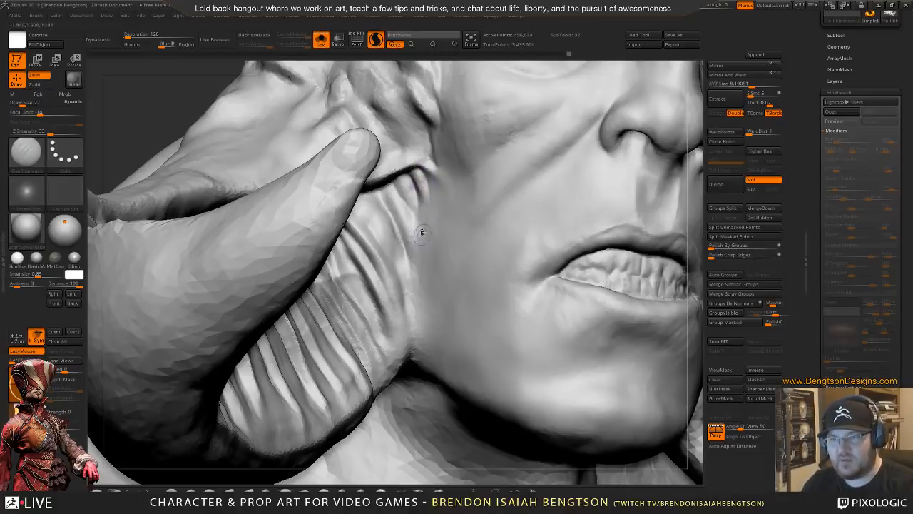
mouse_move(413, 266)
right_mouse_down()
mouse_move(441, 247)
mouse_move(406, 214)
mouse_move(449, 259)
mouse_move(432, 232)
mouse_move(399, 264)
mouse_move(410, 246)
mouse_move(408, 262)
right_mouse_up()
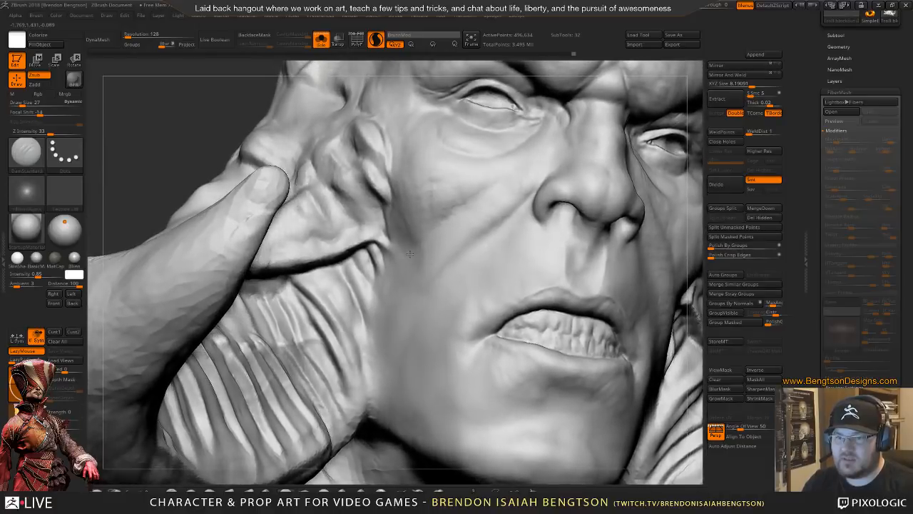
right_click_drag(408, 302, 406, 250)
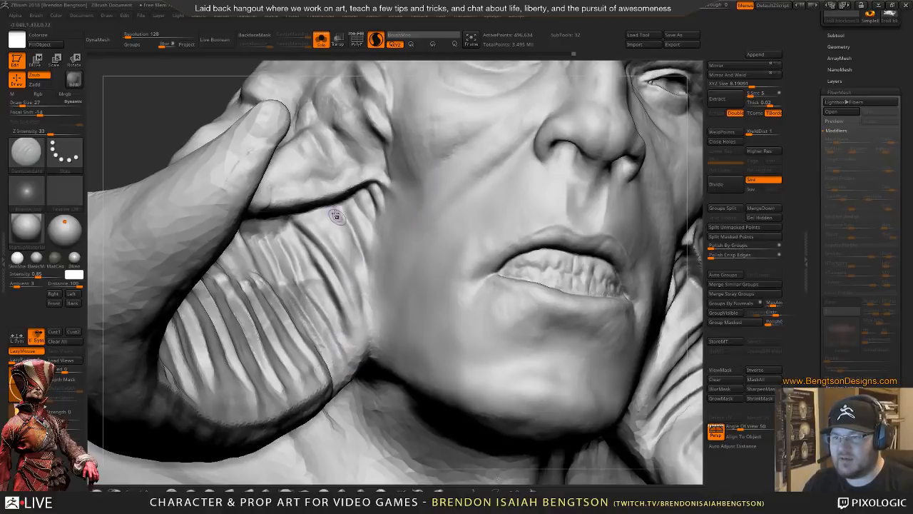
mouse_move(340, 235)
right_mouse_down()
mouse_move(374, 231)
mouse_move(369, 247)
mouse_move(358, 209)
mouse_move(353, 238)
mouse_move(365, 276)
mouse_move(390, 291)
mouse_move(356, 304)
right_mouse_up()
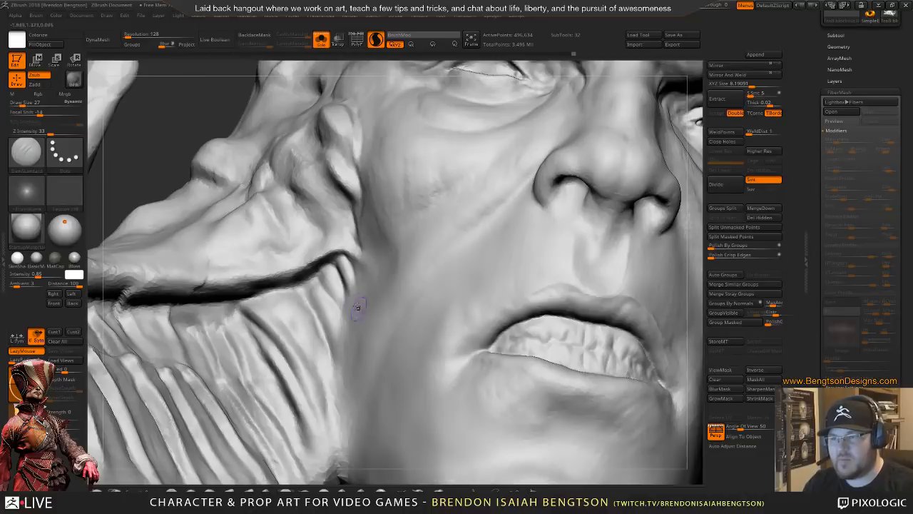
right_click_drag(332, 271, 447, 215)
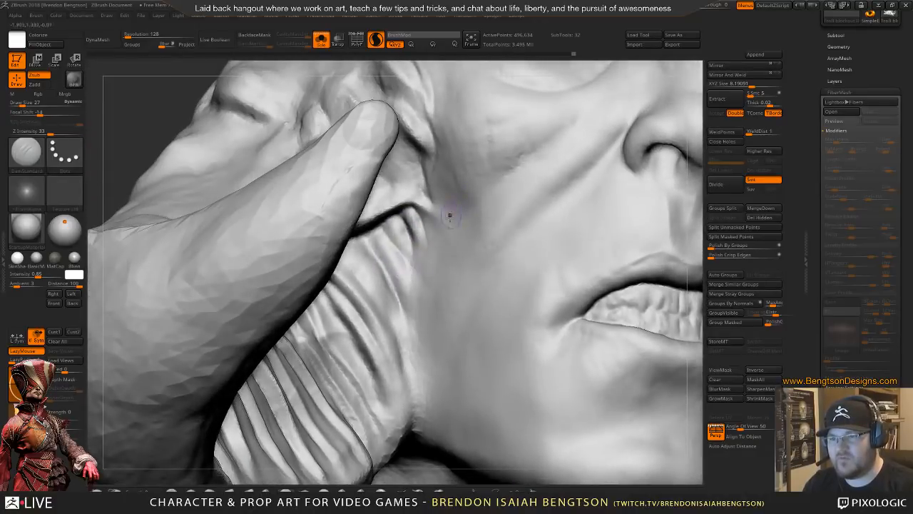
right_click_drag(395, 251, 433, 213)
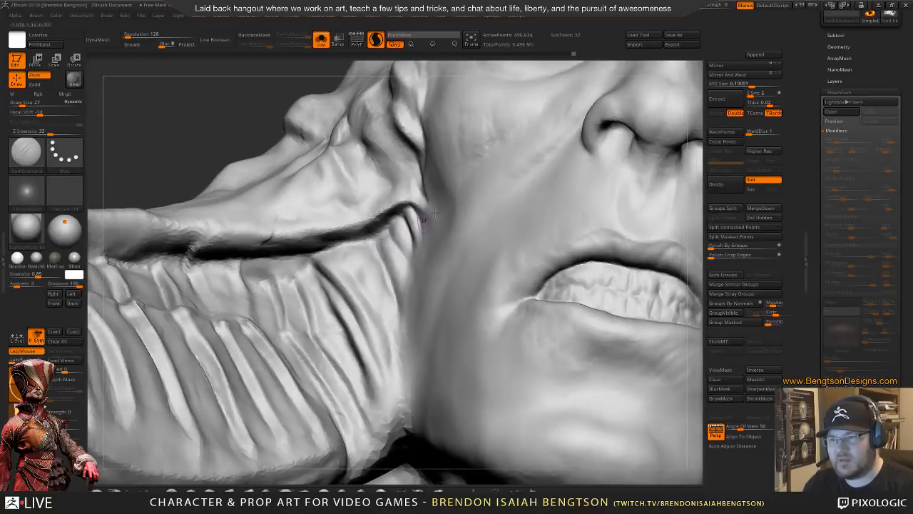
- Extend the rib grooves beside the cheek down to the jaw corner with DamStandard, raising the draw size to 55
mouse_move(380, 236)
left_mouse_down()
mouse_move(340, 246)
mouse_move(336, 286)
mouse_move(377, 373)
mouse_move(365, 358)
left_mouse_up()
right_click_drag(366, 359, 356, 305, "alt")
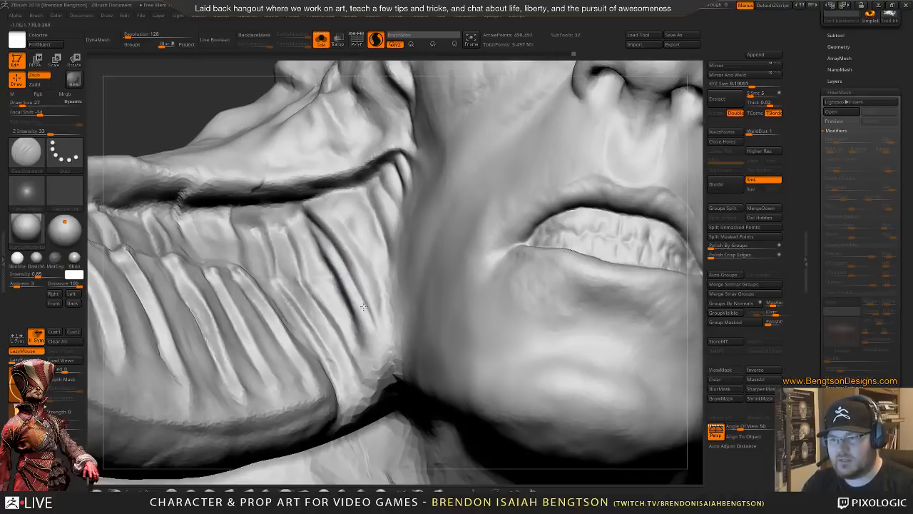
left_click_drag(363, 307, 378, 362)
key("space")
left_click_drag(369, 318, 377, 318)
left_click_drag(334, 257, 360, 334)
left_click_drag(352, 296, 378, 372)
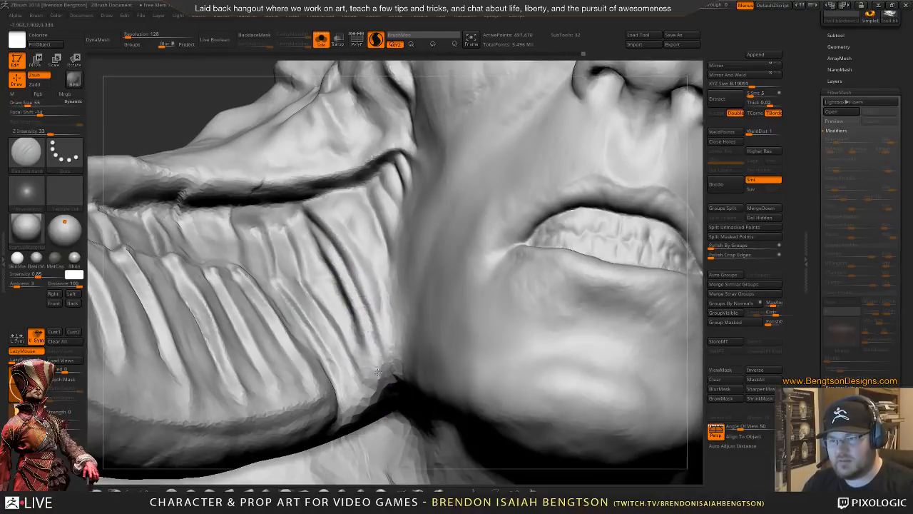
left_click_drag(354, 254, 383, 363)
left_click_drag(373, 321, 385, 366)
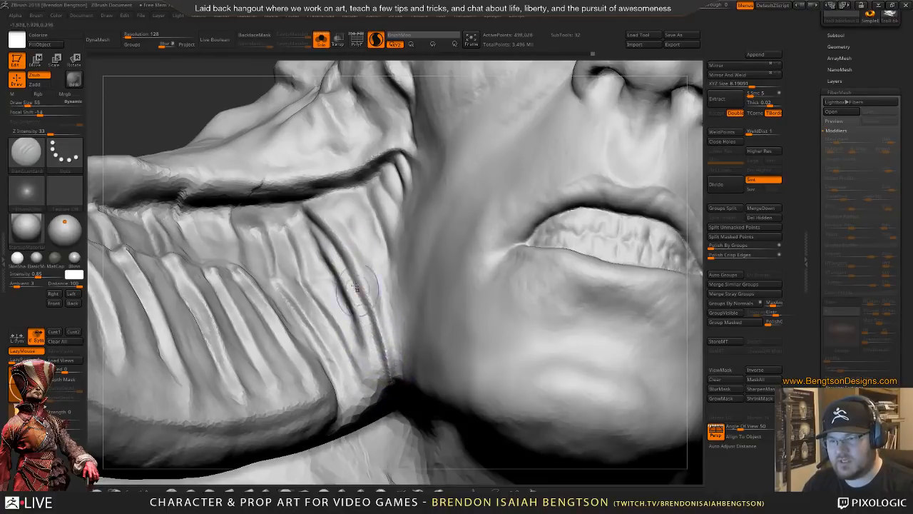
- Soften the surface between the cheek-side ribs and deepen their curved grooves with DamStandard at draw size 32
right_click_drag(356, 287, 360, 281)
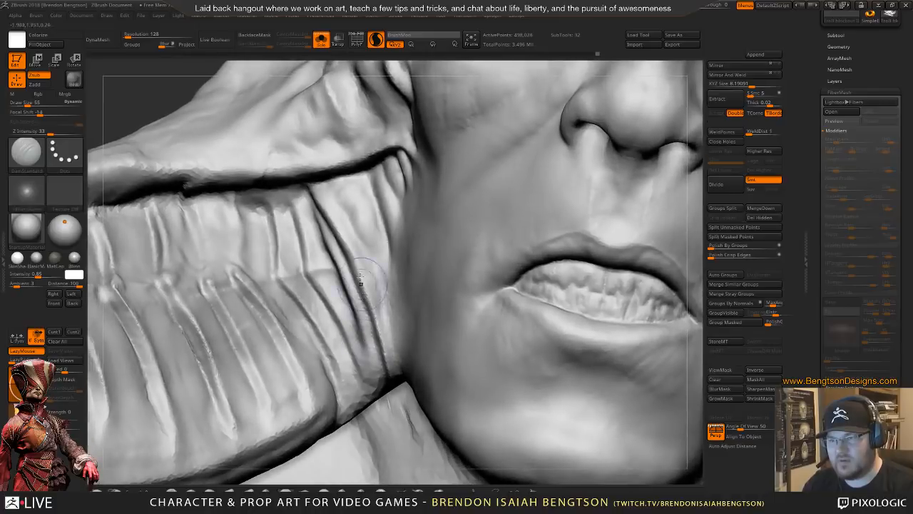
mouse_move(360, 282)
left_mouse_down()
mouse_move(335, 227)
mouse_move(354, 246)
left_mouse_up()
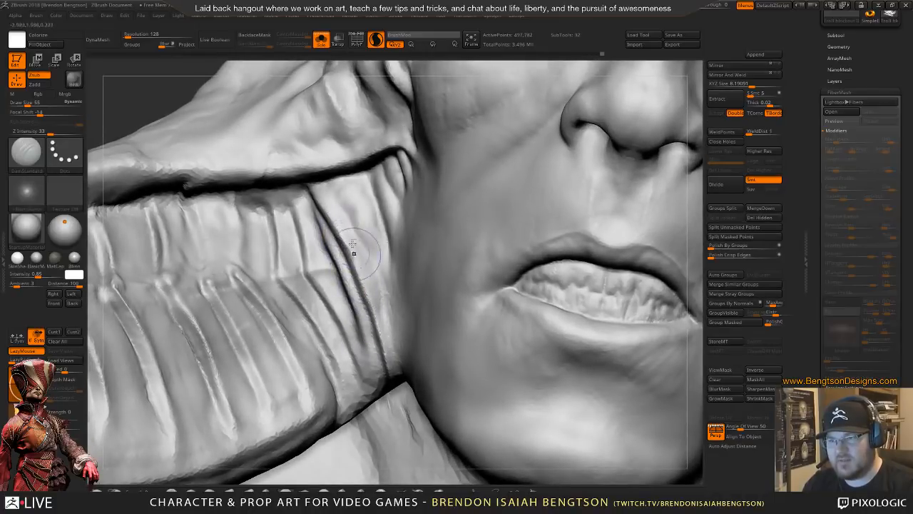
mouse_move(351, 241)
right_mouse_down()
mouse_move(342, 208)
mouse_move(324, 247)
right_mouse_up()
key("space")
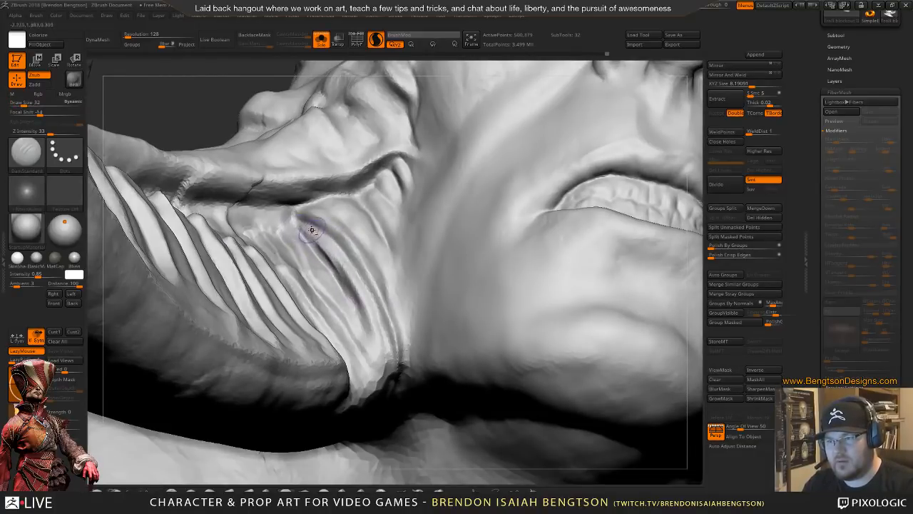
left_click_drag(352, 281, 375, 348)
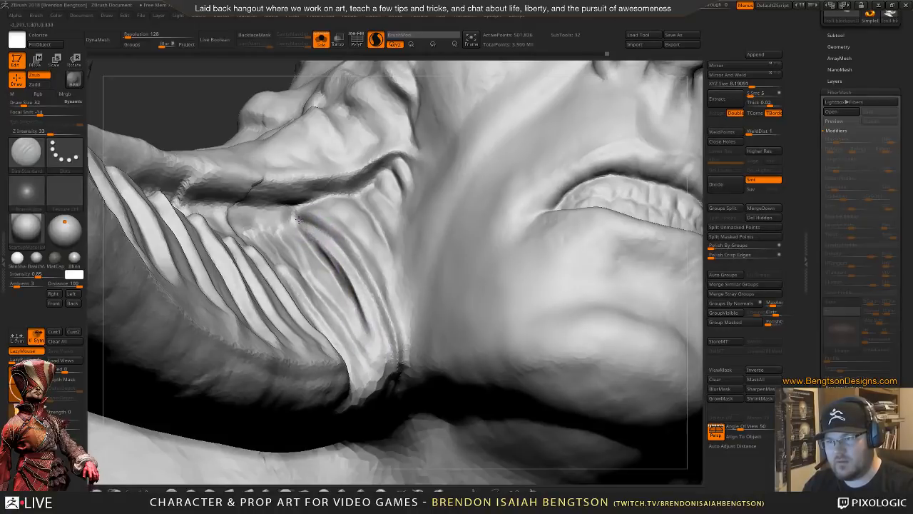
left_click_drag(330, 243, 373, 321)
mouse_move(311, 207)
right_mouse_down()
mouse_move(306, 240)
mouse_move(328, 244)
right_mouse_up()
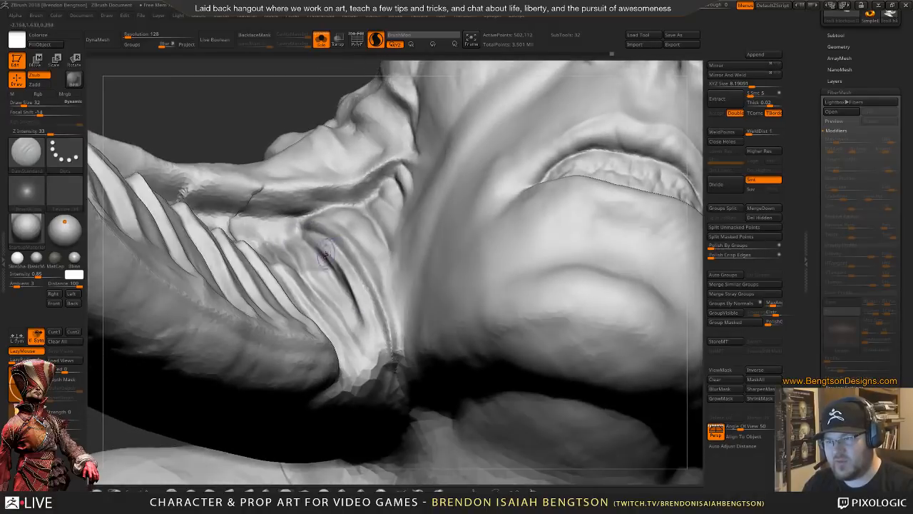
- Cut a sharp secondary groove between the cheek-side ribs and crease the flap's upper fold with DamStandard at draw size 32
key("b")
key("c")
key("l")
key("b")
key("d")
key("s")
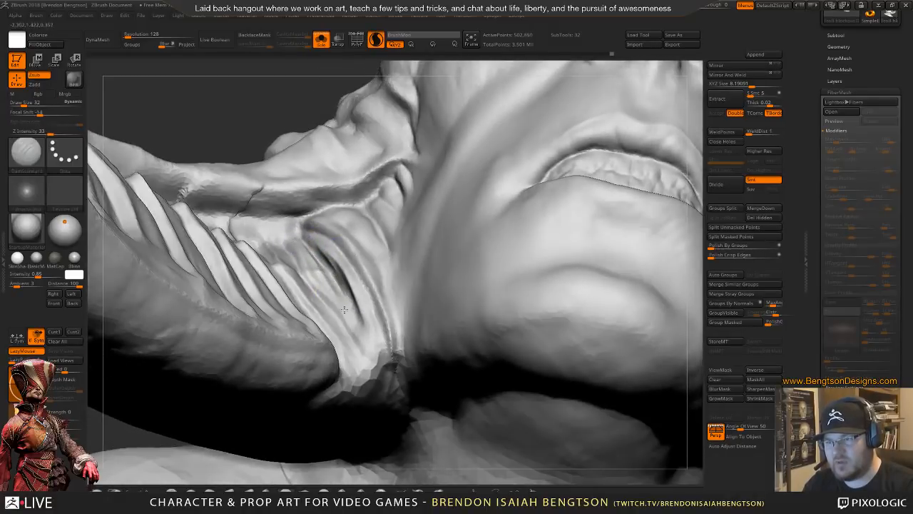
left_click_drag(344, 310, 315, 258)
mouse_move(343, 294)
left_mouse_down()
mouse_move(347, 326)
mouse_move(326, 285)
mouse_move(353, 318)
mouse_move(336, 278)
left_mouse_up()
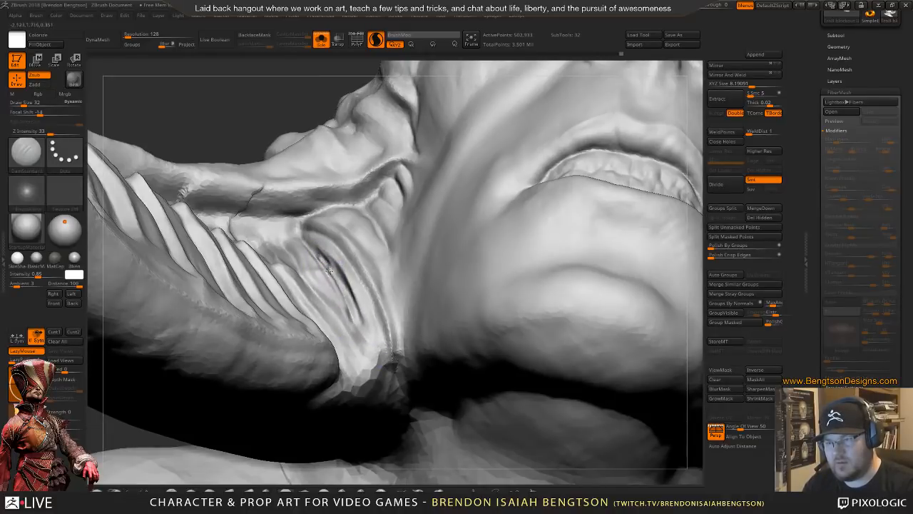
mouse_move(296, 227)
left_mouse_down()
mouse_move(335, 178)
mouse_move(362, 204)
left_mouse_up()
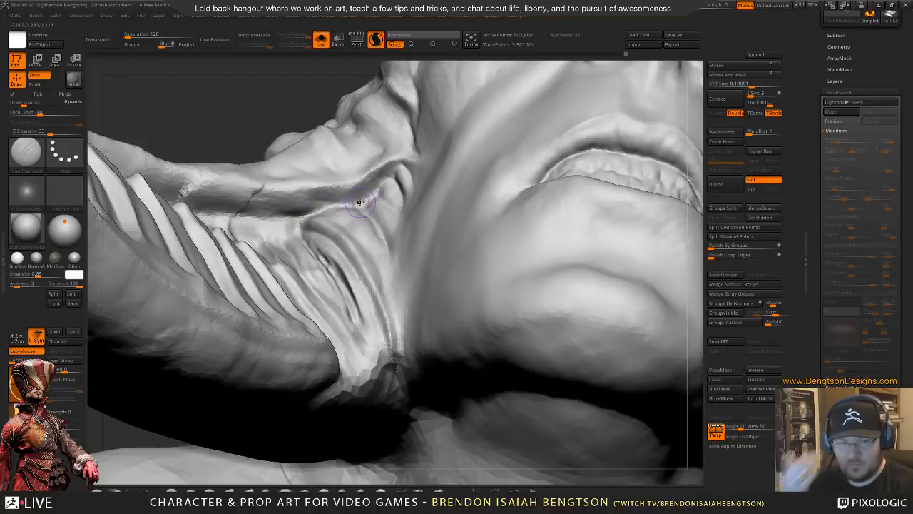
- Carve new rib grooves down from the flap's upper fold, farther out from the cheek, with DamStandard at draw size 32
mouse_move(373, 240)
right_mouse_down()
mouse_move(389, 249)
mouse_move(392, 218)
mouse_move(350, 269)
mouse_move(289, 170)
right_mouse_up()
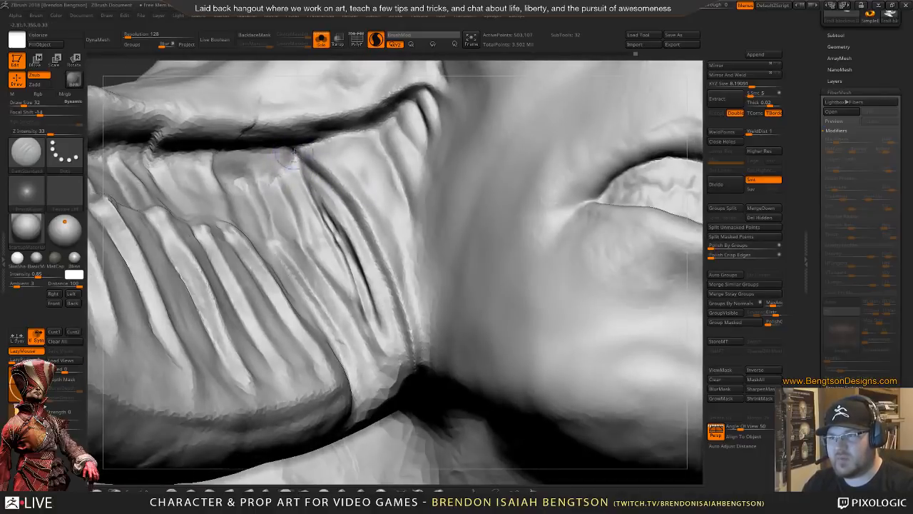
mouse_move(265, 167)
right_mouse_down()
mouse_move(322, 210)
mouse_move(329, 226)
right_mouse_up()
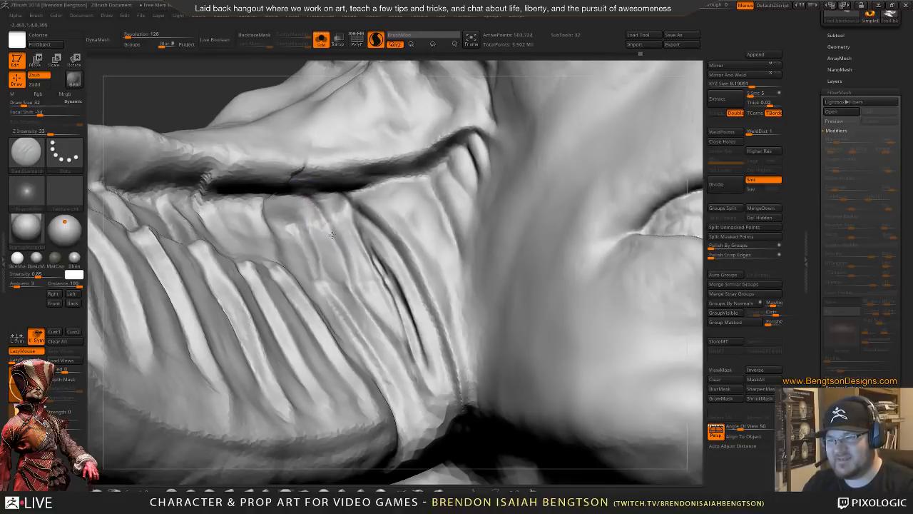
mouse_move(332, 234)
left_mouse_down()
mouse_move(313, 199)
mouse_move(347, 263)
left_mouse_up()
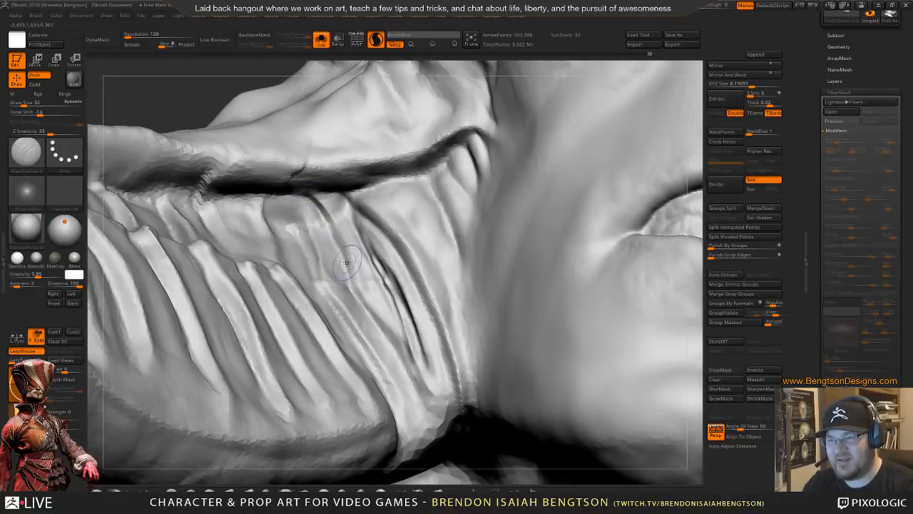
mouse_move(346, 262)
right_mouse_down()
mouse_move(363, 263)
mouse_move(369, 229)
right_mouse_up()
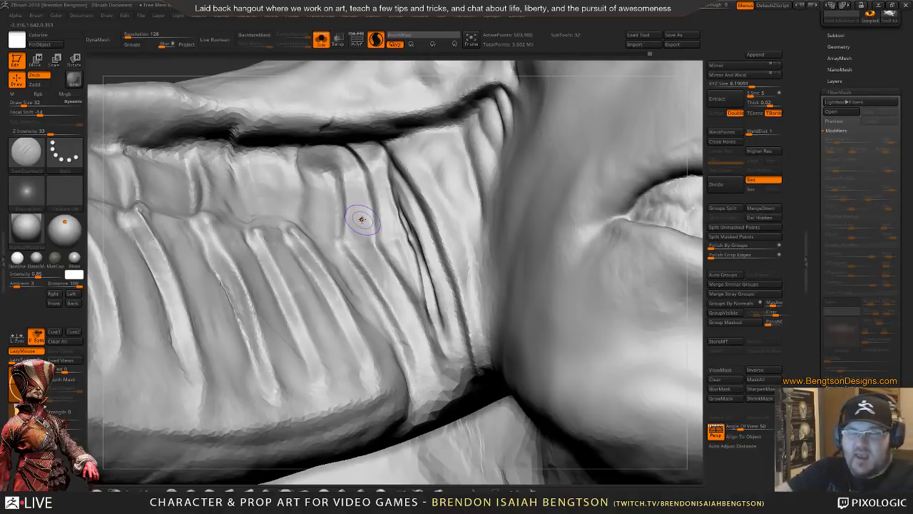
right_click_drag(399, 230, 409, 251)
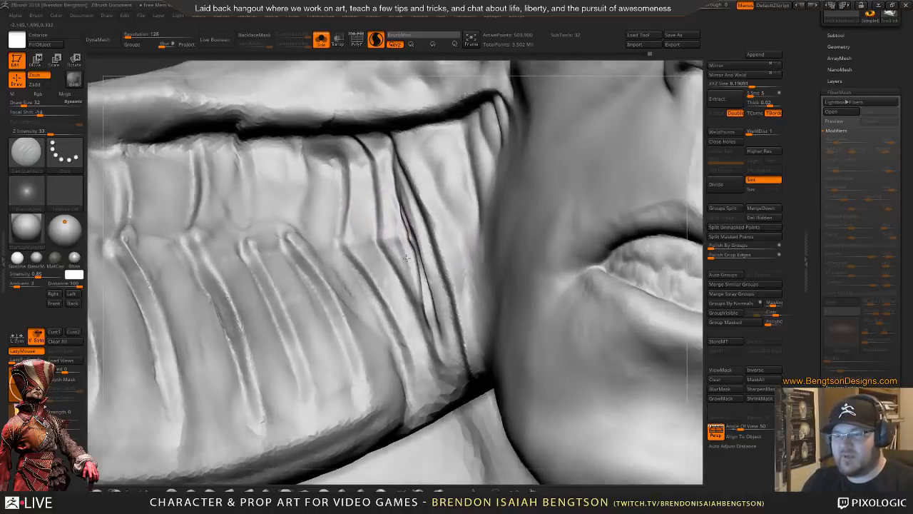
- Adjust the narrow cheek-side grooves with a small Move Topological brush, and even out the recess below the flap's upper rim at draw size 46
key("b")
key("m")
key("t")
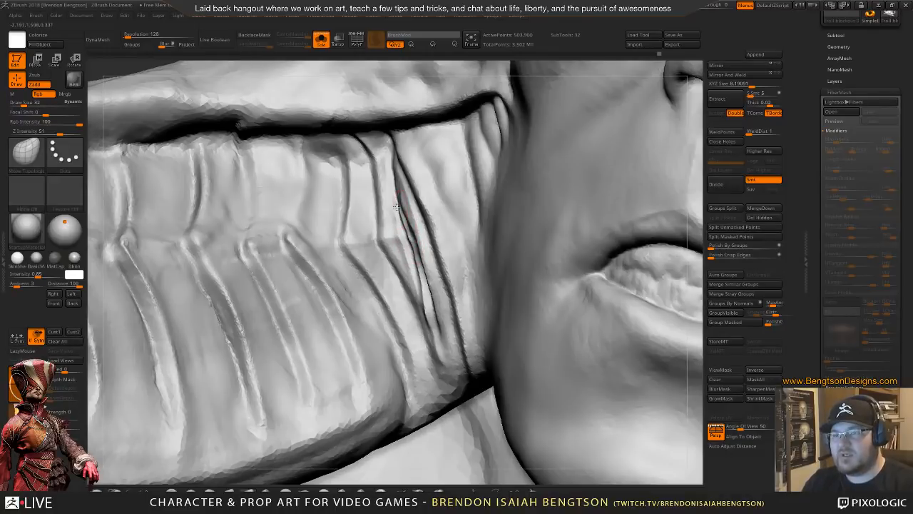
key("space")
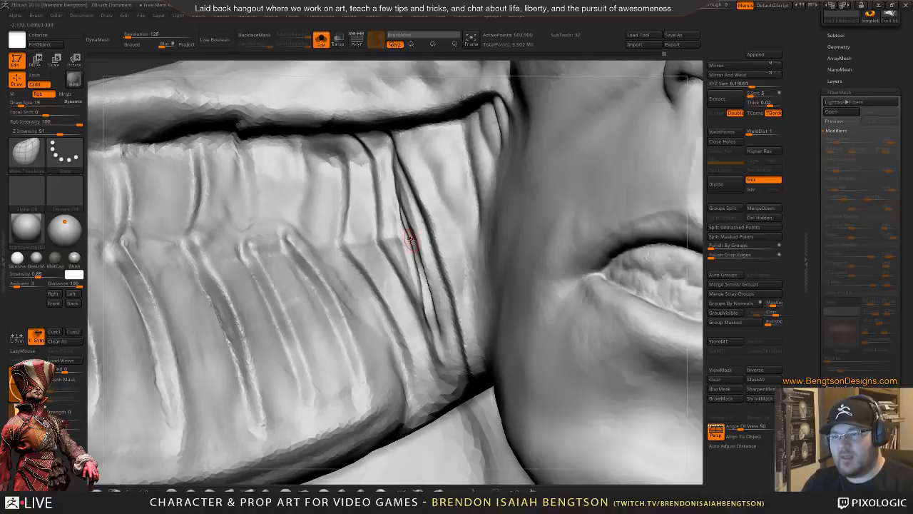
key("space")
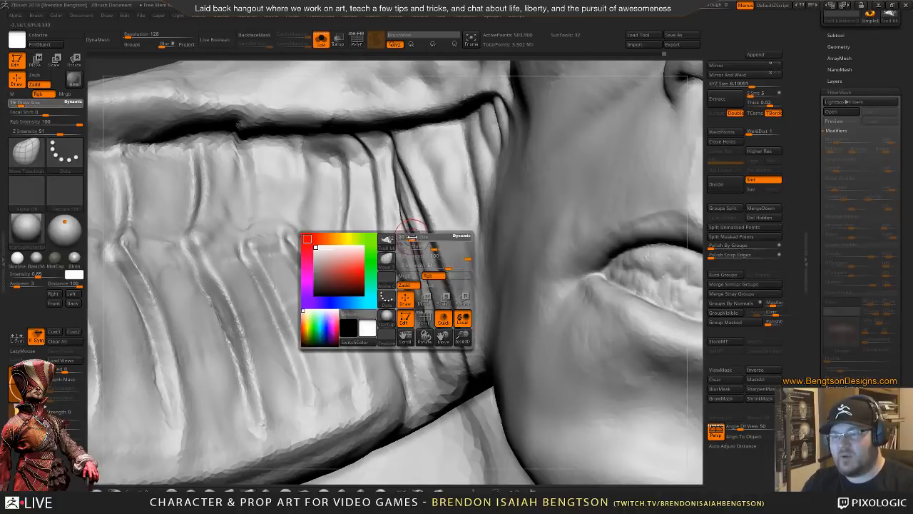
right_click_drag(402, 238, 402, 179)
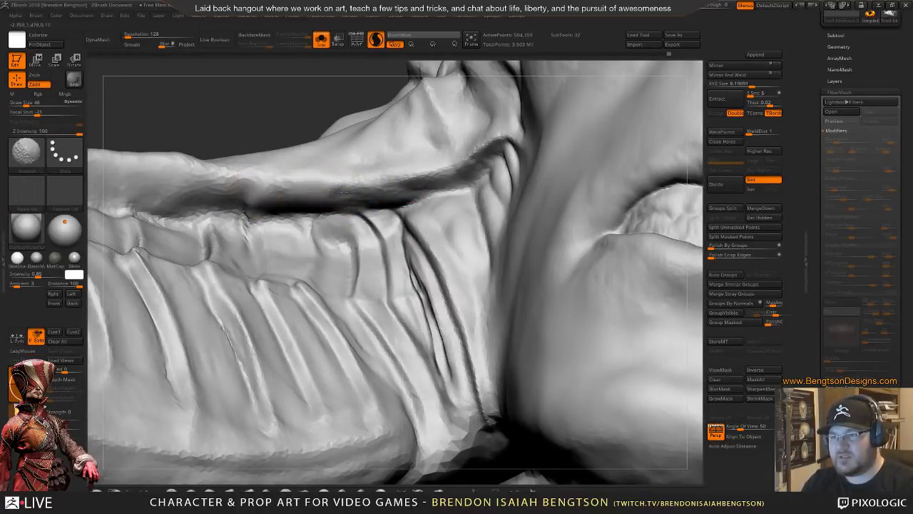
right_click_drag(341, 193, 251, 201)
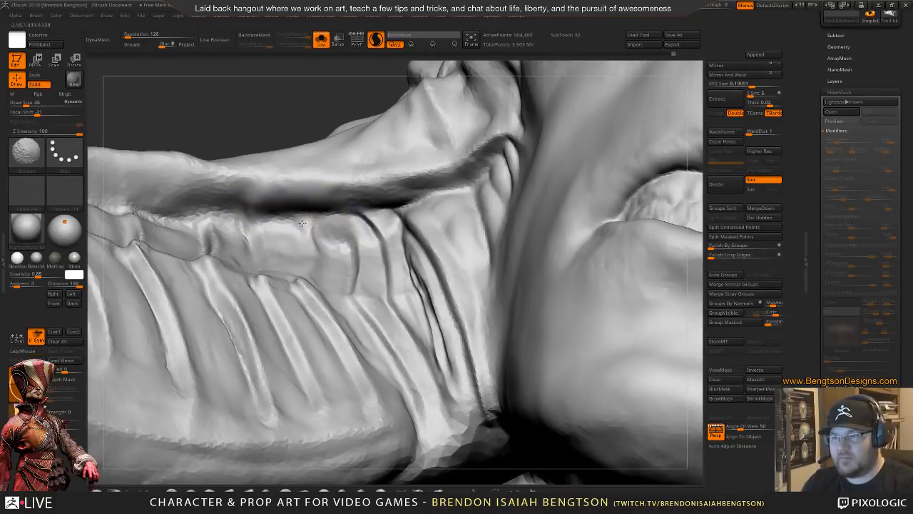
- Carve further rib grooves beneath the flap's upper rim with the DamStandard brush at draw size 34
key("space")
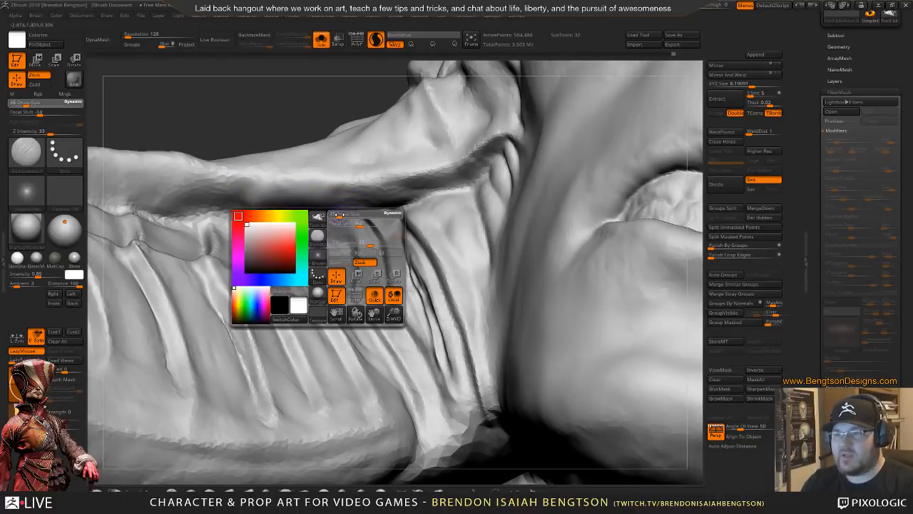
left_click_drag(341, 215, 342, 215)
right_click_drag(342, 215, 342, 227)
key("space")
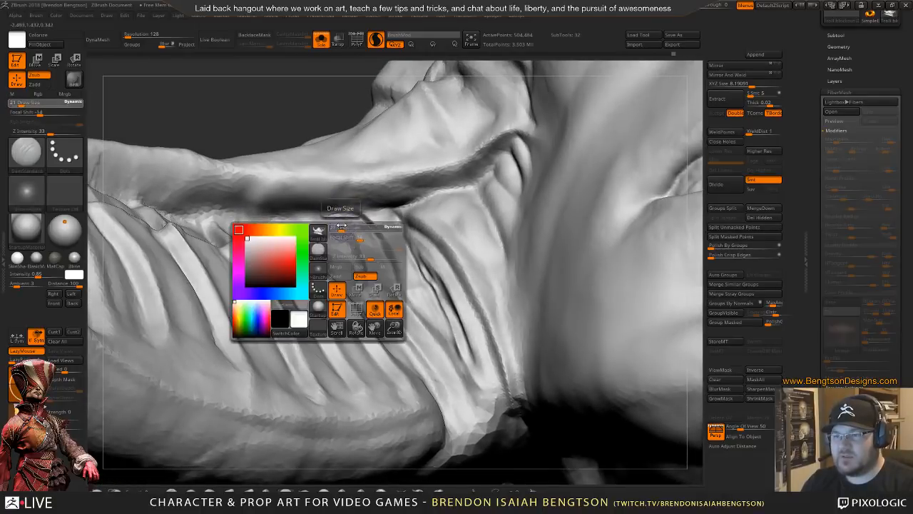
left_click_drag(343, 226, 350, 249)
right_click_drag(314, 214, 306, 301)
left_click_drag(317, 272, 310, 234)
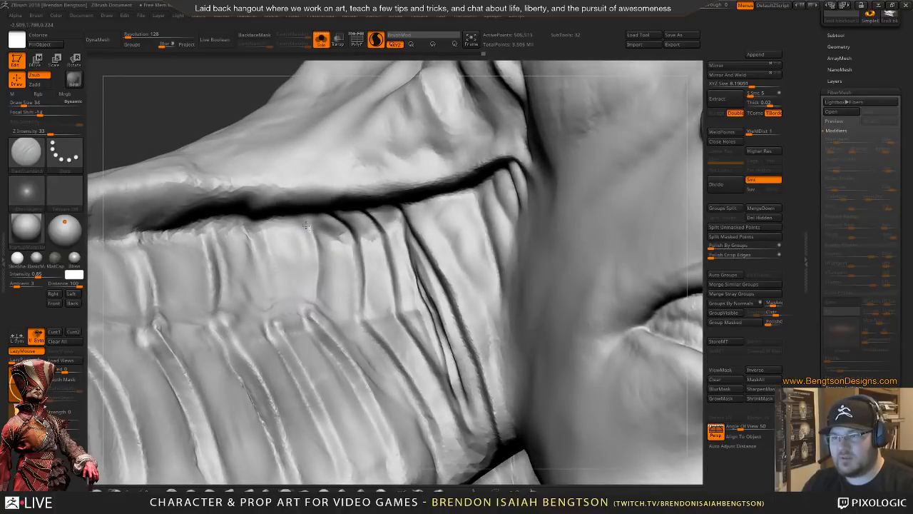
- Deepen the upper row of grooves on the ribbed side flap beside the face with the DamStandard brush
right_click_drag(299, 264, 277, 320)
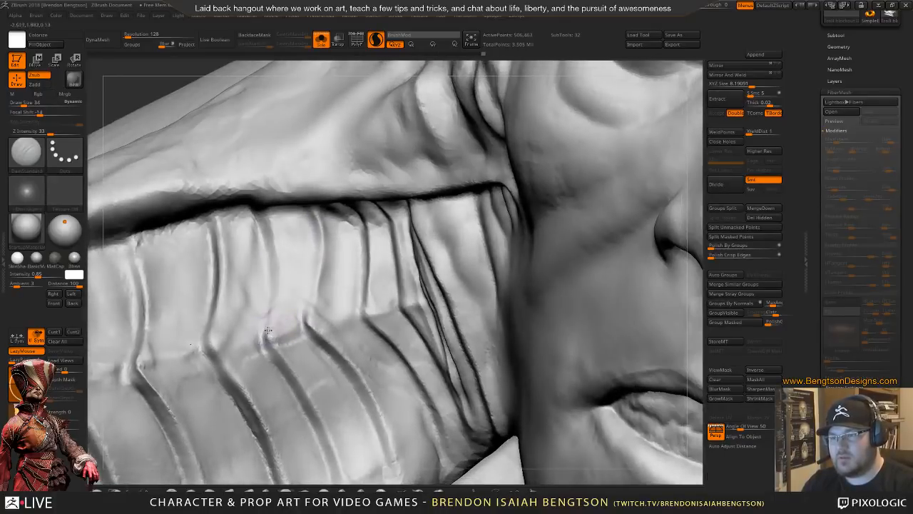
left_click_drag(274, 295, 268, 218)
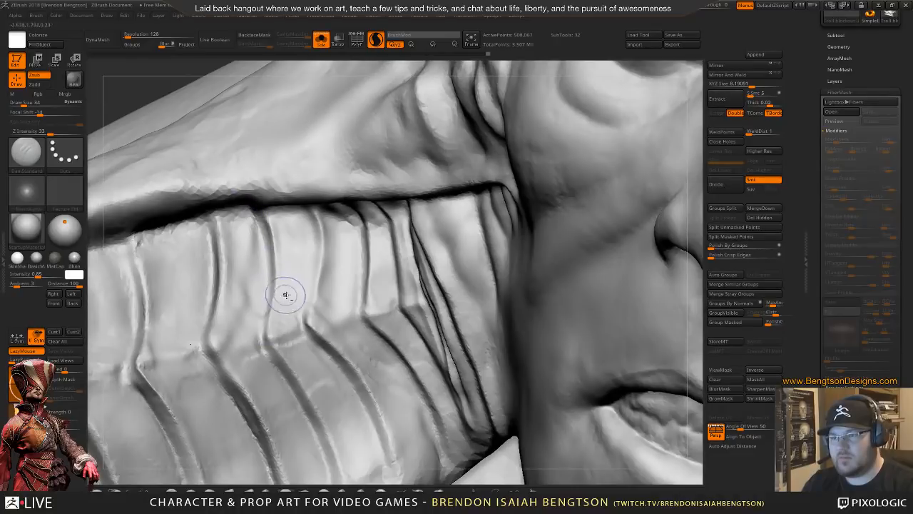
right_click_drag(285, 295, 337, 247)
left_click_drag(337, 248, 336, 209)
left_click_drag(332, 254, 336, 235)
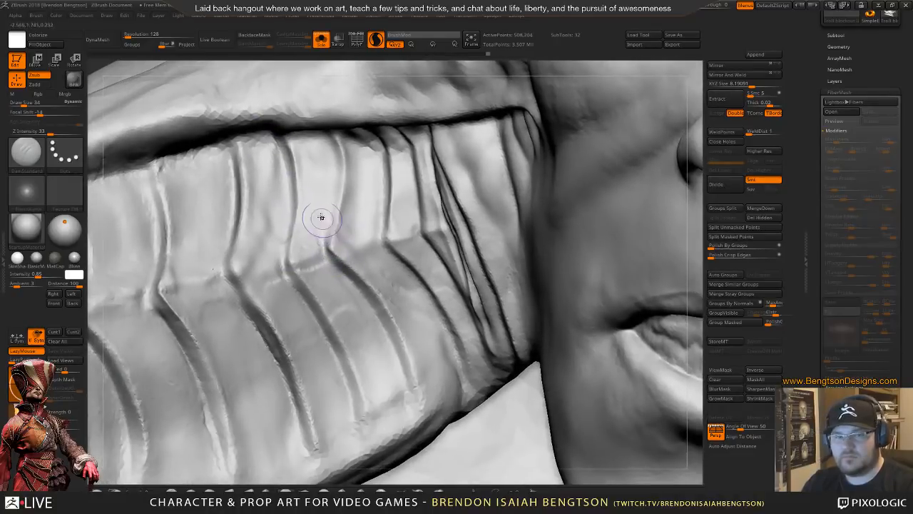
mouse_move(345, 281)
right_mouse_down("alt")
mouse_move(356, 242)
mouse_move(356, 256)
mouse_move(241, 224)
right_mouse_up("alt")
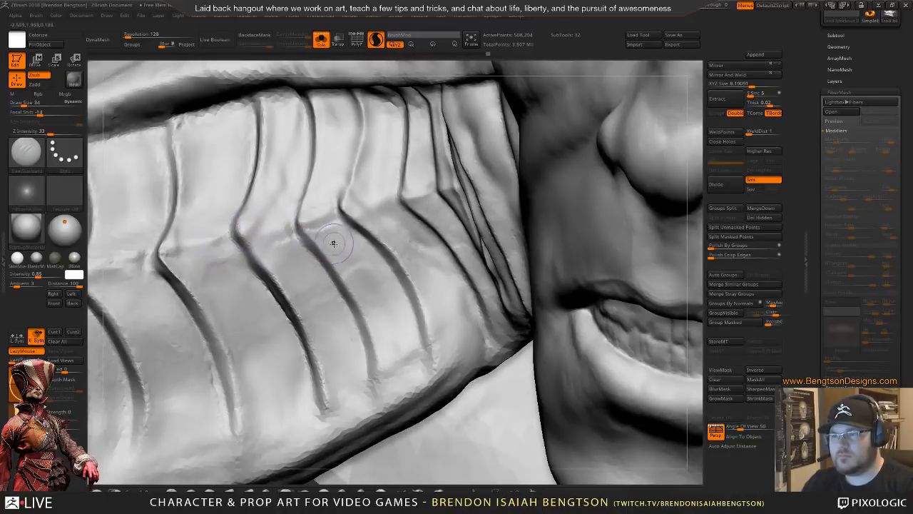
- Set the draw size to 25 and sharpen and smooth the groove bends along the middle ridge of the flap
key("space")
key("shift")
left_click_drag(329, 226, 329, 235)
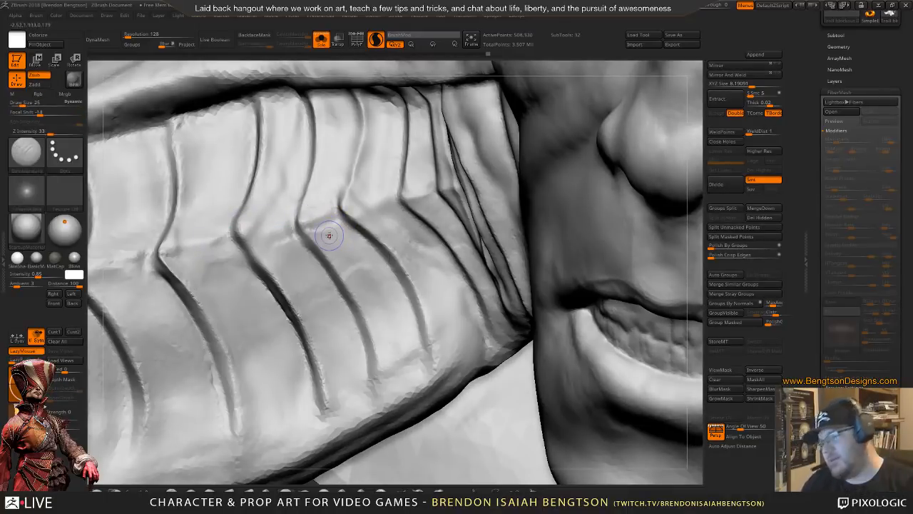
key("shift")
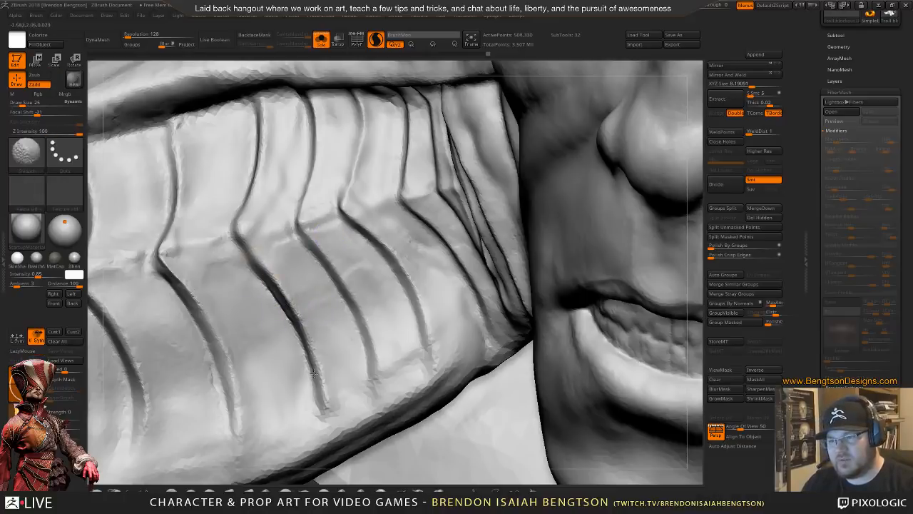
mouse_move(286, 181)
right_mouse_down("alt")
mouse_move(311, 265)
mouse_move(309, 253)
right_mouse_up("alt")
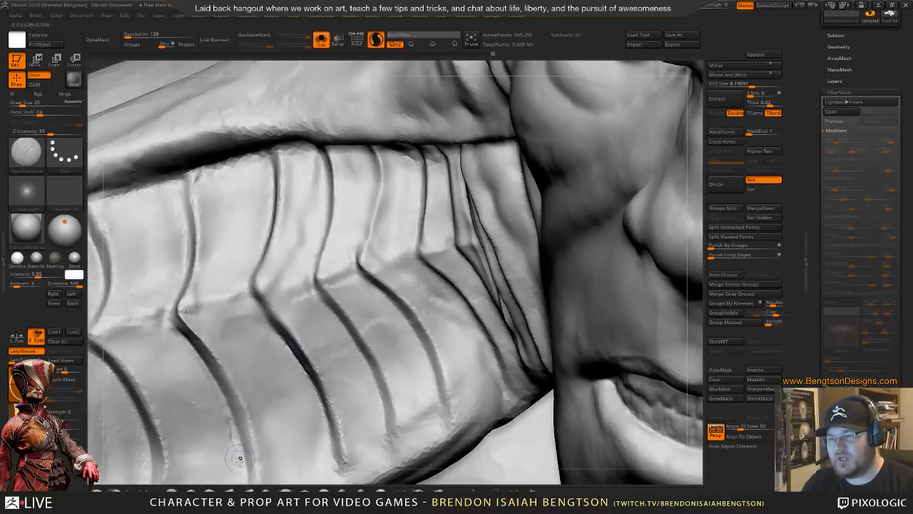
- Build up small raised bumps beside the groove bends on the flap's middle ridge with the ClayBuildup brush
key("b")
key("c")
key("b")
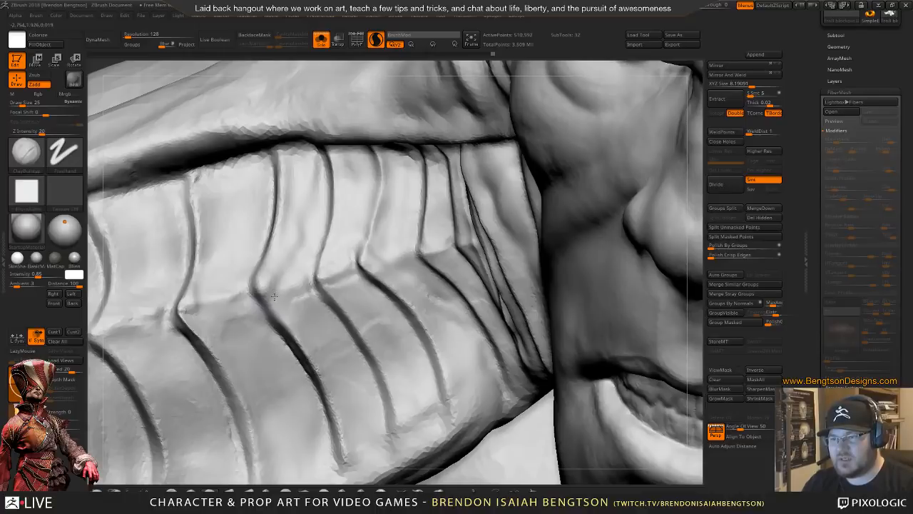
mouse_move(283, 315)
left_mouse_down()
mouse_move(271, 297)
mouse_move(276, 262)
left_mouse_up()
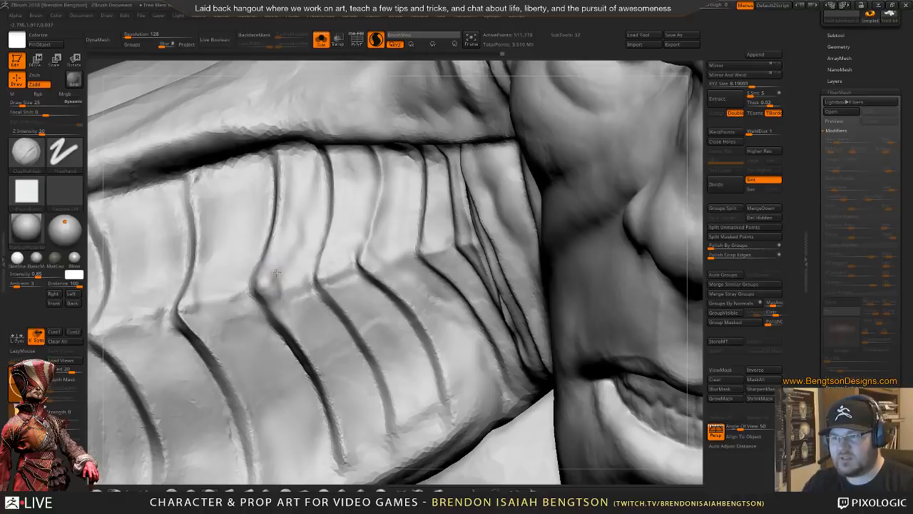
right_click_drag(284, 275, 306, 281)
mouse_move(324, 274)
left_mouse_down()
mouse_move(328, 287)
mouse_move(330, 279)
mouse_move(338, 286)
mouse_move(322, 261)
left_mouse_up()
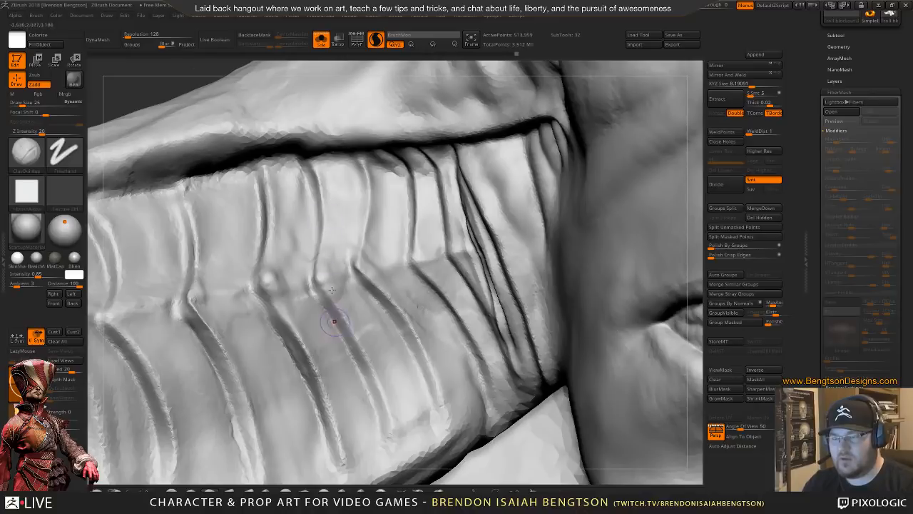
- Set the draw size to 21 and build up the ridge beside the groove bends nearer the face
key("f")
left_click_drag(318, 203, 359, 242)
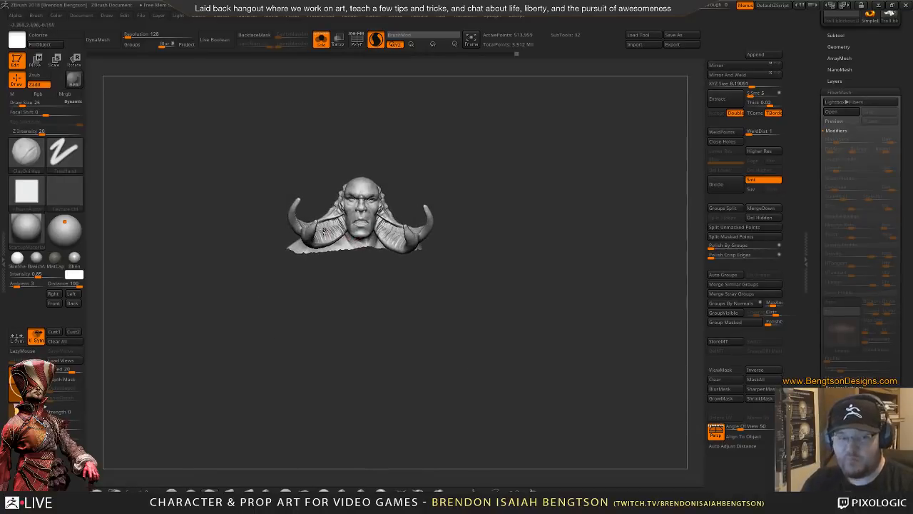
right_click_drag(320, 236, 403, 198, "ctrl")
right_click(403, 197)
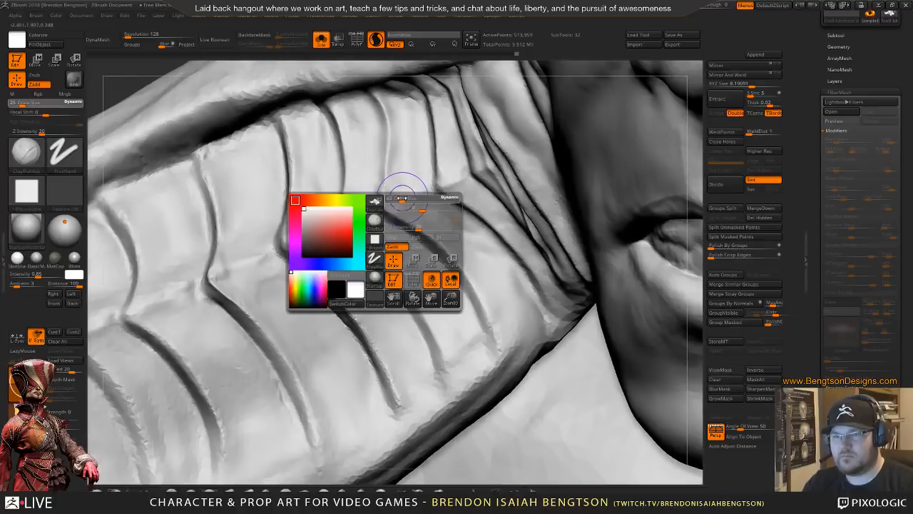
left_click_drag(401, 198, 397, 197)
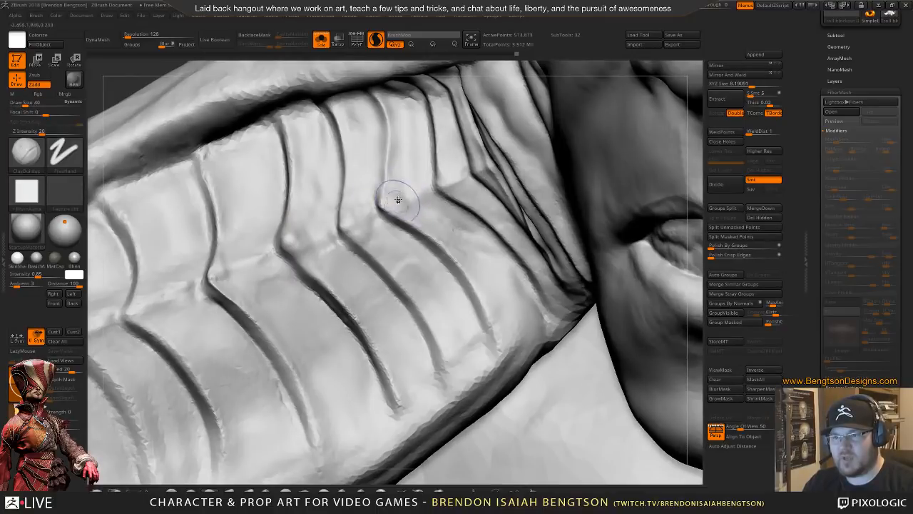
right_click(398, 200)
left_click_drag(395, 209, 430, 229)
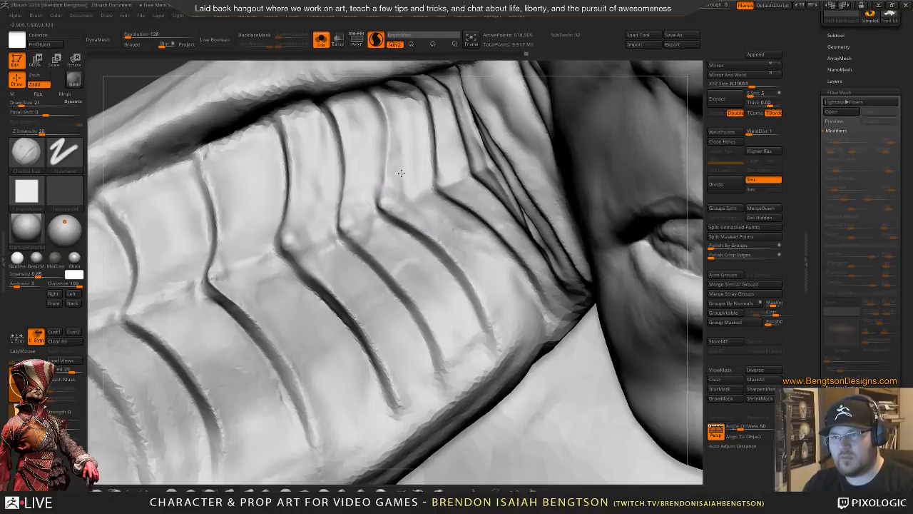
- Smooth the built-up ribs and recut the lower row of grooves on the flap with the DamStandard brush
mouse_move(377, 142)
left_mouse_down("shift")
mouse_move(363, 105)
mouse_move(380, 150)
mouse_move(370, 211)
mouse_move(347, 93)
mouse_move(371, 147)
mouse_move(402, 100)
mouse_move(419, 242)
mouse_move(390, 225)
mouse_move(467, 310)
mouse_move(441, 262)
mouse_move(481, 332)
mouse_move(356, 278)
mouse_move(358, 259)
mouse_move(428, 356)
left_mouse_up("shift")
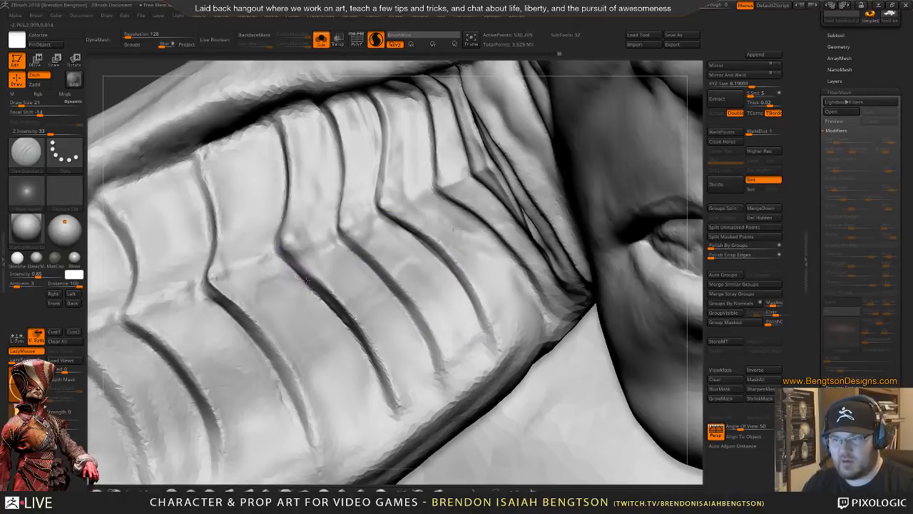
left_click_drag(305, 280, 369, 366, "shift")
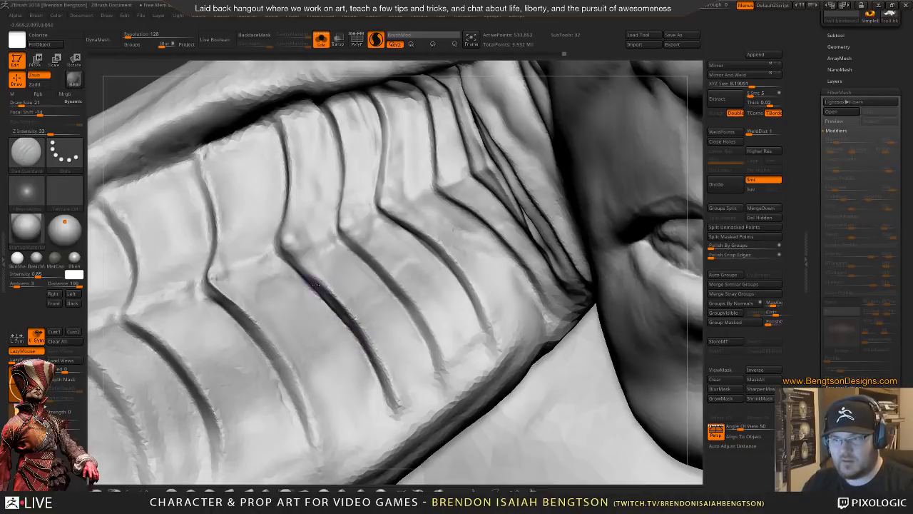
mouse_move(317, 283)
right_mouse_down()
mouse_move(385, 279)
mouse_move(335, 275)
right_mouse_up()
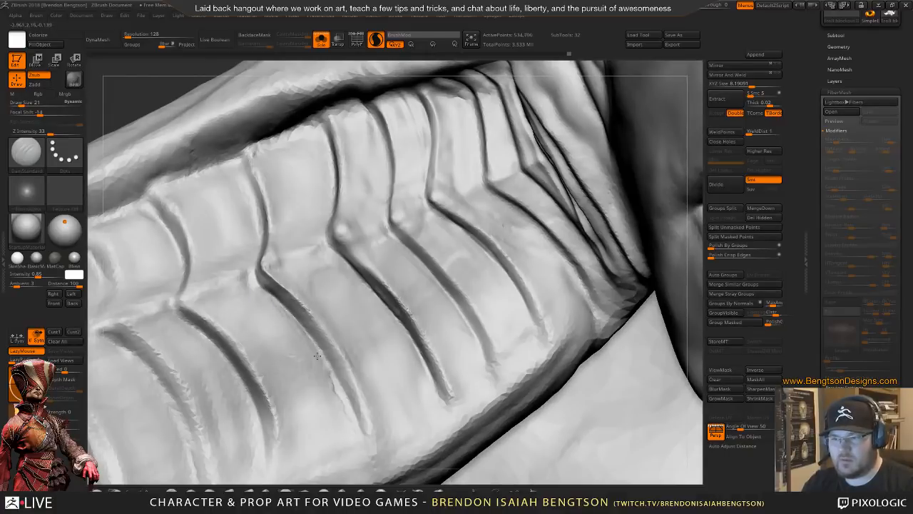
left_click_drag(278, 273, 364, 435)
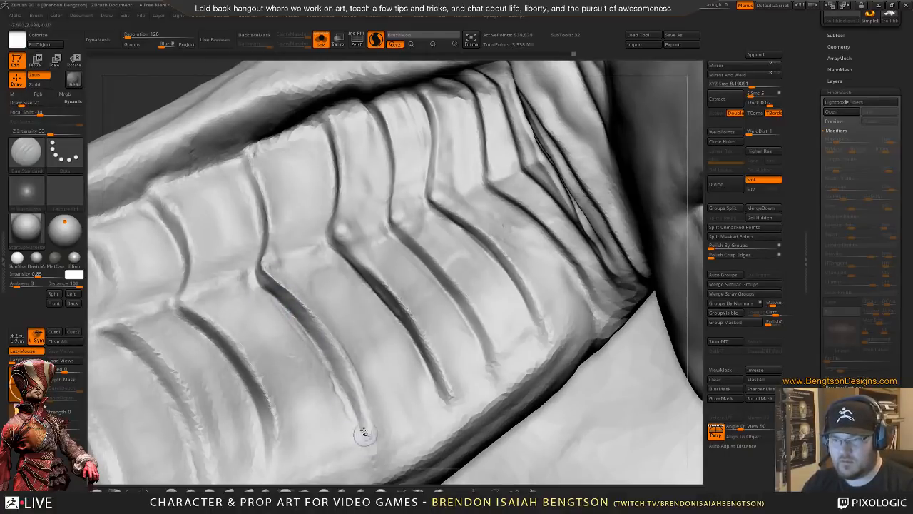
left_click_drag(312, 271, 402, 388)
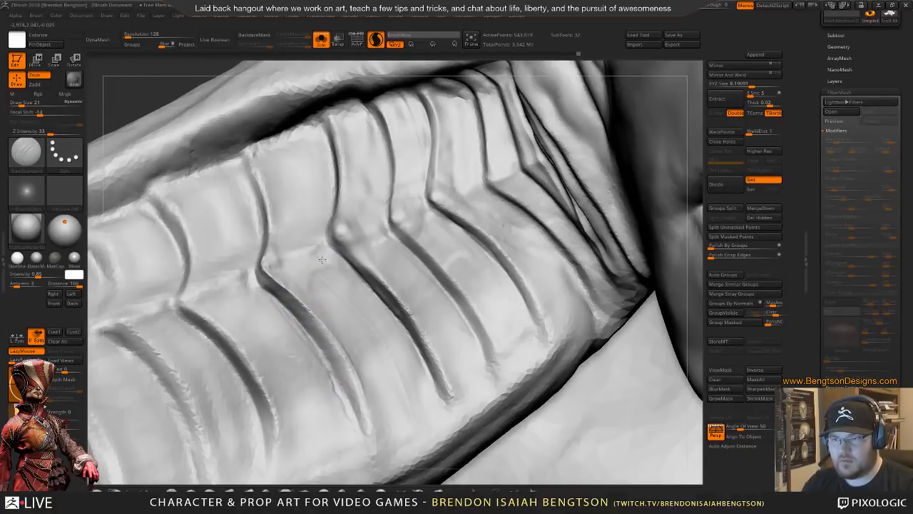
left_click_drag(320, 259, 407, 363)
left_click_drag(350, 272, 386, 305)
- Deepen the upper-row groove midway along the flap, starting at the crease under the flap's upper rim
right_click_drag(385, 306, 287, 206)
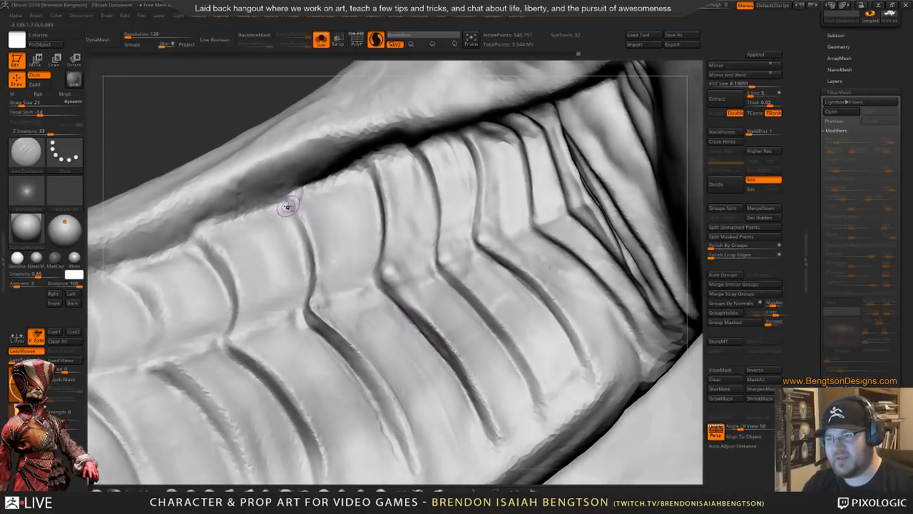
left_click_drag(283, 207, 299, 264)
right_click_drag(300, 264, 291, 227)
mouse_move(292, 234)
left_mouse_down()
mouse_move(304, 292)
mouse_move(304, 261)
left_mouse_up()
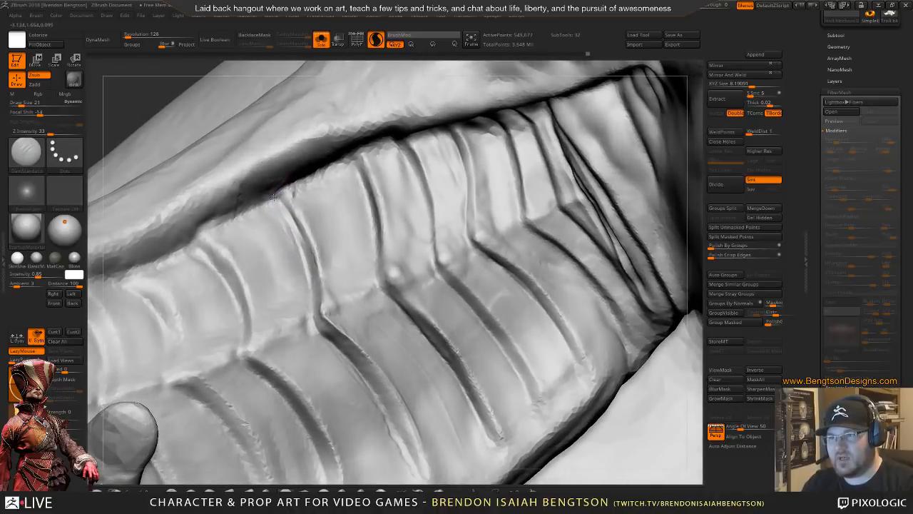
- Check the whole head, then deepen the lower and upper grooves toward the flap's outer end with the DamStandard brush
right_click_drag(387, 356, 385, 257, "alt")
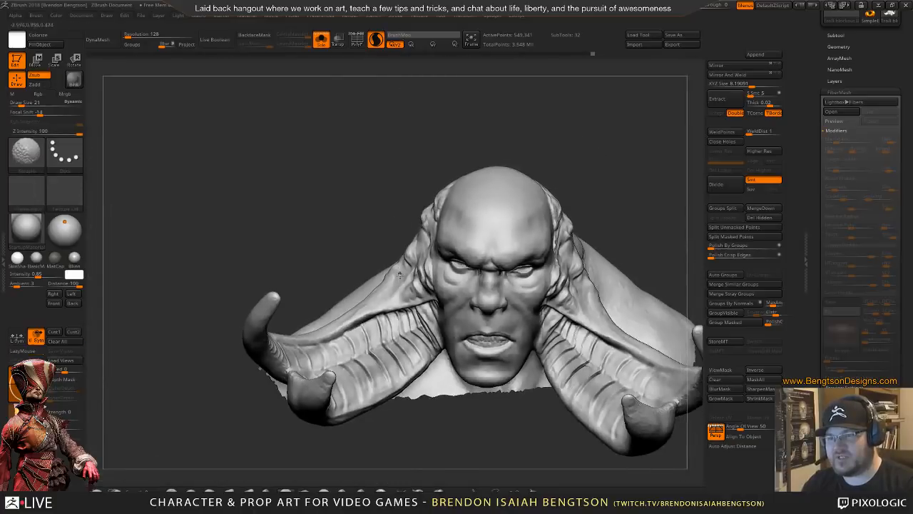
mouse_move(442, 314)
right_mouse_down()
mouse_move(461, 327)
mouse_move(391, 225)
right_mouse_up()
mouse_move(441, 118)
right_mouse_down()
mouse_move(426, 137)
mouse_move(376, 131)
right_mouse_up()
mouse_move(488, 257)
right_mouse_down()
mouse_move(342, 271)
mouse_move(414, 269)
mouse_move(401, 273)
right_mouse_up()
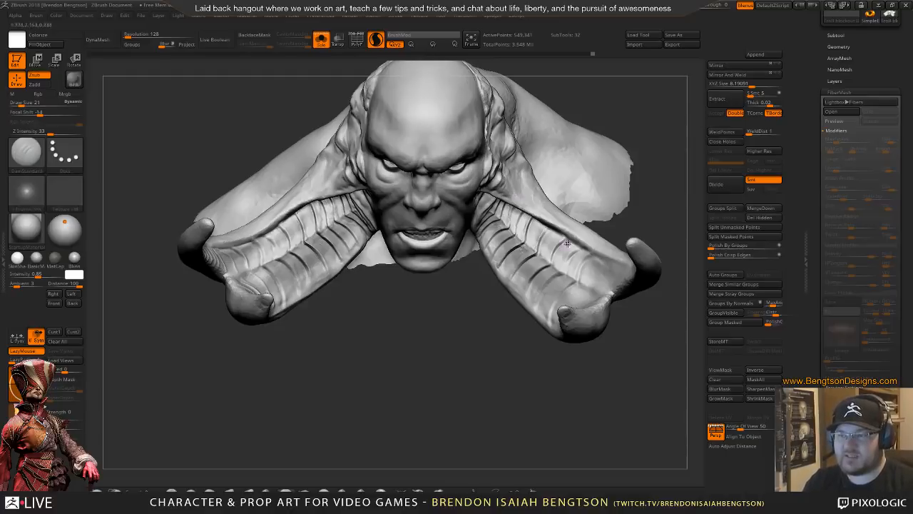
left_click_drag(657, 178, 562, 260)
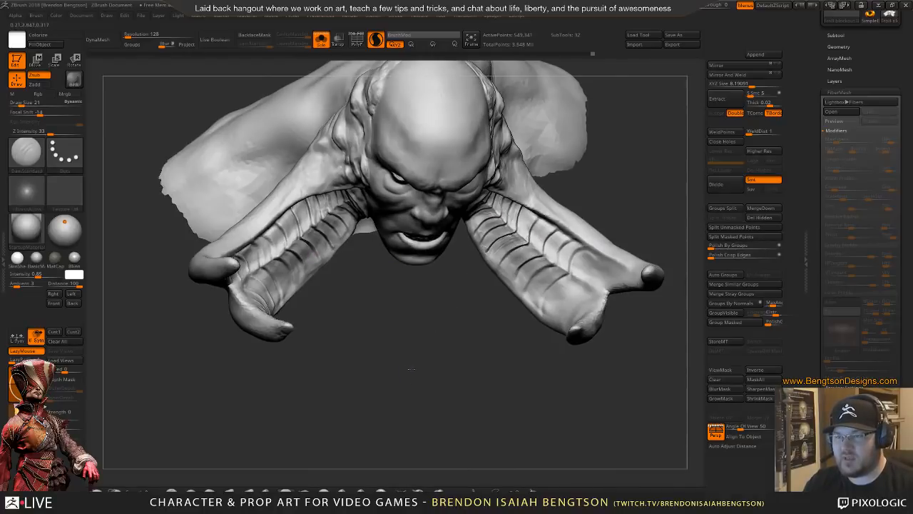
left_click_drag(411, 369, 342, 173)
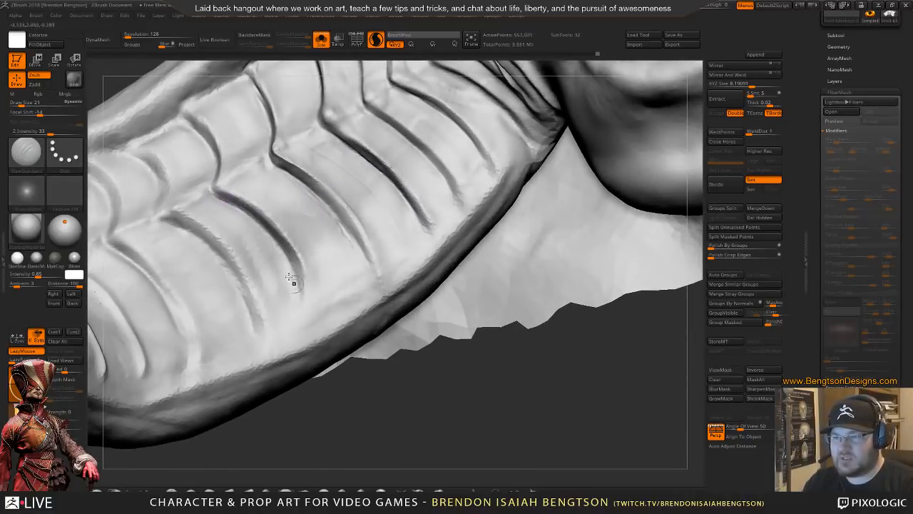
left_click_drag(276, 239, 299, 288)
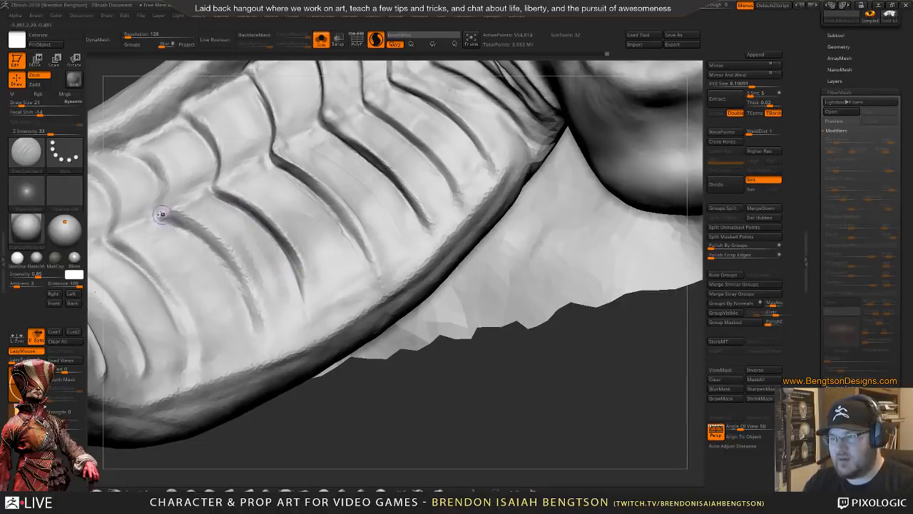
left_click_drag(161, 212, 228, 278)
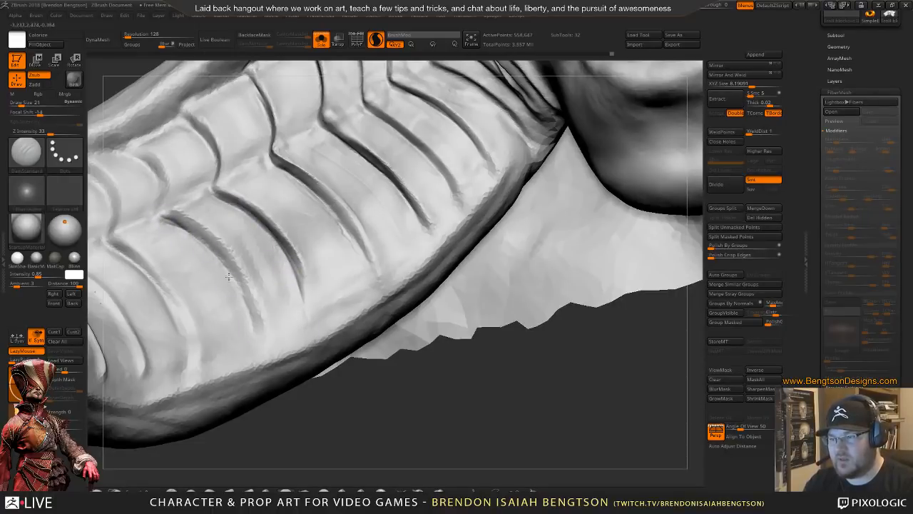
left_click_drag(174, 208, 240, 278)
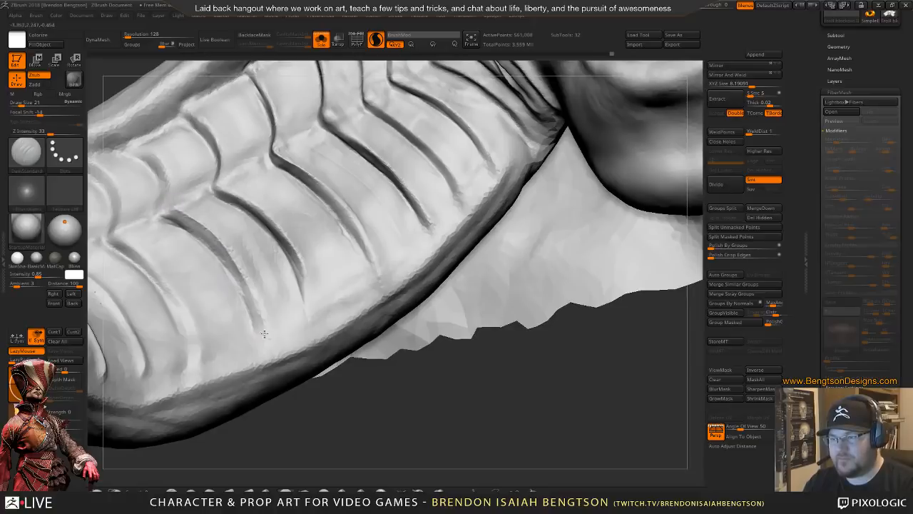
right_click_drag(191, 215, 241, 276)
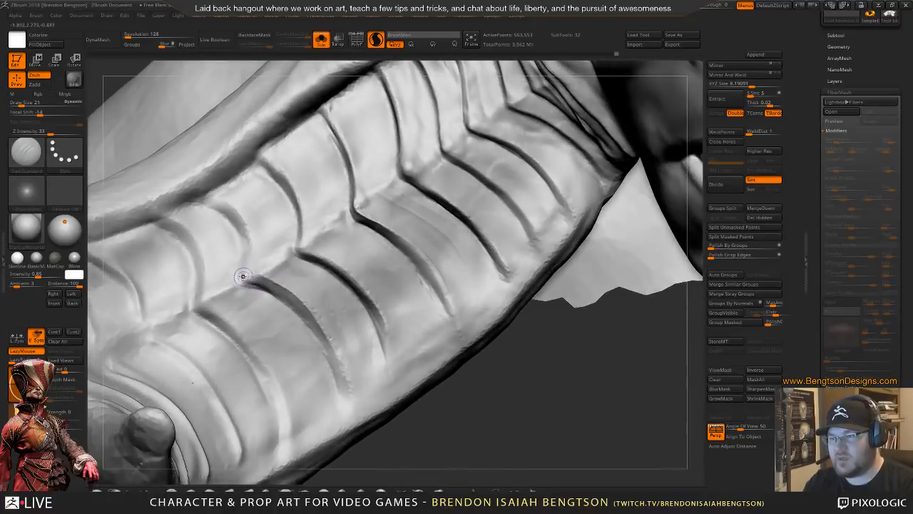
mouse_move(238, 256)
left_mouse_down()
mouse_move(215, 210)
mouse_move(222, 182)
mouse_move(257, 165)
left_mouse_up()
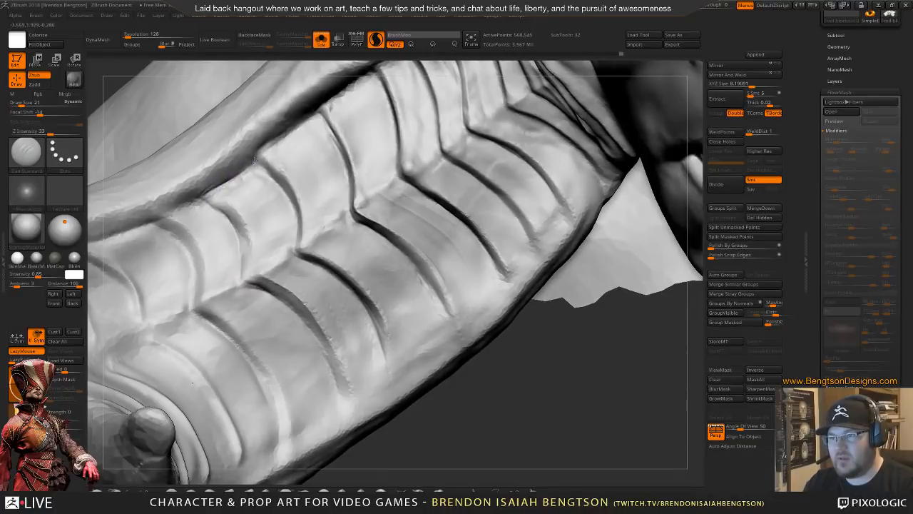
- Set the draw size to 30 and deepen the crease under the flap's upper rim with the DamStandard brush
mouse_move(373, 171)
right_mouse_down()
mouse_move(353, 257)
mouse_move(376, 195)
mouse_move(363, 239)
right_mouse_up()
right_click(354, 244)
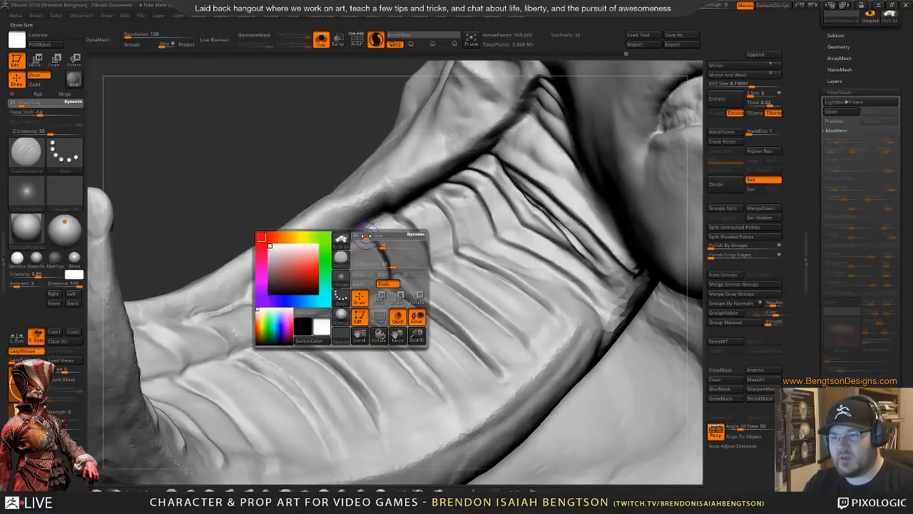
mouse_move(365, 235)
left_mouse_down()
mouse_move(296, 257)
mouse_move(330, 255)
left_mouse_up()
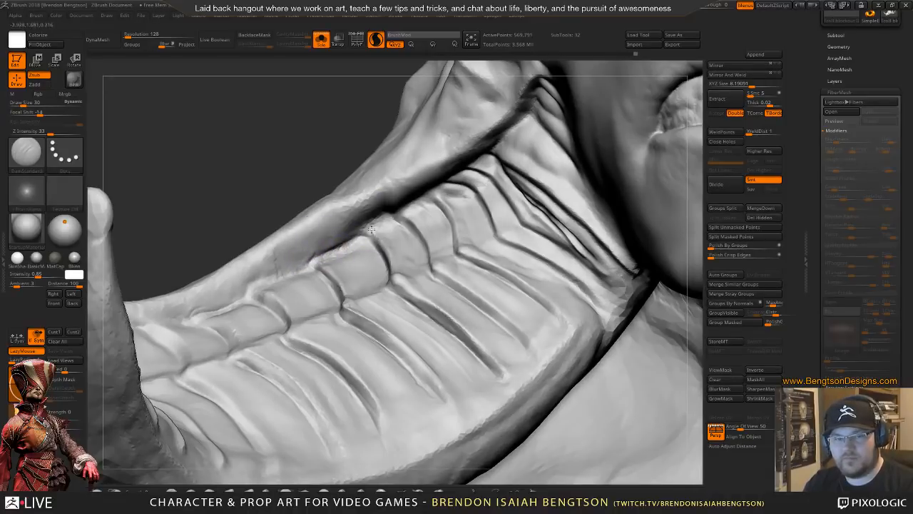
mouse_move(371, 228)
right_mouse_down()
mouse_move(364, 249)
mouse_move(360, 243)
mouse_move(401, 214)
mouse_move(374, 212)
right_mouse_up()
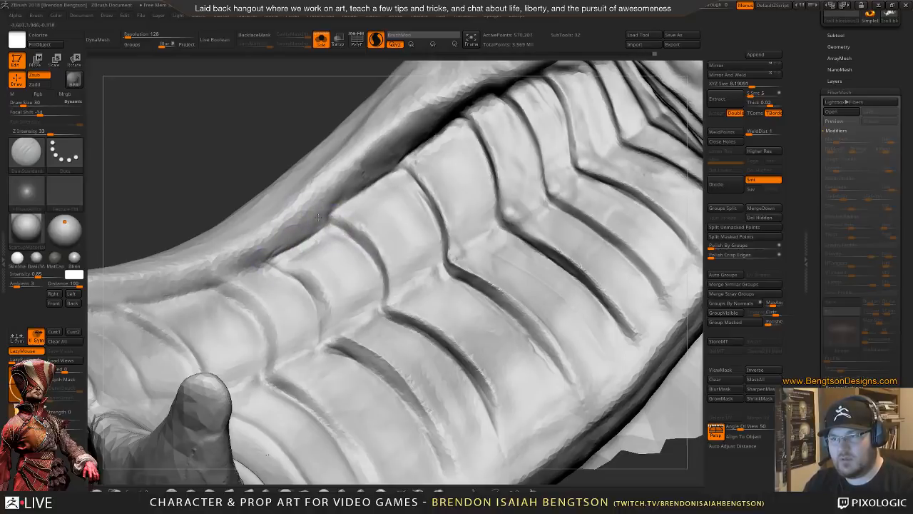
mouse_move(318, 232)
left_mouse_down()
mouse_move(248, 277)
mouse_move(231, 277)
left_mouse_up()
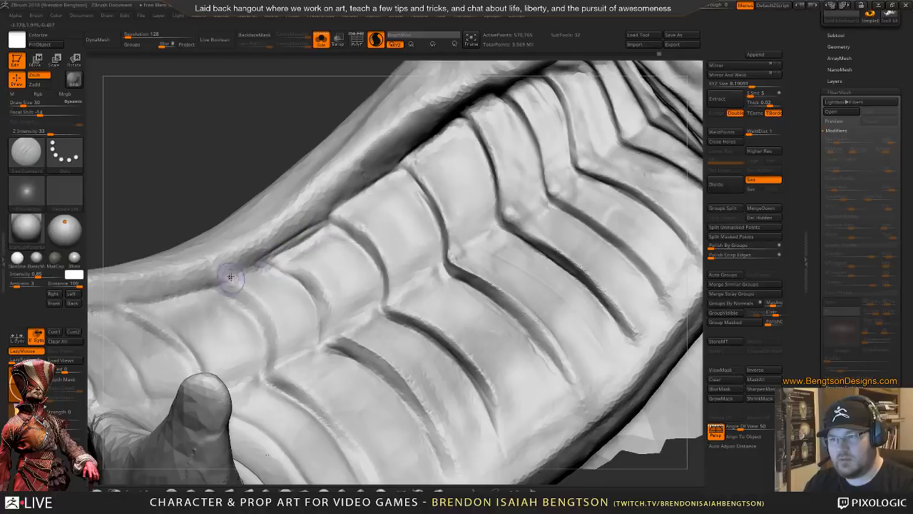
- Continue the rim crease toward the flap's outer end and recut the adjoining grooves in the upper row
mouse_move(210, 258)
right_mouse_down("alt")
mouse_move(251, 241)
mouse_move(316, 247)
right_mouse_up("alt")
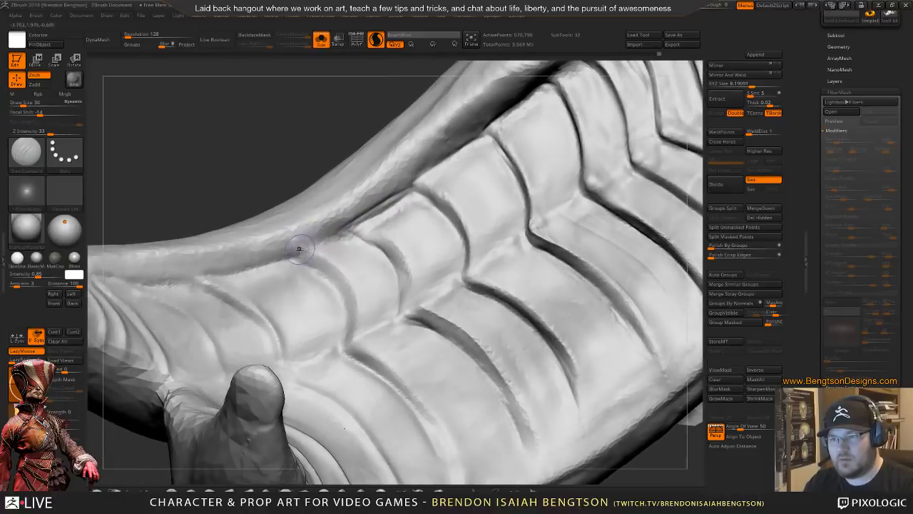
left_click_drag(299, 249, 339, 237)
left_click_drag(343, 237, 302, 253)
mouse_move(301, 253)
left_mouse_down()
mouse_move(291, 254)
mouse_move(345, 314)
mouse_move(335, 302)
mouse_move(342, 347)
mouse_move(402, 408)
mouse_move(351, 352)
mouse_move(423, 404)
mouse_move(351, 343)
mouse_move(326, 255)
left_mouse_up()
left_click(361, 364)
mouse_move(353, 321)
left_mouse_down()
mouse_move(363, 257)
mouse_move(418, 301)
mouse_move(405, 288)
left_mouse_up()
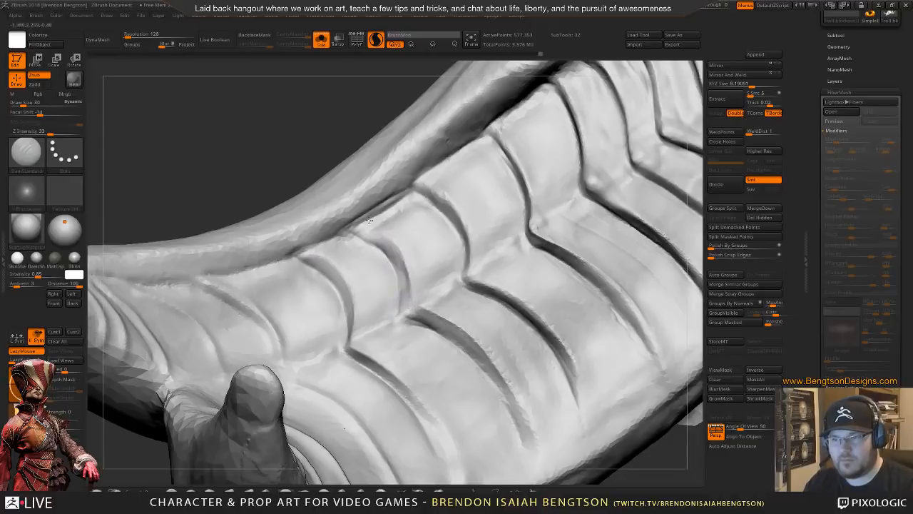
mouse_move(363, 244)
left_mouse_down()
mouse_move(410, 267)
mouse_move(415, 295)
left_mouse_up()
- Build up the ribs around the bends between the upper and lower groove rows with the ClayBuildup brush
key("b")
key("c")
key("b")
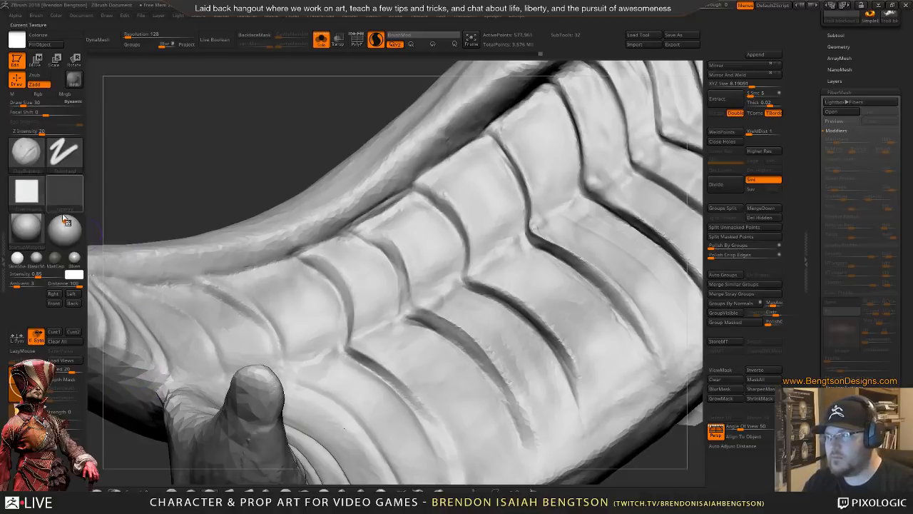
right_click_drag(415, 230, 411, 309)
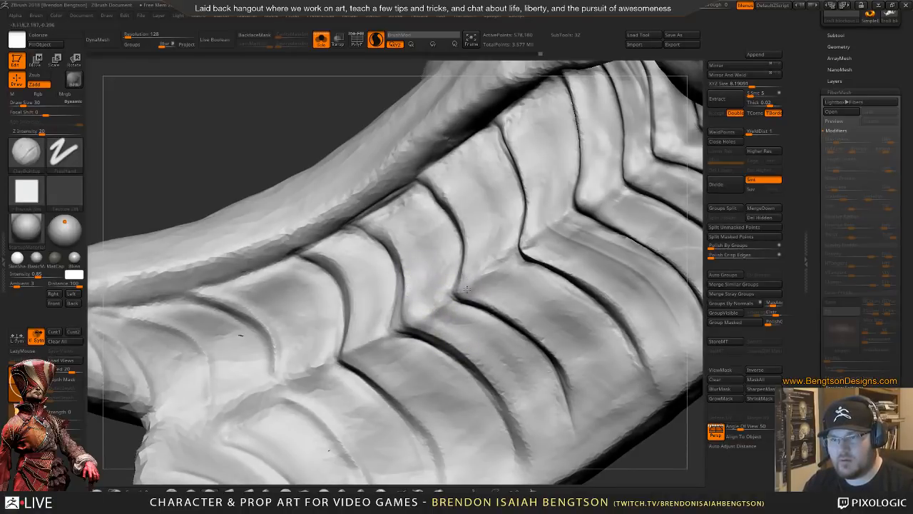
left_click_drag(466, 288, 508, 312)
mouse_move(528, 251)
left_mouse_down()
mouse_move(539, 259)
mouse_move(520, 241)
mouse_move(531, 253)
left_mouse_up()
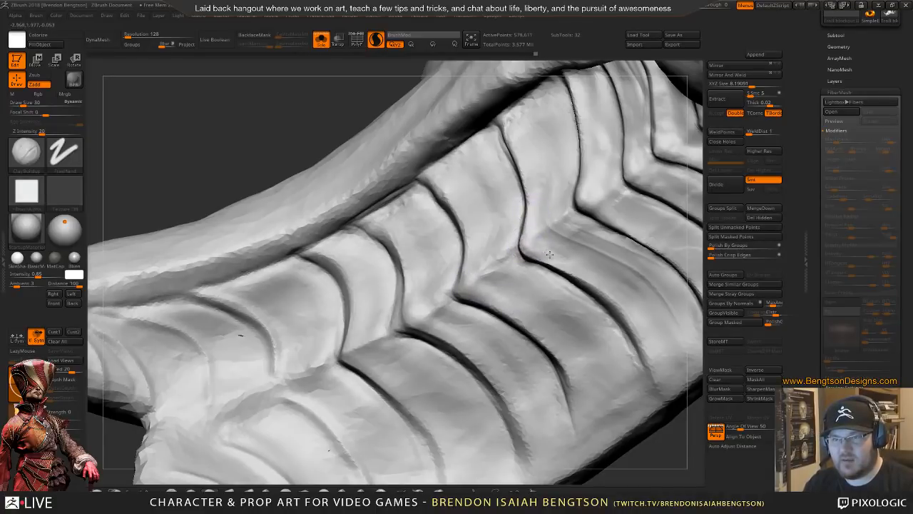
mouse_move(509, 198)
right_mouse_down()
mouse_move(526, 230)
mouse_move(491, 242)
mouse_move(489, 230)
right_mouse_up()
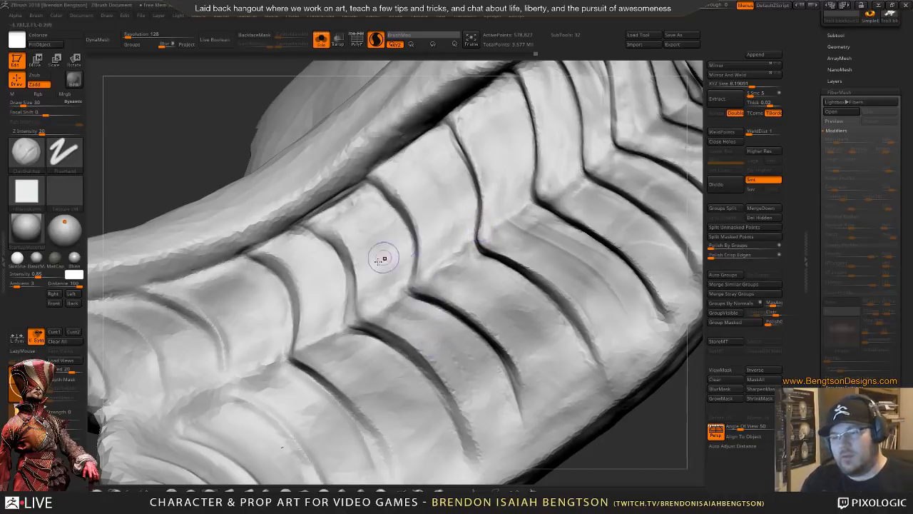
- Sharpen the rim crease and the outer grooves of both rows toward the flap's tip with the DamStandard brush
mouse_move(343, 306)
right_mouse_down()
mouse_move(356, 314)
mouse_move(341, 270)
right_mouse_up()
key("shift")
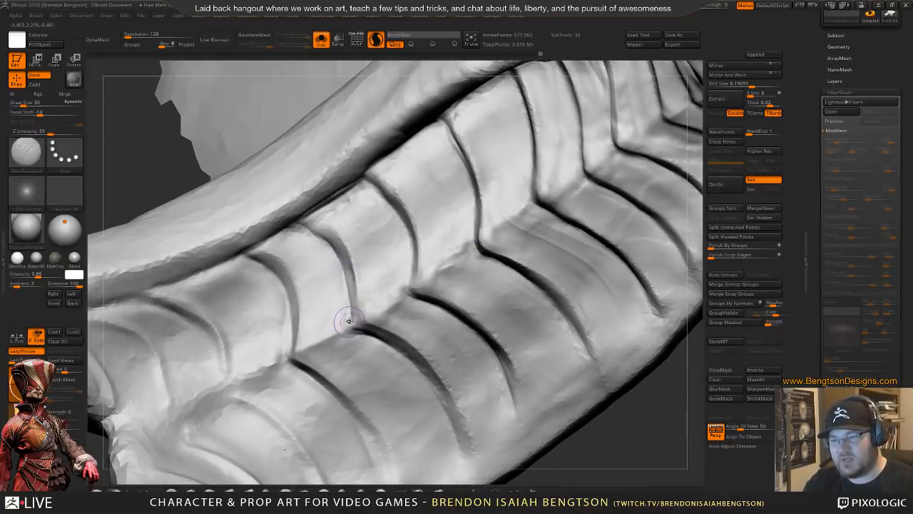
mouse_move(335, 282)
right_mouse_down()
mouse_move(371, 264)
mouse_move(371, 230)
mouse_move(373, 241)
mouse_move(337, 274)
mouse_move(350, 224)
right_mouse_up()
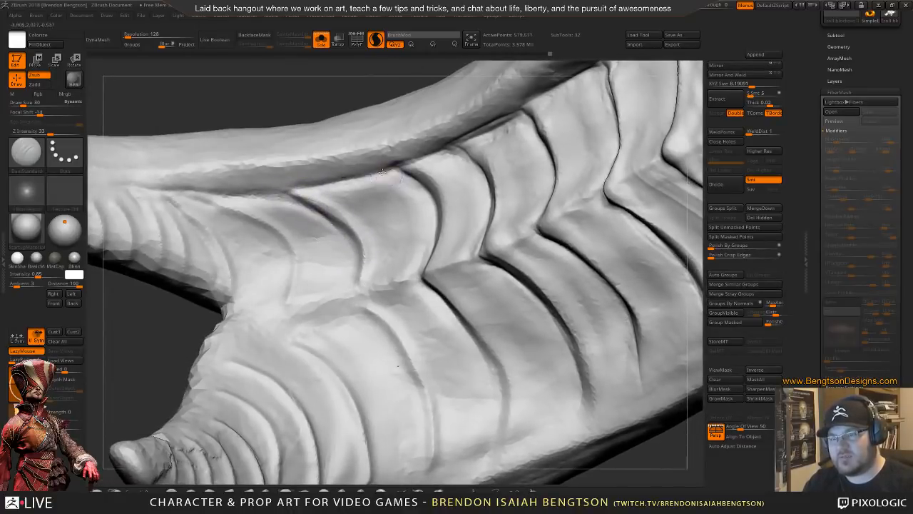
left_click_drag(198, 198, 293, 190)
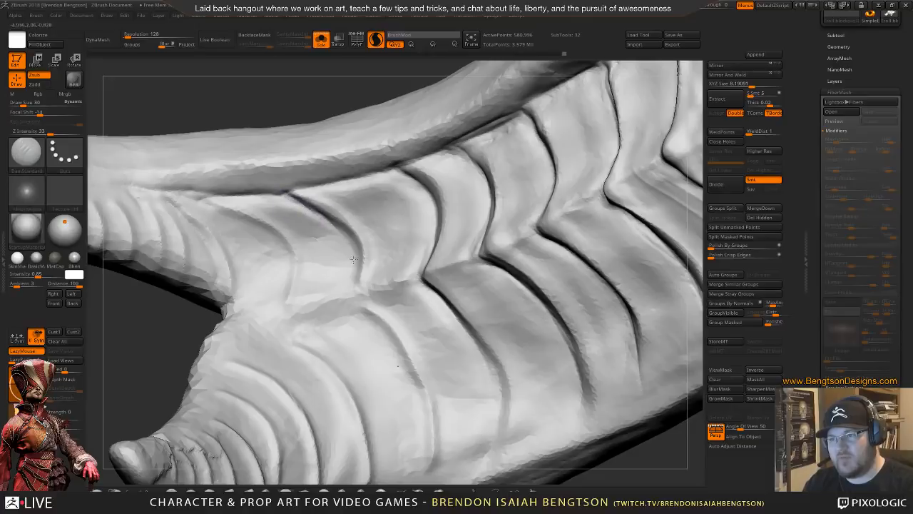
right_click_drag(321, 212, 361, 258)
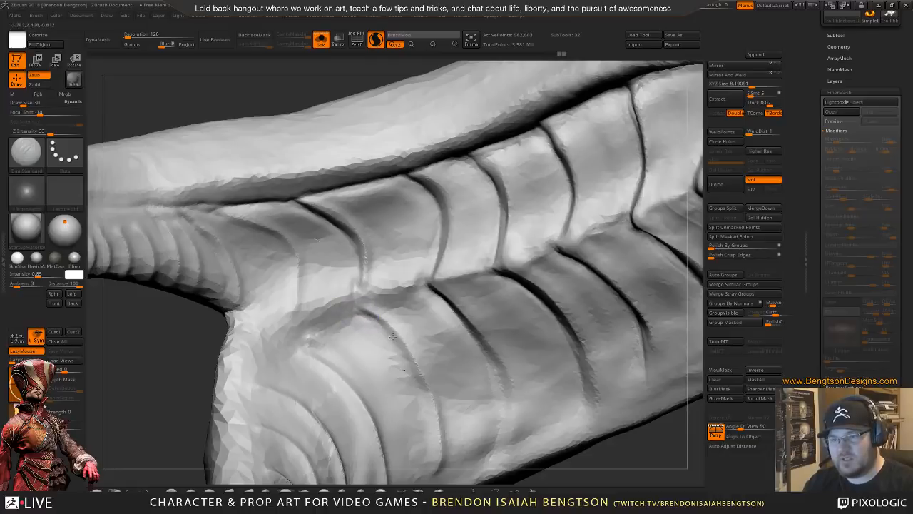
mouse_move(387, 302)
right_mouse_down()
mouse_move(350, 290)
mouse_move(352, 232)
mouse_move(347, 292)
right_mouse_up()
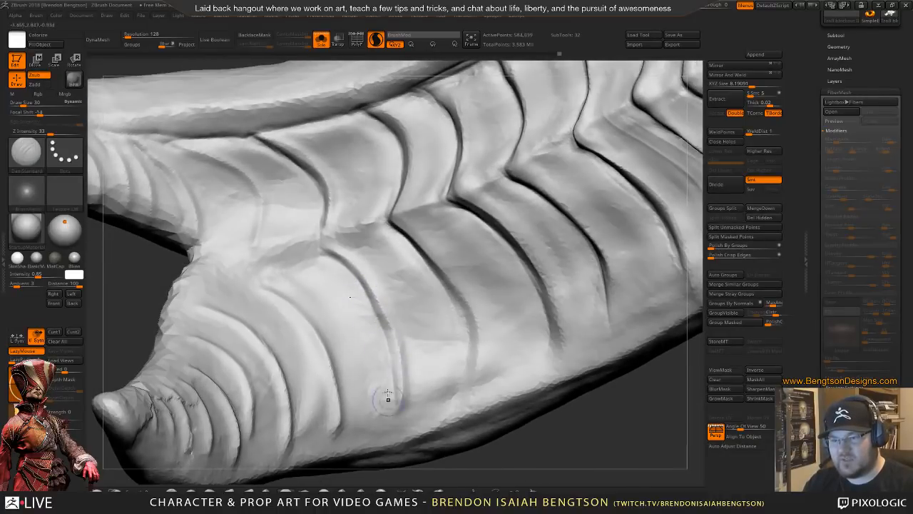
mouse_move(366, 272)
right_mouse_down()
mouse_move(359, 304)
mouse_move(344, 313)
mouse_move(372, 272)
mouse_move(314, 274)
right_mouse_up()
- Build up the surface beside the outer grooves with the ClayBuildup brush
key("b")
key("c")
key("b")
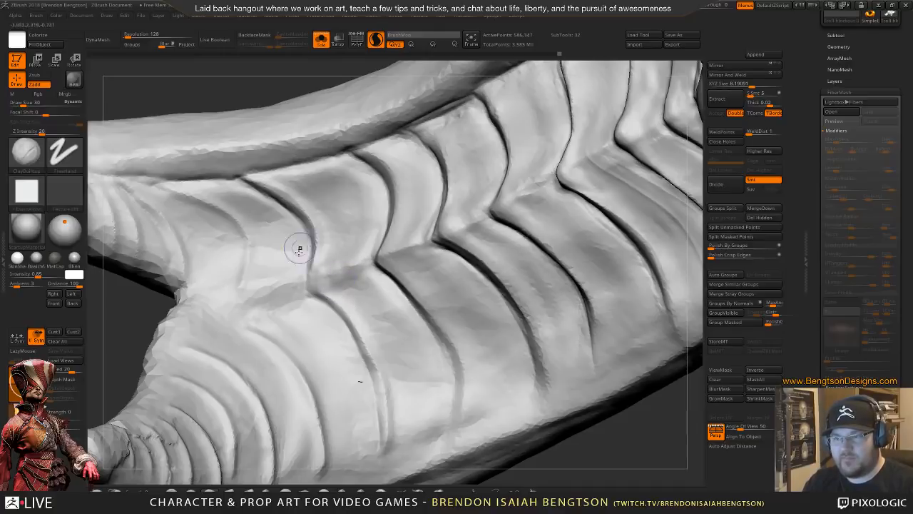
- Reshape the bends between the two rib rows using the Move Topological brush at draw size 49
mouse_move(302, 245)
right_mouse_down()
mouse_move(323, 268)
mouse_move(316, 301)
right_mouse_up()
key("b")
key("s")
key("t")
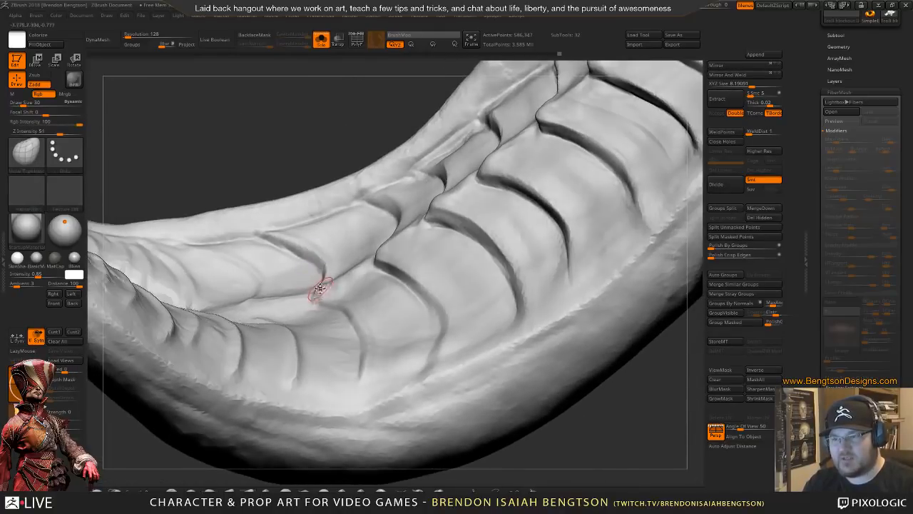
key("space")
left_click_drag(324, 289, 321, 287)
key("space")
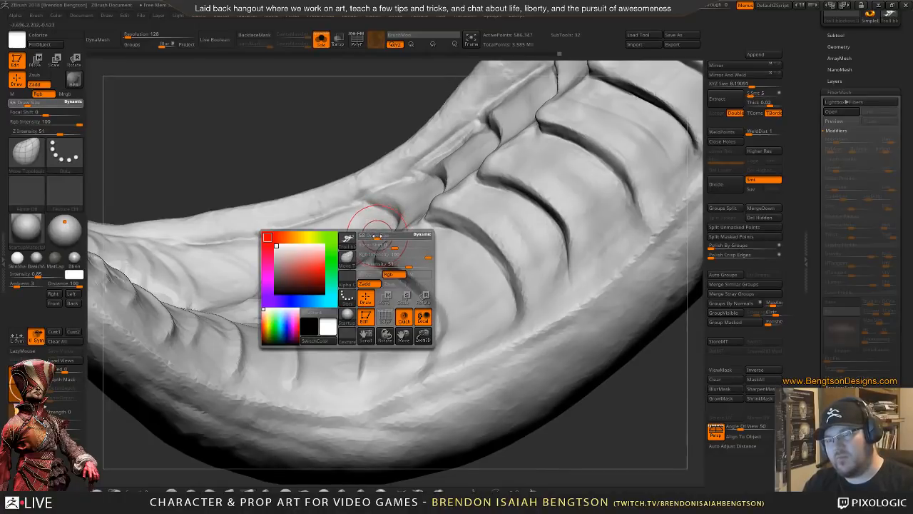
left_click_drag(345, 140, 355, 123)
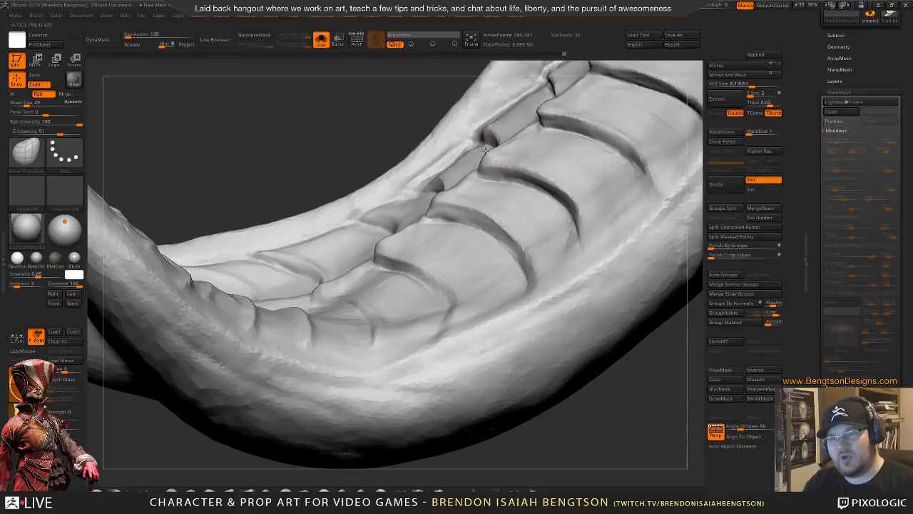
- Turn off Solo mode to show all subtools and check the flaps on the whole character
mouse_move(453, 265)
left_mouse_down()
mouse_move(520, 214)
mouse_move(460, 310)
mouse_move(487, 318)
mouse_move(327, 356)
mouse_move(331, 325)
left_mouse_up()
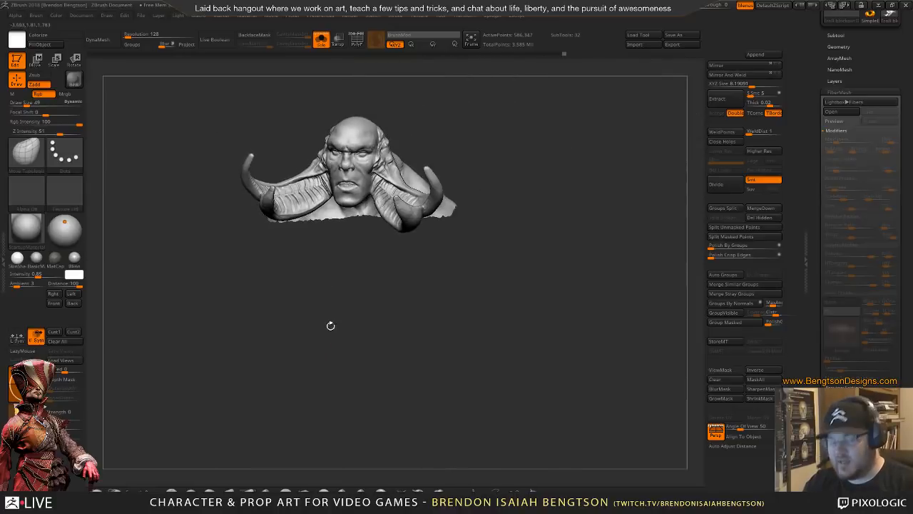
key("ctrl+shift+s")
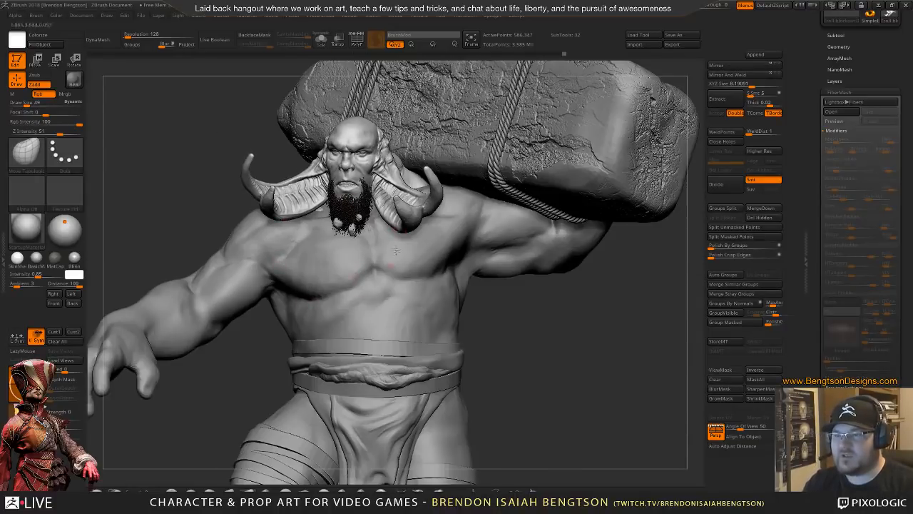
left_click_drag(574, 392, 528, 302, "alt")
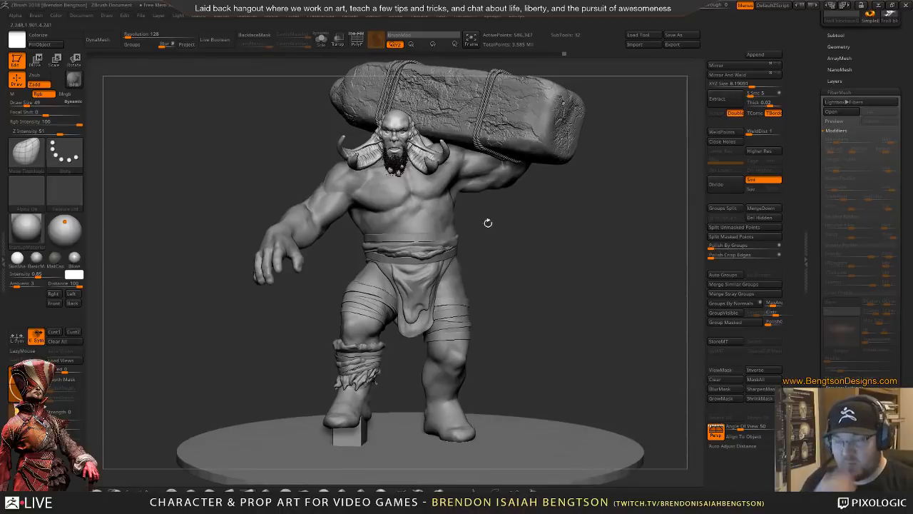
left_click_drag(518, 212, 468, 202, "alt")
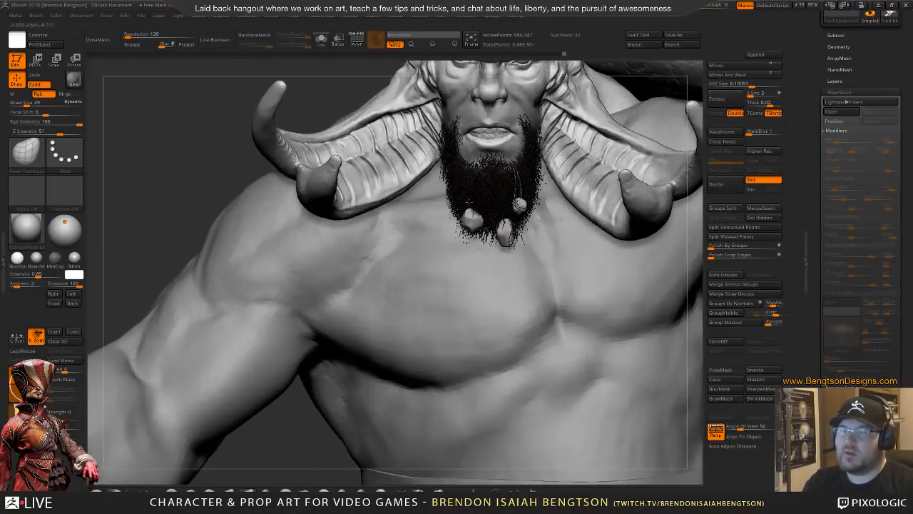
- Set the DamStandard draw size to 27 and extend the middle lower-row grooves down toward the flap's lower edge
mouse_move(385, 169)
right_mouse_down()
mouse_move(428, 187)
mouse_move(379, 269)
mouse_move(405, 266)
mouse_move(395, 178)
mouse_move(393, 204)
right_mouse_up()
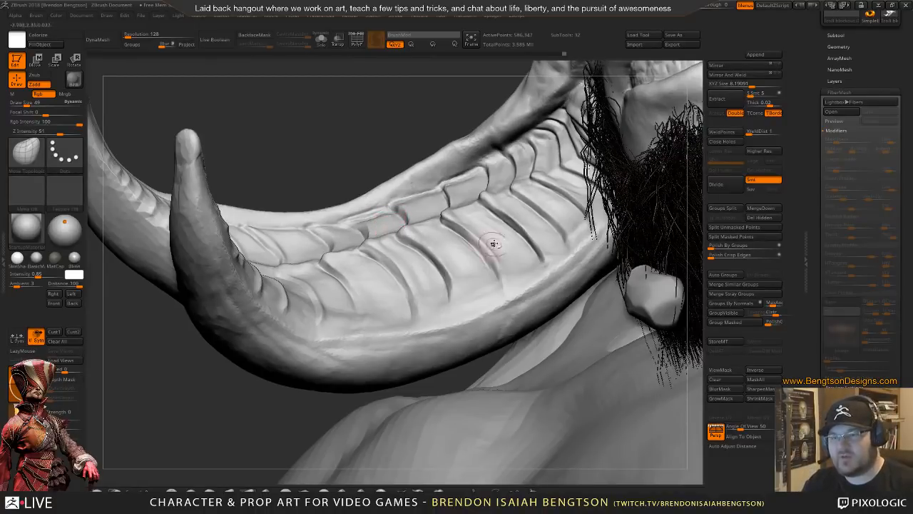
mouse_move(492, 245)
right_mouse_down("ctrl")
mouse_move(504, 275)
mouse_move(441, 231)
mouse_move(432, 249)
mouse_move(444, 265)
right_mouse_up("ctrl")
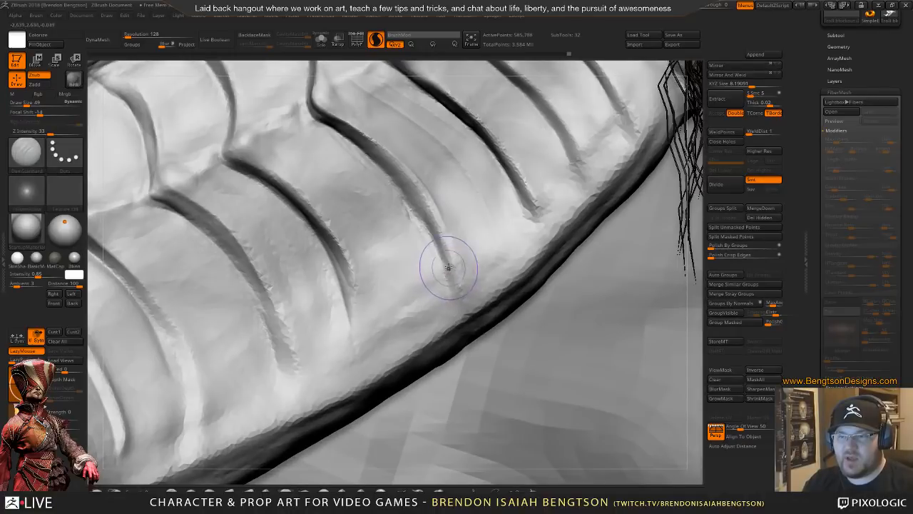
key("space")
left_click_drag(383, 155, 370, 151)
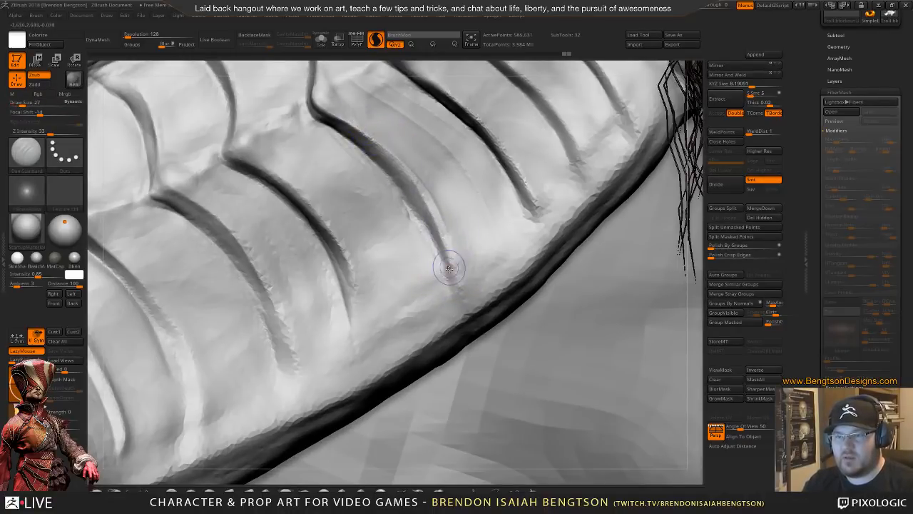
right_click_drag(448, 267, 301, 202)
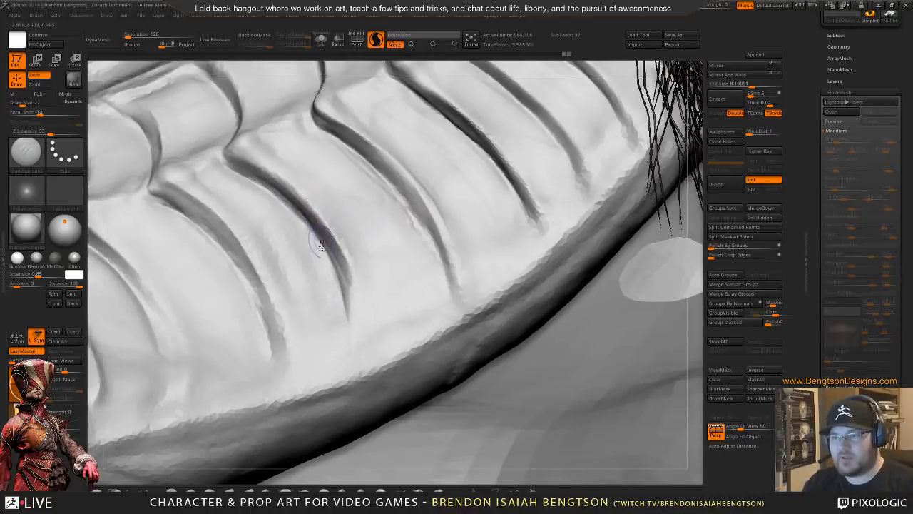
right_click_drag(322, 247, 348, 295)
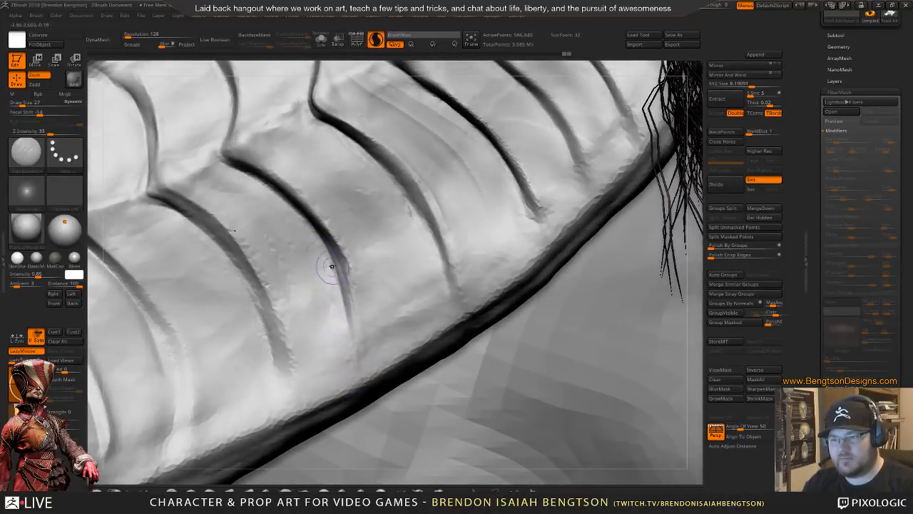
left_click_drag(332, 267, 353, 350)
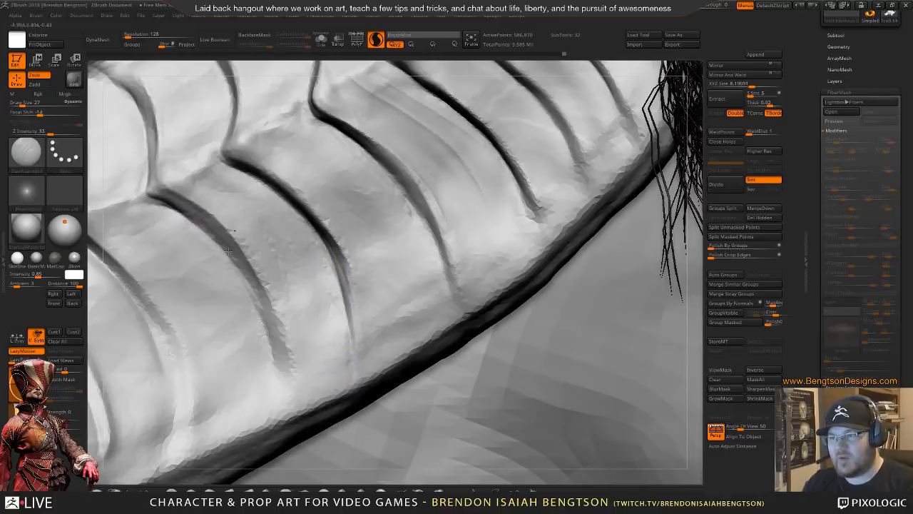
left_click_drag(254, 314, 277, 384)
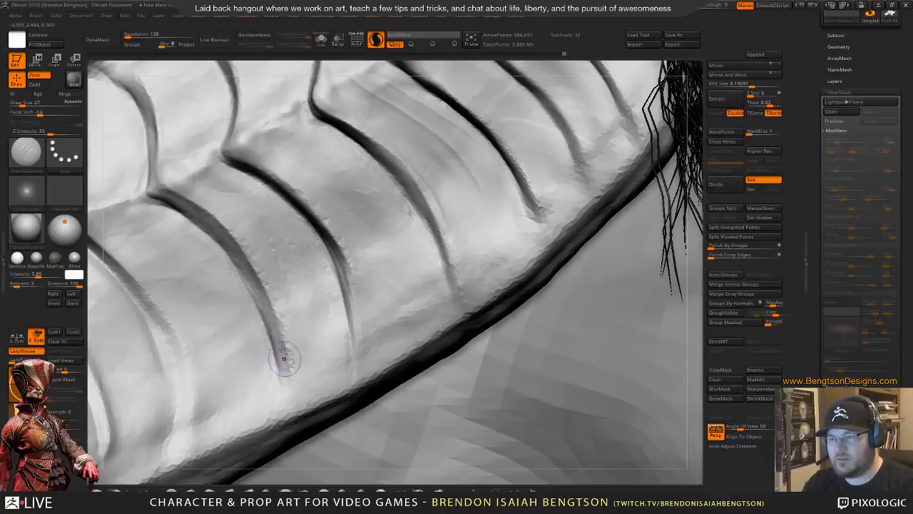
- Deepen the next lower-row grooves toward the flap's outer end, starting at their bends with the upper row
right_click_drag(228, 210, 306, 328)
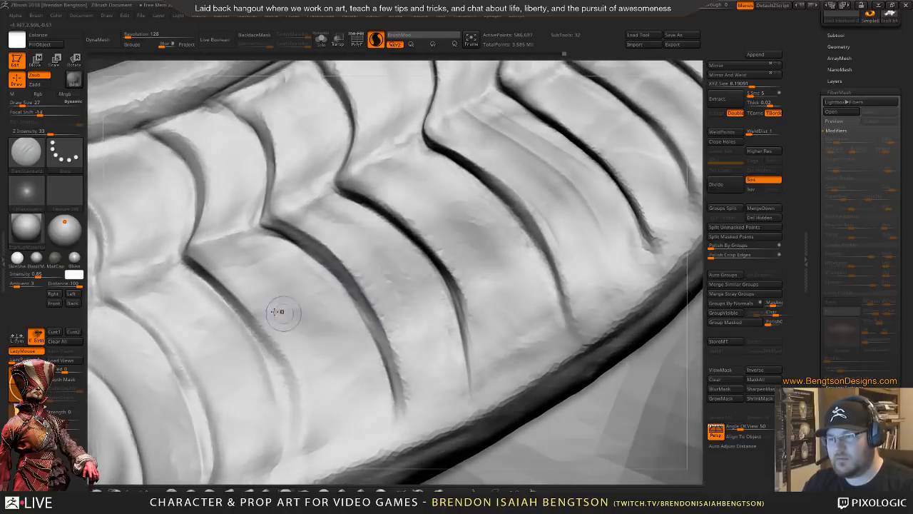
mouse_move(249, 308)
left_mouse_down()
mouse_move(271, 350)
mouse_move(264, 374)
left_mouse_up()
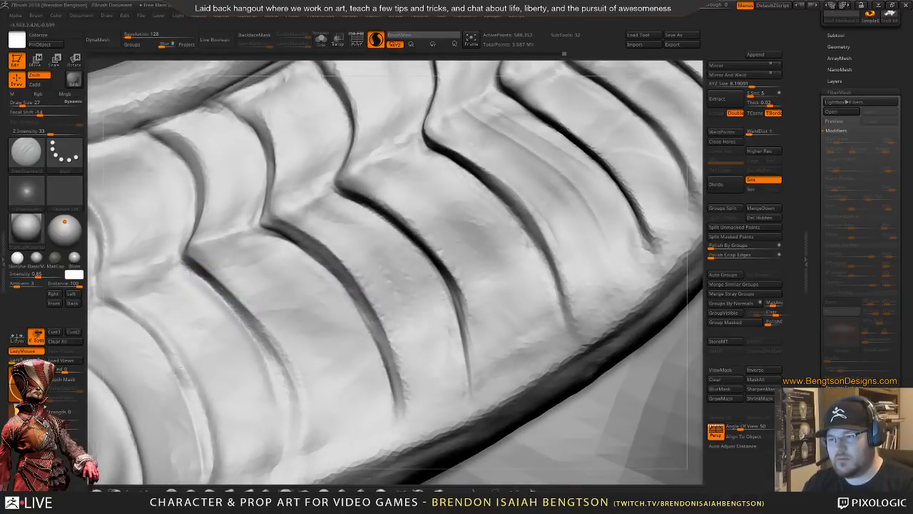
left_click_drag(214, 289, 245, 356)
mouse_move(210, 320)
right_mouse_down()
mouse_move(369, 238)
mouse_move(321, 235)
right_mouse_up()
left_click_drag(228, 208, 310, 296)
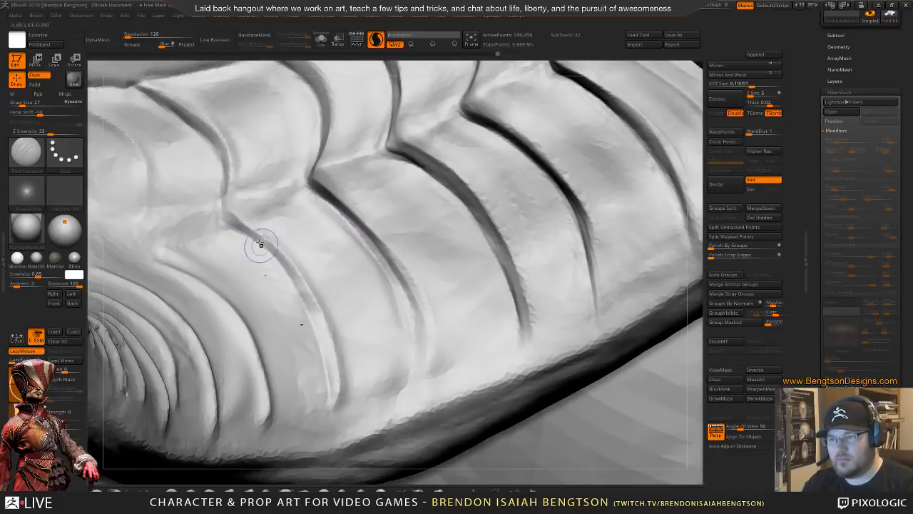
mouse_move(260, 244)
left_mouse_down()
mouse_move(224, 207)
mouse_move(227, 184)
mouse_move(210, 164)
left_mouse_up()
mouse_move(210, 164)
right_mouse_down()
mouse_move(349, 222)
mouse_move(265, 261)
right_mouse_up()
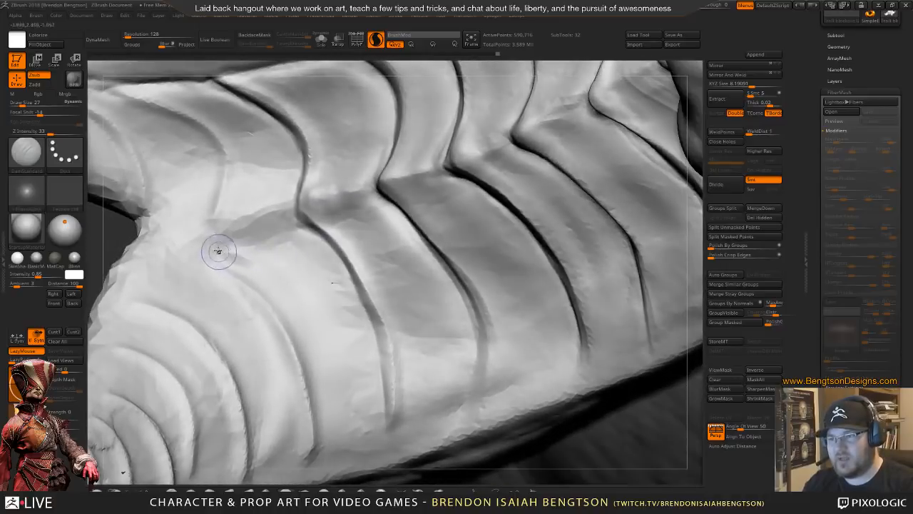
- Carve the outer groove through its bend into the upper rib row using DamStandard at draw size 80, and smooth beside it
mouse_move(218, 250)
left_mouse_down()
mouse_move(228, 221)
mouse_move(285, 204)
mouse_move(291, 190)
mouse_move(301, 206)
left_mouse_up()
mouse_move(301, 207)
right_mouse_down()
mouse_move(289, 245)
mouse_move(216, 244)
right_mouse_up()
key("space")
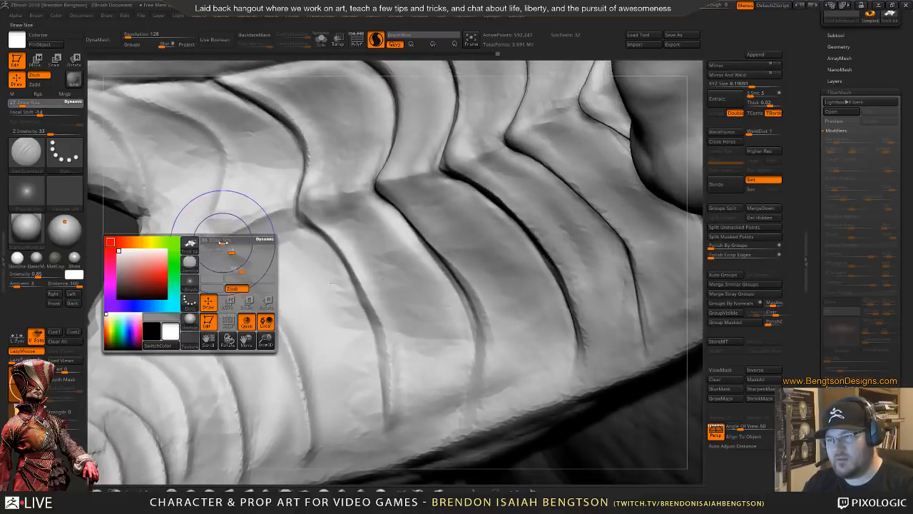
left_click_drag(208, 241, 243, 285)
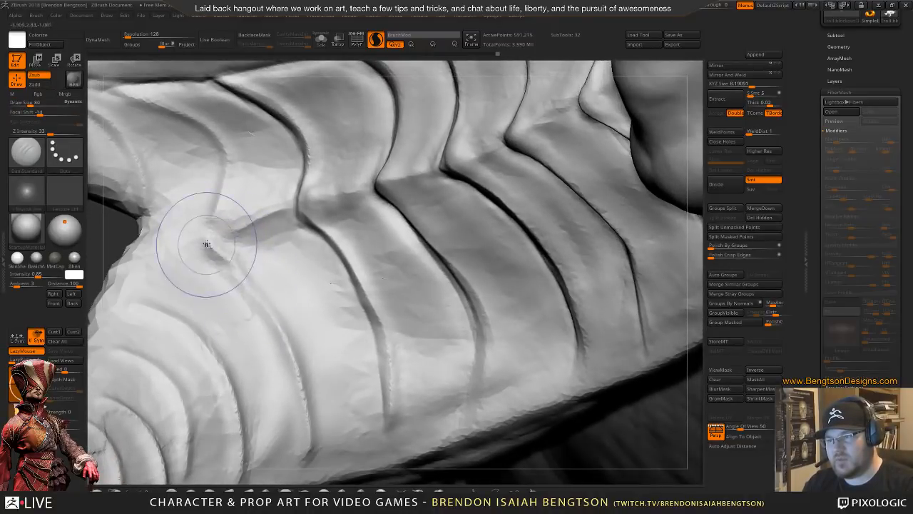
left_click_drag(209, 240, 219, 148)
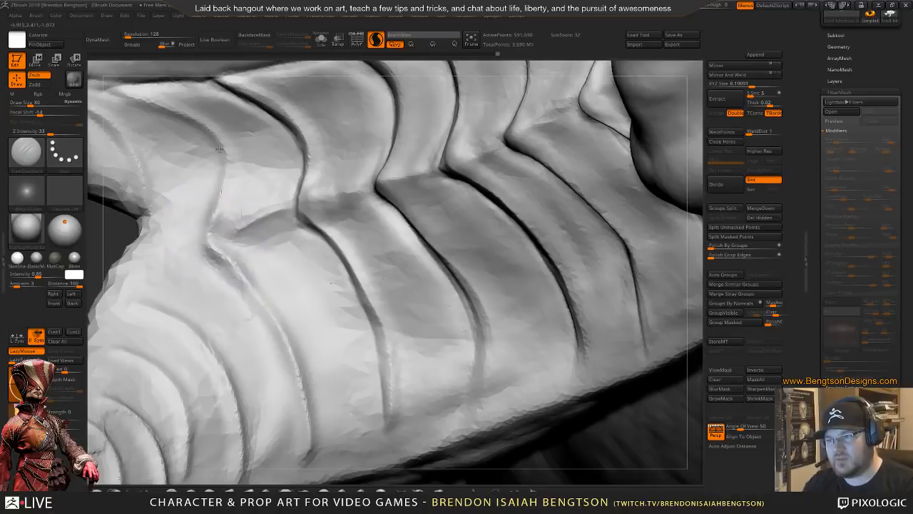
mouse_move(206, 189)
left_mouse_down("shift")
mouse_move(226, 207)
mouse_move(227, 226)
mouse_move(182, 232)
left_mouse_up("shift")
- Set the DamStandard draw size to 52 and carve the outermost groove past the flap's notch into the lower rib row
right_click_drag(237, 245, 332, 266, "alt")
key("space")
left_click_drag(302, 232, 276, 231)
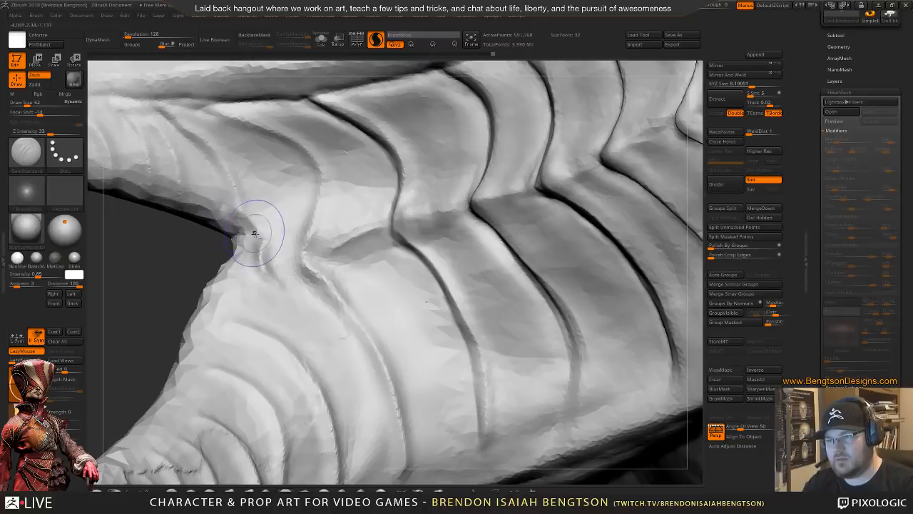
key("b")
key("c")
key("b")
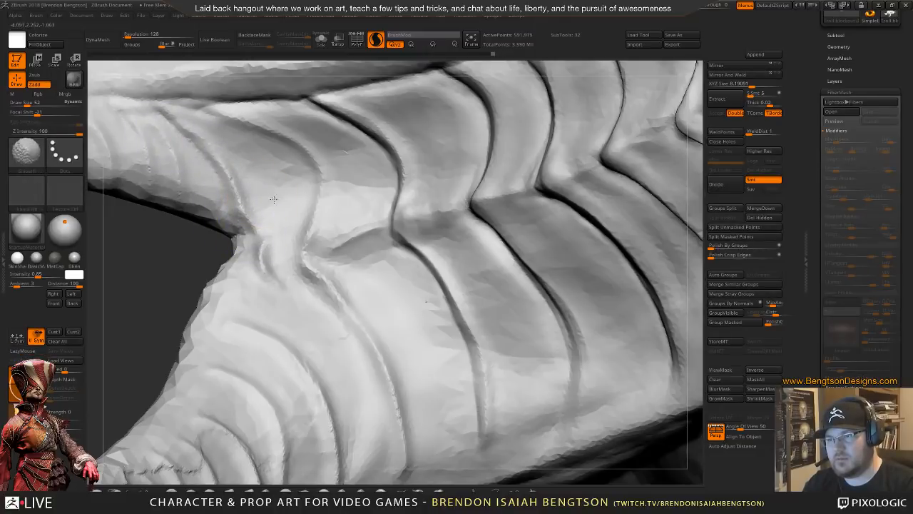
key("b")
key("d")
key("s")
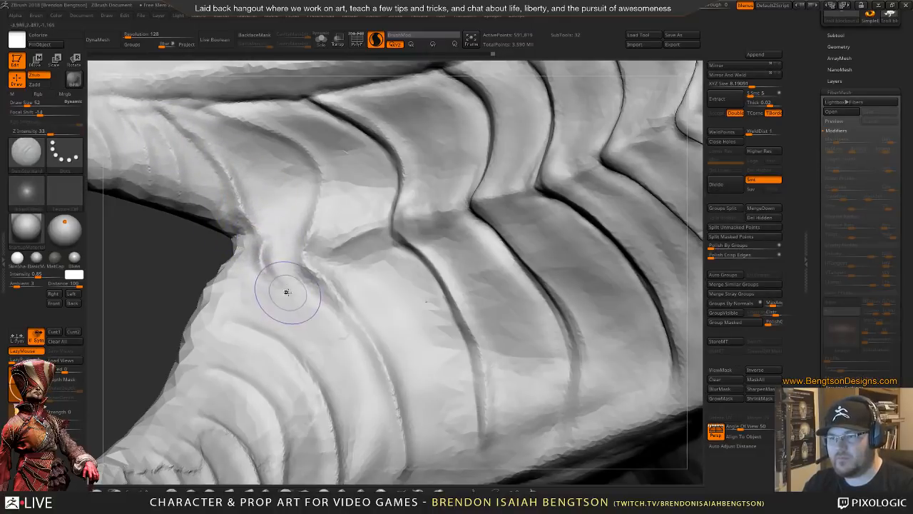
left_click_drag(277, 261, 299, 307)
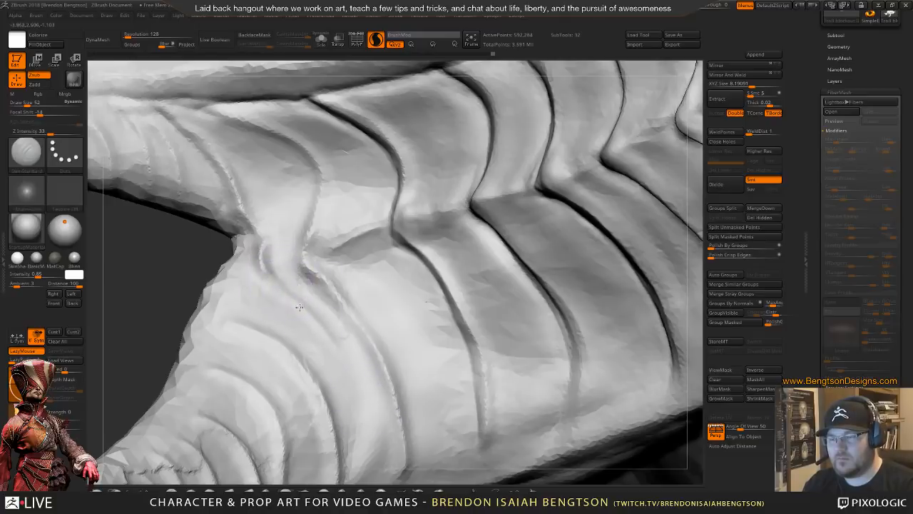
- Smooth the hollow beside the bend of the outer groove at draw size 52
mouse_move(300, 307)
right_mouse_down()
mouse_move(308, 295)
mouse_move(299, 287)
mouse_move(316, 285)
right_mouse_up()
key("shift")
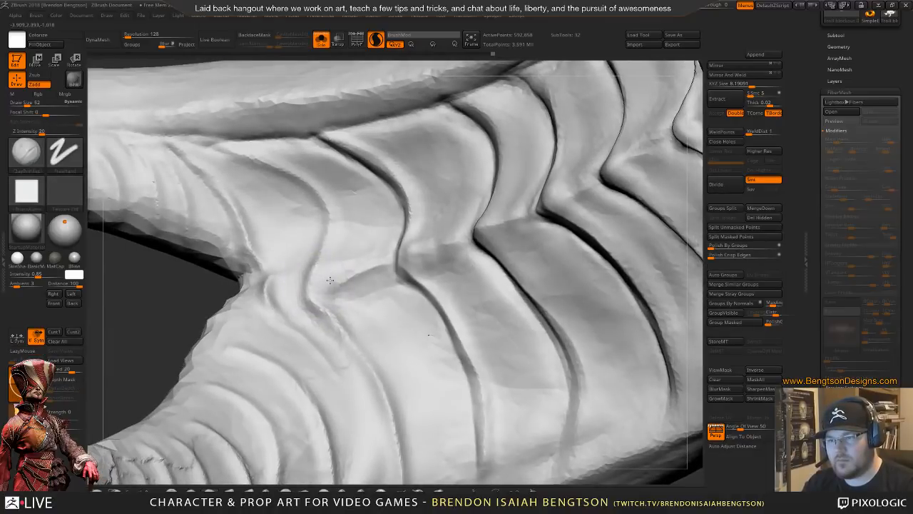
mouse_move(333, 291)
left_mouse_down("shift")
mouse_move(370, 289)
mouse_move(382, 300)
mouse_move(340, 309)
left_mouse_up("shift")
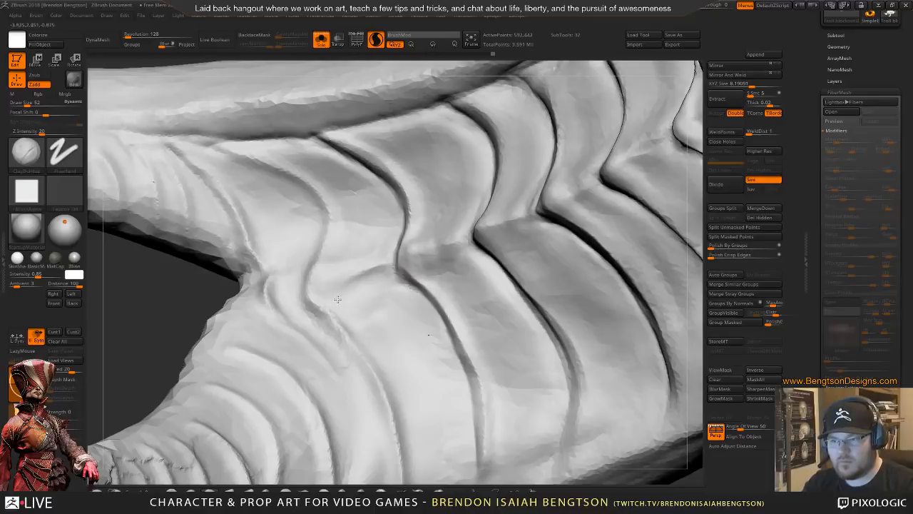
mouse_move(356, 320)
right_mouse_down()
mouse_move(366, 240)
mouse_move(370, 269)
mouse_move(351, 286)
right_mouse_up()
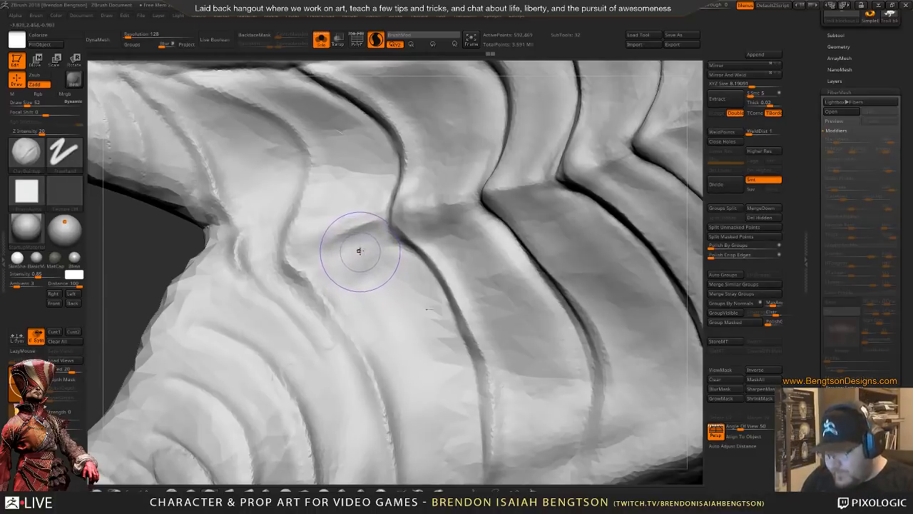
- Reshape the fold between the two rib rows near the flap's outer end using the Move Topological brush at draw size 52
mouse_move(320, 274)
right_mouse_down()
mouse_move(304, 210)
mouse_move(303, 254)
right_mouse_up()
key("b")
key("m")
key("t")
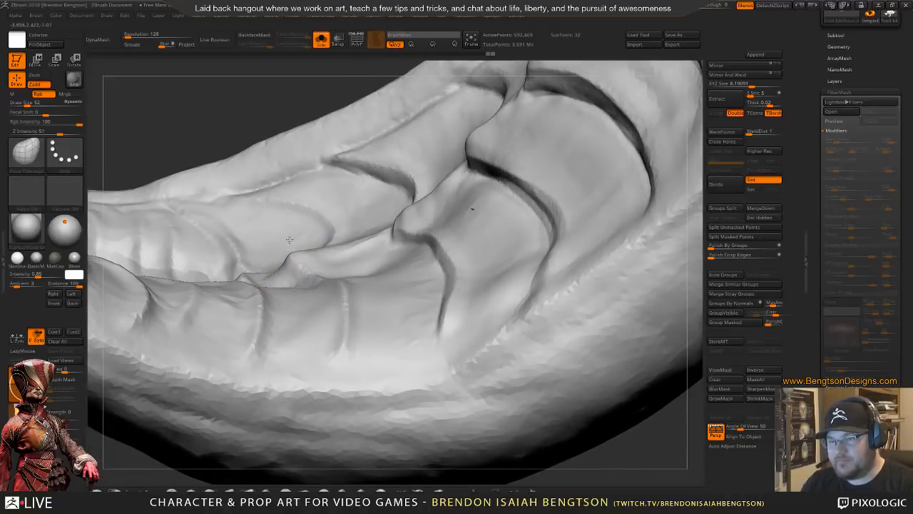
right_click_drag(296, 240, 345, 345)
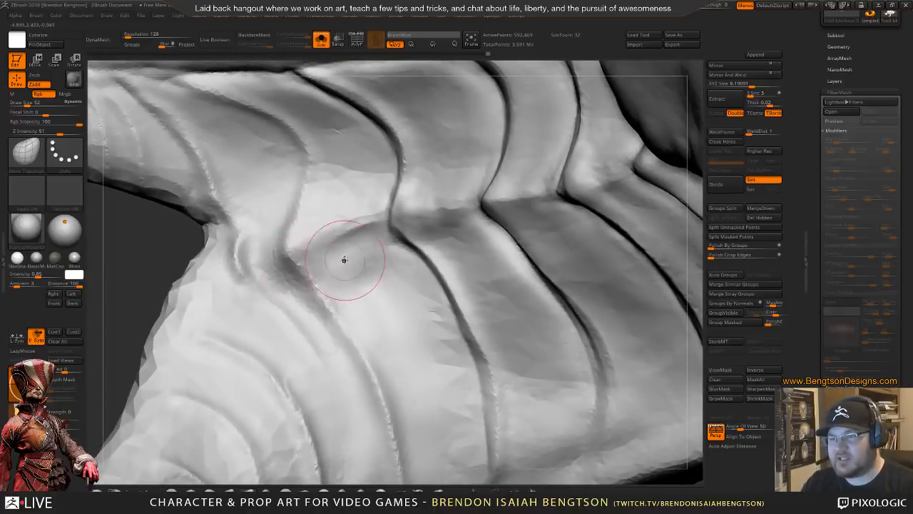
mouse_move(344, 283)
right_mouse_down()
mouse_move(333, 177)
mouse_move(349, 218)
mouse_move(389, 207)
right_mouse_up()
mouse_move(389, 207)
left_mouse_down()
mouse_move(392, 216)
mouse_move(416, 204)
left_mouse_up()
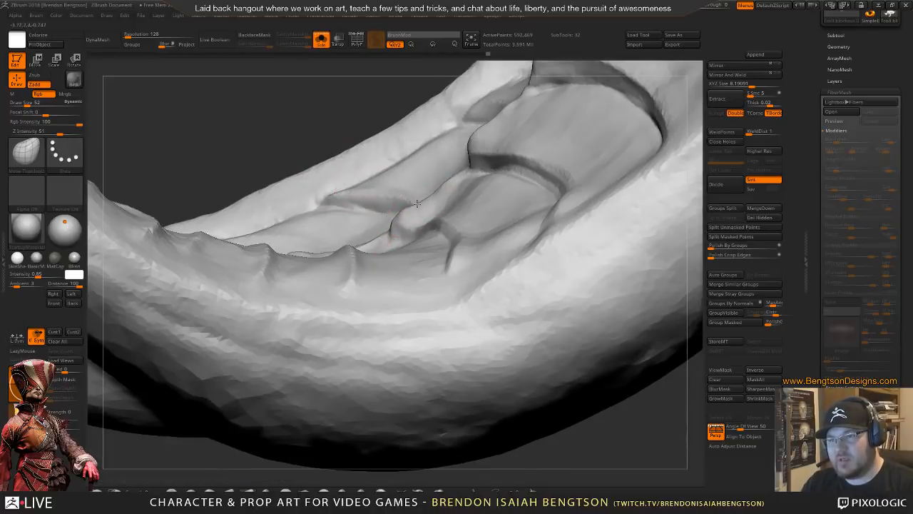
mouse_move(387, 179)
right_mouse_down()
mouse_move(359, 279)
mouse_move(356, 266)
mouse_move(393, 302)
mouse_move(342, 243)
mouse_move(347, 290)
mouse_move(432, 202)
mouse_move(214, 293)
right_mouse_up()
- Smooth away the cracks on the flap's horn-like tip at draw size 62
key("f")
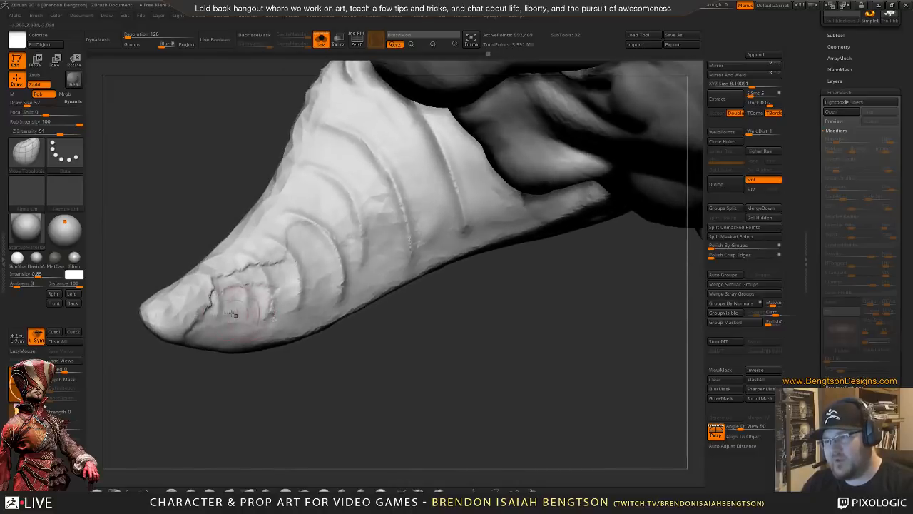
key("b")
key("c")
key("b")
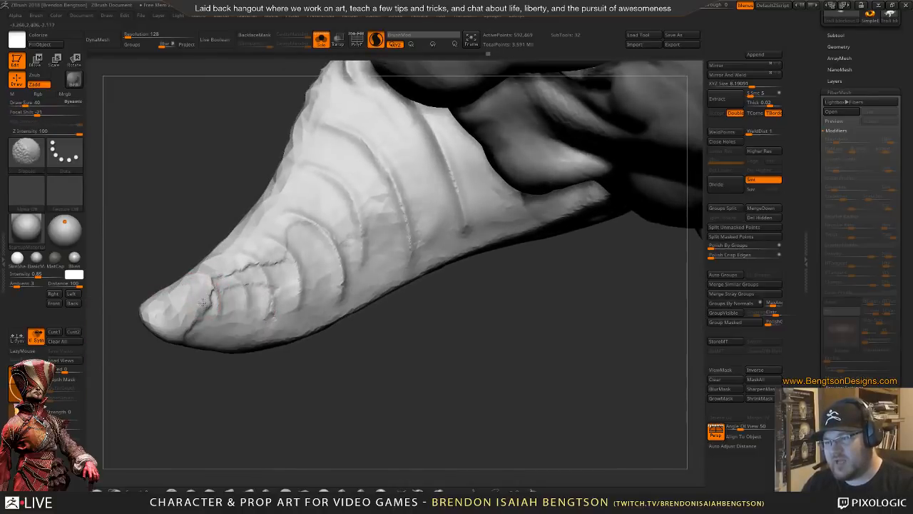
key("space")
mouse_move(198, 312)
left_mouse_down("shift")
mouse_move(207, 292)
mouse_move(202, 305)
mouse_move(182, 285)
left_mouse_up("shift")
key("space")
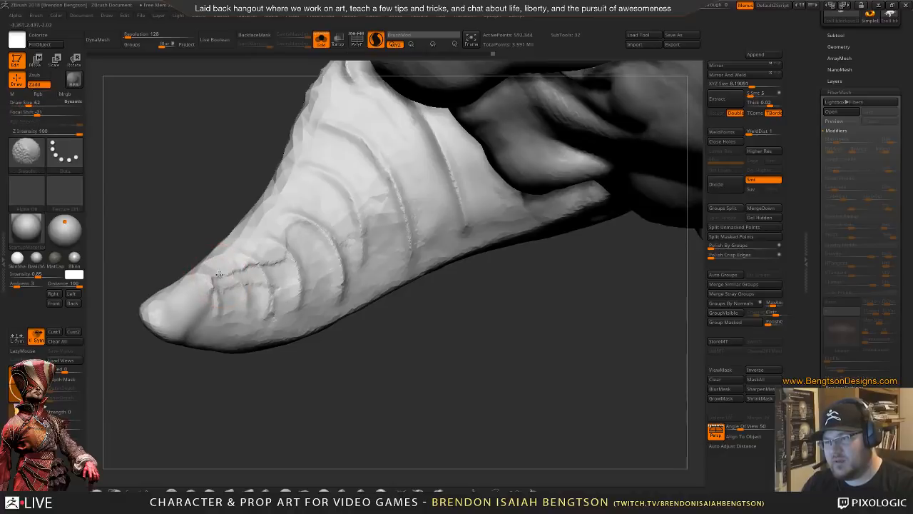
- Carve short curved grooves across the ribs just behind the flap's tip using DamStandard at draw size 62
key("b")
key("d")
key("s")
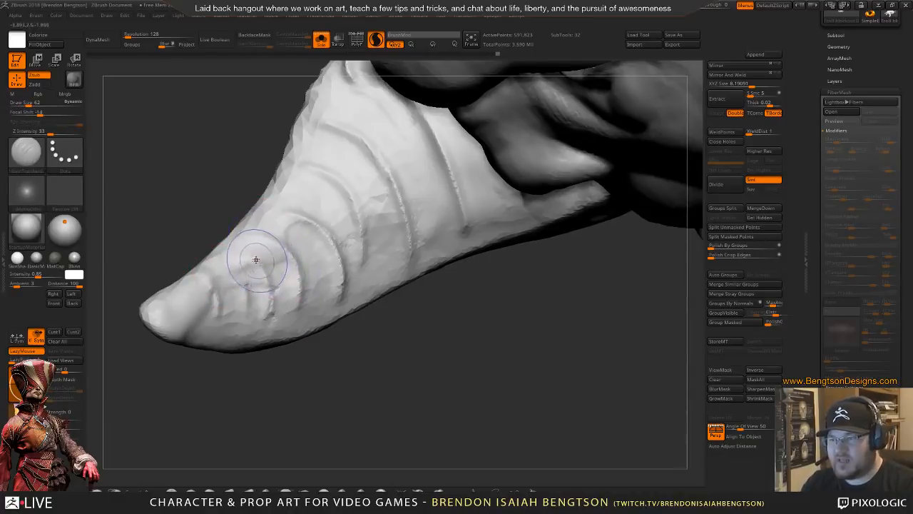
left_click_drag(256, 260, 271, 305)
left_click_drag(231, 245, 248, 296)
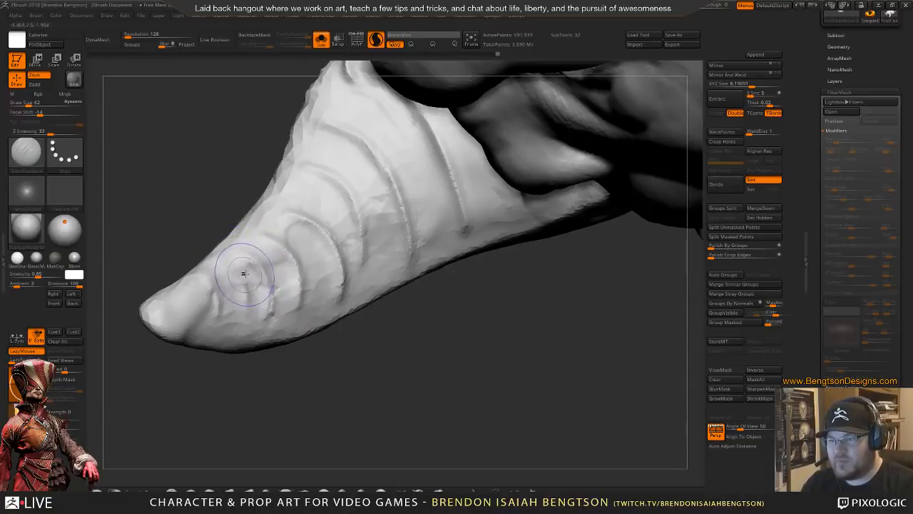
left_click_drag(252, 257, 261, 301)
left_click_drag(264, 237, 281, 263)
left_click_drag(292, 230, 311, 252)
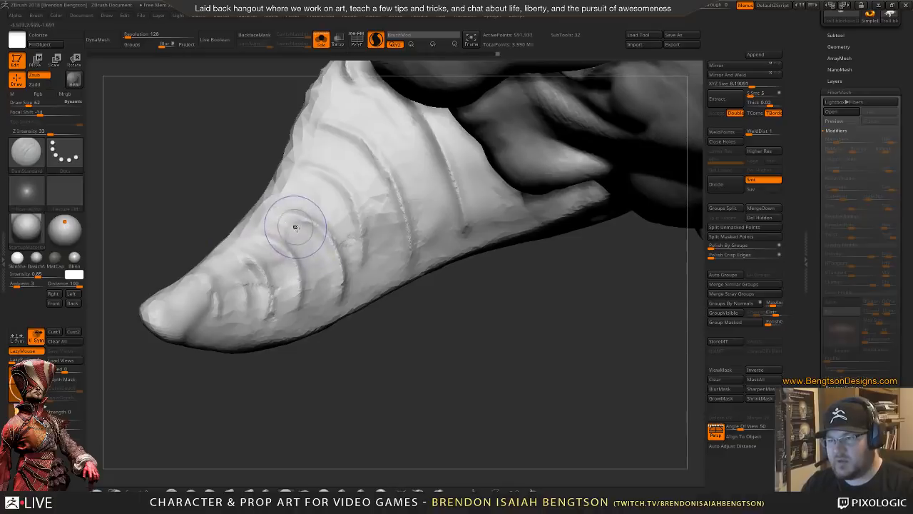
- Set the draw size to 37 and refine the small grooves closest to the flap's tip
key("space")
key("shift")
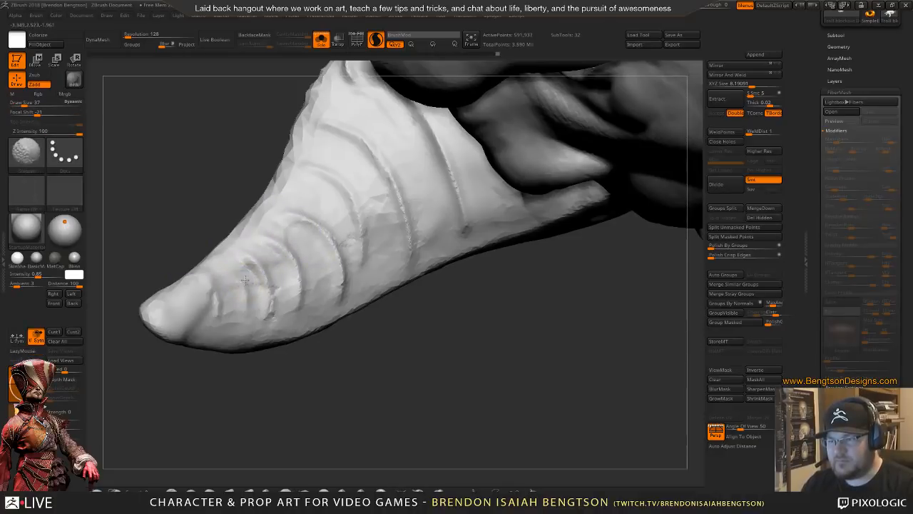
left_click_drag(271, 298, 249, 275)
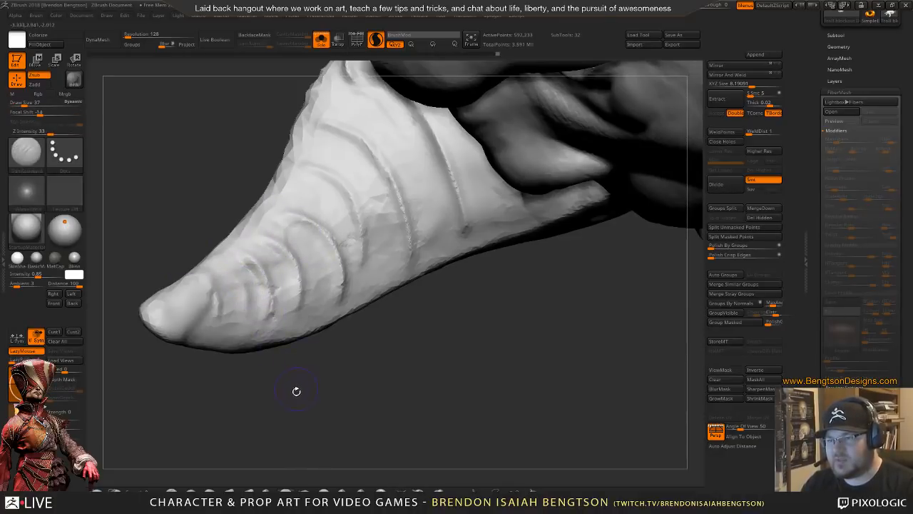
- Examine the ribbed flaps on the whole character from several angles and distances
left_click_drag(297, 390, 296, 297)
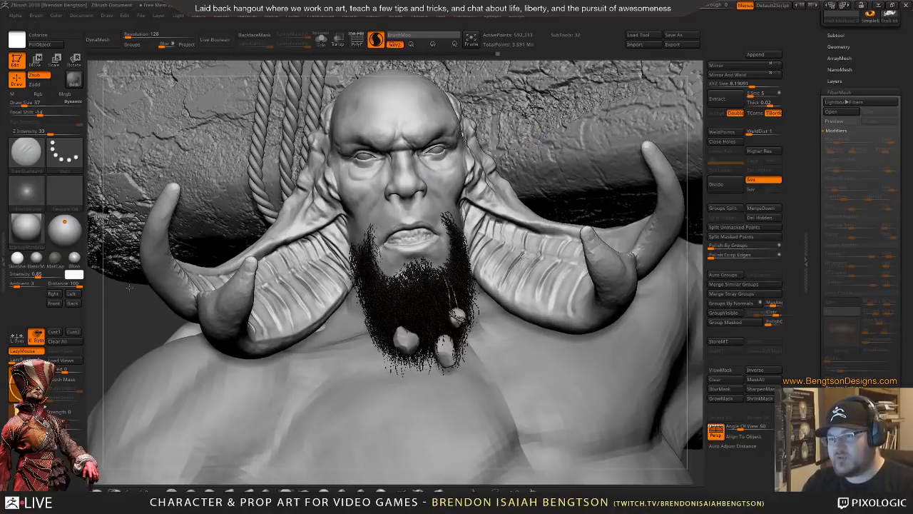
mouse_move(129, 288)
left_mouse_down("alt")
mouse_move(121, 192)
mouse_move(131, 303)
mouse_move(181, 221)
mouse_move(168, 246)
mouse_move(160, 235)
left_mouse_up("alt")
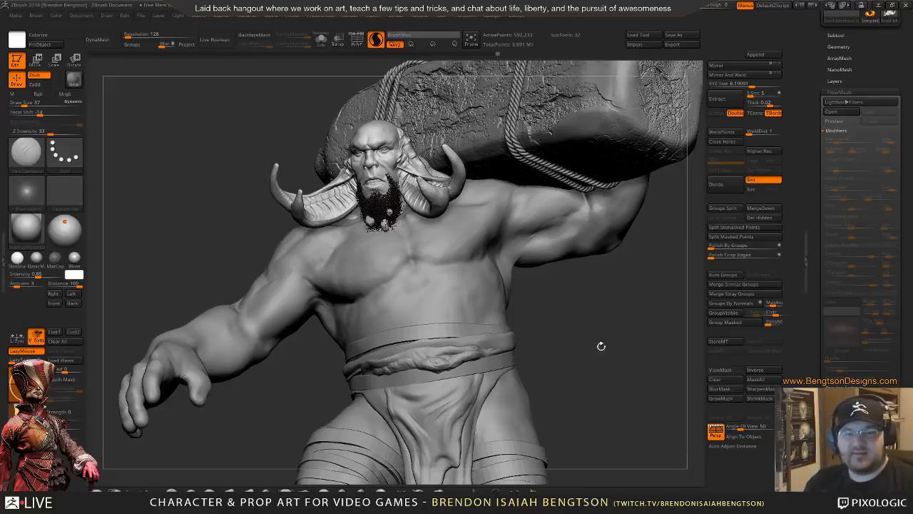
mouse_move(647, 333)
left_mouse_down()
mouse_move(631, 355)
mouse_move(621, 310)
mouse_move(618, 322)
mouse_move(599, 288)
mouse_move(593, 316)
mouse_move(603, 308)
mouse_move(590, 311)
left_mouse_up()
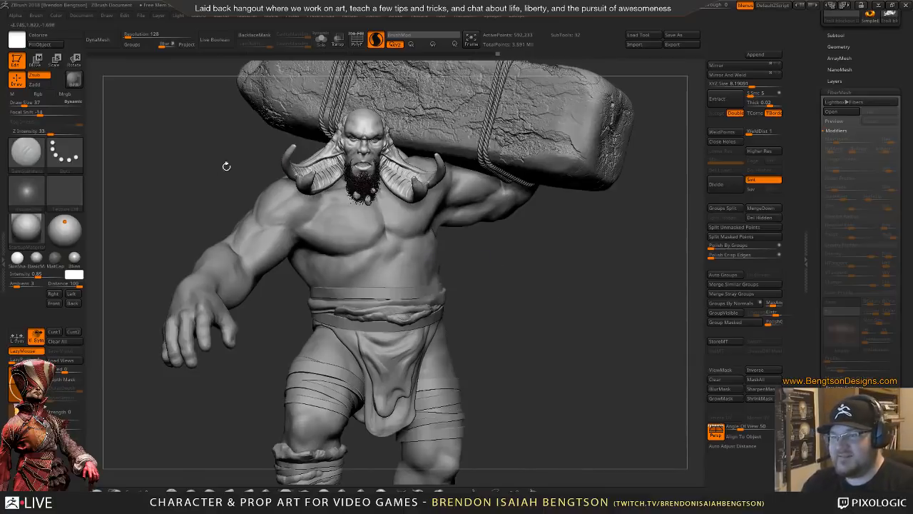
mouse_move(224, 167)
left_mouse_down("alt")
mouse_move(250, 206)
mouse_move(285, 173)
left_mouse_up("alt")
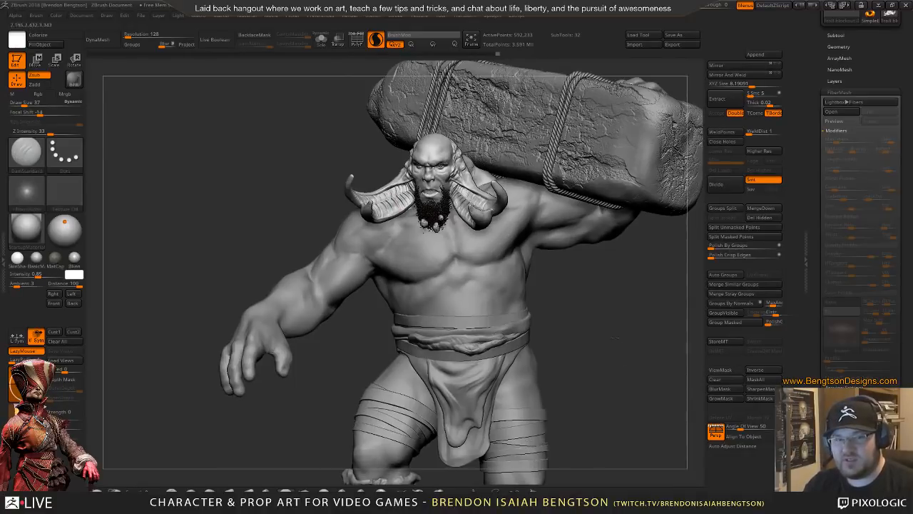
left_click_drag(587, 312, 605, 290, "alt")
mouse_move(605, 326)
left_mouse_down()
mouse_move(589, 326)
mouse_move(612, 316)
mouse_move(585, 314)
mouse_move(593, 325)
mouse_move(582, 305)
left_mouse_up()
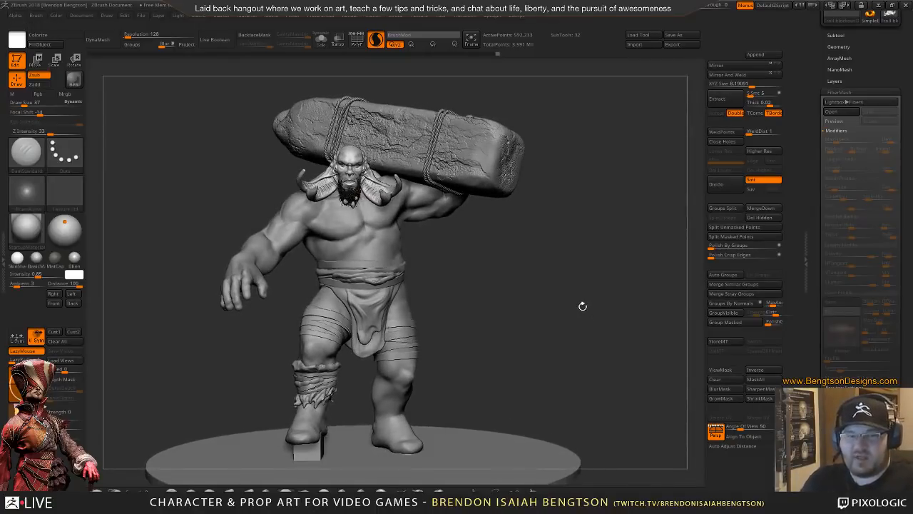
left_click_drag(563, 306, 572, 362)
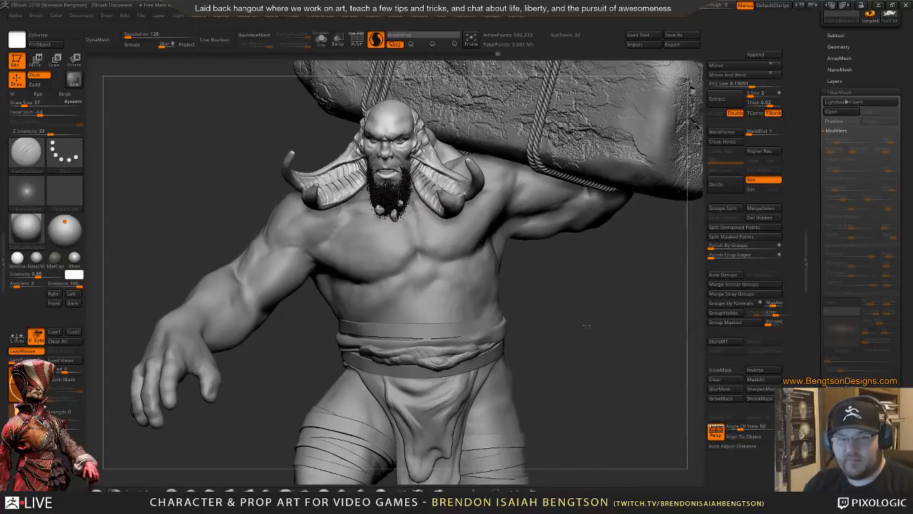
left_click_drag(586, 325, 593, 377)
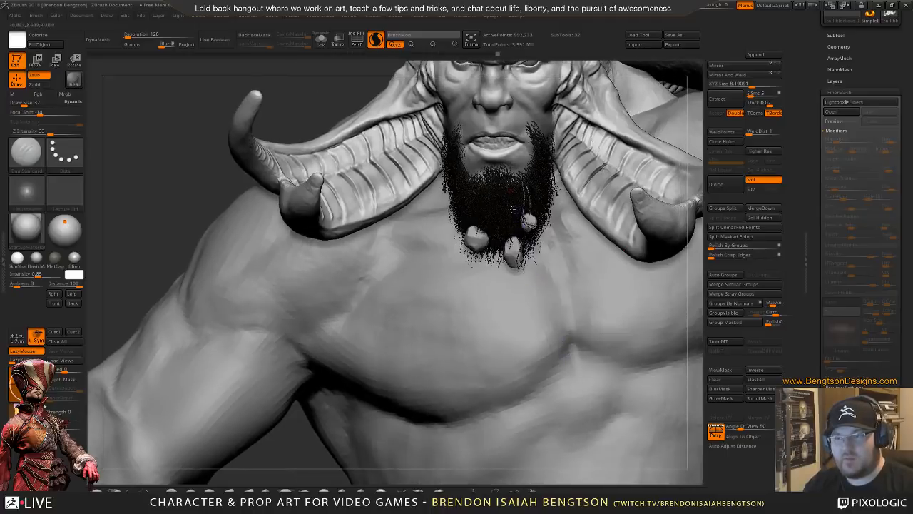
- Build up a raised ridge between the middle groove ends along the flap's lower edge using the Standard brush at draw size 40
right_click_drag(385, 183, 452, 266, "alt")
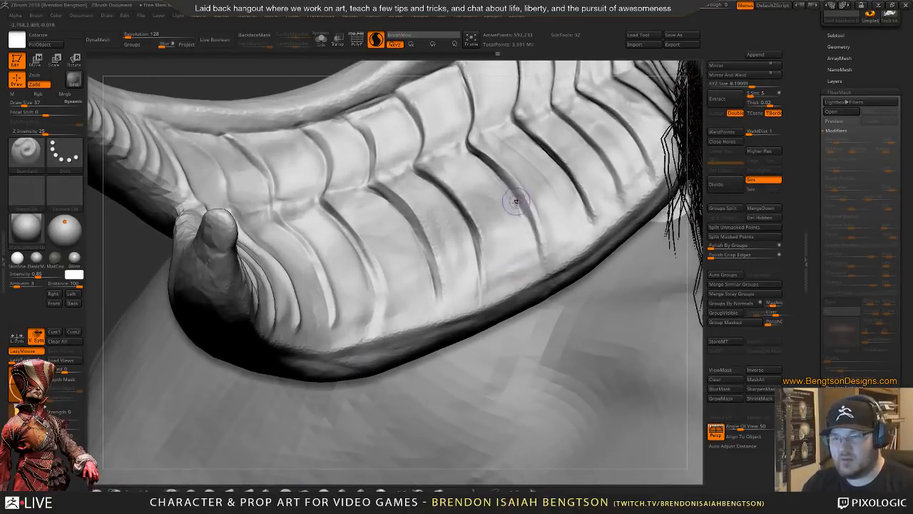
key("space")
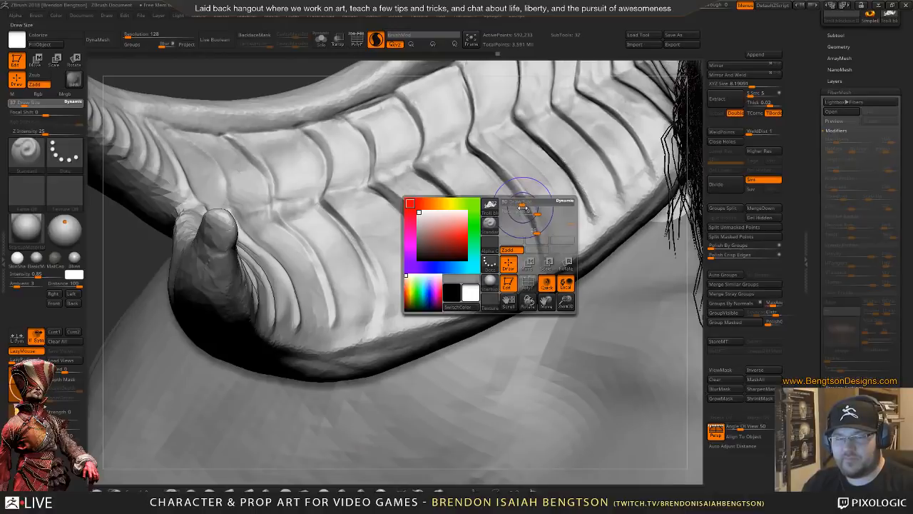
right_click_drag(499, 221, 497, 278, "alt")
left_click_drag(497, 278, 540, 276)
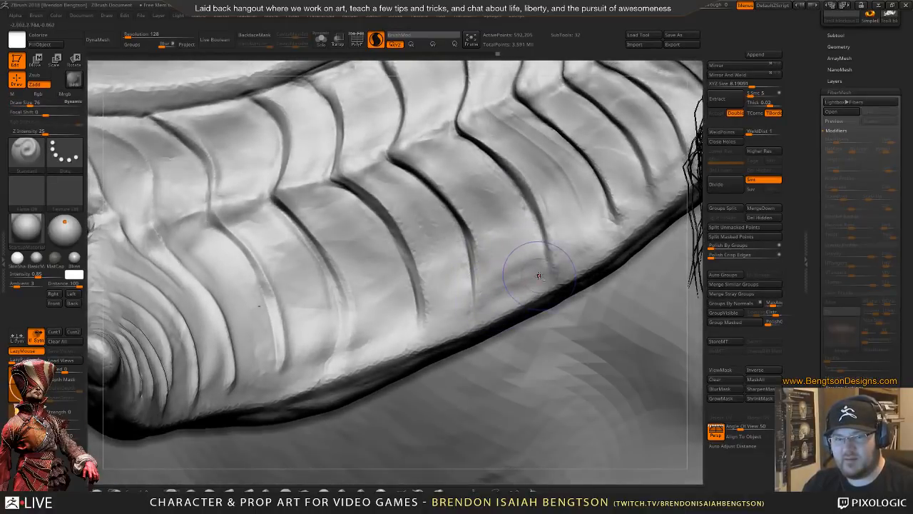
key("space")
left_click_drag(527, 226, 517, 226)
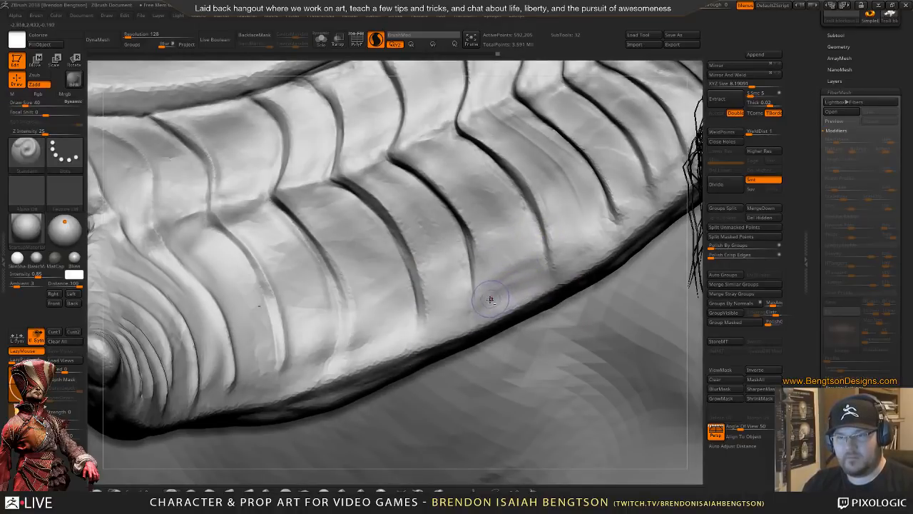
left_click_drag(491, 299, 533, 282)
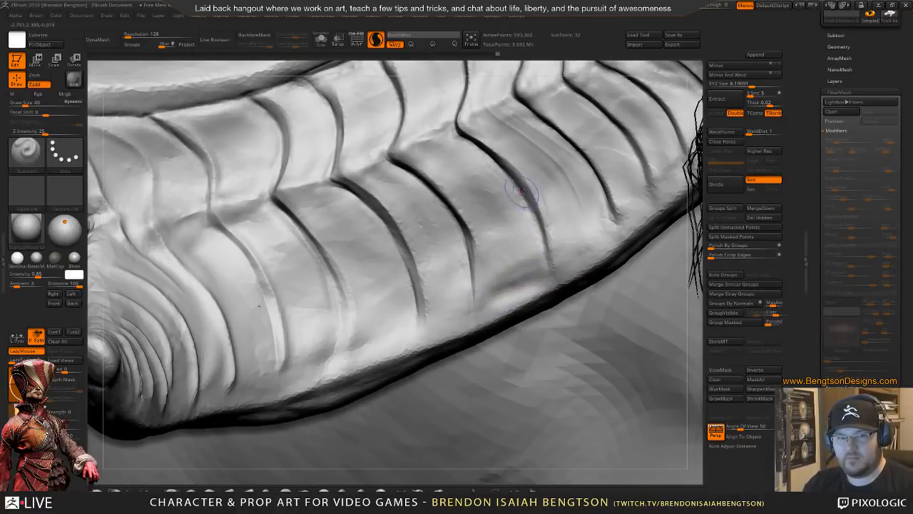
- Extend the raised ridge along the lower edge past the neighbouring groove ends, toward both the beard and the flap's outer end
right_click_drag(522, 191, 481, 206, "alt")
left_click_drag(531, 269, 592, 214)
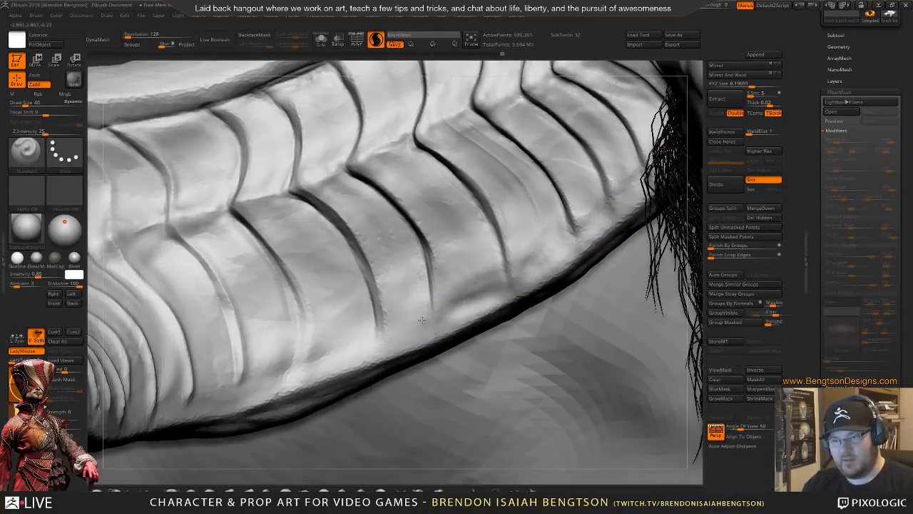
left_click_drag(376, 344, 418, 319)
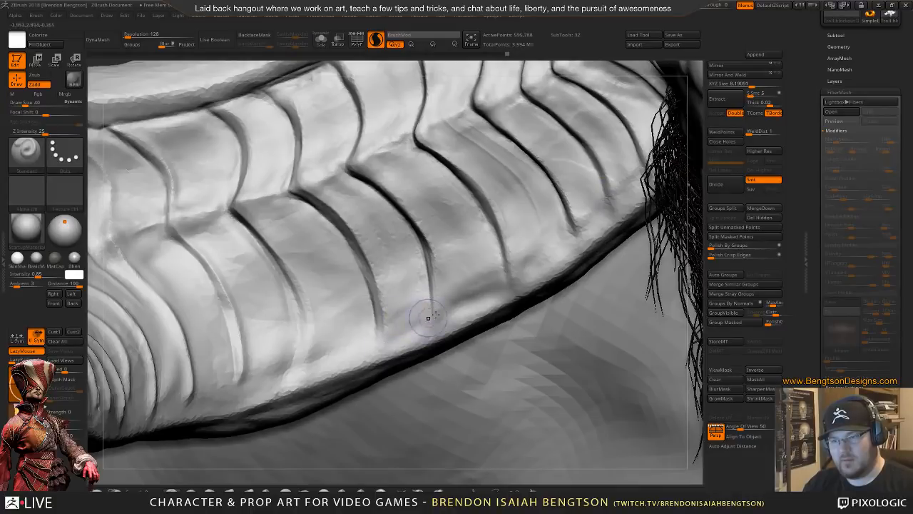
- Build up the surface around the middle groove ends near the flap's lower edge and save the work
mouse_move(368, 340)
left_mouse_down()
mouse_move(336, 334)
mouse_move(359, 330)
left_mouse_up()
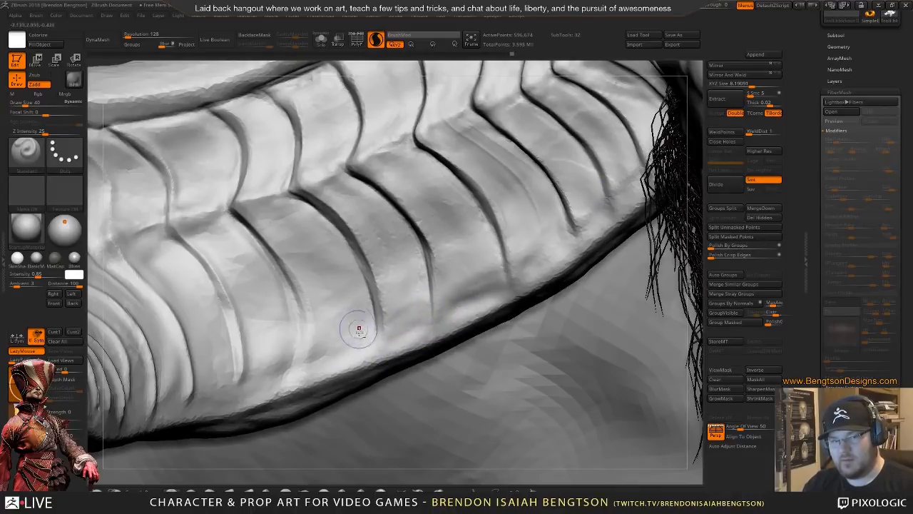
right_click_drag(359, 330, 366, 280, "alt")
mouse_move(353, 341)
right_mouse_down("ctrl")
mouse_move(363, 213)
mouse_move(355, 322)
right_mouse_up("ctrl")
right_click_drag(326, 144, 368, 344)
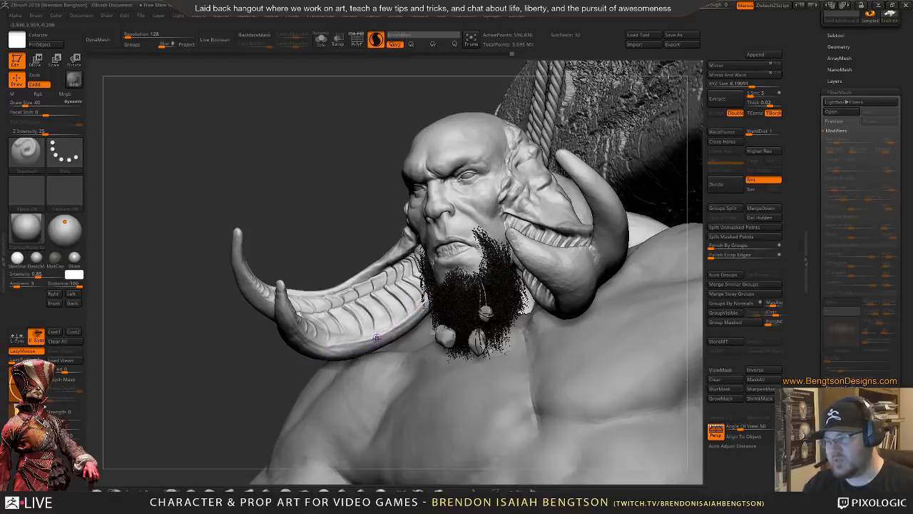
key("ctrl+s")
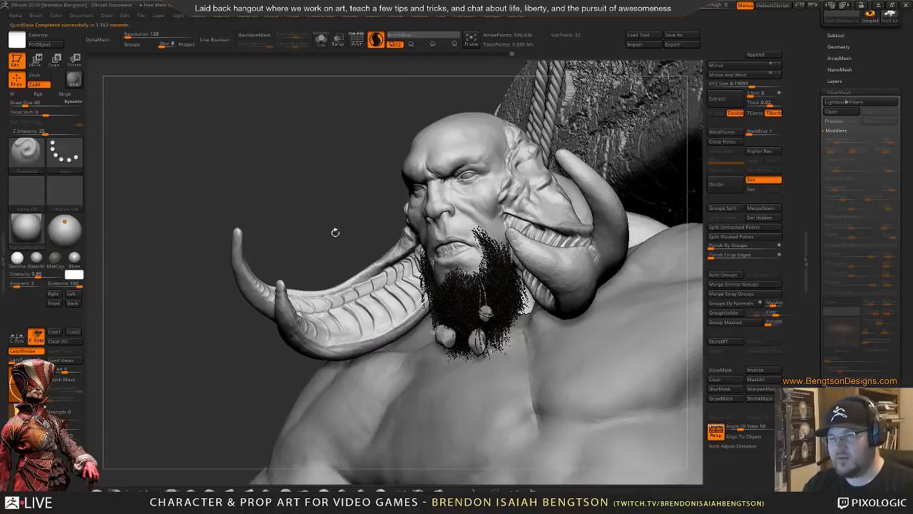
- Examine the ribbed flap in context of the whole character and up close from several angles
left_click_drag(319, 194, 290, 219, "alt")
left_click_drag(231, 244, 337, 242)
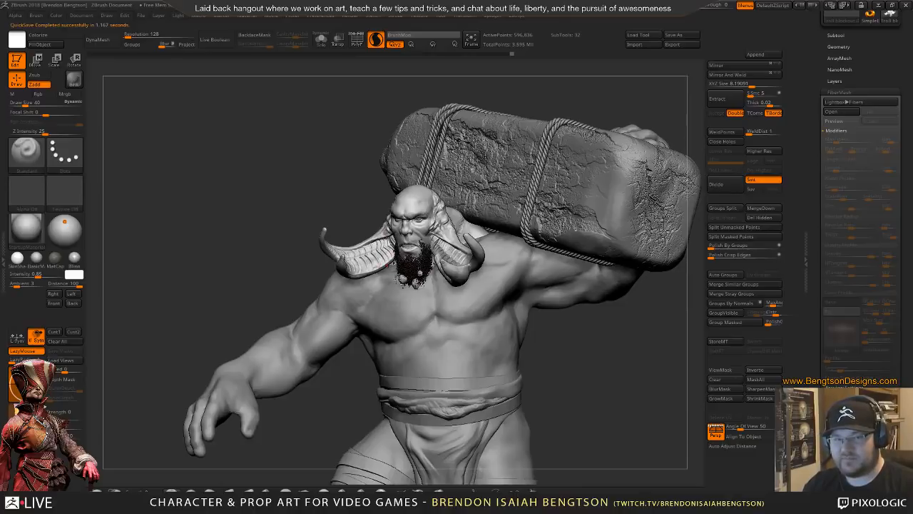
right_click_drag(387, 265, 390, 343, "alt")
right_click_drag(445, 232, 403, 247, "alt")
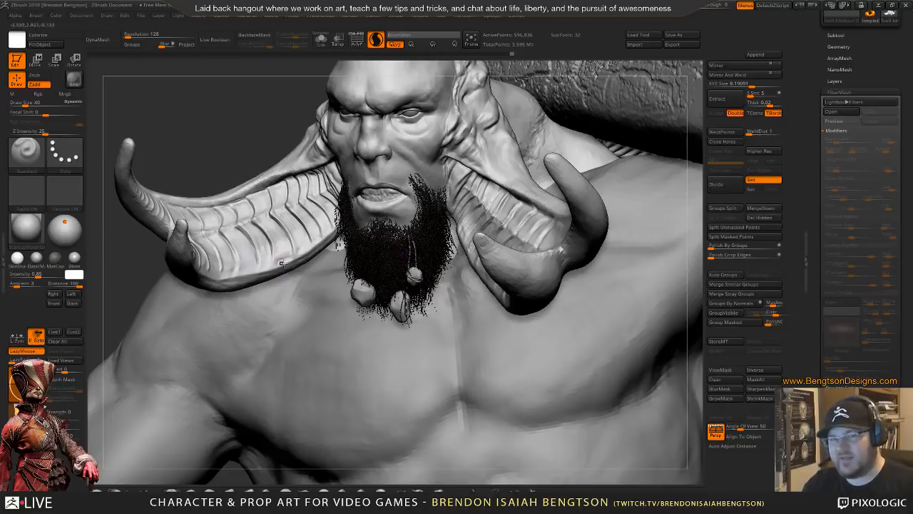
right_click_drag(281, 263, 307, 306, "alt")
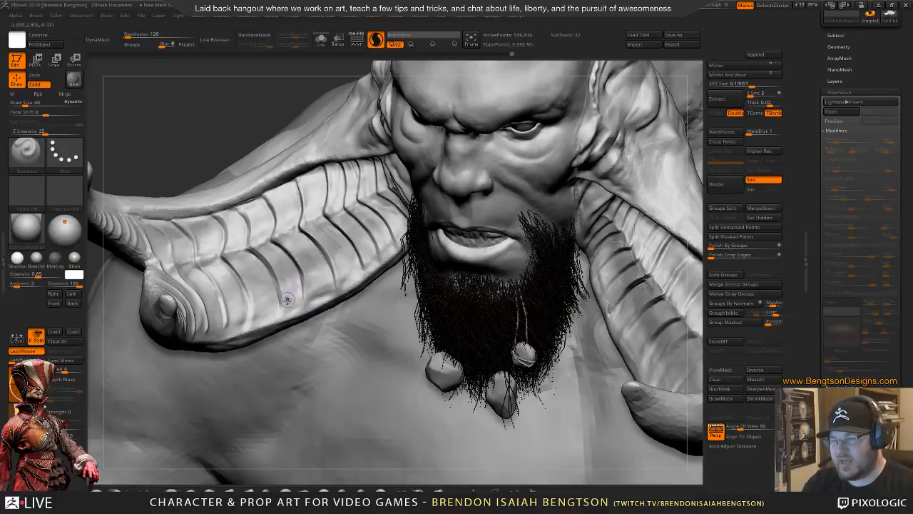
mouse_move(296, 339)
right_mouse_down("ctrl")
mouse_move(279, 294)
mouse_move(322, 308)
right_mouse_up("ctrl")
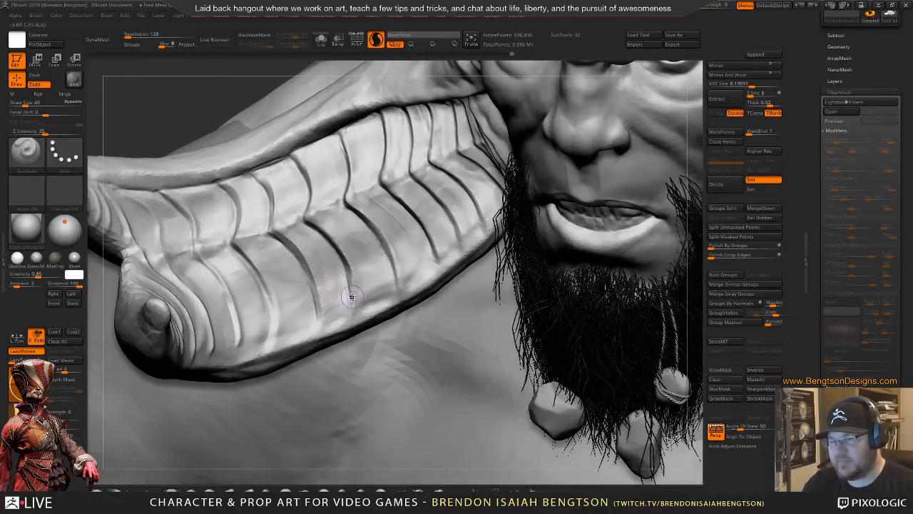
mouse_move(344, 271)
right_mouse_down()
mouse_move(278, 196)
mouse_move(354, 284)
mouse_move(320, 253)
mouse_move(273, 332)
right_mouse_up()
mouse_move(339, 321)
right_mouse_down("ctrl")
mouse_move(350, 160)
mouse_move(361, 298)
right_mouse_up("ctrl")
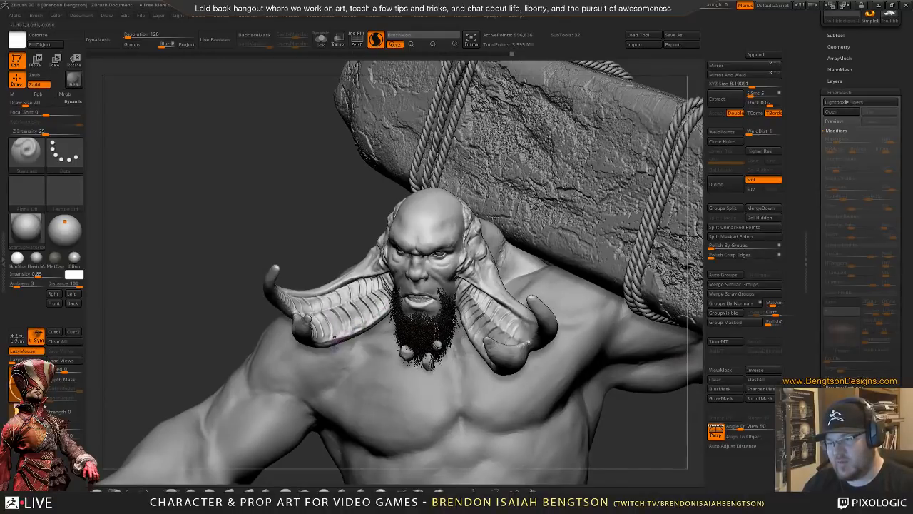
- Set the draw size to 55 and build up the panels between the lower-row grooves toward the flap's lower edge
right_click_drag(353, 314, 211, 414, "ctrl")
key("space")
left_click_drag(304, 332, 311, 330)
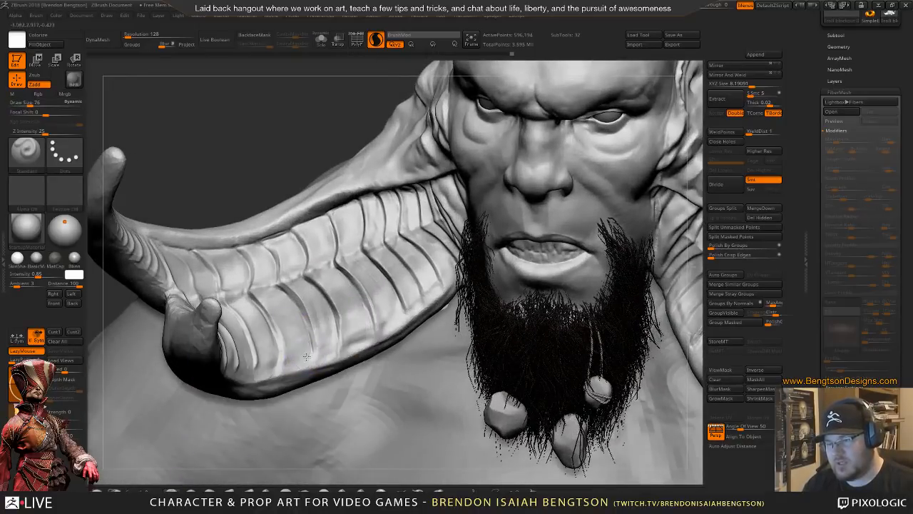
key("space")
left_click_drag(314, 346, 294, 347)
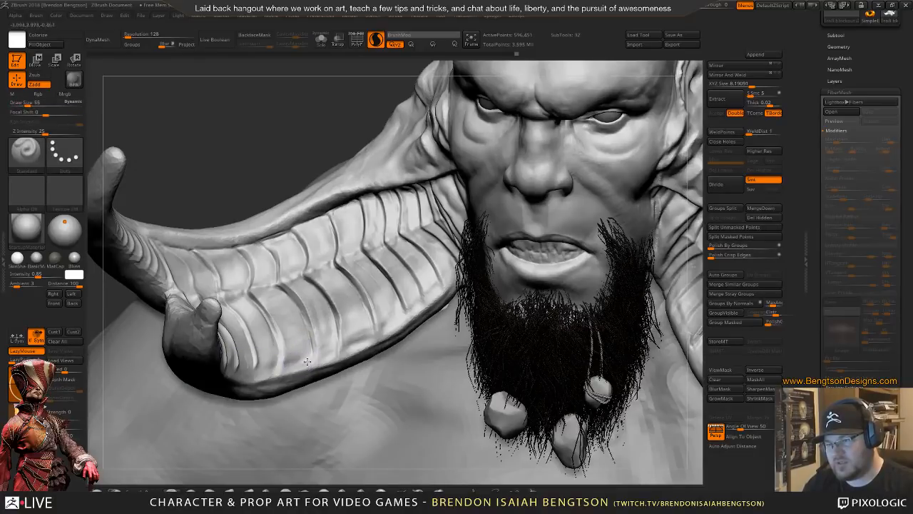
mouse_move(344, 350)
left_mouse_down()
mouse_move(312, 362)
mouse_move(321, 358)
left_mouse_up()
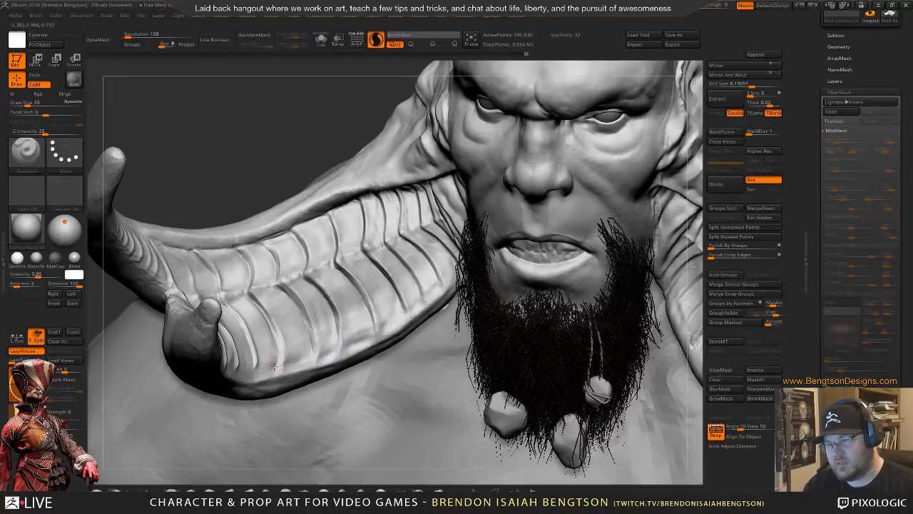
mouse_move(391, 326)
left_mouse_down()
mouse_move(396, 316)
mouse_move(387, 325)
left_mouse_up()
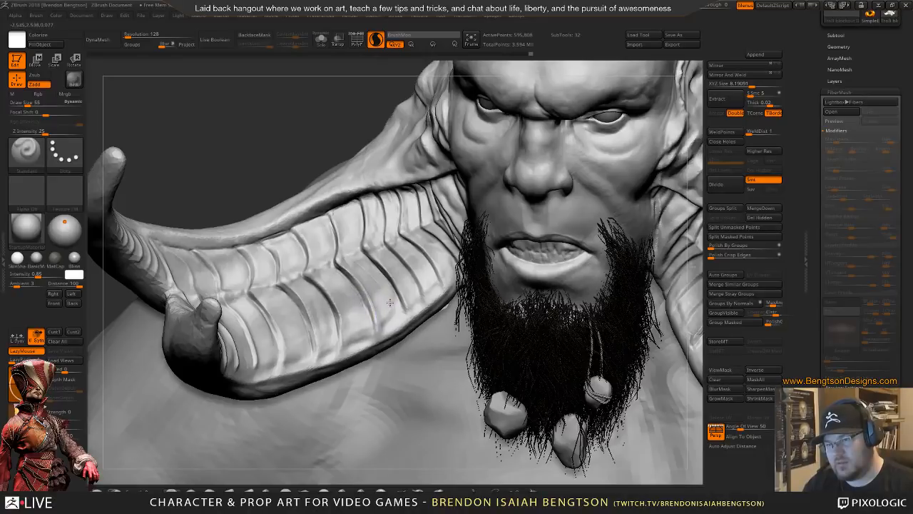
mouse_move(387, 314)
right_mouse_down()
mouse_move(395, 300)
mouse_move(388, 305)
mouse_move(414, 303)
right_mouse_up()
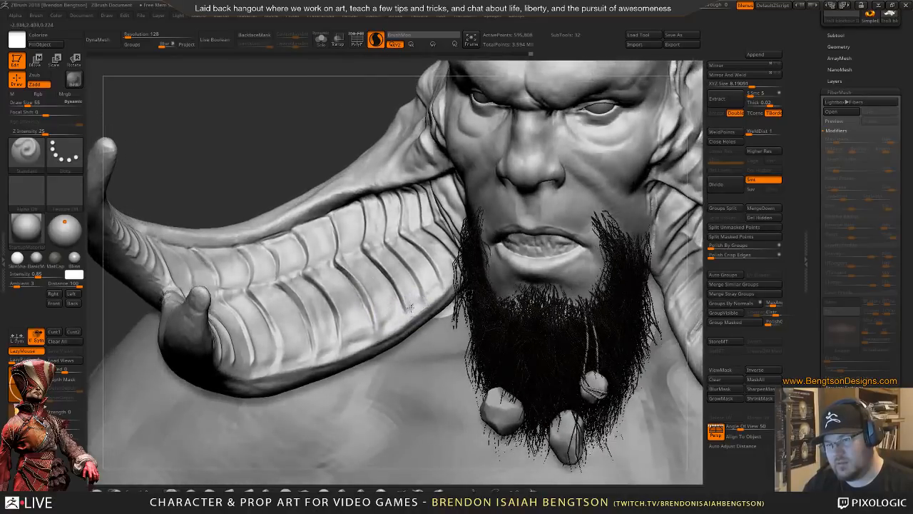
right_click_drag(403, 259, 374, 318)
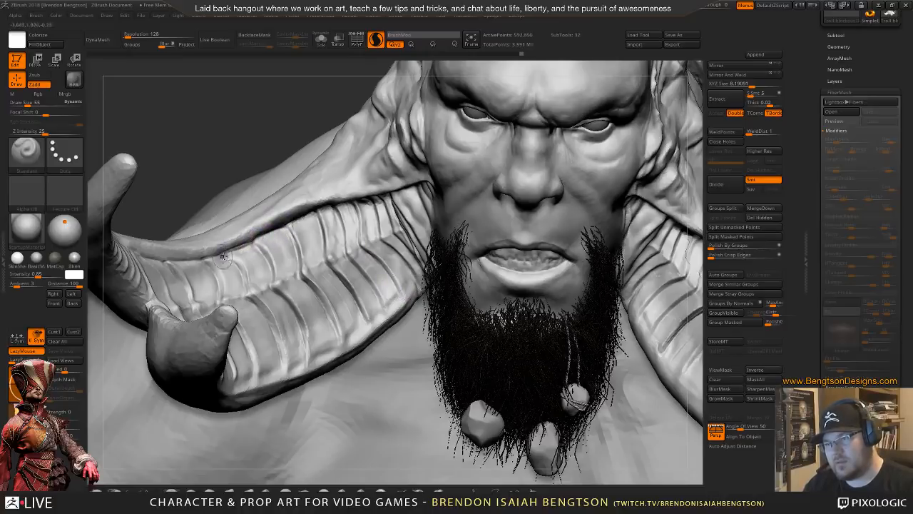
- Set the draw size to 40, turn off Sculptris Pro and refine the upper rim and upper-row ribs near the flap's outer end
right_click_drag(206, 238, 337, 262, "alt")
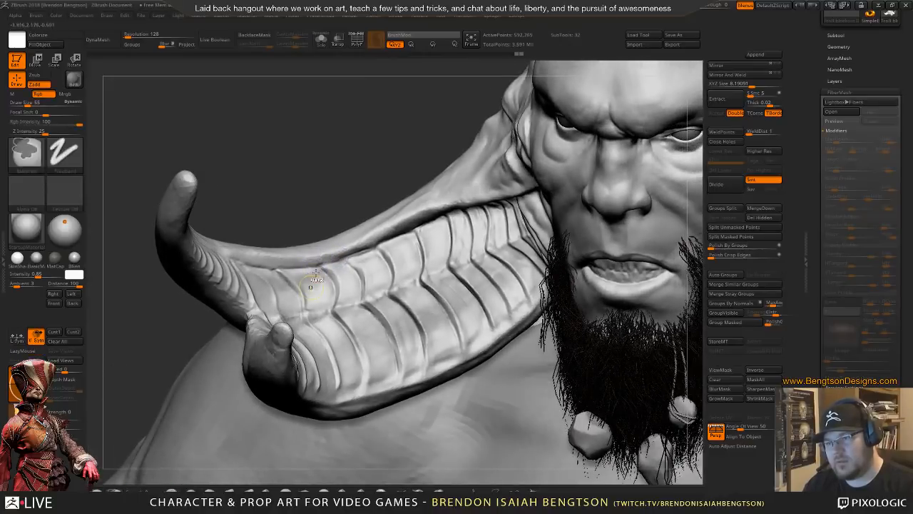
key("space")
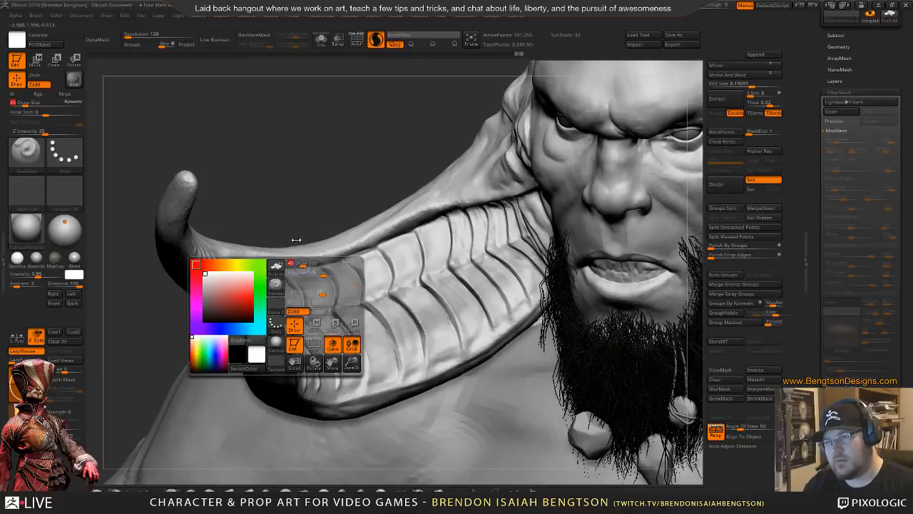
left_click(376, 39)
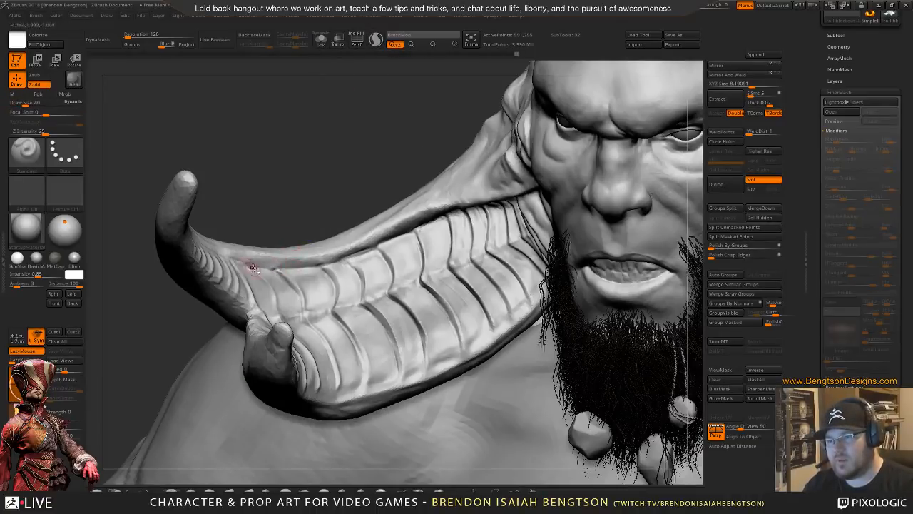
mouse_move(293, 194)
left_mouse_down()
mouse_move(285, 193)
mouse_move(278, 261)
left_mouse_up()
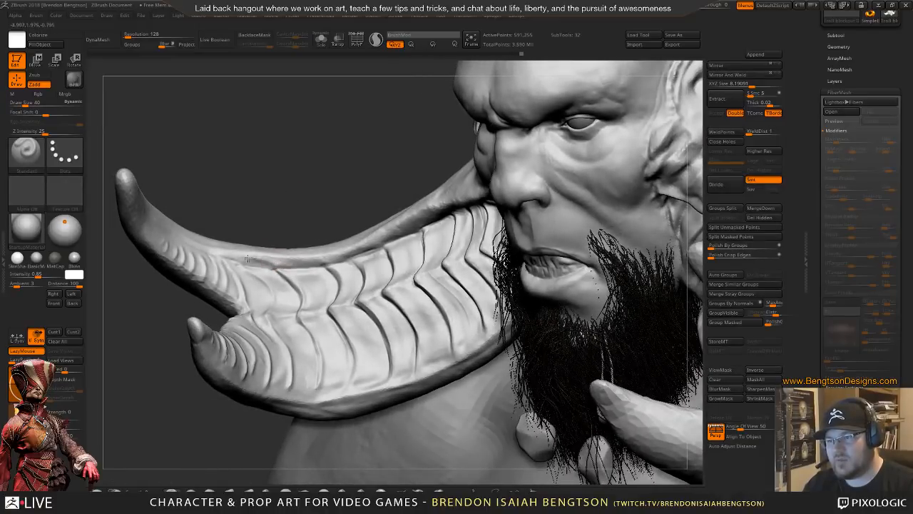
mouse_move(265, 219)
left_mouse_down()
mouse_move(322, 169)
mouse_move(312, 204)
mouse_move(289, 163)
left_mouse_up()
left_click_drag(278, 231, 285, 256)
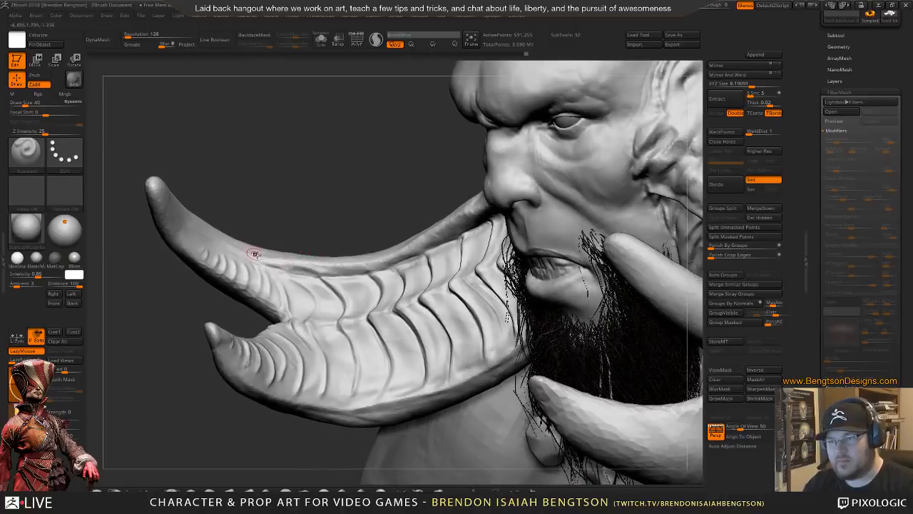
mouse_move(310, 306)
left_mouse_down()
mouse_move(310, 276)
mouse_move(298, 283)
left_mouse_up()
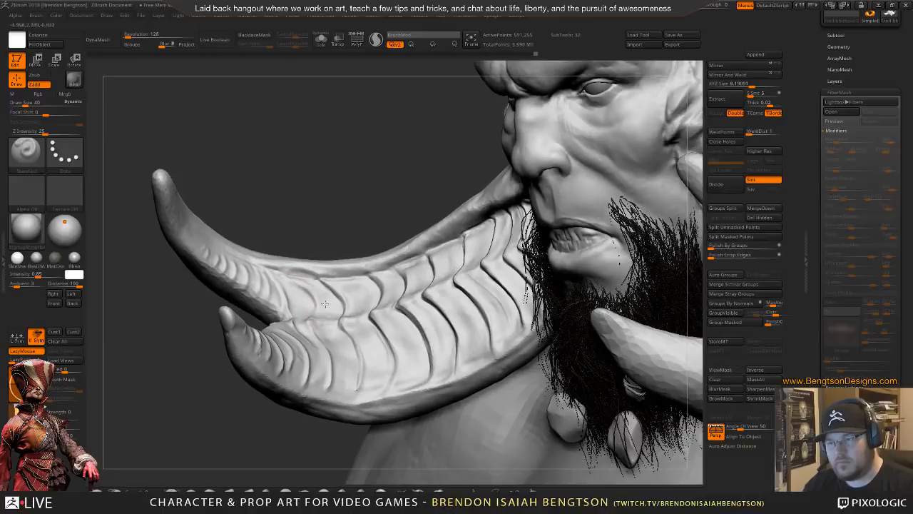
- Define the outermost upper-row groove, curving it down toward the fork between the two horn tips
mouse_move(319, 201)
left_mouse_down()
mouse_move(336, 191)
mouse_move(421, 356)
mouse_move(347, 271)
mouse_move(252, 248)
left_mouse_up()
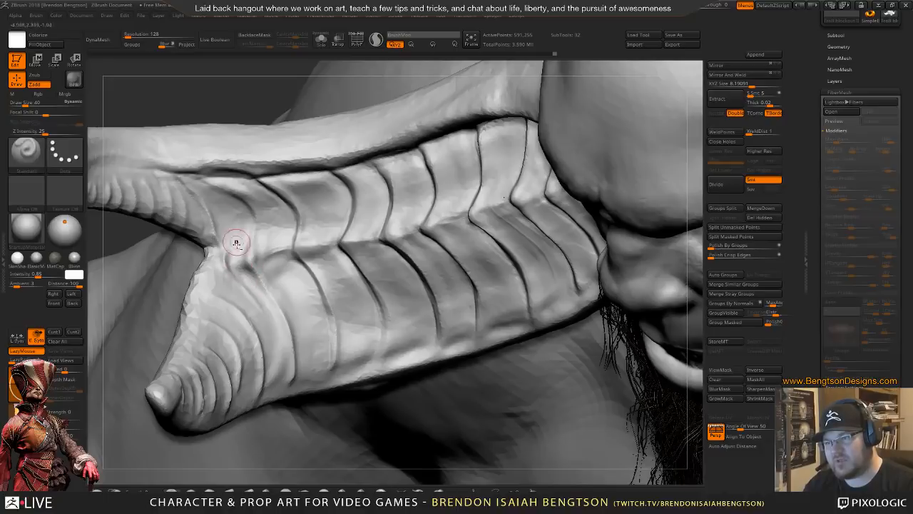
right_click_drag(387, 346, 342, 304, "ctrl")
right_click_drag(362, 200, 274, 251)
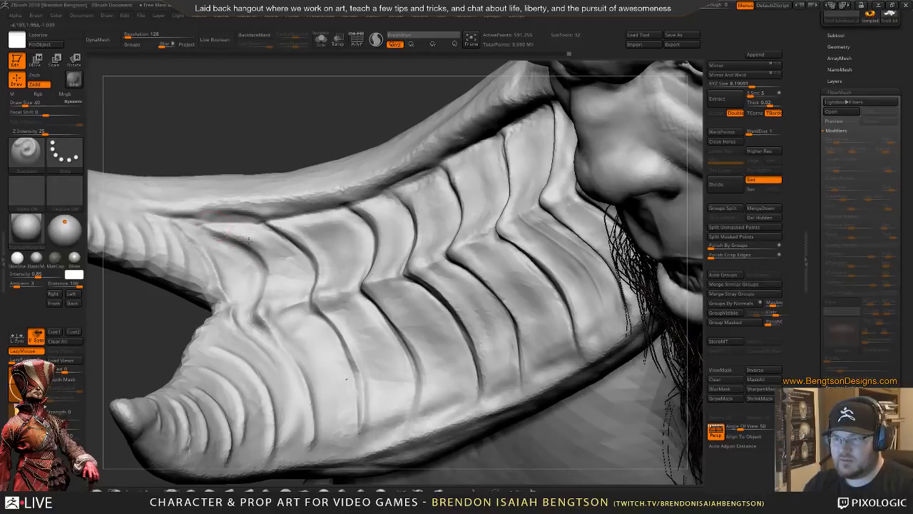
mouse_move(249, 241)
left_mouse_down()
mouse_move(232, 233)
mouse_move(255, 306)
left_mouse_up()
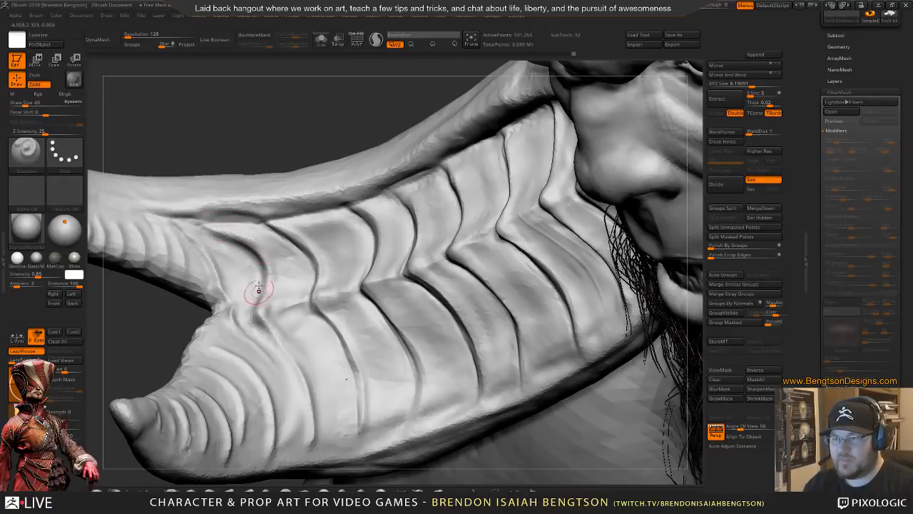
- Review the ribbed flaps on the whole character from several angles and distances
left_click_drag(137, 352, 175, 178, "alt")
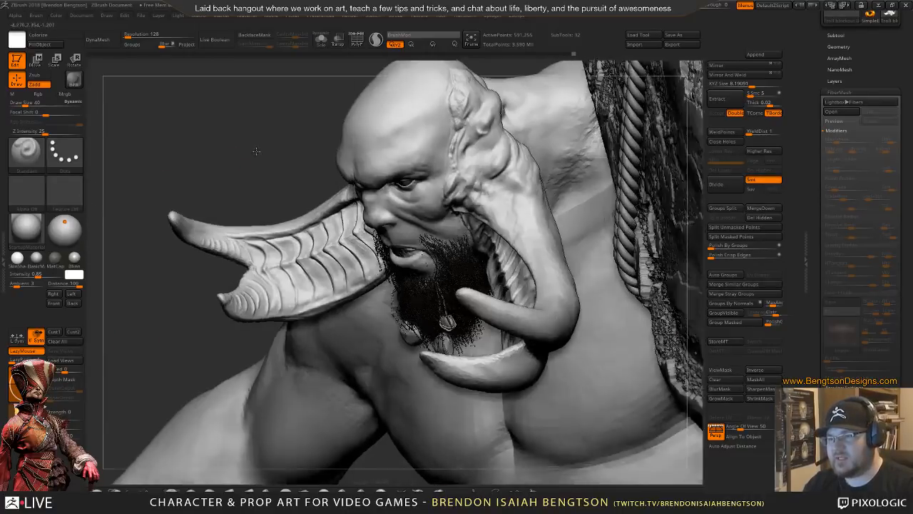
mouse_move(256, 151)
left_mouse_down()
mouse_move(268, 128)
mouse_move(286, 130)
mouse_move(251, 151)
left_mouse_up()
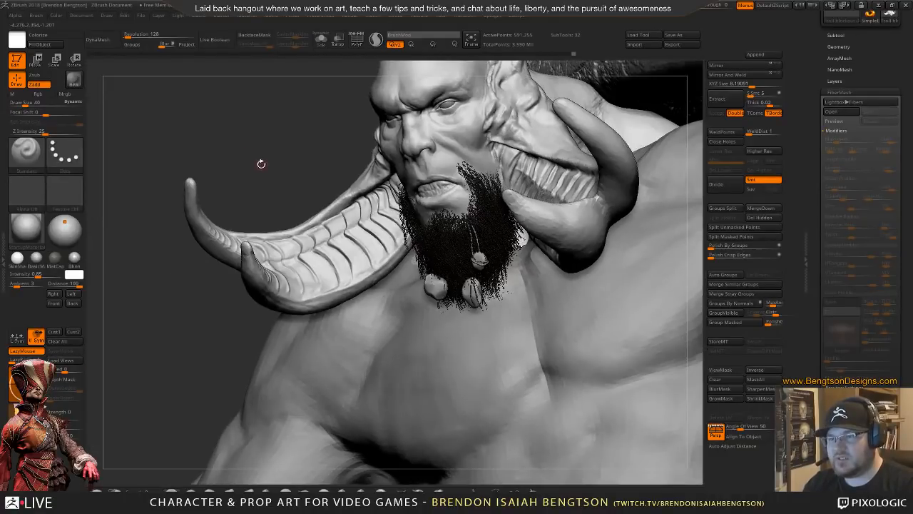
mouse_move(274, 180)
left_mouse_down()
mouse_move(265, 181)
mouse_move(260, 158)
mouse_move(198, 285)
mouse_move(191, 213)
mouse_move(159, 300)
mouse_move(202, 300)
mouse_move(258, 181)
mouse_move(503, 335)
mouse_move(503, 230)
mouse_move(525, 290)
mouse_move(524, 306)
mouse_move(512, 309)
left_mouse_up()
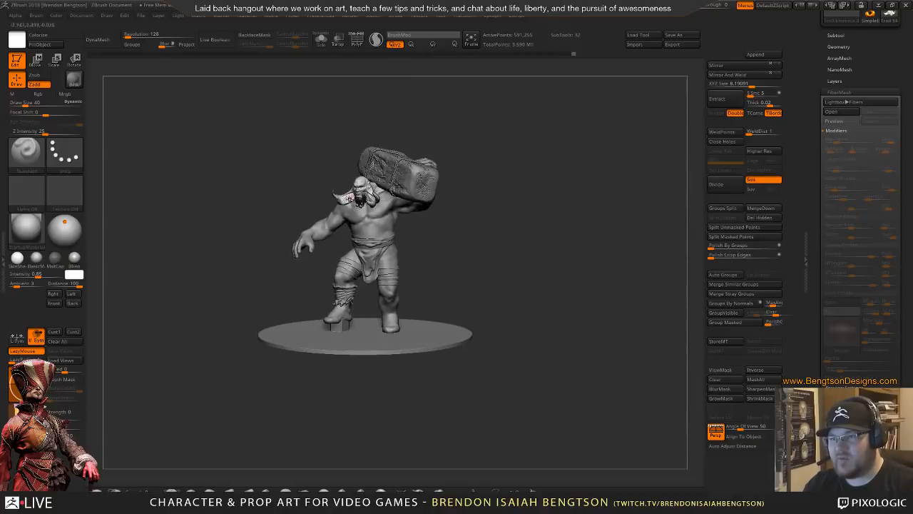
left_click_drag(438, 229, 425, 200)
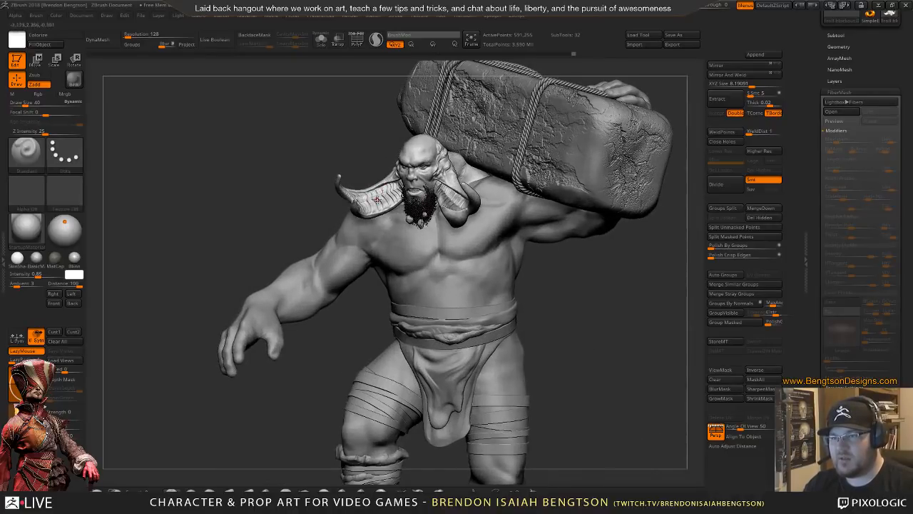
left_click_drag(592, 303, 523, 268)
left_click_drag(297, 159, 342, 321, "alt")
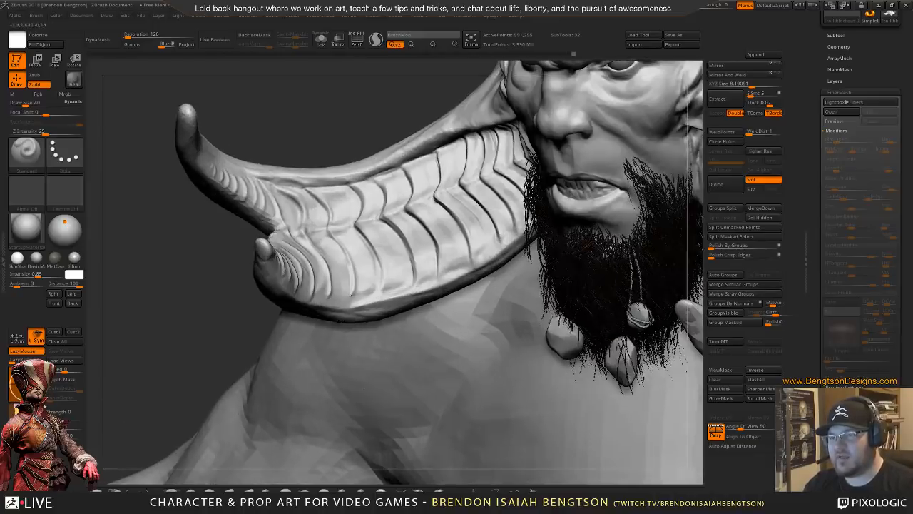
- Extend the crease under the flap's upper rim along the upper horn, above the small ribs, toward its tip
left_click_drag(372, 175, 316, 208)
right_click_drag(316, 208, 334, 237, "ctrl")
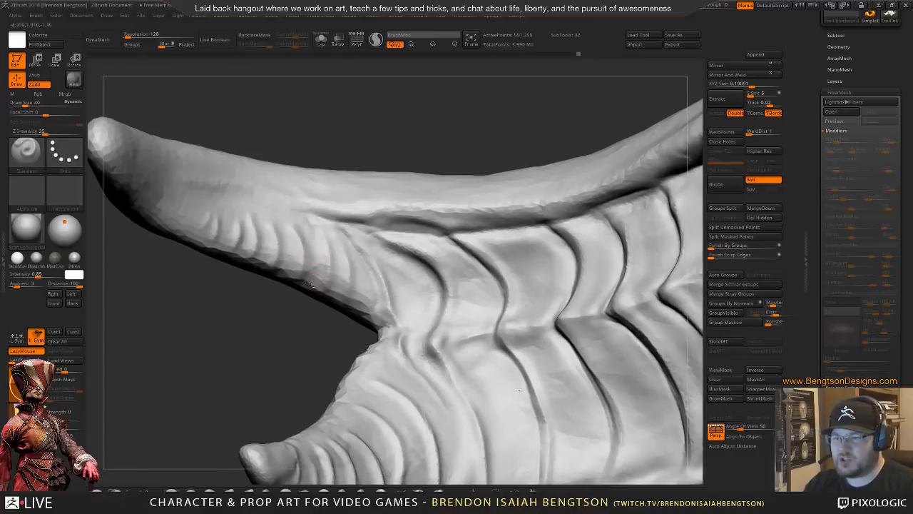
right_click_drag(326, 192, 377, 261, "alt")
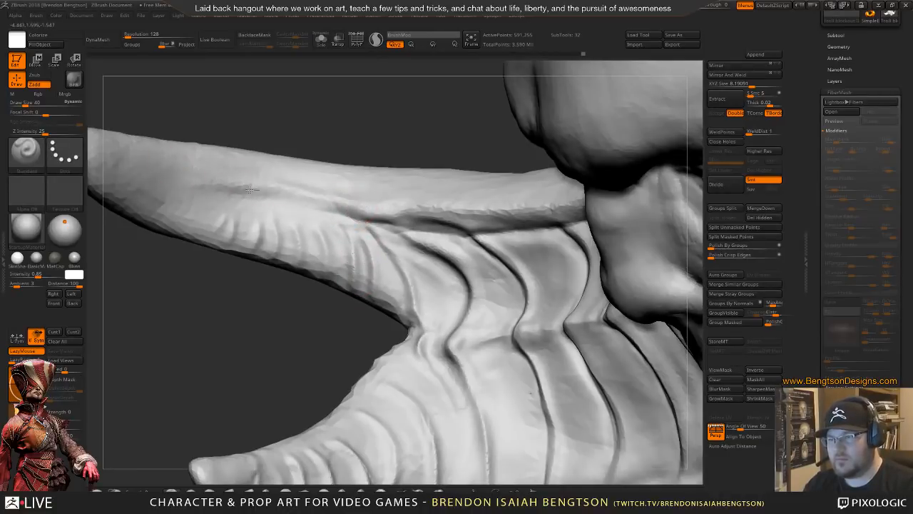
right_click_drag(166, 185, 271, 224)
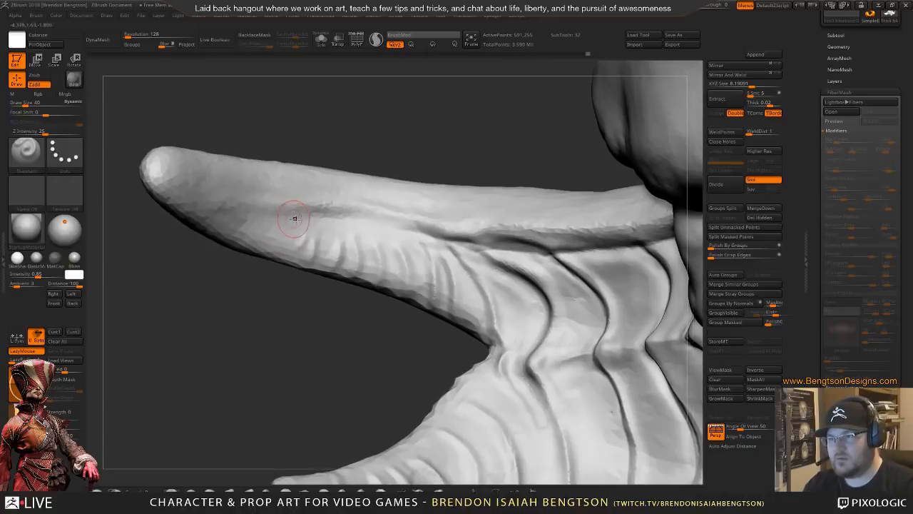
- Sharpen the crease above the upper horn's small ribs with the DamStandard brush at draw size 40, turning Sculptris Pro on partway
key("b")
key("d")
key("s")
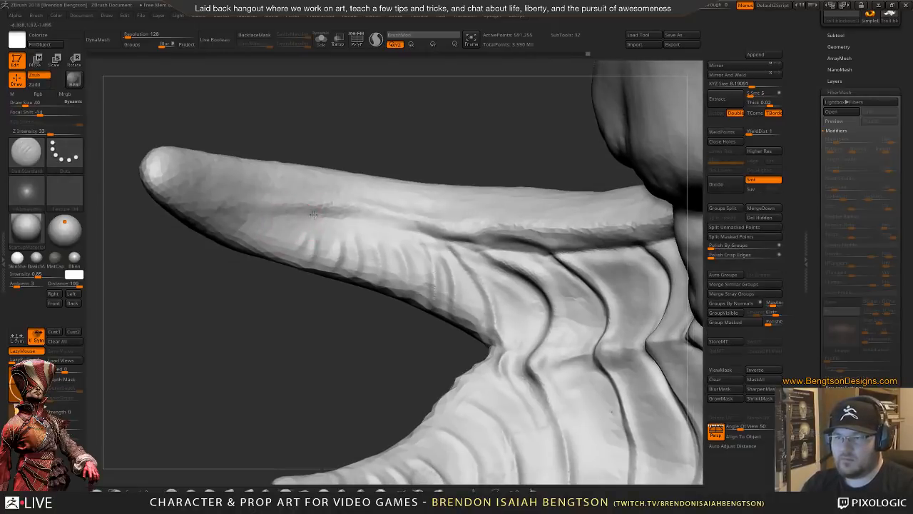
left_click_drag(301, 212, 421, 236)
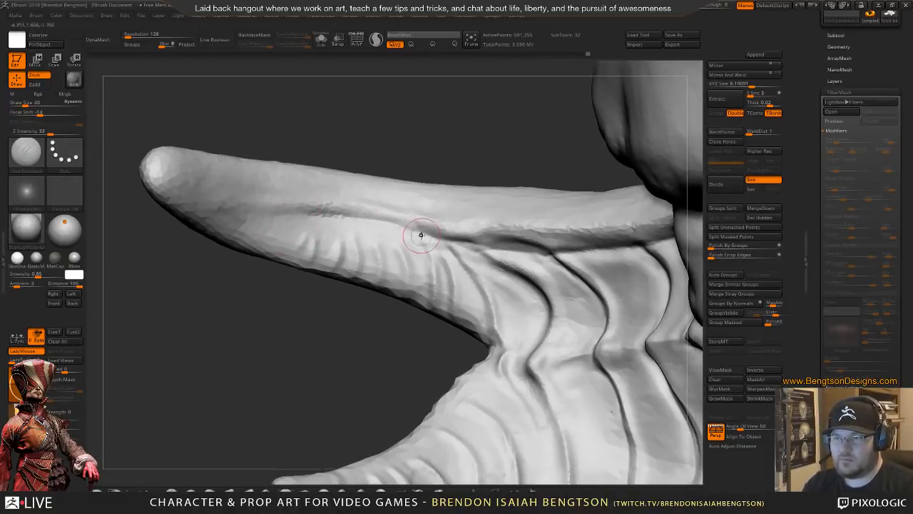
left_click(373, 41)
left_click_drag(297, 212, 286, 219)
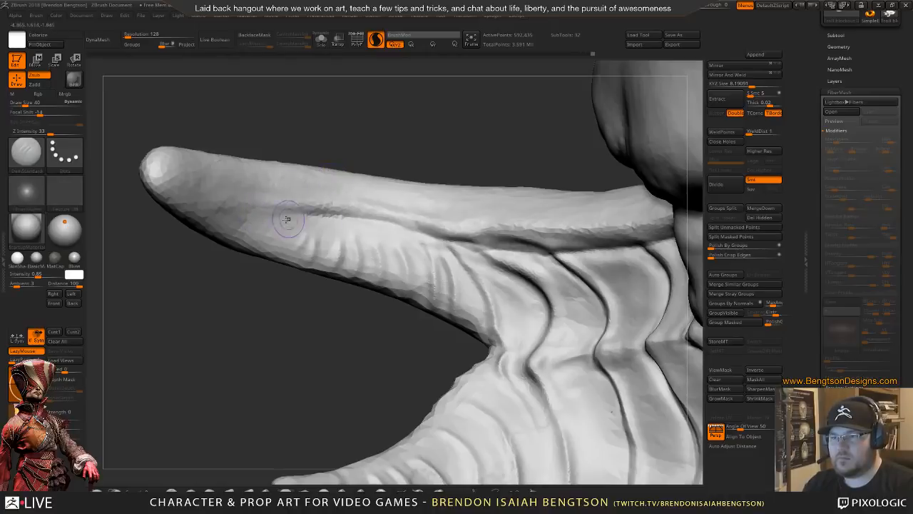
left_click_drag(361, 223, 427, 235)
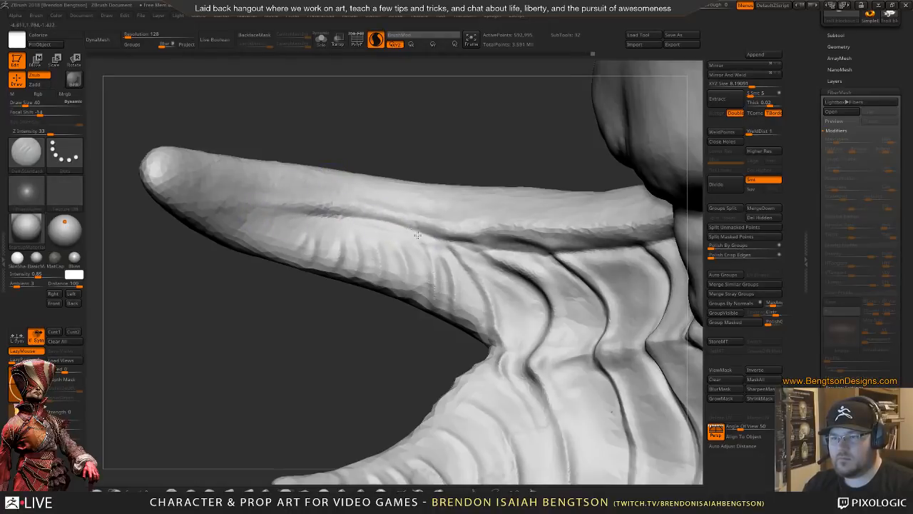
- Deepen the grooves between the small ribs on the upper horn, below the long crease, with the DamStandard brush at draw size 40
right_click_drag(387, 262, 379, 233)
mouse_move(359, 221)
left_mouse_down()
mouse_move(399, 253)
mouse_move(417, 238)
mouse_move(411, 228)
mouse_move(421, 250)
left_mouse_up()
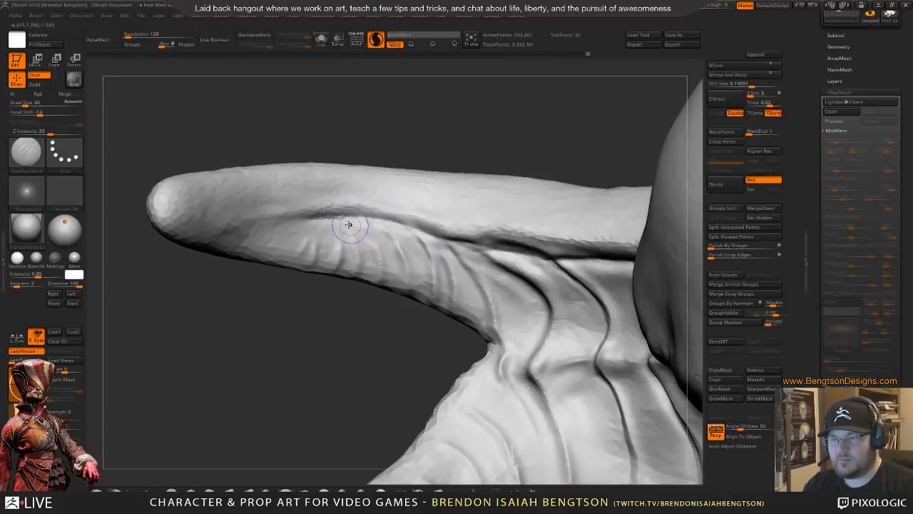
mouse_move(342, 221)
left_mouse_down()
mouse_move(354, 243)
mouse_move(321, 235)
mouse_move(327, 249)
mouse_move(323, 233)
mouse_move(329, 252)
left_mouse_up()
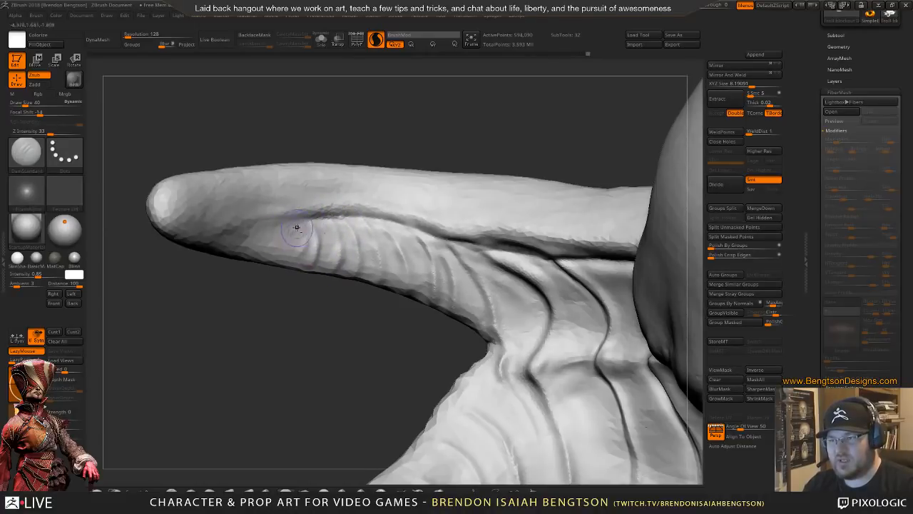
mouse_move(283, 352)
left_mouse_down()
mouse_move(265, 195)
mouse_move(371, 167)
mouse_move(369, 197)
mouse_move(383, 138)
mouse_move(322, 341)
mouse_move(360, 317)
mouse_move(306, 356)
mouse_move(392, 348)
mouse_move(403, 335)
mouse_move(359, 369)
mouse_move(400, 341)
mouse_move(422, 362)
mouse_move(397, 406)
left_mouse_up()
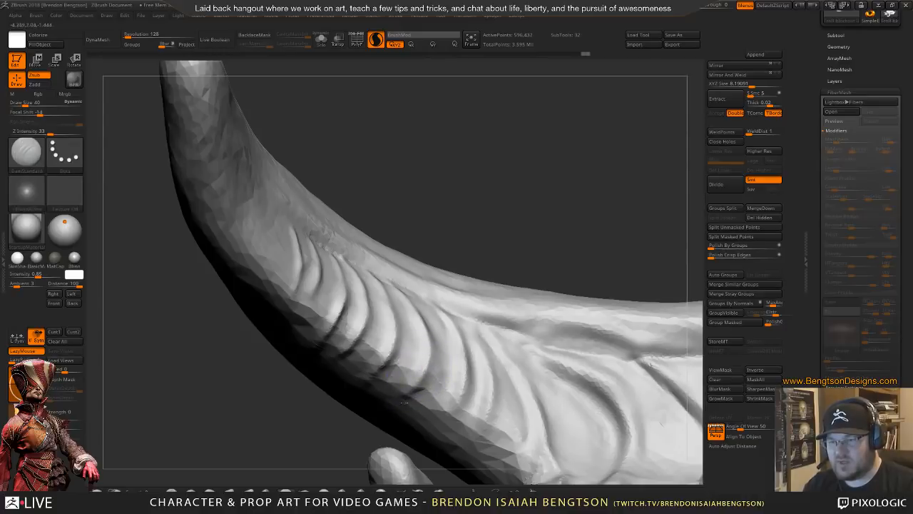
left_click_drag(452, 202, 456, 171)
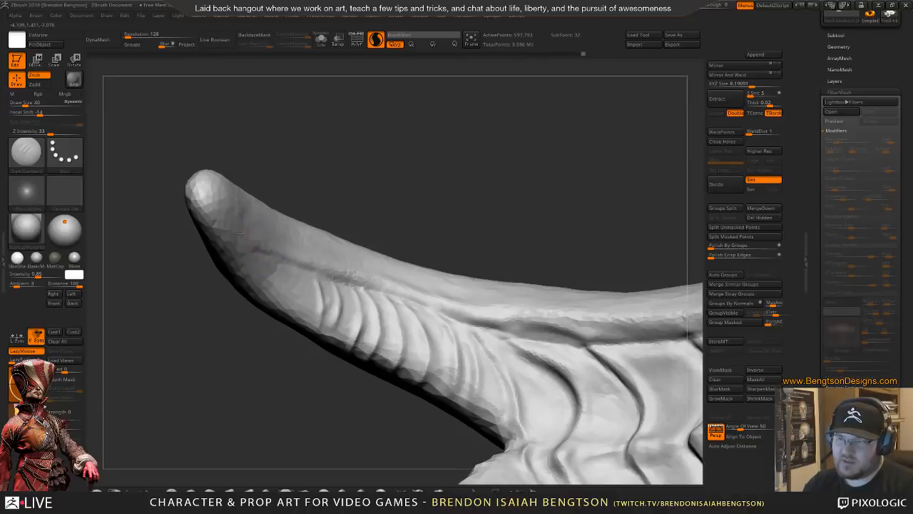
left_click_drag(395, 160, 360, 166)
mouse_move(352, 153)
left_mouse_down()
mouse_move(371, 139)
mouse_move(375, 147)
mouse_move(358, 143)
left_mouse_up()
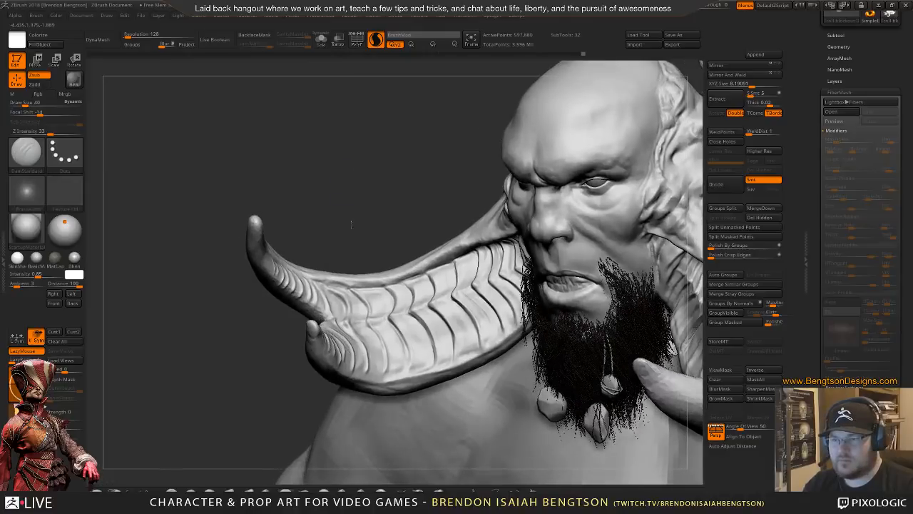
- Raise the small ribs on the inner face of the upper horn with the Standard brush at draw size 40
left_click_drag(350, 221, 358, 271, "alt")
mouse_move(373, 202)
left_mouse_down("alt")
mouse_move(381, 147)
mouse_move(387, 171)
mouse_move(378, 222)
left_mouse_up("alt")
key("b")
key("m")
key("t")
left_click(172, 490)
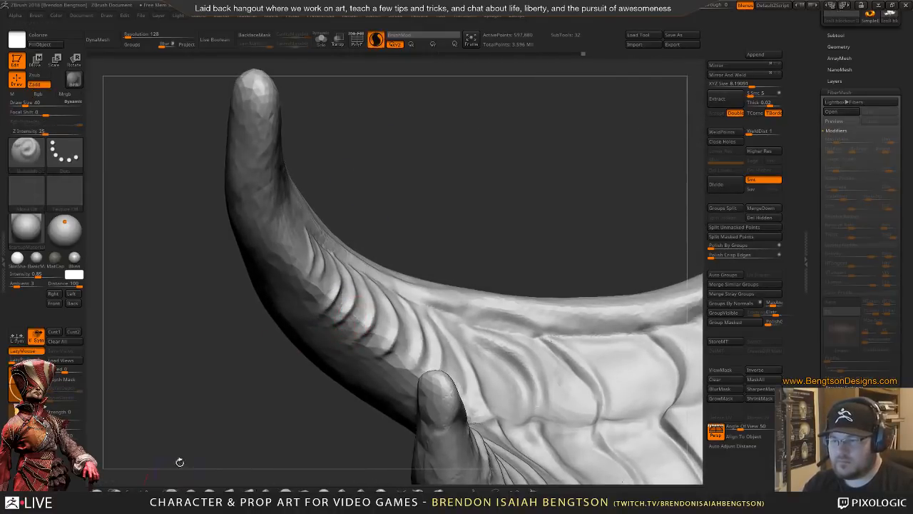
left_click_drag(385, 308, 370, 345)
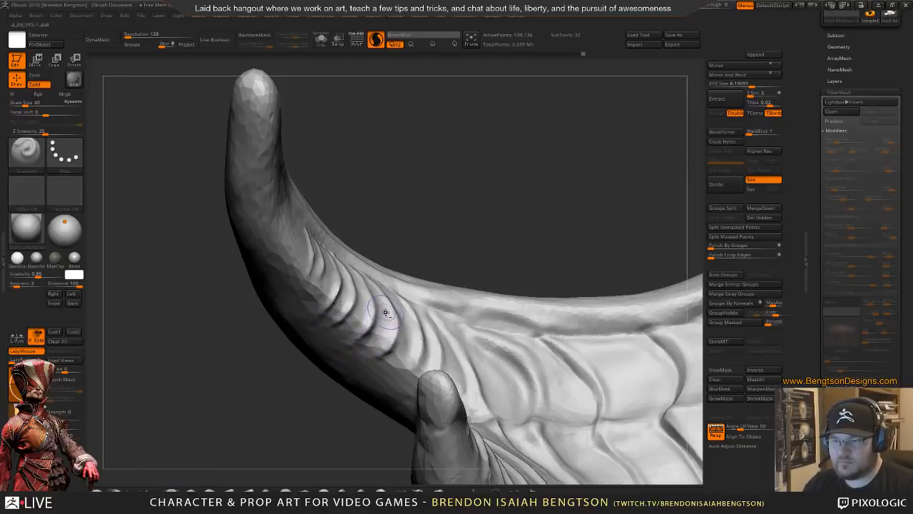
left_click_drag(362, 298, 335, 335)
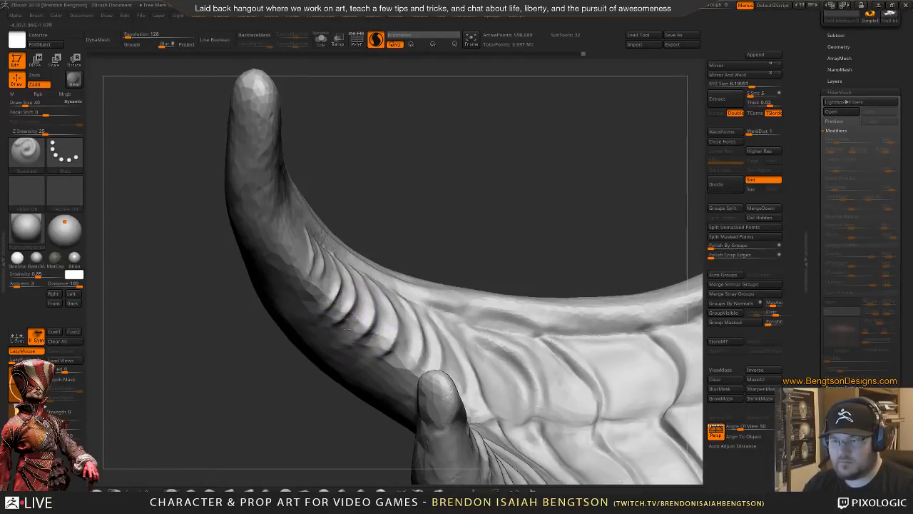
- Build up the finer ribs toward the fork along the upper horn's lower edge with the Standard brush at draw size 27
mouse_move(371, 215)
left_mouse_down()
mouse_move(402, 196)
mouse_move(366, 243)
left_mouse_up()
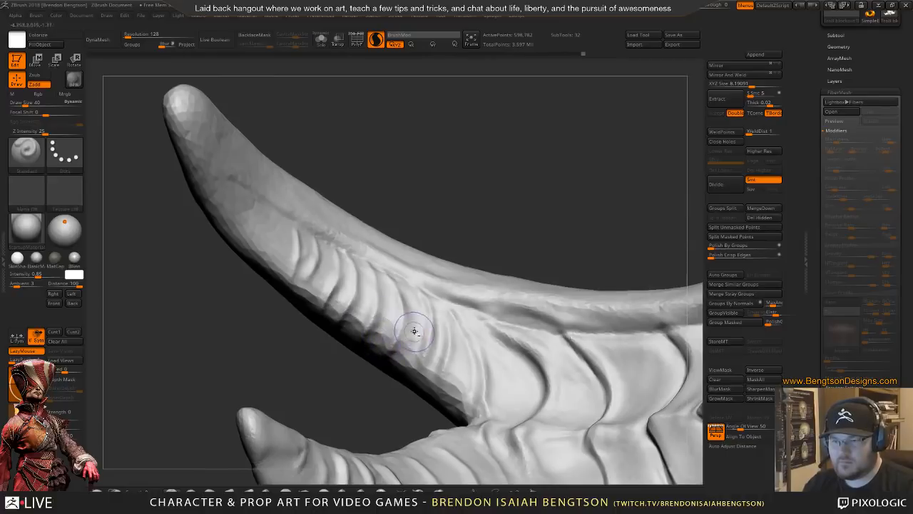
left_click_drag(403, 357, 439, 342)
key("space")
left_click_drag(477, 229, 472, 282)
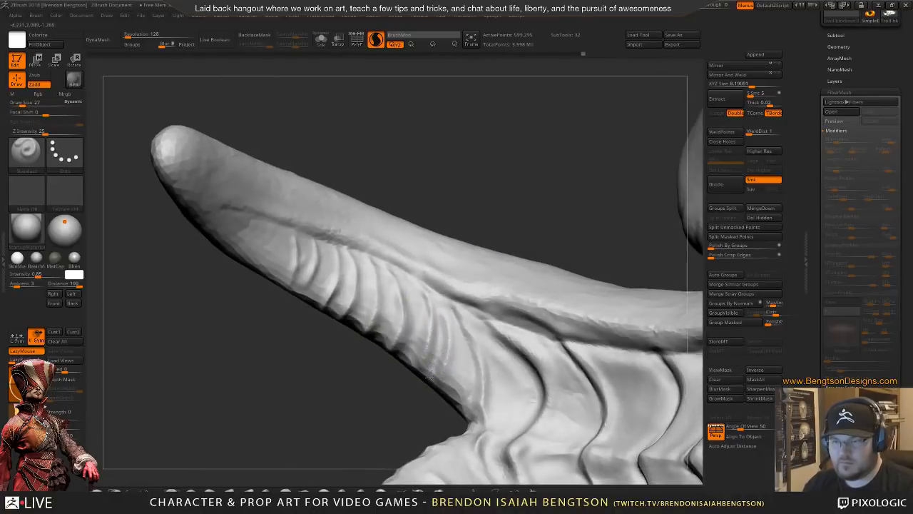
left_click_drag(430, 371, 422, 386)
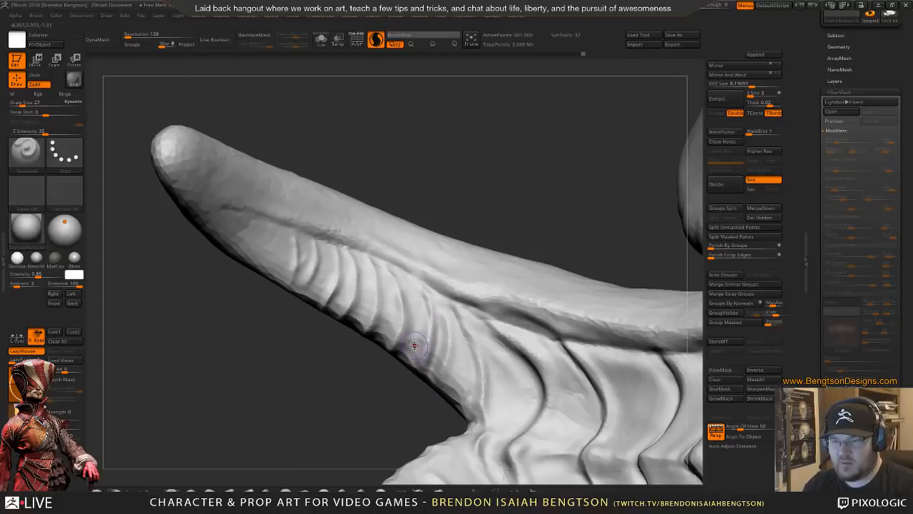
key("b")
key("c")
key("b")
key("space")
left_click_drag(420, 345, 428, 345)
left_click_drag(498, 174, 443, 198)
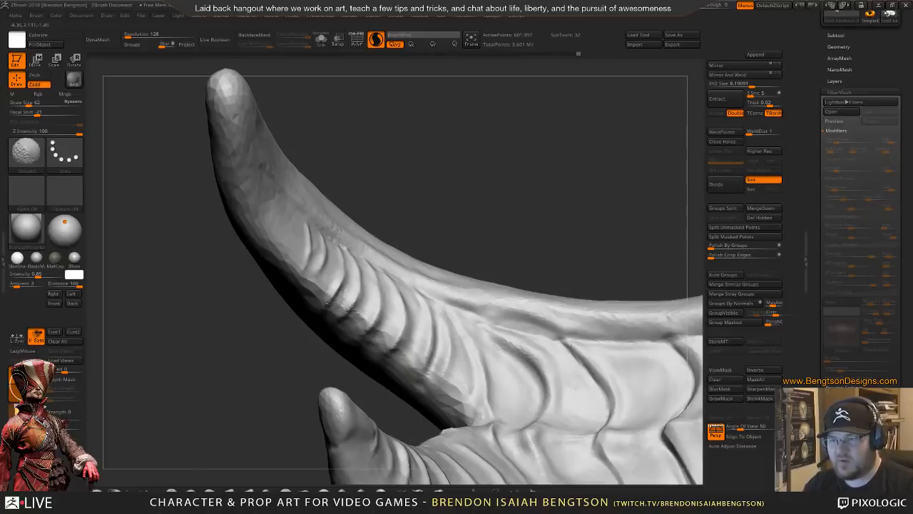
- Strengthen the small ribs along the upper horn down to its lower edge with the Standard brush at draw size 32
key("b")
key("s")
key("t")
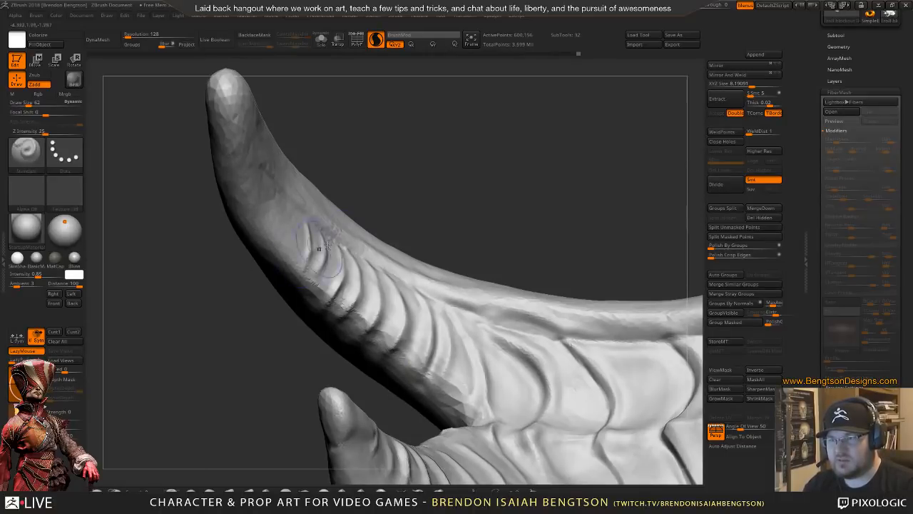
left_click_drag(426, 208, 418, 245)
key("space")
left_click_drag(413, 348, 404, 348)
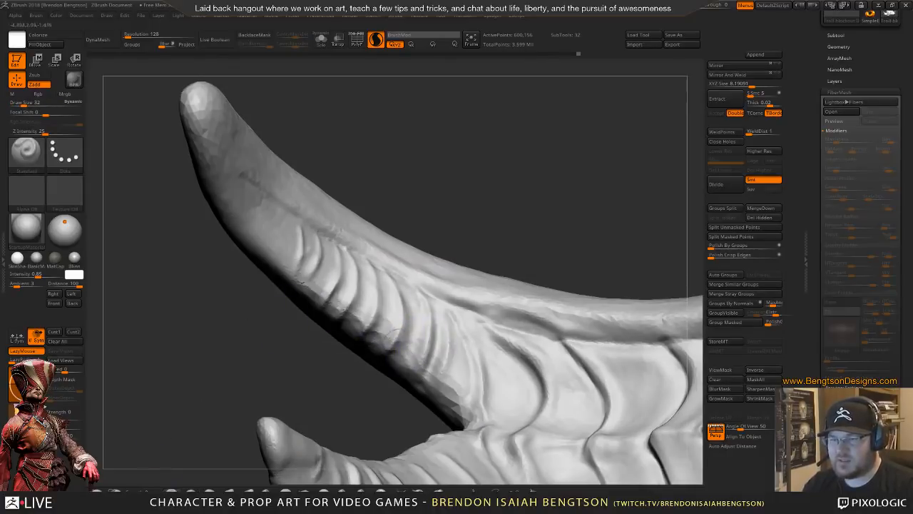
mouse_move(416, 315)
left_mouse_down()
mouse_move(404, 355)
mouse_move(434, 363)
mouse_move(461, 347)
mouse_move(483, 237)
mouse_move(472, 249)
left_mouse_up()
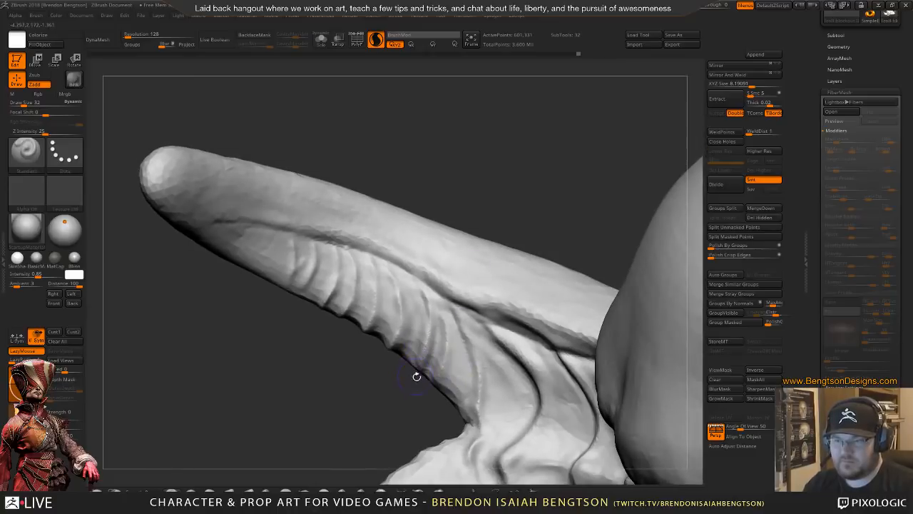
mouse_move(437, 403)
left_mouse_down()
mouse_move(449, 391)
mouse_move(457, 397)
left_mouse_up()
mouse_move(381, 400)
left_mouse_down()
mouse_move(385, 207)
mouse_move(336, 316)
left_mouse_up()
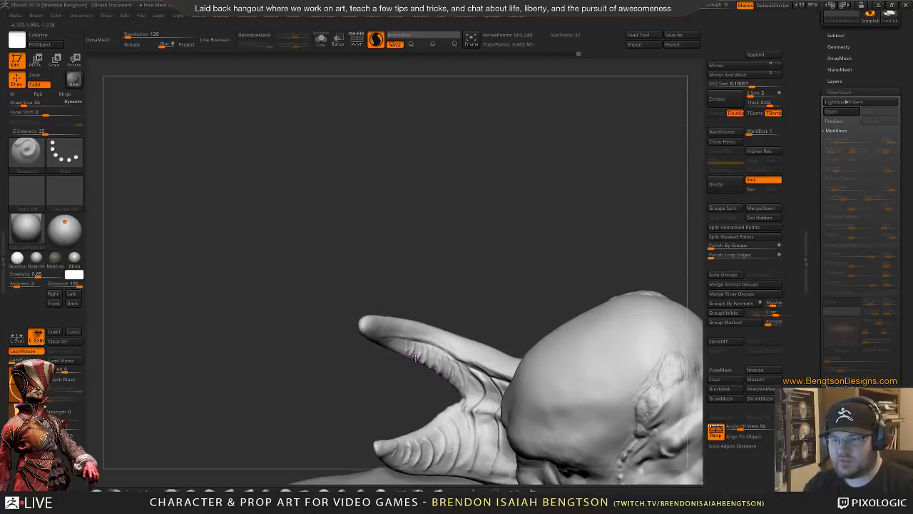
- Examine the horned flaps and horn silhouettes on the whole character from several angles and distances
left_click_drag(374, 385, 485, 262)
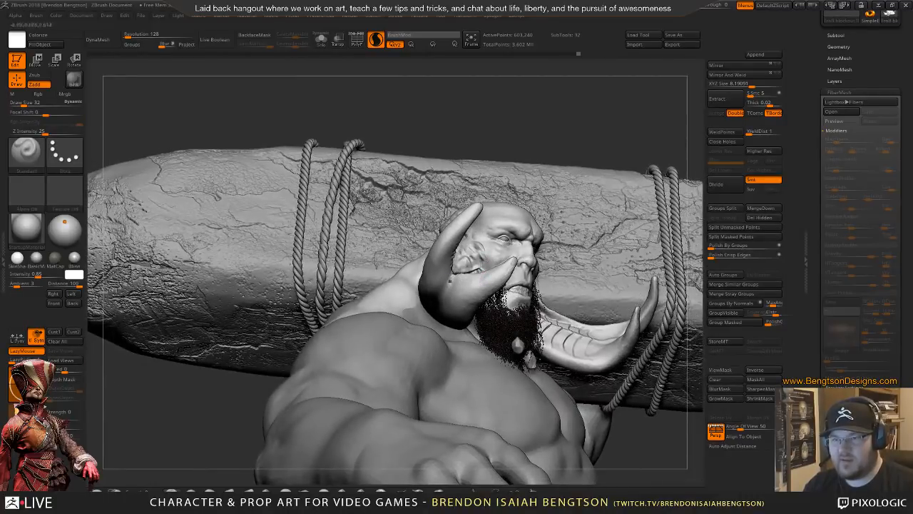
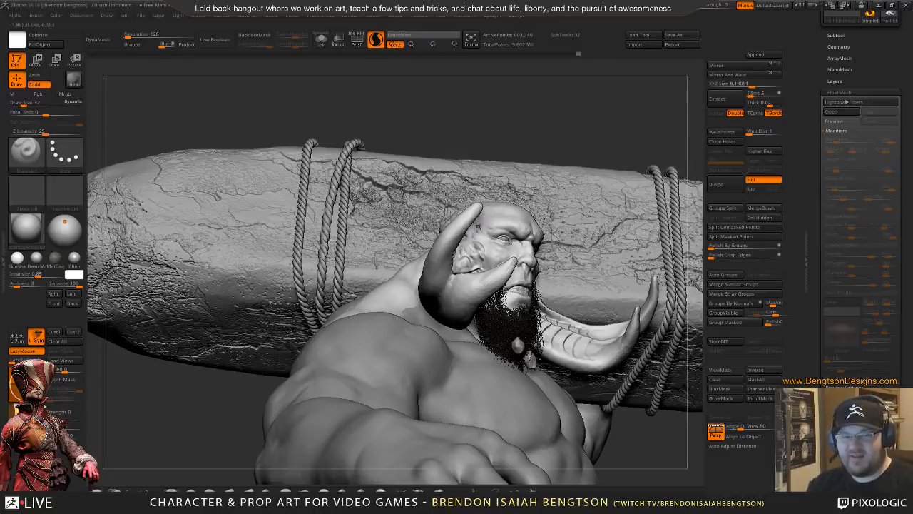
mouse_move(453, 286)
right_mouse_down()
mouse_move(421, 287)
mouse_move(406, 309)
mouse_move(512, 284)
mouse_move(447, 268)
mouse_move(430, 306)
mouse_move(515, 269)
mouse_move(496, 270)
mouse_move(526, 142)
right_mouse_up()
right_click_drag(480, 265, 400, 143)
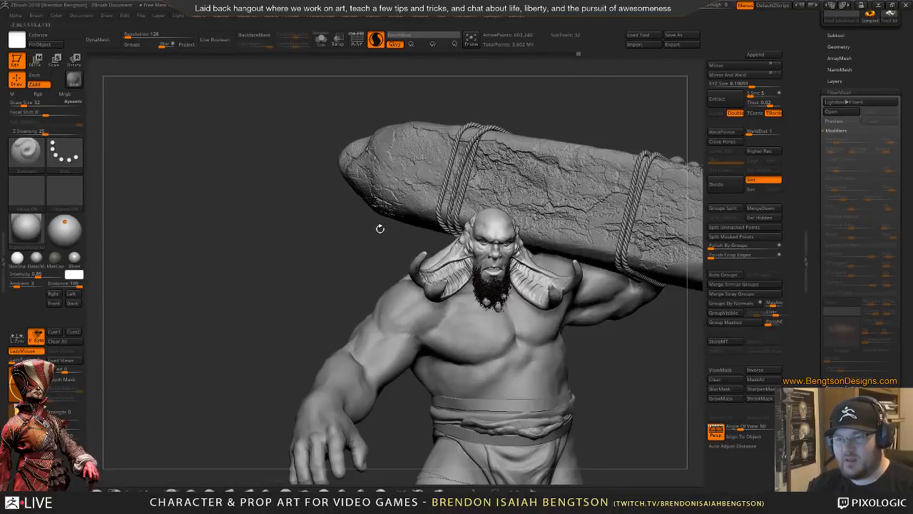
right_click_drag(305, 272, 513, 285)
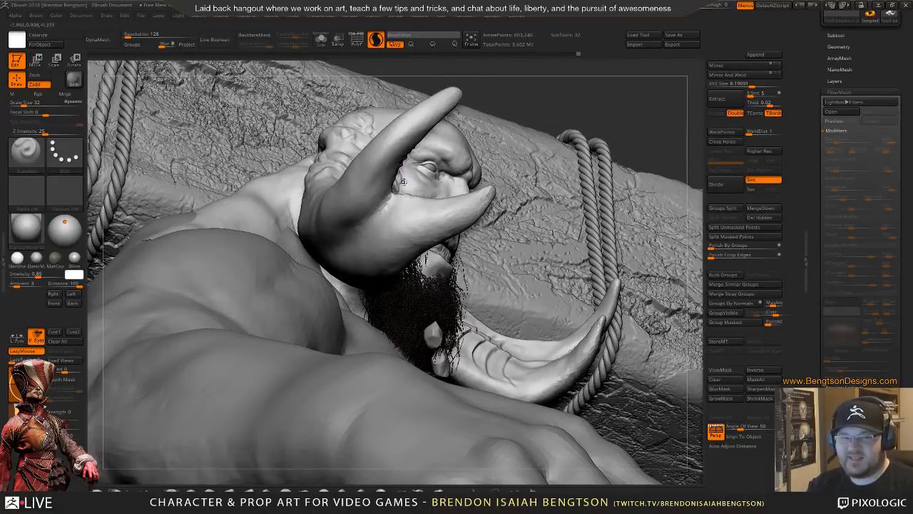
right_click_drag(407, 134, 376, 165)
mouse_move(388, 215)
right_mouse_down()
mouse_move(422, 289)
mouse_move(428, 282)
mouse_move(384, 239)
mouse_move(366, 187)
right_mouse_up()
- Adjust the curve of the flap's upper horn with the Move Topological brush, using draw size 402 and then 244
right_click(366, 186)
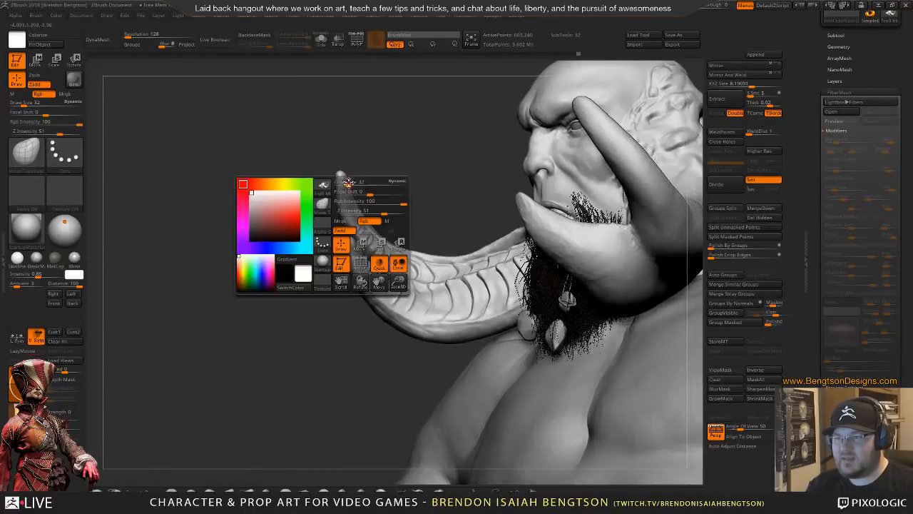
left_click_drag(370, 191, 385, 189)
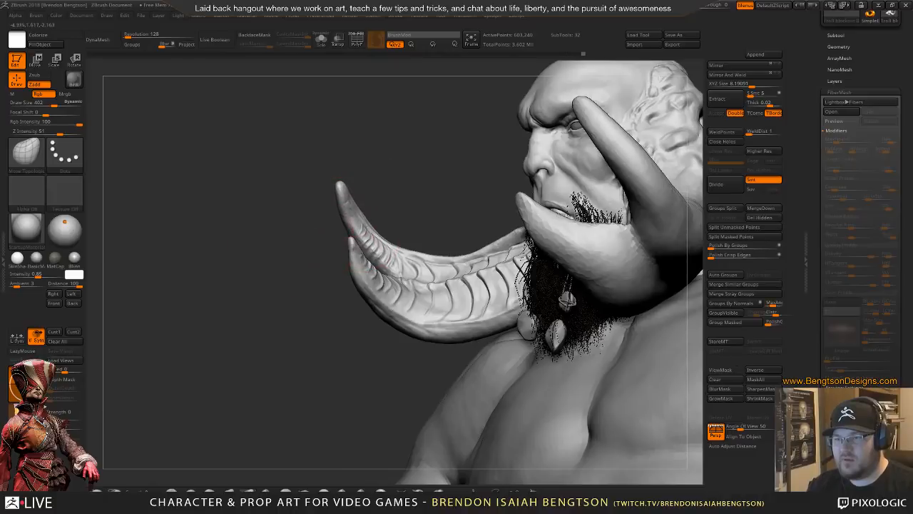
left_click_drag(257, 250, 317, 249)
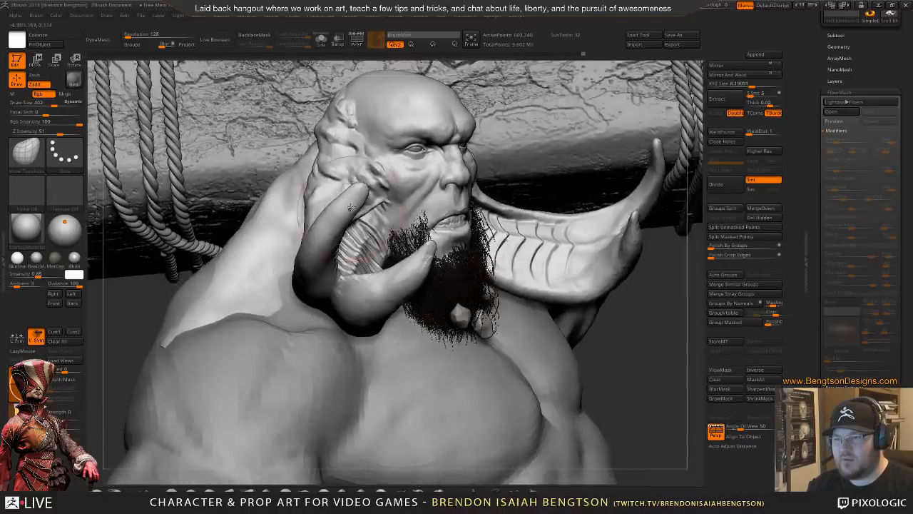
key("space")
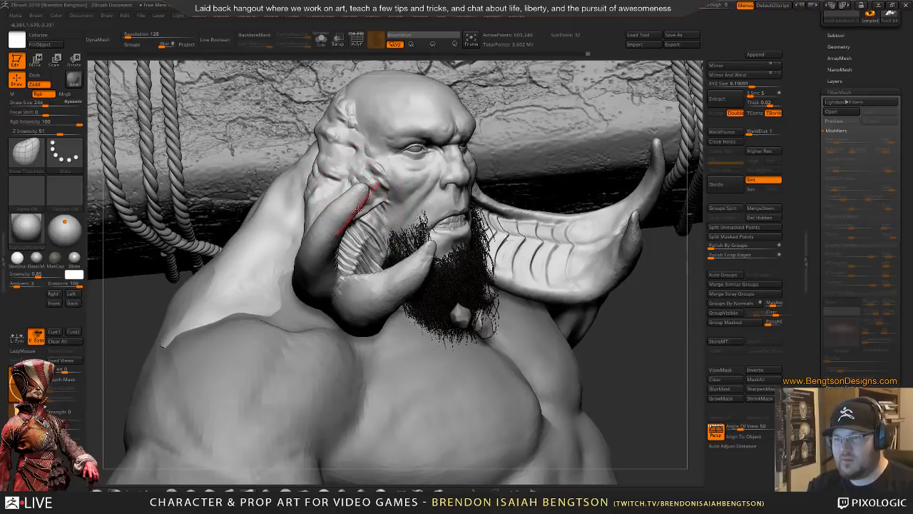
left_click_drag(343, 198, 346, 136)
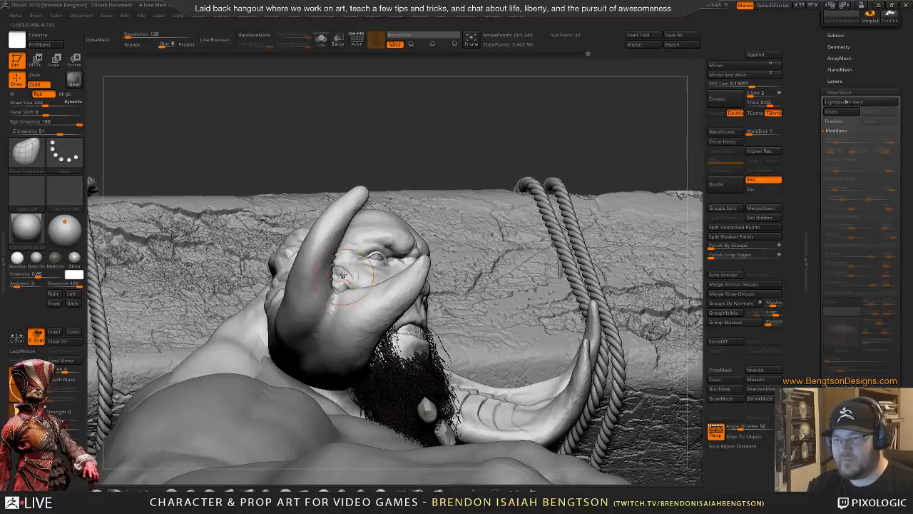
- Refine the bend in the middle of the upper horn from a low viewpoint with the Move Topological brush at draw size 210
left_click_drag(350, 160, 361, 147)
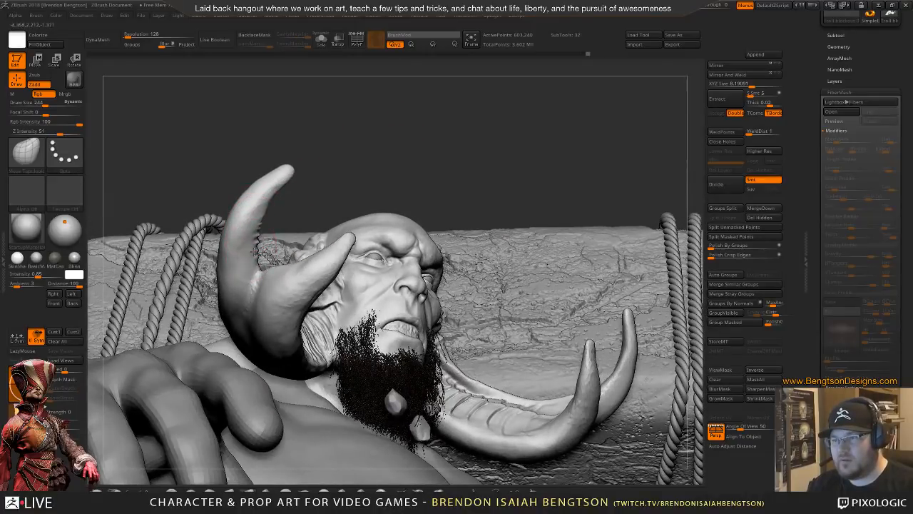
key("space")
left_click_drag(250, 243, 247, 242)
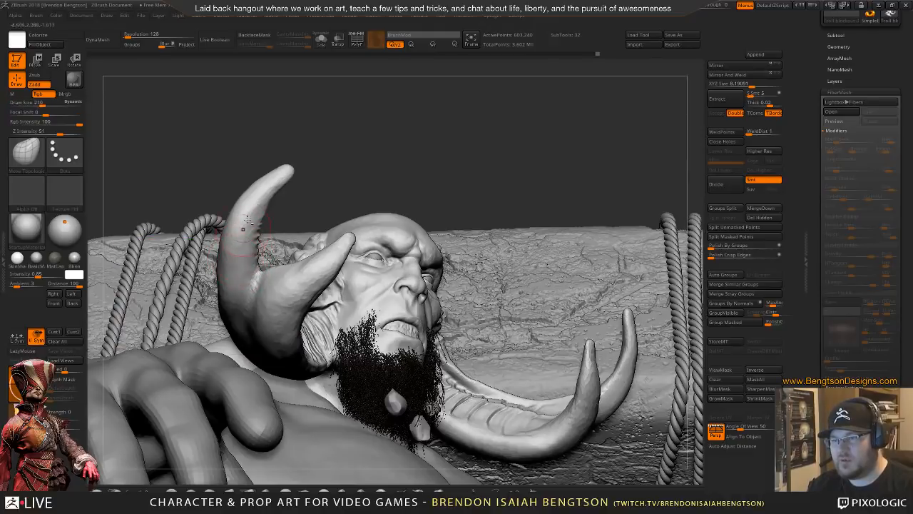
left_click_drag(383, 88, 380, 94, "alt")
mouse_move(381, 139)
left_mouse_down()
mouse_move(345, 178)
mouse_move(374, 179)
left_mouse_up()
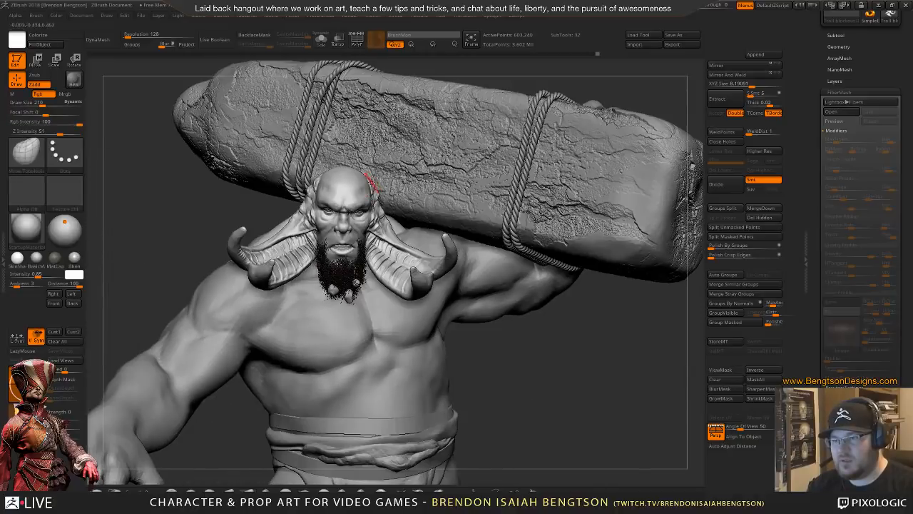
- Nudge the upper horn's tip and ribbed lower edge into shape with the Move Topological brush at draw size 162
mouse_move(546, 405)
left_mouse_down()
mouse_move(547, 452)
mouse_move(599, 401)
mouse_move(590, 385)
mouse_move(532, 373)
mouse_move(538, 354)
mouse_move(521, 355)
mouse_move(522, 367)
mouse_move(529, 284)
mouse_move(363, 283)
mouse_move(367, 304)
mouse_move(313, 296)
mouse_move(301, 284)
mouse_move(360, 251)
mouse_move(354, 257)
left_mouse_up()
key("space")
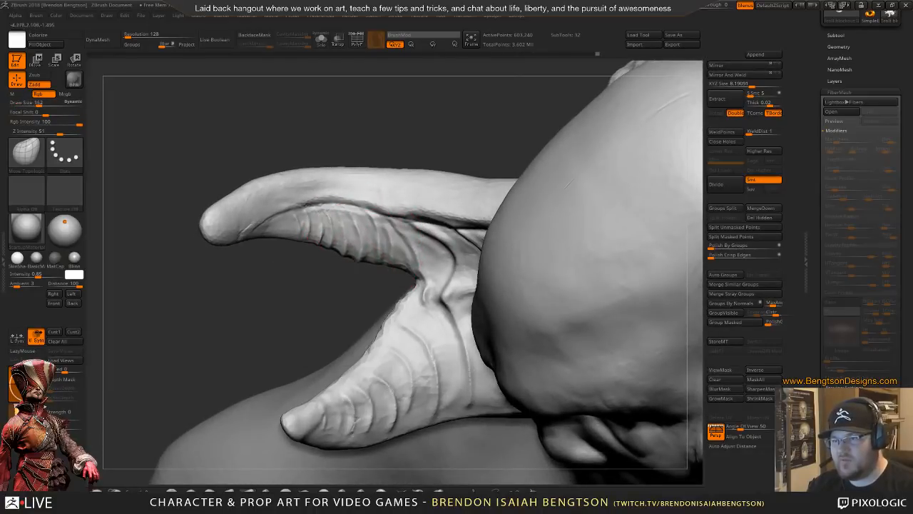
left_click_drag(373, 260, 374, 269)
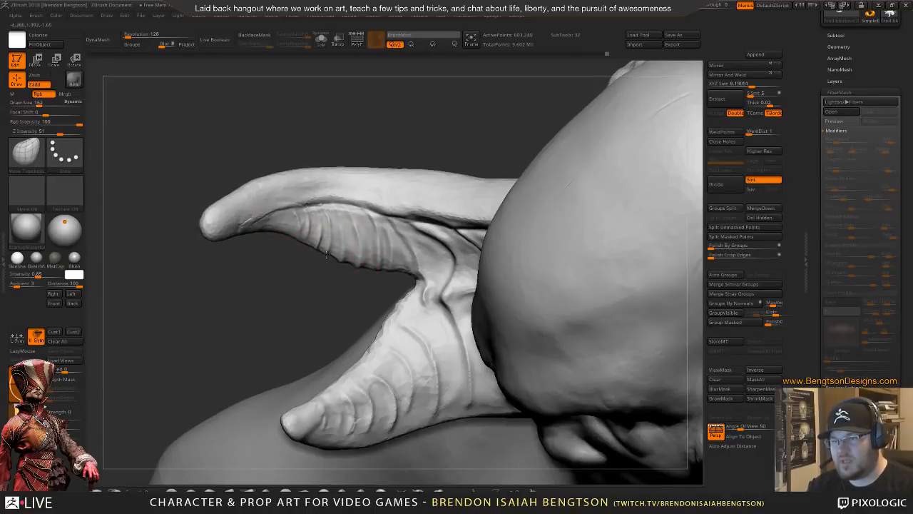
mouse_move(291, 320)
left_mouse_down()
mouse_move(298, 273)
mouse_move(328, 257)
mouse_move(351, 259)
mouse_move(307, 285)
mouse_move(285, 280)
mouse_move(335, 328)
mouse_move(321, 307)
left_mouse_up()
- Examine the horns with the head's subtool isolated, and again in place on the full character from several angles
key("shift+alt+s")
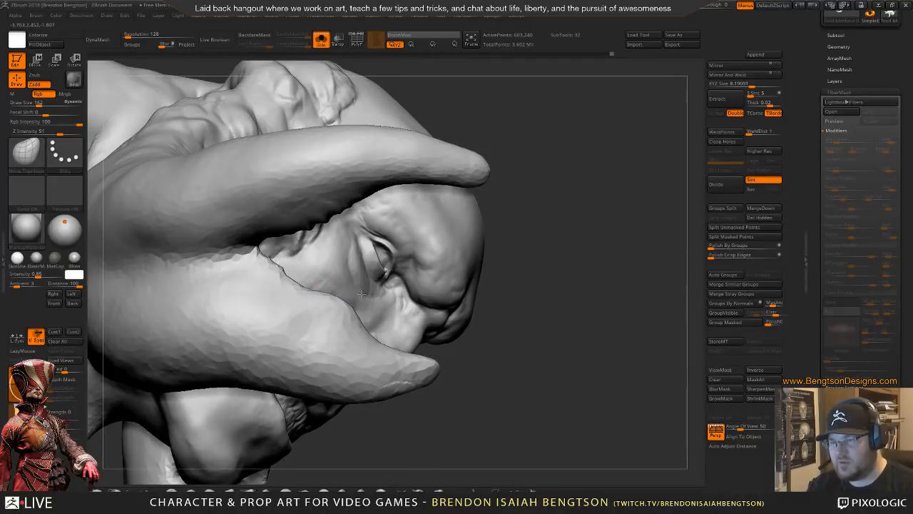
left_click_drag(307, 290, 258, 300)
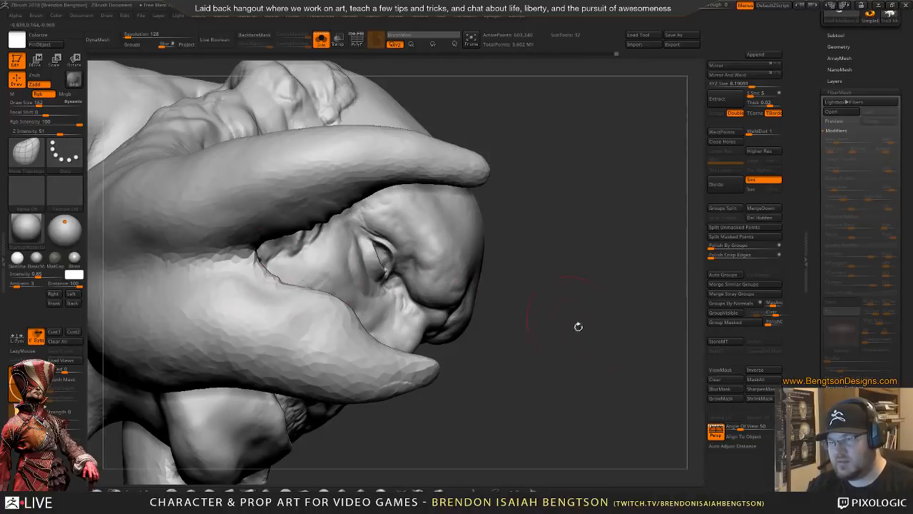
mouse_move(577, 326)
left_mouse_down()
mouse_move(578, 269)
mouse_move(592, 322)
mouse_move(573, 301)
mouse_move(571, 329)
mouse_move(598, 240)
mouse_move(596, 277)
mouse_move(587, 239)
mouse_move(430, 414)
mouse_move(416, 349)
mouse_move(430, 391)
mouse_move(418, 408)
mouse_move(456, 407)
mouse_move(462, 329)
mouse_move(457, 356)
mouse_move(480, 361)
mouse_move(470, 374)
left_mouse_up()
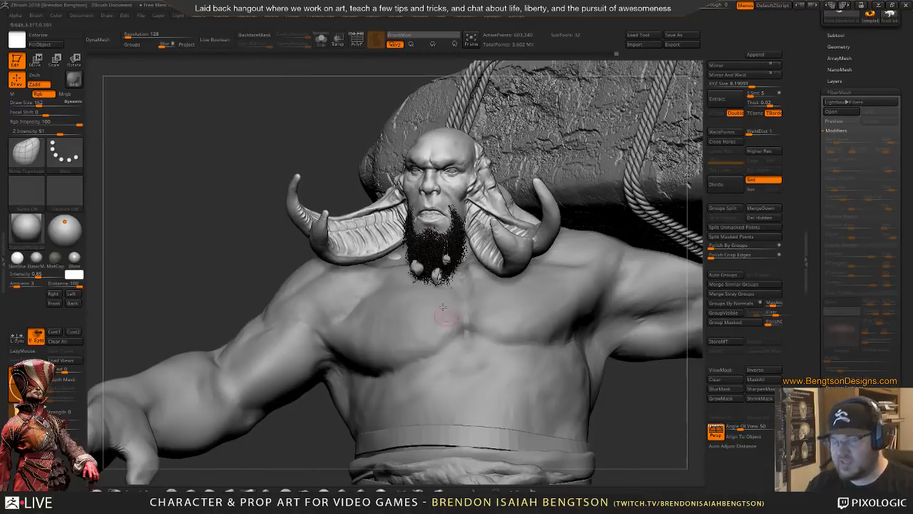
mouse_move(176, 287)
left_mouse_down()
mouse_move(177, 195)
mouse_move(183, 207)
mouse_move(168, 146)
left_mouse_up()
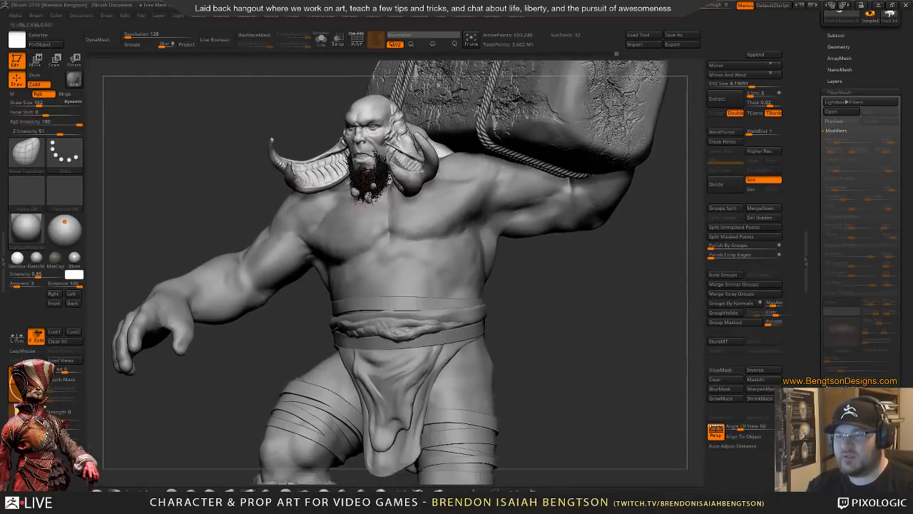
mouse_move(560, 332)
left_mouse_down()
mouse_move(572, 312)
mouse_move(589, 352)
mouse_move(568, 347)
mouse_move(603, 355)
mouse_move(600, 372)
mouse_move(590, 349)
mouse_move(606, 344)
mouse_move(521, 338)
left_mouse_up()
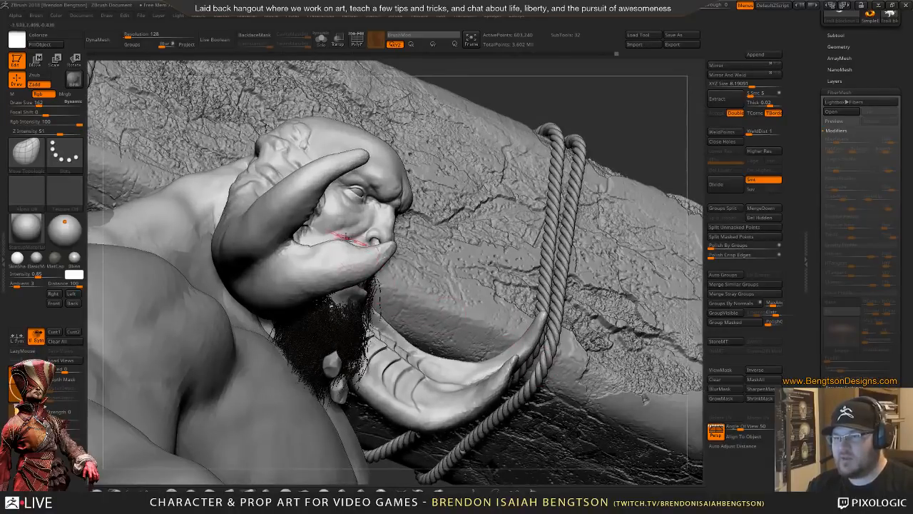
- Build up and even out the surface of the flap's lower horn with the Clay Buildup brush
right_click_drag(347, 236, 338, 250, "alt")
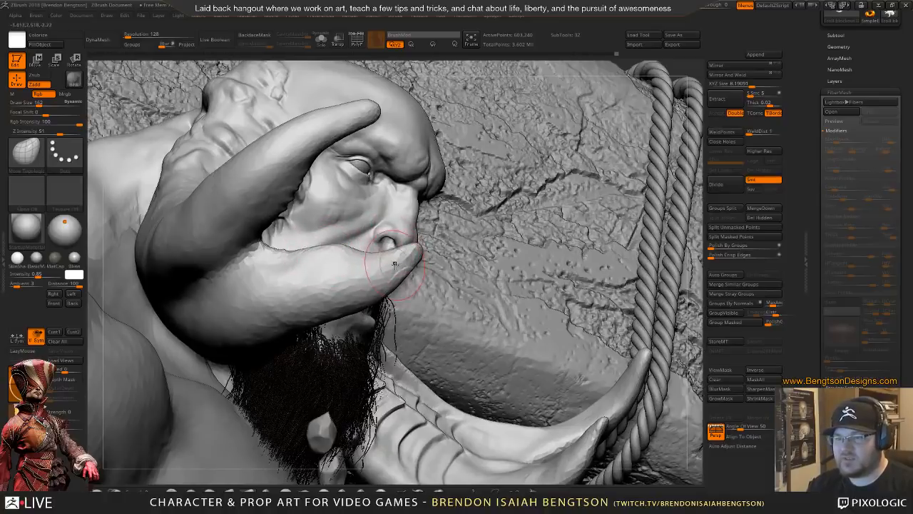
key("b")
key("c")
key("b")
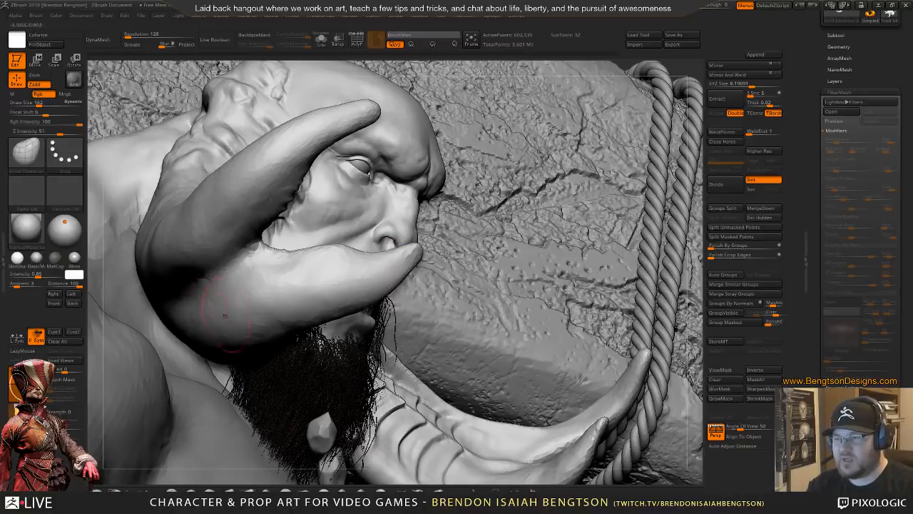
- Adjust the inner bend of the flap's upper horn with the Move Topological brush at draw size 191
mouse_move(263, 254)
right_mouse_down()
mouse_move(217, 284)
mouse_move(271, 203)
mouse_move(154, 214)
right_mouse_up()
key("space")
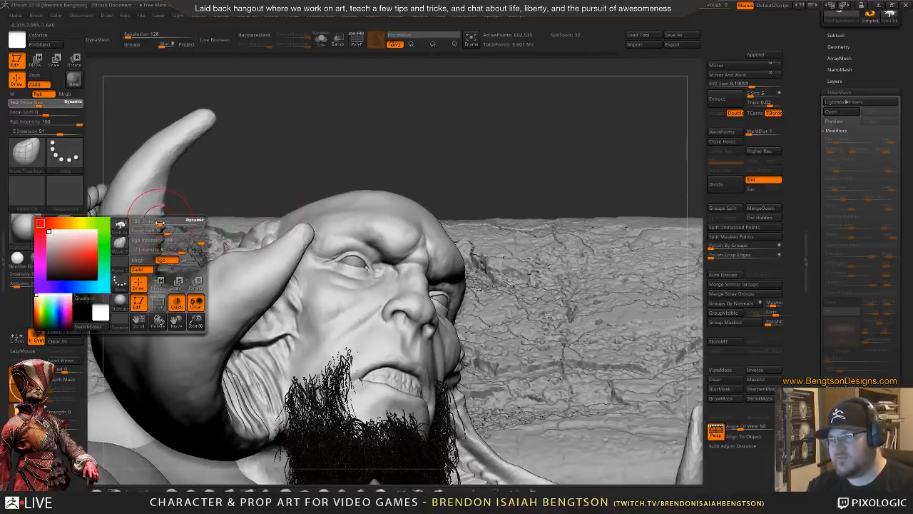
mouse_move(157, 229)
left_mouse_down()
mouse_move(160, 214)
mouse_move(159, 251)
left_mouse_up()
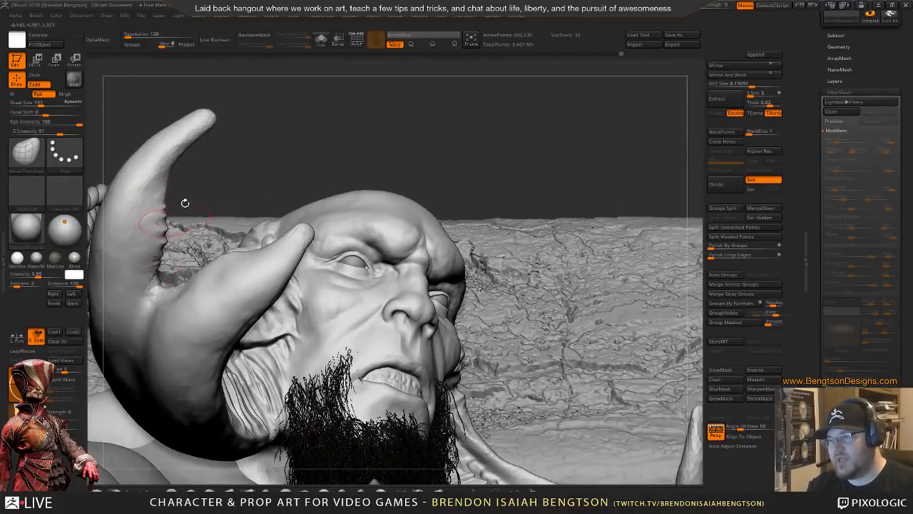
mouse_move(185, 203)
left_mouse_down()
mouse_move(326, 153)
mouse_move(325, 191)
mouse_move(272, 206)
mouse_move(344, 159)
mouse_move(326, 119)
left_mouse_up()
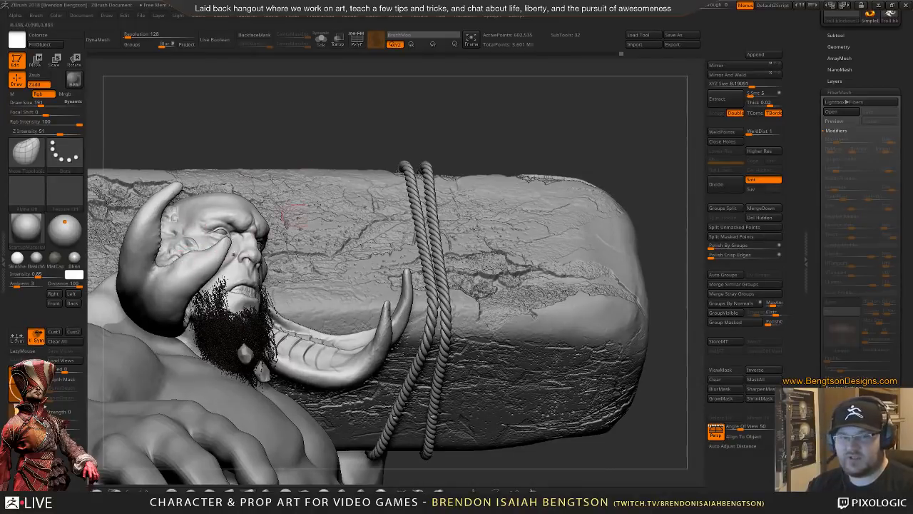
left_click_drag(647, 209, 568, 332)
- Reshape the fold along the flap's upper rim with Move Topological and cut its crease with Dam Standard at draw size 93
key("b")
key("m")
key("t")
mouse_move(393, 241)
right_mouse_down("alt")
mouse_move(394, 249)
mouse_move(316, 180)
mouse_move(468, 321)
mouse_move(341, 235)
mouse_move(417, 235)
mouse_move(439, 251)
mouse_move(408, 228)
mouse_move(433, 223)
mouse_move(436, 280)
mouse_move(410, 250)
mouse_move(428, 261)
mouse_move(431, 284)
right_mouse_up("alt")
key("shift")
right_click(429, 261)
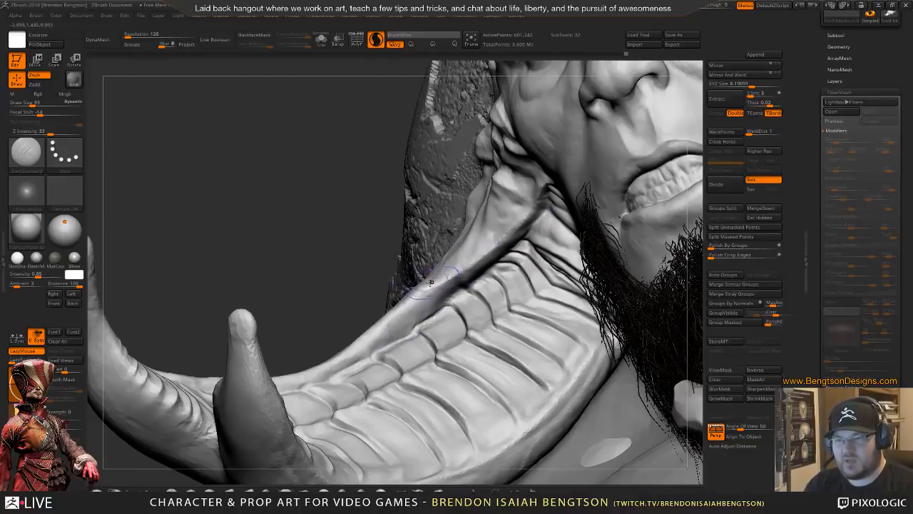
right_click_drag(369, 284, 447, 278)
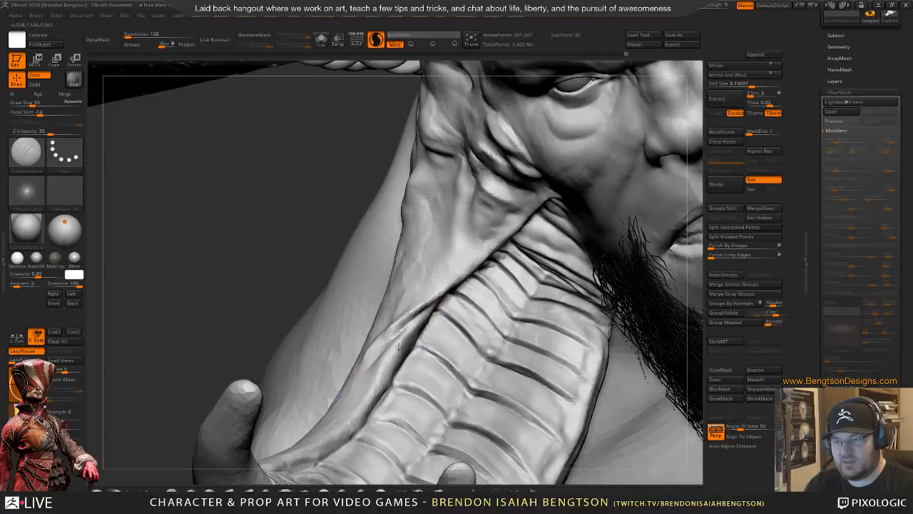
mouse_move(398, 330)
right_mouse_down()
mouse_move(400, 354)
mouse_move(405, 345)
mouse_move(343, 280)
right_mouse_up()
mouse_move(275, 268)
right_mouse_down("ctrl")
mouse_move(273, 325)
mouse_move(261, 312)
mouse_move(255, 326)
mouse_move(272, 318)
right_mouse_up("ctrl")
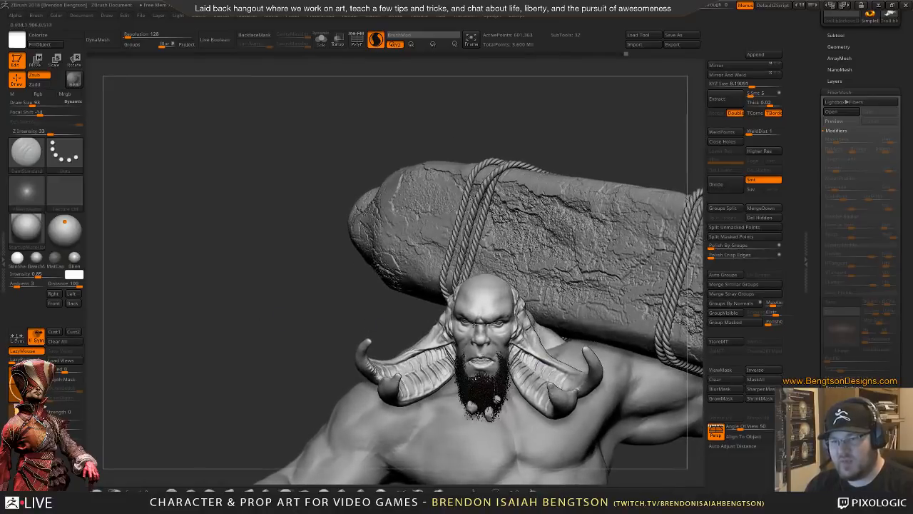
- Deepen the groove beneath the opposite flap's upper fold, out to the horn's base, with the Dam Standard brush at draw size 93
mouse_move(473, 323)
right_mouse_down("alt")
mouse_move(363, 246)
mouse_move(400, 277)
mouse_move(434, 281)
mouse_move(418, 295)
mouse_move(434, 351)
mouse_move(498, 358)
right_mouse_up("alt")
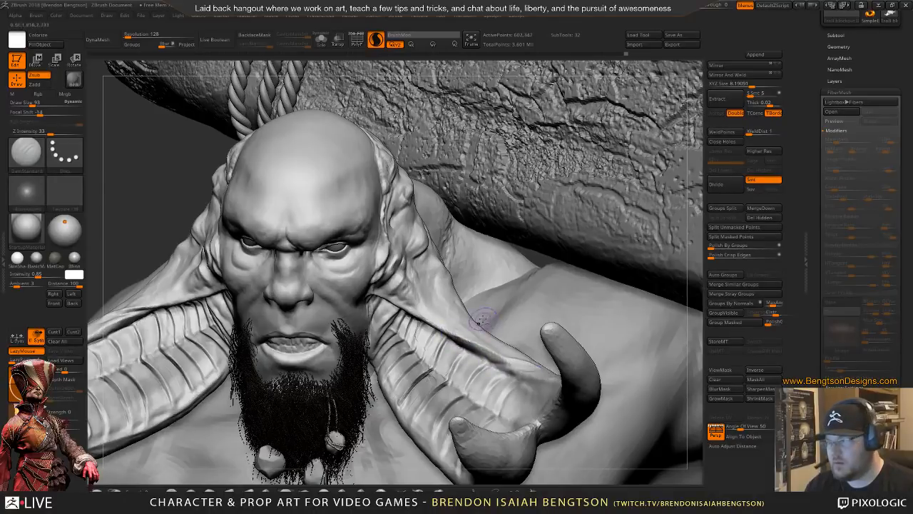
mouse_move(482, 319)
right_mouse_down()
mouse_move(412, 322)
mouse_move(422, 307)
mouse_move(404, 292)
right_mouse_up()
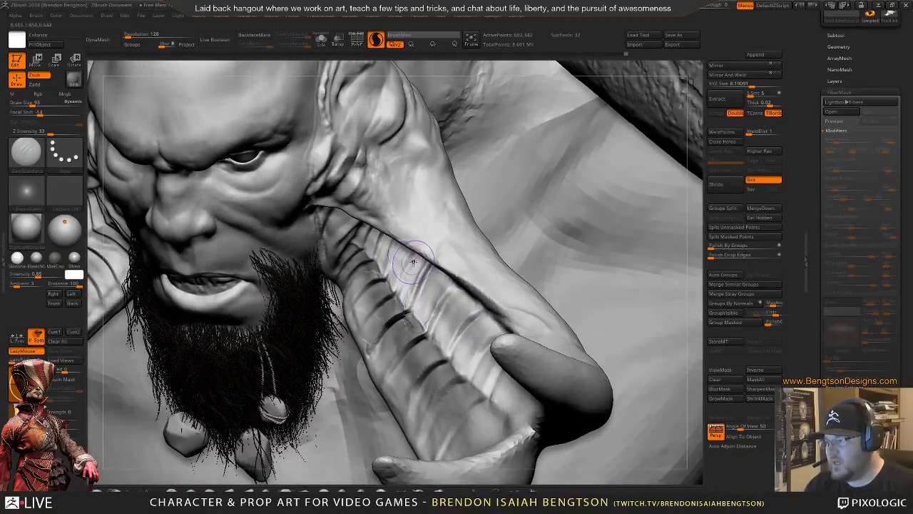
mouse_move(413, 261)
left_mouse_down()
mouse_move(449, 255)
mouse_move(512, 313)
left_mouse_up()
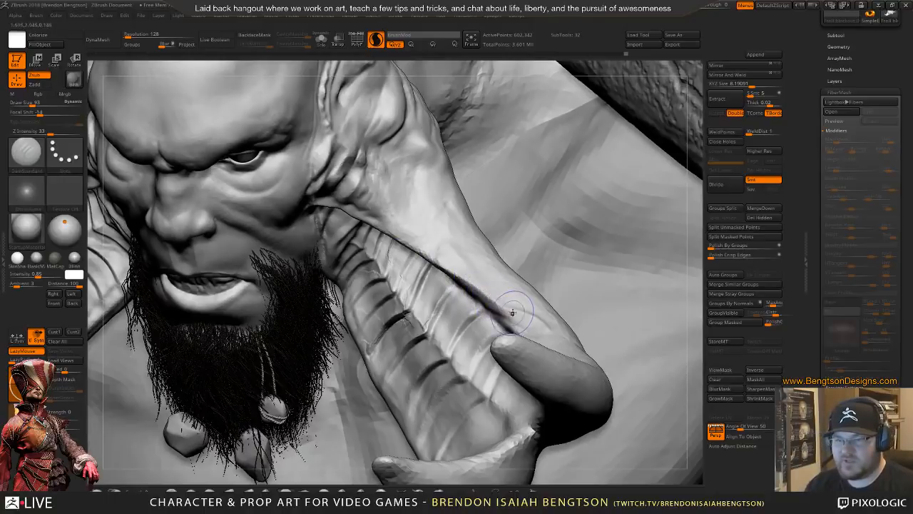
mouse_move(485, 258)
right_mouse_down()
mouse_move(518, 322)
mouse_move(491, 328)
mouse_move(507, 329)
right_mouse_up()
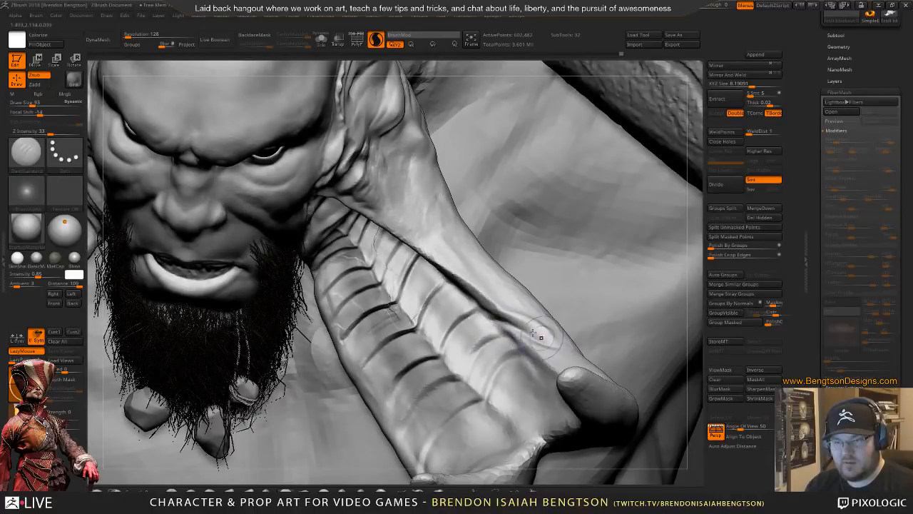
- Reshape the fold at the flap's outer upper edge with the Move Topological brush, using draw sizes 93 and 62
key("b")
key("m")
key("t")
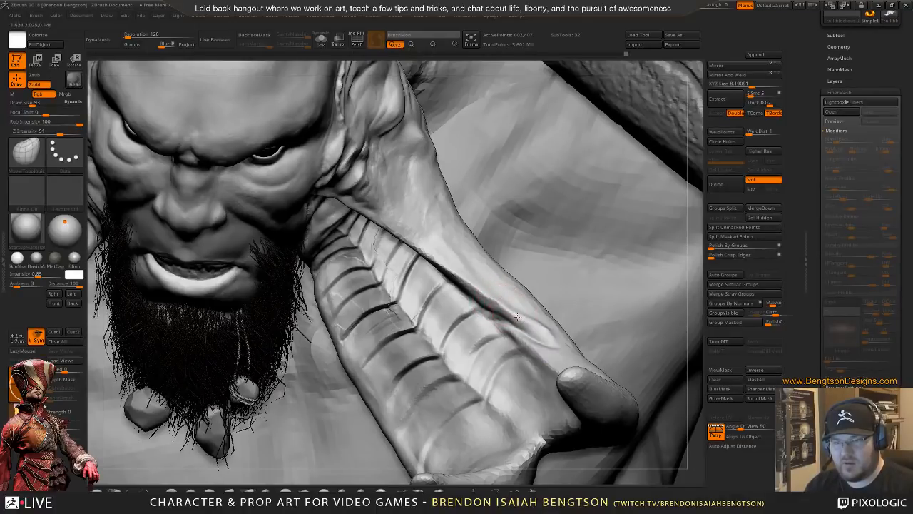
right_click_drag(463, 298, 425, 248, "ctrl")
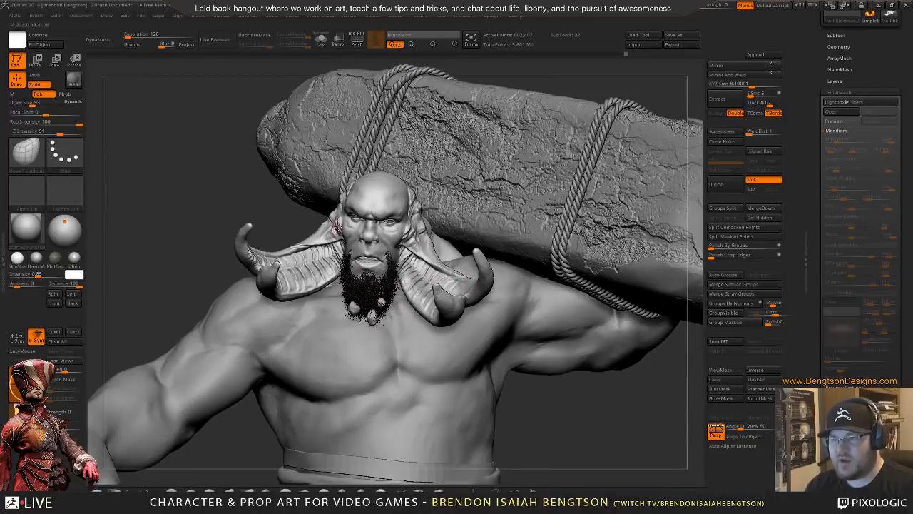
right_click_drag(317, 244, 377, 318)
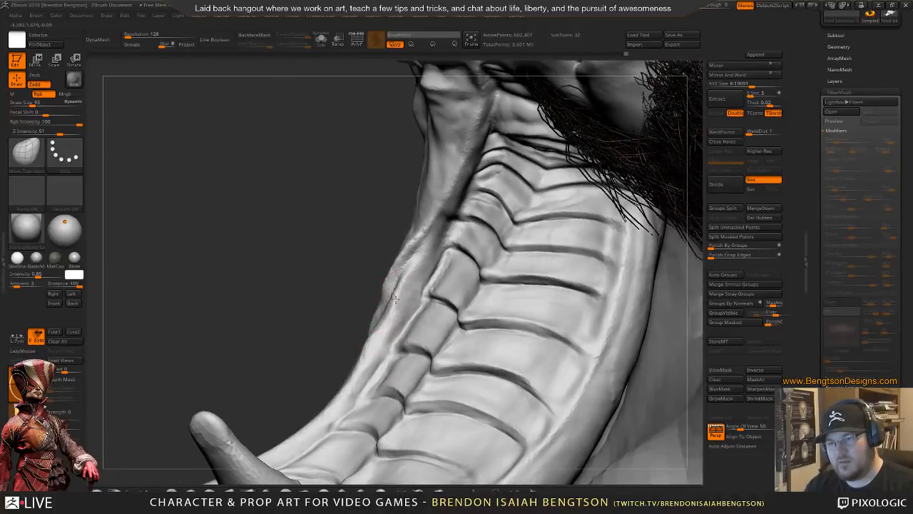
key("space")
left_click_drag(403, 307, 391, 307)
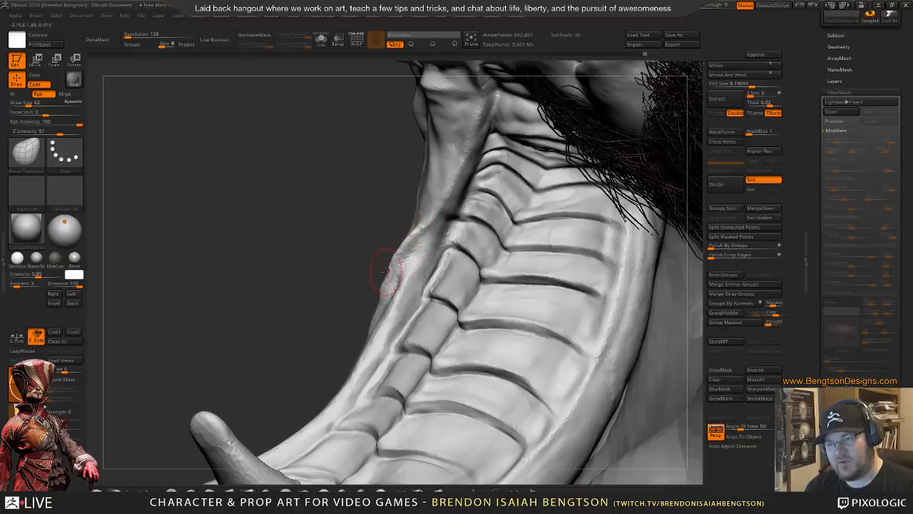
- Refine the bulge's silhouette on the flap's upper edge from behind and below with Move Topological at draw sizes 58 and 73
key("space")
mouse_move(390, 272)
left_mouse_down()
mouse_move(364, 278)
mouse_move(404, 302)
left_mouse_up()
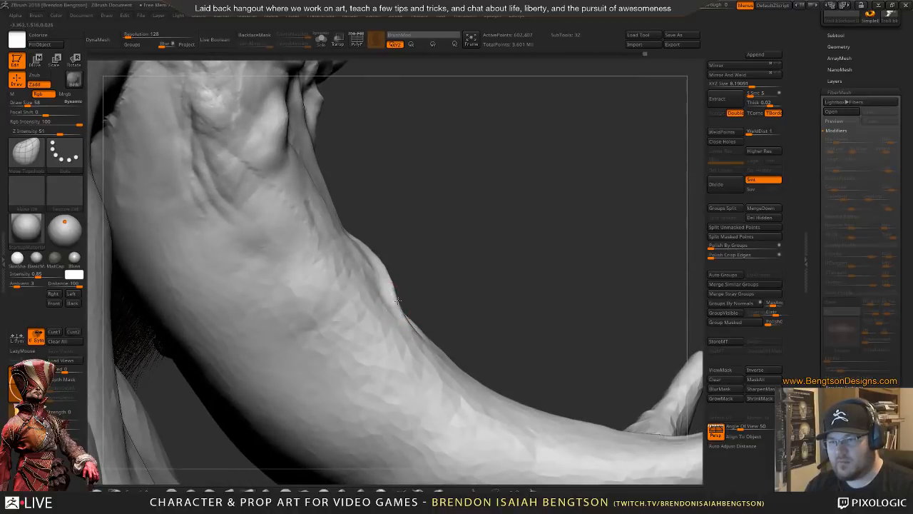
left_click_drag(404, 298, 468, 266)
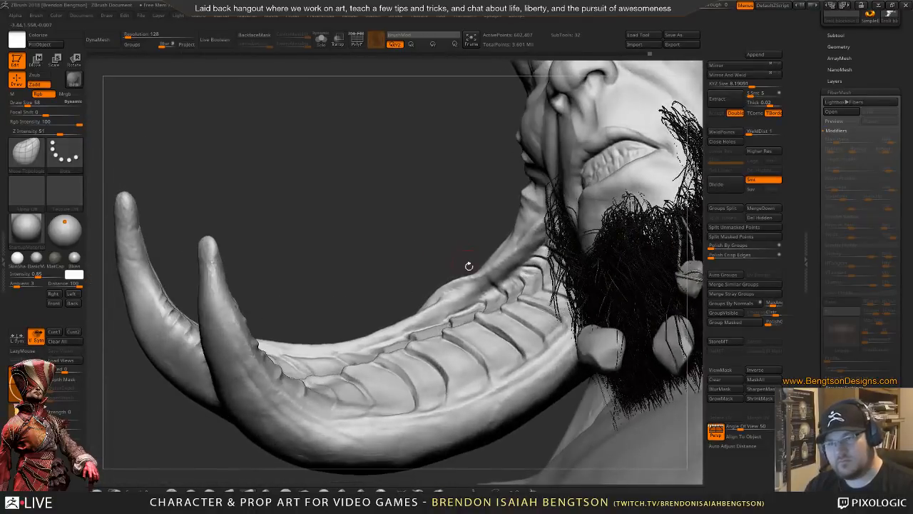
key("space")
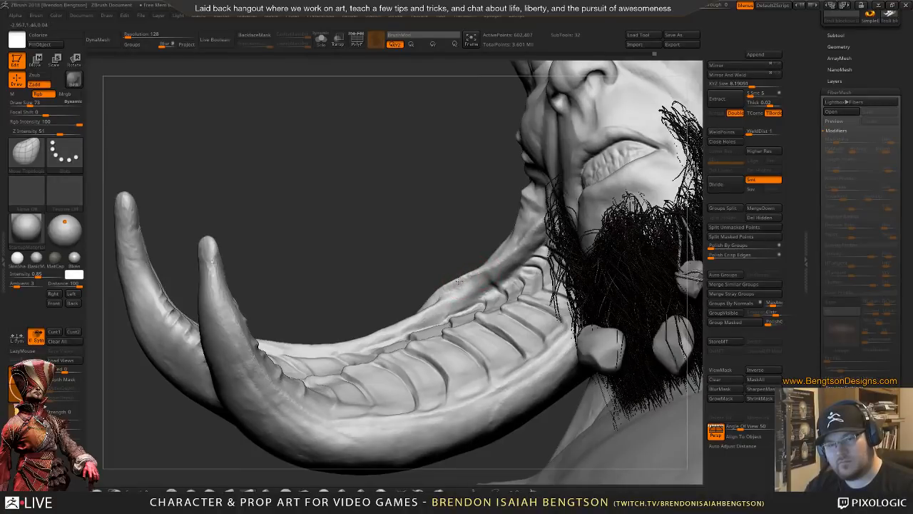
mouse_move(453, 236)
left_mouse_down()
mouse_move(338, 189)
mouse_move(345, 221)
mouse_move(421, 342)
left_mouse_up()
- Carve creases into the bulging fold on the flap's upper edge with the Dam Standard brush at draw size 52
key("b")
key("d")
key("s")
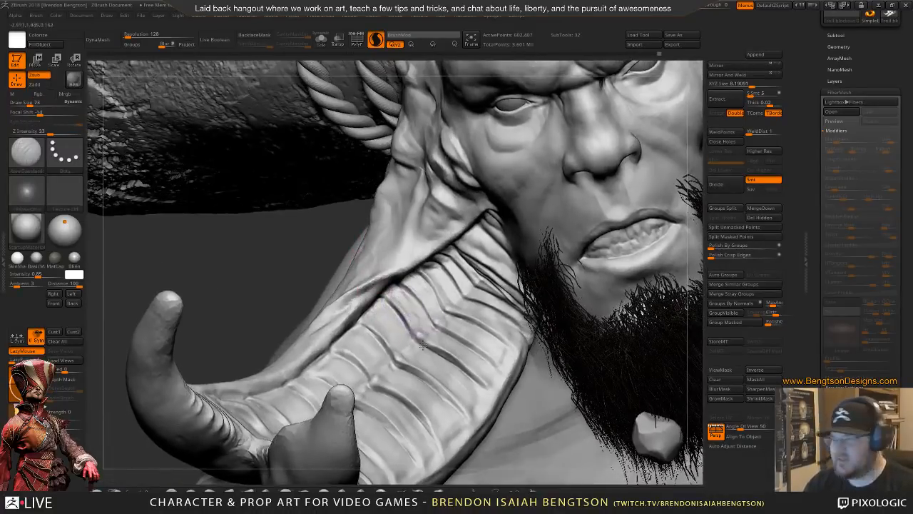
mouse_move(423, 345)
right_mouse_down("ctrl")
mouse_move(381, 348)
mouse_move(378, 337)
right_mouse_up("ctrl")
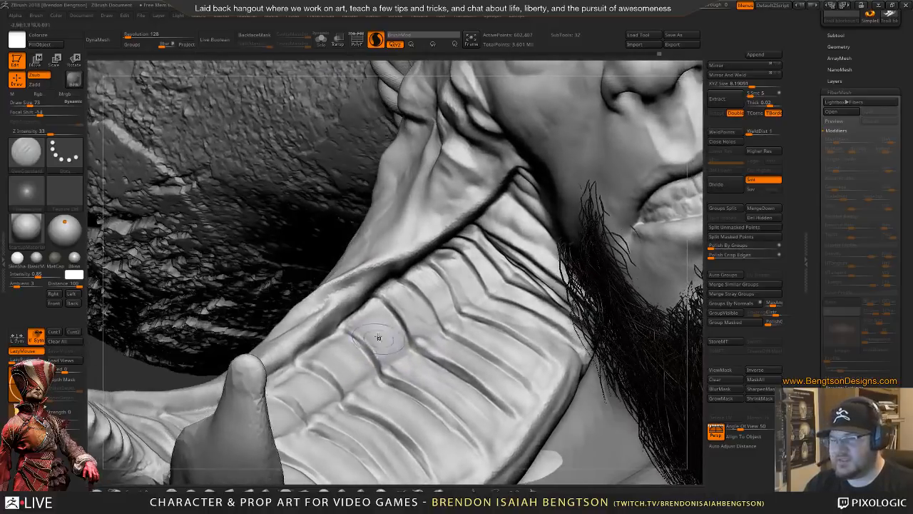
key("space")
left_click(336, 293)
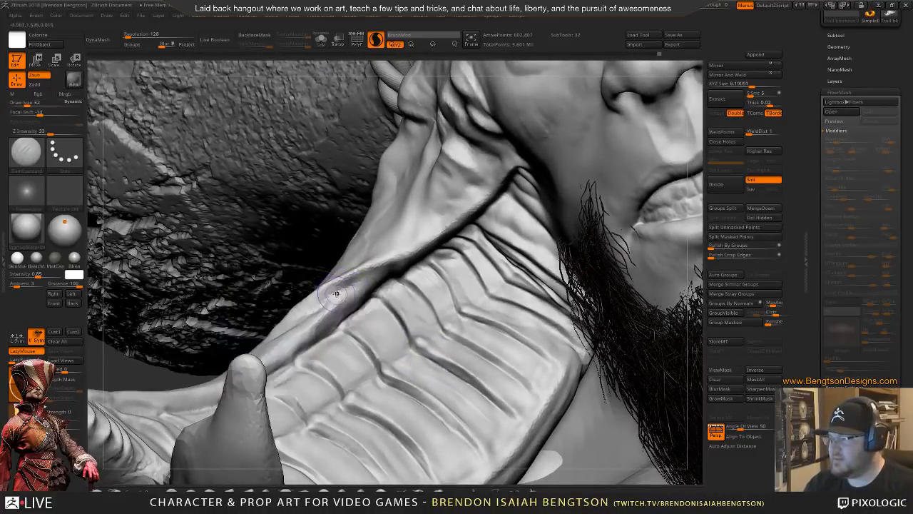
mouse_move(336, 293)
left_mouse_down()
mouse_move(344, 290)
mouse_move(330, 302)
mouse_move(379, 271)
mouse_move(348, 290)
left_mouse_up()
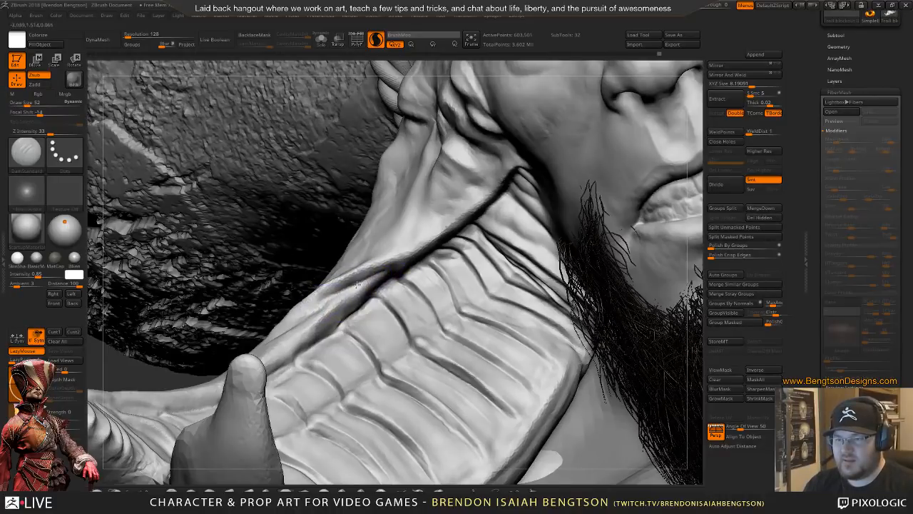
left_click_drag(322, 306, 303, 316)
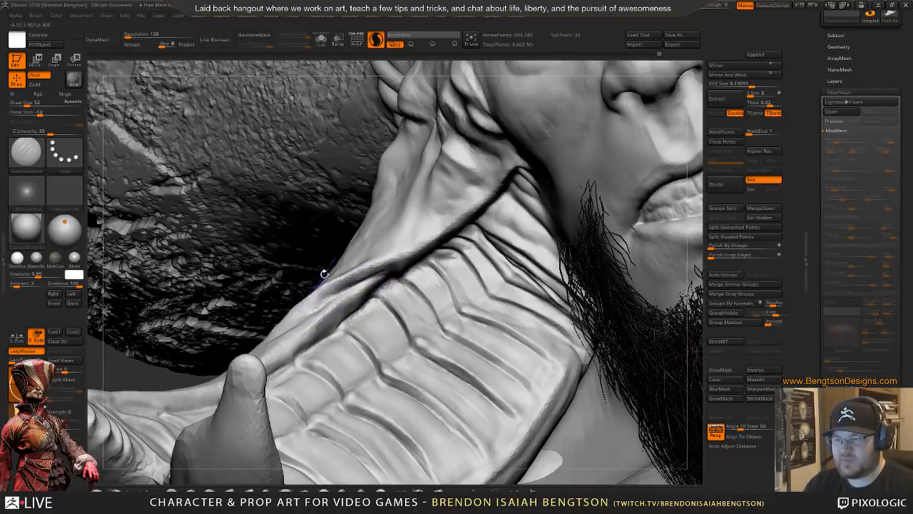
mouse_move(322, 273)
left_mouse_down()
mouse_move(369, 331)
mouse_move(351, 316)
mouse_move(358, 270)
mouse_move(385, 282)
mouse_move(330, 307)
mouse_move(367, 314)
mouse_move(368, 298)
mouse_move(343, 313)
left_mouse_up()
- Extend the creases along the upper fold toward the jaw and horn from a low viewpoint with Dam Standard at draw size 52
right_click_drag(356, 306, 389, 281)
mouse_move(389, 280)
left_mouse_down()
mouse_move(448, 262)
mouse_move(404, 276)
left_mouse_up()
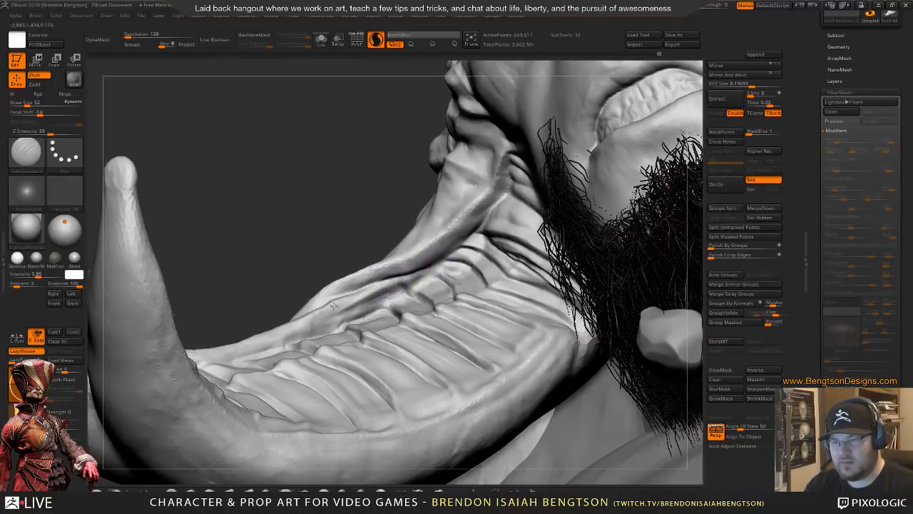
mouse_move(449, 251)
left_mouse_down()
mouse_move(463, 240)
mouse_move(452, 224)
mouse_move(432, 240)
mouse_move(481, 192)
mouse_move(423, 238)
mouse_move(452, 228)
left_mouse_up()
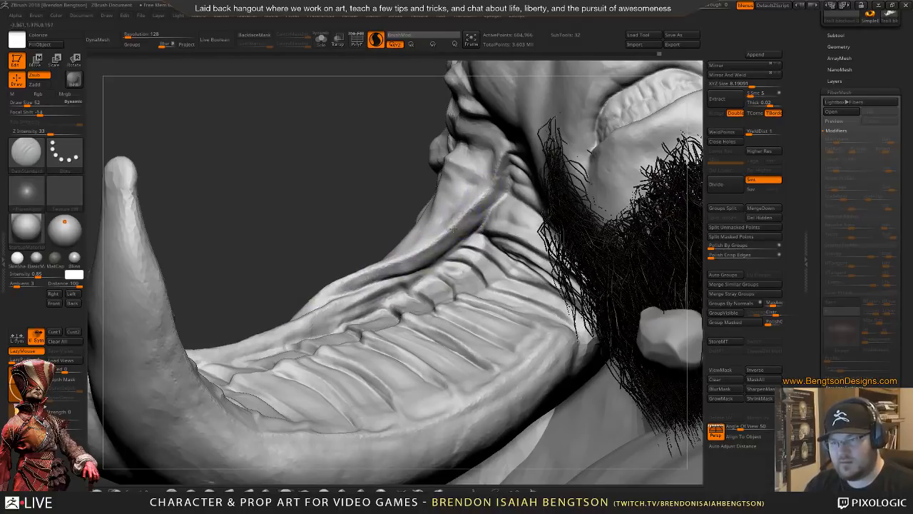
left_click_drag(302, 320, 396, 278)
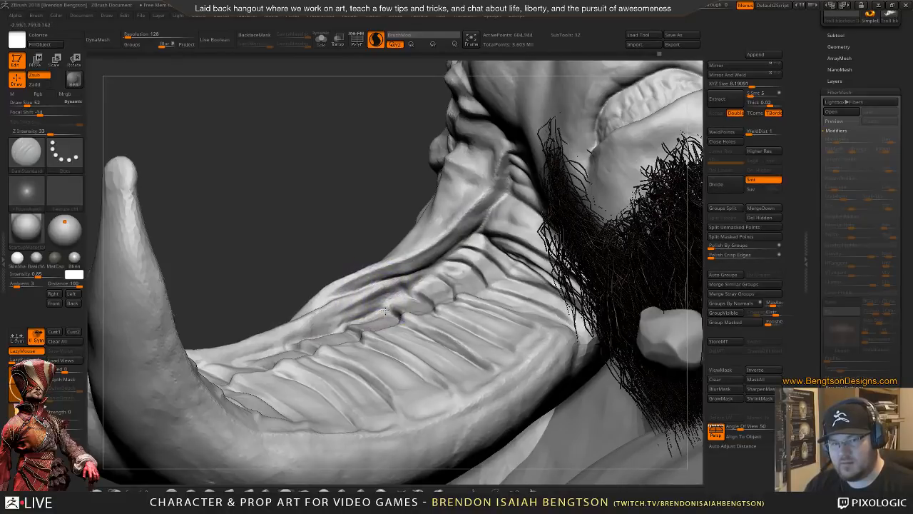
right_click_drag(385, 311, 395, 230, "alt")
left_click_drag(318, 204, 303, 245, "shift")
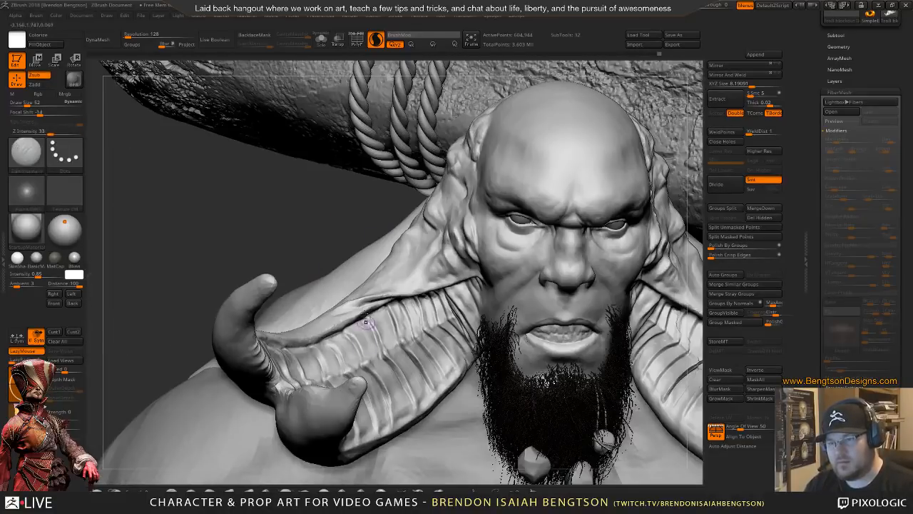
right_click_drag(365, 322, 349, 280, "alt")
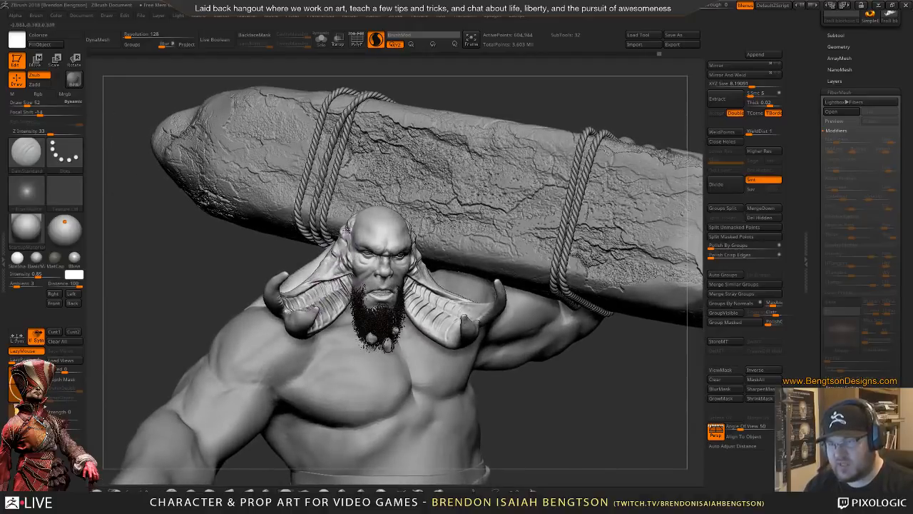
- Carve fine wrinkles into the flap's inner skin beside the beard with the Dam Standard brush at draw size 23
mouse_move(367, 260)
right_mouse_down()
mouse_move(428, 178)
mouse_move(449, 165)
mouse_move(454, 121)
mouse_move(454, 175)
mouse_move(454, 114)
mouse_move(428, 117)
mouse_move(414, 132)
mouse_move(353, 236)
mouse_move(324, 265)
mouse_move(277, 277)
right_mouse_up()
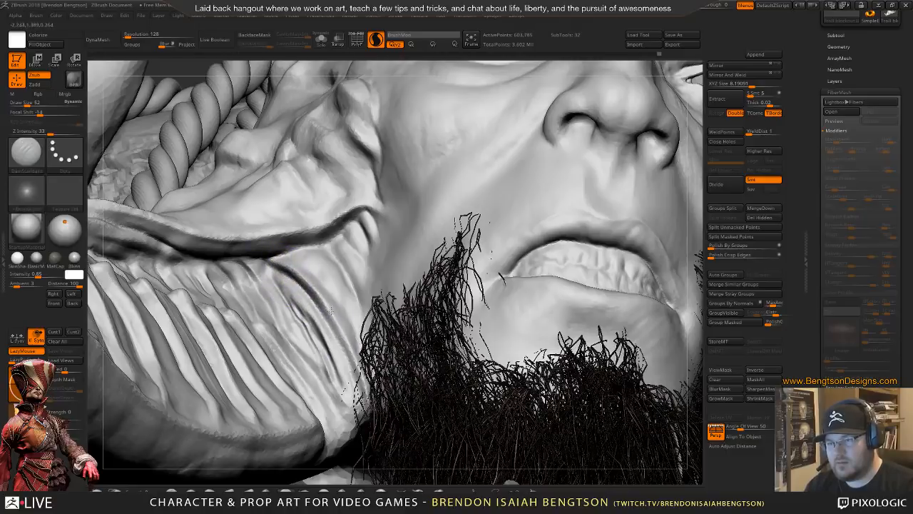
key("space")
left_click_drag(314, 312, 323, 316)
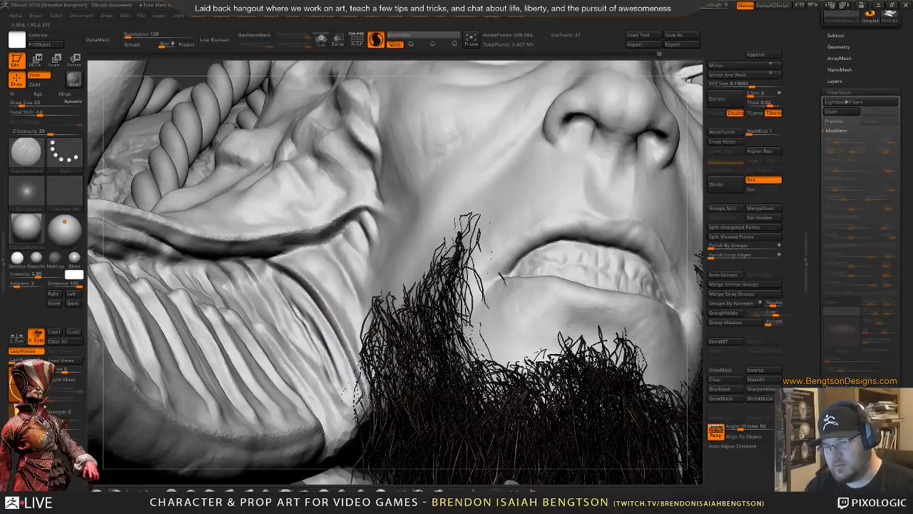
- Smooth the fleshy folds between the cheek and the flap with the Smooth brush at draw size 23
mouse_move(345, 263)
right_mouse_down()
mouse_move(347, 307)
mouse_move(359, 279)
mouse_move(386, 265)
mouse_move(367, 265)
mouse_move(360, 251)
mouse_move(357, 262)
mouse_move(347, 200)
mouse_move(363, 289)
mouse_move(336, 233)
right_mouse_up()
key("shift")
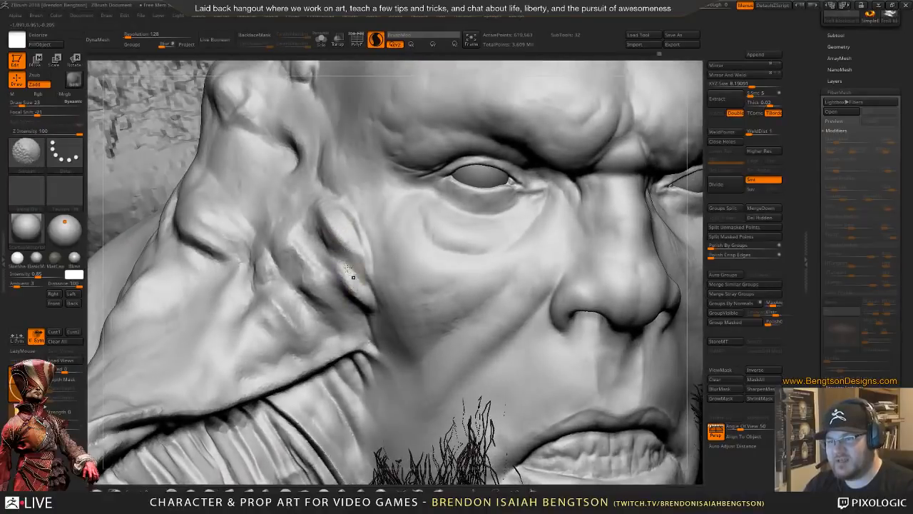
left_click_drag(330, 291, 306, 290, "shift")
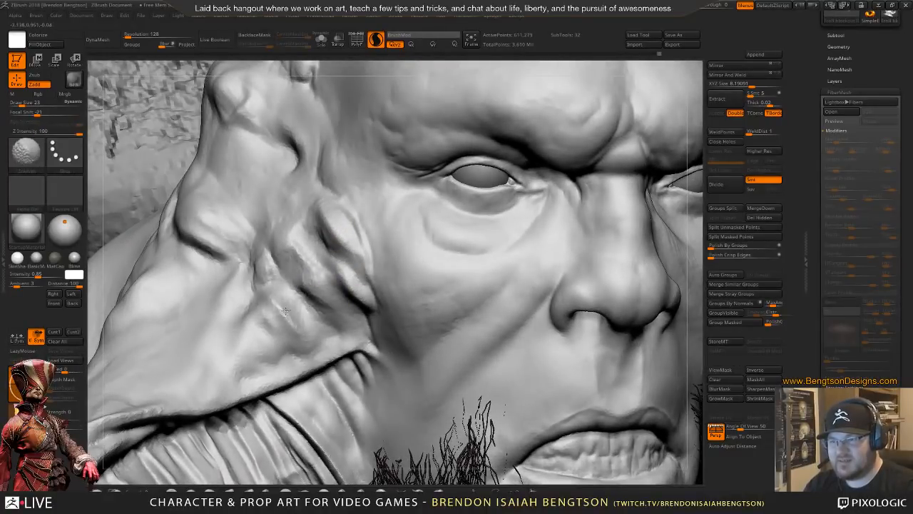
- Reshape the flap's innermost groove beside the beard with the Move Topological brush at draw size 49
mouse_move(289, 314)
right_mouse_down()
mouse_move(371, 284)
mouse_move(348, 312)
mouse_move(358, 296)
right_mouse_up()
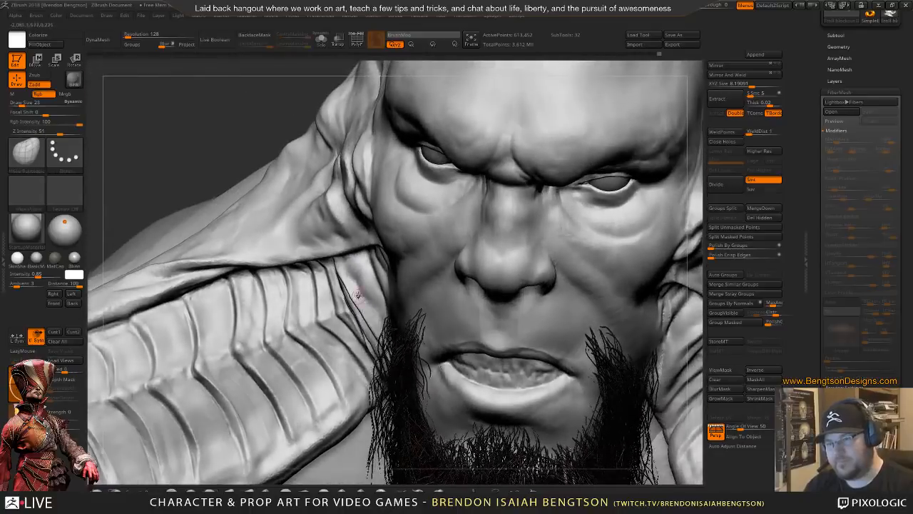
key("space")
mouse_move(358, 295)
left_mouse_down()
mouse_move(367, 280)
mouse_move(346, 288)
left_mouse_up()
key("space")
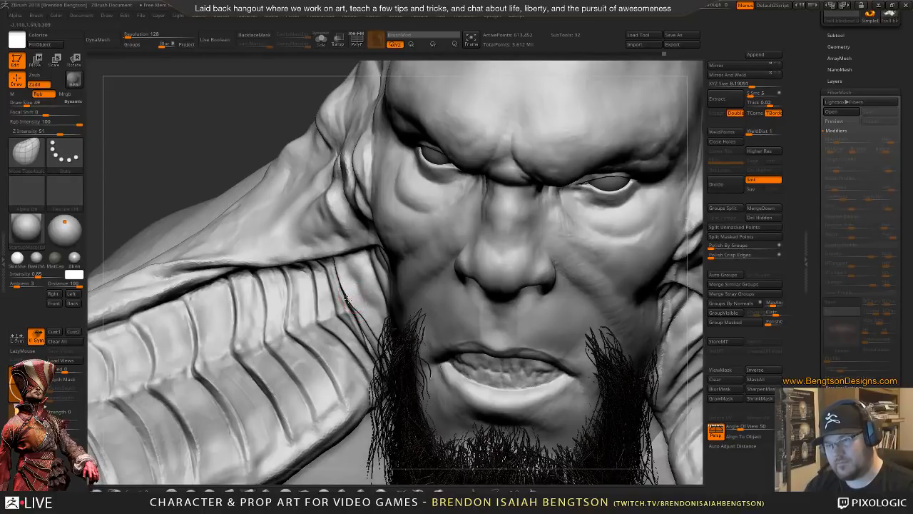
left_click_drag(362, 316, 358, 311)
mouse_move(326, 319)
right_mouse_down("ctrl")
mouse_move(322, 205)
mouse_move(266, 180)
mouse_move(294, 161)
mouse_move(266, 193)
mouse_move(314, 321)
right_mouse_up("ctrl")
right_click_drag(358, 387, 329, 278, "alt")
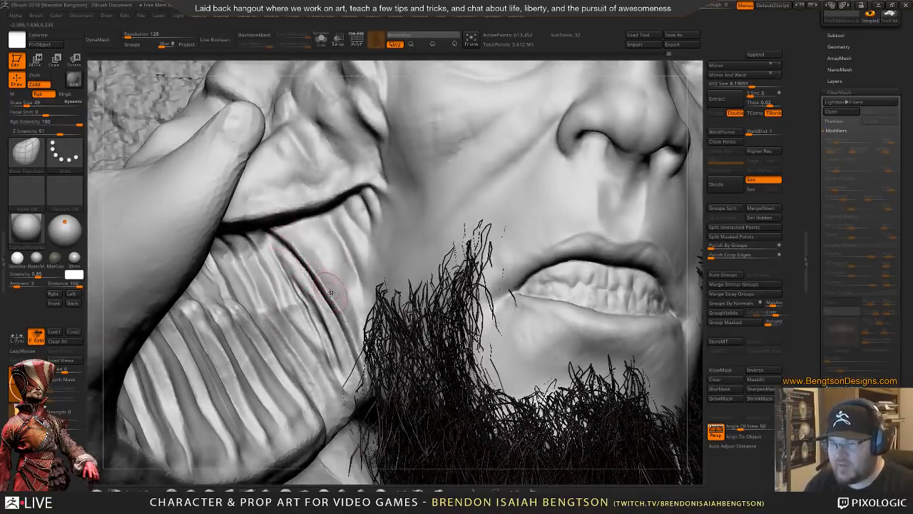
- Swell the skin folds along the inner flap crease beside the beard with the Inflat brush at draw size 23 and intensity 10
key("space")
mouse_move(318, 256)
left_mouse_down()
mouse_move(306, 255)
mouse_move(328, 293)
left_mouse_up()
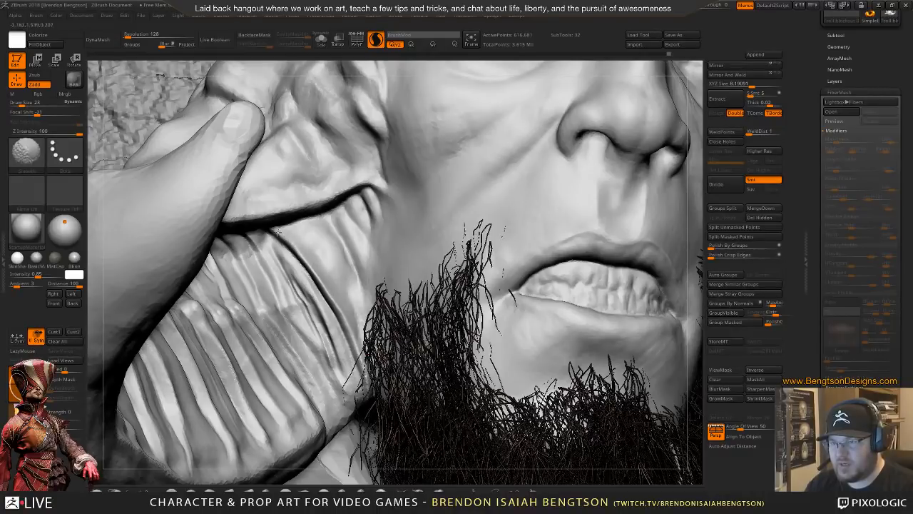
left_click(422, 489)
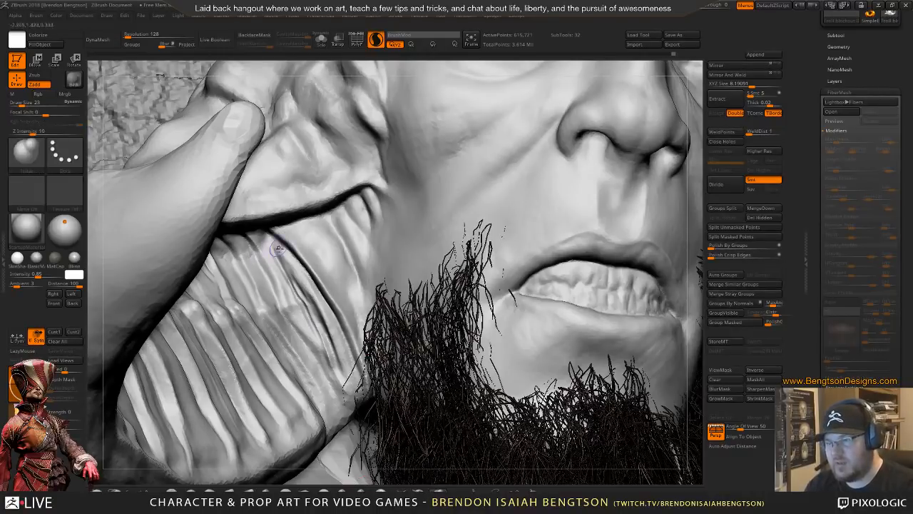
left_click_drag(278, 249, 273, 229)
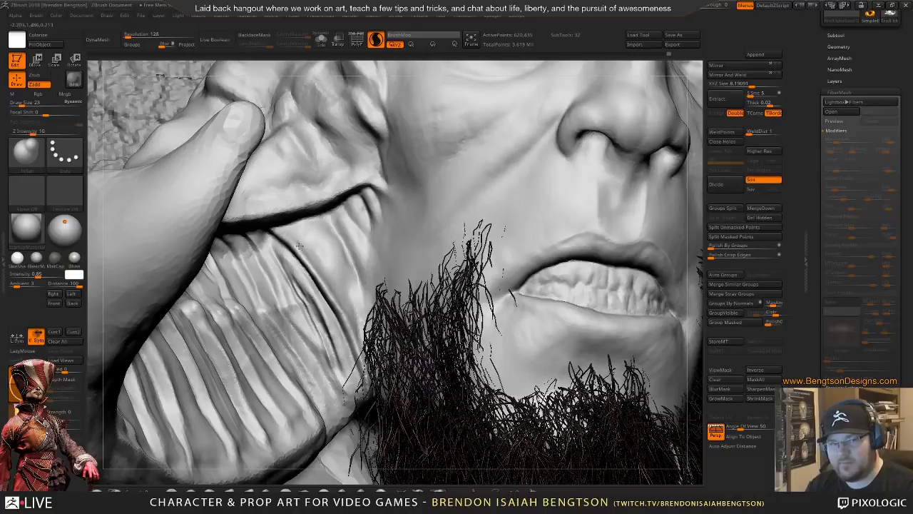
mouse_move(351, 220)
left_mouse_down()
mouse_move(321, 187)
mouse_move(330, 227)
mouse_move(329, 192)
left_mouse_up()
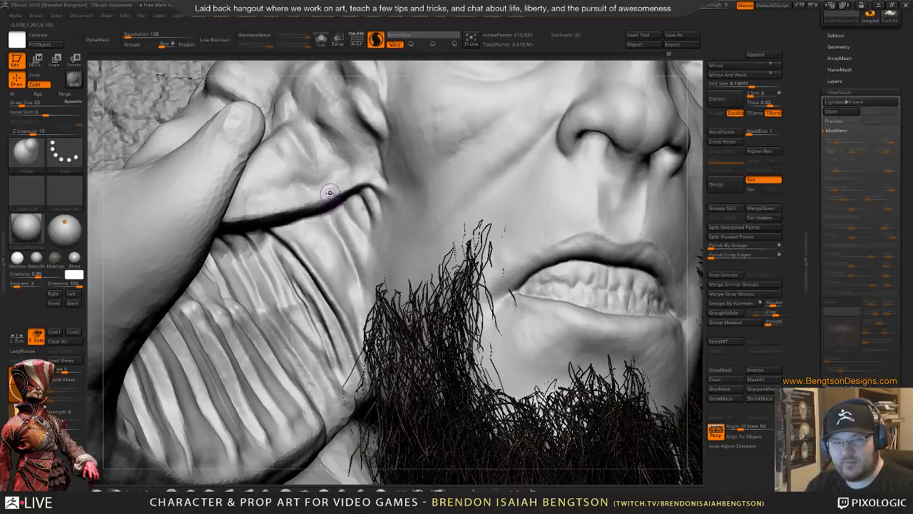
right_click_drag(327, 190, 326, 252, "alt")
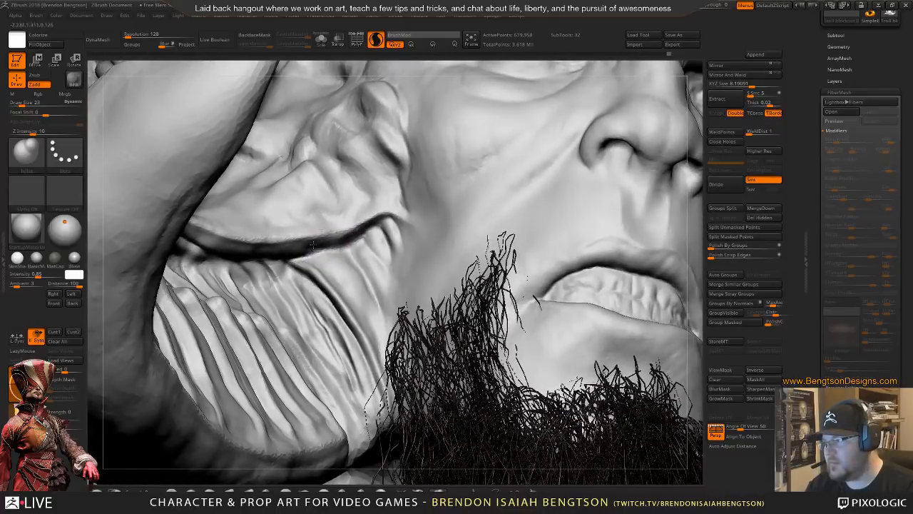
mouse_move(312, 244)
right_mouse_down()
mouse_move(311, 257)
mouse_move(331, 274)
mouse_move(313, 250)
right_mouse_up()
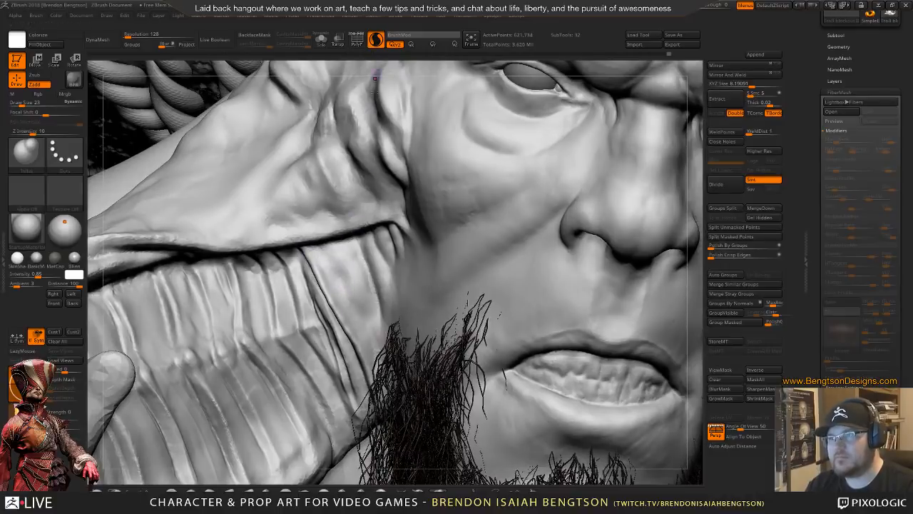
- Raise the Inflat brush's intensity to 23 and swell the folds between the flap's inner crease and the cheek
key("space")
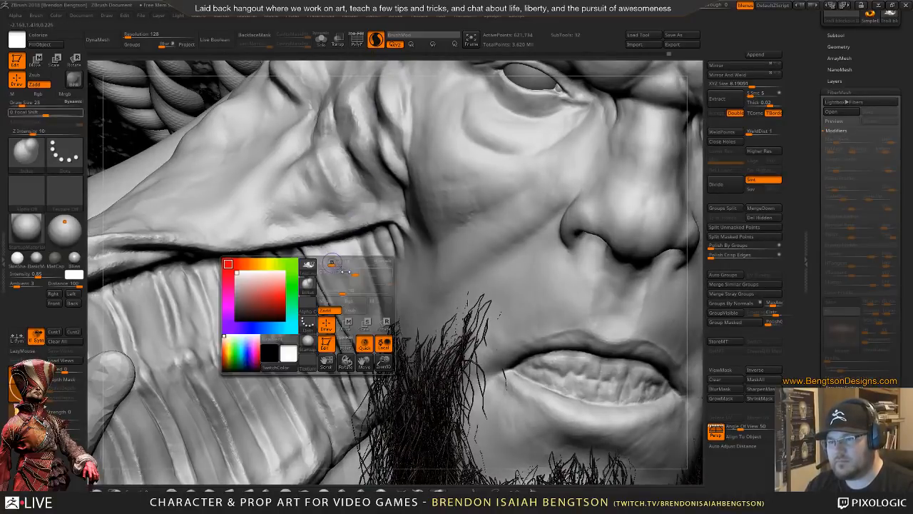
left_click_drag(342, 289, 352, 290)
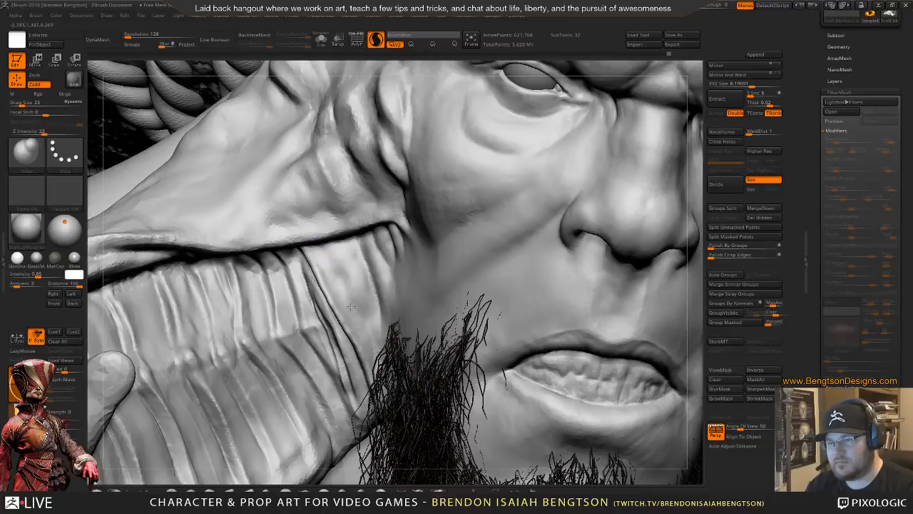
left_click_drag(325, 263, 348, 304)
mouse_move(347, 257)
left_mouse_down()
mouse_move(350, 279)
mouse_move(354, 246)
mouse_move(363, 265)
left_mouse_up()
mouse_move(348, 278)
right_mouse_down()
mouse_move(359, 245)
mouse_move(339, 259)
right_mouse_up()
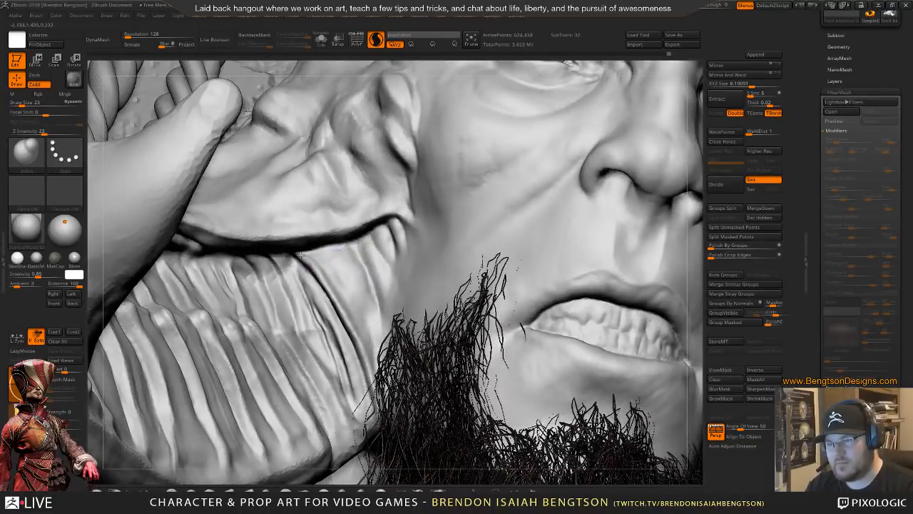
mouse_move(301, 255)
left_mouse_down()
mouse_move(333, 289)
mouse_move(319, 268)
left_mouse_up()
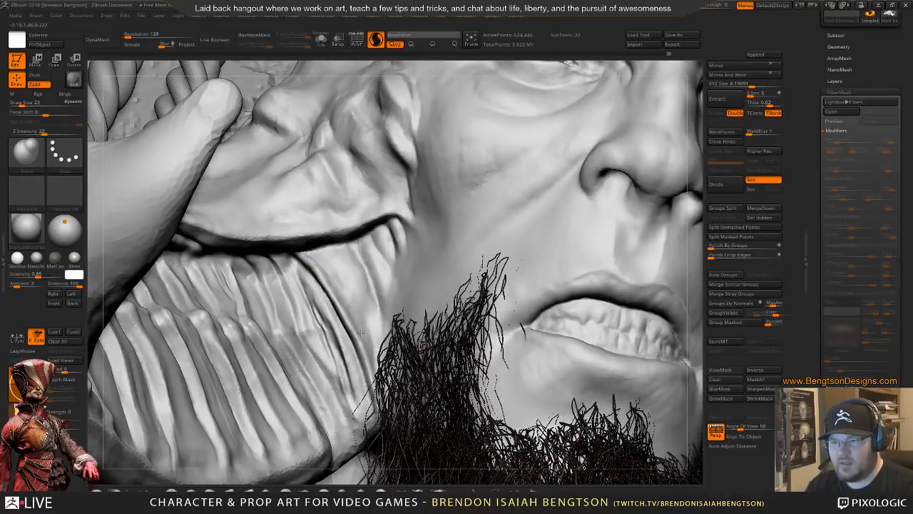
- Isolate the head mesh and carve the lower ends of the flap's inner creases near the jaw with Dam Standard at draw size 23
mouse_move(330, 314)
right_mouse_down()
mouse_move(289, 228)
mouse_move(326, 323)
right_mouse_up()
key("shift+alt+s")
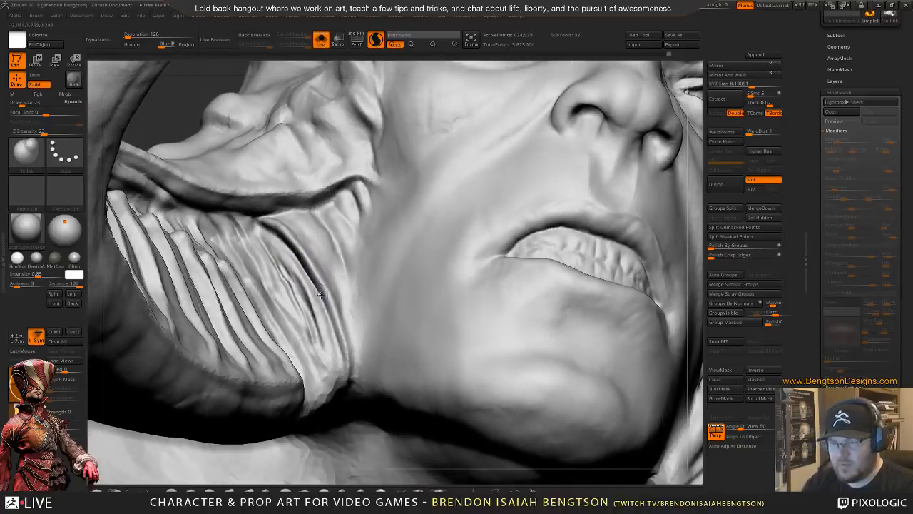
mouse_move(326, 323)
left_mouse_down()
mouse_move(346, 369)
mouse_move(335, 333)
mouse_move(341, 357)
left_mouse_up()
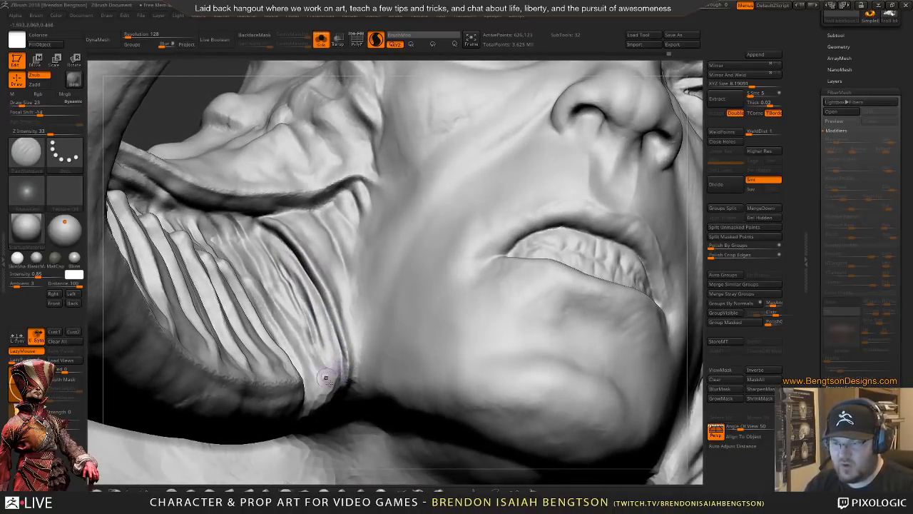
right_click_drag(328, 379, 335, 367)
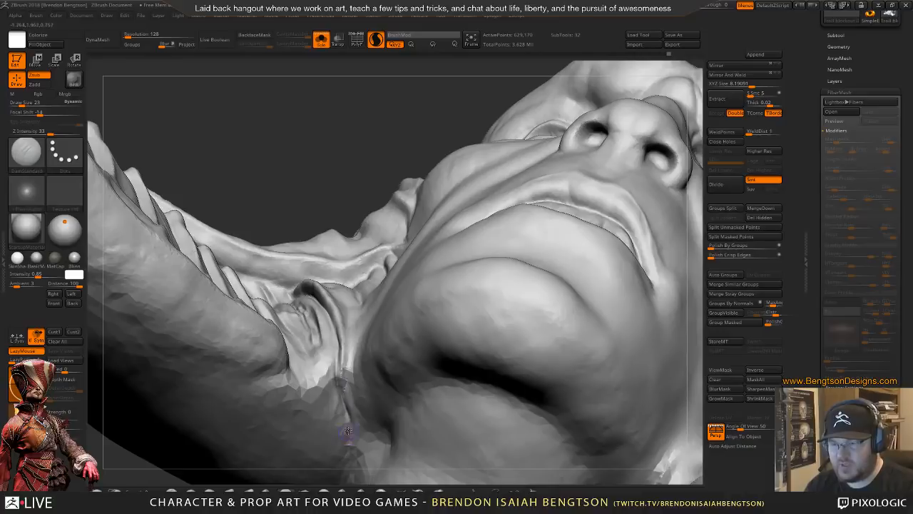
right_click_drag(338, 374, 343, 367)
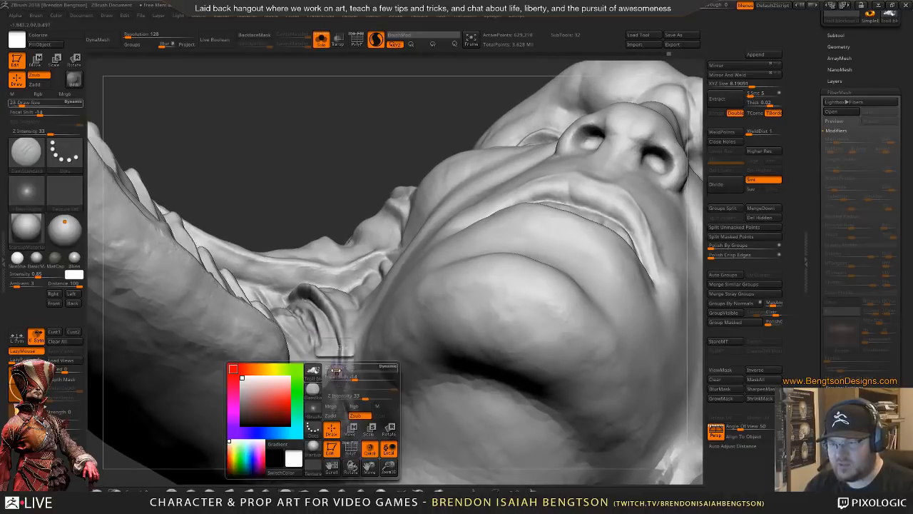
- Smooth the junction where the flap's lower folds meet the neck below the jaw, with the draw size set to 27
key("shift")
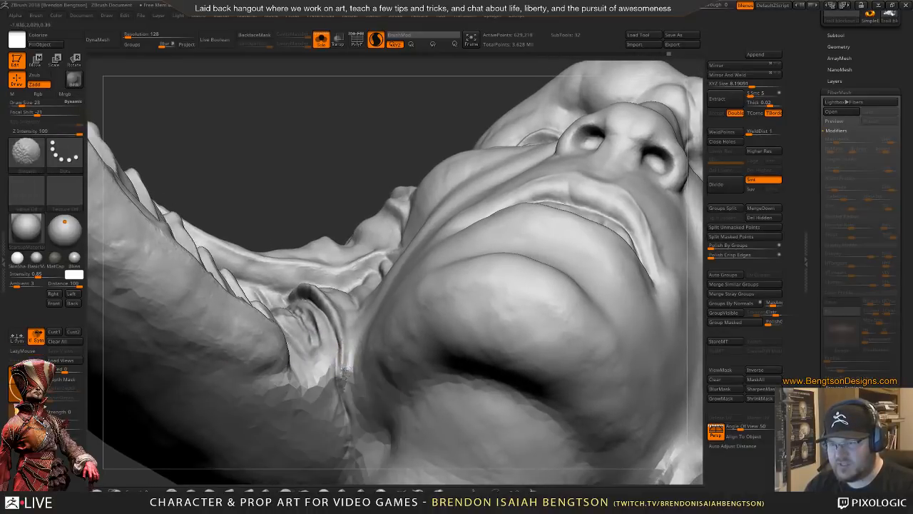
right_click(349, 363)
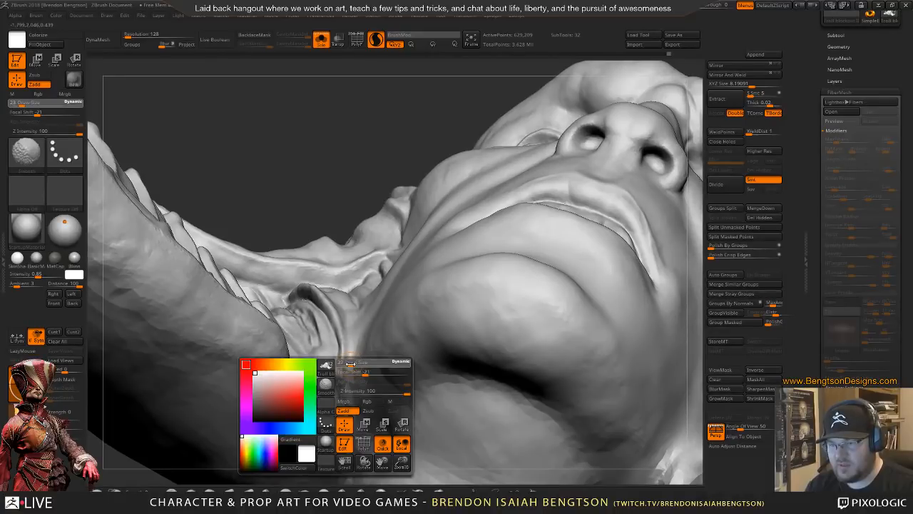
left_click_drag(349, 363, 347, 369)
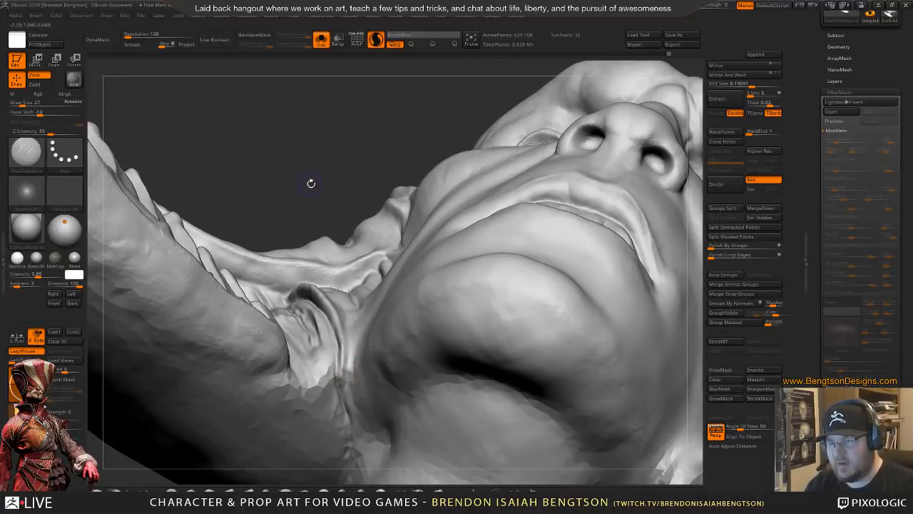
- Reshape the flap's innermost folds beside the jaw with the Move Topological brush at draw size 46, and undo the last stroke
mouse_move(310, 182)
left_mouse_down()
mouse_move(318, 187)
mouse_move(297, 298)
left_mouse_up()
key("space")
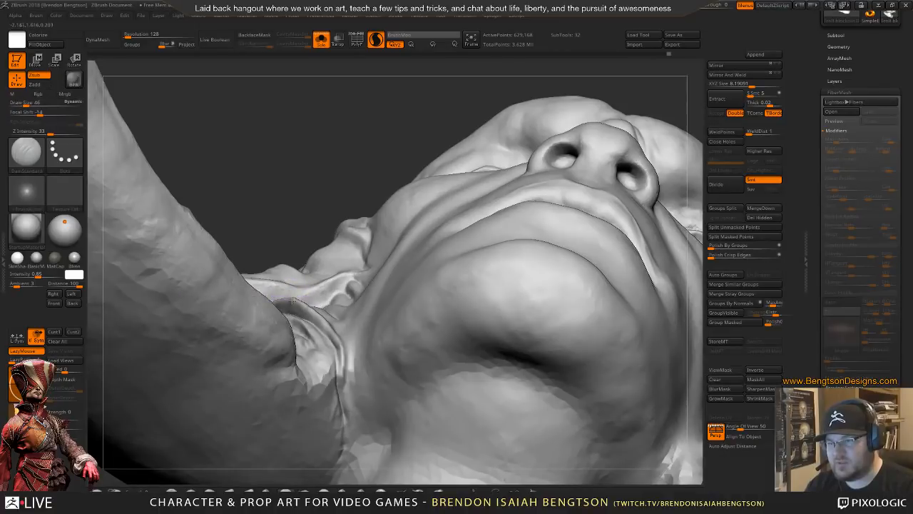
key("b")
key("m")
key("t")
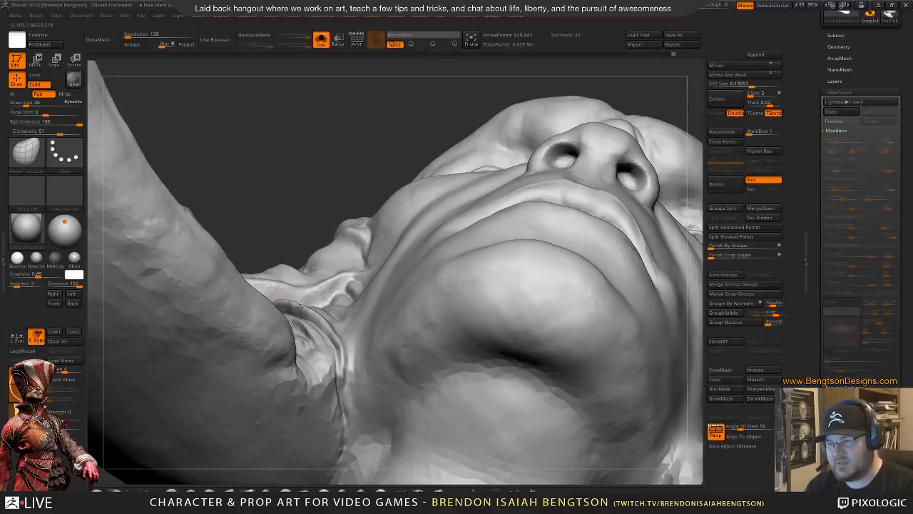
left_click_drag(284, 219, 278, 275)
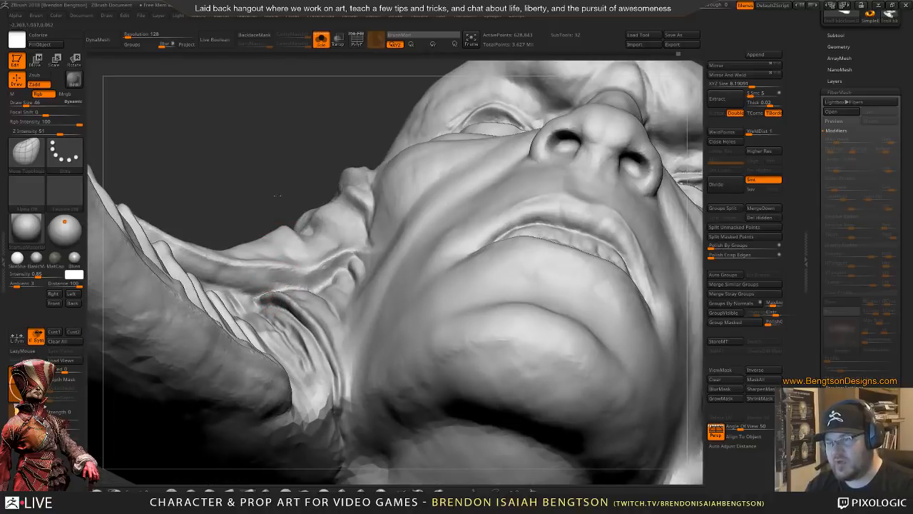
mouse_move(272, 295)
left_mouse_down()
mouse_move(267, 192)
mouse_move(303, 255)
mouse_move(500, 136)
mouse_move(485, 149)
mouse_move(495, 171)
mouse_move(473, 141)
mouse_move(486, 241)
mouse_move(528, 246)
mouse_move(470, 243)
mouse_move(469, 232)
mouse_move(507, 208)
mouse_move(477, 388)
mouse_move(292, 289)
mouse_move(311, 343)
mouse_move(249, 290)
left_mouse_up()
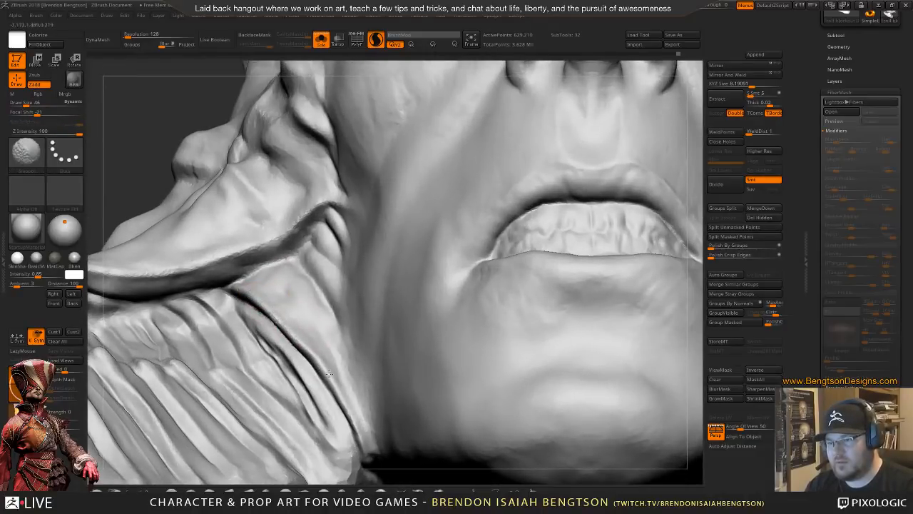
right_click_drag(278, 310, 284, 338)
key("ctrl+z")
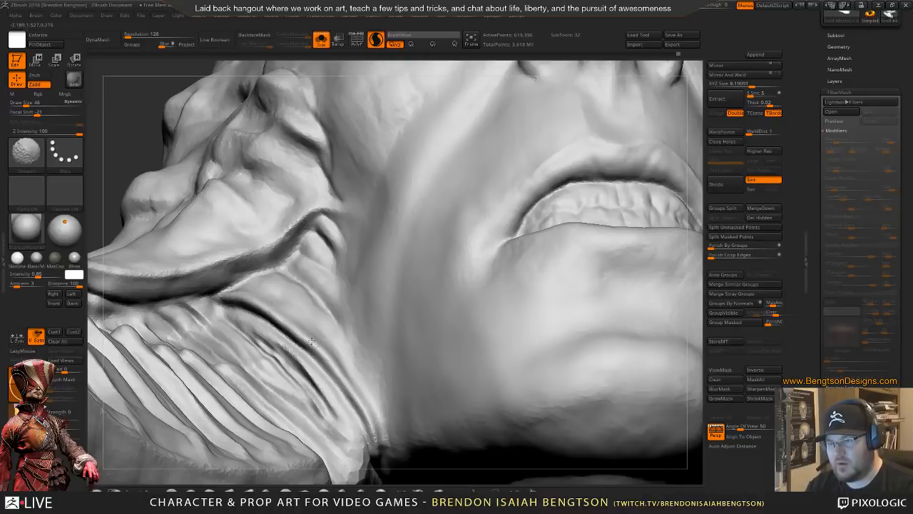
- Deepen the long creases running down the flap's inner skin to the jaw with the Dam Standard brush at draw size 27
key("b")
key("d")
key("s")
key("space")
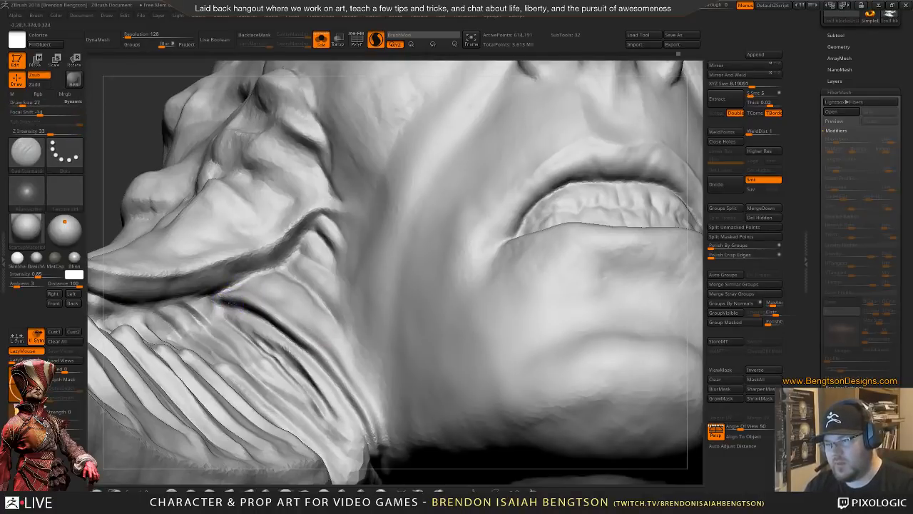
left_click_drag(221, 304, 239, 309)
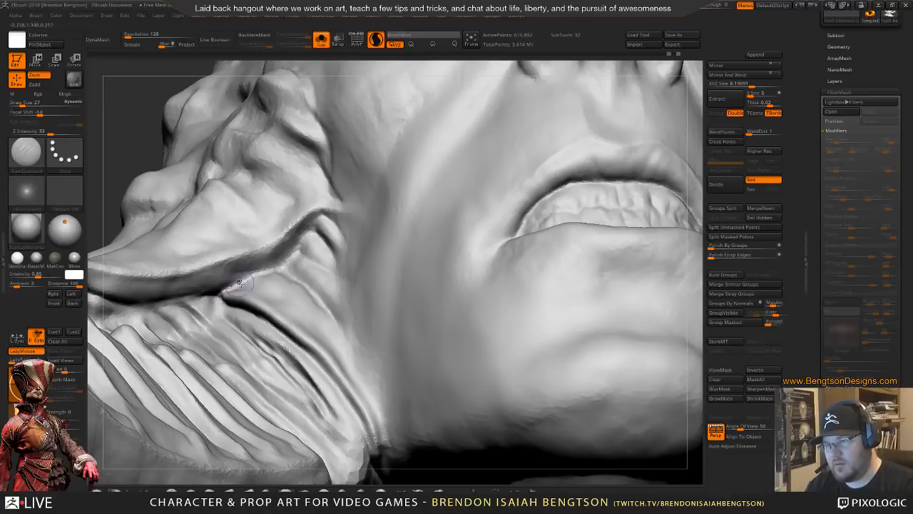
mouse_move(299, 319)
right_mouse_down()
mouse_move(296, 282)
mouse_move(239, 277)
right_mouse_up()
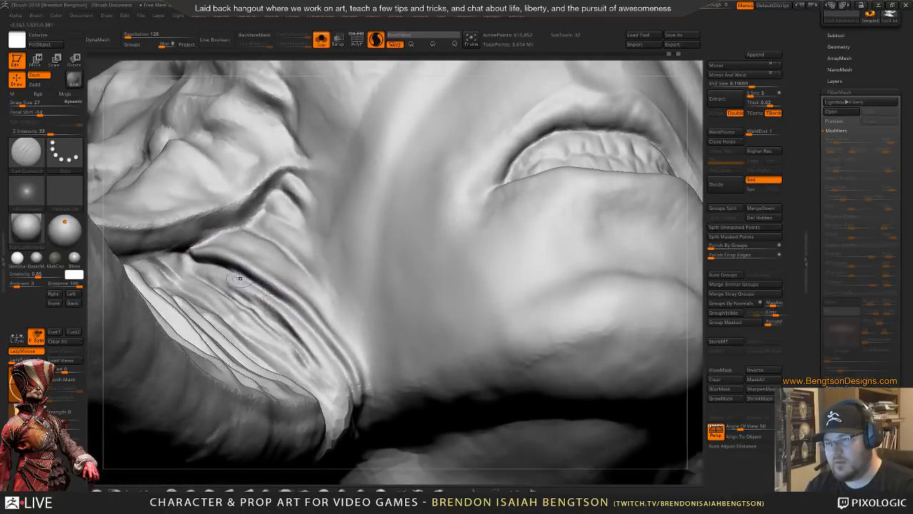
left_click_drag(286, 307, 341, 366)
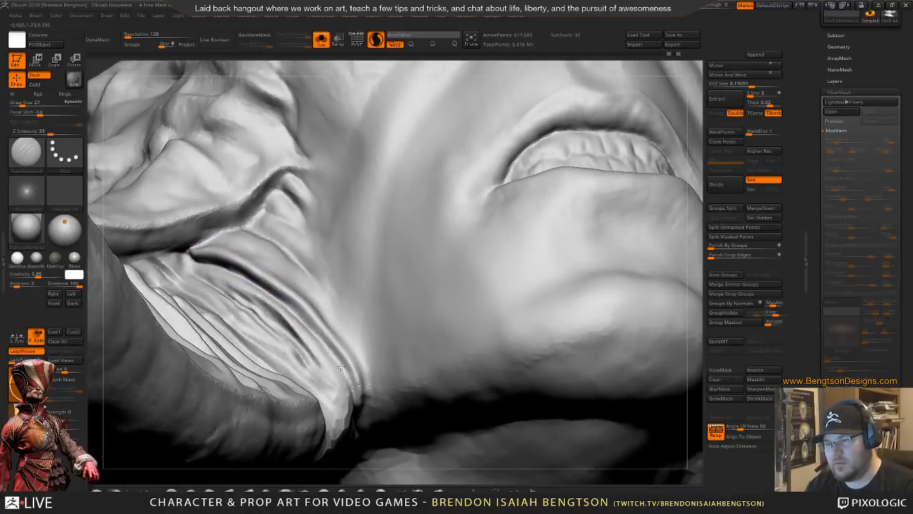
mouse_move(280, 301)
left_mouse_down()
mouse_move(336, 347)
mouse_move(293, 303)
mouse_move(348, 366)
mouse_move(314, 325)
mouse_move(353, 388)
left_mouse_up()
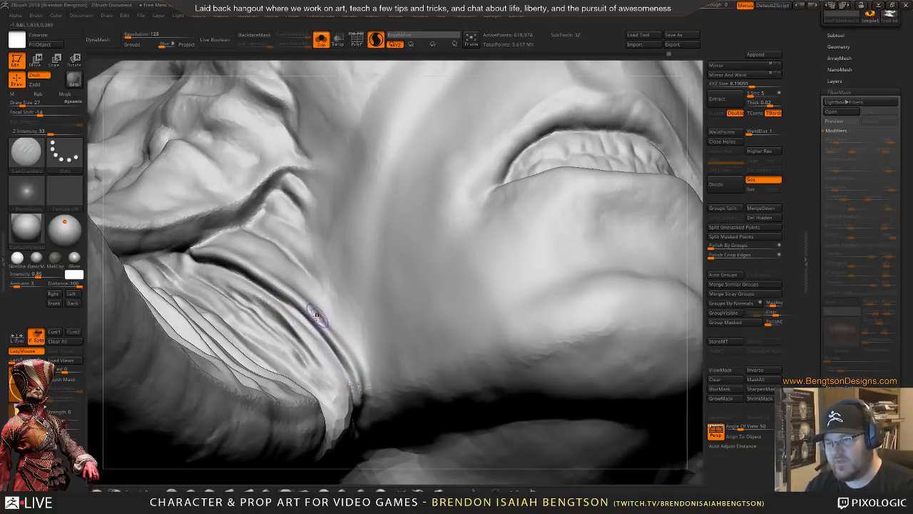
- Adjust the shape of the inner folds where the flap meets the jaw with Move Topological, using draw sizes 55 and 58
right_click_drag(319, 319, 357, 321)
mouse_move(356, 357)
right_mouse_down()
mouse_move(350, 378)
mouse_move(307, 239)
right_mouse_up()
key("space")
left_click_drag(301, 228, 311, 227)
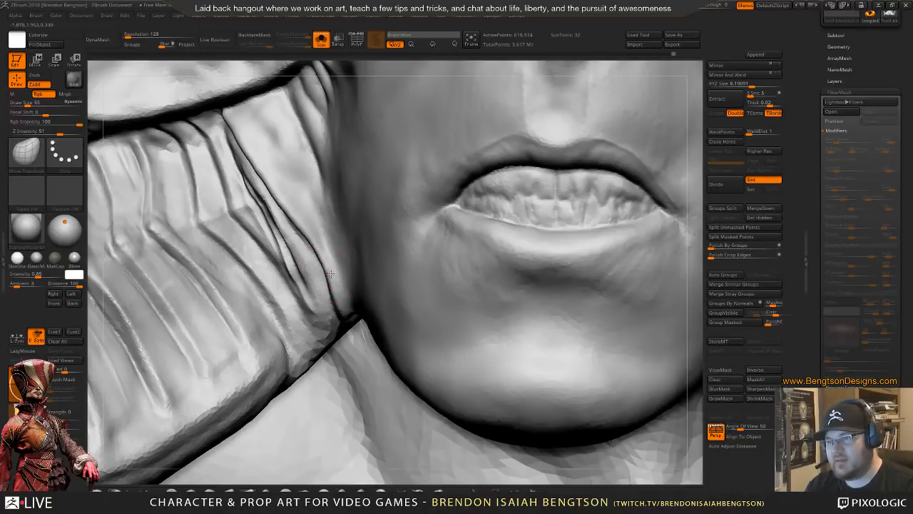
key("space")
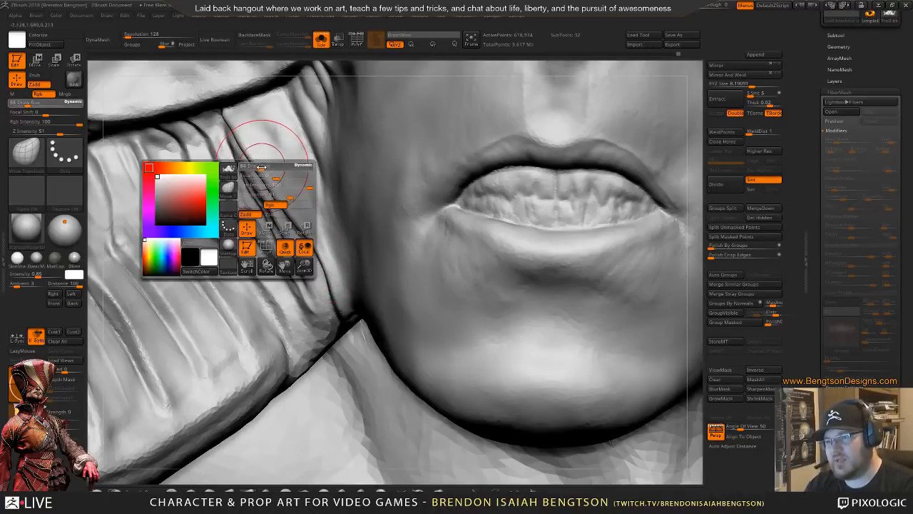
mouse_move(261, 166)
left_mouse_down()
mouse_move(227, 108)
mouse_move(254, 199)
left_mouse_up()
key("space")
mouse_move(253, 200)
right_mouse_down()
mouse_move(300, 164)
mouse_move(336, 293)
mouse_move(343, 285)
mouse_move(333, 293)
right_mouse_up()
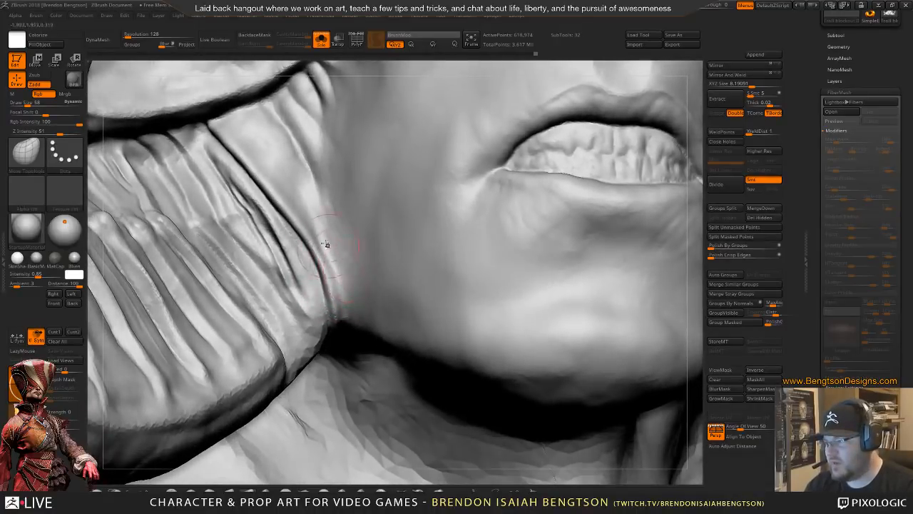
- Build up fine folds along the flap's innermost edge beside the jaw with the Standard brush at draw size 25
right_click_drag(336, 254, 331, 249)
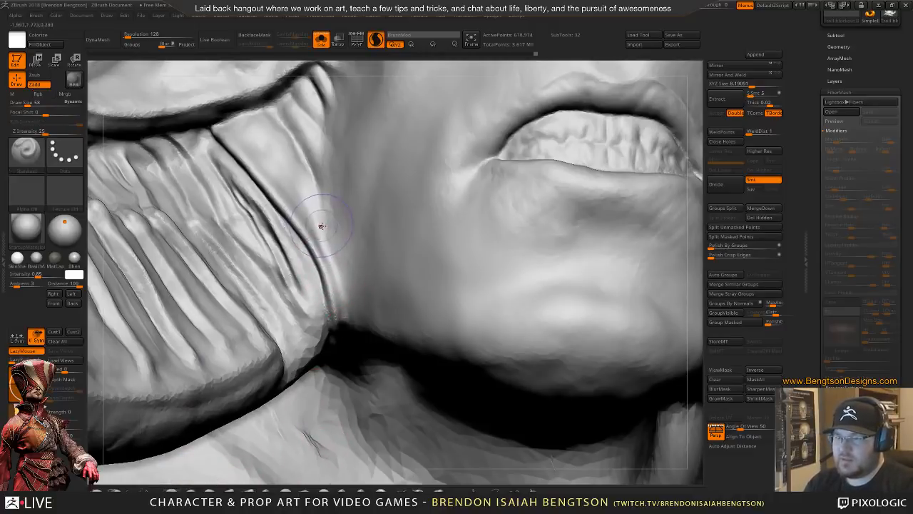
key("space")
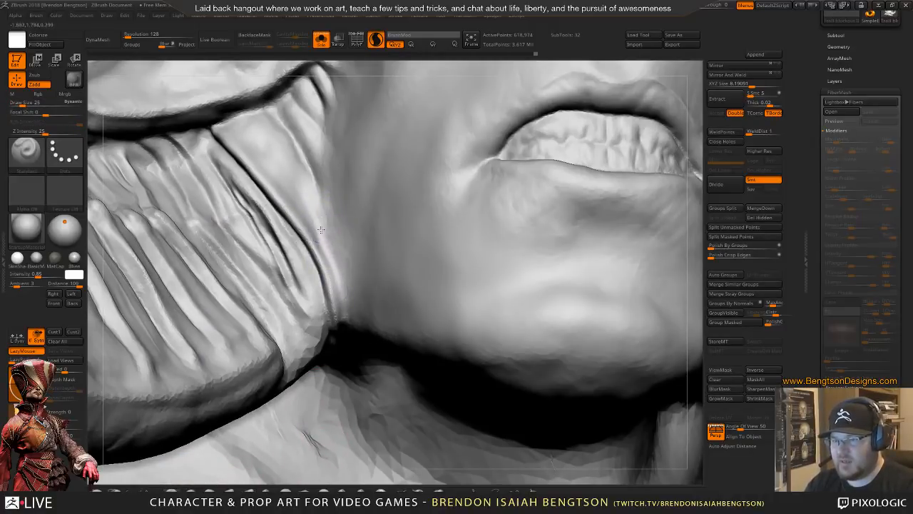
left_click_drag(342, 284, 348, 318)
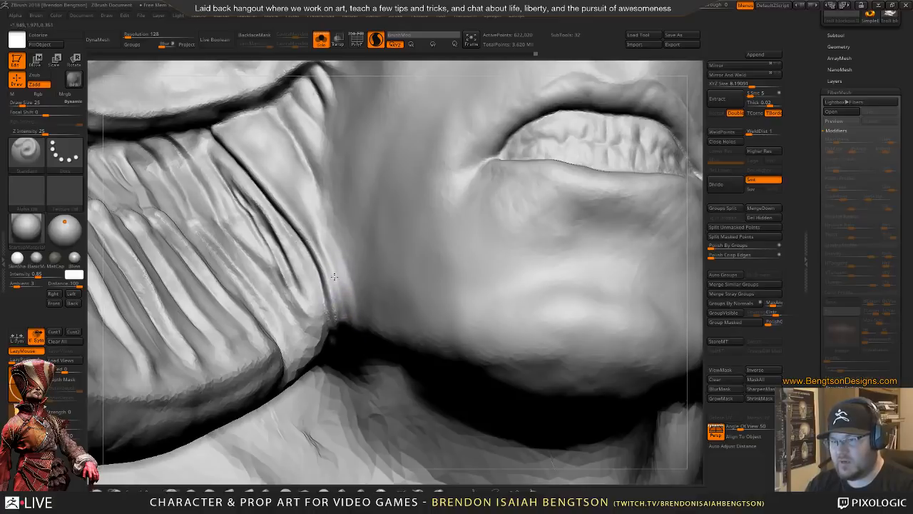
mouse_move(334, 277)
right_mouse_down()
mouse_move(335, 221)
mouse_move(334, 234)
right_mouse_up()
mouse_move(335, 234)
left_mouse_down()
mouse_move(319, 193)
mouse_move(367, 300)
left_mouse_up()
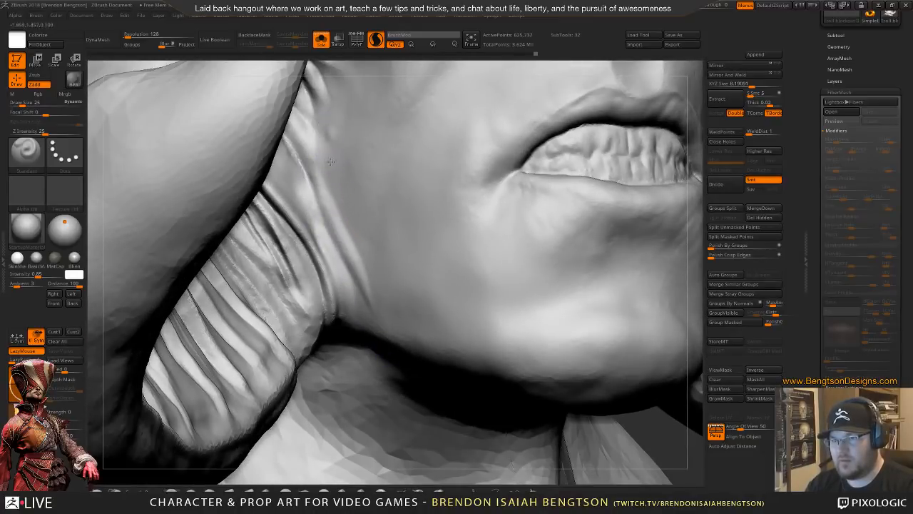
left_click_drag(325, 221, 358, 314)
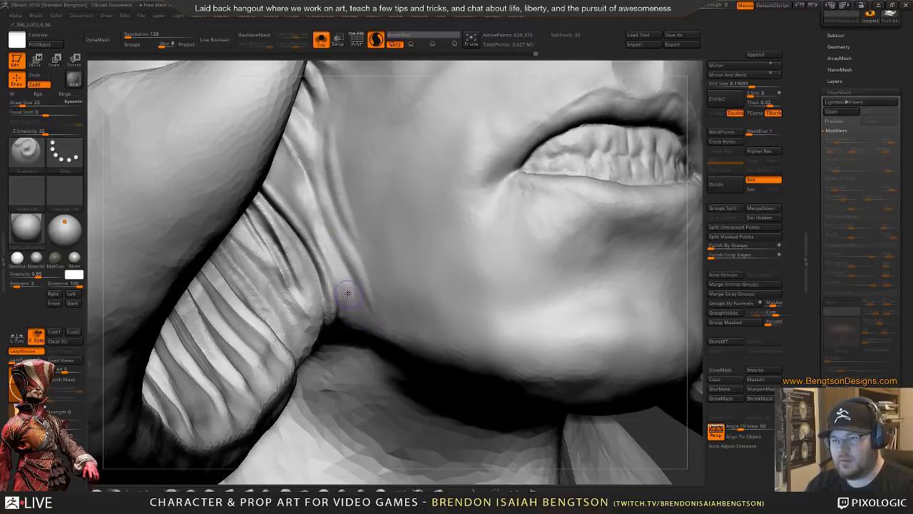
- Examine the whole head from the front and the flap's inner folds beside the cheek and mouth
key("f")
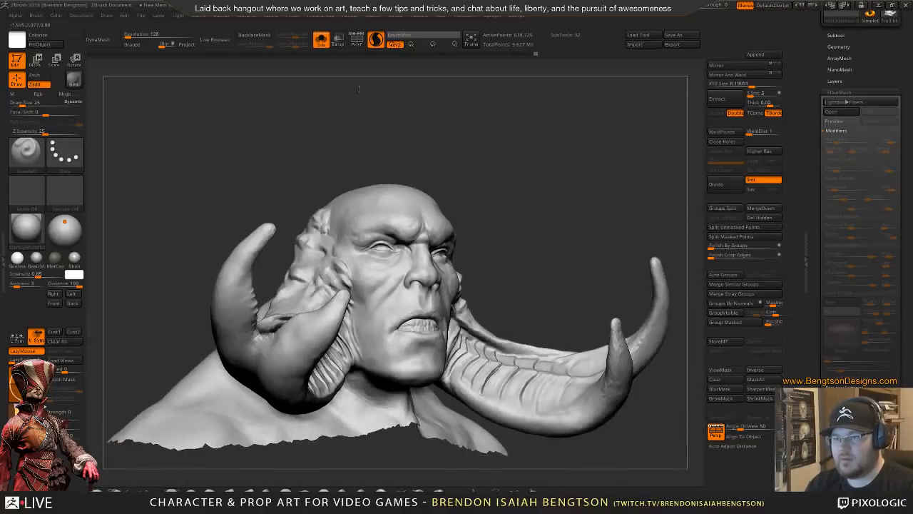
right_click_drag(457, 250, 496, 246)
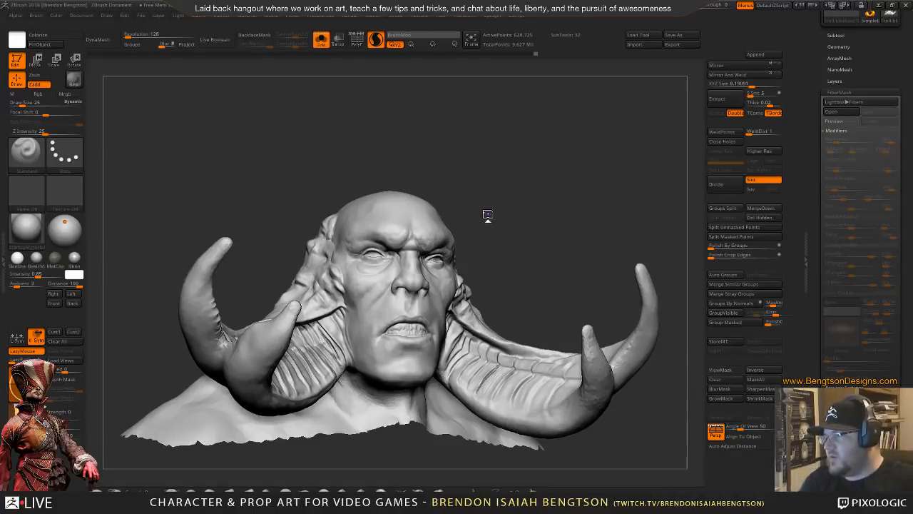
mouse_move(491, 177)
left_mouse_down()
mouse_move(500, 254)
mouse_move(460, 239)
left_mouse_up()
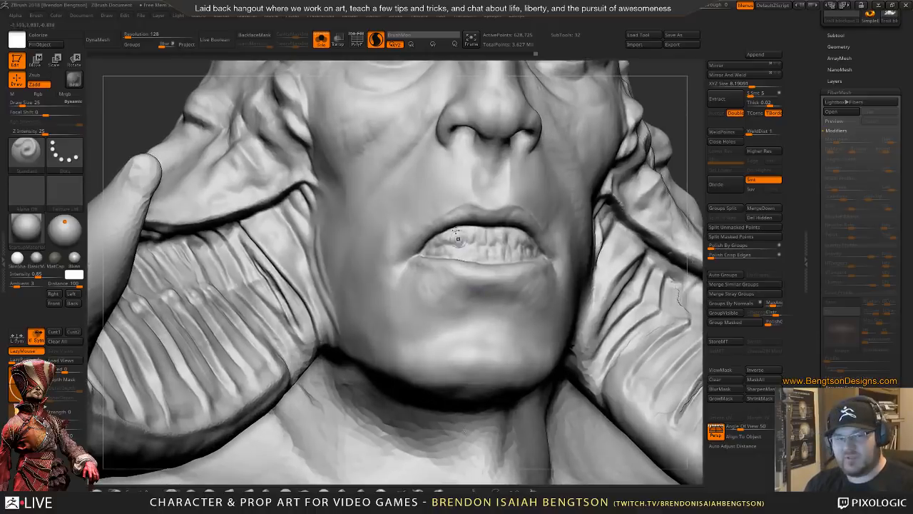
left_click_drag(391, 276, 393, 247)
right_click_drag(393, 247, 381, 300)
right_click_drag(279, 305, 324, 420)
mouse_move(360, 333)
right_mouse_down()
mouse_move(302, 301)
mouse_move(314, 339)
right_mouse_up()
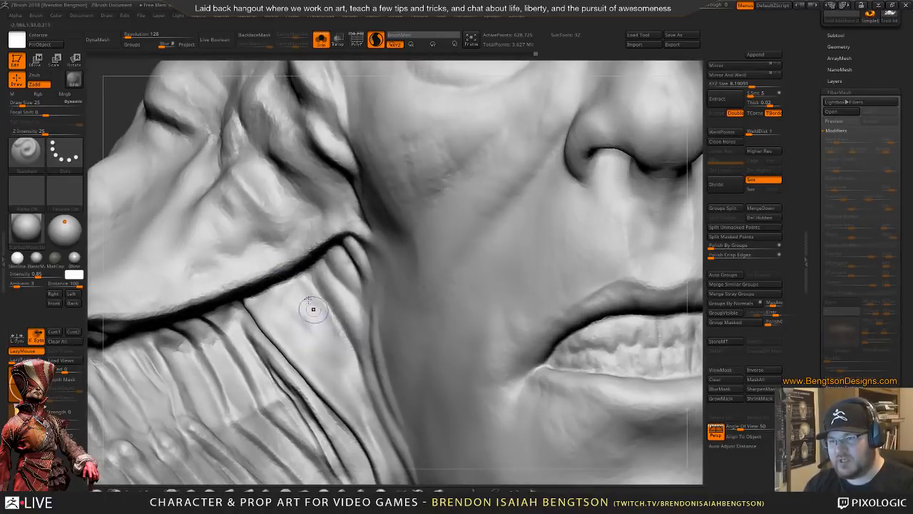
- Smooth the flap's broad inner fold, sculpt fine ridges down it with the Standard brush at draw size 23, and undo the last stroke
mouse_move(307, 326)
right_mouse_down("ctrl")
mouse_move(303, 296)
mouse_move(288, 332)
mouse_move(299, 347)
mouse_move(308, 328)
right_mouse_up("ctrl")
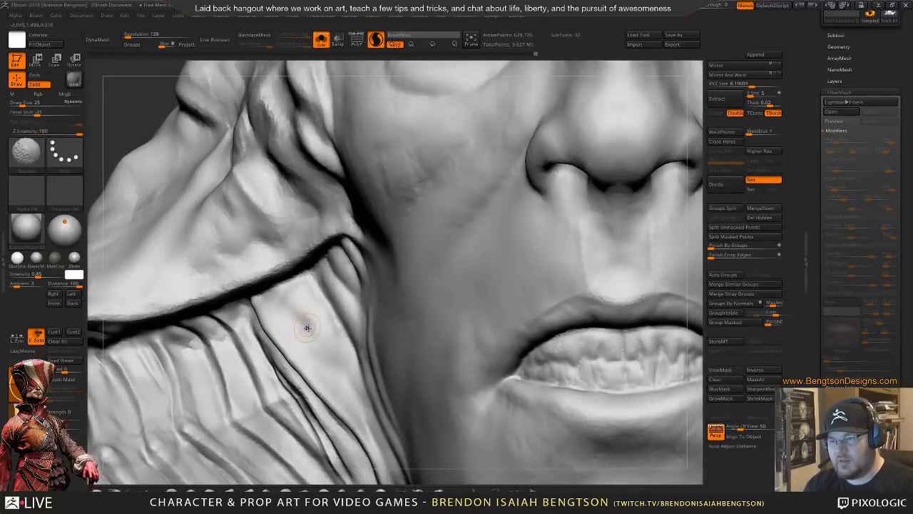
key("space")
left_click_drag(307, 344, 314, 343)
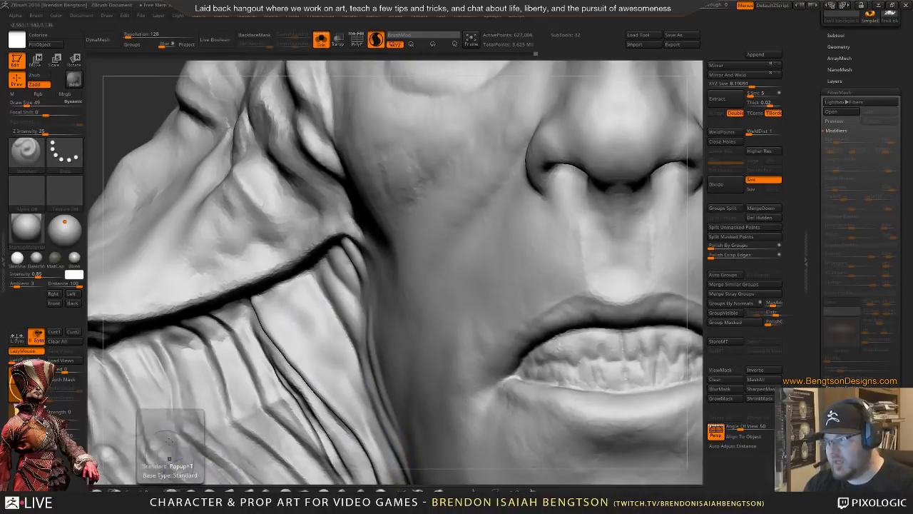
key("space")
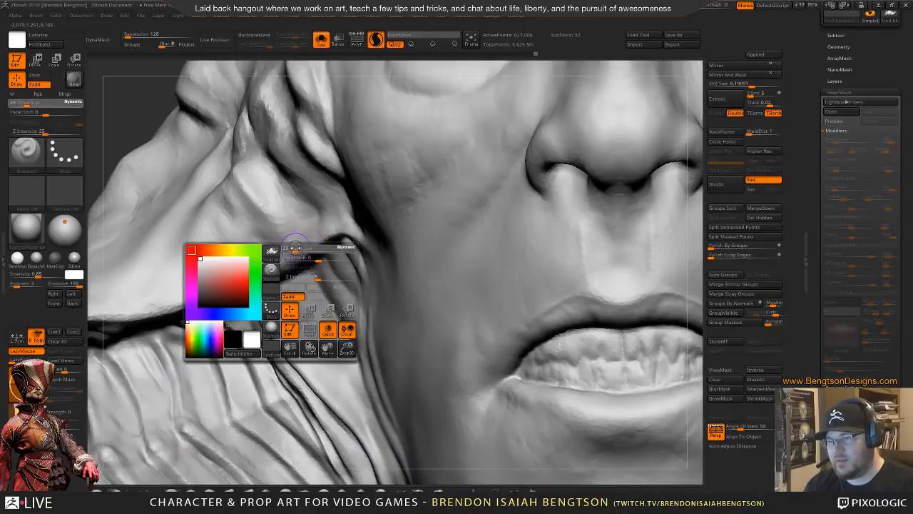
left_click_drag(296, 247, 293, 248)
mouse_move(259, 309)
left_mouse_down()
mouse_move(296, 352)
mouse_move(275, 308)
mouse_move(330, 370)
mouse_move(366, 430)
left_mouse_up()
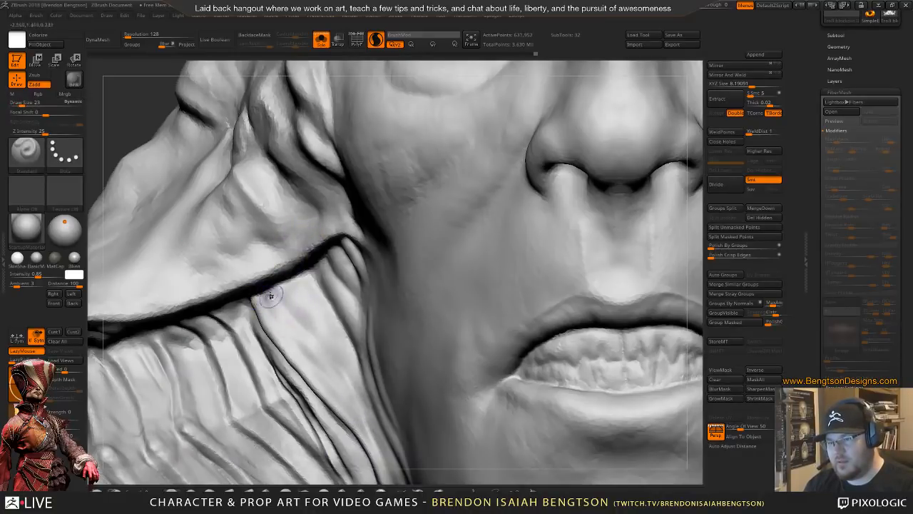
left_click_drag(286, 324, 350, 412)
left_click_drag(318, 356, 366, 433)
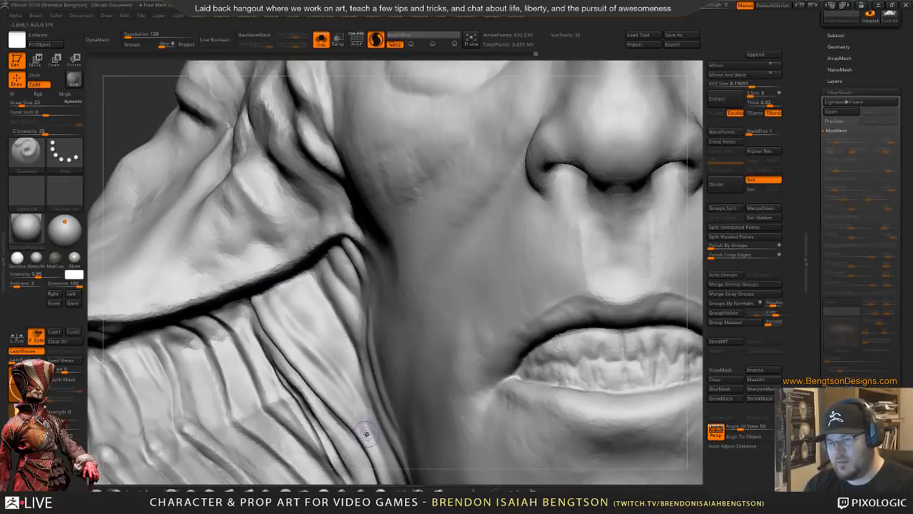
left_click_drag(348, 392, 257, 302)
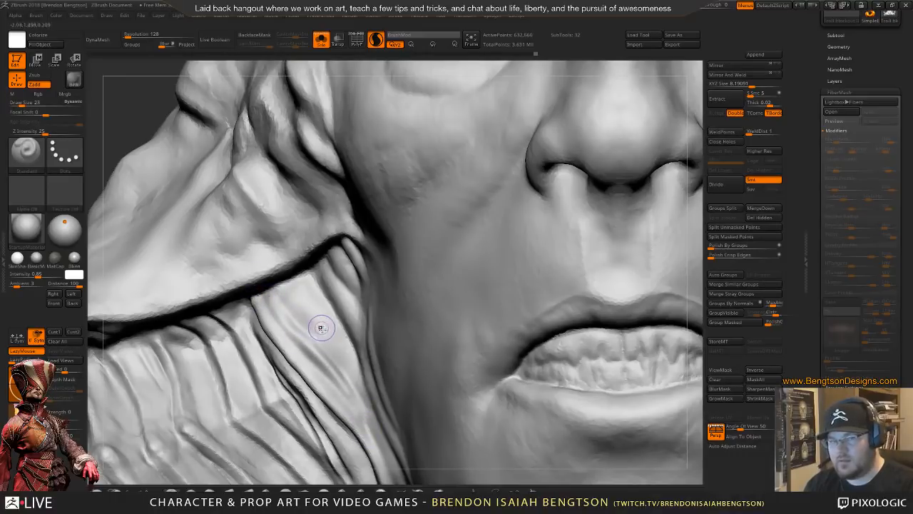
mouse_move(319, 310)
right_mouse_down("ctrl")
mouse_move(352, 380)
mouse_move(354, 264)
mouse_move(329, 267)
mouse_move(327, 249)
mouse_move(322, 288)
mouse_move(321, 259)
mouse_move(331, 291)
mouse_move(341, 244)
mouse_move(352, 263)
mouse_move(388, 255)
right_mouse_up("ctrl")
key("ctrl+z")
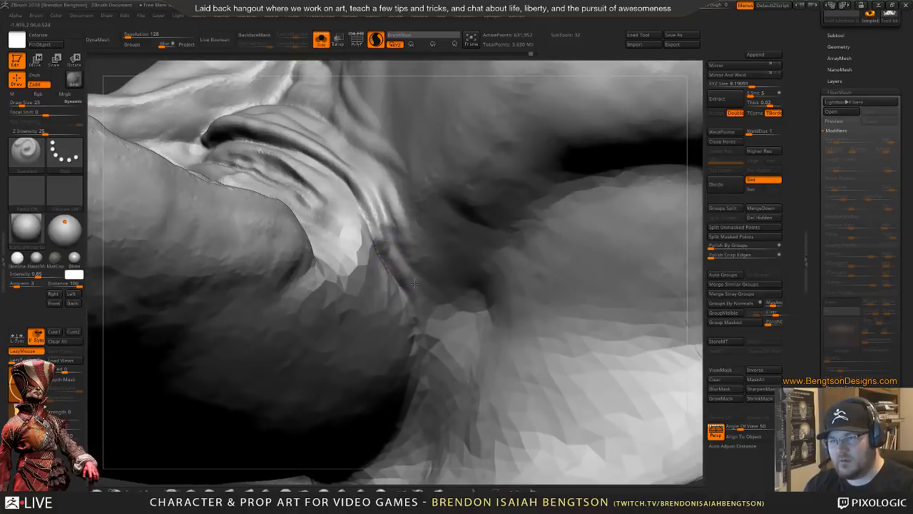
- Extend the inner folds down to their ends beneath the jaw with the Standard brush, using draw sizes 23 and 14
mouse_move(391, 245)
left_mouse_down()
mouse_move(414, 276)
mouse_move(418, 322)
mouse_move(411, 299)
left_mouse_up()
mouse_move(399, 261)
left_mouse_down()
mouse_move(367, 179)
mouse_move(392, 199)
mouse_move(430, 312)
left_mouse_up()
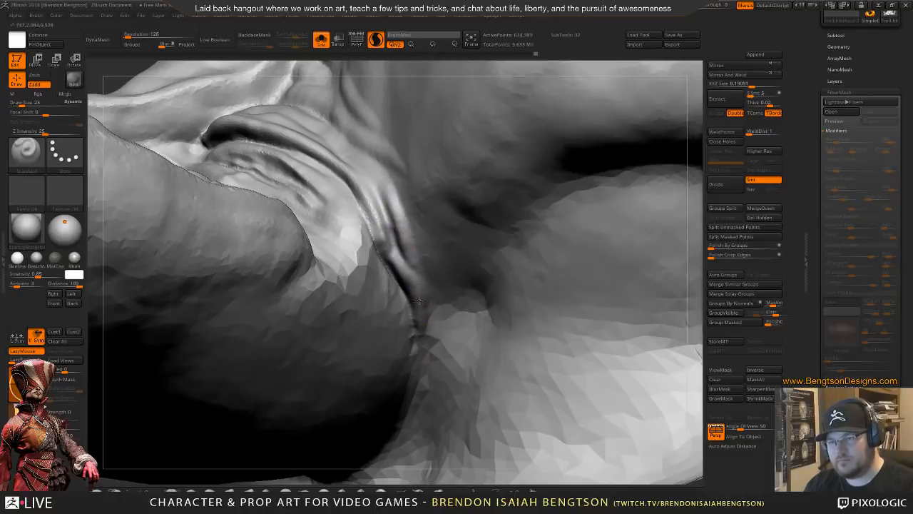
mouse_move(399, 212)
right_mouse_down()
mouse_move(389, 223)
mouse_move(412, 305)
mouse_move(401, 225)
right_mouse_up()
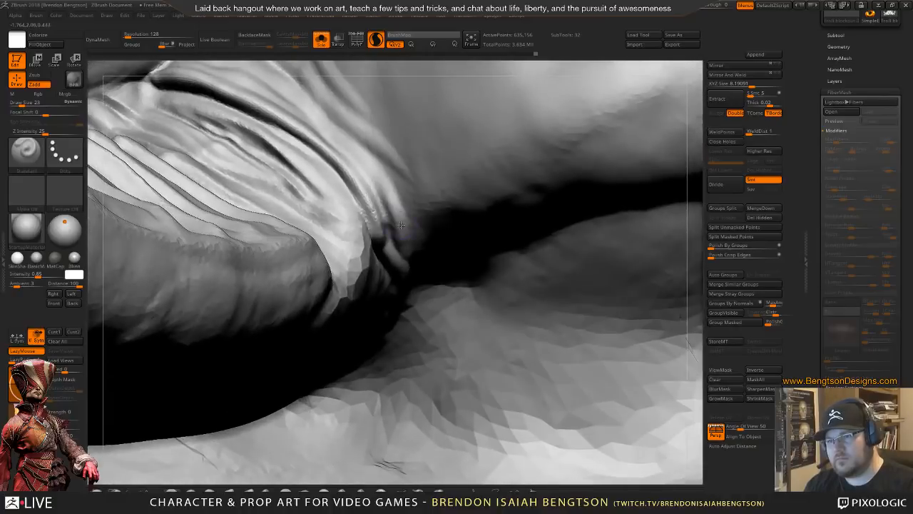
key("space")
left_click(409, 203)
left_click_drag(396, 187, 416, 256)
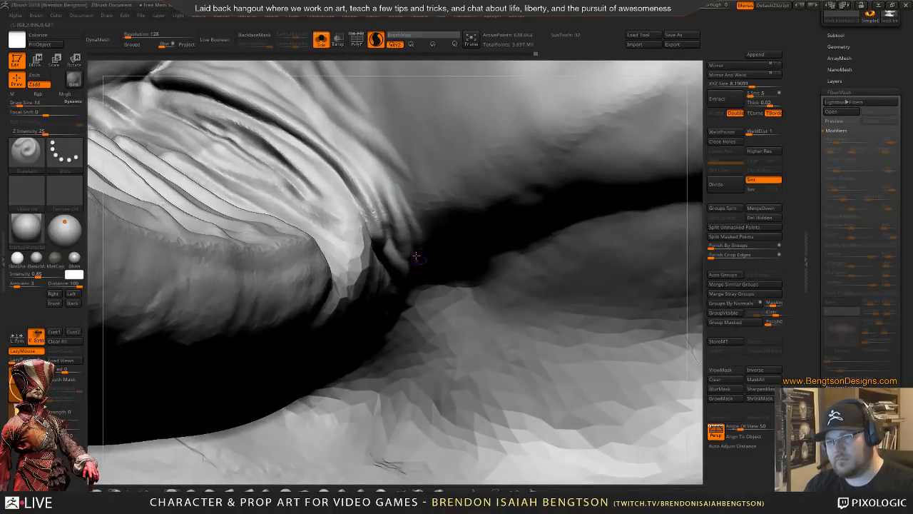
key("ctrl+z")
left_click_drag(397, 179, 421, 293)
- Add small ridges at the top of the broad inner fold with the Standard brush at draw size 14
mouse_move(391, 230)
right_mouse_down("ctrl")
mouse_move(402, 109)
mouse_move(400, 164)
mouse_move(385, 153)
mouse_move(389, 307)
right_mouse_up("ctrl")
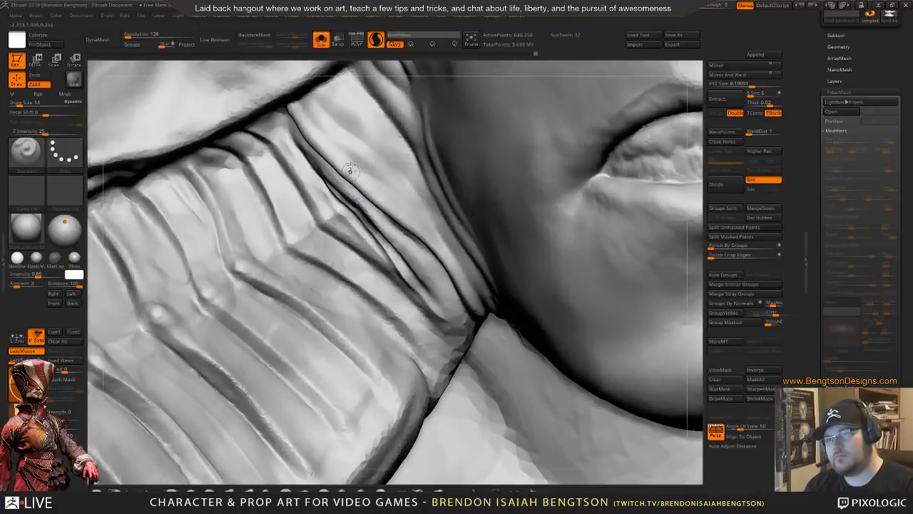
mouse_move(351, 171)
right_mouse_down("alt")
mouse_move(378, 271)
mouse_move(340, 221)
right_mouse_up("alt")
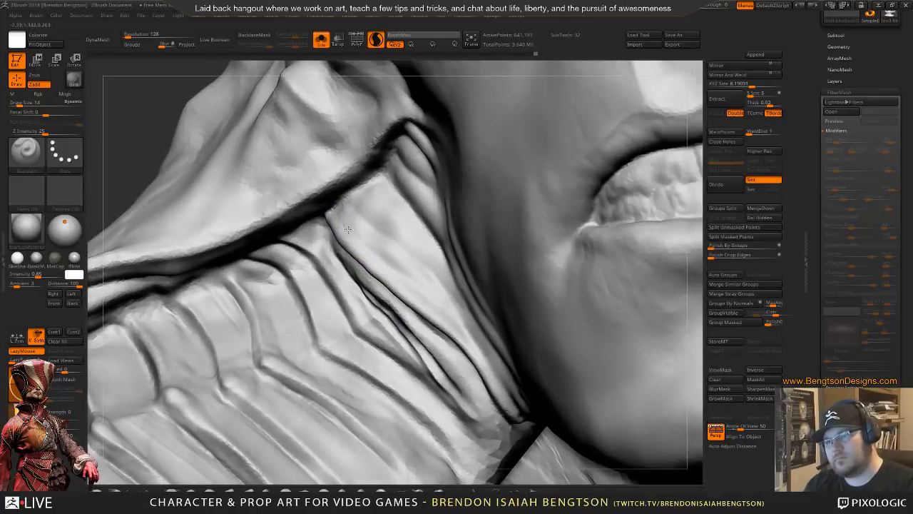
mouse_move(370, 250)
left_mouse_down()
mouse_move(386, 265)
mouse_move(374, 226)
left_mouse_up()
- Refine the narrow creases along the bent ribs nearest the jaw with the Dam Standard brush at draw size 14
mouse_move(389, 328)
right_mouse_down("ctrl")
mouse_move(393, 216)
mouse_move(370, 293)
mouse_move(353, 234)
mouse_move(362, 309)
right_mouse_up("ctrl")
key("shift")
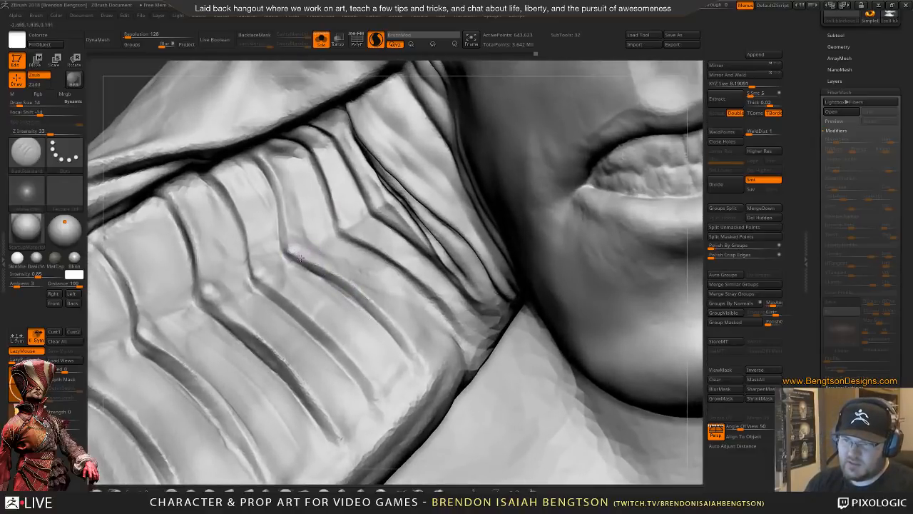
left_click_drag(376, 304, 330, 268, "shift")
left_click_drag(395, 323, 341, 276, "shift")
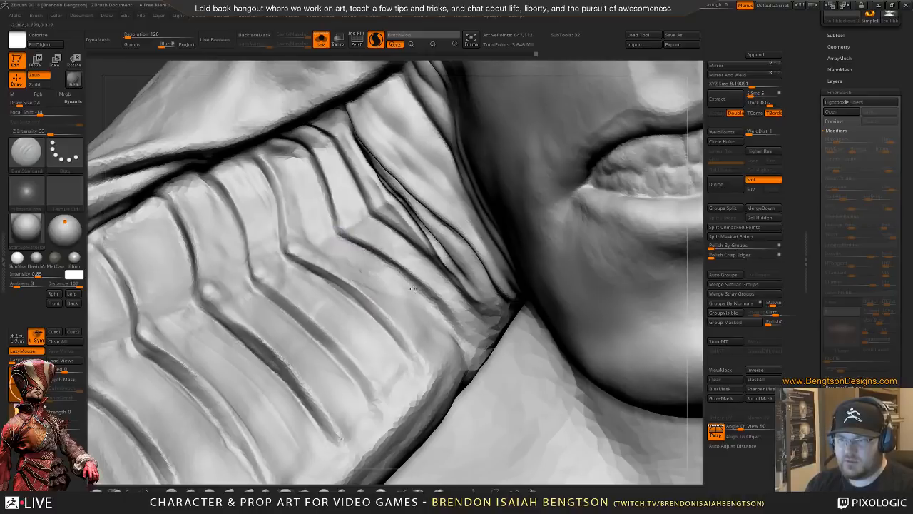
mouse_move(397, 273)
left_mouse_down("shift")
mouse_move(383, 261)
mouse_move(388, 244)
left_mouse_up("shift")
- Deepen the rib creases next to the broad inner fold with the Dam Standard brush at draw size 27
key("space")
mouse_move(387, 183)
right_mouse_down("alt")
mouse_move(365, 218)
mouse_move(397, 159)
right_mouse_up("alt")
mouse_move(416, 115)
right_mouse_down("alt")
mouse_move(368, 174)
mouse_move(343, 178)
mouse_move(297, 282)
right_mouse_up("alt")
mouse_move(298, 282)
left_mouse_down()
mouse_move(299, 296)
mouse_move(262, 238)
mouse_move(247, 236)
mouse_move(271, 246)
mouse_move(263, 241)
left_mouse_up()
mouse_move(294, 300)
left_mouse_down()
mouse_move(289, 282)
mouse_move(358, 367)
left_mouse_up()
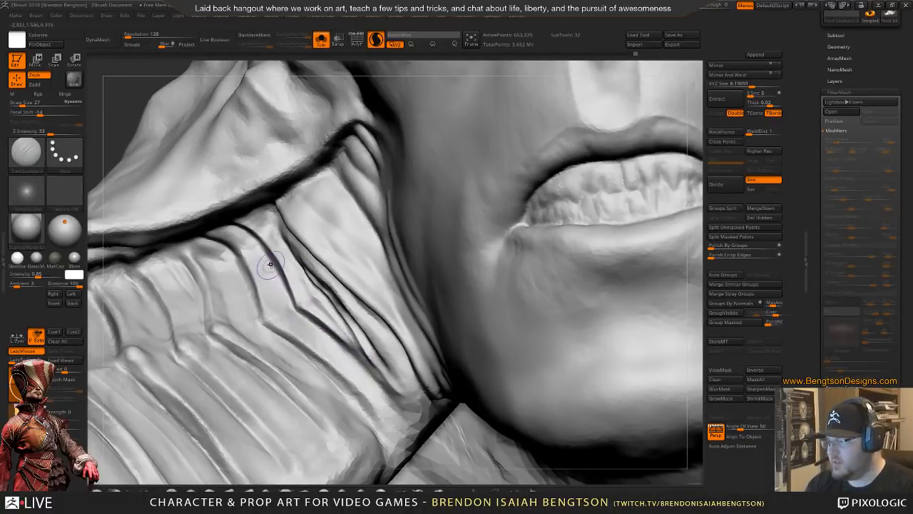
- Carve the upper ends of the rib creases just beneath the flap's upper fold with the Dam Standard brush at draw size 27
mouse_move(326, 292)
right_mouse_down("alt")
mouse_move(343, 251)
mouse_move(277, 210)
right_mouse_up("alt")
left_click_drag(257, 193, 273, 240)
right_click_drag(258, 255, 267, 209)
left_click_drag(249, 200, 269, 218)
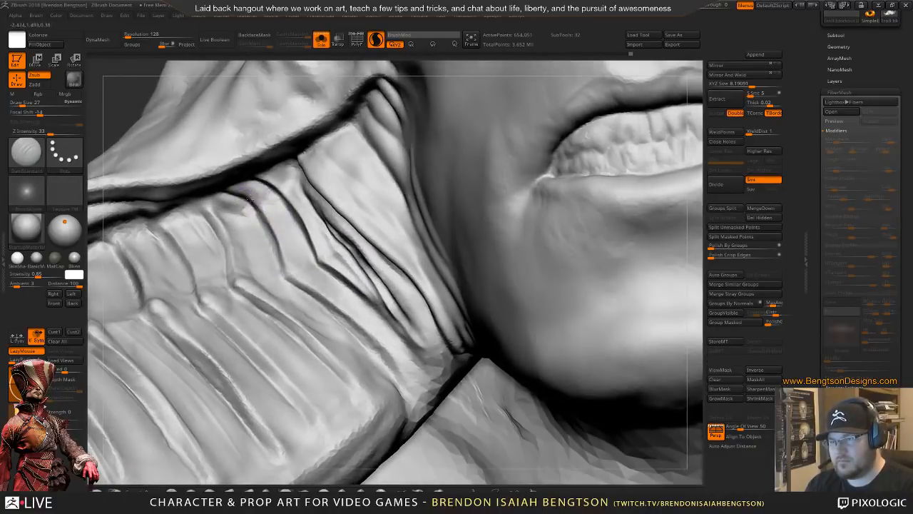
left_click_drag(231, 191, 278, 248)
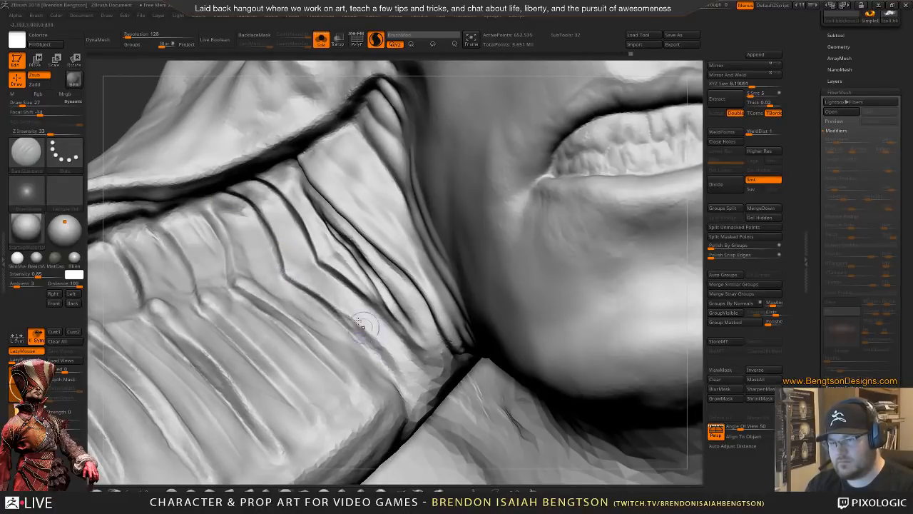
- Refine the long rib creases running down to the flap's lower edge near the jaw
mouse_move(289, 278)
left_mouse_down()
mouse_move(353, 318)
mouse_move(406, 391)
left_mouse_up()
left_click_drag(356, 318, 403, 391)
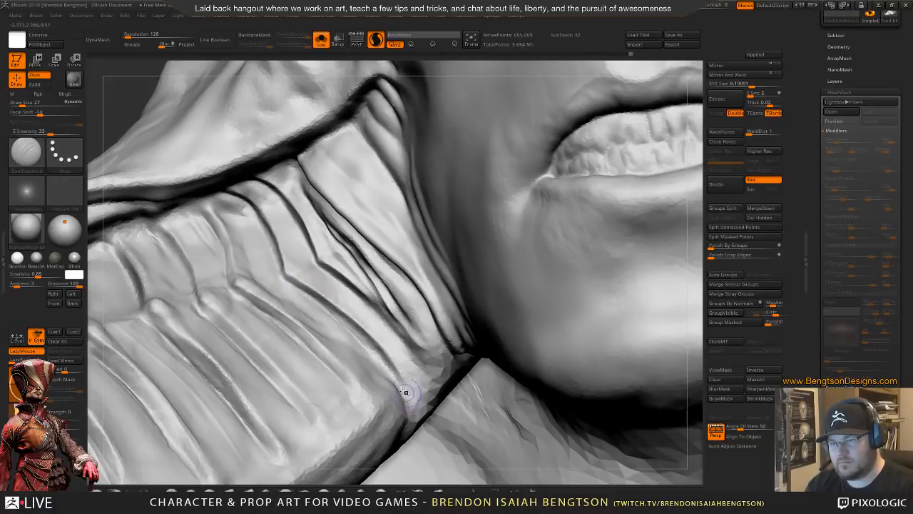
left_click_drag(236, 281, 249, 292)
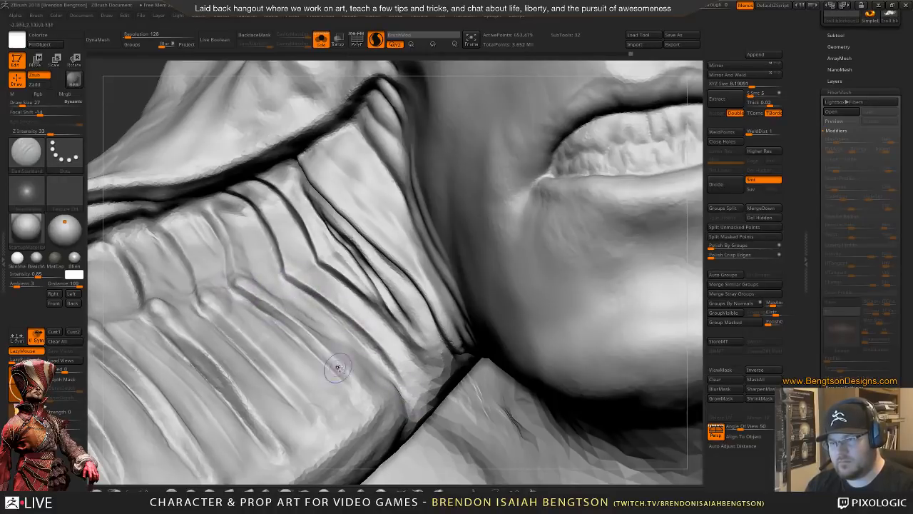
left_click_drag(308, 300, 362, 362)
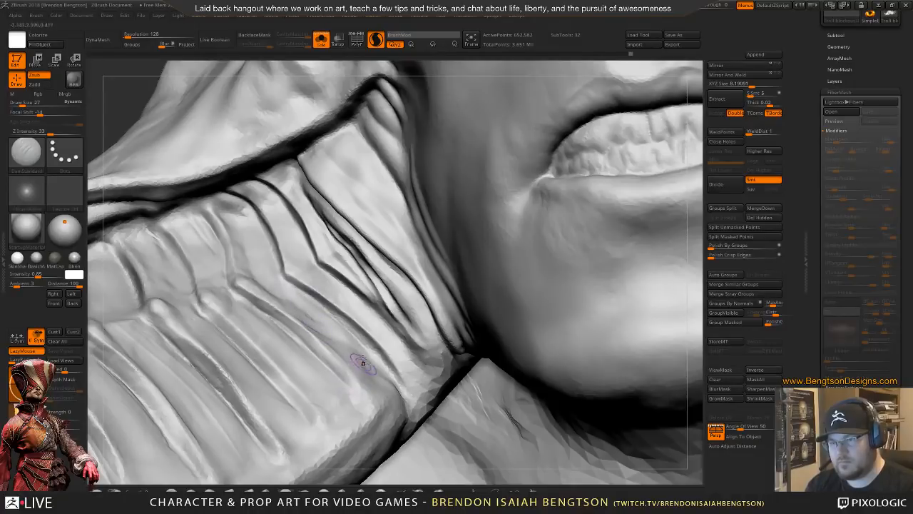
- Carve the creases between the inner folds down to the flap's lower corner with the Dam Standard brush, using draw sizes 27 and 17
mouse_move(363, 363)
right_mouse_down("ctrl")
mouse_move(359, 264)
mouse_move(348, 330)
mouse_move(337, 278)
mouse_move(366, 296)
mouse_move(276, 221)
right_mouse_up("ctrl")
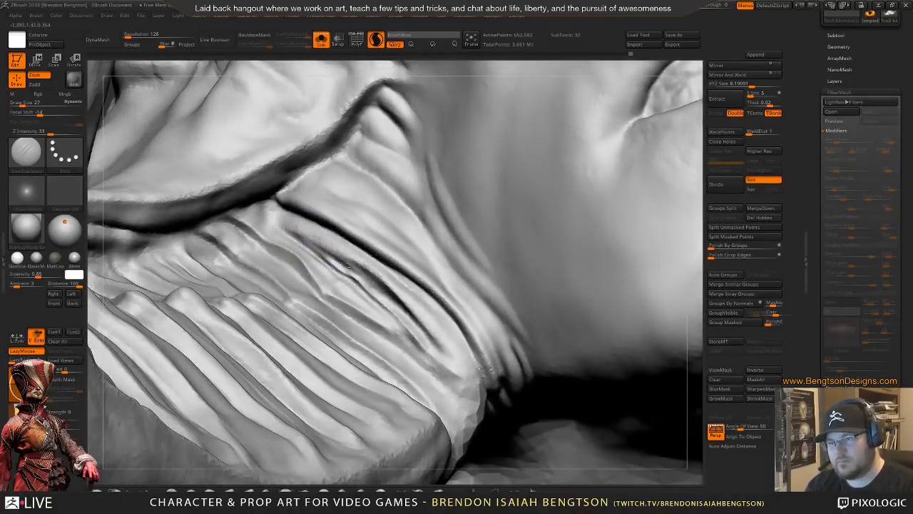
mouse_move(294, 235)
left_mouse_down()
mouse_move(273, 219)
mouse_move(289, 228)
left_mouse_up()
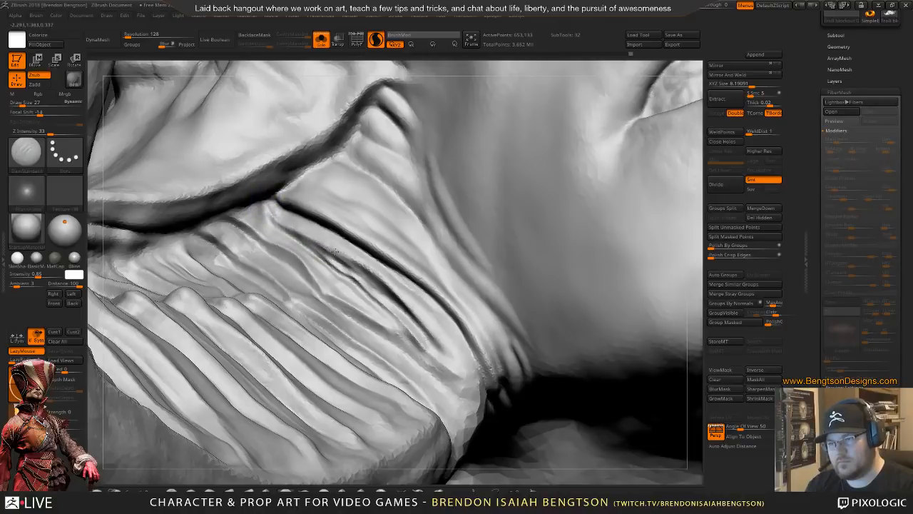
left_click_drag(370, 270, 395, 297)
mouse_move(358, 262)
left_mouse_down()
mouse_move(466, 378)
mouse_move(410, 308)
mouse_move(319, 259)
mouse_move(411, 335)
mouse_move(469, 417)
left_mouse_up()
mouse_move(383, 297)
right_mouse_down()
mouse_move(372, 305)
mouse_move(401, 306)
right_mouse_up()
key("space")
mouse_move(421, 305)
left_mouse_down()
mouse_move(412, 302)
mouse_move(454, 349)
mouse_move(476, 408)
left_mouse_up()
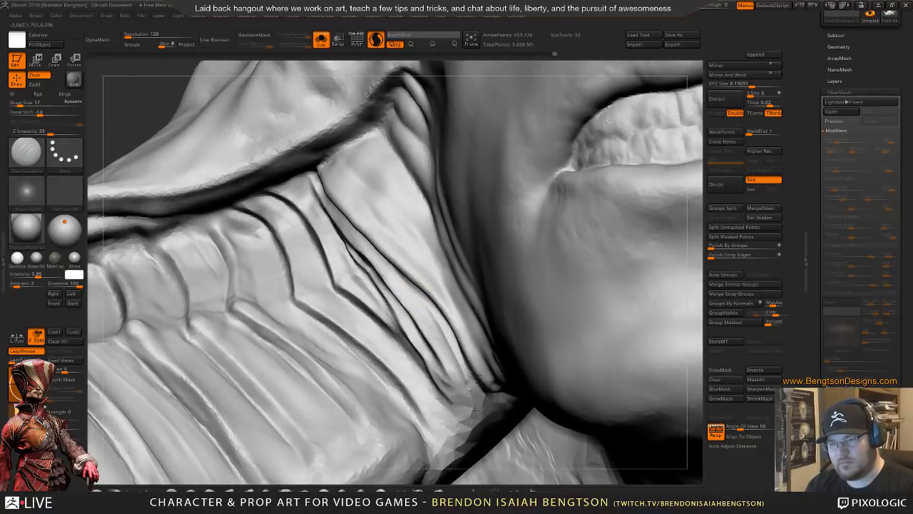
left_click_drag(431, 312, 470, 389)
- Reshape the flap's lower corner beside the jaw with the Move Topological brush at draw size 84
key("f")
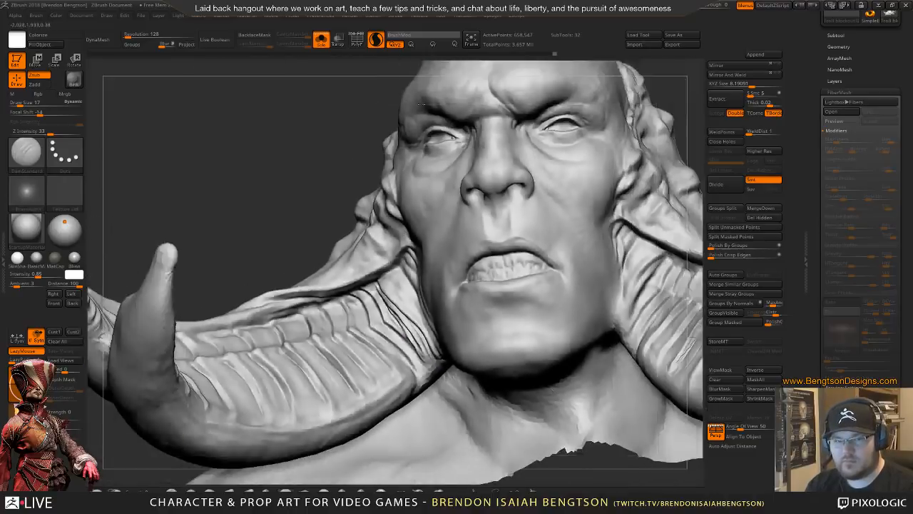
left_click_drag(542, 71, 597, 83)
left_click_drag(643, 123, 529, 166, "alt")
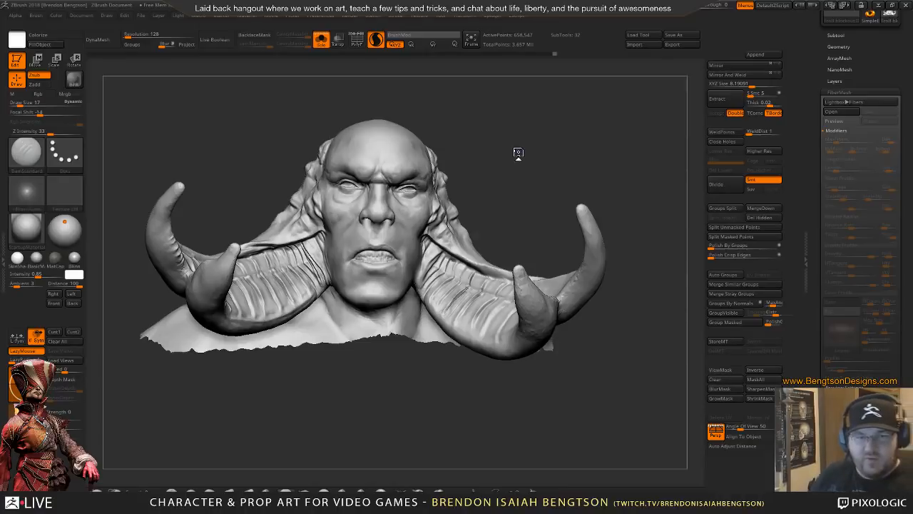
mouse_move(577, 164)
left_mouse_down()
mouse_move(585, 178)
mouse_move(631, 181)
mouse_move(578, 158)
mouse_move(634, 140)
mouse_move(638, 164)
mouse_move(622, 86)
mouse_move(614, 100)
left_mouse_up()
key("space")
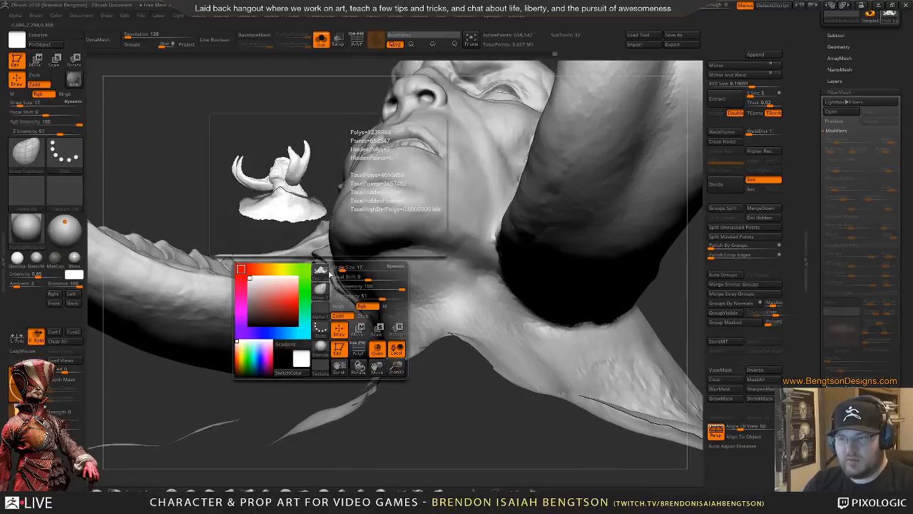
mouse_move(293, 206)
left_mouse_down()
mouse_move(286, 198)
mouse_move(285, 221)
left_mouse_up()
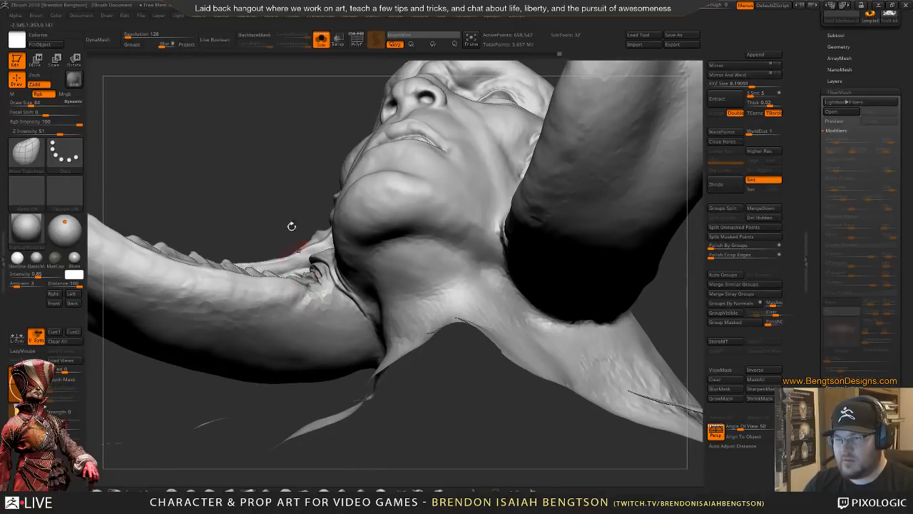
left_click_drag(291, 226, 300, 296)
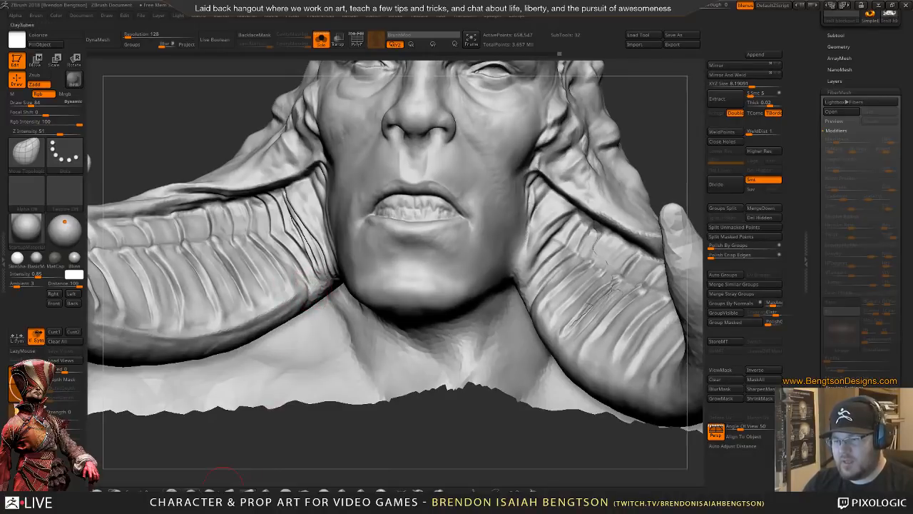
- Sculpt soft folds into the flap's underside near the jaw with the Standard brush at draw size 84
left_click(210, 490)
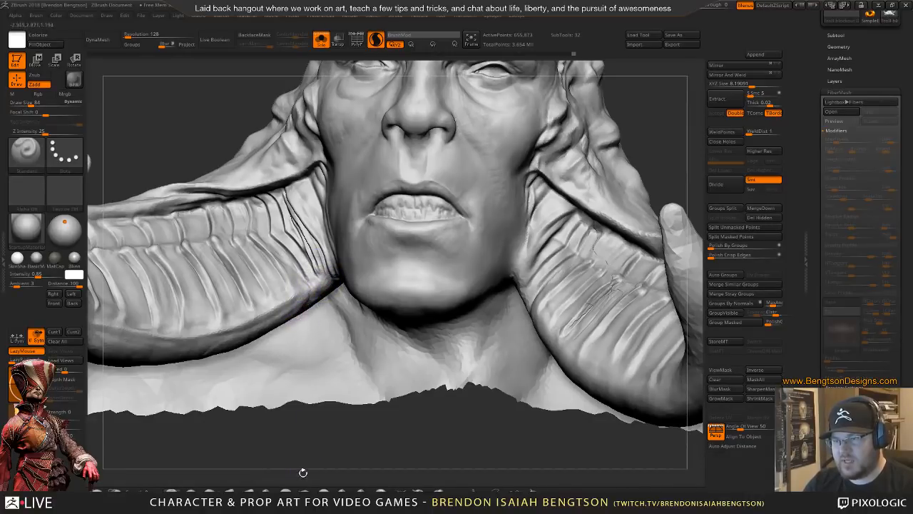
left_click_drag(303, 472, 329, 304)
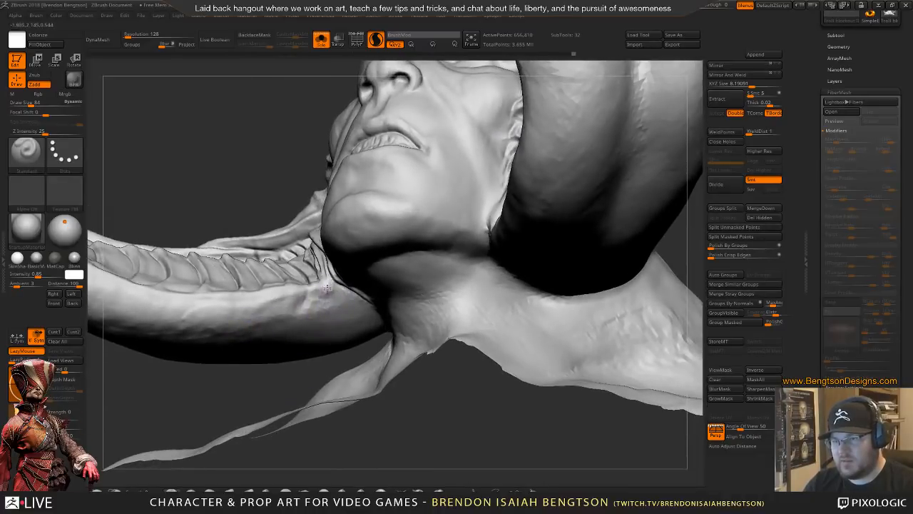
mouse_move(316, 293)
left_mouse_down()
mouse_move(362, 305)
mouse_move(301, 338)
left_mouse_up()
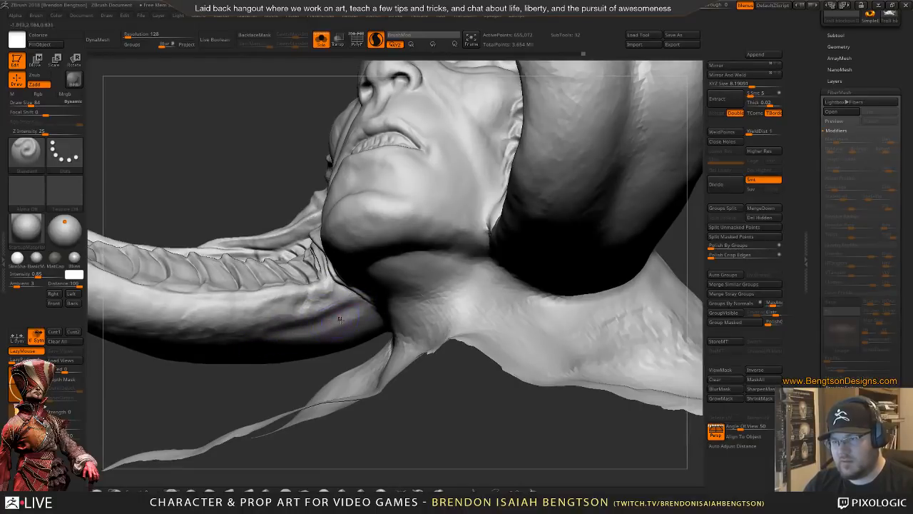
mouse_move(223, 209)
left_mouse_down()
mouse_move(235, 242)
mouse_move(447, 318)
left_mouse_up()
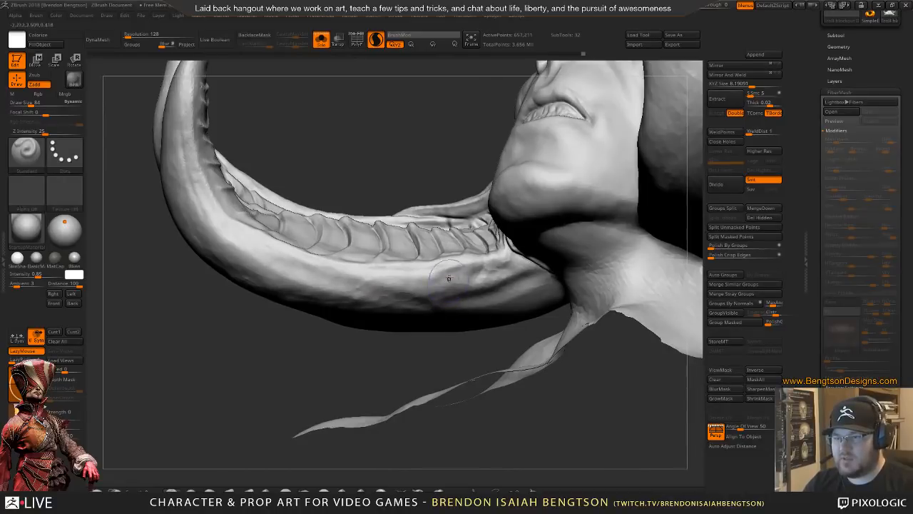
left_click_drag(379, 192, 388, 178)
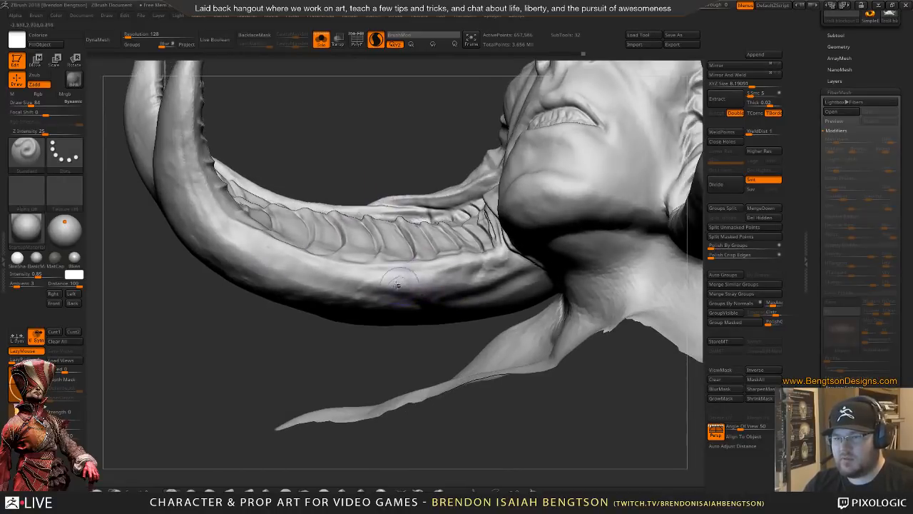
mouse_move(397, 286)
left_mouse_down()
mouse_move(503, 265)
mouse_move(418, 292)
left_mouse_up()
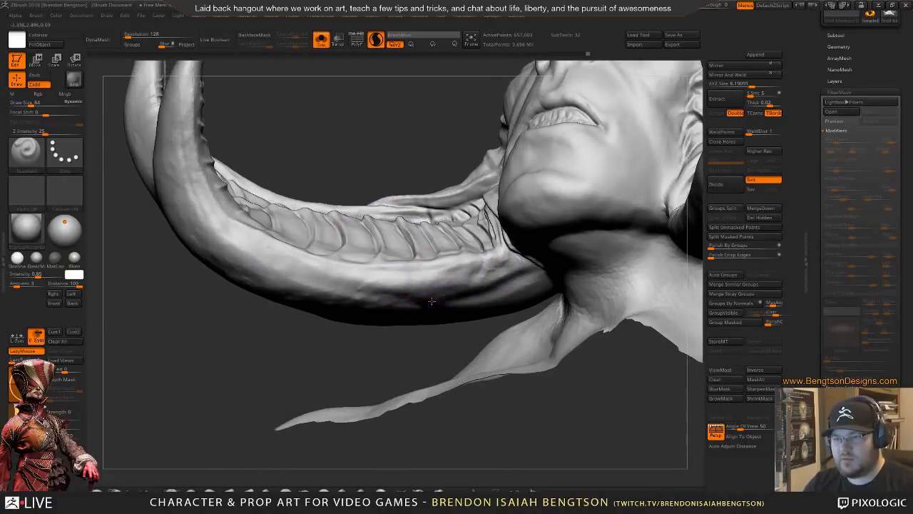
- Sculpt the flap's lower rim from the front horn toward the jaw with the Standard brush at draw sizes 84 and 49
left_click_drag(319, 339, 236, 286)
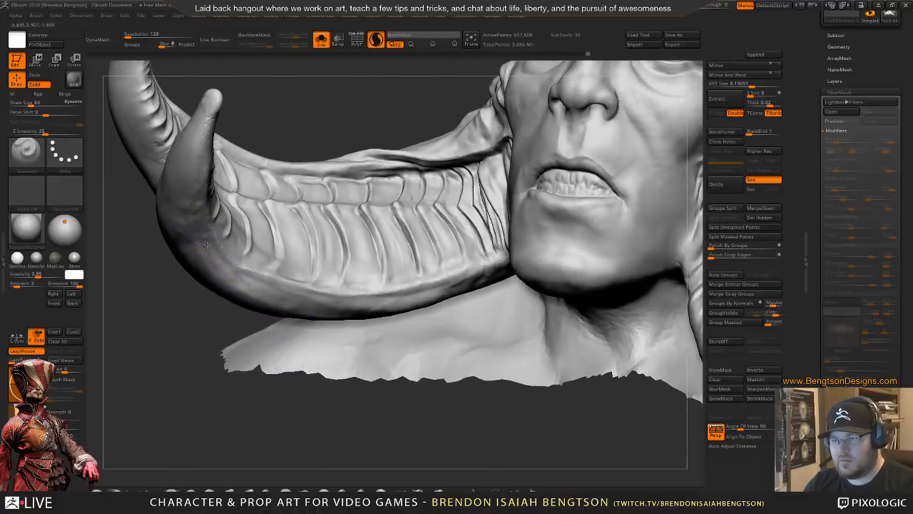
mouse_move(206, 244)
left_mouse_down()
mouse_move(246, 296)
mouse_move(307, 324)
mouse_move(286, 294)
mouse_move(331, 310)
mouse_move(341, 287)
mouse_move(335, 293)
left_mouse_up()
key("space")
mouse_move(256, 283)
left_mouse_down()
mouse_move(299, 301)
mouse_move(382, 310)
left_mouse_up()
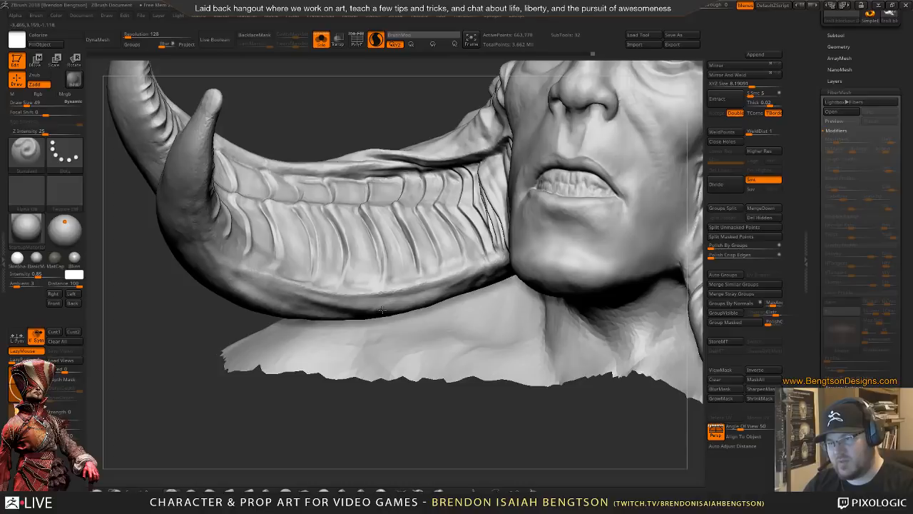
- Review the flaps with the beard and the rest of the character shown, and quick-save the project with the head isolated again
mouse_move(279, 404)
left_mouse_down("alt")
mouse_move(261, 350)
mouse_move(283, 361)
mouse_move(265, 364)
mouse_move(253, 428)
mouse_move(251, 359)
mouse_move(264, 314)
mouse_move(258, 330)
mouse_move(297, 327)
mouse_move(277, 350)
mouse_move(269, 337)
left_mouse_up("alt")
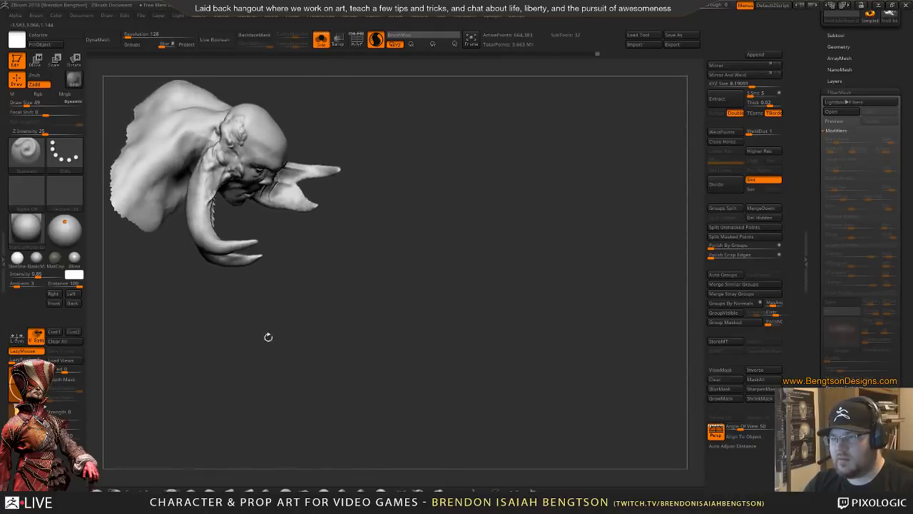
mouse_move(193, 204)
left_mouse_down()
mouse_move(335, 368)
mouse_move(340, 314)
mouse_move(361, 411)
mouse_move(371, 414)
mouse_move(344, 422)
mouse_move(331, 400)
left_mouse_up()
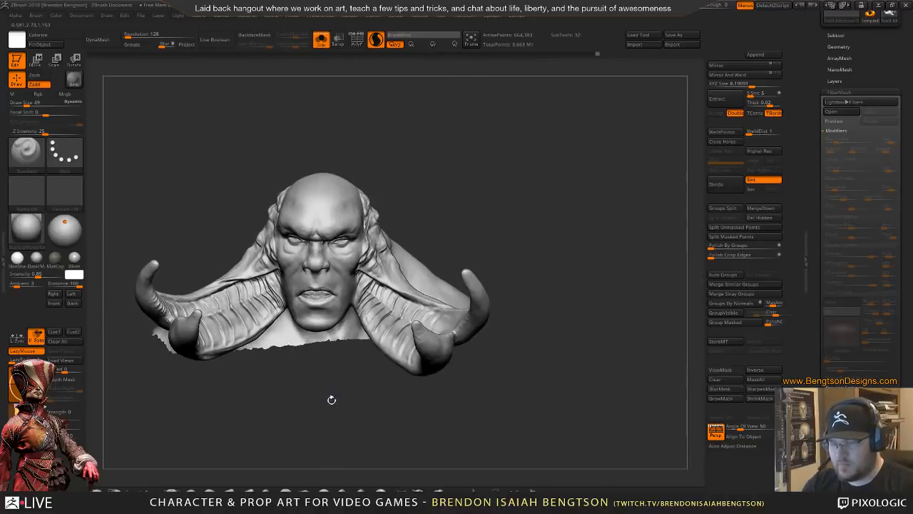
right_click_drag(298, 275, 421, 221)
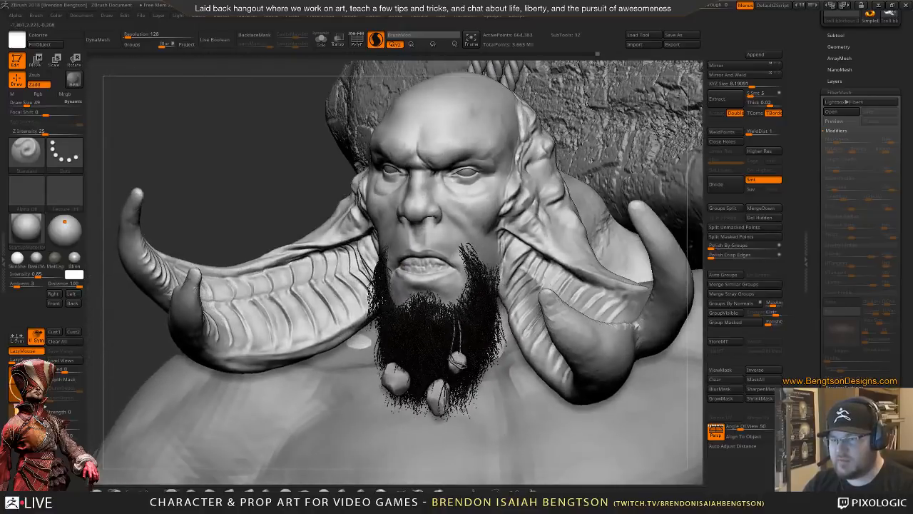
right_click_drag(637, 326, 318, 309)
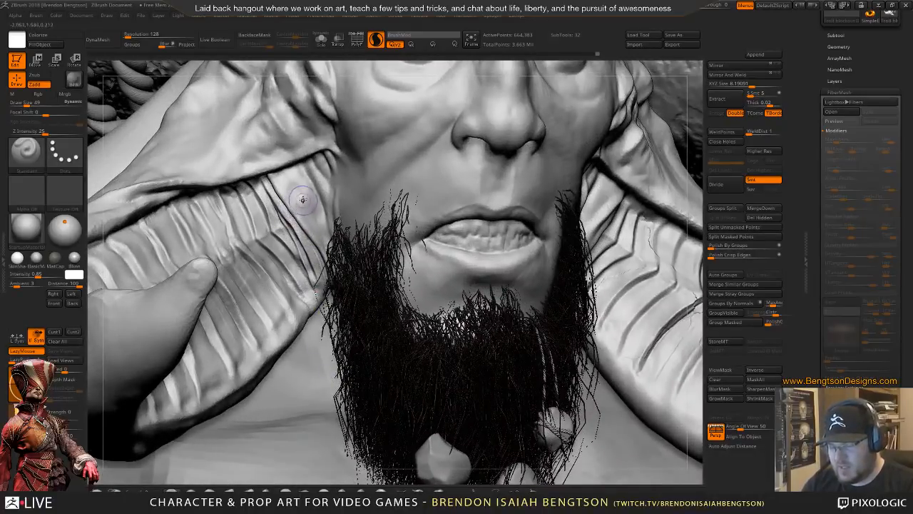
key("shift+s")
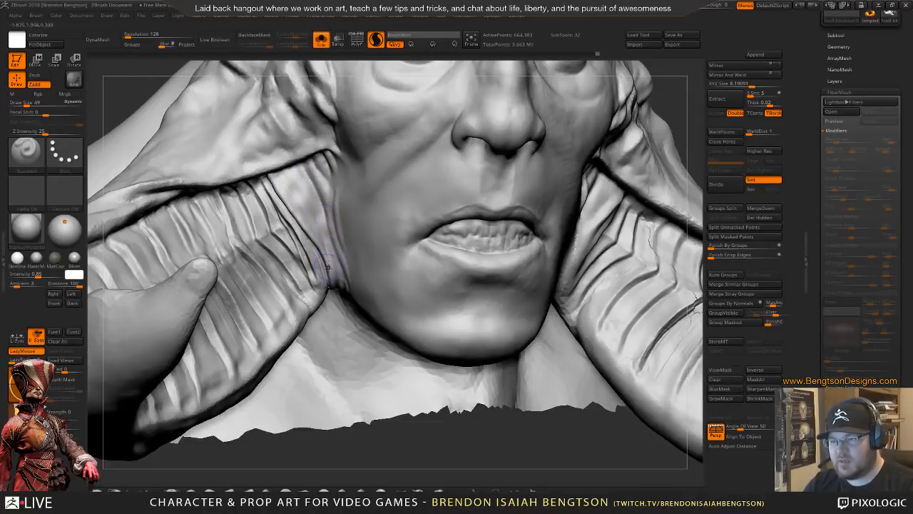
mouse_move(316, 197)
left_mouse_down()
mouse_move(303, 173)
mouse_move(320, 207)
left_mouse_up()
mouse_move(293, 214)
right_mouse_down()
mouse_move(308, 270)
mouse_move(303, 249)
mouse_move(300, 262)
right_mouse_up()
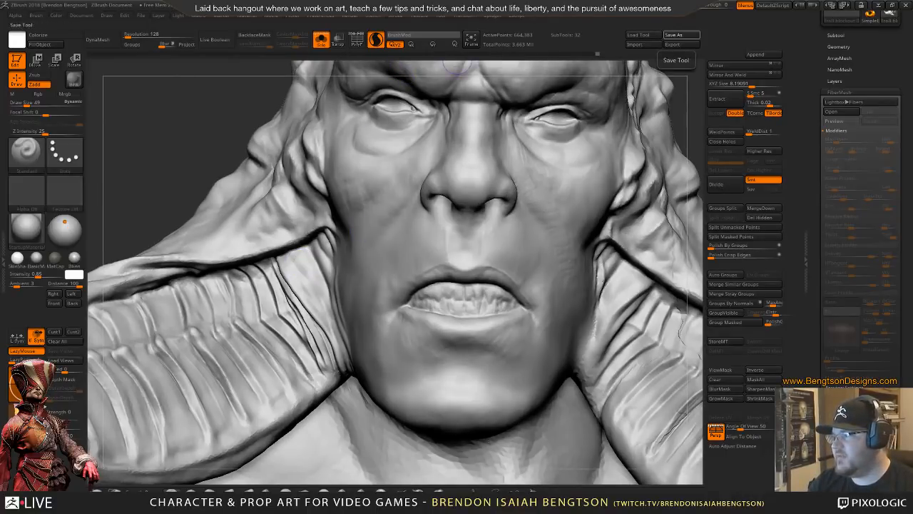
key("ctrl+s")
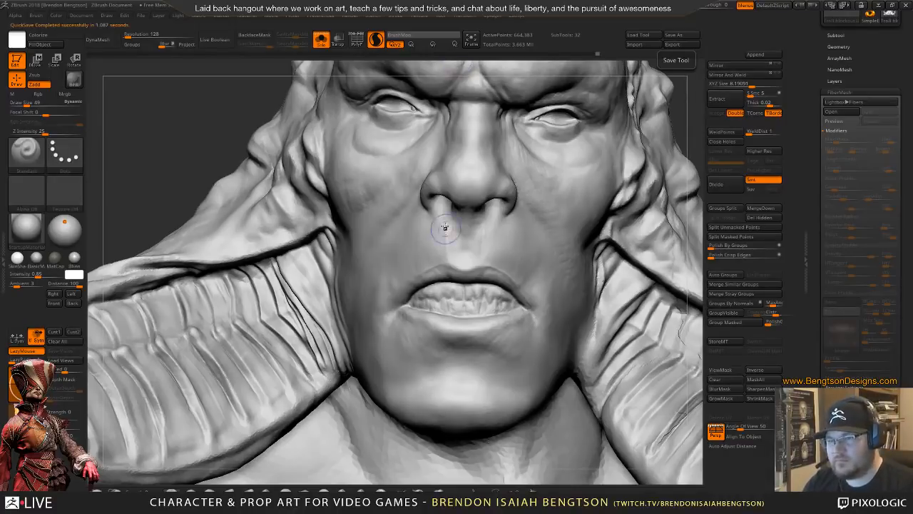
- Smooth out the fine creases across the broad inner fold with the Smooth brush at draw size 80
mouse_move(402, 318)
right_mouse_down("alt")
mouse_move(455, 286)
mouse_move(415, 360)
right_mouse_up("alt")
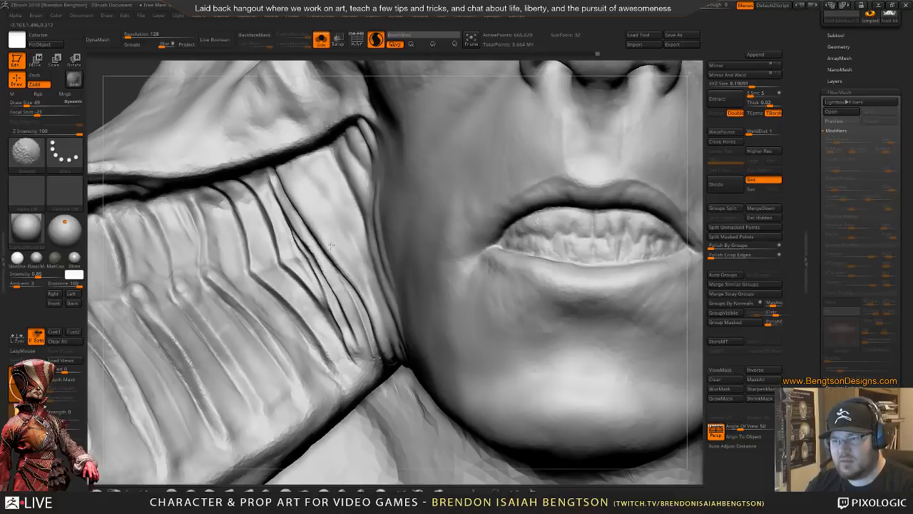
key("space")
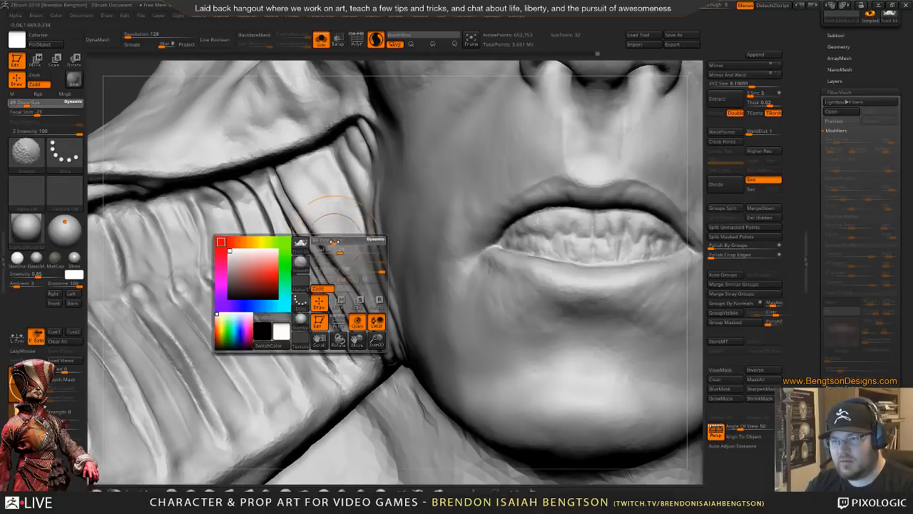
key("b")
key("c")
key("b")
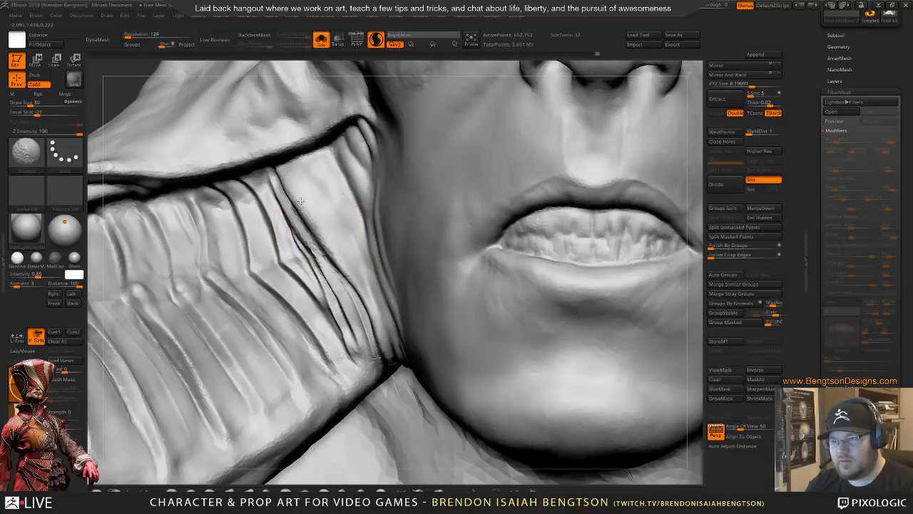
mouse_move(301, 201)
left_mouse_down()
mouse_move(295, 181)
mouse_move(309, 203)
left_mouse_up()
mouse_move(331, 250)
left_mouse_down()
mouse_move(340, 274)
mouse_move(325, 241)
mouse_move(325, 269)
mouse_move(336, 276)
mouse_move(328, 274)
left_mouse_up()
mouse_move(325, 214)
right_mouse_down()
mouse_move(318, 238)
mouse_move(317, 200)
right_mouse_up()
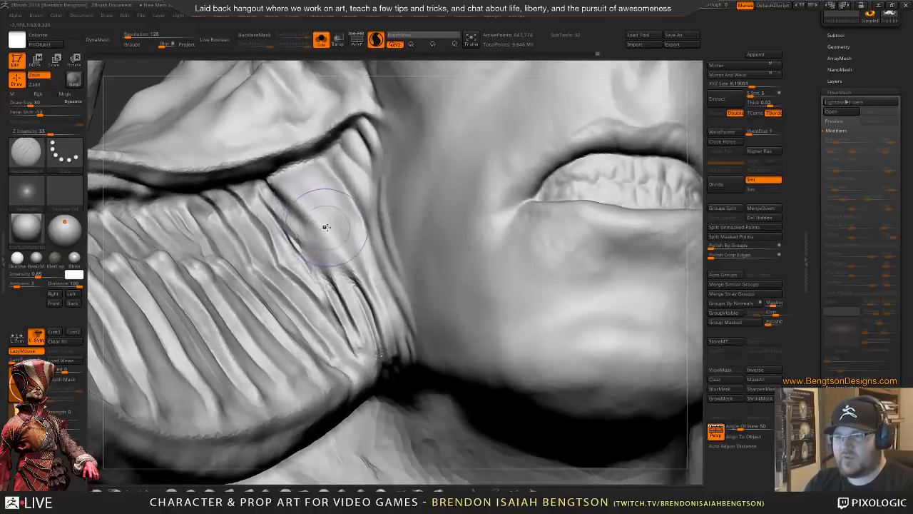
- Carve the crease along the broad inner fold down toward the flap's lower corner with the Dam Standard brush at draw sizes 37 and 46
key("space")
left_click_drag(344, 230, 334, 230)
left_click_drag(316, 176, 309, 169)
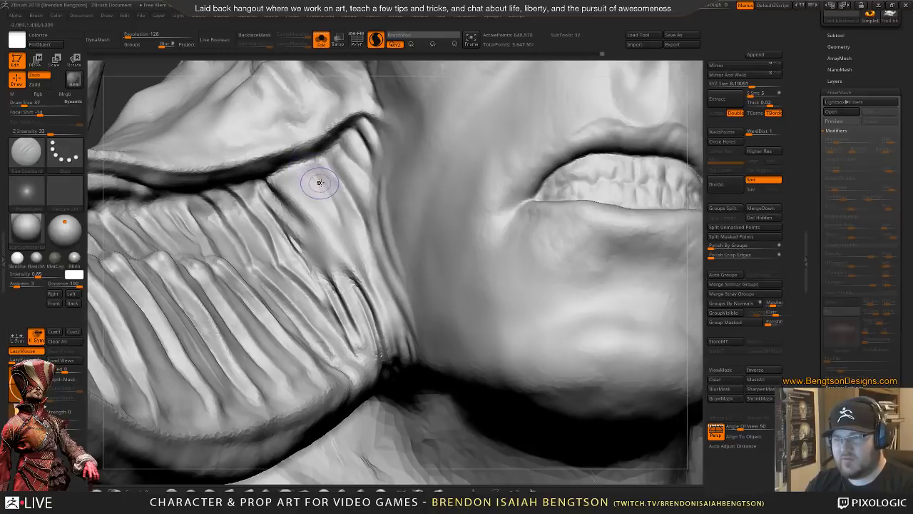
right_click_drag(316, 183, 325, 206)
key("space")
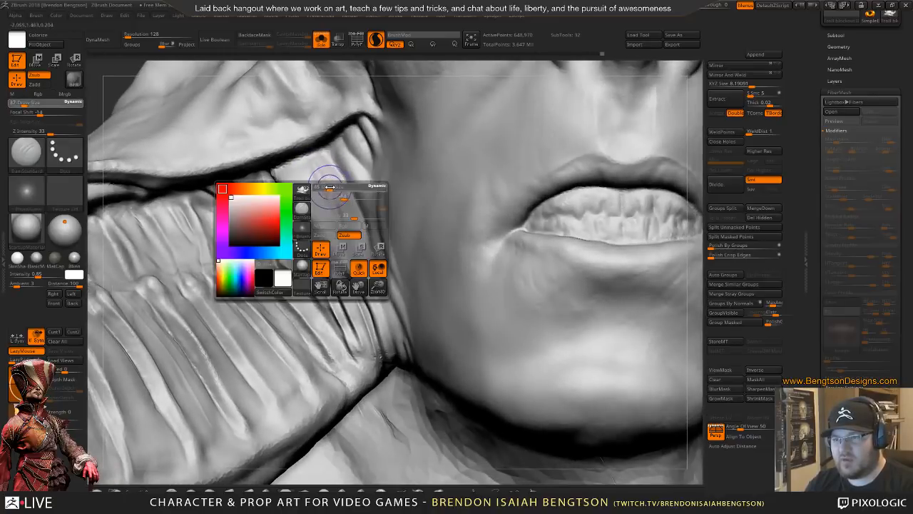
left_click_drag(349, 232, 356, 232)
right_click_drag(326, 186, 321, 239)
left_click_drag(287, 254, 348, 364)
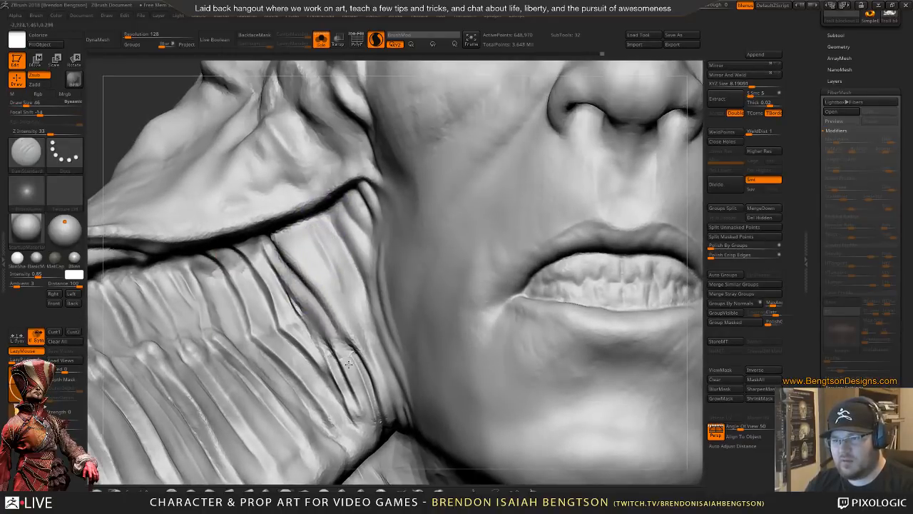
- Fill out the broad inner fold with the Clay Buildup brush at draw size 46 and smooth its surface
key("b")
key("c")
key("b")
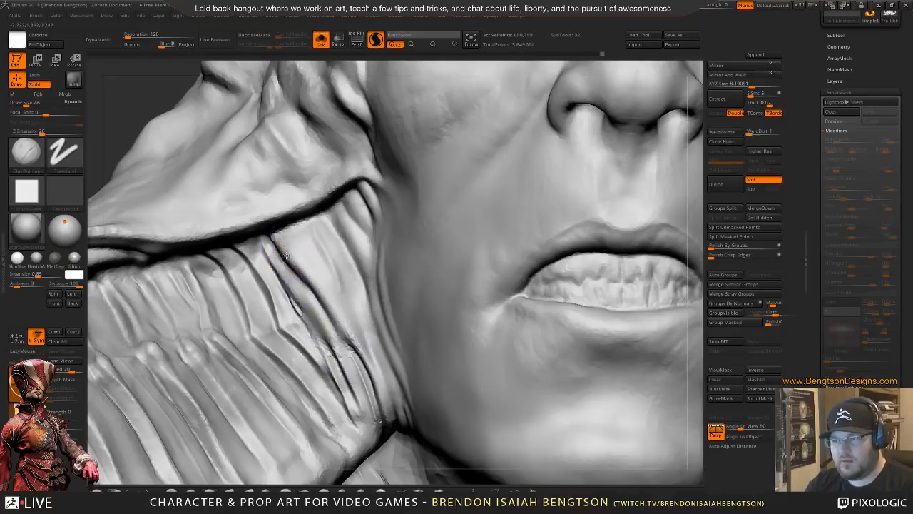
left_click_drag(293, 246, 304, 269)
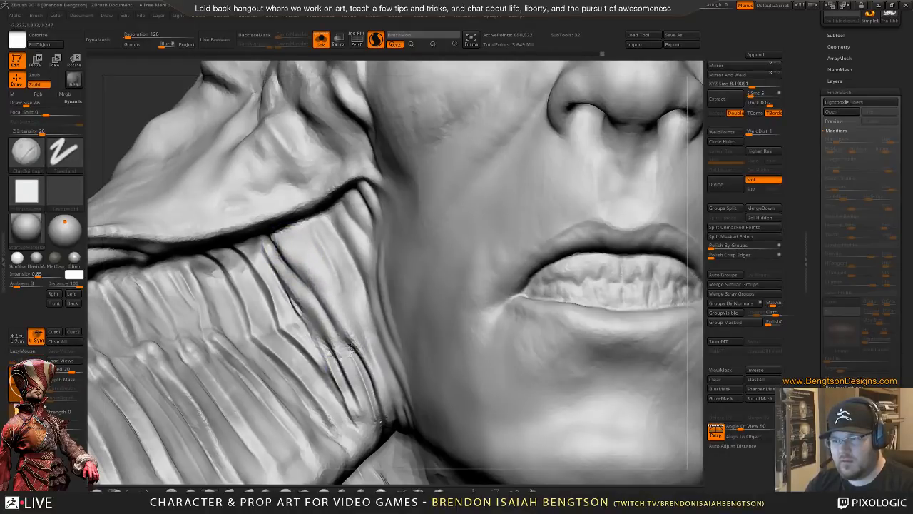
mouse_move(329, 302)
left_mouse_down()
mouse_move(353, 341)
mouse_move(293, 262)
mouse_move(342, 313)
mouse_move(322, 282)
mouse_move(283, 247)
mouse_move(329, 268)
mouse_move(339, 285)
mouse_move(325, 251)
mouse_move(285, 239)
mouse_move(310, 234)
left_mouse_up()
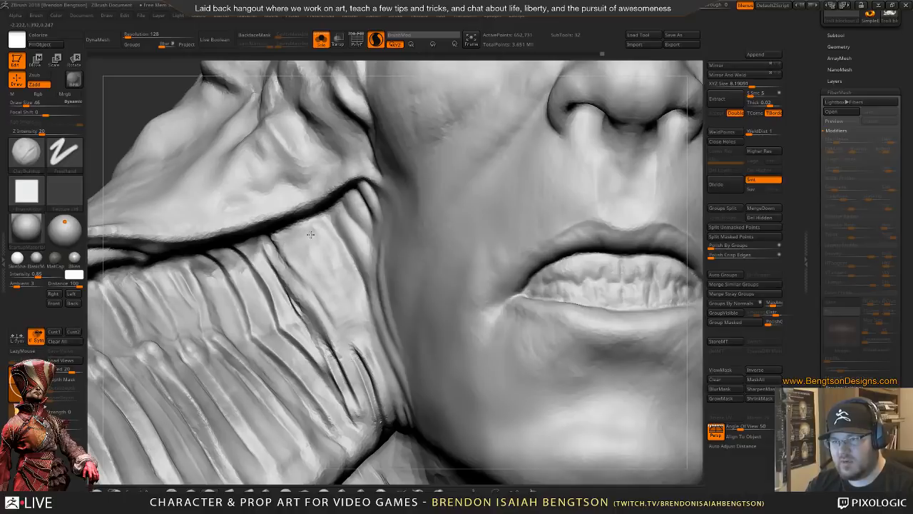
mouse_move(318, 298)
left_mouse_down()
mouse_move(329, 320)
mouse_move(313, 305)
mouse_move(330, 310)
mouse_move(337, 293)
mouse_move(334, 307)
mouse_move(297, 264)
left_mouse_up()
mouse_move(271, 203)
right_mouse_down()
mouse_move(221, 193)
mouse_move(268, 202)
right_mouse_up()
mouse_move(306, 265)
left_mouse_down("shift")
mouse_move(322, 274)
mouse_move(330, 265)
left_mouse_up("shift")
key("space")
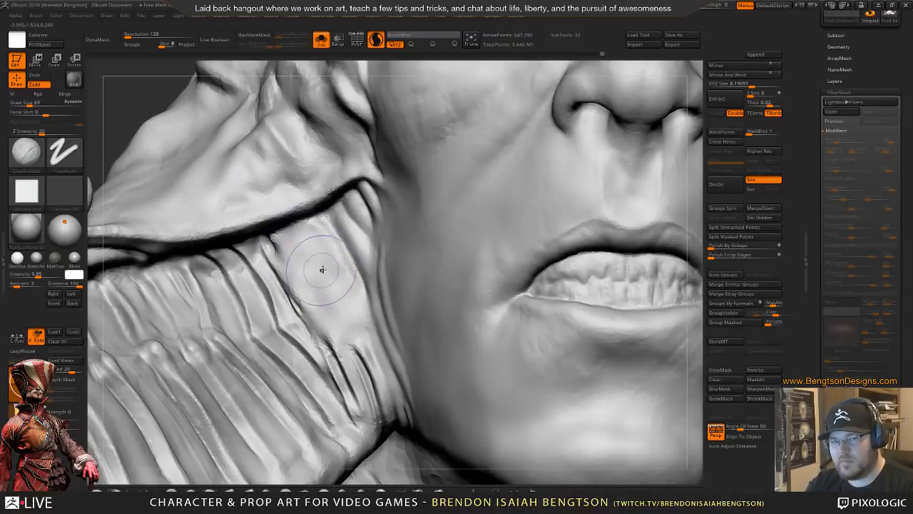
- Carve the broad inner fold's outer crease with the Dam Standard brush at draw size 25 and smooth the fold at draw size 97
right_click_drag(316, 264, 317, 237)
key("space")
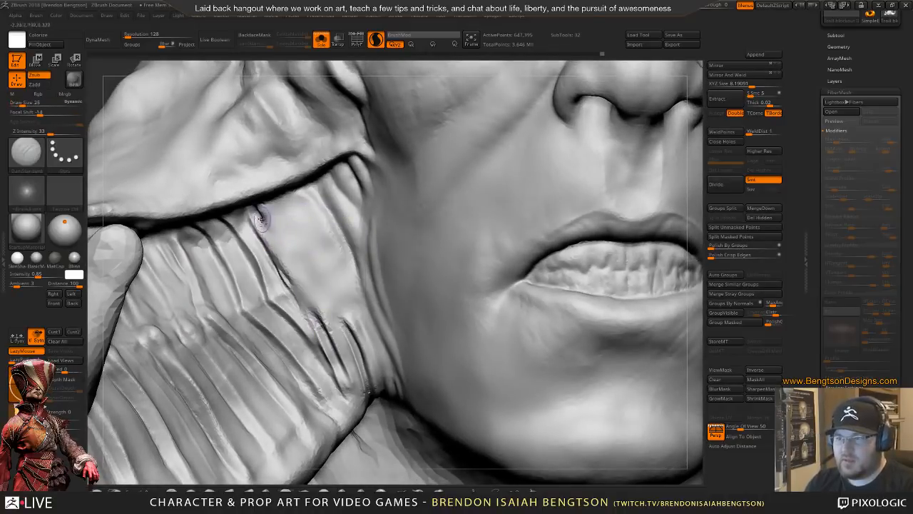
key("shift")
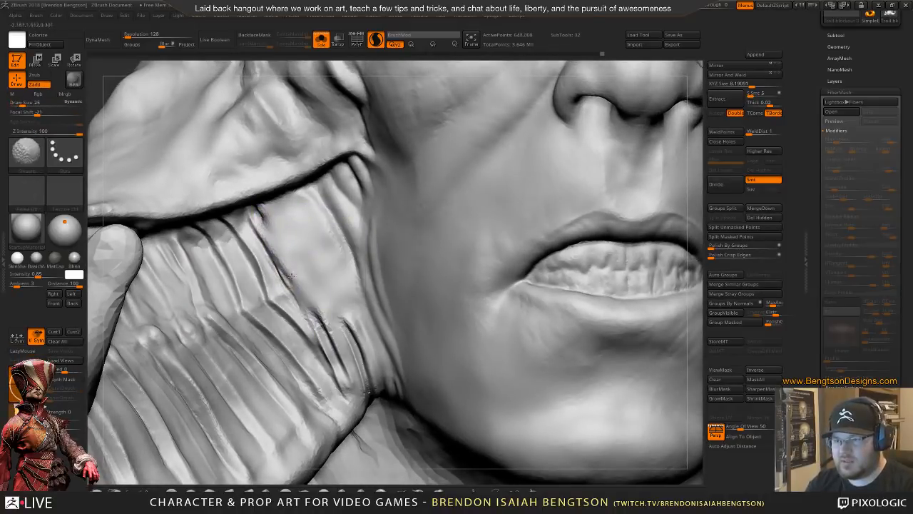
key("space")
mouse_move(291, 277)
left_mouse_down()
mouse_move(303, 267)
mouse_move(287, 239)
mouse_move(309, 276)
left_mouse_up()
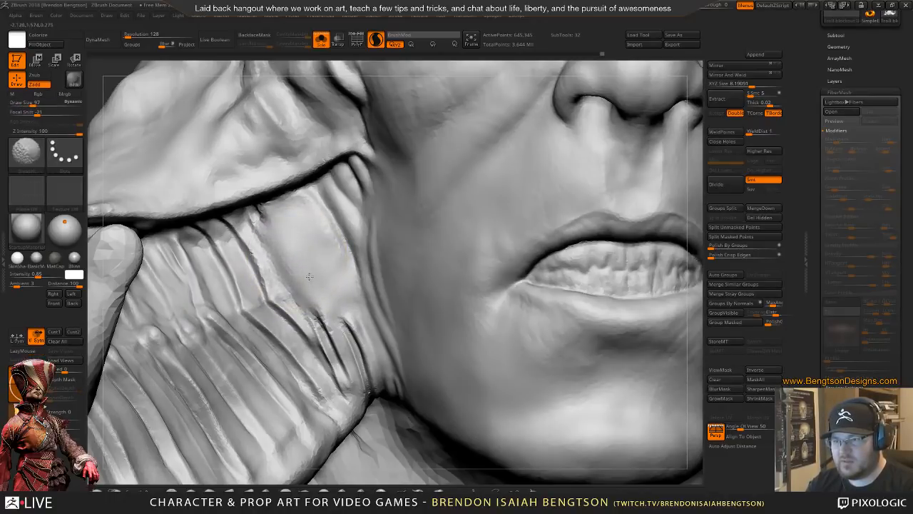
- Mask the band of ribs bordering the broad inner fold, from the upper fold down to the flap's lower edge, at draw size 69
key("space")
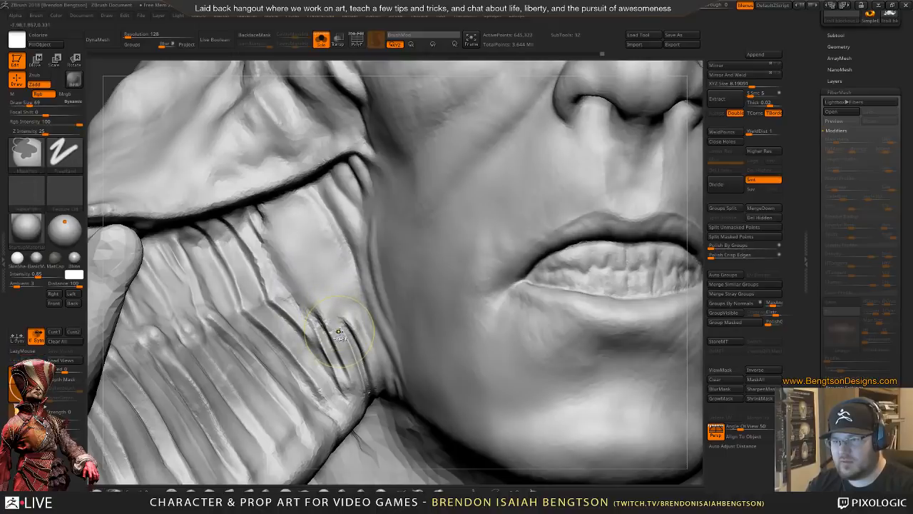
mouse_move(207, 210)
left_mouse_down()
mouse_move(246, 250)
mouse_move(300, 335)
mouse_move(321, 437)
left_mouse_up()
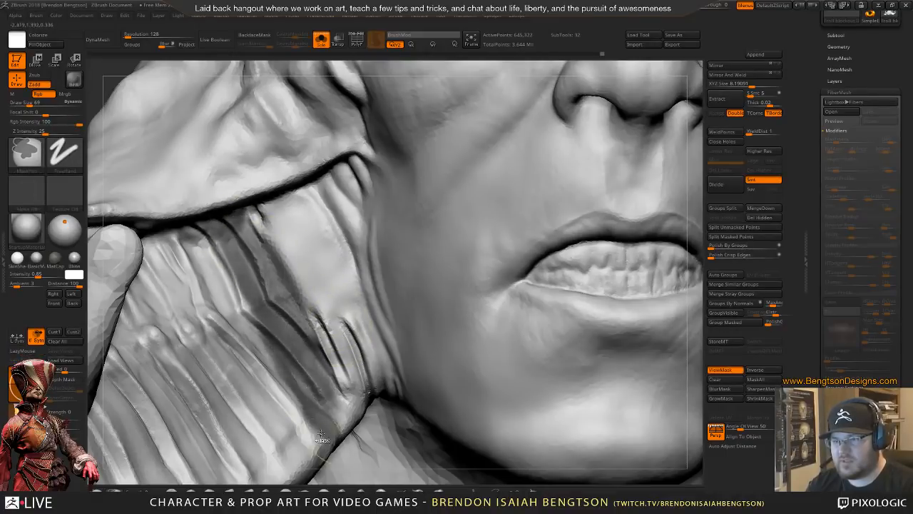
key("ctrl+z")
mouse_move(207, 214)
left_mouse_down()
mouse_move(236, 246)
mouse_move(278, 332)
mouse_move(325, 378)
mouse_move(353, 437)
left_mouse_up()
- Try to smooth the short creases between the masked ribs and the jaw with the Smooth brush at draw size 69
key("b")
key("s")
key("p")
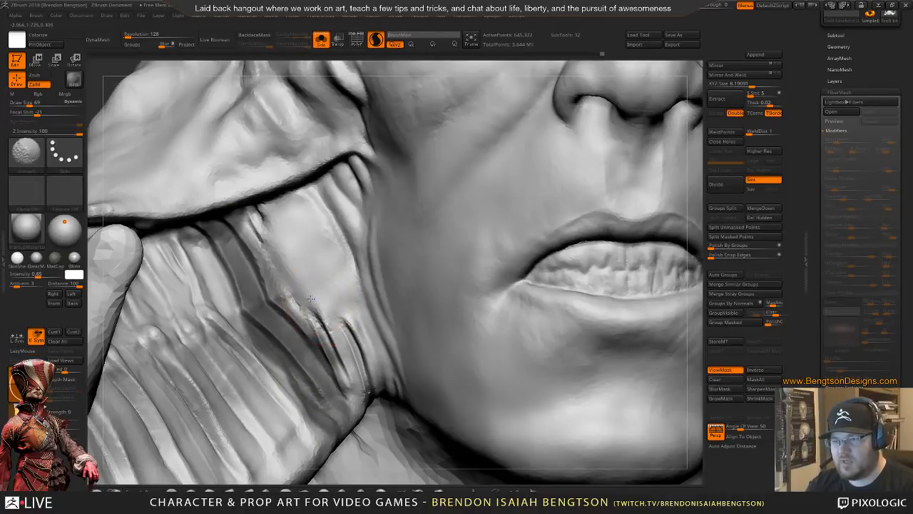
mouse_move(311, 298)
left_mouse_down()
mouse_move(357, 376)
mouse_move(331, 326)
left_mouse_up()
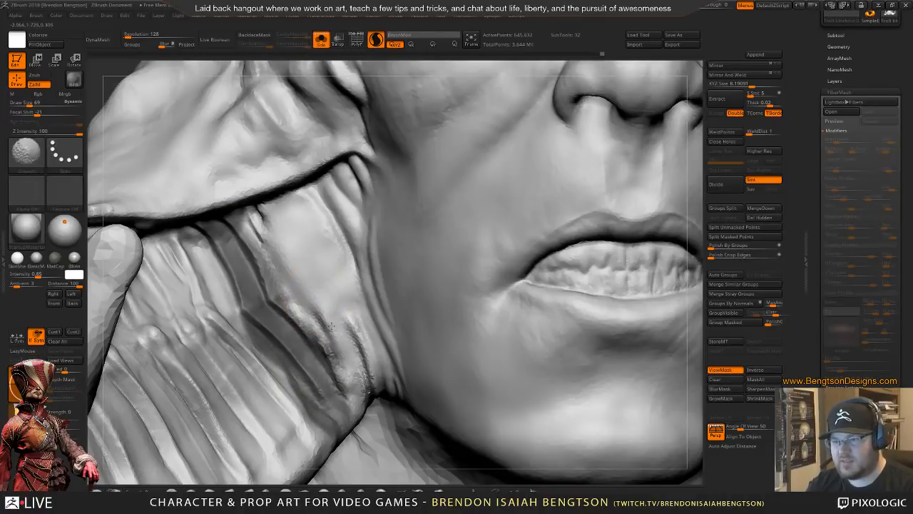
key("b")
key("d")
key("s")
key("ctrl+z")
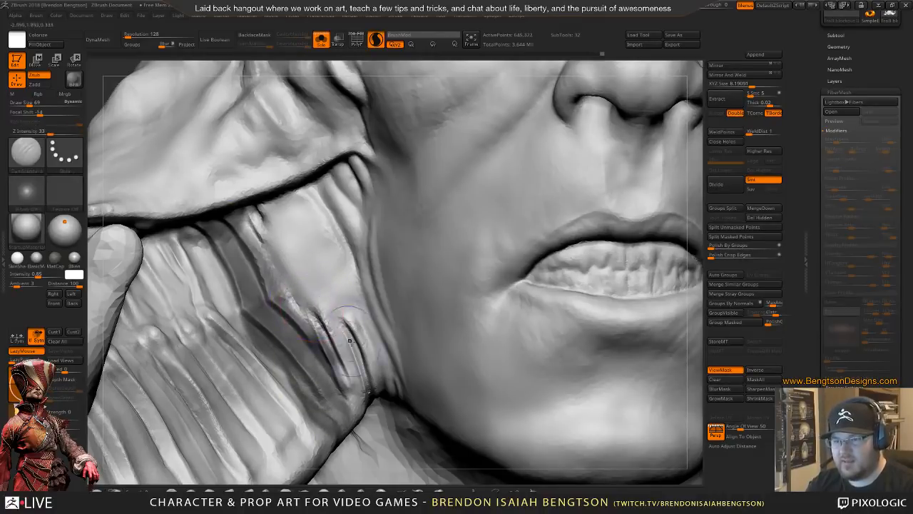
left_click_drag(325, 292, 355, 327)
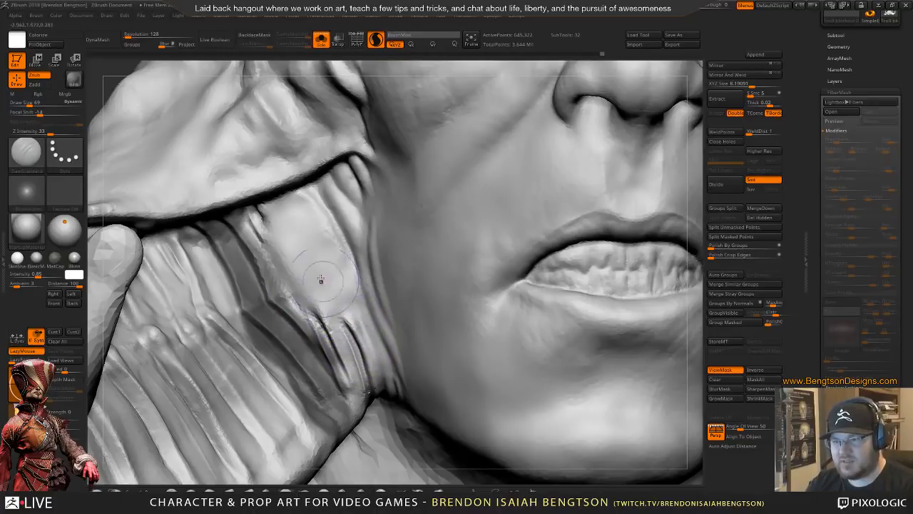
- Smooth out the folds in the webbed skin beside the character's jaw
key("b")
key("s")
key("p")
left_click_drag(264, 223, 267, 227)
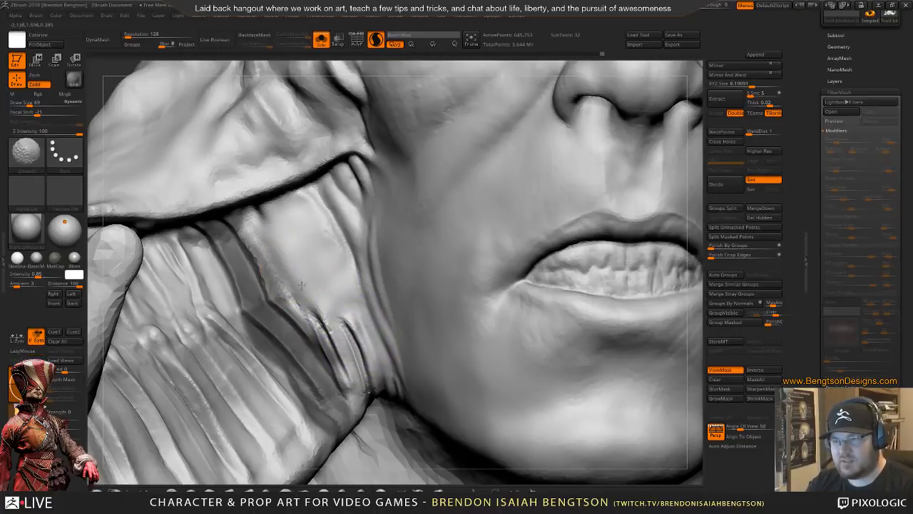
mouse_move(302, 285)
left_mouse_down()
mouse_move(295, 306)
mouse_move(328, 318)
mouse_move(314, 321)
mouse_move(331, 373)
left_mouse_up()
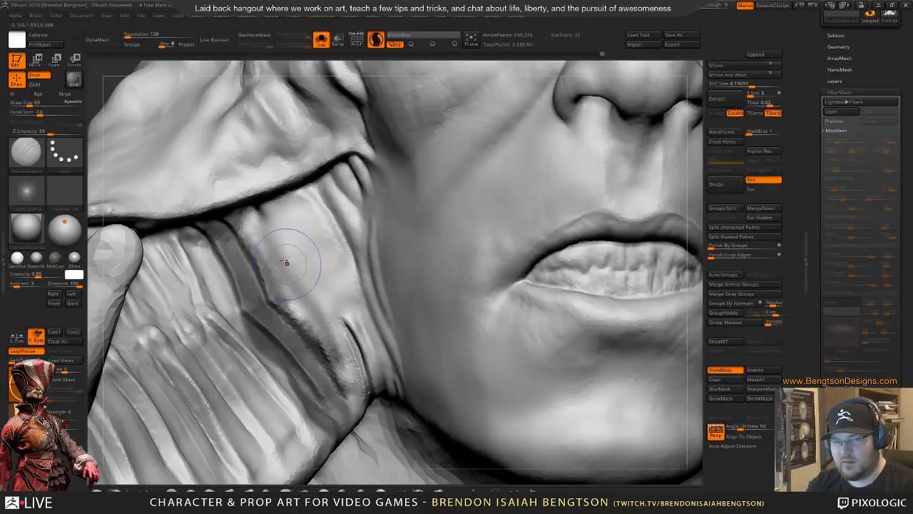
right_click_drag(291, 280, 291, 233, "ctrl")
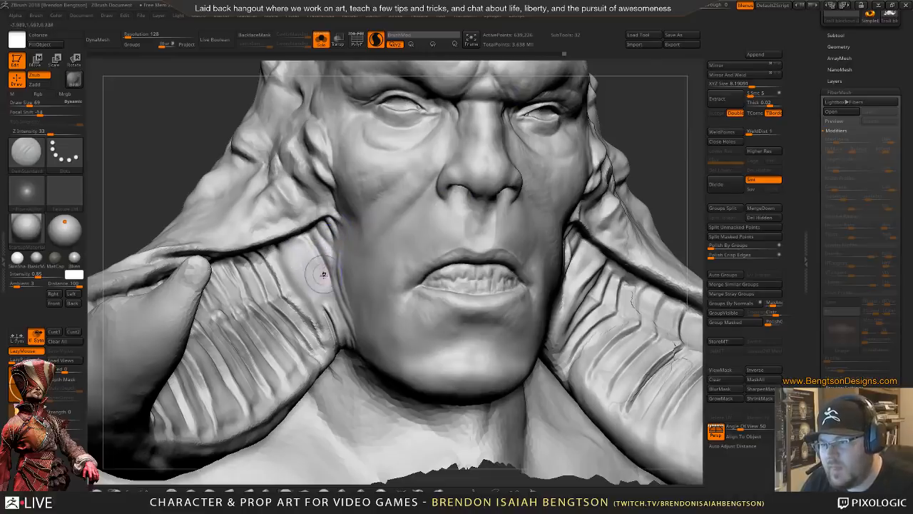
- Set the brush size to 40 and reshape the folds where the webbing meets the jaw with the Move Topological brush
right_click_drag(330, 285, 294, 234, "ctrl")
key("space")
mouse_move(294, 234)
left_mouse_down()
mouse_move(282, 213)
mouse_move(303, 241)
left_mouse_up()
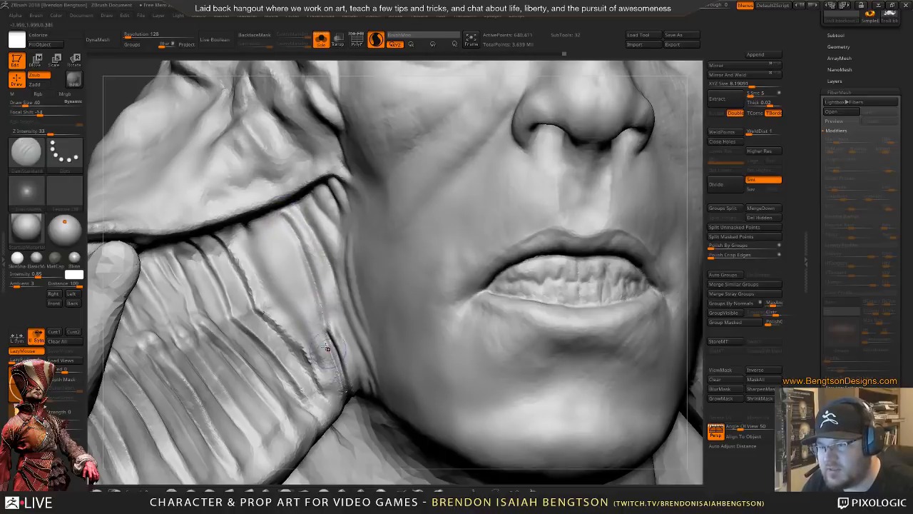
key("f")
mouse_move(335, 342)
right_mouse_down()
mouse_move(371, 341)
mouse_move(344, 326)
mouse_move(335, 250)
mouse_move(333, 303)
right_mouse_up()
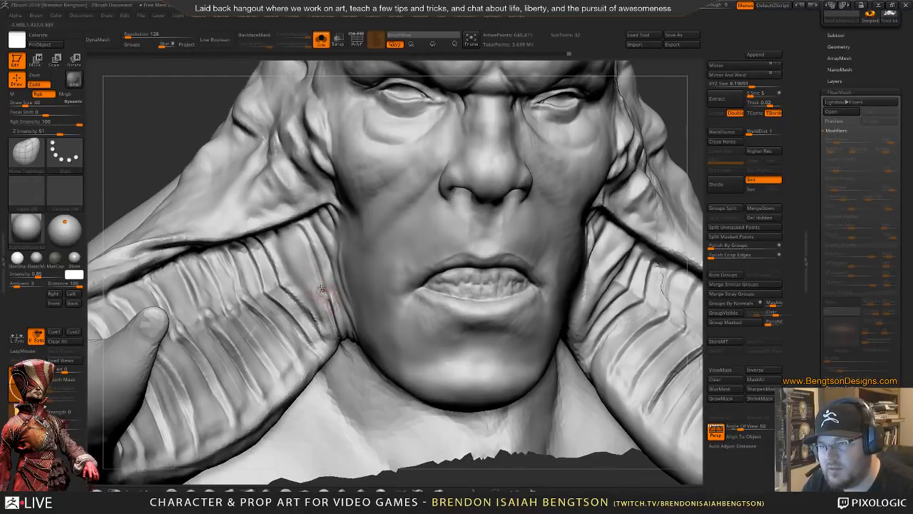
mouse_move(321, 289)
right_mouse_down("alt")
mouse_move(345, 354)
mouse_move(305, 242)
mouse_move(322, 290)
mouse_move(316, 275)
right_mouse_up("alt")
key("shift")
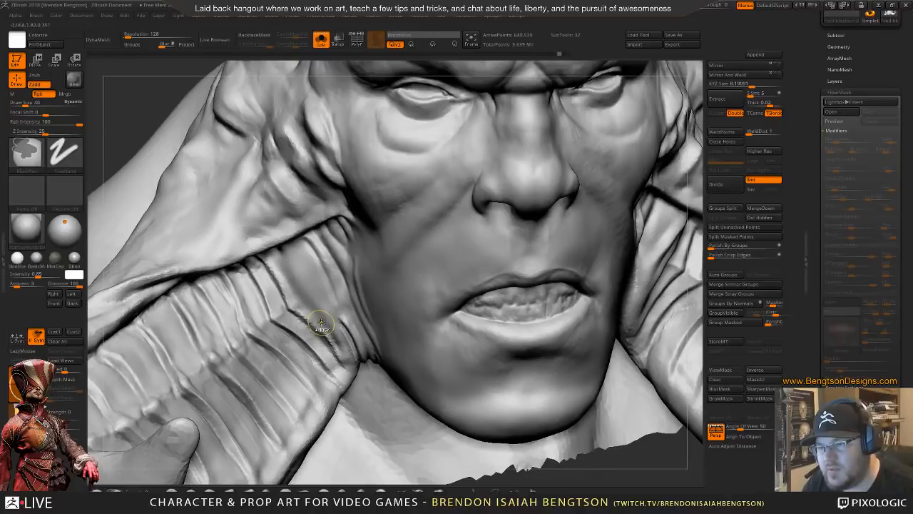
right_click_drag(326, 295, 345, 322)
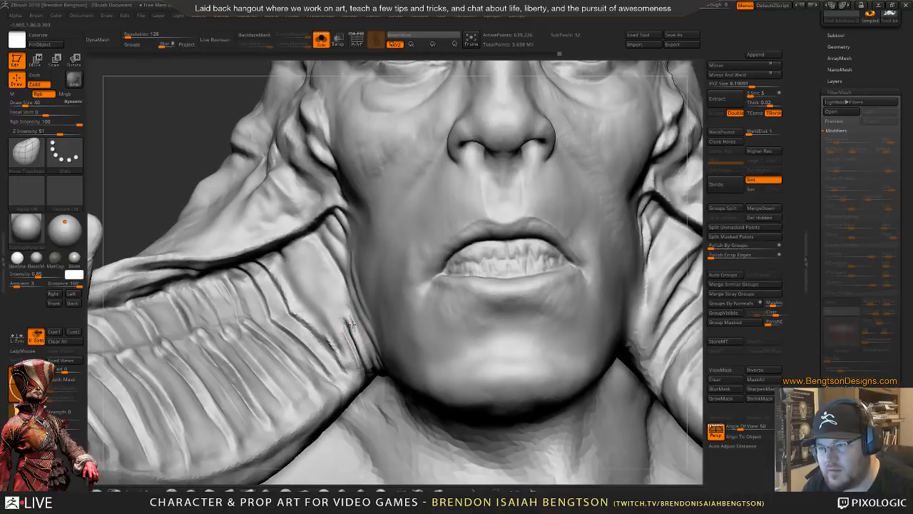
- Carve the creases between the folds beside the jaw with the DamStandard brush
key("b")
key("d")
key("s")
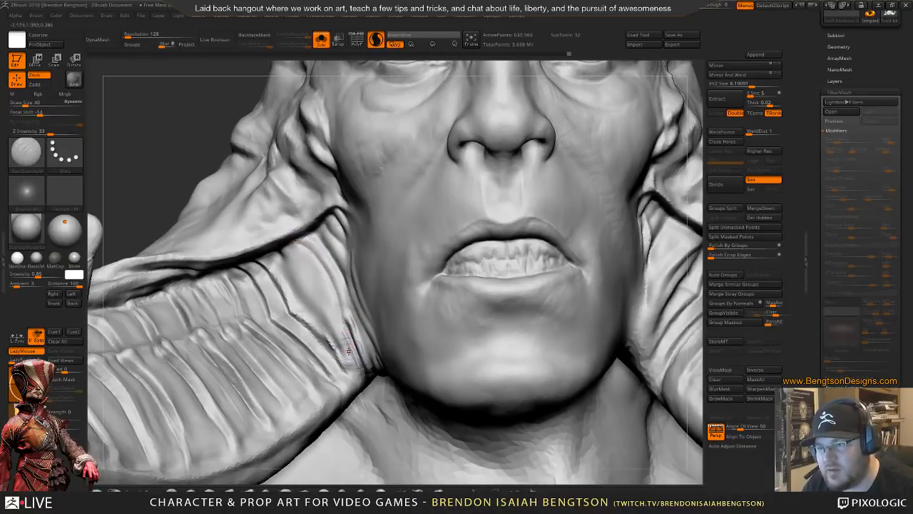
right_click_drag(301, 276, 316, 265)
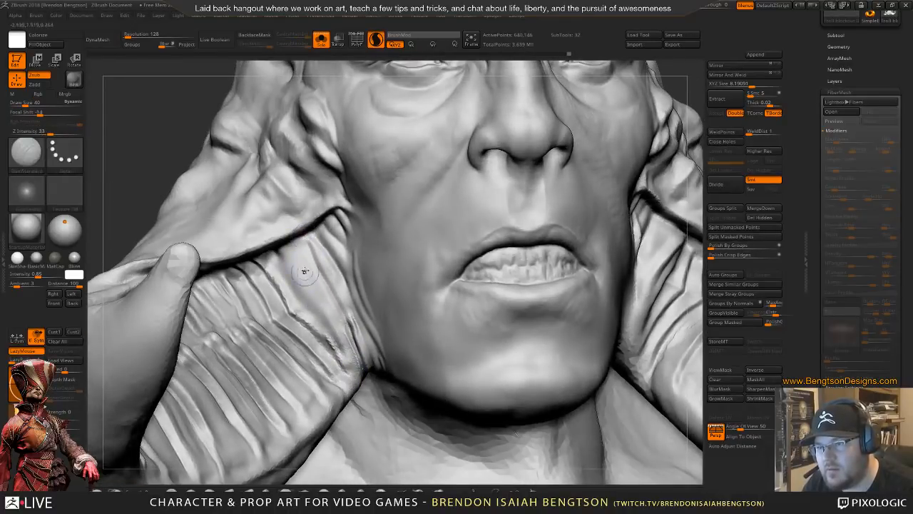
mouse_move(302, 267)
right_mouse_down()
mouse_move(314, 271)
mouse_move(301, 251)
right_mouse_up()
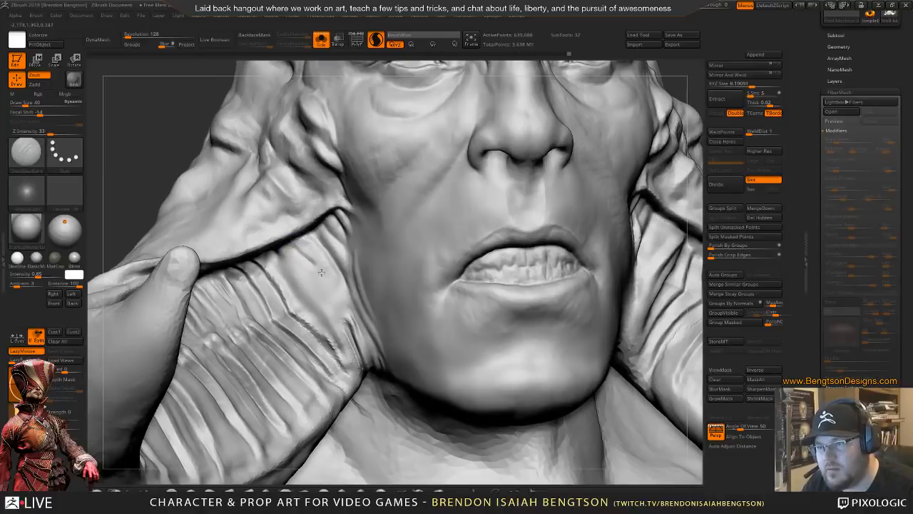
left_click_drag(321, 272, 343, 318)
mouse_move(334, 343)
right_mouse_down()
mouse_move(312, 334)
mouse_move(322, 311)
mouse_move(338, 306)
mouse_move(313, 243)
right_mouse_up()
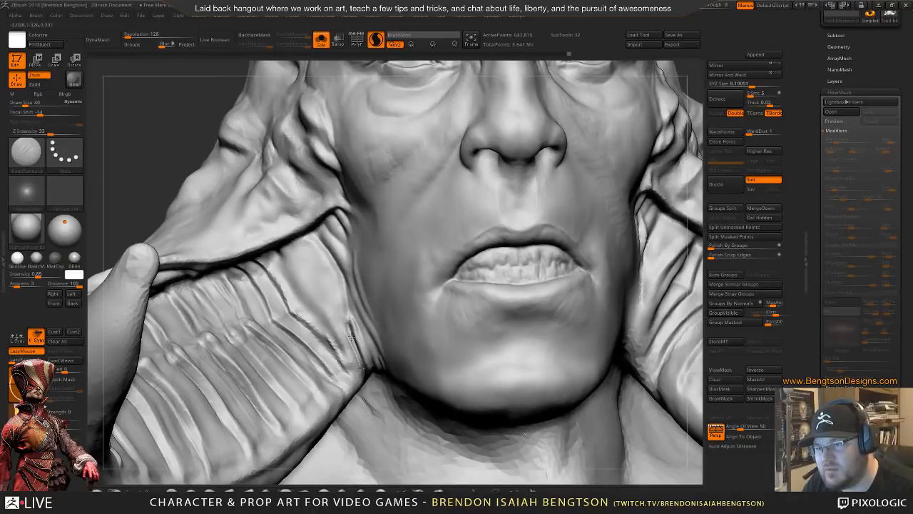
mouse_move(316, 298)
right_mouse_down()
mouse_move(342, 245)
mouse_move(349, 309)
mouse_move(338, 265)
mouse_move(341, 310)
right_mouse_up()
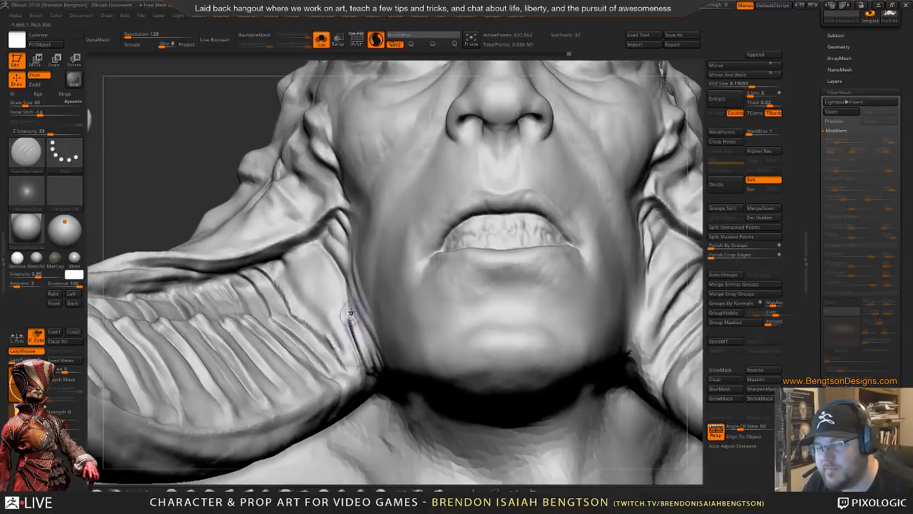
left_click_drag(350, 312, 347, 321)
- Mask the lower fold area beside the jaw at brush size 88, invert the mask, smooth the exposed patch, and clear the mask
key("shift")
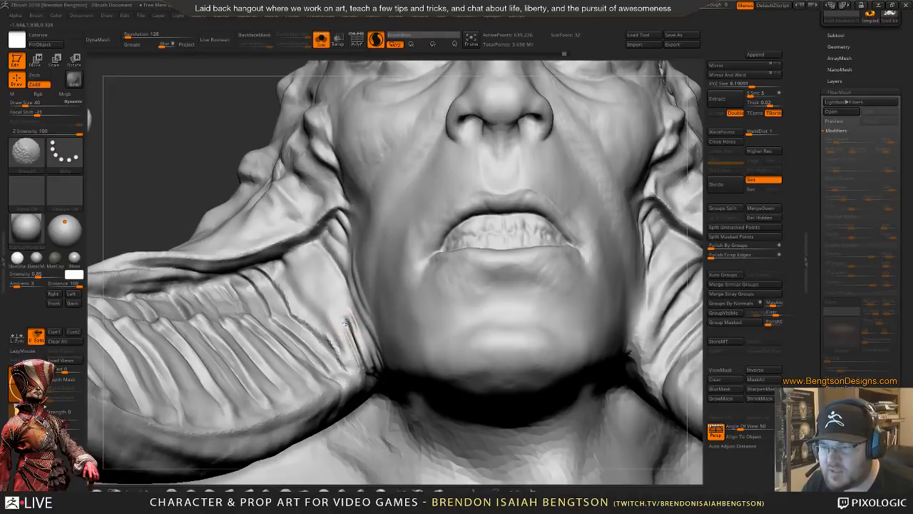
key("shift+space")
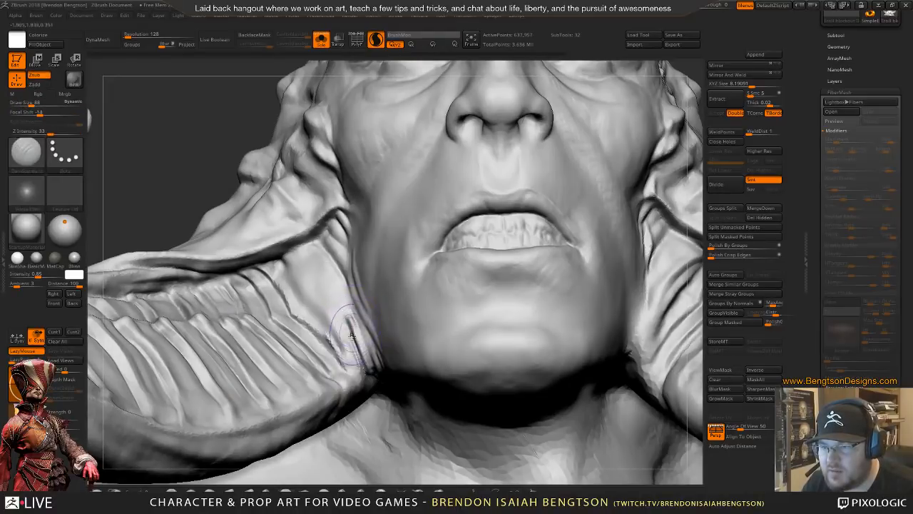
mouse_move(344, 332)
left_mouse_down("shift")
mouse_move(333, 314)
mouse_move(365, 372)
left_mouse_up("shift")
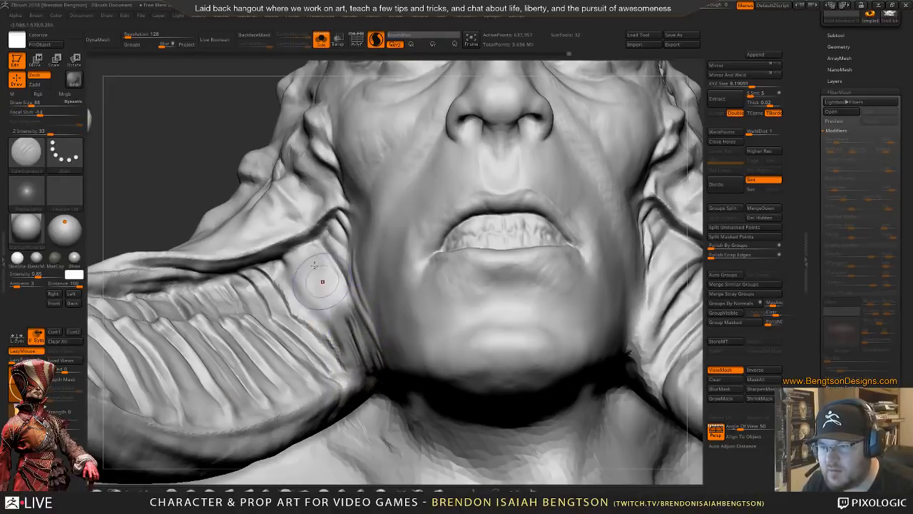
left_click(219, 127, "ctrl")
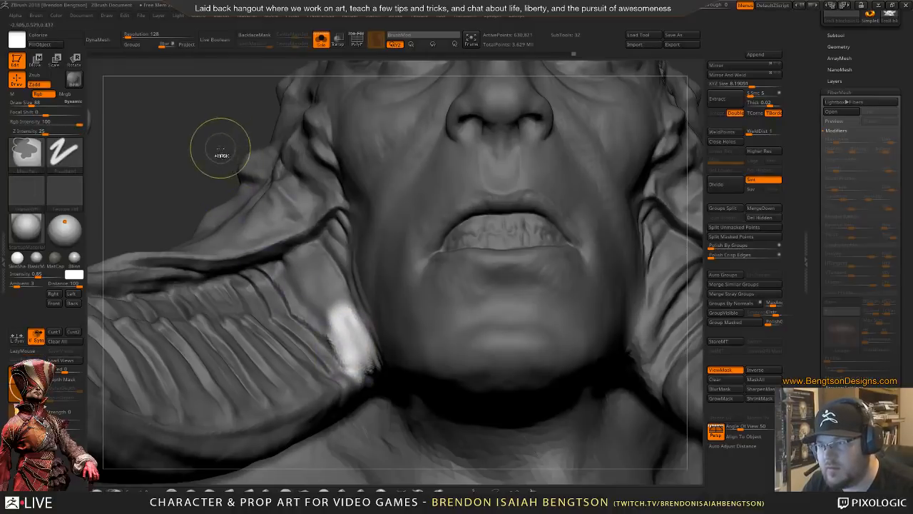
left_click_drag(220, 149, 191, 120, "ctrl")
key("ctrl+h")
- Set the brush size to 43 and redefine the crease in the webbing next to the cheek
mouse_move(322, 295)
right_mouse_down()
mouse_move(326, 308)
mouse_move(329, 289)
right_mouse_up()
key("space")
left_click_drag(347, 284, 329, 284)
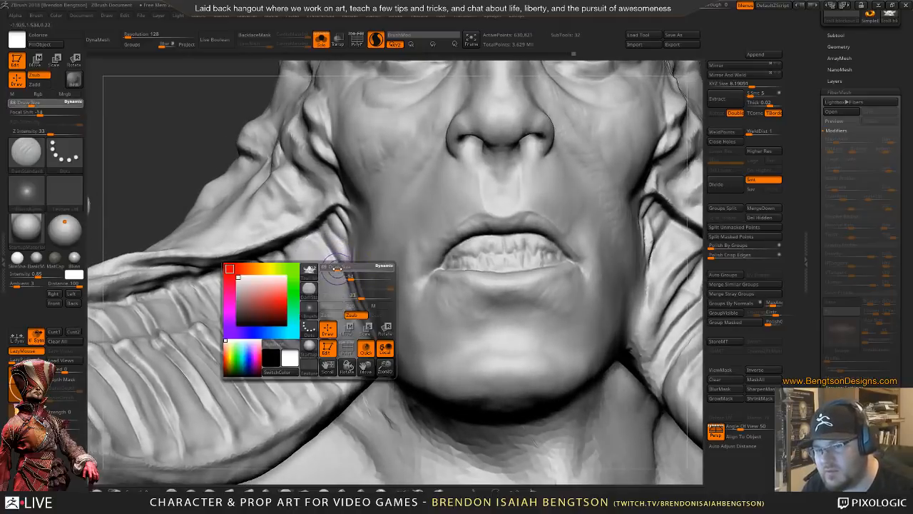
mouse_move(333, 241)
right_mouse_down("alt")
mouse_move(321, 224)
mouse_move(346, 244)
mouse_move(321, 221)
mouse_move(307, 226)
right_mouse_up("alt")
left_click_drag(295, 227, 290, 215)
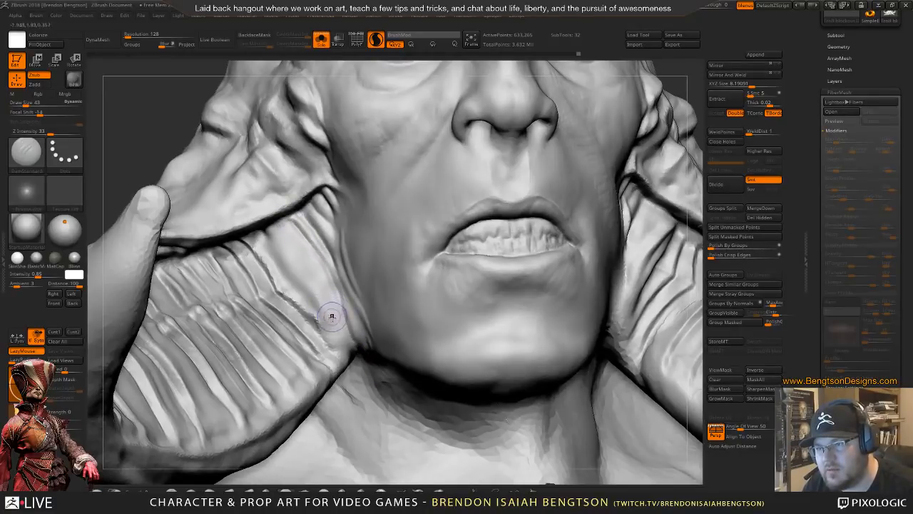
- Check the fold against the whole bust and undo the last sculpting change beside the jaw
mouse_move(332, 316)
right_mouse_down("ctrl")
mouse_move(322, 174)
mouse_move(335, 105)
right_mouse_up("ctrl")
mouse_move(300, 314)
right_mouse_down()
mouse_move(365, 341)
mouse_move(306, 344)
mouse_move(355, 347)
mouse_move(317, 325)
right_mouse_up()
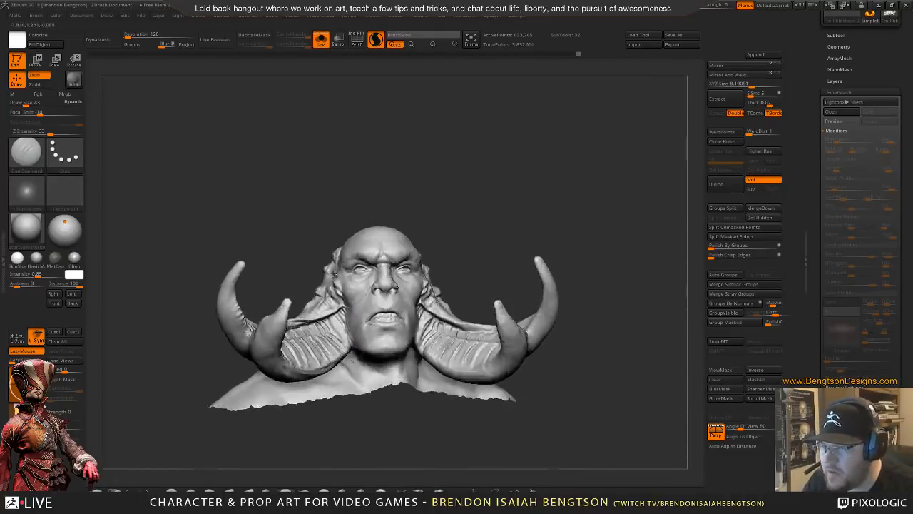
mouse_move(336, 214)
right_mouse_down("ctrl")
mouse_move(358, 388)
mouse_move(316, 303)
mouse_move(341, 298)
mouse_move(315, 277)
mouse_move(343, 286)
mouse_move(312, 332)
right_mouse_up("ctrl")
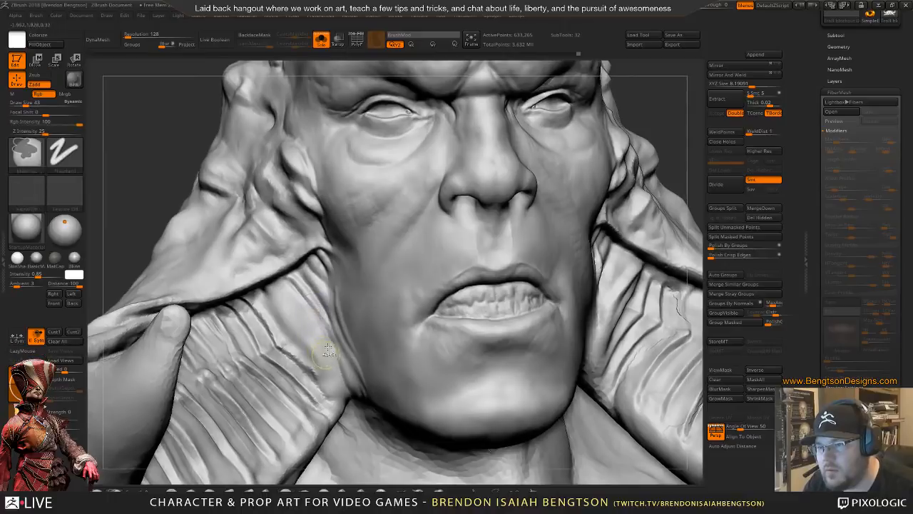
key("ctrl+z")
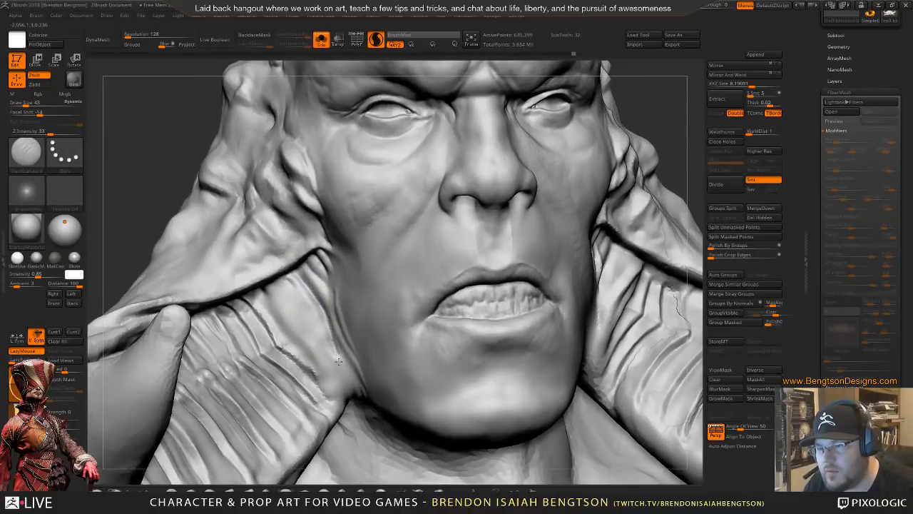
- Build up long wrinkles along the wide smooth strip of webbing beside the jaw with the Standard brush
right_click_drag(333, 373, 385, 285)
key("f")
mouse_move(410, 246)
right_mouse_down()
mouse_move(432, 216)
mouse_move(455, 208)
mouse_move(457, 182)
mouse_move(439, 161)
mouse_move(438, 215)
mouse_move(330, 283)
mouse_move(311, 241)
mouse_move(357, 248)
mouse_move(290, 272)
mouse_move(277, 203)
mouse_move(287, 397)
right_mouse_up()
key("b")
key("s")
key("t")
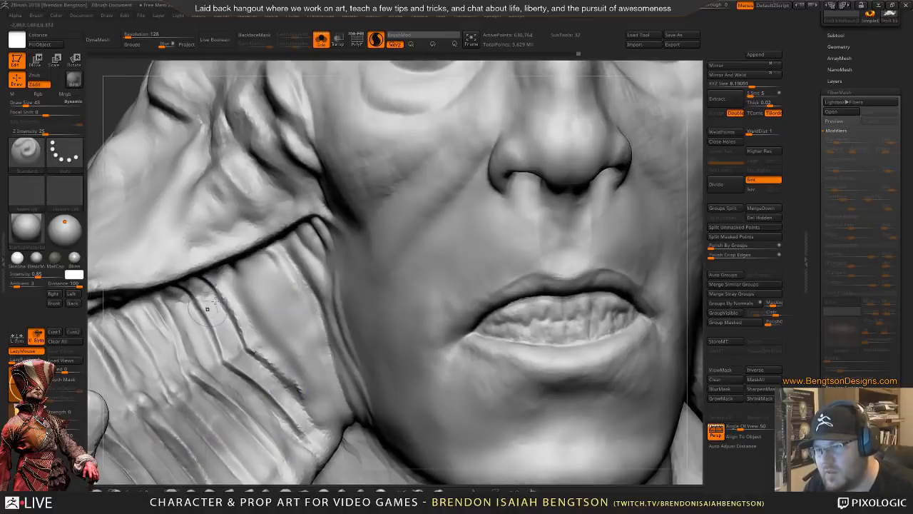
mouse_move(299, 288)
left_mouse_down()
mouse_move(282, 259)
mouse_move(256, 244)
left_mouse_up()
mouse_move(285, 311)
left_mouse_down()
mouse_move(264, 260)
mouse_move(257, 266)
left_mouse_up()
left_click_drag(305, 360, 246, 279)
left_click_drag(278, 325, 237, 266)
left_click_drag(325, 399, 268, 260)
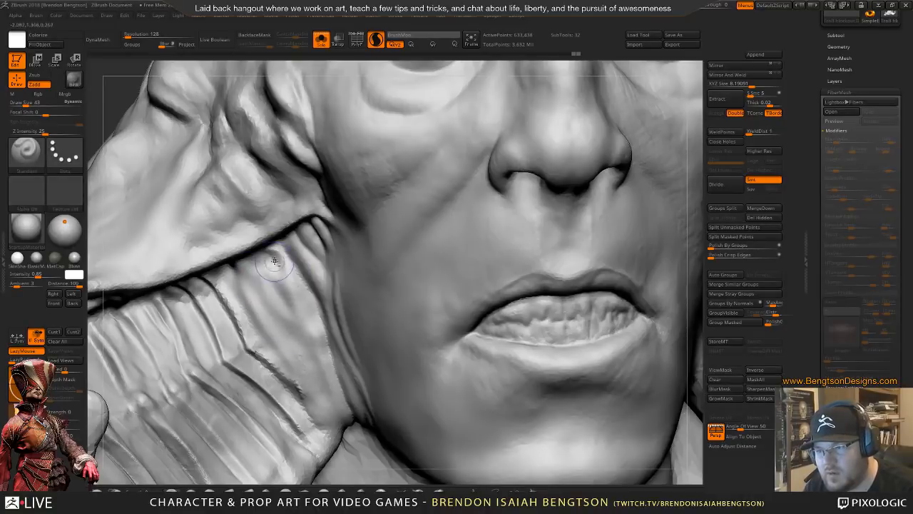
mouse_move(332, 378)
left_mouse_down()
mouse_move(286, 265)
mouse_move(289, 296)
left_mouse_up()
left_click_drag(326, 403, 270, 271)
mouse_move(330, 378)
left_mouse_down()
mouse_move(284, 269)
mouse_move(320, 314)
mouse_move(274, 303)
left_mouse_up()
- Set the brush size to 34 and carve a groove along the strip's cheek-side edge down to the jawline
mouse_move(314, 335)
right_mouse_down()
mouse_move(320, 309)
mouse_move(310, 330)
mouse_move(285, 314)
right_mouse_up()
key("space")
left_click_drag(308, 281, 298, 281)
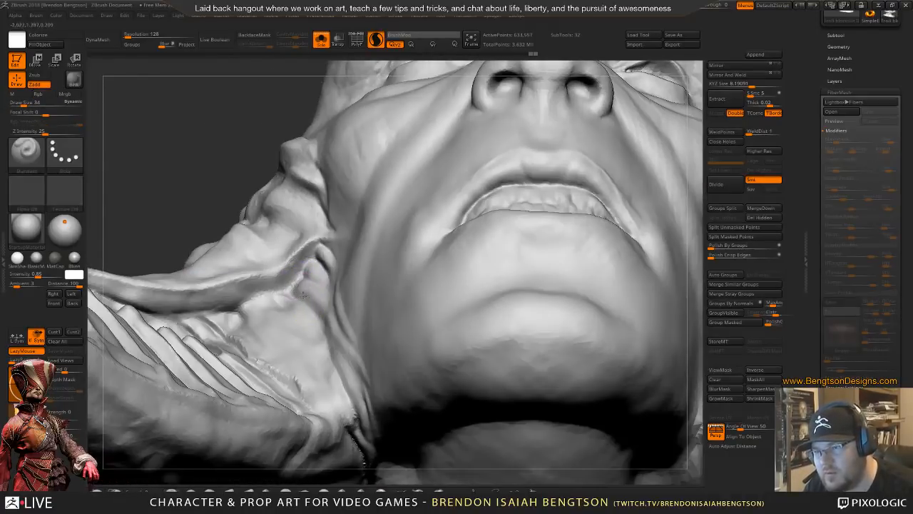
left_click_drag(318, 308, 299, 289)
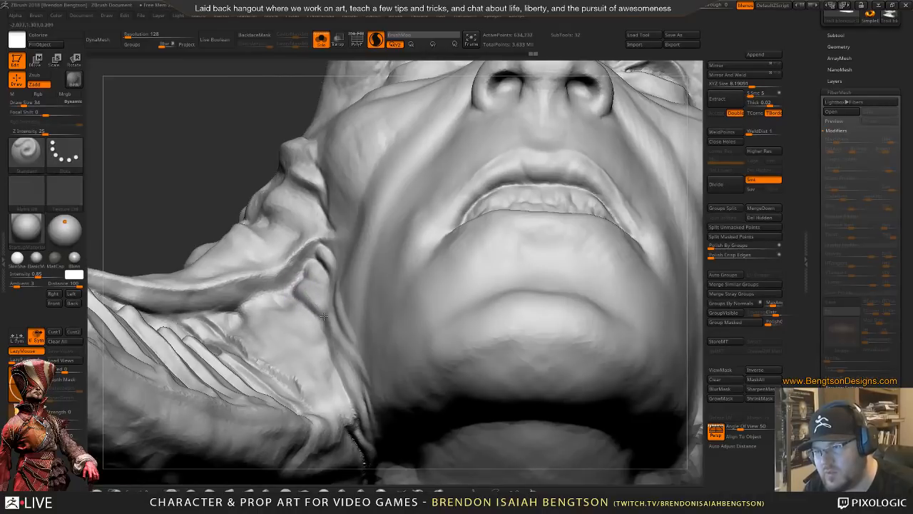
right_click_drag(303, 290, 335, 335)
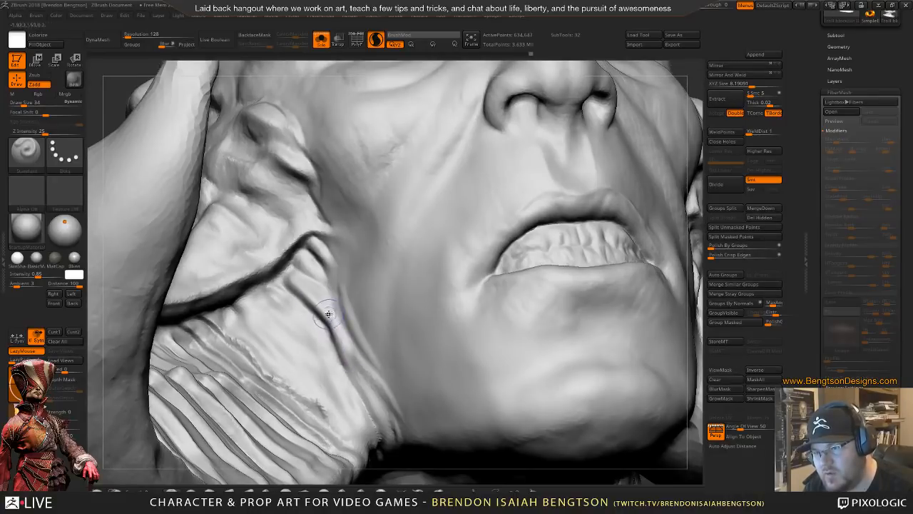
left_click_drag(349, 365, 376, 414)
mouse_move(357, 380)
left_mouse_down()
mouse_move(378, 421)
mouse_move(375, 404)
left_mouse_up()
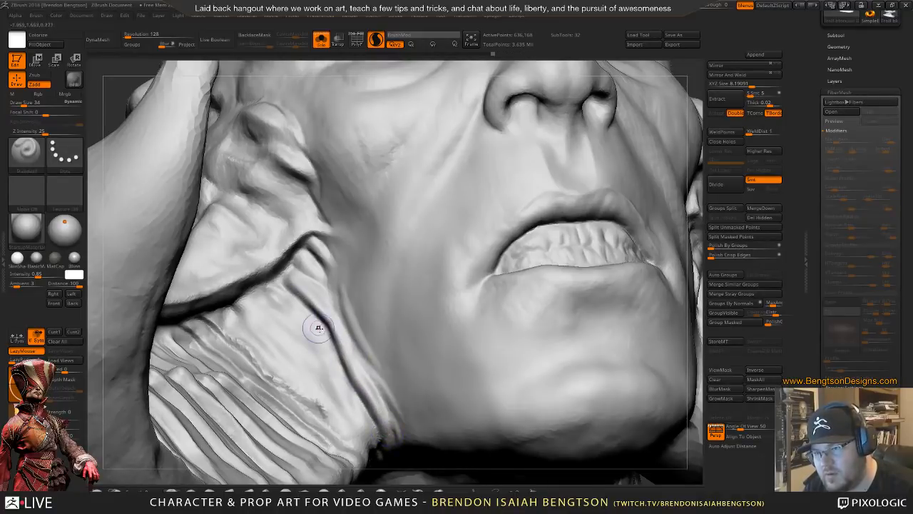
- Smooth the groove's upper end, turn off LazyMouse, and rework the skin where it meets the overhanging ridge
mouse_move(318, 336)
right_mouse_down()
mouse_move(325, 278)
mouse_move(321, 353)
mouse_move(295, 187)
mouse_move(331, 376)
mouse_move(315, 272)
mouse_move(318, 285)
mouse_move(335, 270)
mouse_move(323, 283)
mouse_move(314, 246)
mouse_move(270, 254)
right_mouse_up()
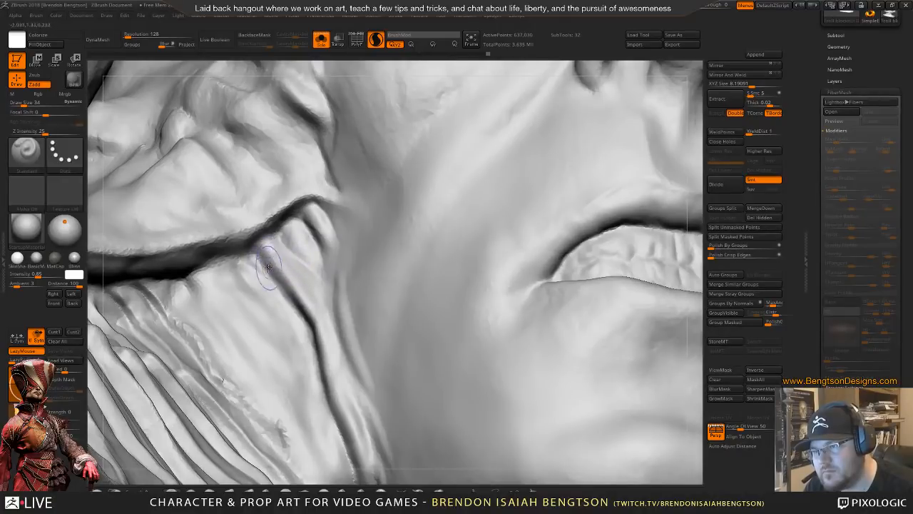
left_click_drag(268, 242, 239, 249, "shift")
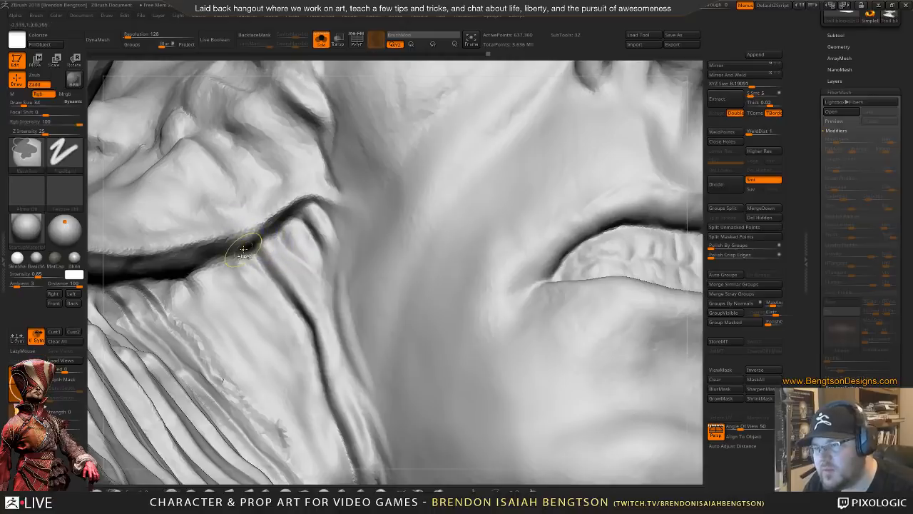
left_click(14, 352)
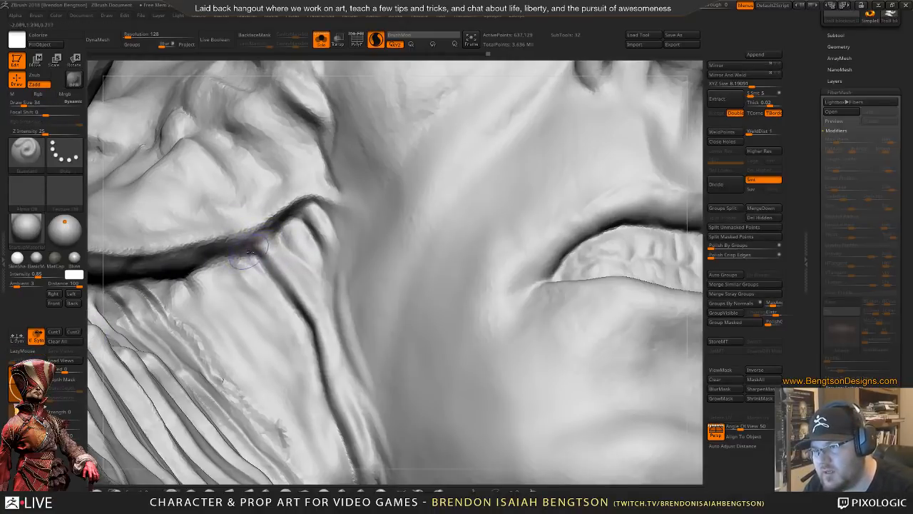
mouse_move(261, 249)
left_mouse_down()
mouse_move(178, 249)
mouse_move(264, 242)
mouse_move(298, 286)
mouse_move(284, 249)
mouse_move(193, 240)
mouse_move(231, 233)
left_mouse_up()
key("f")
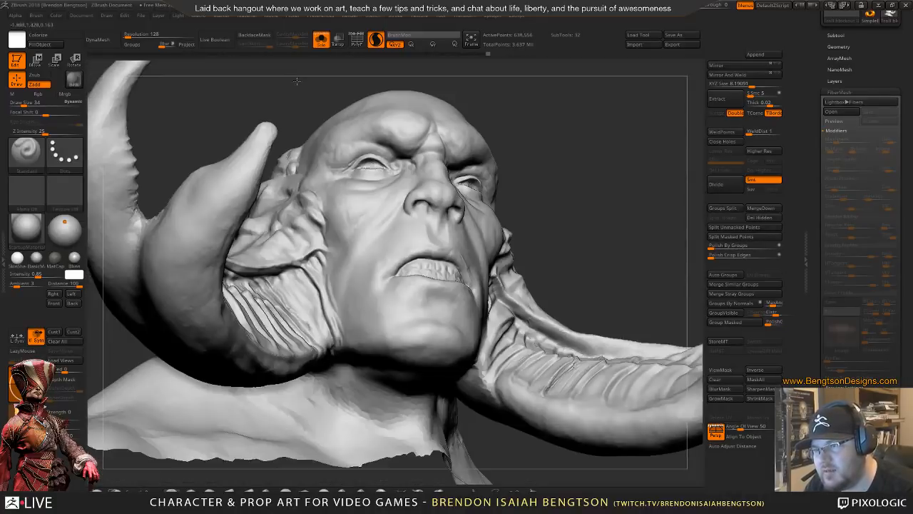
- Nudge the groove and adjoining fold beside the cheek into shape with the Move Topological brush at size 55
mouse_move(293, 227)
right_mouse_down()
mouse_move(304, 272)
mouse_move(298, 313)
mouse_move(287, 279)
mouse_move(331, 303)
right_mouse_up()
key("b")
key("m")
key("t")
key("space")
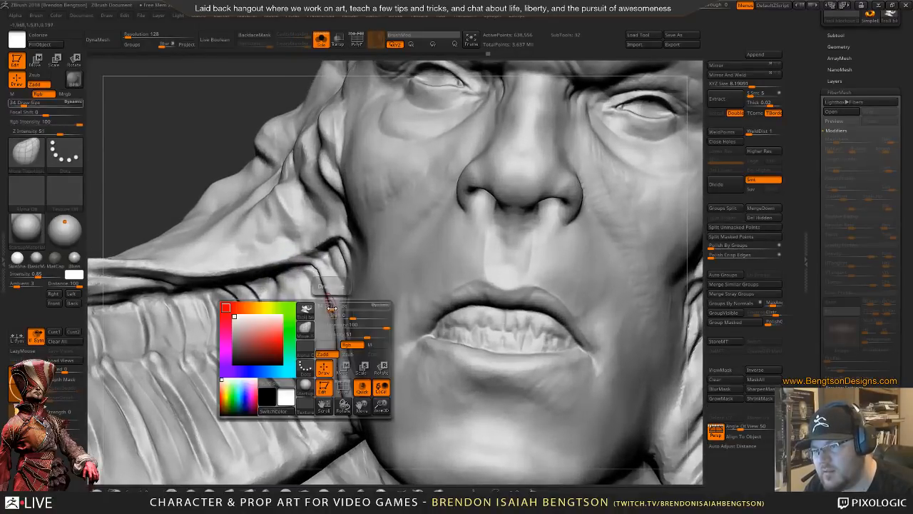
left_click_drag(330, 303, 341, 304)
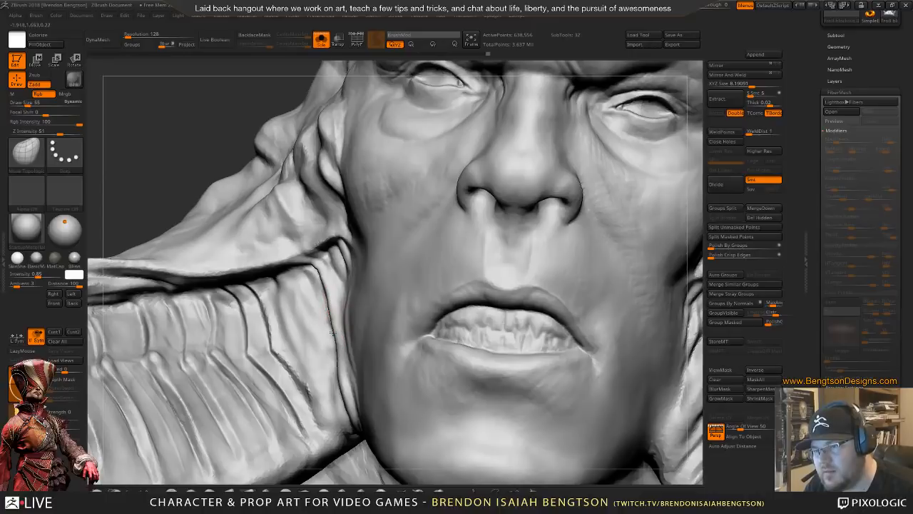
mouse_move(336, 331)
left_mouse_down()
mouse_move(323, 291)
mouse_move(329, 318)
left_mouse_up()
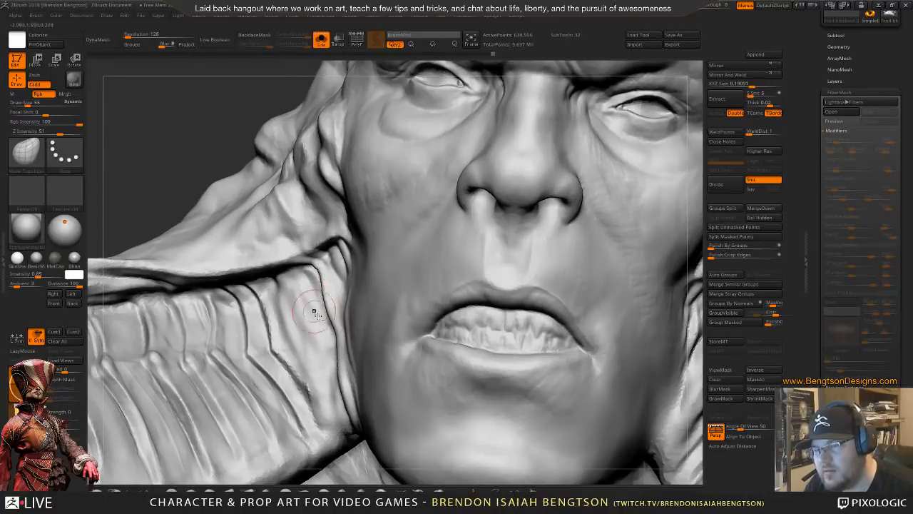
mouse_move(314, 306)
right_mouse_down("ctrl")
mouse_move(321, 172)
mouse_move(350, 303)
mouse_move(302, 319)
right_mouse_up("ctrl")
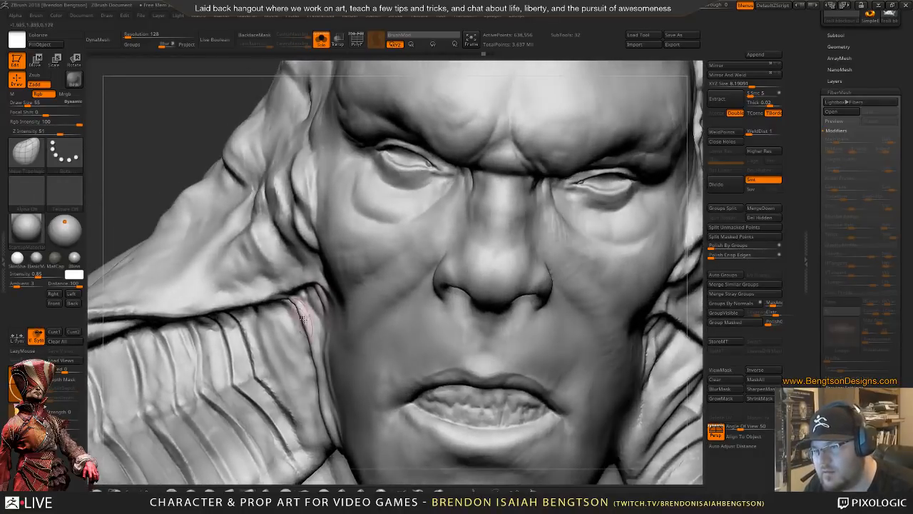
- Nudge the fold and groove beside the cheek into shape down to the jaw corner with the Move Topological brush
left_click_drag(303, 319, 307, 316)
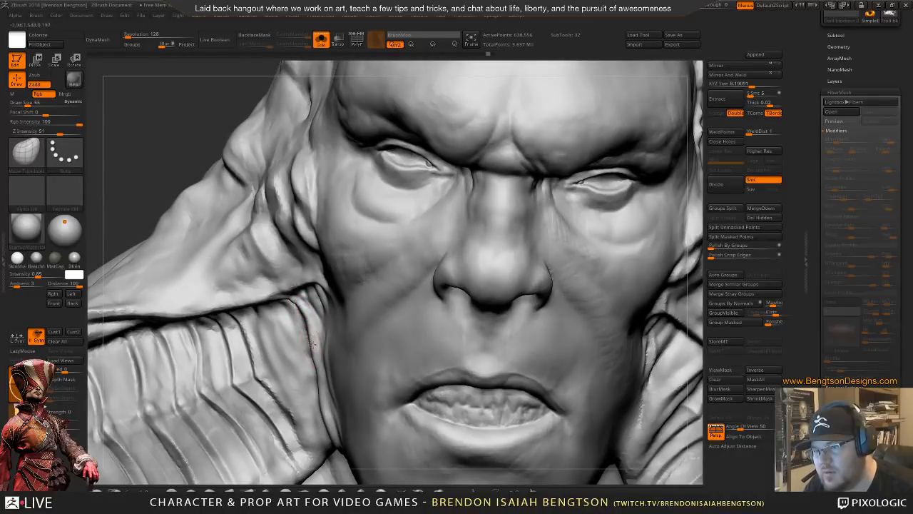
left_click_drag(312, 343, 314, 355)
right_click_drag(292, 345, 322, 403)
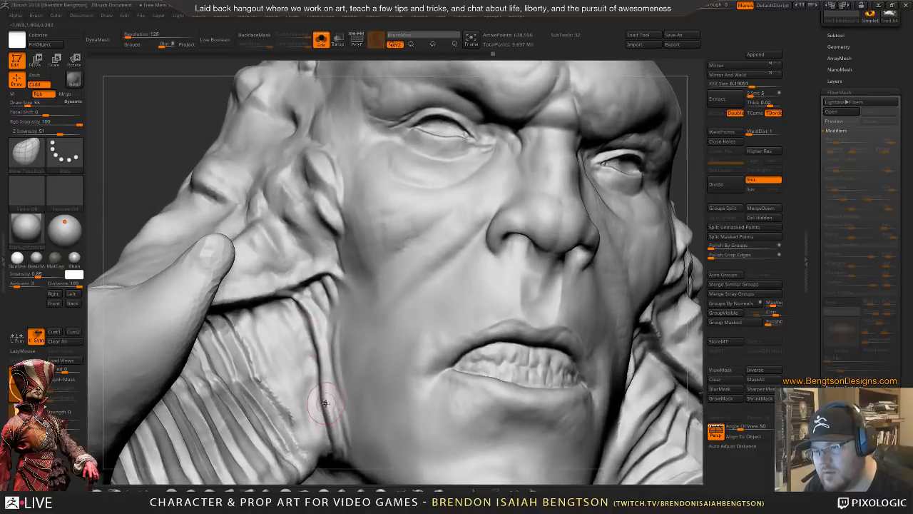
mouse_move(324, 409)
left_mouse_down()
mouse_move(322, 396)
mouse_move(328, 430)
left_mouse_up()
mouse_move(312, 397)
left_mouse_down()
mouse_move(319, 430)
mouse_move(325, 419)
left_mouse_up()
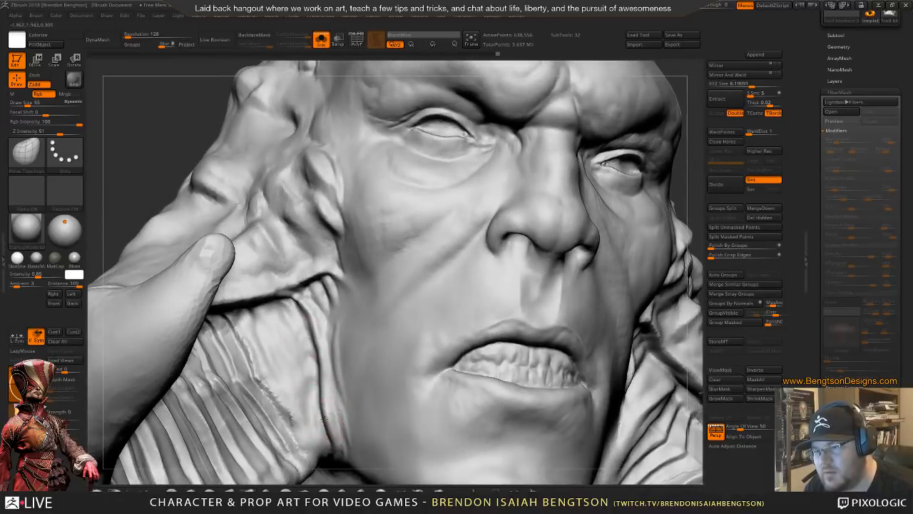
right_click_drag(299, 370, 307, 343, "alt")
right_click_drag(316, 408, 311, 460, "ctrl")
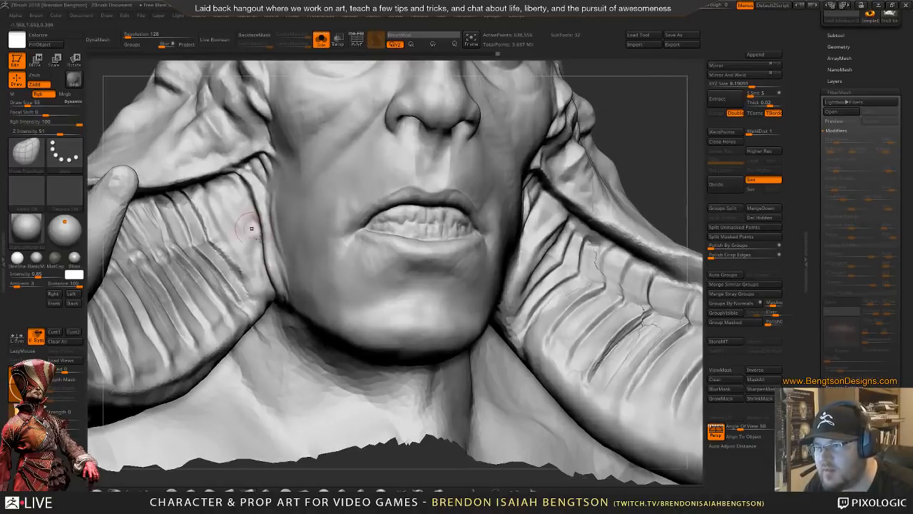
- Carve a long wrinkle down the strip to the jaw corner with the Dam Standard brush at size 32, smoothing its lower end
mouse_move(250, 228)
right_mouse_down("alt")
mouse_move(336, 298)
mouse_move(325, 314)
right_mouse_up("alt")
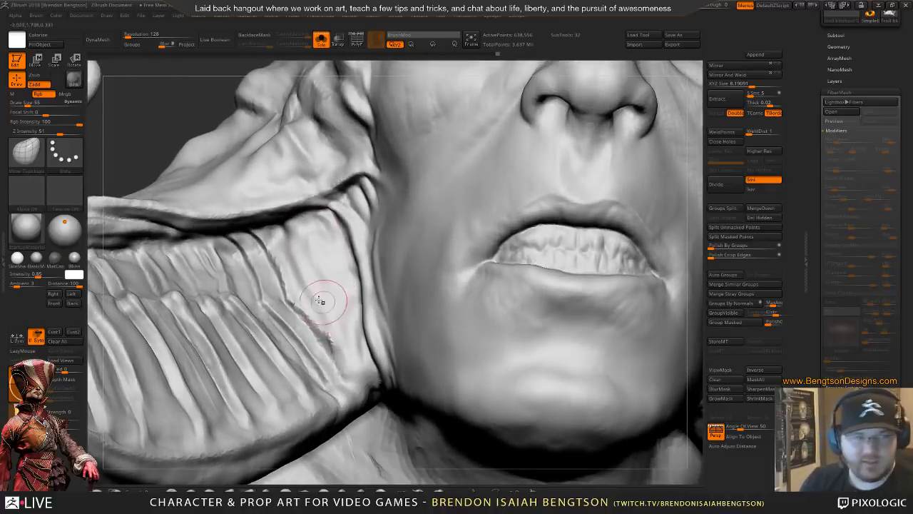
key("b")
key("d")
key("s")
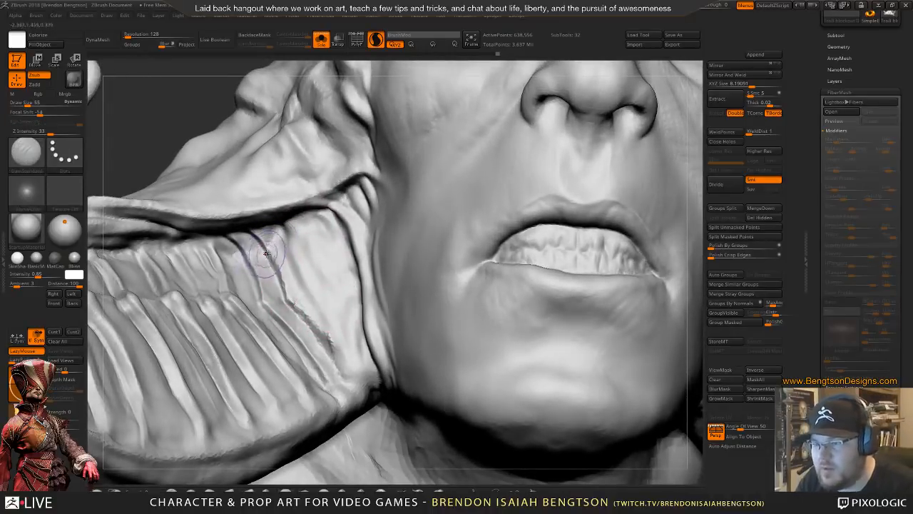
key("space")
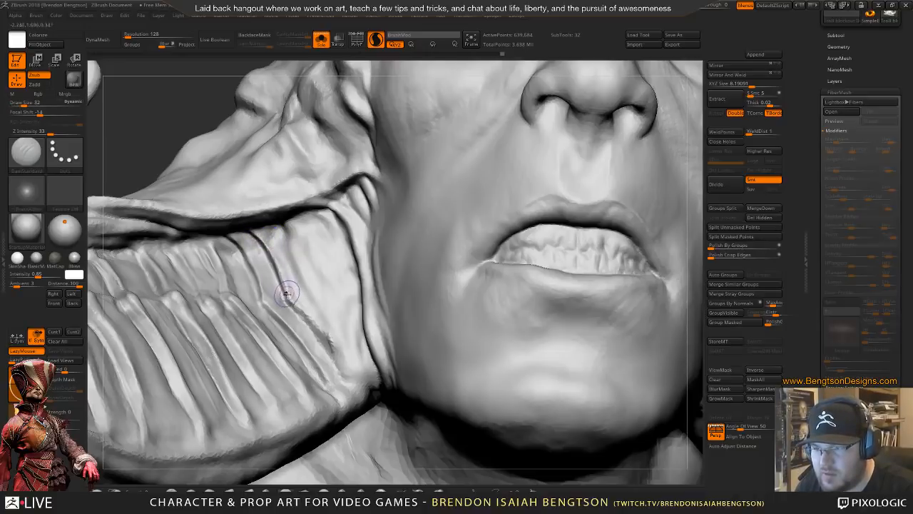
left_click_drag(342, 355, 355, 394)
mouse_move(309, 326)
right_mouse_down()
mouse_move(274, 328)
mouse_move(314, 339)
right_mouse_up()
left_click_drag(347, 378, 321, 335, "shift")
mouse_move(290, 298)
left_mouse_down()
mouse_move(288, 227)
mouse_move(349, 341)
mouse_move(355, 388)
left_mouse_up()
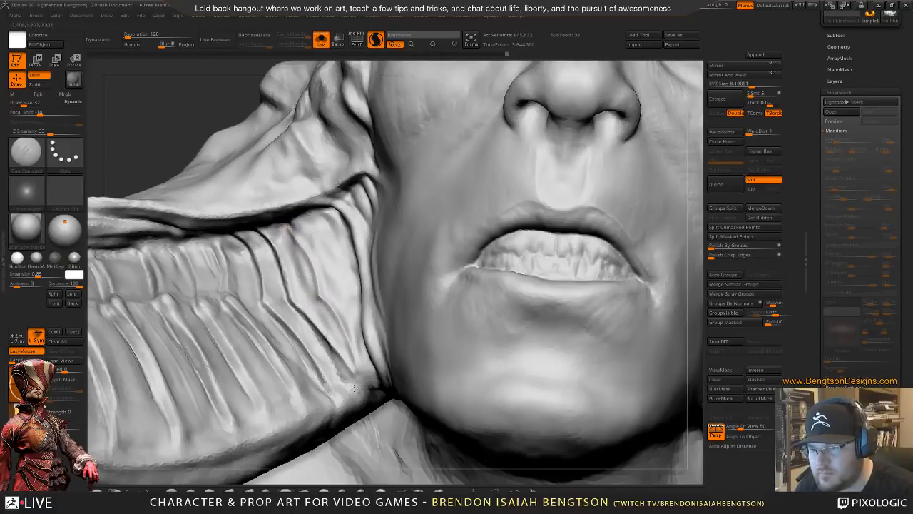
- Undo the last two wrinkle strokes and nudge the strip's upper edge under the overhanging ridge with the Move Topological brush
key("ctrl+z")
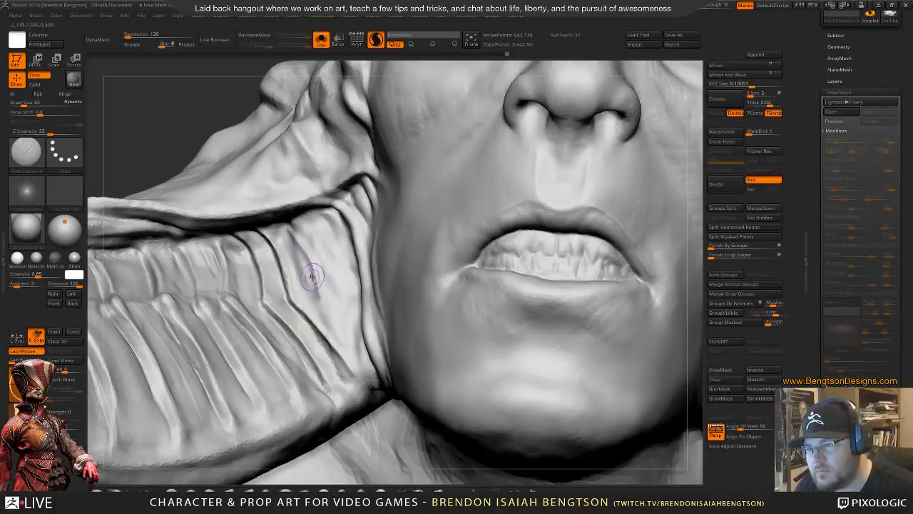
key("ctrl+z")
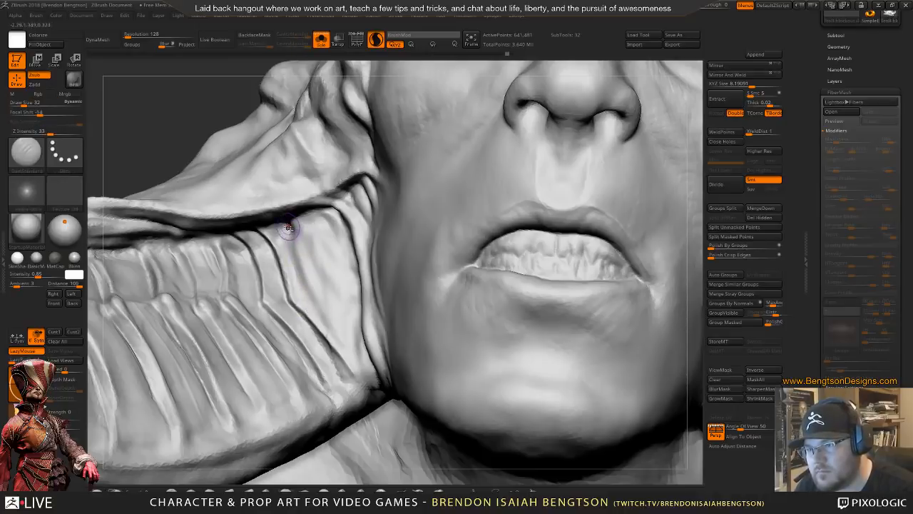
right_click_drag(290, 266, 296, 231)
key("b")
key("c")
key("b")
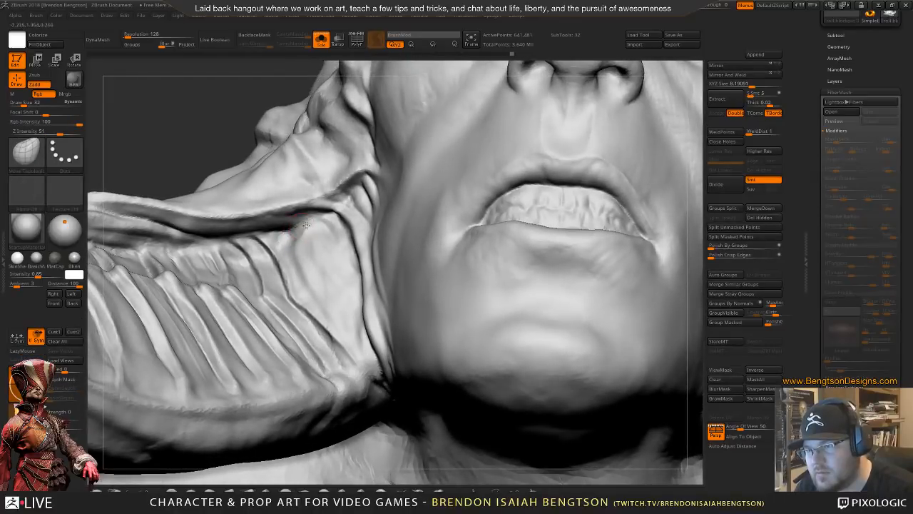
- Carve additional wrinkles from the overhanging ridge down the strip beside the cheek groove with the Dam Standard brush
key("b")
key("d")
key("s")
right_click_drag(292, 251, 294, 235)
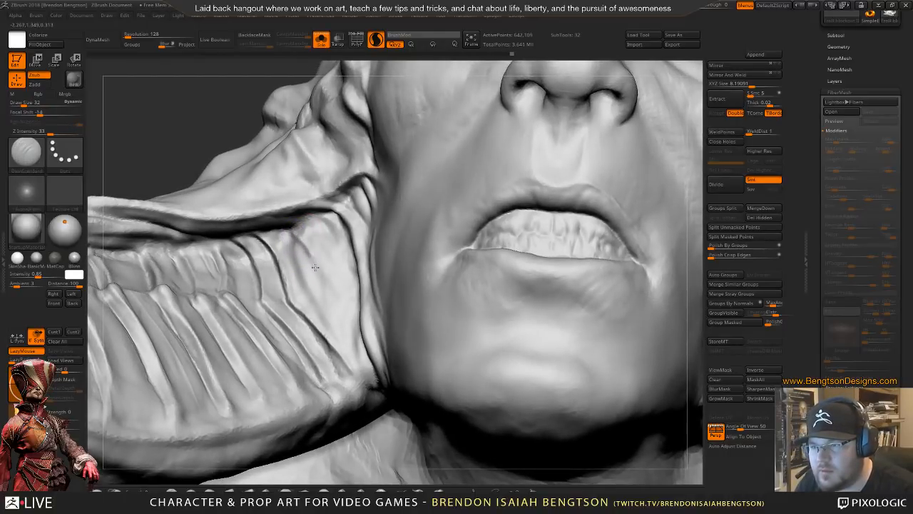
left_click_drag(317, 287, 319, 295)
right_click_drag(292, 264, 313, 297)
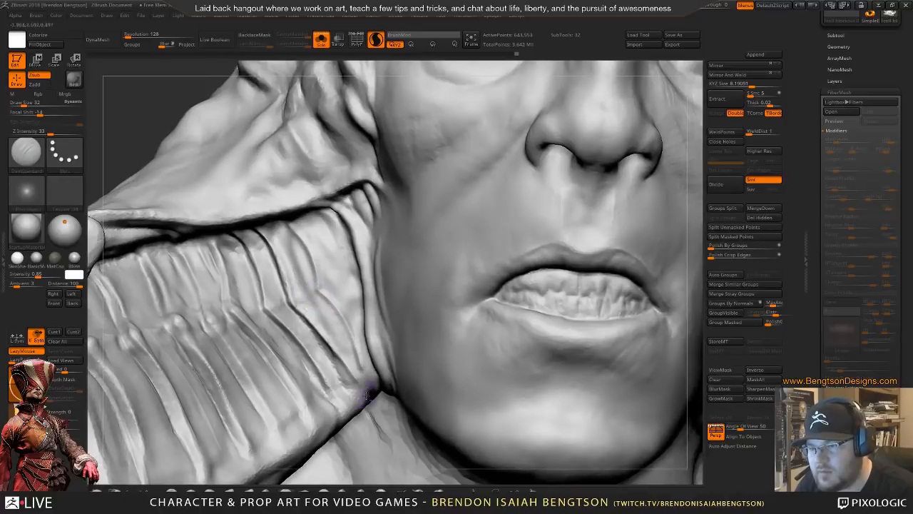
mouse_move(312, 221)
left_mouse_down()
mouse_move(338, 267)
mouse_move(334, 286)
mouse_move(347, 292)
left_mouse_up()
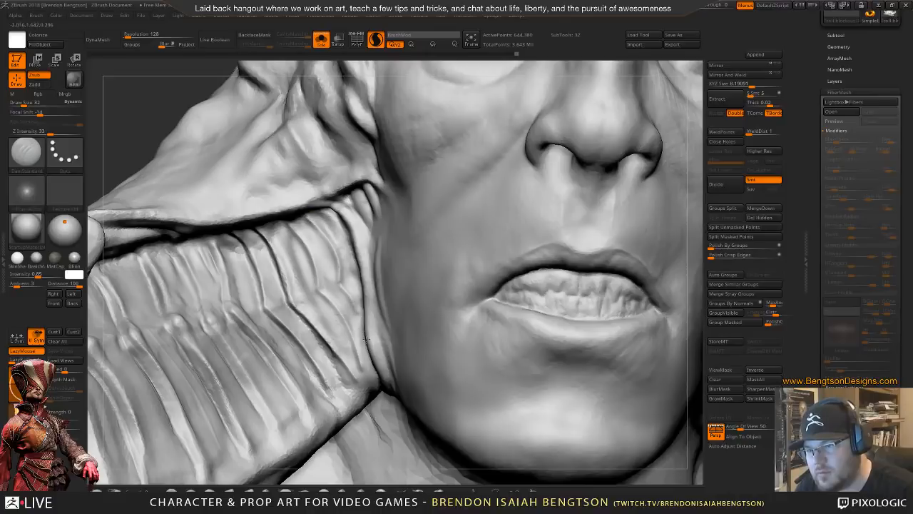
- From below the jaw, push the strip's upper skin near the cheek groove into shape with the Move Topological brush
right_click_drag(325, 258, 338, 300)
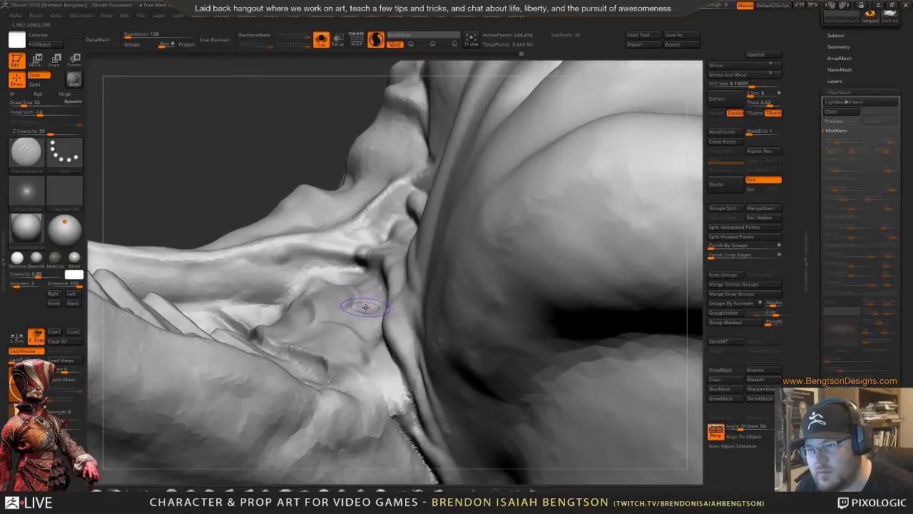
key("b")
key("m")
key("t")
left_click_drag(364, 303, 365, 295)
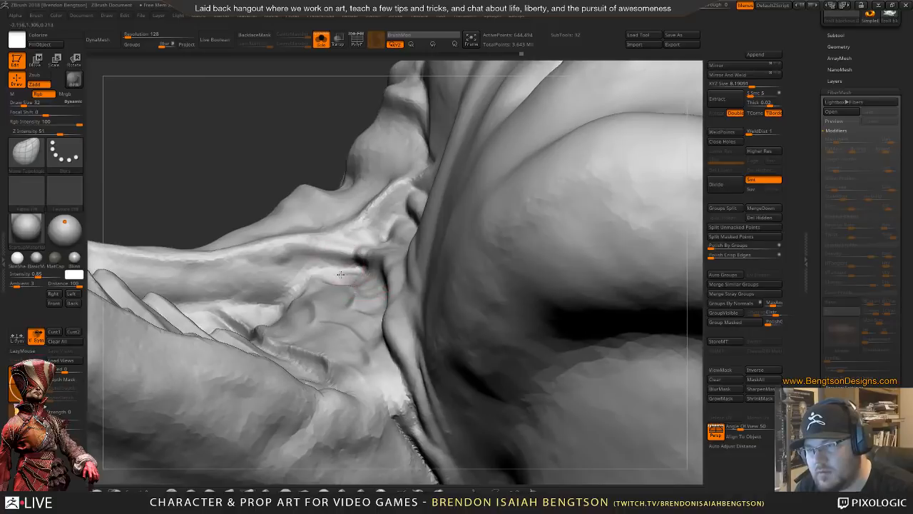
right_click_drag(341, 274, 310, 291)
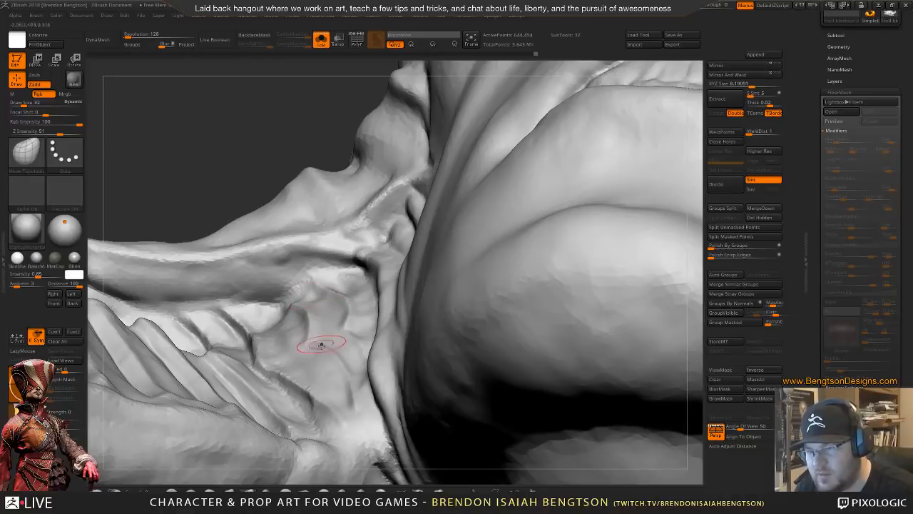
- Deepen and extend the wrinkles across the strip between the ridge and jaw corner with the Dam Standard brush
mouse_move(300, 336)
right_mouse_down()
mouse_move(308, 358)
mouse_move(295, 265)
mouse_move(278, 282)
right_mouse_up()
key("b")
key("d")
key("s")
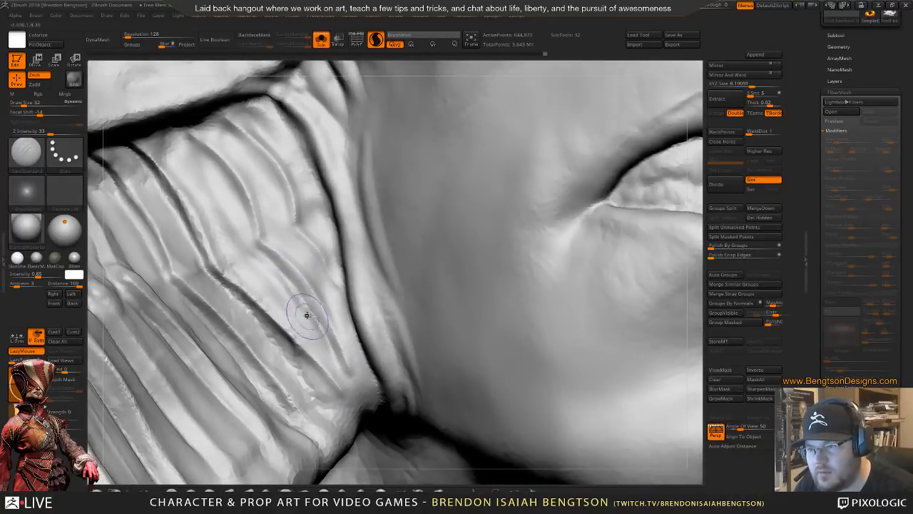
left_click_drag(278, 217, 317, 274)
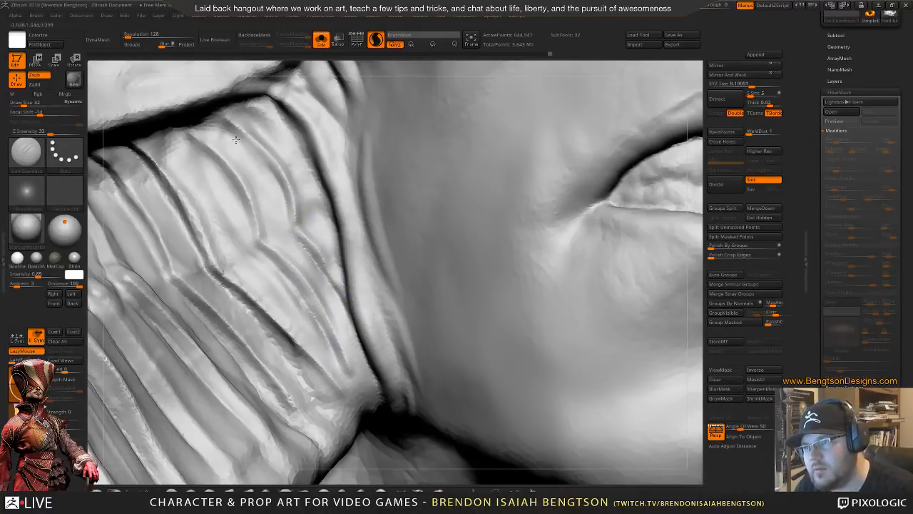
mouse_move(239, 146)
right_mouse_down()
mouse_move(298, 227)
mouse_move(276, 210)
right_mouse_up()
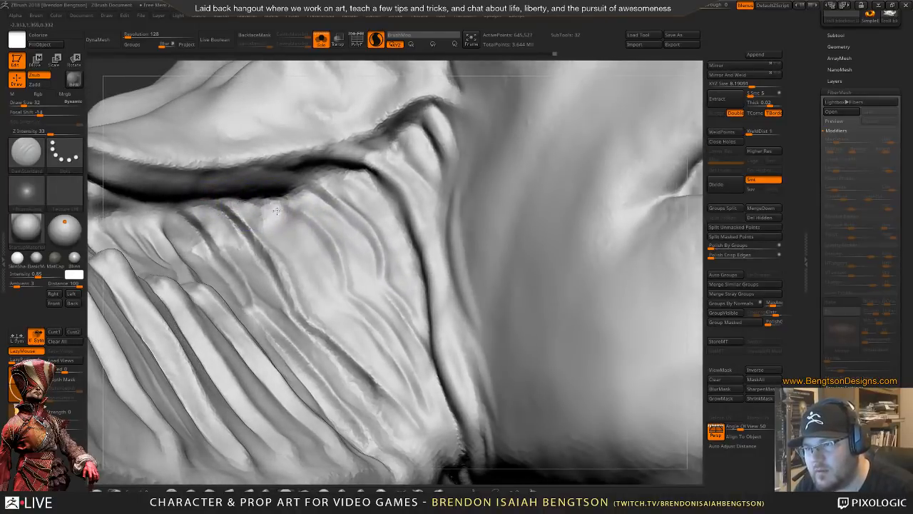
left_click_drag(324, 250, 348, 306)
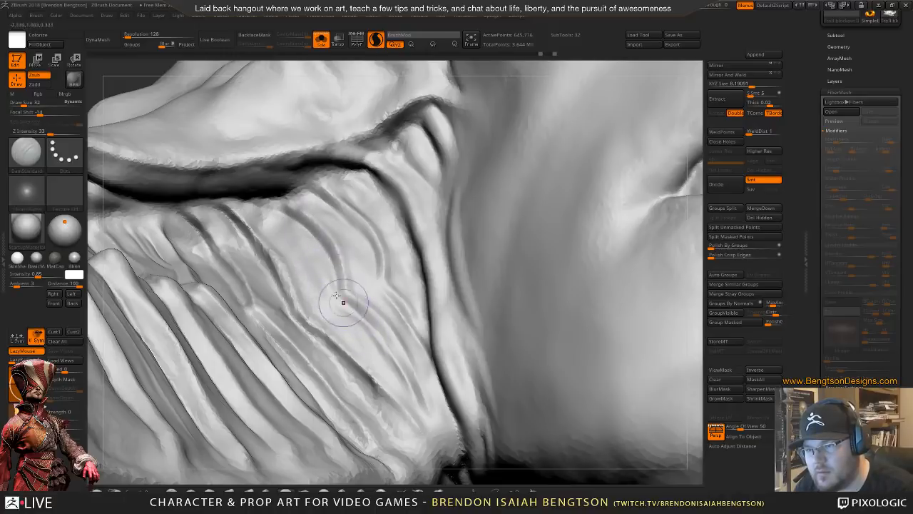
right_click_drag(352, 302, 378, 294)
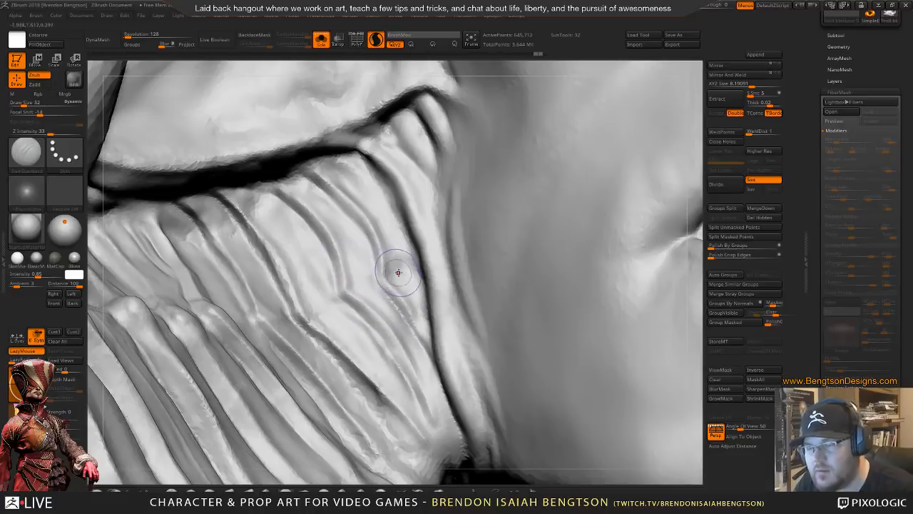
- Build up the skin between the wrinkles beneath the overhanging ridge with the Clay Buildup brush
key("b")
key("c")
key("b")
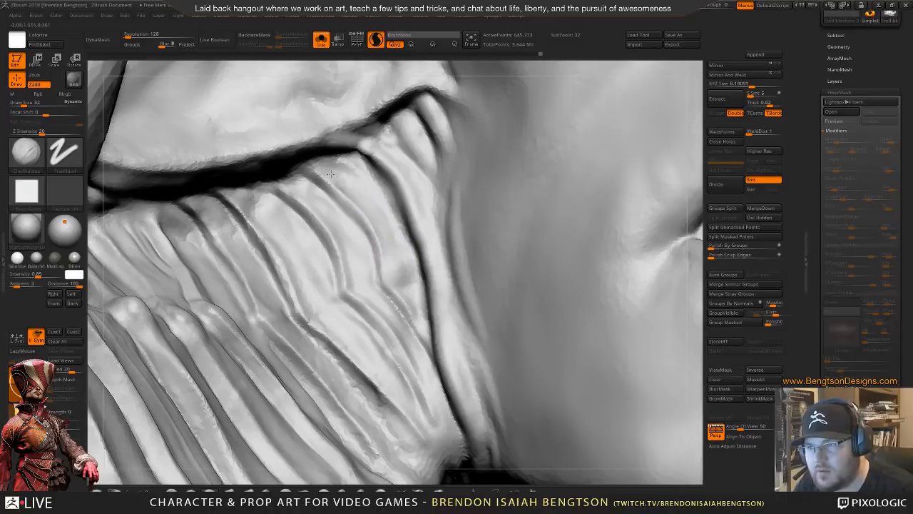
right_click_drag(360, 259, 378, 224)
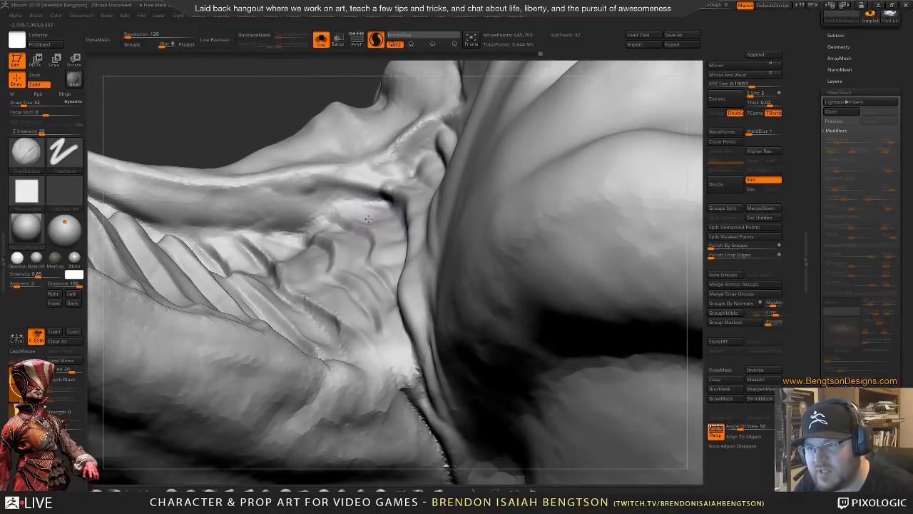
right_click_drag(353, 203, 383, 210)
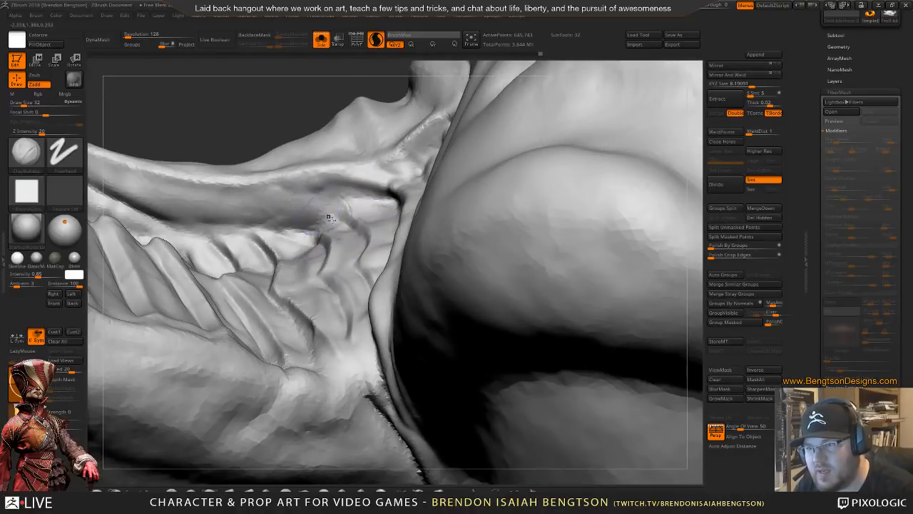
mouse_move(330, 217)
right_mouse_down()
mouse_move(339, 247)
mouse_move(377, 224)
right_mouse_up()
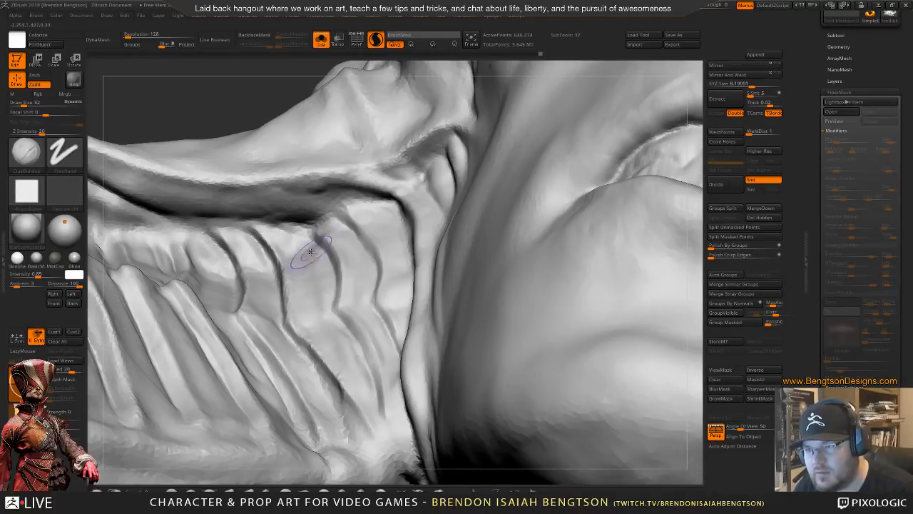
mouse_move(318, 308)
right_mouse_down()
mouse_move(356, 292)
mouse_move(320, 279)
mouse_move(339, 293)
mouse_move(331, 296)
mouse_move(342, 342)
right_mouse_up()
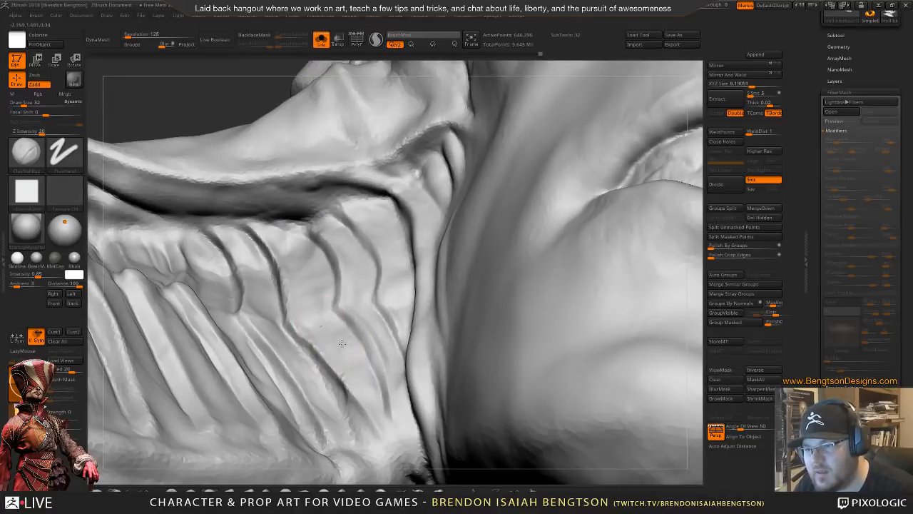
- Refine the wrinkles running down the middle of the strip with the Dam Standard brush and check the whole bust
mouse_move(321, 283)
right_mouse_down()
mouse_move(336, 364)
mouse_move(341, 353)
mouse_move(334, 334)
mouse_move(330, 371)
mouse_move(298, 254)
right_mouse_up()
key("shift")
left_click_drag(291, 241, 357, 325)
left_click_drag(303, 250, 334, 290)
right_click_drag(367, 332, 335, 264, "ctrl")
right_click_drag(464, 219, 435, 133, "alt")
mouse_move(435, 133)
right_mouse_down()
mouse_move(428, 110)
mouse_move(447, 169)
mouse_move(446, 155)
mouse_move(434, 156)
right_mouse_up()
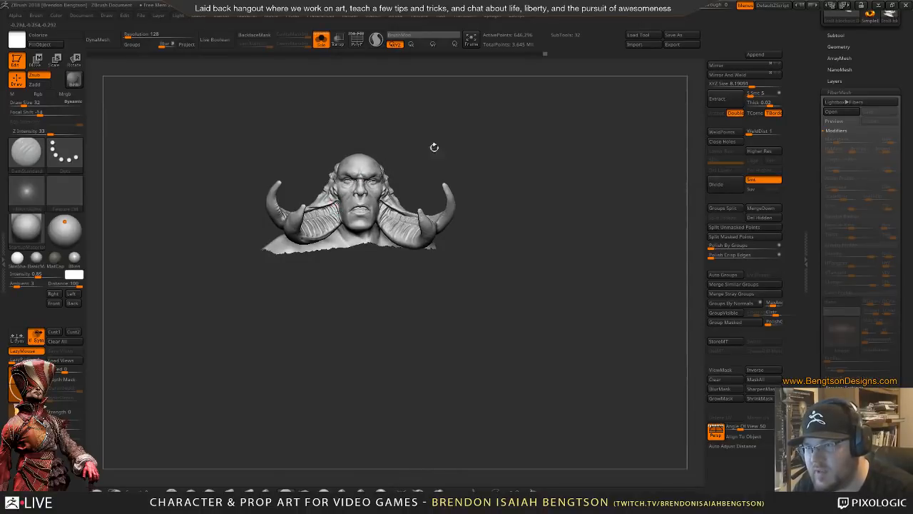
- Nudge the top of the cheek-side groove with Move Topological and build up the skin under the ridge with Clay Buildup
mouse_move(434, 147)
left_mouse_down()
mouse_move(462, 162)
mouse_move(457, 151)
mouse_move(453, 169)
mouse_move(343, 223)
mouse_move(338, 234)
mouse_move(470, 157)
mouse_move(464, 151)
mouse_move(459, 183)
mouse_move(473, 188)
mouse_move(461, 177)
mouse_move(318, 300)
mouse_move(365, 280)
left_mouse_up()
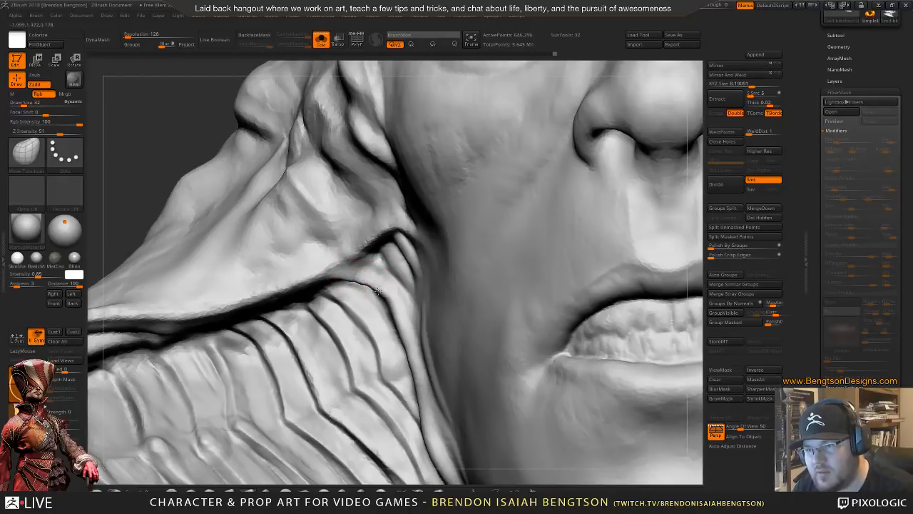
mouse_move(371, 284)
left_mouse_down()
mouse_move(399, 274)
mouse_move(360, 287)
left_mouse_up()
key("b")
key("c")
key("b")
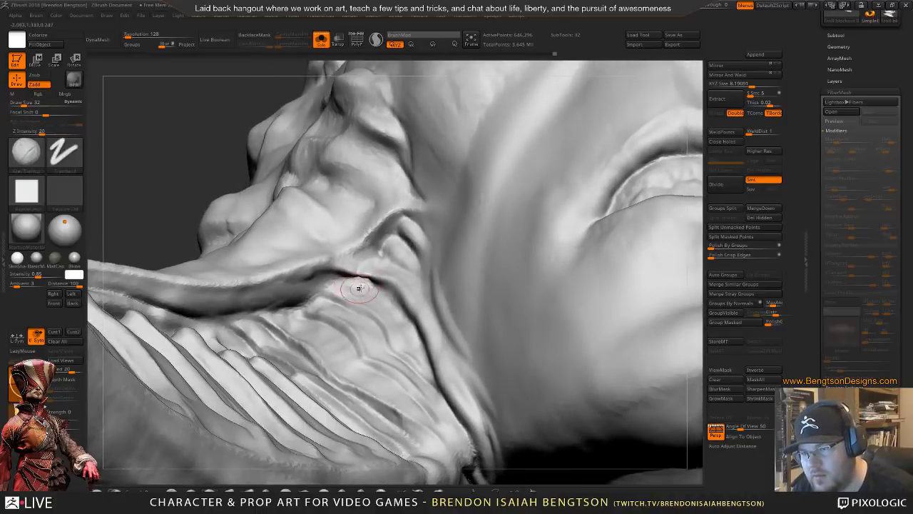
right_click_drag(359, 288, 367, 278)
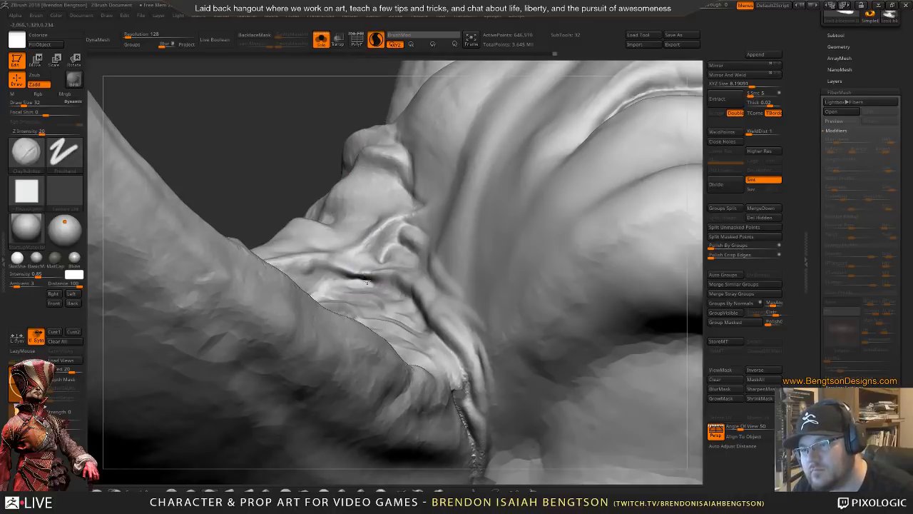
left_click_drag(366, 284, 364, 280)
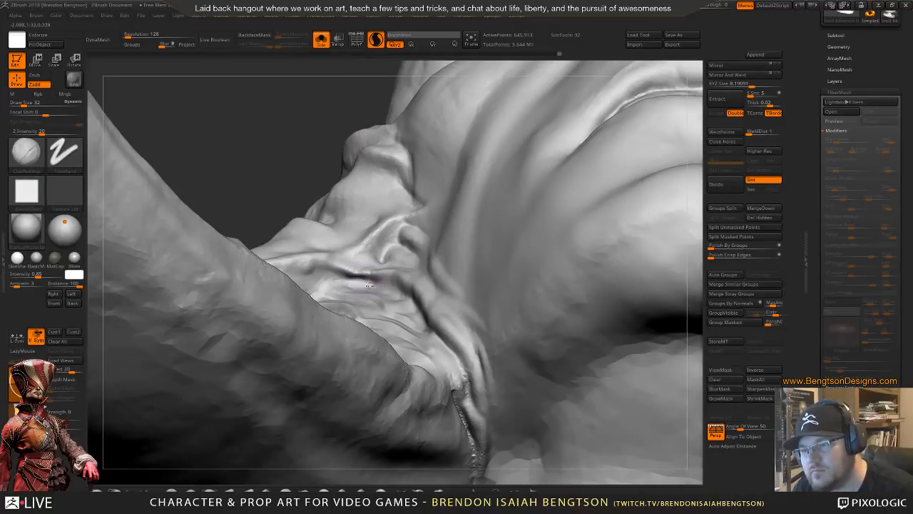
- Carve the crease between the overhanging ridge and the top of the cheek-side groove with the Dam Standard brush
right_click_drag(364, 248, 353, 269)
key("b")
key("d")
key("s")
left_click_drag(305, 274, 350, 272)
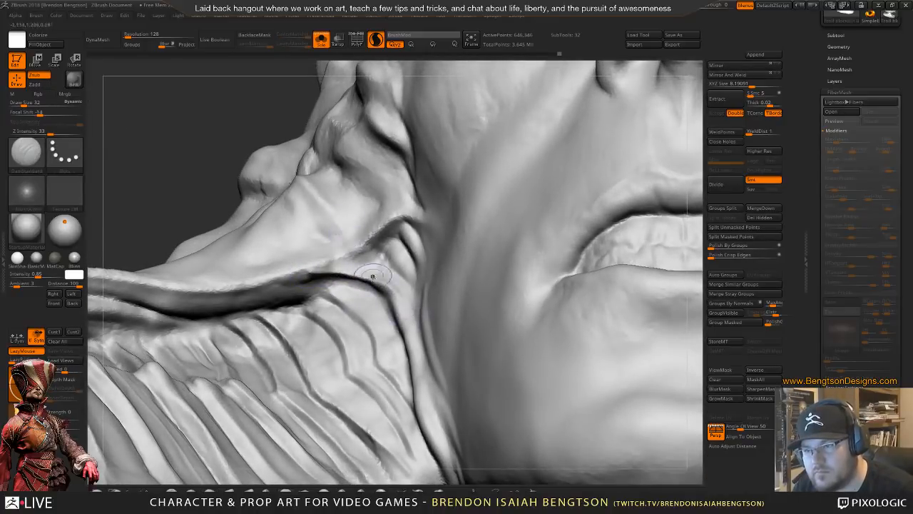
right_click_drag(371, 276, 369, 293)
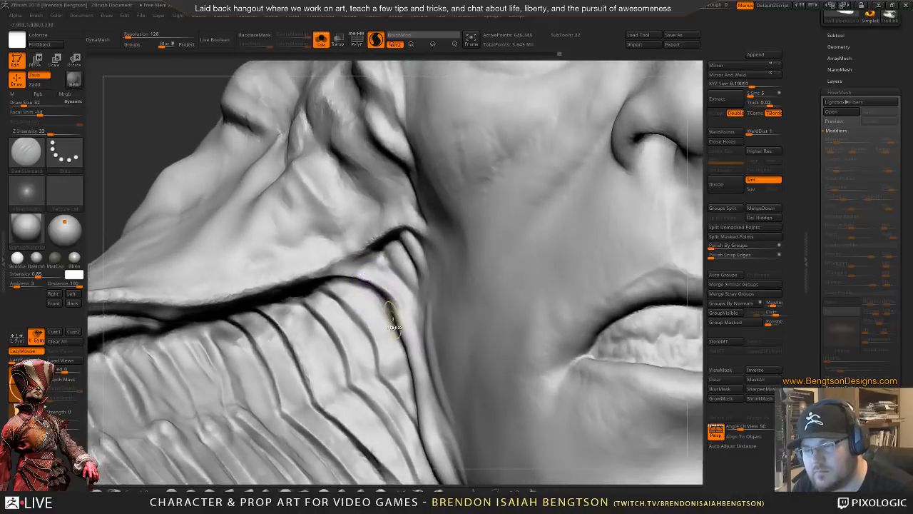
right_click_drag(393, 326, 343, 249)
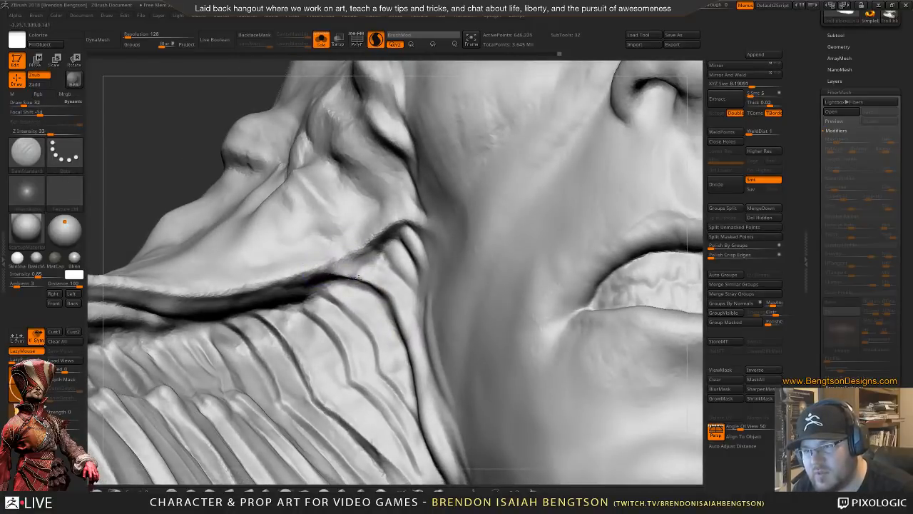
- Carve the groove beneath the overhanging ridge beside the cheek with the Dam Standard brush and check the whole bust
left_click_drag(393, 293, 417, 318)
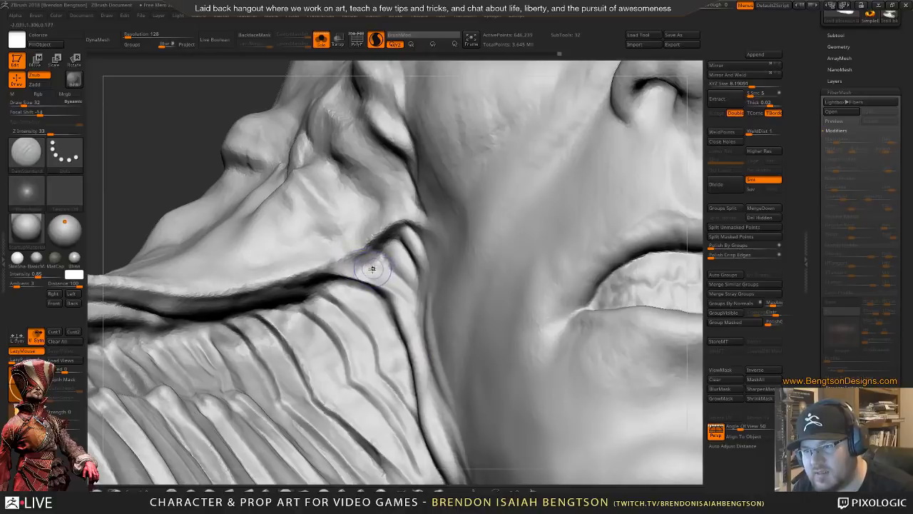
mouse_move(371, 269)
right_mouse_down()
mouse_move(368, 278)
mouse_move(376, 104)
mouse_move(370, 164)
right_mouse_up()
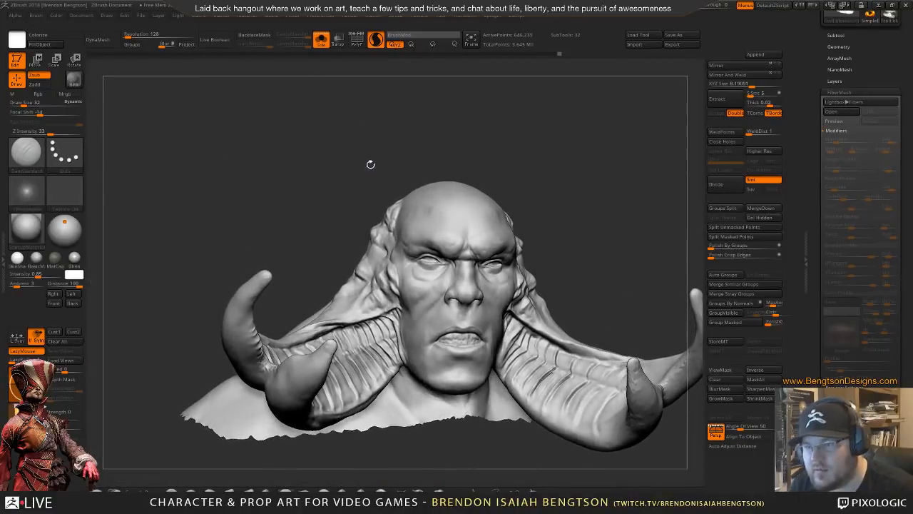
mouse_move(585, 212)
right_mouse_down("ctrl")
mouse_move(577, 145)
mouse_move(599, 172)
mouse_move(612, 171)
mouse_move(571, 168)
mouse_move(582, 166)
mouse_move(297, 234)
mouse_move(387, 263)
mouse_move(417, 227)
right_mouse_up("ctrl")
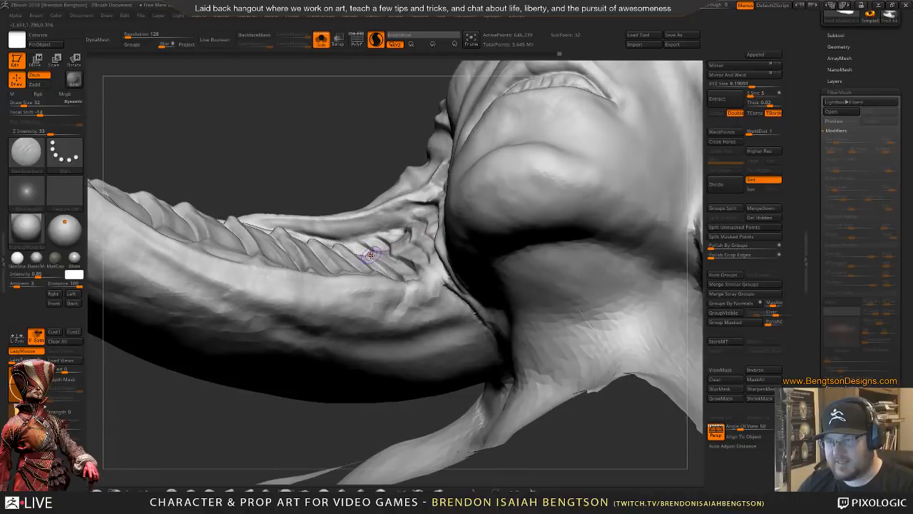
- Reshape the folds at the jaw end of the webbing with Move Topological at draw size 120
key("space")
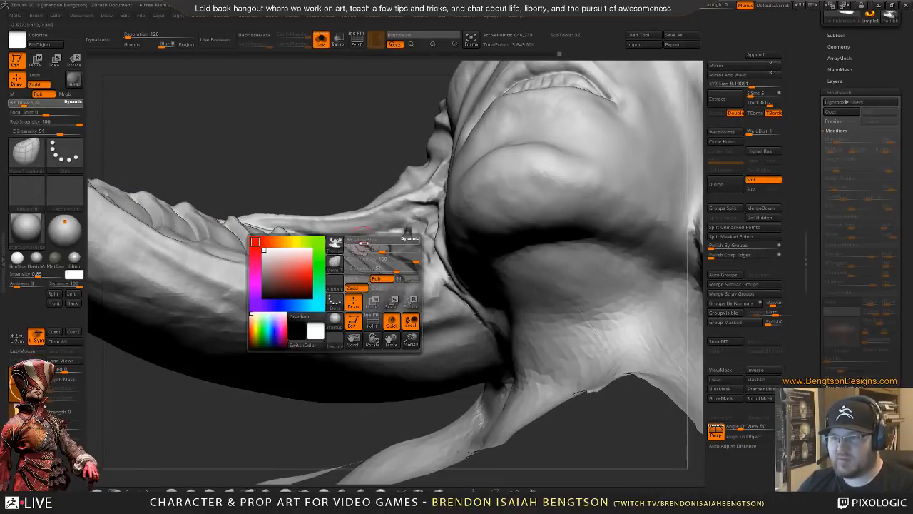
left_click_drag(372, 247, 370, 246)
mouse_move(356, 204)
right_mouse_down()
mouse_move(352, 171)
mouse_move(350, 200)
right_mouse_up()
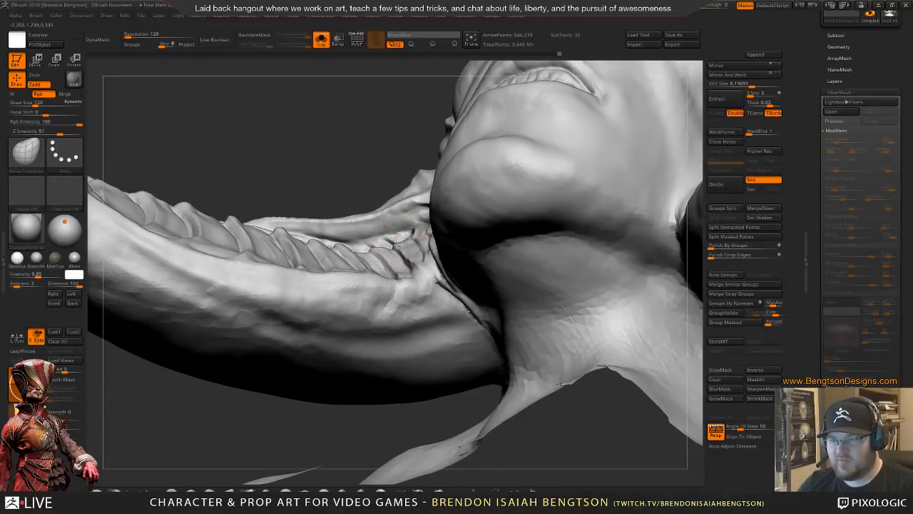
mouse_move(354, 226)
right_mouse_down()
mouse_move(342, 243)
mouse_move(351, 277)
mouse_move(353, 264)
mouse_move(361, 271)
right_mouse_up()
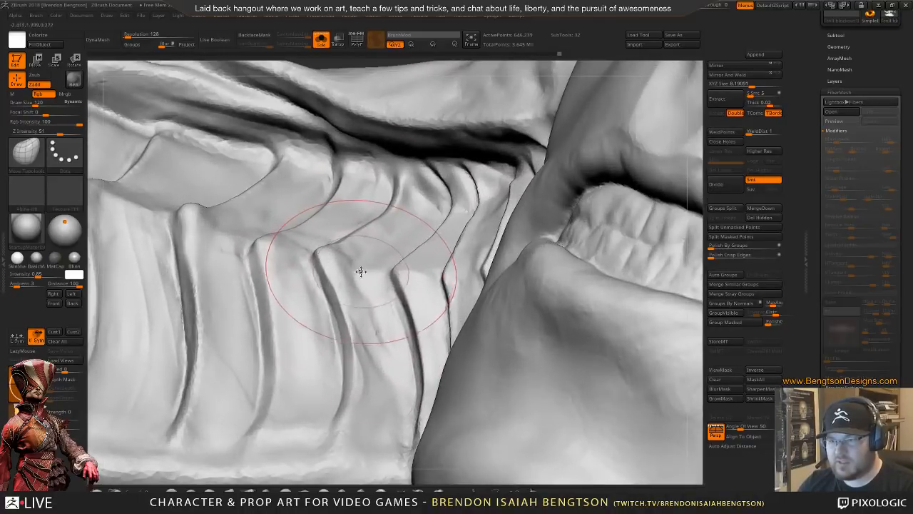
- Build up the skin between the wrinkles next to the mouth corner with the Standard brush at draw size 37
key("space")
left_click_drag(350, 277, 348, 277)
left_click(143, 490)
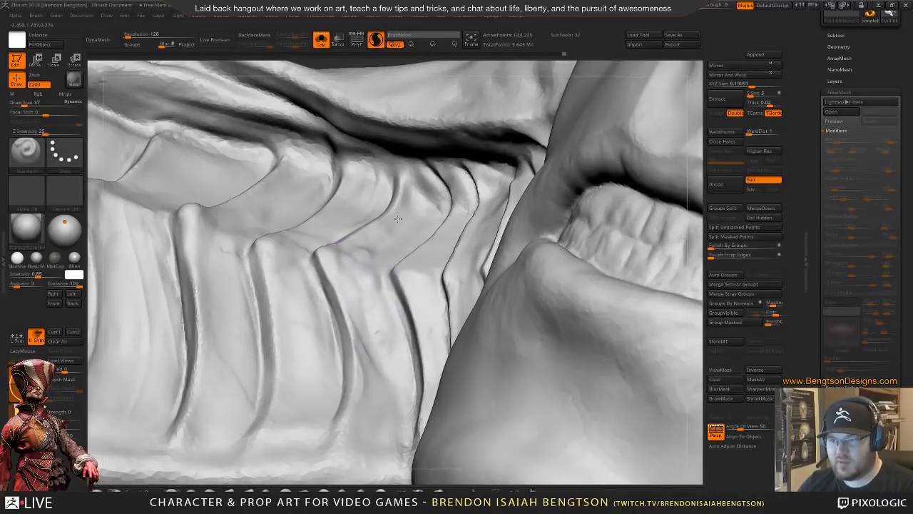
key("ctrl")
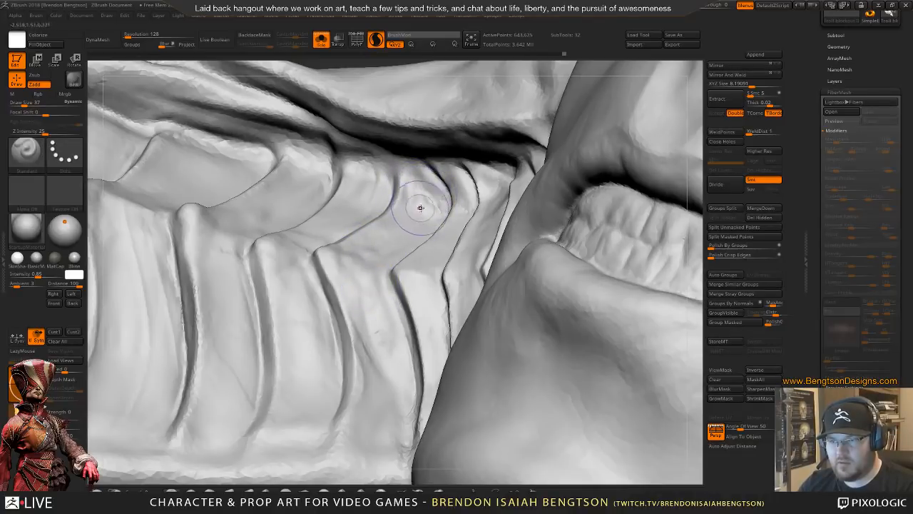
mouse_move(347, 227)
right_mouse_down()
mouse_move(392, 191)
mouse_move(383, 264)
mouse_move(374, 253)
right_mouse_up()
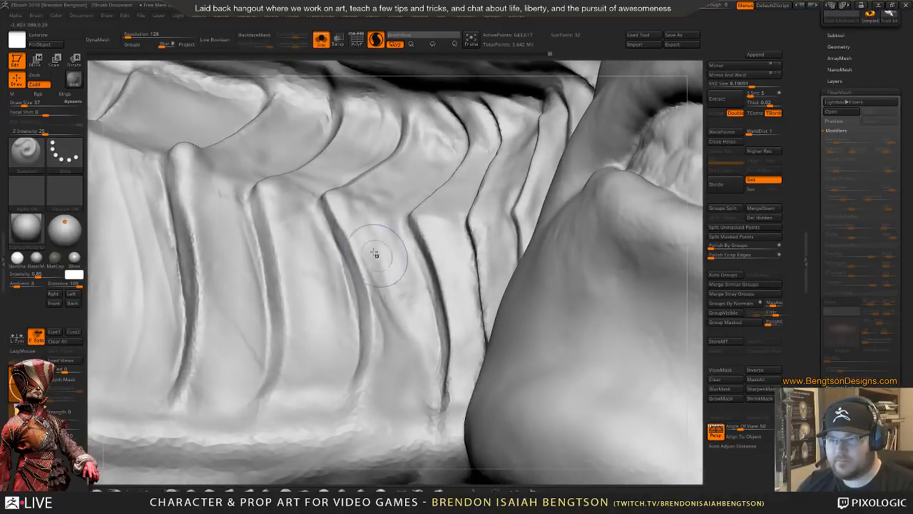
key("ctrl")
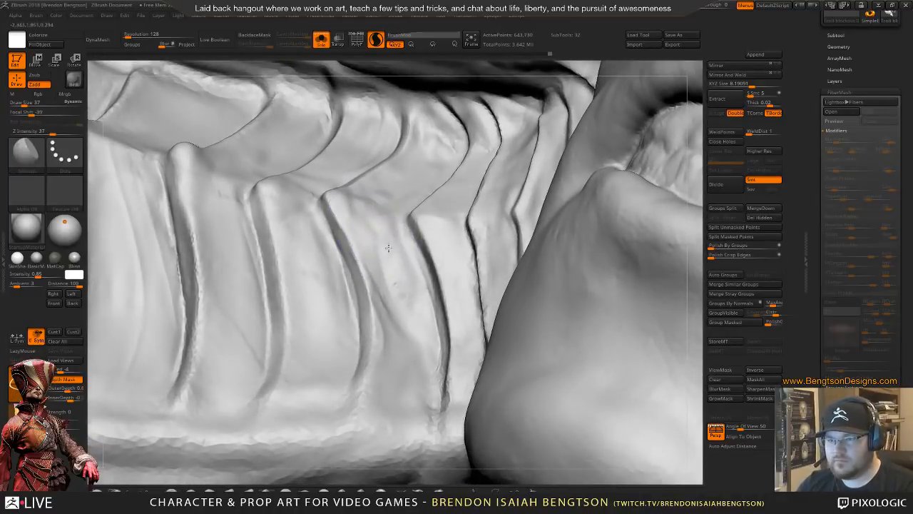
- Adjust the profile of the wrinkle edges near the jaw with Move Topological at draw size 80 and check the whole bust
mouse_move(387, 265)
right_mouse_down()
mouse_move(386, 224)
mouse_move(385, 267)
right_mouse_up()
key("b")
key("m")
key("t")
key("space")
left_click_drag(408, 298, 420, 298)
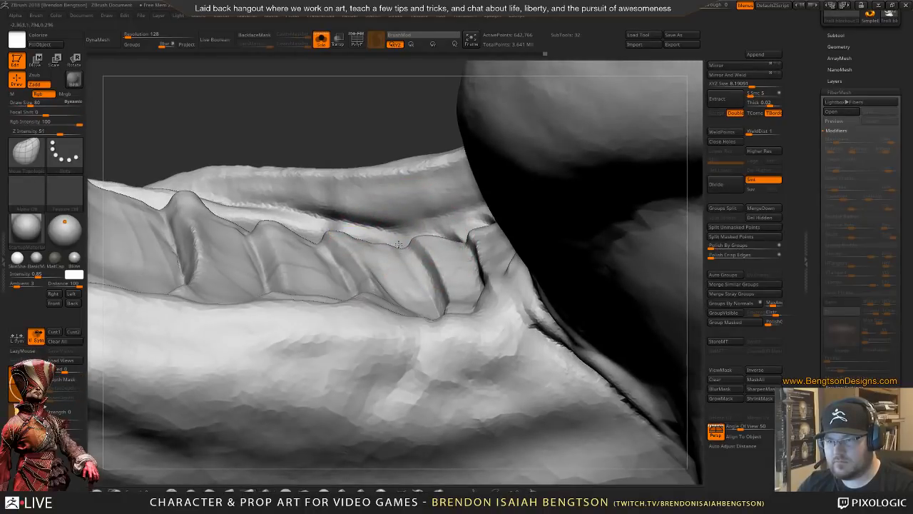
mouse_move(422, 240)
right_mouse_down()
mouse_move(459, 253)
mouse_move(412, 159)
mouse_move(418, 239)
mouse_move(520, 206)
mouse_move(480, 142)
right_mouse_up()
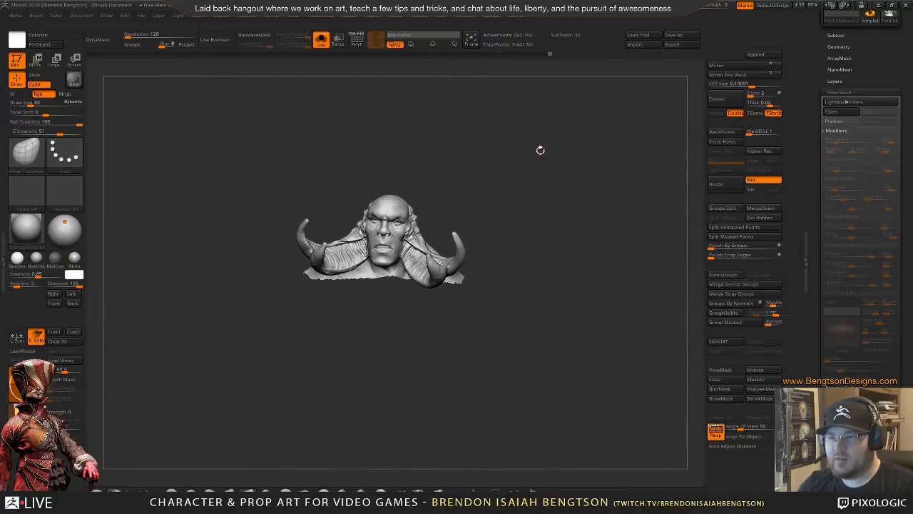
mouse_move(521, 232)
left_mouse_down()
mouse_move(505, 236)
mouse_move(529, 201)
left_mouse_up()
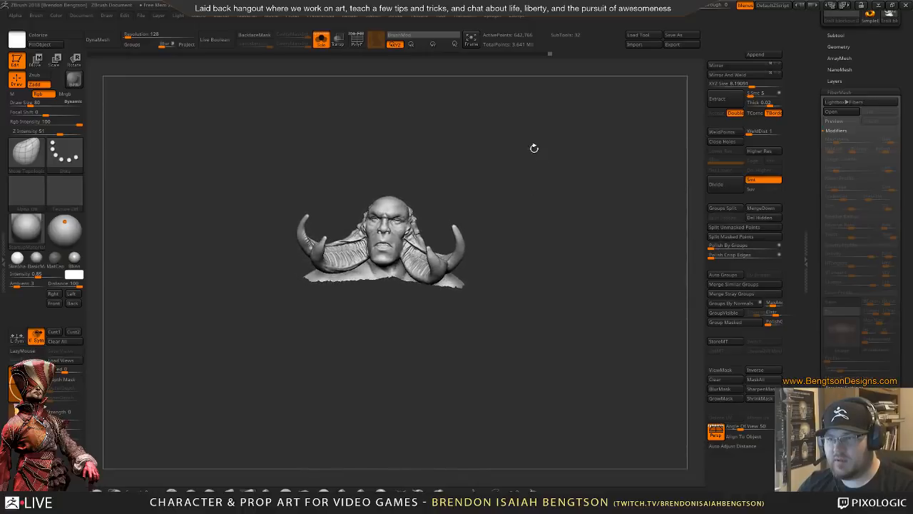
left_click_drag(534, 148, 545, 457, "alt")
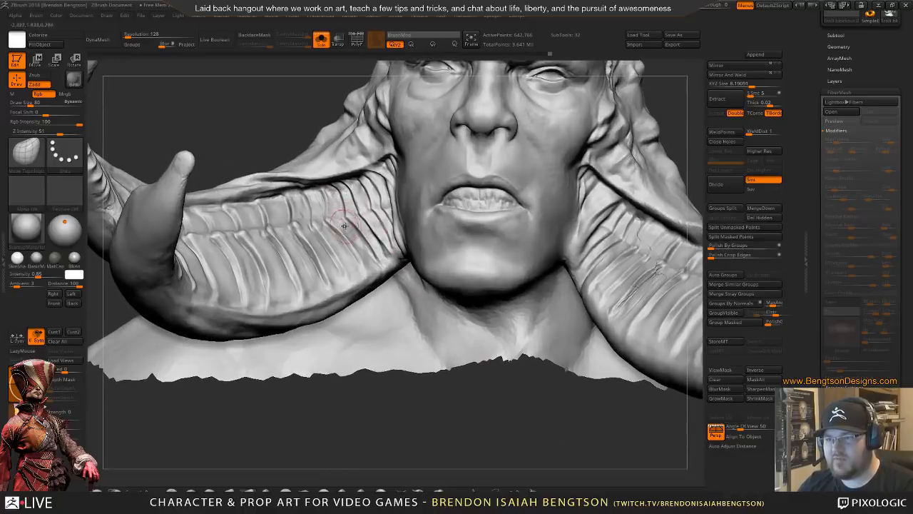
- Shift the creases beside the cheek to bend along the strip's middle fold, using Move Topological at draw size 55
mouse_move(344, 225)
right_mouse_down()
mouse_move(349, 264)
mouse_move(351, 242)
right_mouse_up()
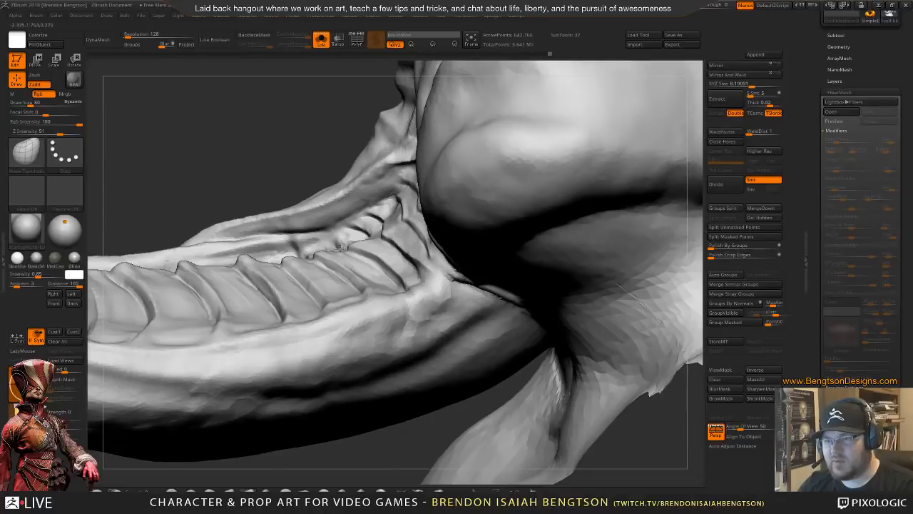
right_click_drag(357, 223, 365, 269)
key("space")
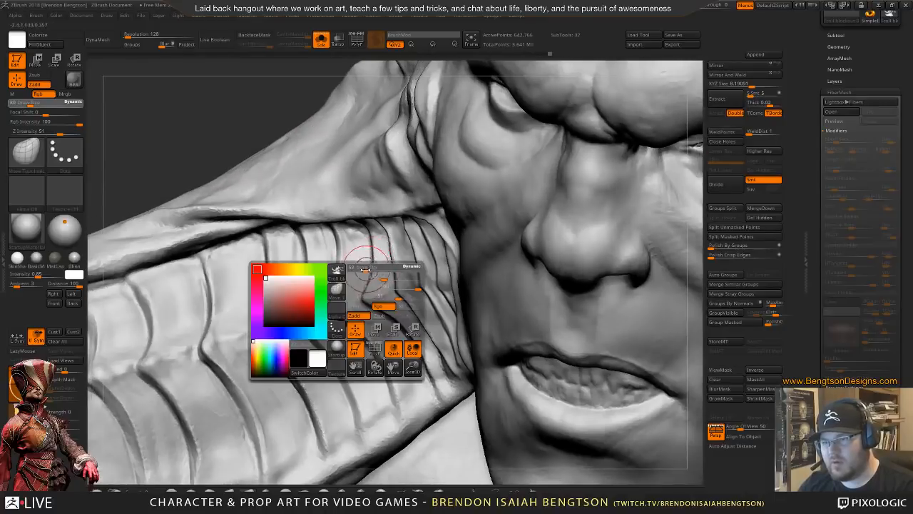
left_click_drag(364, 271, 370, 270)
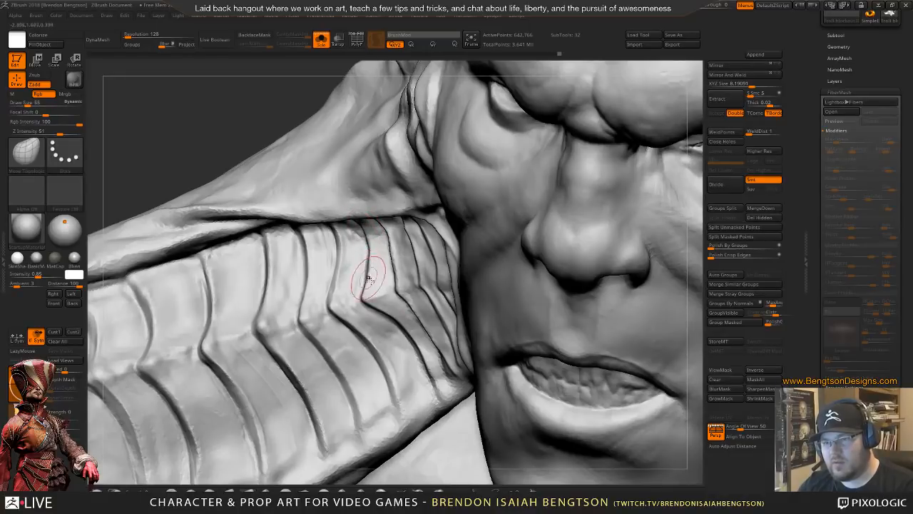
mouse_move(397, 322)
right_mouse_down()
mouse_move(391, 302)
mouse_move(398, 324)
right_mouse_up()
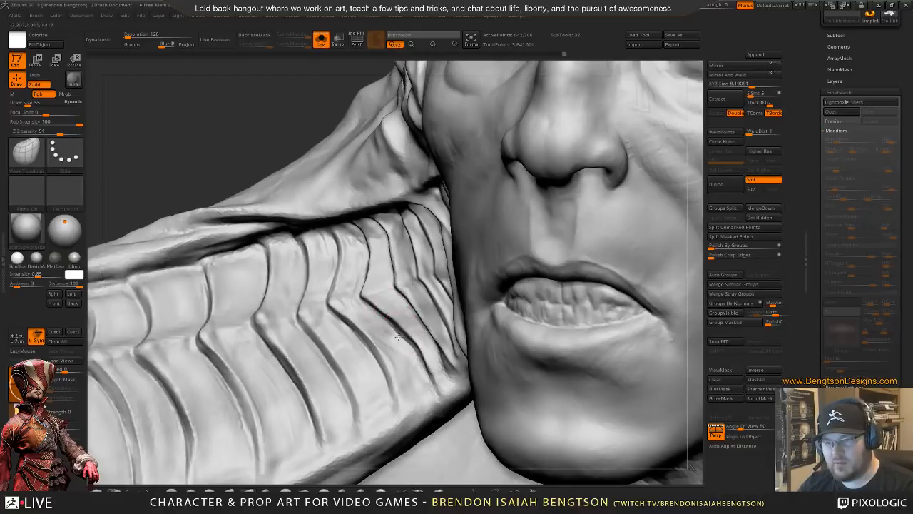
right_click_drag(385, 322, 405, 339)
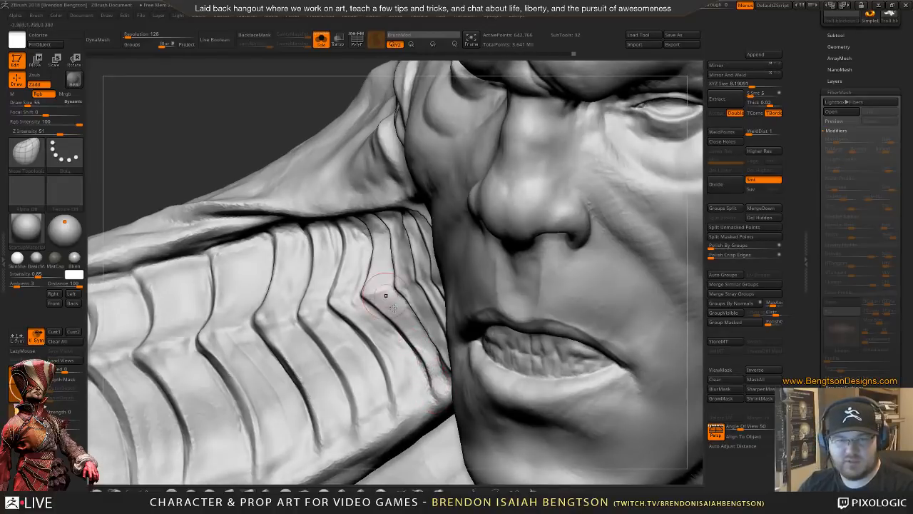
mouse_move(400, 336)
right_mouse_down()
mouse_move(379, 284)
mouse_move(418, 275)
mouse_move(408, 288)
mouse_move(385, 246)
right_mouse_up()
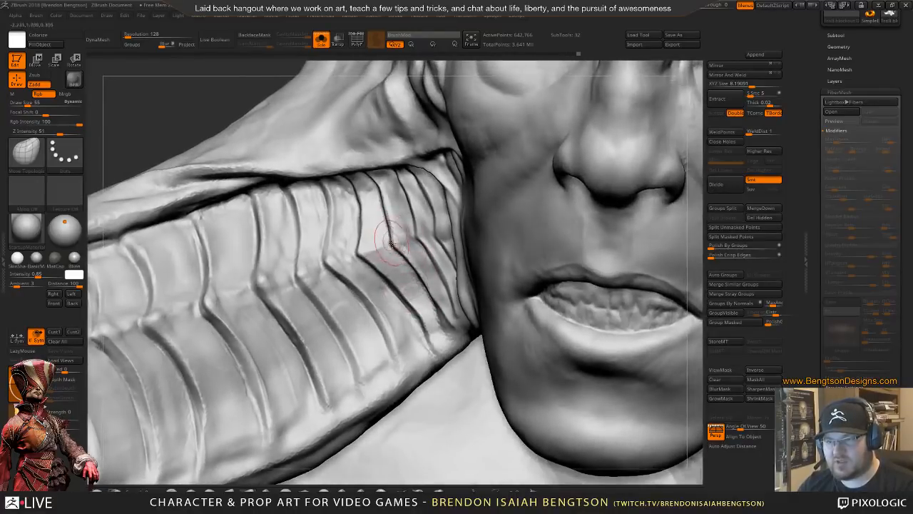
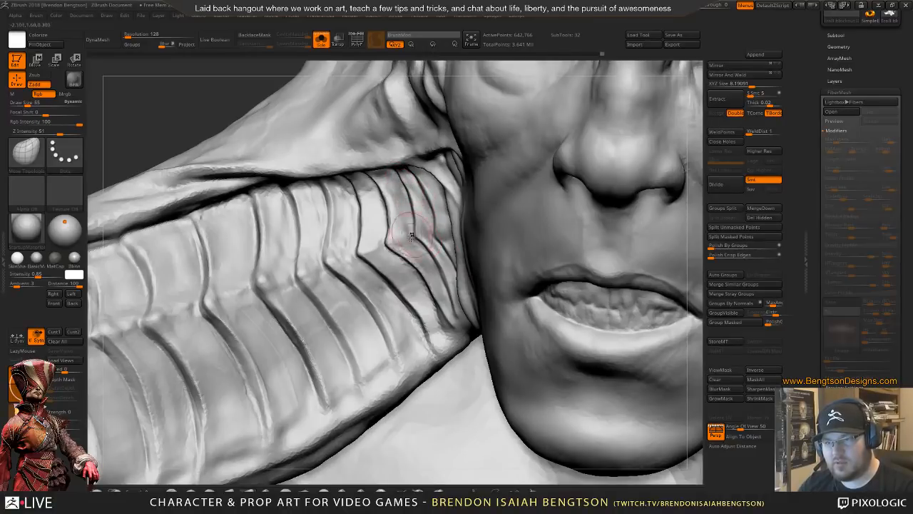
- Nudge the lower ends of the wrinkles under the jaw with Move Topological and check the webbing from the front
mouse_move(411, 236)
right_mouse_down("alt")
mouse_move(413, 205)
mouse_move(403, 278)
mouse_move(407, 263)
right_mouse_up("alt")
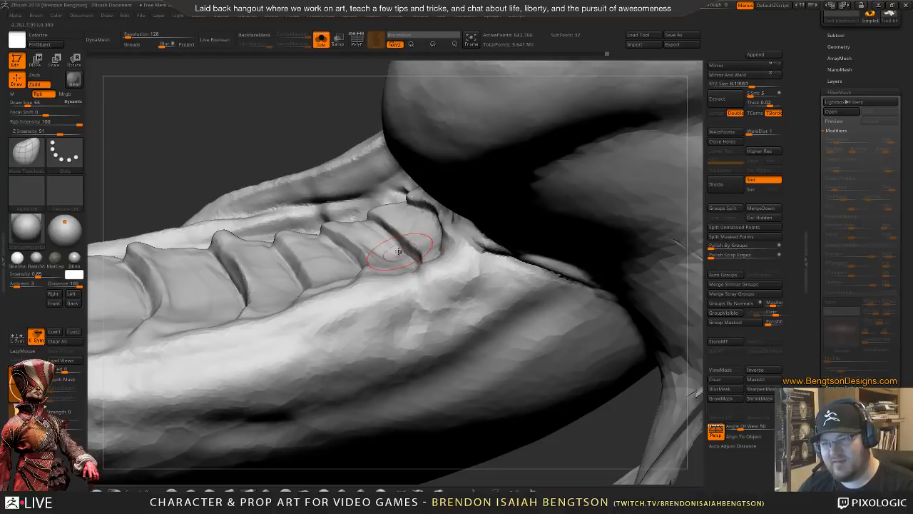
left_click_drag(397, 250, 395, 249)
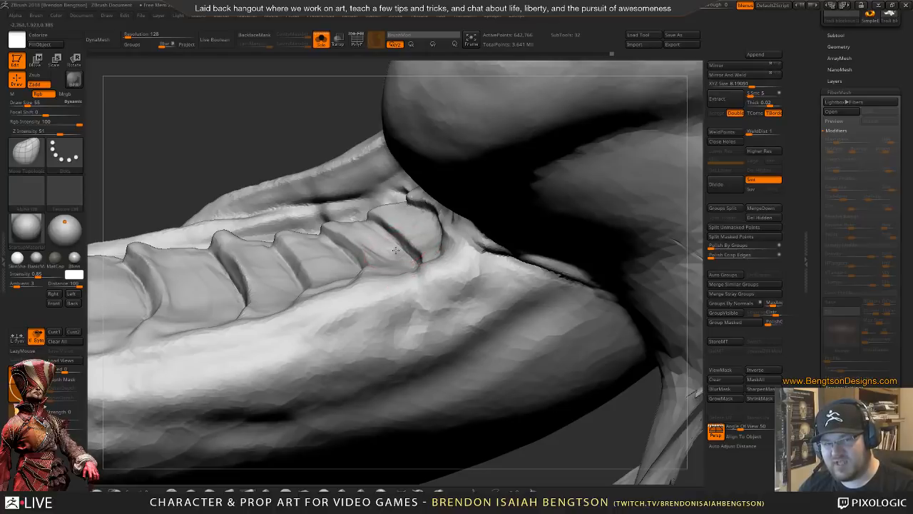
mouse_move(397, 246)
right_mouse_down()
mouse_move(410, 321)
mouse_move(414, 258)
mouse_move(399, 220)
mouse_move(405, 241)
right_mouse_up()
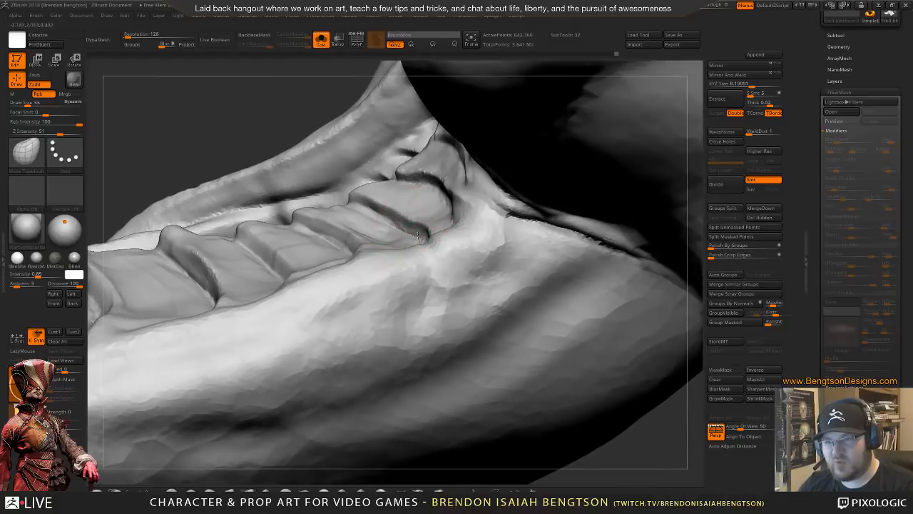
mouse_move(408, 205)
right_mouse_down()
mouse_move(416, 299)
mouse_move(447, 63)
right_mouse_up()
key("f")
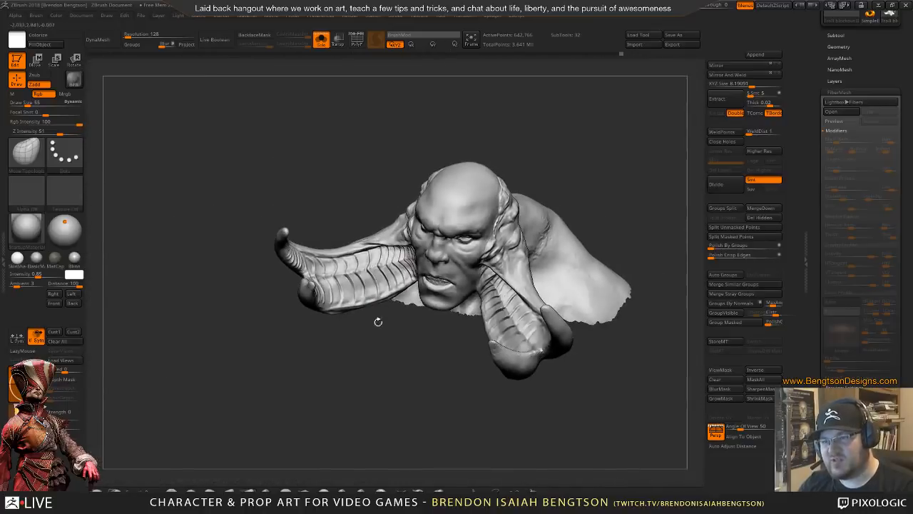
mouse_move(378, 320)
right_mouse_down()
mouse_move(383, 332)
mouse_move(368, 242)
right_mouse_up()
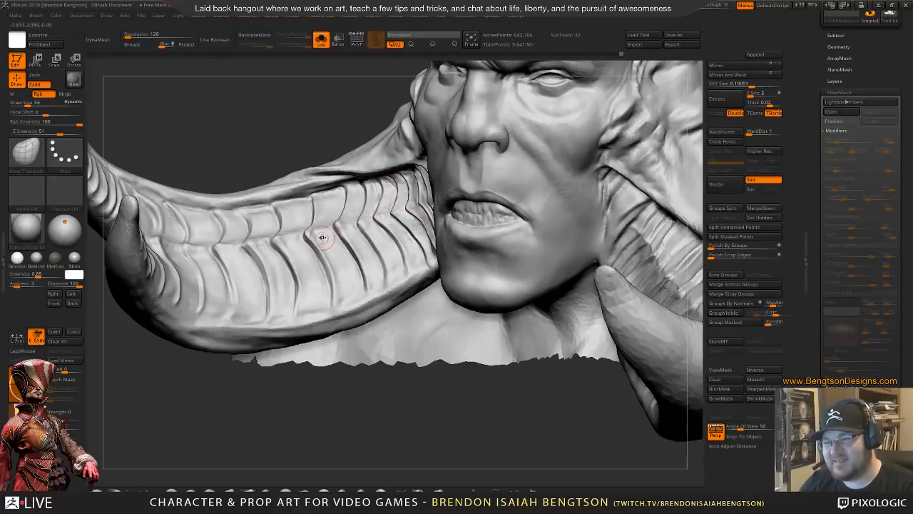
mouse_move(322, 237)
right_mouse_down()
mouse_move(315, 265)
mouse_move(397, 242)
mouse_move(418, 224)
right_mouse_up()
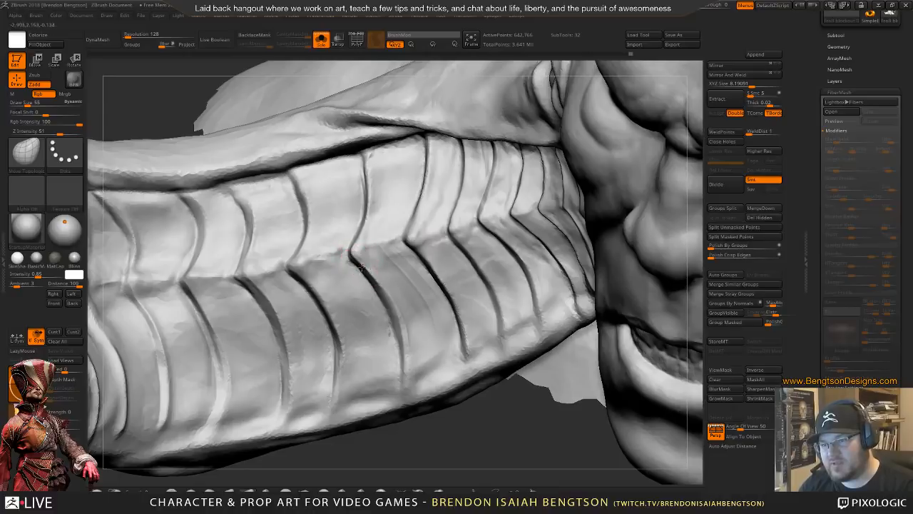
- Carve the upper crease of the webbing nearest the horns with the Dam Standard brush at draw size 55
mouse_move(264, 240)
right_mouse_down()
mouse_move(394, 254)
mouse_move(333, 281)
mouse_move(383, 245)
mouse_move(371, 264)
mouse_move(343, 243)
mouse_move(271, 164)
mouse_move(256, 130)
right_mouse_up()
key("b")
key("d")
key("s")
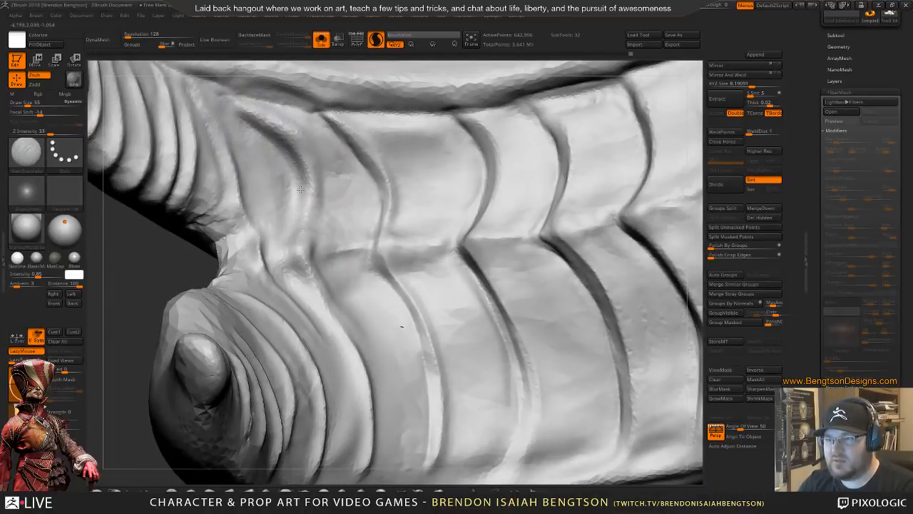
mouse_move(243, 106)
left_mouse_down()
mouse_move(284, 147)
mouse_move(307, 213)
left_mouse_up()
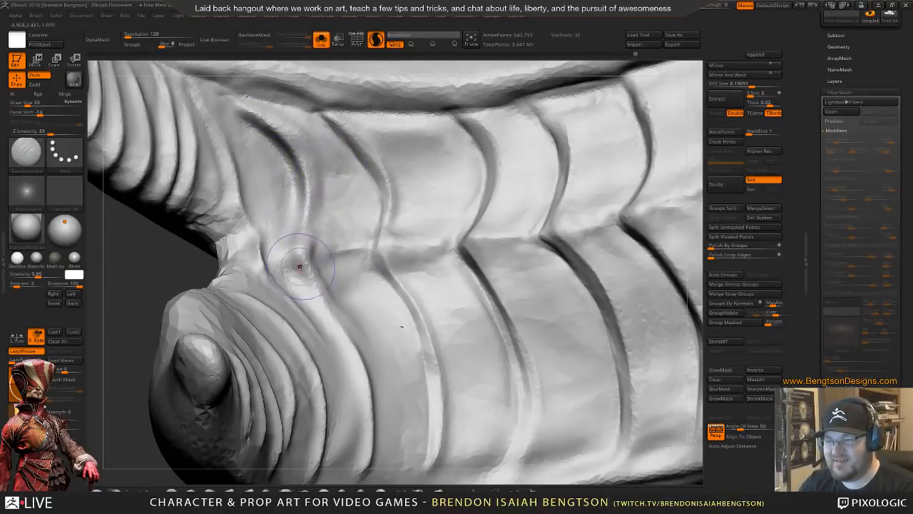
- Sharpen and smooth the creases crossing the middle fold near the horns with Dam Standard at draw size 23, and check the whole bust
key("space")
left_click_drag(302, 278, 288, 278)
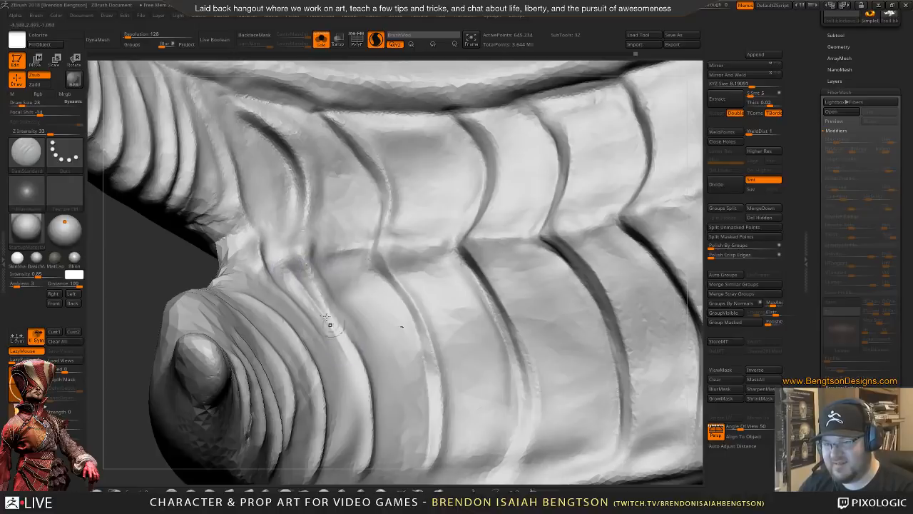
mouse_move(397, 334)
right_mouse_down("alt")
mouse_move(380, 289)
mouse_move(392, 268)
mouse_move(364, 266)
mouse_move(379, 278)
mouse_move(387, 266)
mouse_move(350, 259)
right_mouse_up("alt")
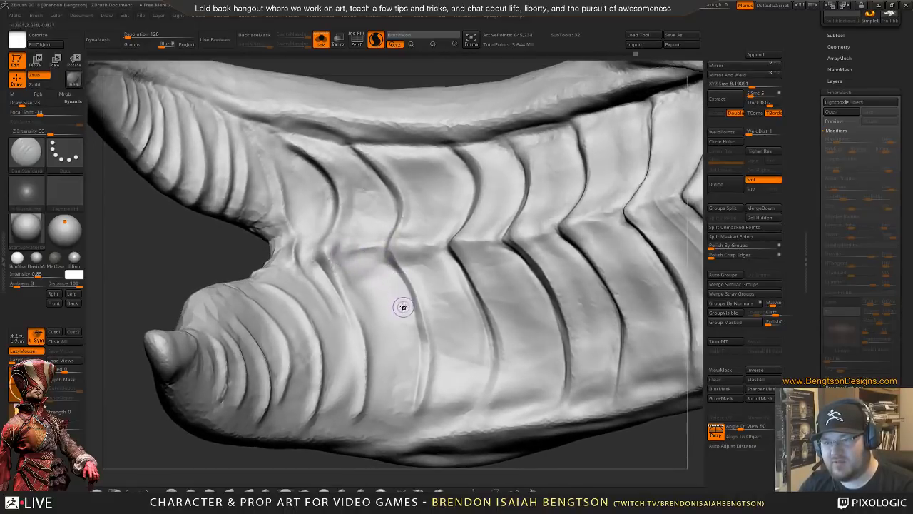
left_click_drag(403, 307, 405, 313, "shift")
right_click_drag(402, 321, 416, 147)
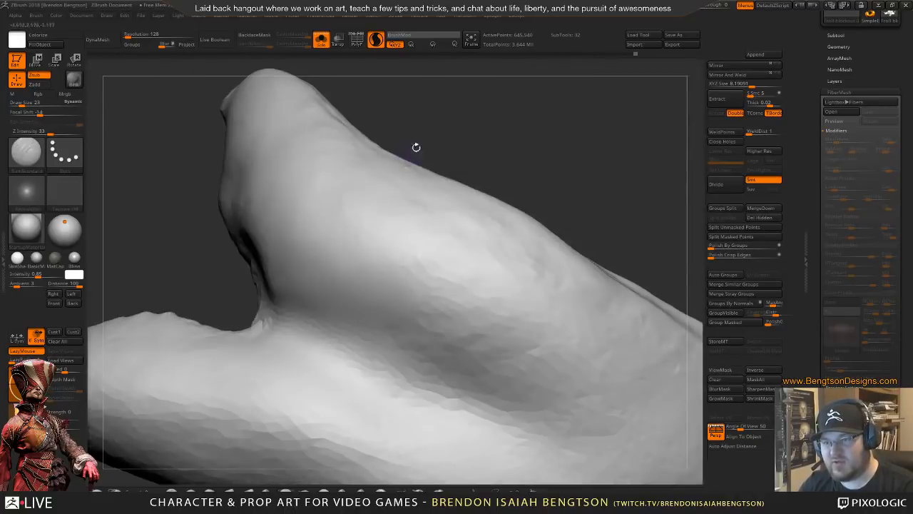
mouse_move(493, 145)
right_mouse_down()
mouse_move(476, 335)
mouse_move(450, 314)
right_mouse_up()
right_click_drag(248, 436, 381, 112, "ctrl")
mouse_move(432, 197)
right_mouse_down("alt")
mouse_move(339, 169)
mouse_move(359, 90)
mouse_move(371, 154)
mouse_move(435, 201)
mouse_move(453, 192)
mouse_move(400, 196)
mouse_move(457, 199)
mouse_move(438, 227)
mouse_move(438, 203)
right_mouse_up("alt")
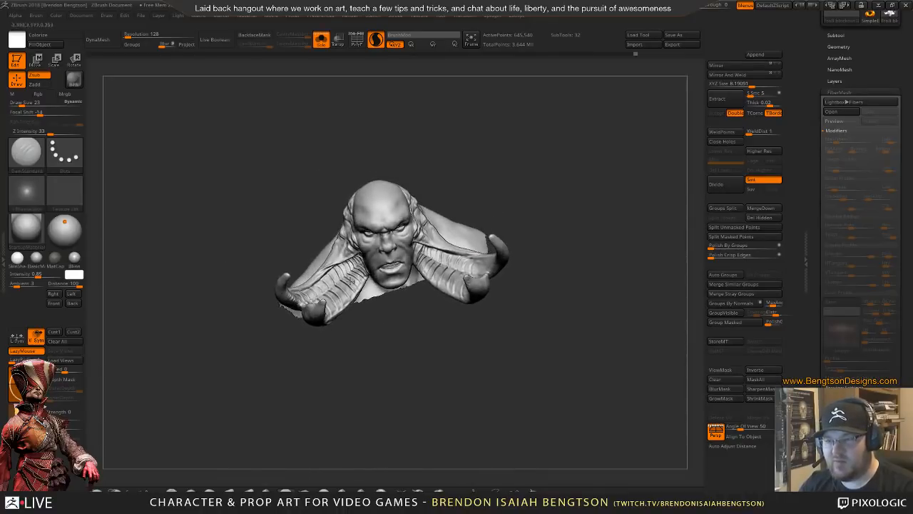
mouse_move(337, 291)
right_mouse_down()
mouse_move(363, 332)
mouse_move(373, 376)
mouse_move(387, 393)
mouse_move(415, 382)
mouse_move(381, 389)
mouse_move(398, 419)
mouse_move(358, 370)
right_mouse_up()
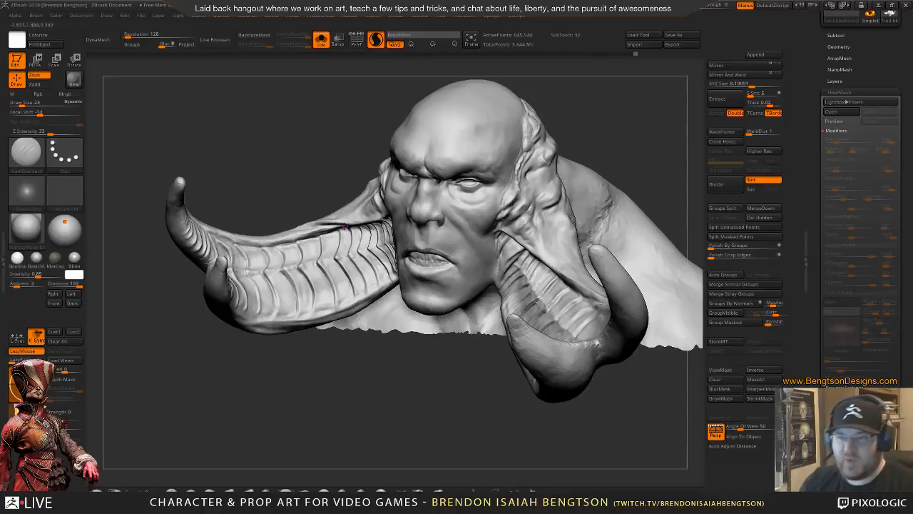
mouse_move(655, 137)
right_mouse_down()
mouse_move(575, 161)
mouse_move(581, 150)
mouse_move(577, 206)
mouse_move(546, 194)
right_mouse_up()
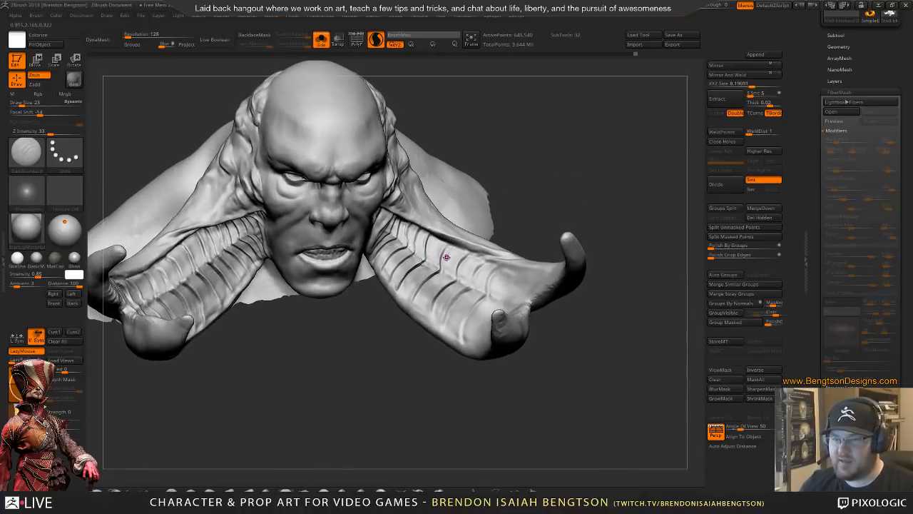
- Reshape the upper edge of the webbing between the side of the head and the horn with Move Topological at draw size 402
right_click_drag(456, 289, 331, 250)
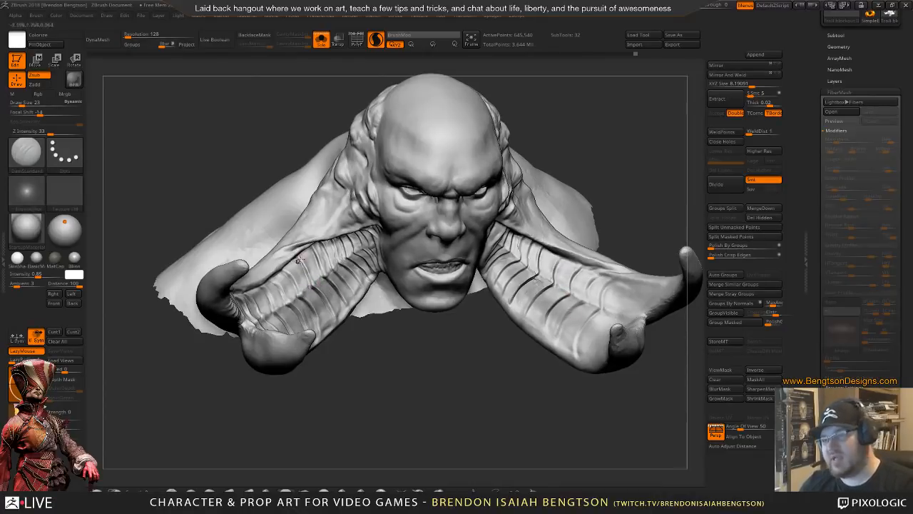
key("space")
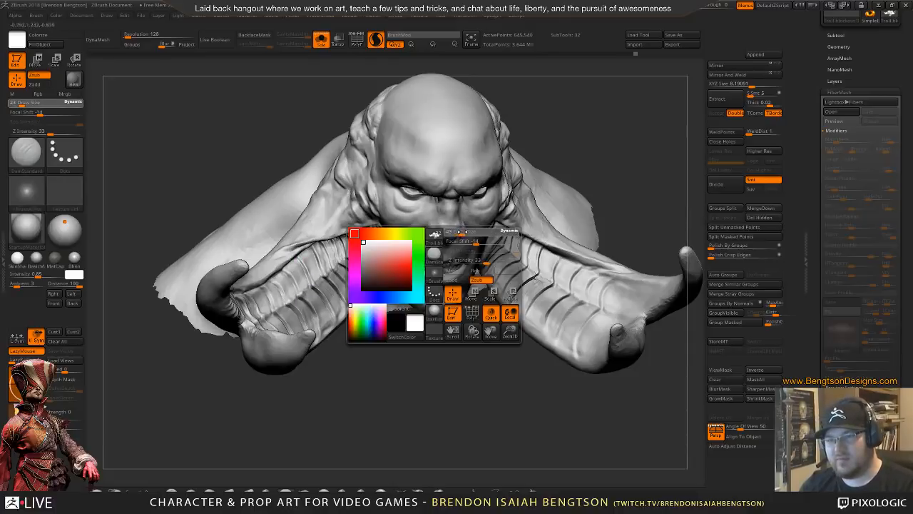
left_click_drag(469, 236, 484, 236)
mouse_move(578, 157)
right_mouse_down()
mouse_move(448, 149)
mouse_move(500, 181)
mouse_move(422, 247)
right_mouse_up()
key("space")
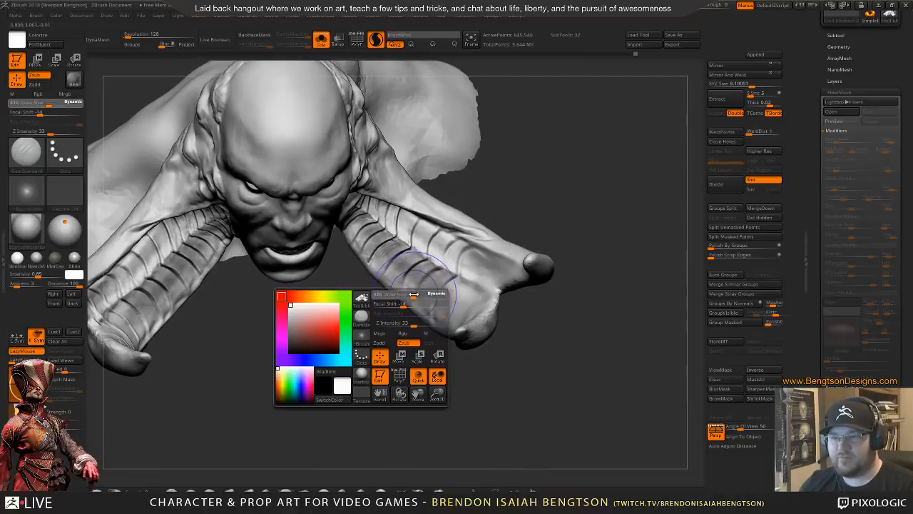
left_click_drag(418, 295, 426, 294)
right_click_drag(357, 316, 428, 221)
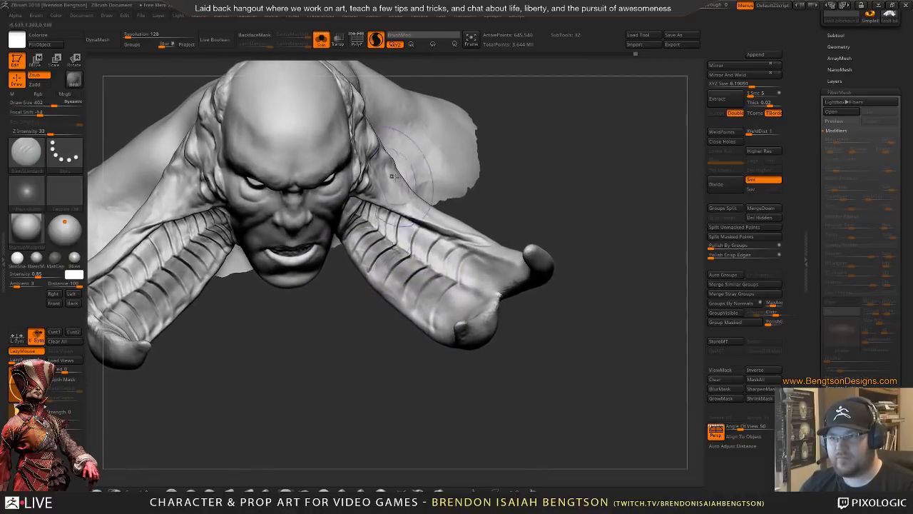
key("b")
key("m")
key("t")
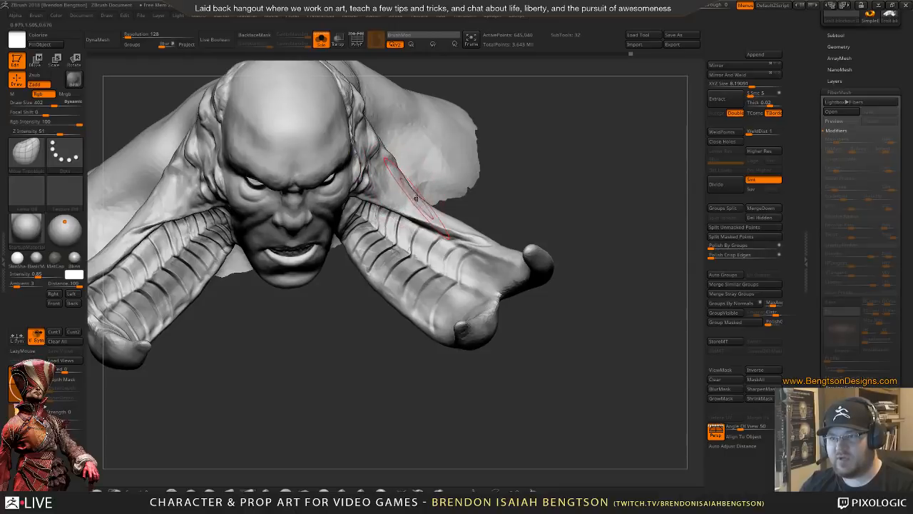
right_click_drag(529, 192, 499, 214, "ctrl")
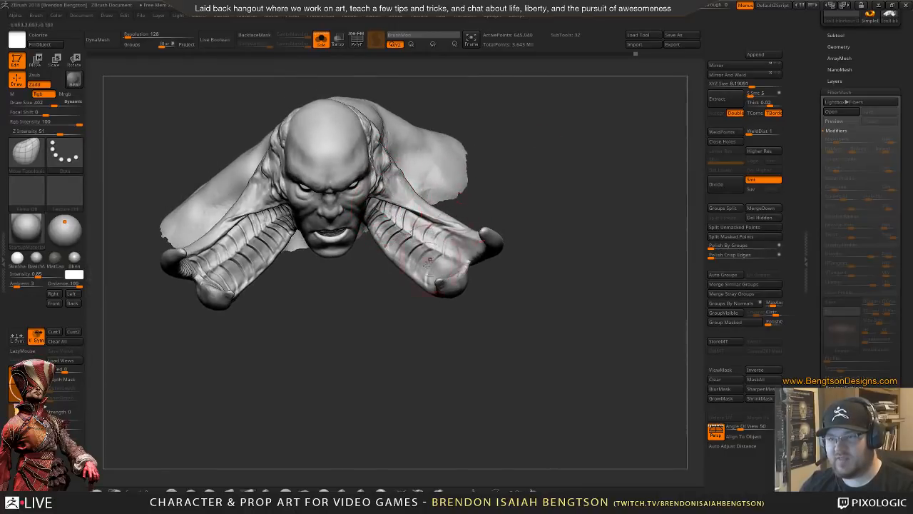
- Adjust the outer contour of the webbing from the head down to the upper horn, working from the front and three-quarter views
mouse_move(419, 350)
left_mouse_down()
mouse_move(422, 333)
mouse_move(407, 310)
left_mouse_up()
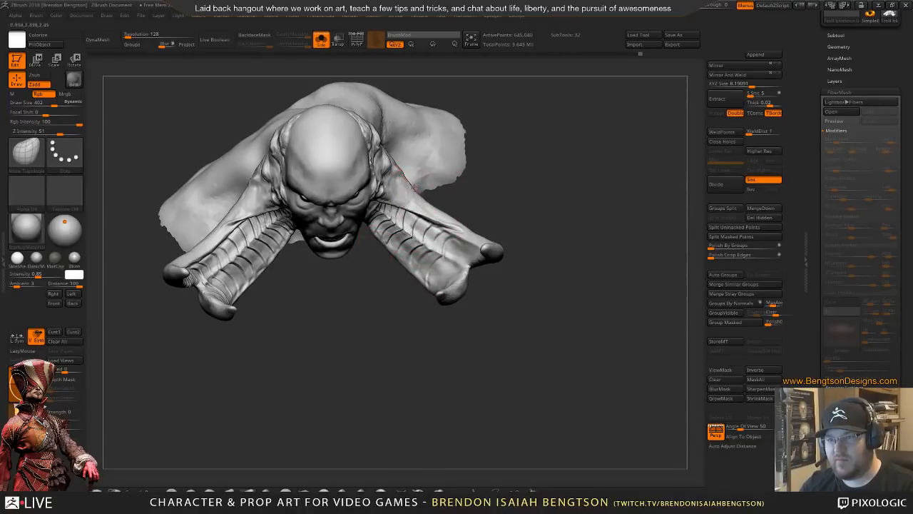
left_click_drag(485, 209, 425, 175)
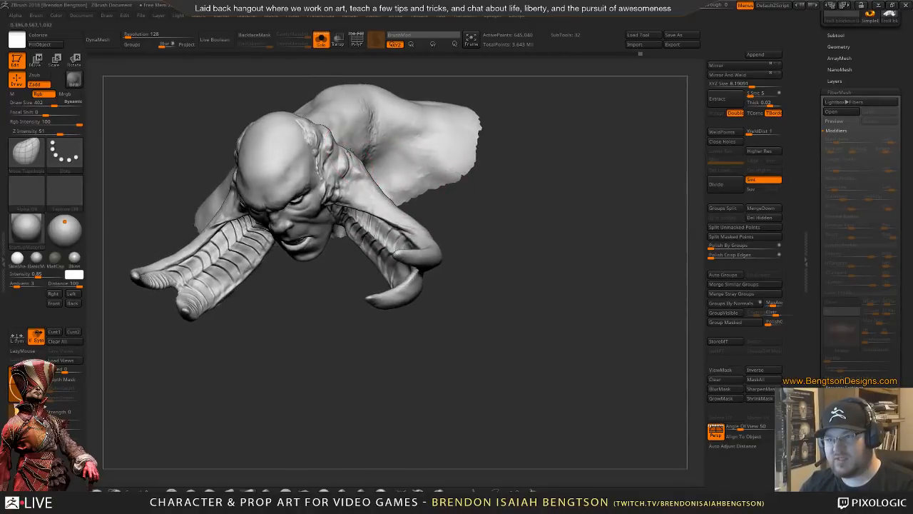
mouse_move(350, 151)
left_mouse_down()
mouse_move(334, 143)
mouse_move(390, 193)
left_mouse_up()
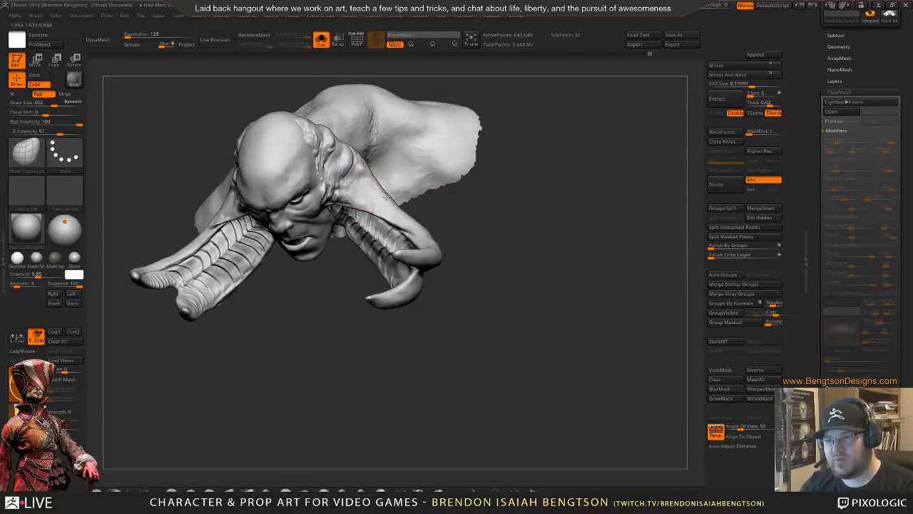
left_click_drag(391, 191, 434, 234)
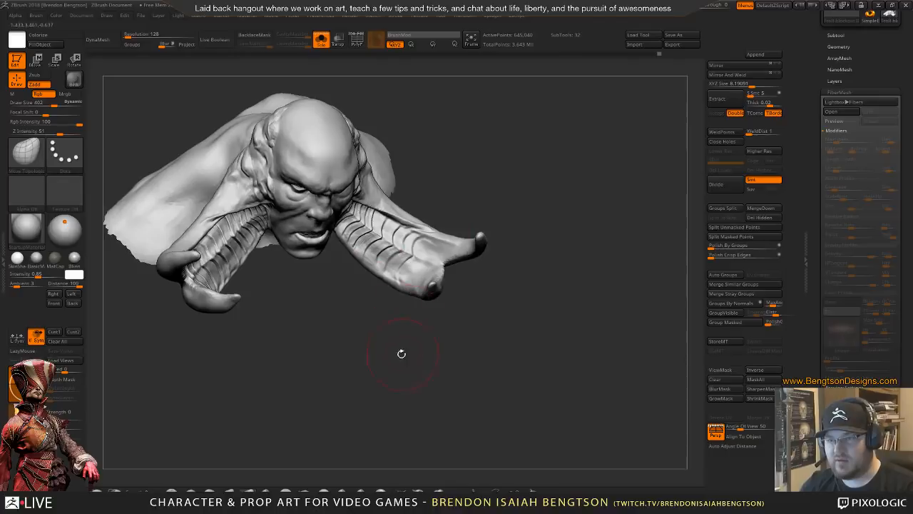
- Reshape the undersides of the lower horns and their webbing with Move Topological, judging the curve from below, above and the side
mouse_move(401, 354)
left_mouse_down()
mouse_move(365, 282)
mouse_move(376, 265)
mouse_move(398, 319)
left_mouse_up()
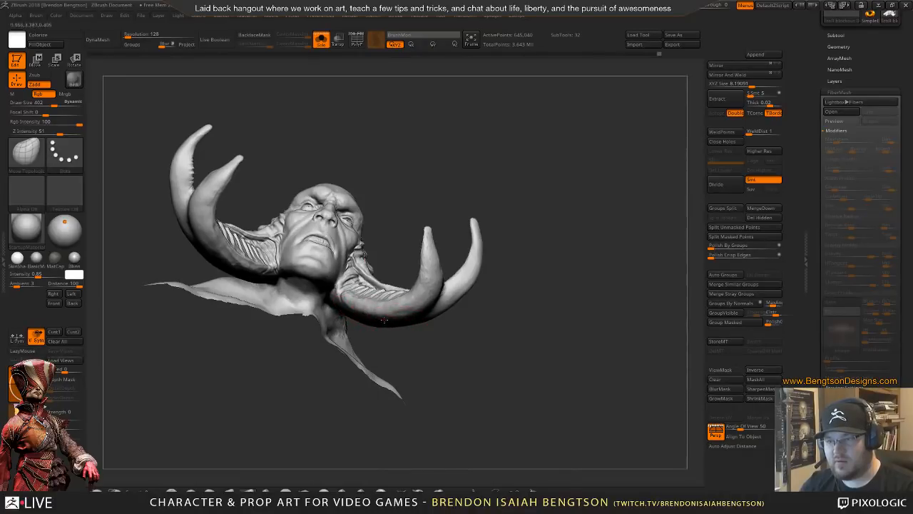
mouse_move(384, 320)
left_mouse_down()
mouse_move(495, 206)
mouse_move(361, 405)
left_mouse_up()
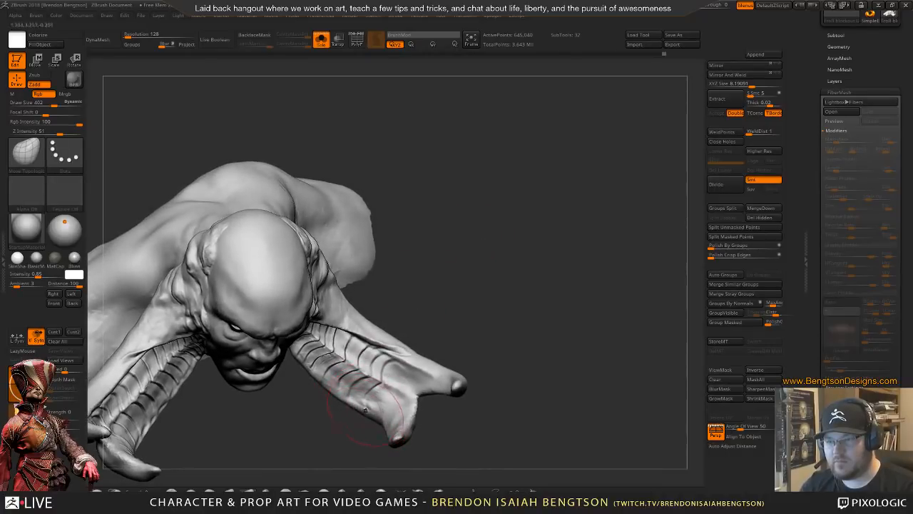
mouse_move(362, 452)
left_mouse_down()
mouse_move(343, 343)
mouse_move(368, 335)
mouse_move(378, 344)
left_mouse_up()
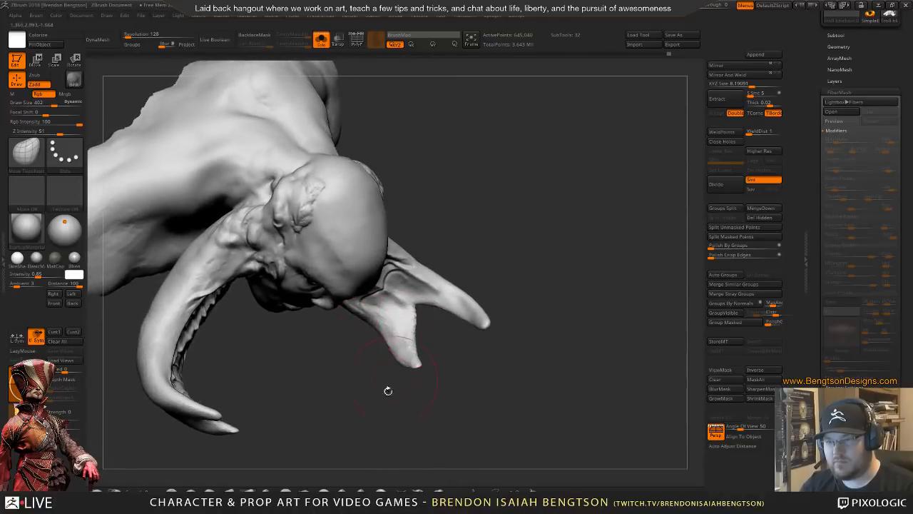
mouse_move(387, 389)
left_mouse_down()
mouse_move(360, 360)
mouse_move(343, 388)
mouse_move(331, 309)
mouse_move(423, 376)
mouse_move(606, 271)
mouse_move(664, 363)
mouse_move(371, 349)
mouse_move(328, 363)
mouse_move(330, 371)
left_mouse_up()
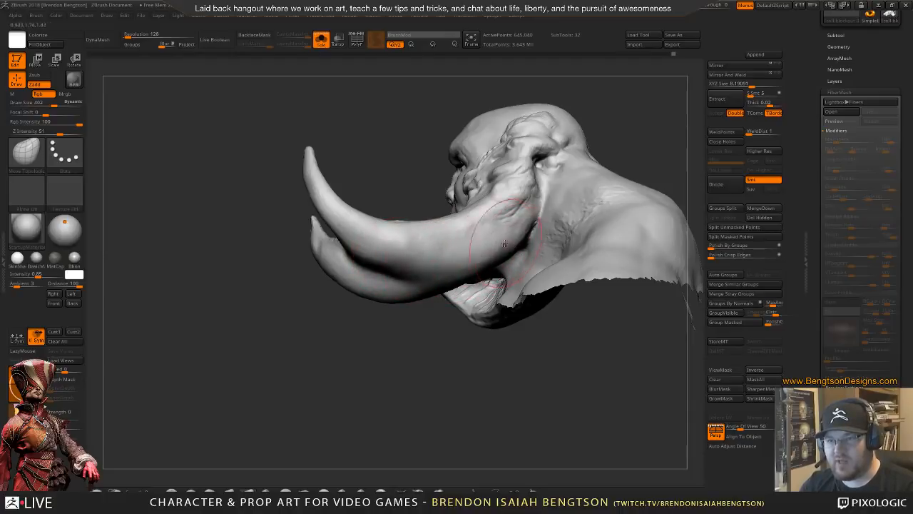
left_click_drag(423, 331, 438, 285)
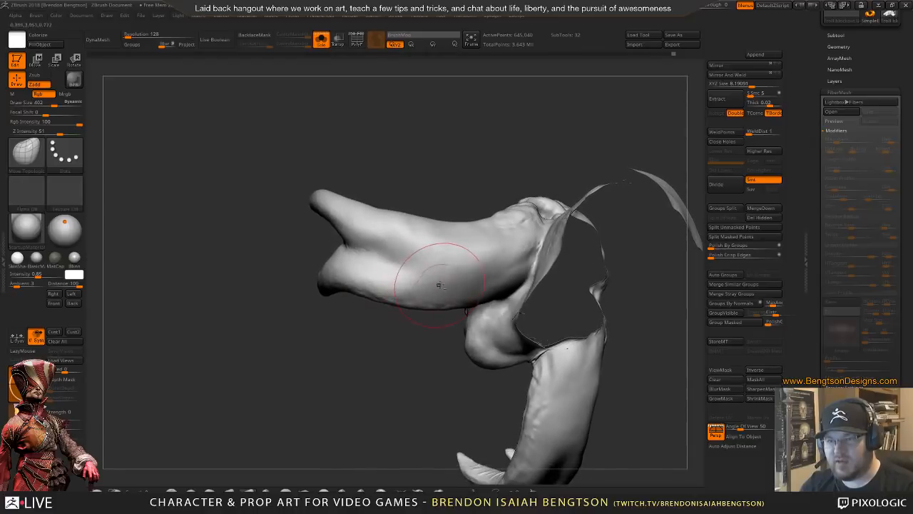
- Refine the side silhouette of the horns where they sweep forward from the neck, comparing side and three-quarter views
left_click_drag(455, 170, 407, 266)
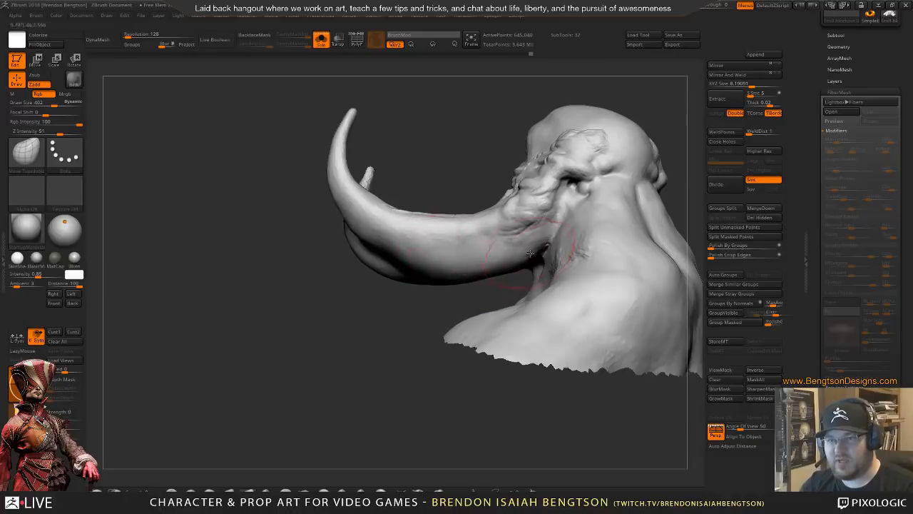
mouse_move(550, 253)
left_mouse_down()
mouse_move(518, 209)
mouse_move(599, 160)
mouse_move(605, 177)
mouse_move(587, 107)
mouse_move(509, 181)
mouse_move(447, 292)
left_mouse_up()
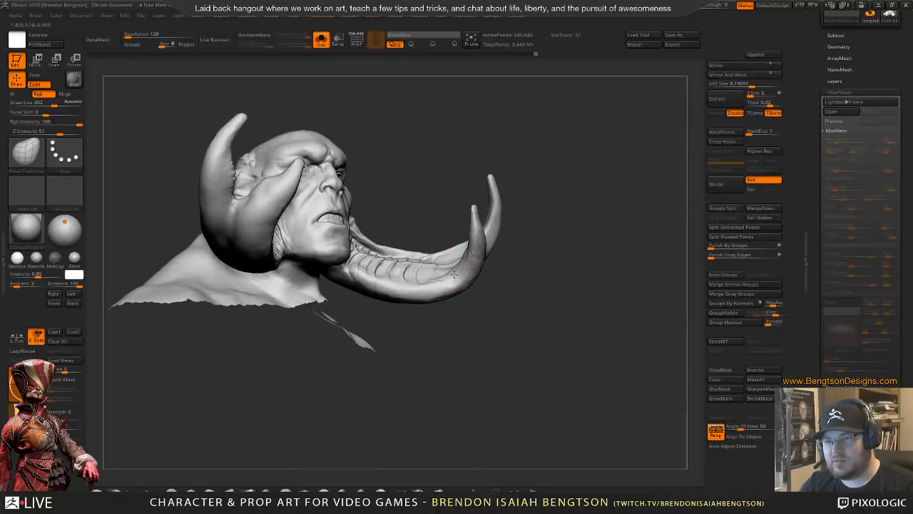
mouse_move(403, 320)
left_mouse_down()
mouse_move(418, 332)
mouse_move(373, 390)
mouse_move(368, 355)
mouse_move(505, 248)
left_mouse_up()
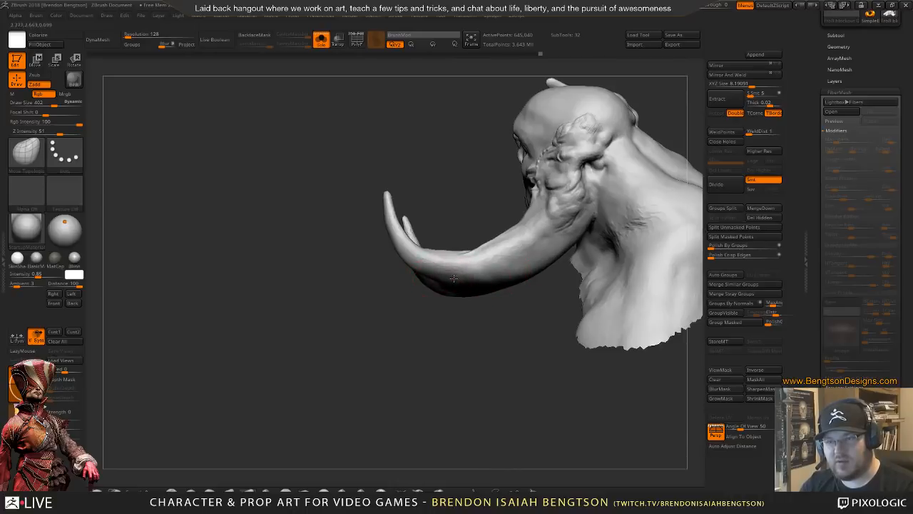
mouse_move(432, 349)
left_mouse_down()
mouse_move(430, 262)
mouse_move(443, 325)
left_mouse_up()
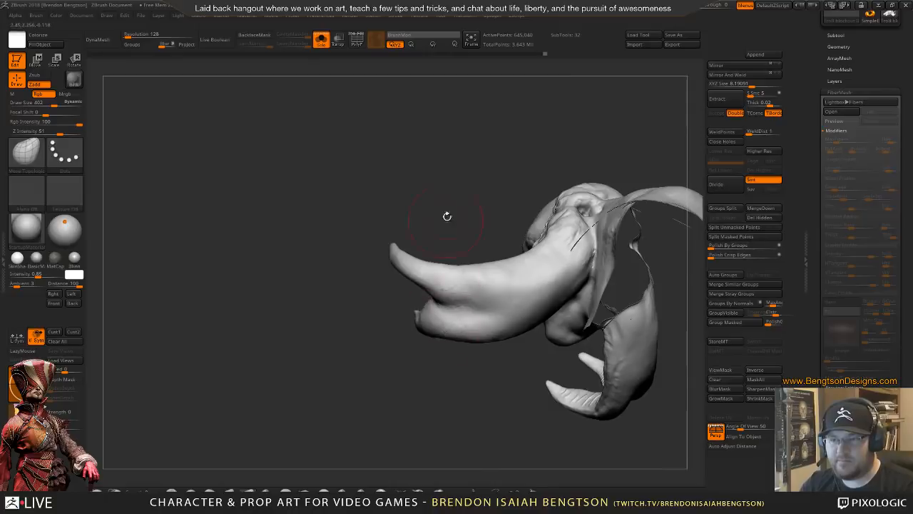
mouse_move(446, 215)
left_mouse_down()
mouse_move(574, 179)
mouse_move(550, 209)
mouse_move(518, 120)
left_mouse_up()
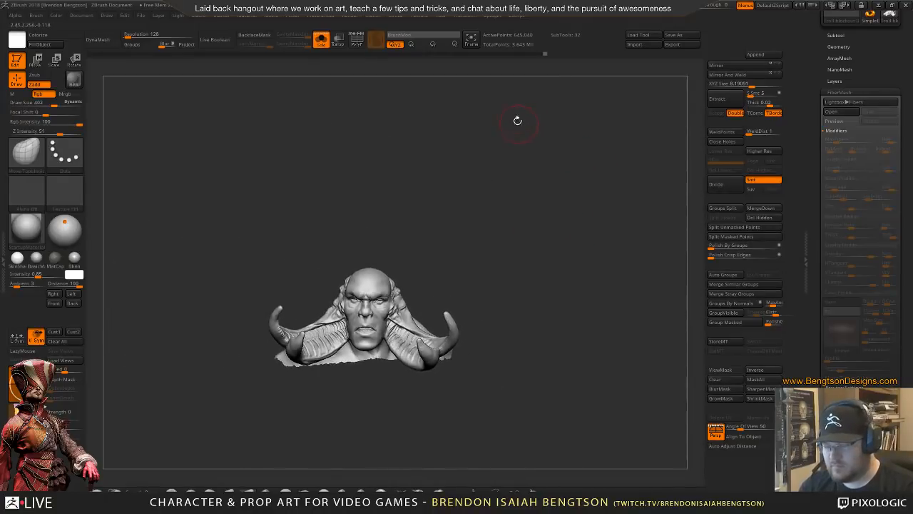
- Turn off Solo mode and check the horned head together with the body, beard and carried stone
key("shift+s")
left_click_drag(591, 167, 598, 64, "alt")
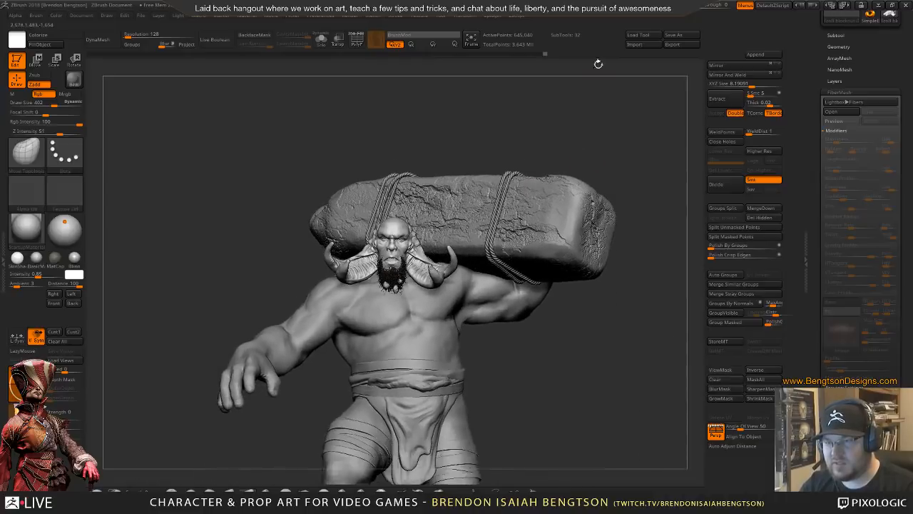
mouse_move(540, 320)
left_mouse_down()
mouse_move(514, 328)
mouse_move(552, 340)
mouse_move(531, 330)
mouse_move(540, 319)
mouse_move(576, 328)
mouse_move(418, 230)
mouse_move(550, 306)
mouse_move(548, 286)
mouse_move(553, 294)
mouse_move(571, 285)
mouse_move(548, 343)
mouse_move(550, 308)
left_mouse_up()
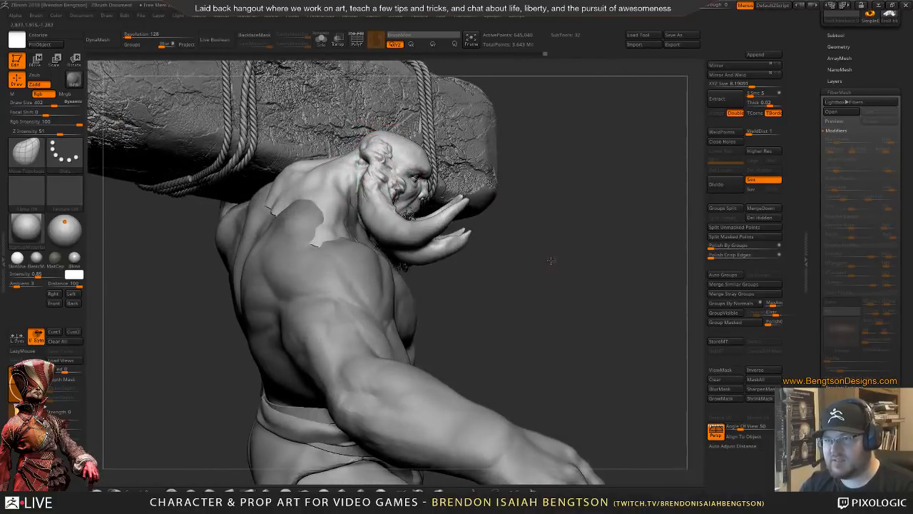
mouse_move(550, 260)
left_mouse_down()
mouse_move(523, 326)
mouse_move(526, 399)
left_mouse_up()
right_click_drag(389, 242, 466, 321, "alt")
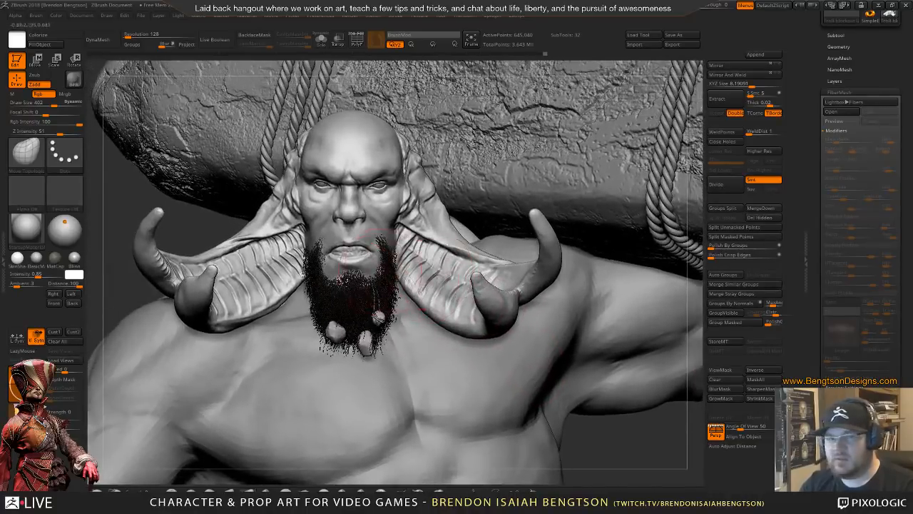
- Shift the middle fold of the webbing near the horn tips with Move Topological at draw size 251
mouse_move(332, 269)
right_mouse_down()
mouse_move(311, 270)
mouse_move(360, 239)
mouse_move(379, 305)
mouse_move(389, 282)
mouse_move(439, 267)
mouse_move(428, 245)
mouse_move(526, 266)
right_mouse_up()
key("space")
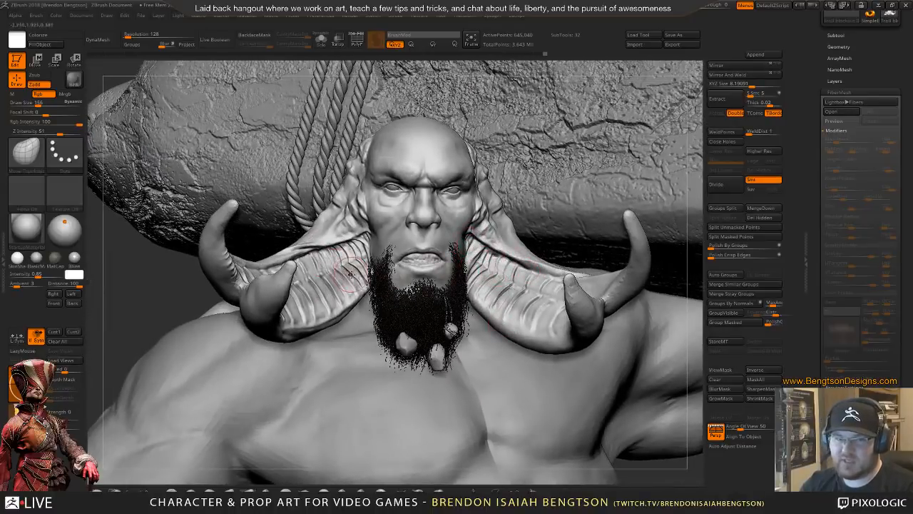
right_click_drag(356, 272, 347, 281)
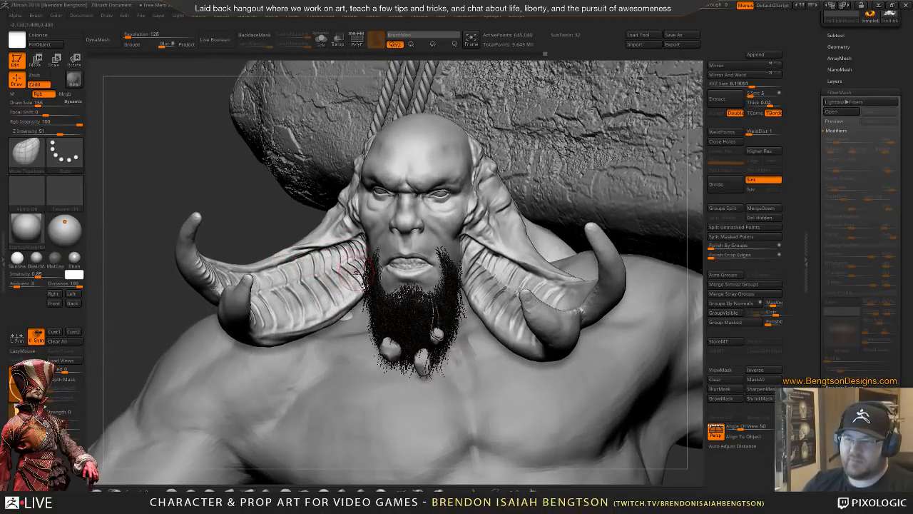
mouse_move(335, 271)
right_mouse_down()
mouse_move(322, 279)
mouse_move(325, 299)
mouse_move(318, 214)
mouse_move(323, 312)
mouse_move(493, 288)
right_mouse_up()
key("space")
left_click_drag(373, 270, 384, 270)
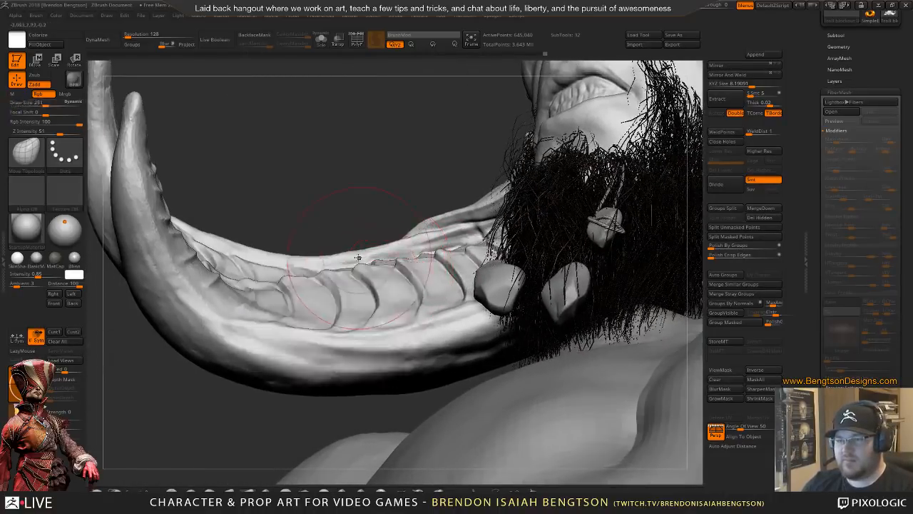
right_click_drag(256, 275, 243, 276)
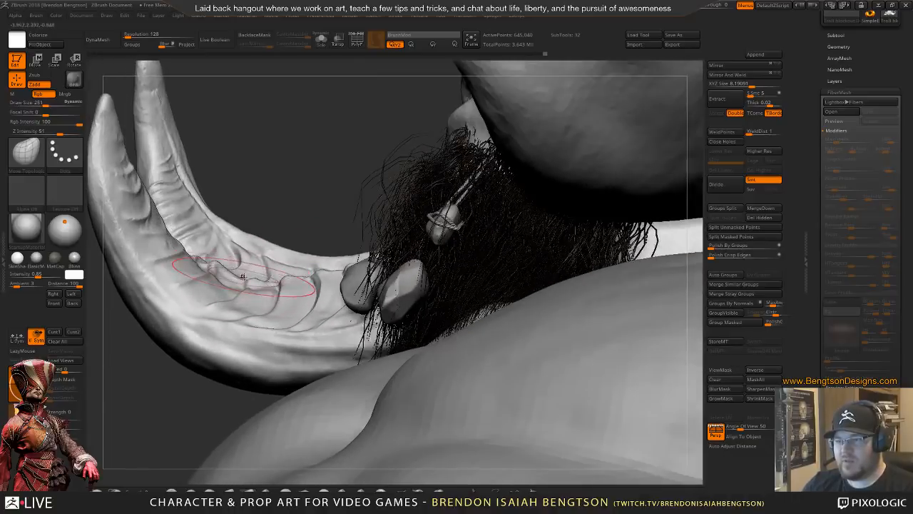
mouse_move(243, 277)
left_mouse_down()
mouse_move(235, 266)
mouse_move(245, 274)
left_mouse_up()
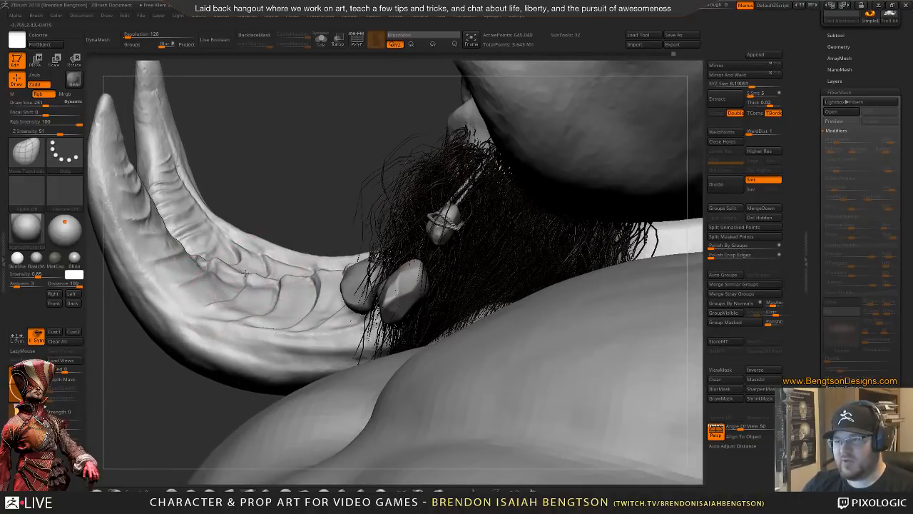
- Set the draw size to 115 and inspect the webbing from the front and the horn base beside the neck
right_click_drag(302, 213, 391, 214)
right_click(392, 207)
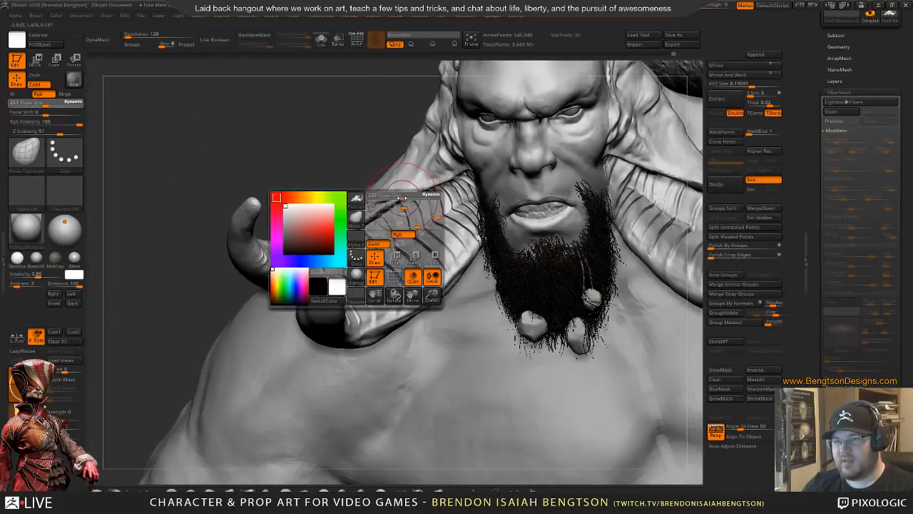
left_click_drag(395, 199, 385, 199)
right_click_drag(332, 179, 335, 136, "ctrl")
right_click_drag(297, 187, 246, 225, "alt")
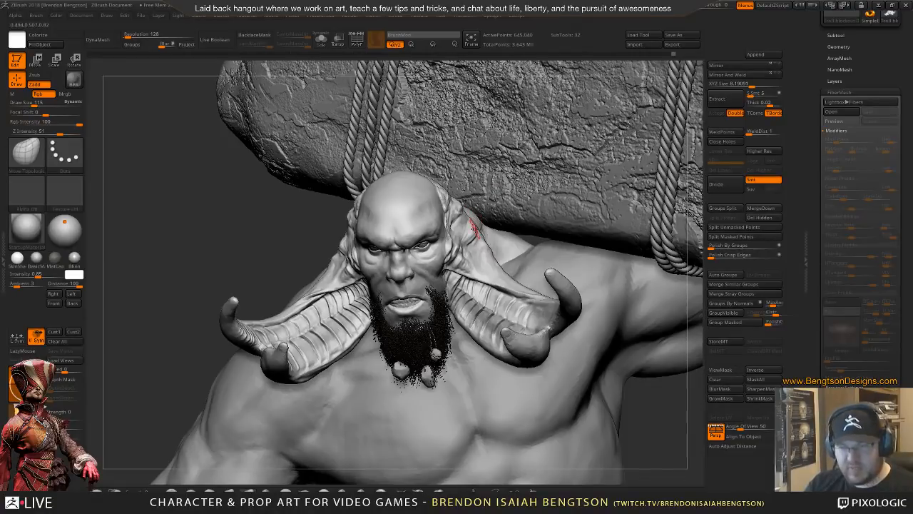
mouse_move(439, 255)
right_mouse_down()
mouse_move(503, 263)
mouse_move(529, 363)
right_mouse_up()
right_click_drag(385, 199, 592, 330, "alt")
mouse_move(341, 262)
right_mouse_down()
mouse_move(318, 244)
mouse_move(468, 236)
mouse_move(431, 306)
mouse_move(415, 289)
mouse_move(428, 298)
mouse_move(365, 275)
right_mouse_up()
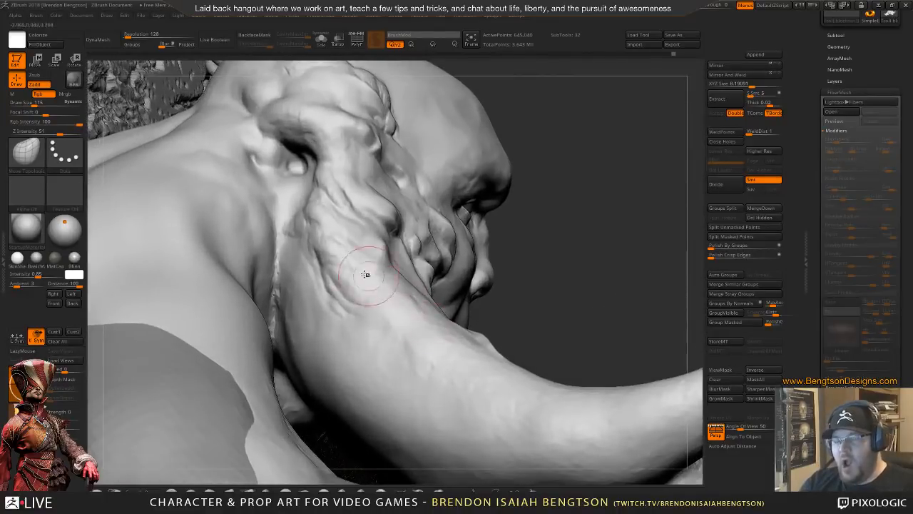
right_click_drag(386, 341, 364, 275)
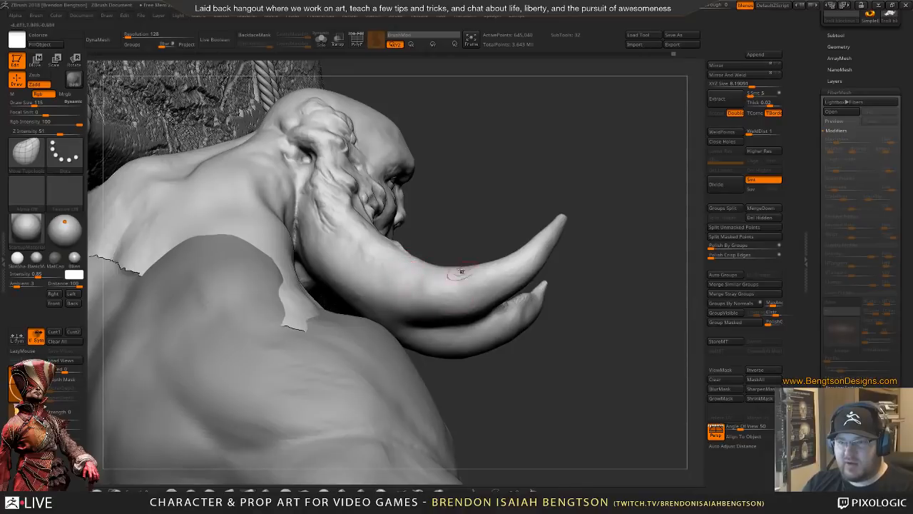
- Build up wrinkle folds on the back of the horn base beside the neck with the Clay Buildup brush at draw size 115
mouse_move(462, 272)
right_mouse_down()
mouse_move(377, 275)
mouse_move(397, 291)
mouse_move(395, 321)
right_mouse_up()
key("b")
key("d")
key("s")
key("b")
key("c")
key("b")
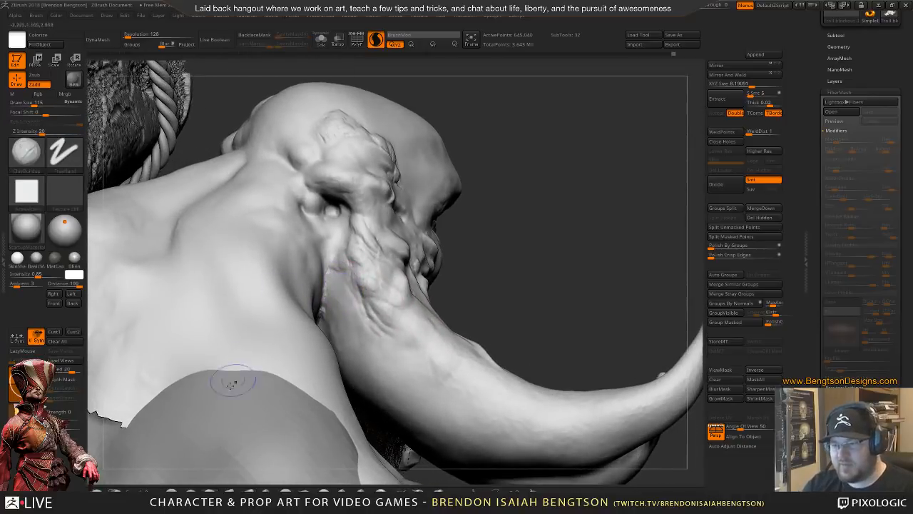
- Sculpt the wrinkle folds on the back of the horn base with the Standard brush at draw size 115
key("b")
key("s")
key("t")
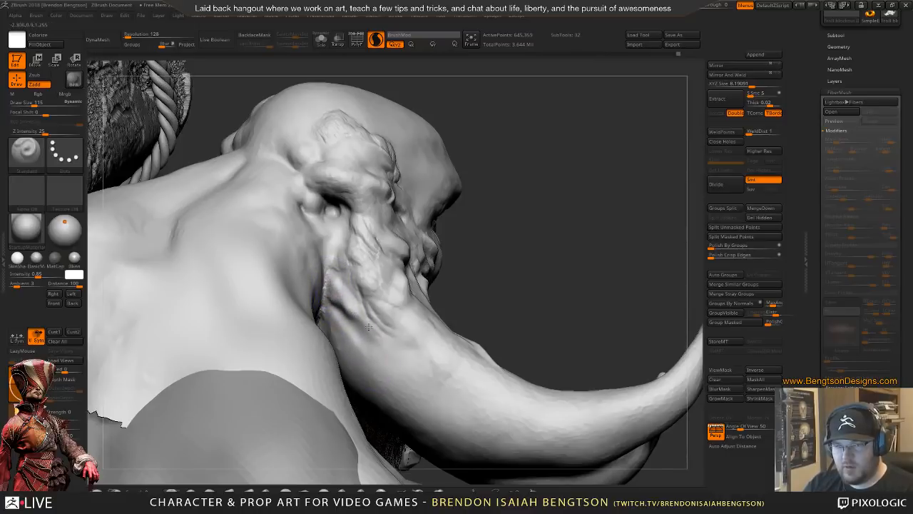
right_click_drag(372, 310, 367, 333)
- Adjust the skin folds where the horn base meets the neck with Move Topological at draw size 115
key("b")
key("m")
key("t")
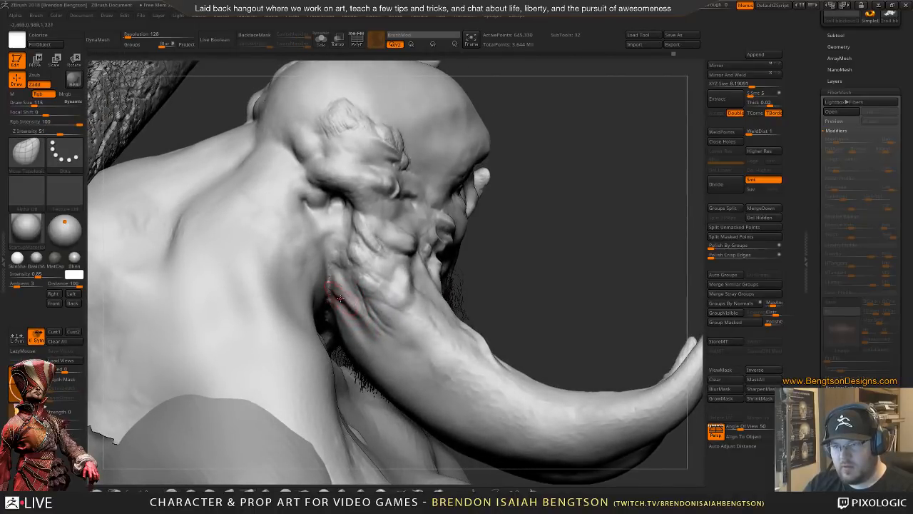
left_click_drag(554, 244, 571, 223)
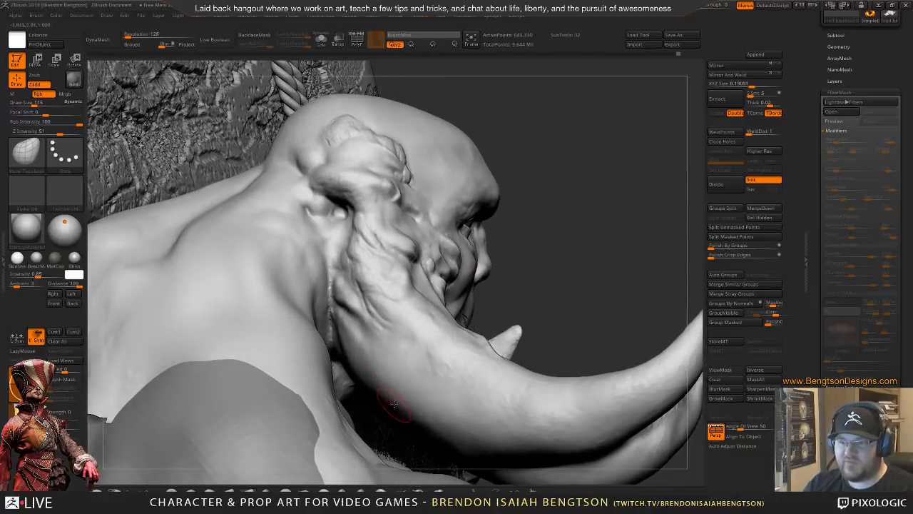
left_click_drag(502, 222, 382, 321)
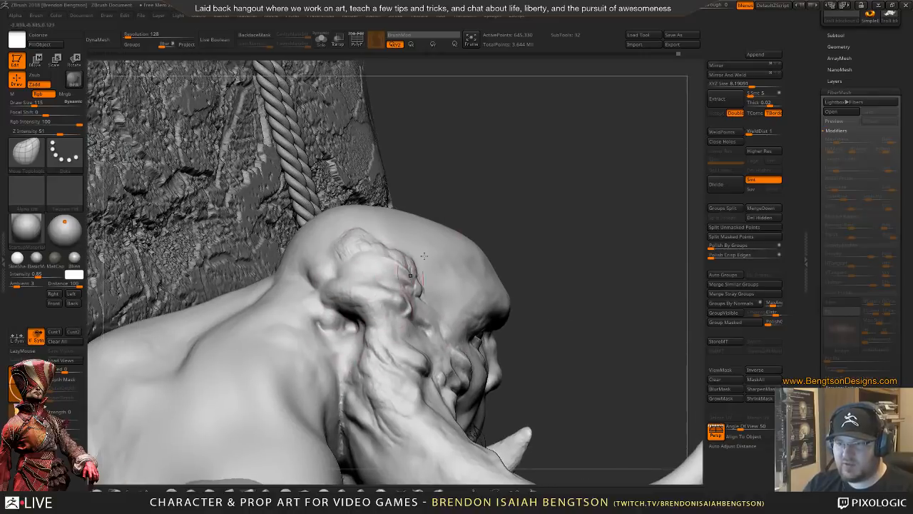
left_click_drag(542, 163, 507, 155)
mouse_move(522, 291)
left_mouse_down()
mouse_move(515, 262)
mouse_move(531, 284)
mouse_move(505, 268)
mouse_move(540, 277)
mouse_move(530, 240)
mouse_move(511, 212)
mouse_move(504, 259)
mouse_move(490, 197)
left_mouse_up()
- Isolate the head with Solo mode and build up the small ear-like form behind the horn base with Clay Buildup
key("b")
key("c")
key("b")
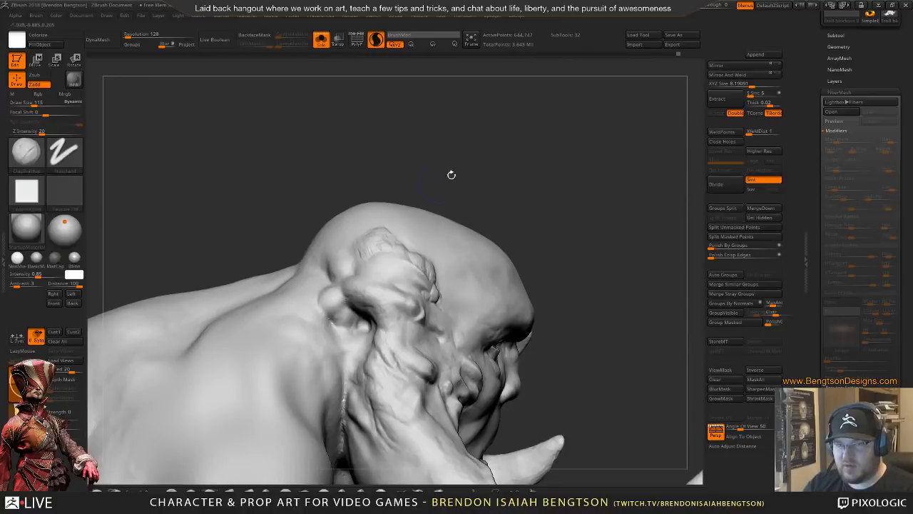
left_click_drag(451, 174, 356, 301)
- Pull the form behind the horn base into a pointed, ear-like flap with Move Topological
key("b")
key("s")
key("t")
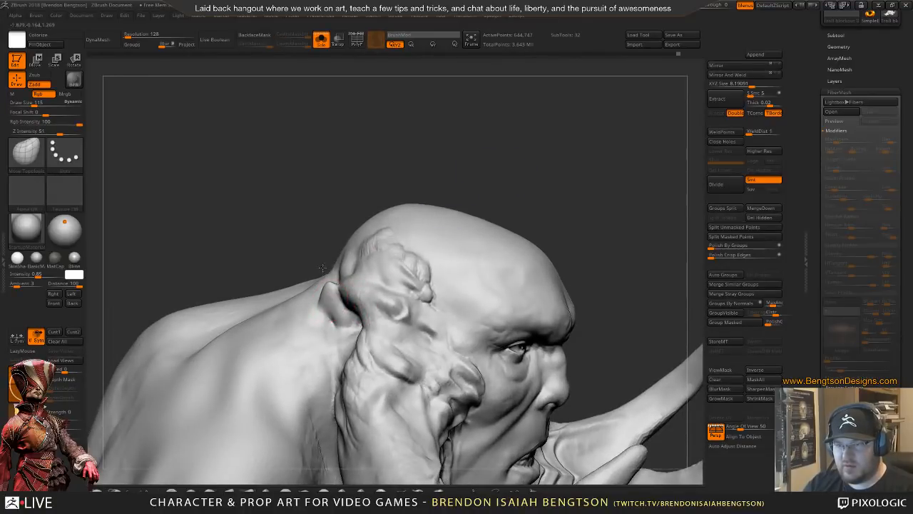
right_click_drag(327, 302, 335, 331)
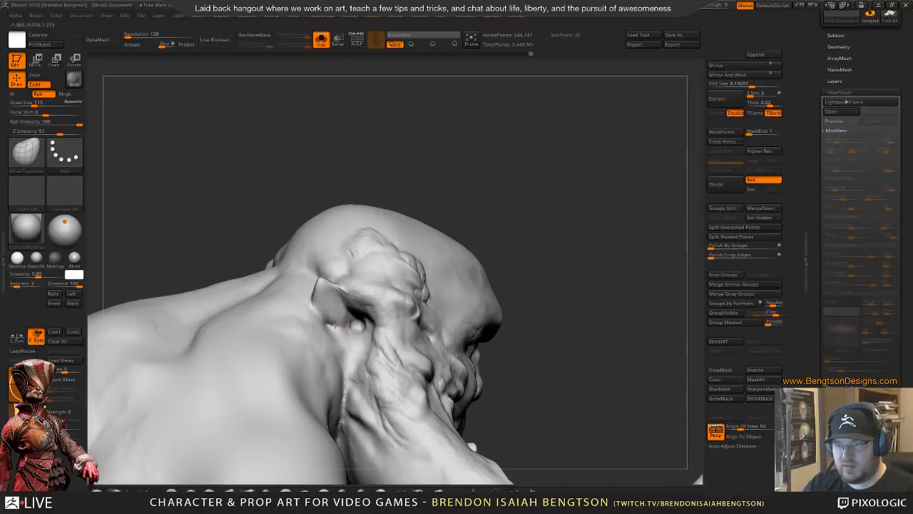
mouse_move(396, 201)
right_mouse_down()
mouse_move(471, 188)
mouse_move(420, 150)
mouse_move(436, 143)
mouse_move(542, 167)
mouse_move(528, 164)
mouse_move(540, 153)
mouse_move(493, 144)
right_mouse_up()
key("ctrl")
mouse_move(540, 161)
right_mouse_down()
mouse_move(519, 153)
mouse_move(562, 155)
mouse_move(547, 143)
mouse_move(550, 172)
mouse_move(572, 159)
mouse_move(394, 204)
right_mouse_up()
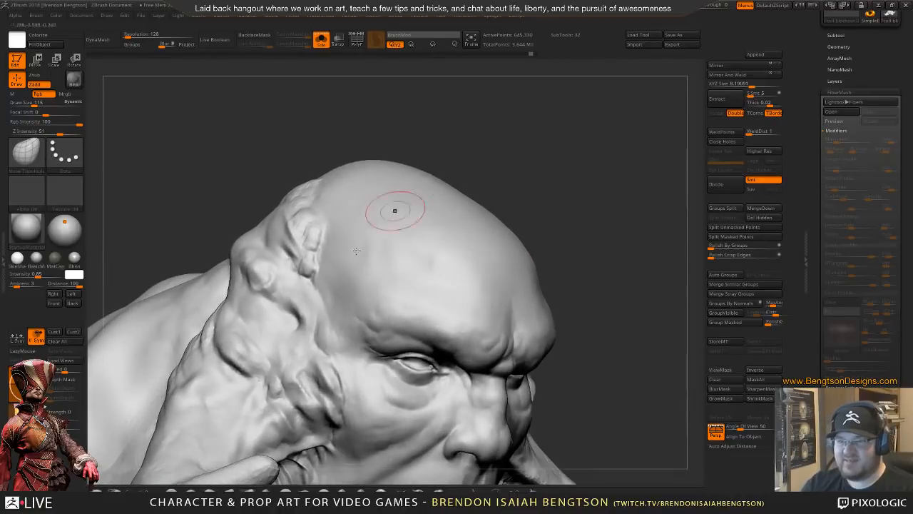
- Build up the temple beside the lumpy growths with Clay Buildup, using draw size 120 and then 76
key("b")
key("c")
key("b")
key("space")
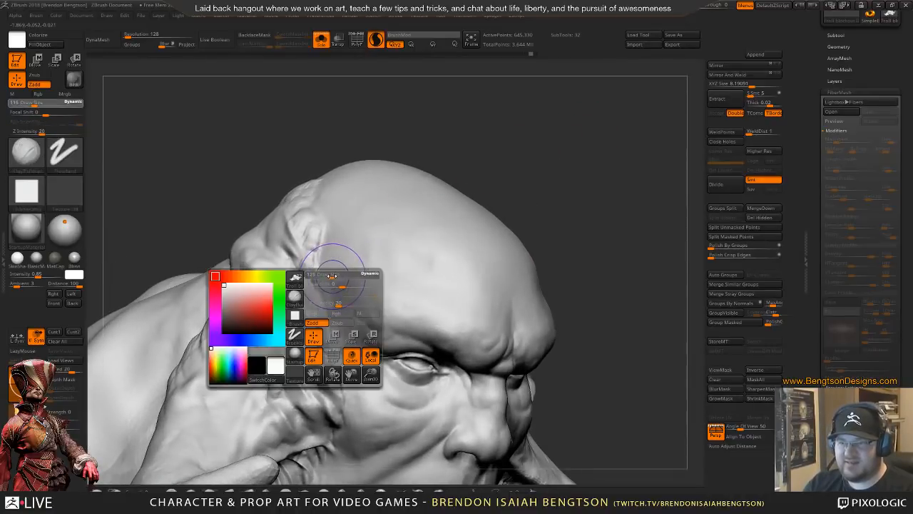
left_click_drag(332, 275, 341, 280)
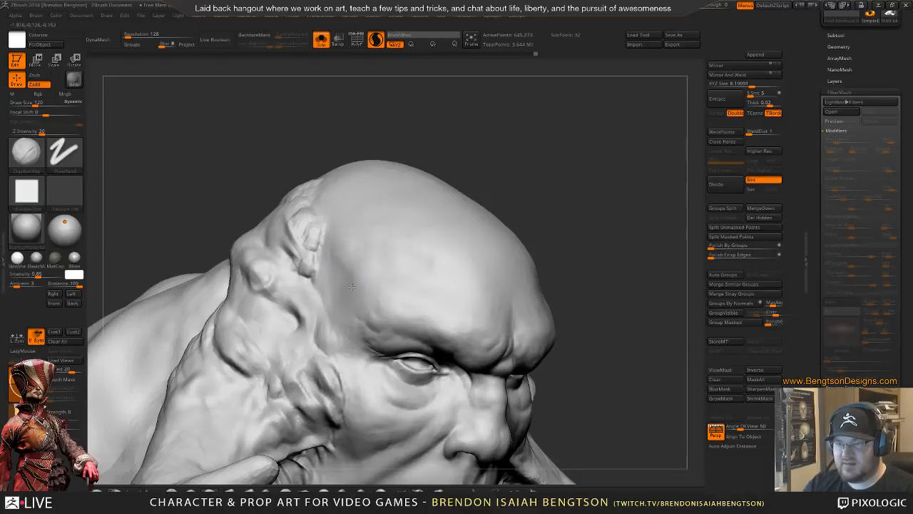
key("space")
left_click_drag(350, 301, 335, 301)
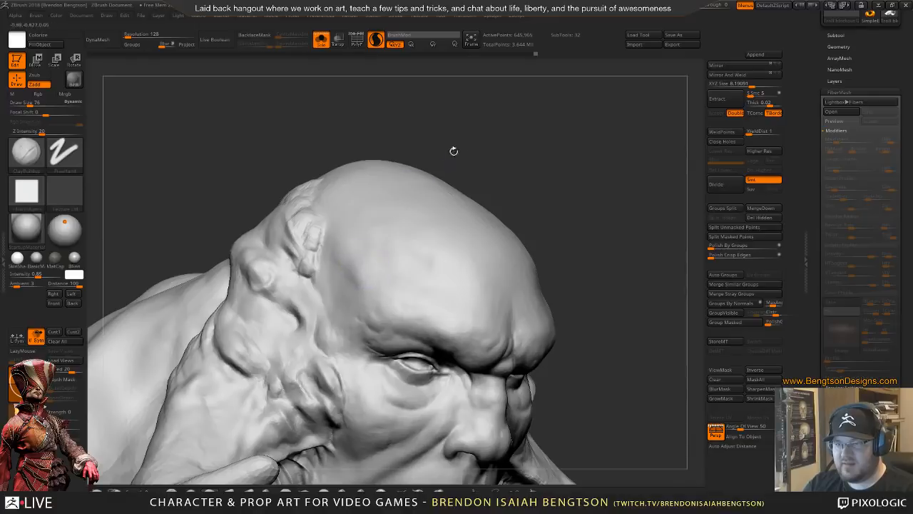
- Refine the growths along the side of the head with Clay Buildup, reducing the draw size to 46 for the upper edge
mouse_move(453, 151)
left_mouse_down()
mouse_move(460, 198)
mouse_move(470, 173)
mouse_move(316, 320)
left_mouse_up()
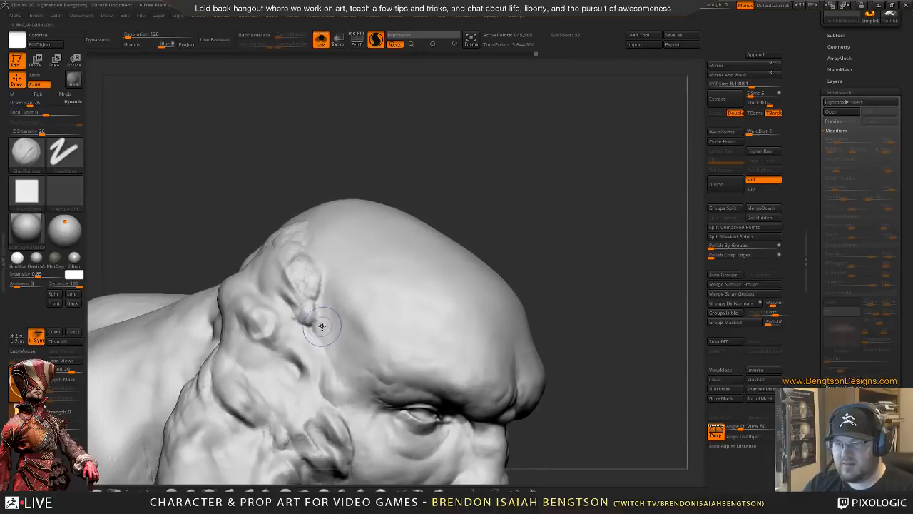
mouse_move(461, 165)
left_mouse_down()
mouse_move(491, 96)
mouse_move(492, 155)
mouse_move(480, 143)
mouse_move(503, 139)
mouse_move(532, 152)
mouse_move(343, 290)
left_mouse_up()
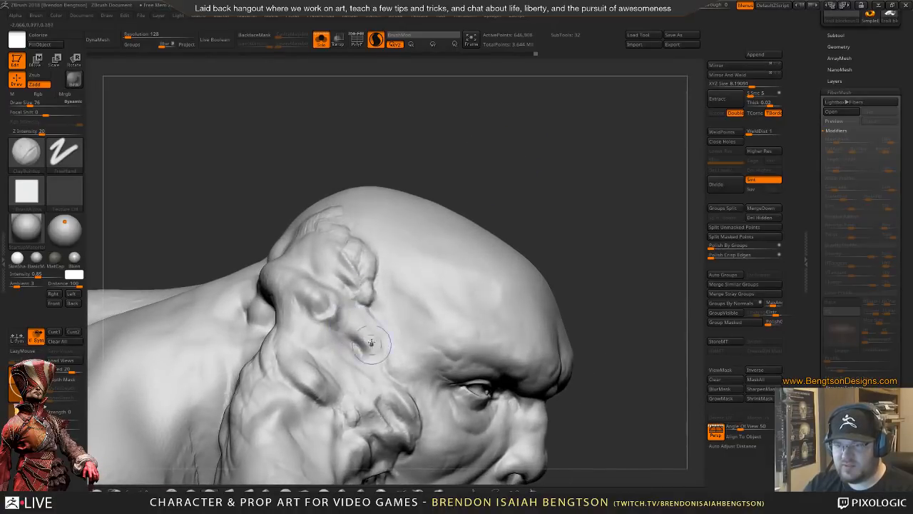
left_click_drag(462, 186, 435, 191)
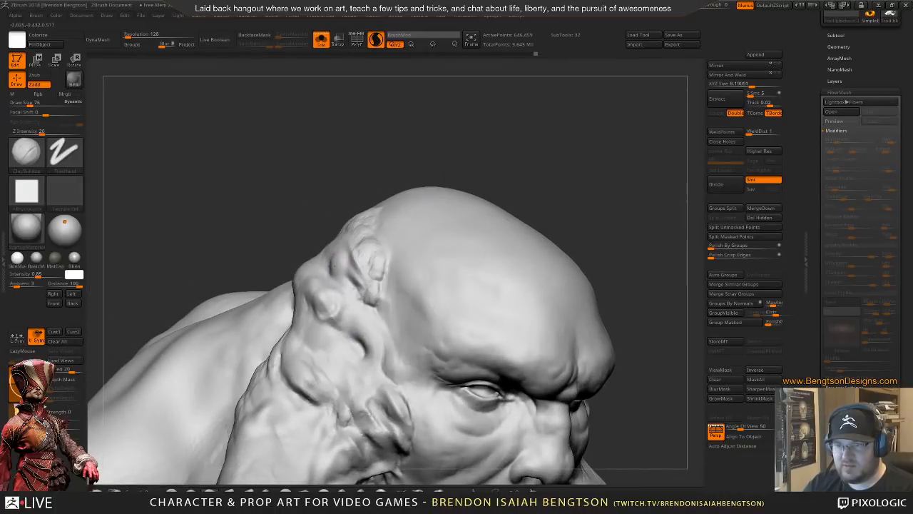
left_click_drag(467, 157, 481, 172)
key("space")
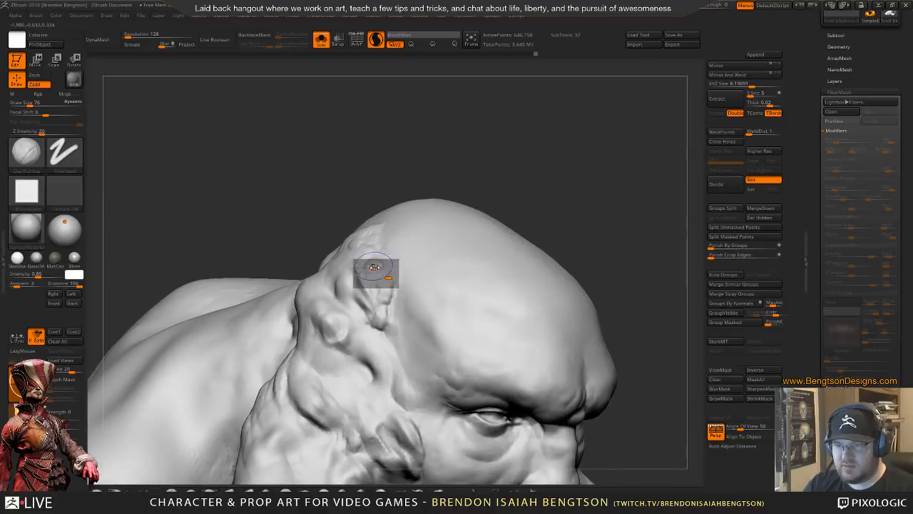
key("s")
left_click(365, 245)
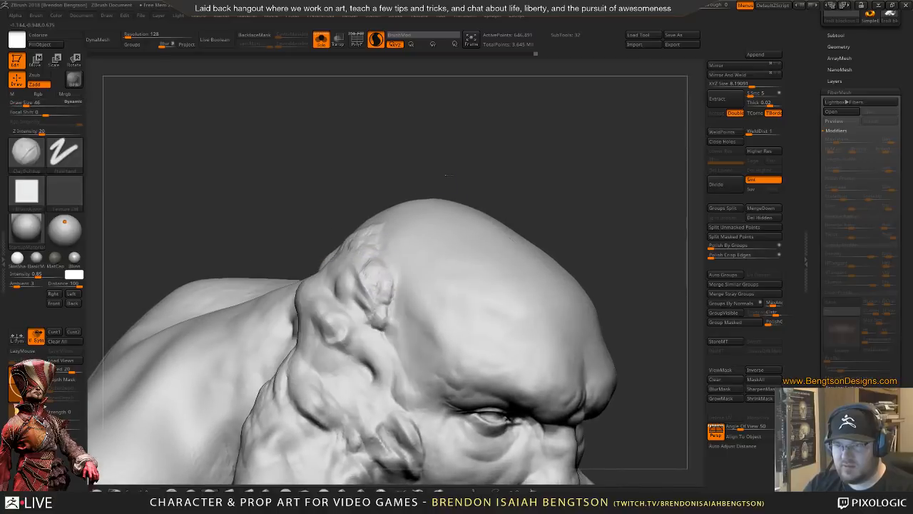
mouse_move(447, 174)
left_mouse_down()
mouse_move(438, 196)
mouse_move(468, 206)
mouse_move(507, 181)
mouse_move(469, 194)
mouse_move(482, 194)
mouse_move(398, 318)
left_mouse_up()
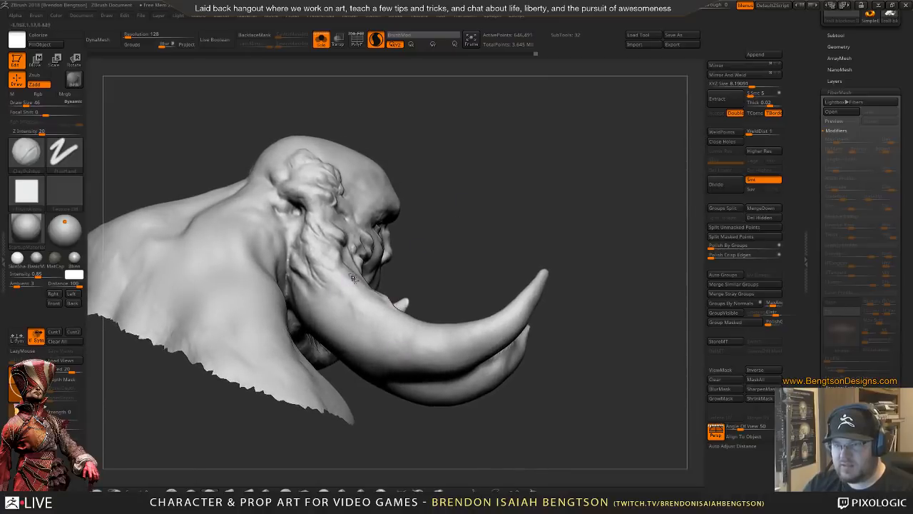
- Hide the lower neck and shoulder parts of the head mesh with lasso selections
left_click_drag(440, 251, 422, 268)
mouse_move(429, 199)
left_mouse_down("alt")
mouse_move(447, 248)
mouse_move(458, 209)
mouse_move(452, 169)
mouse_move(432, 212)
mouse_move(460, 206)
mouse_move(465, 214)
mouse_move(476, 193)
mouse_move(465, 152)
mouse_move(556, 218)
left_mouse_up("alt")
key("ctrl+shift")
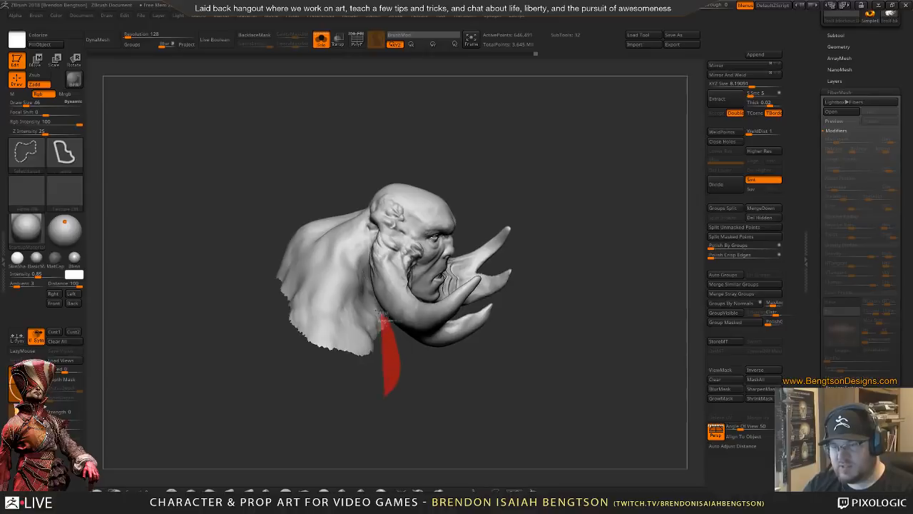
mouse_move(236, 428)
left_mouse_down("ctrl+alt+shift")
mouse_move(347, 375)
mouse_move(329, 450)
mouse_move(330, 398)
left_mouse_up("ctrl+alt+shift")
key("ctrl+shift")
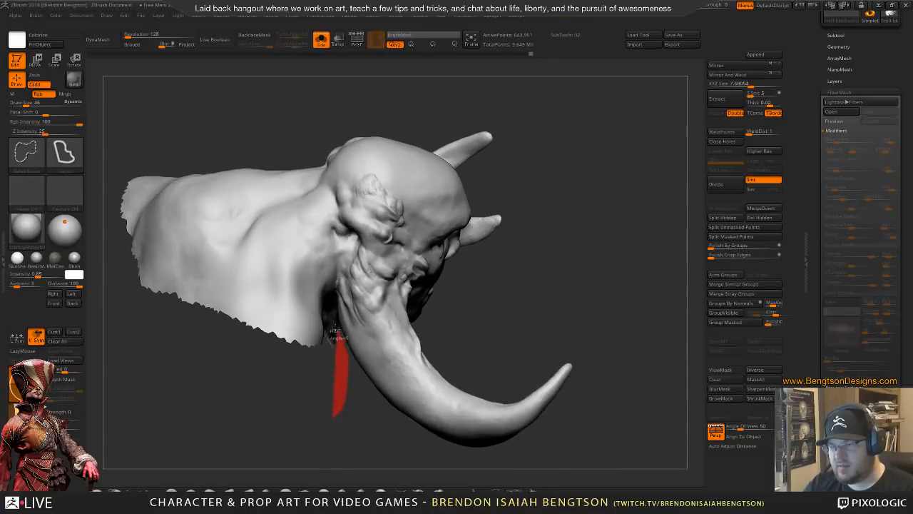
left_click_drag(231, 278, 175, 310, "ctrl+shift")
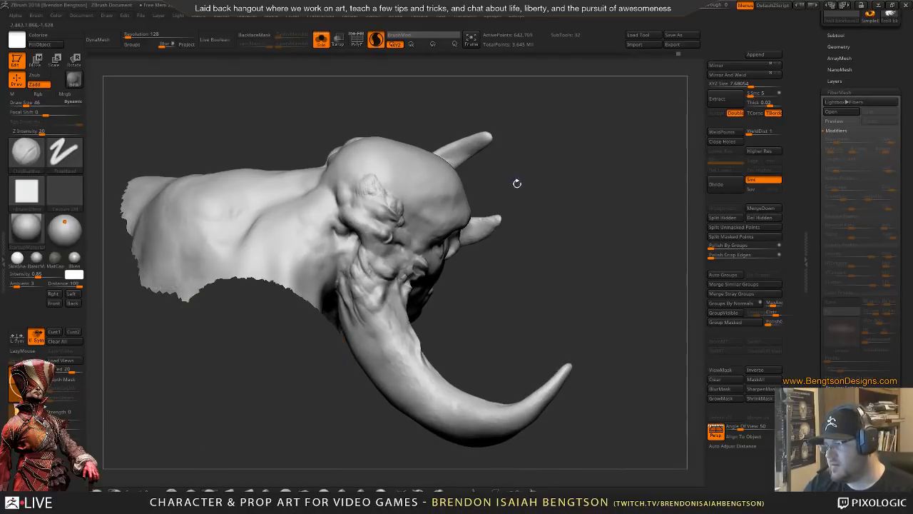
- Examine the remaining neck edge and the horn base from below and from the side
mouse_move(517, 183)
left_mouse_down()
mouse_move(518, 200)
mouse_move(530, 165)
mouse_move(558, 190)
mouse_move(551, 156)
mouse_move(400, 228)
mouse_move(331, 278)
mouse_move(550, 184)
mouse_move(549, 147)
mouse_move(529, 142)
left_mouse_up()
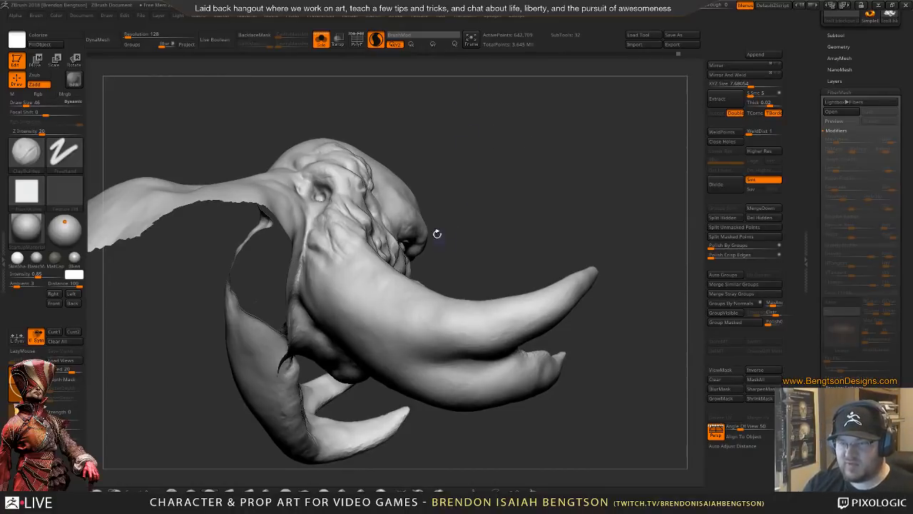
mouse_move(437, 234)
left_mouse_down()
mouse_move(428, 246)
mouse_move(505, 220)
mouse_move(492, 242)
mouse_move(314, 364)
left_mouse_up()
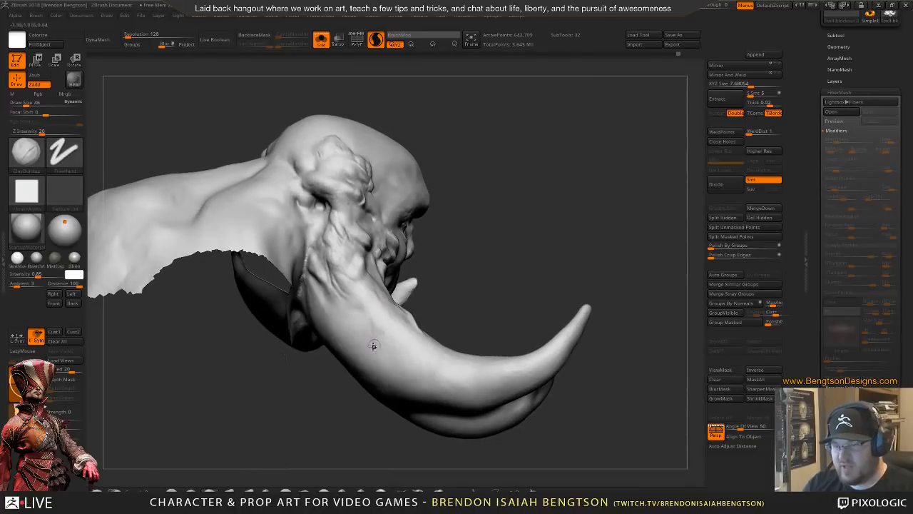
mouse_move(561, 239)
left_mouse_down("alt")
mouse_move(566, 172)
mouse_move(520, 176)
mouse_move(595, 194)
mouse_move(597, 214)
mouse_move(604, 166)
mouse_move(573, 190)
mouse_move(566, 244)
mouse_move(579, 240)
mouse_move(584, 220)
mouse_move(577, 236)
mouse_move(589, 224)
mouse_move(545, 226)
mouse_move(514, 244)
left_mouse_up("alt")
left_click_drag(564, 192, 552, 167)
- Turn off Solo mode and check the head and horns against the body and carried stone from several sides
key("ctrl+shift+s")
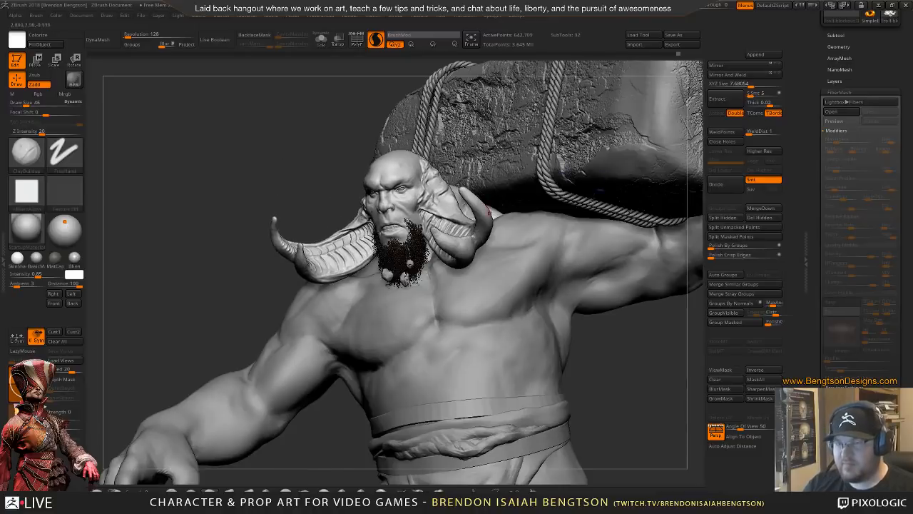
left_click_drag(553, 246, 553, 315)
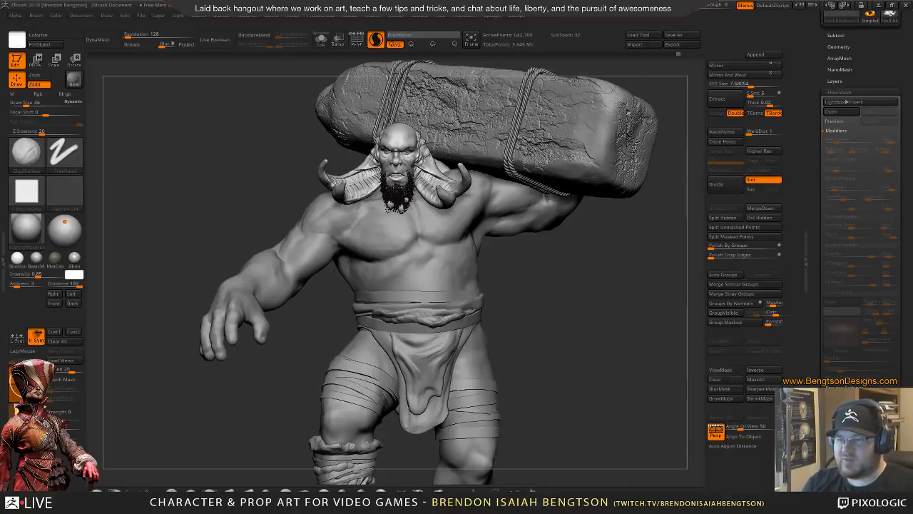
mouse_move(545, 269)
left_mouse_down()
mouse_move(528, 239)
mouse_move(492, 288)
mouse_move(399, 342)
left_mouse_up()
left_click_drag(556, 205, 493, 181)
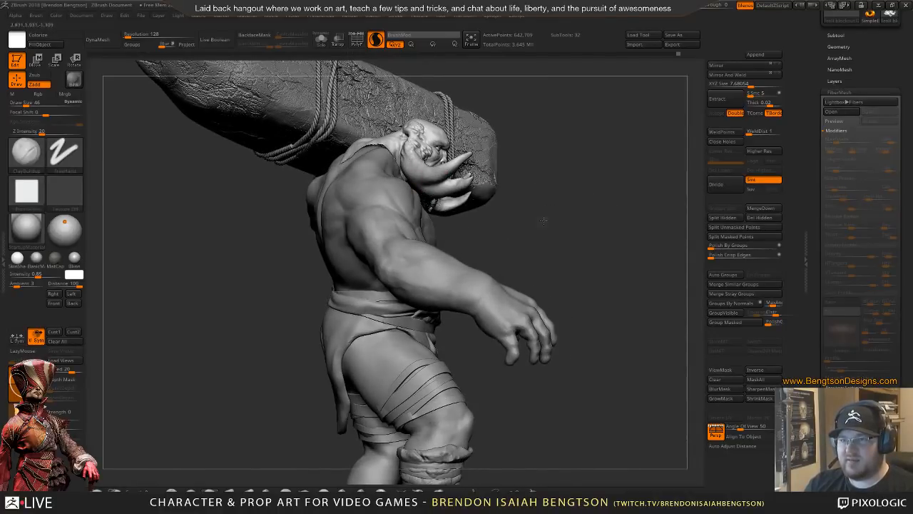
mouse_move(543, 221)
left_mouse_down()
mouse_move(555, 311)
mouse_move(566, 325)
mouse_move(544, 320)
mouse_move(540, 305)
mouse_move(561, 311)
mouse_move(548, 292)
left_mouse_up()
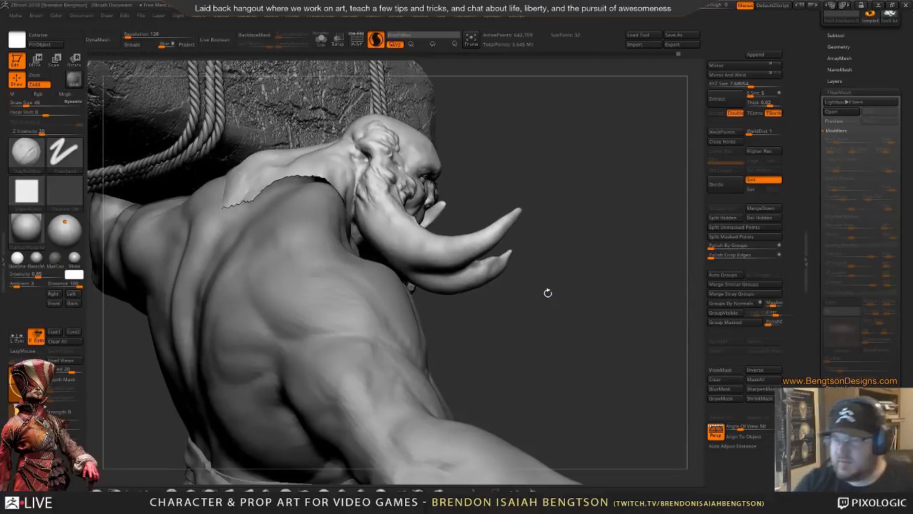
mouse_move(612, 275)
left_mouse_down()
mouse_move(605, 260)
mouse_move(614, 296)
left_mouse_up()
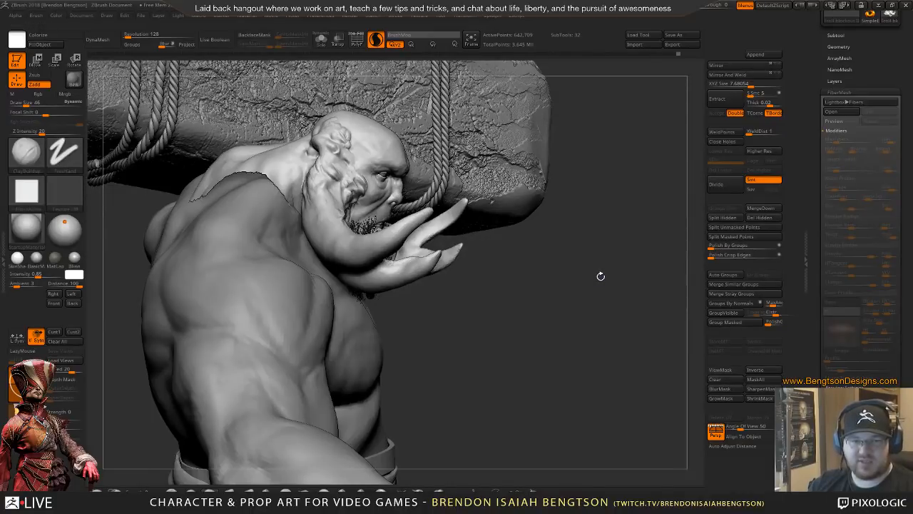
- Check the full figure on its base and the head up close, and quick-save the project
left_click_drag(545, 298, 539, 271, "alt")
key("shift+s")
mouse_move(563, 308)
left_mouse_down()
mouse_move(528, 306)
mouse_move(559, 308)
mouse_move(548, 304)
mouse_move(560, 321)
mouse_move(552, 291)
mouse_move(558, 303)
mouse_move(536, 305)
mouse_move(546, 307)
left_mouse_up()
key("shift+s")
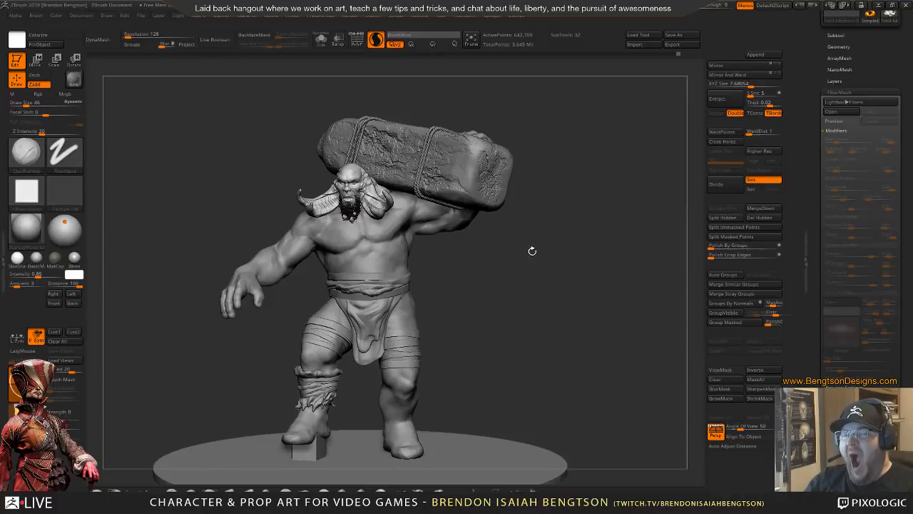
left_click_drag(538, 258, 564, 363, "alt")
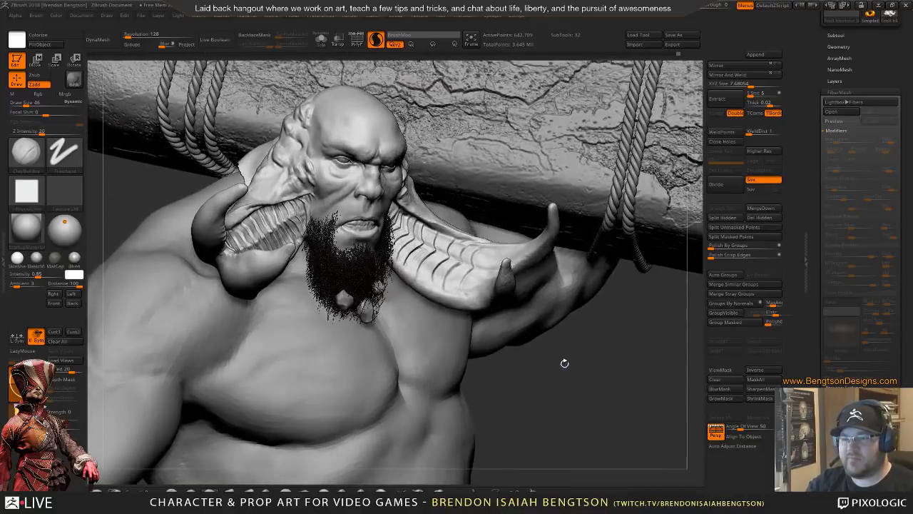
key("ctrl+s")
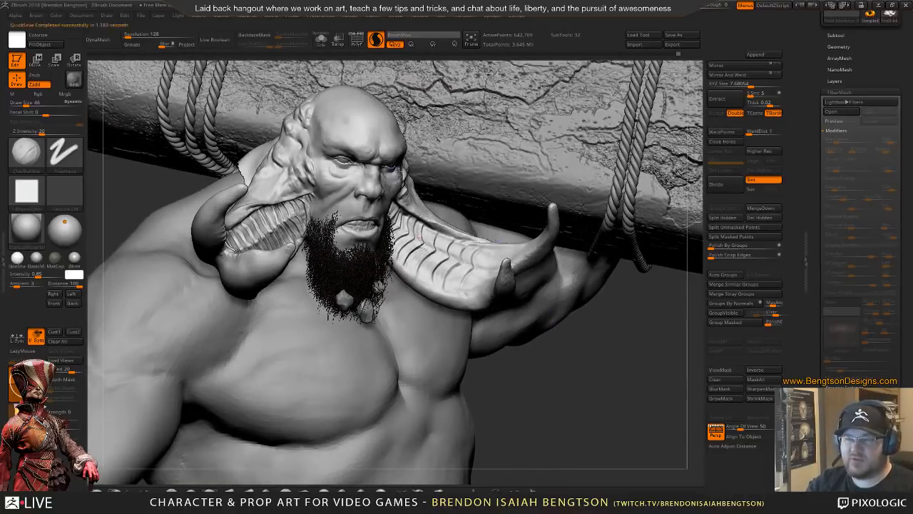
- Examine the face up close and the horn's outer side where it meets the neck
right_click_drag(351, 158, 419, 308, "alt")
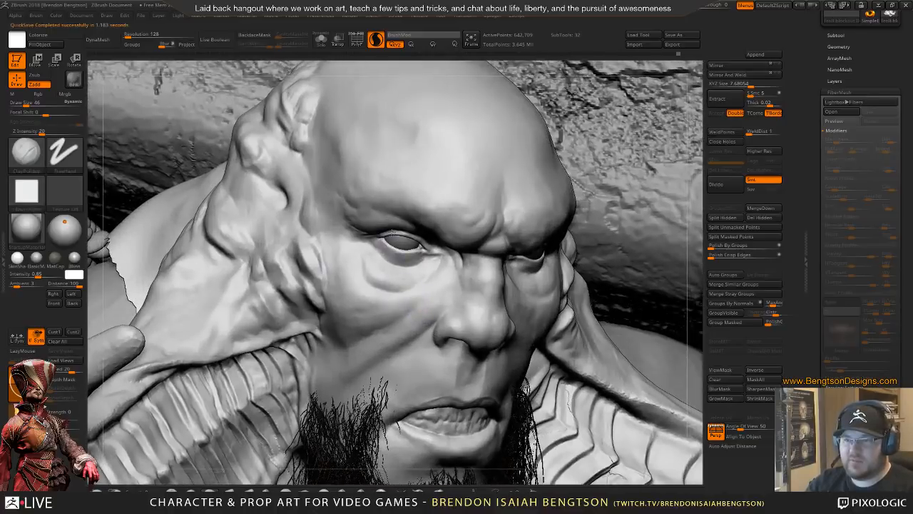
right_click_drag(391, 233, 428, 237)
right_click_drag(429, 287, 399, 281)
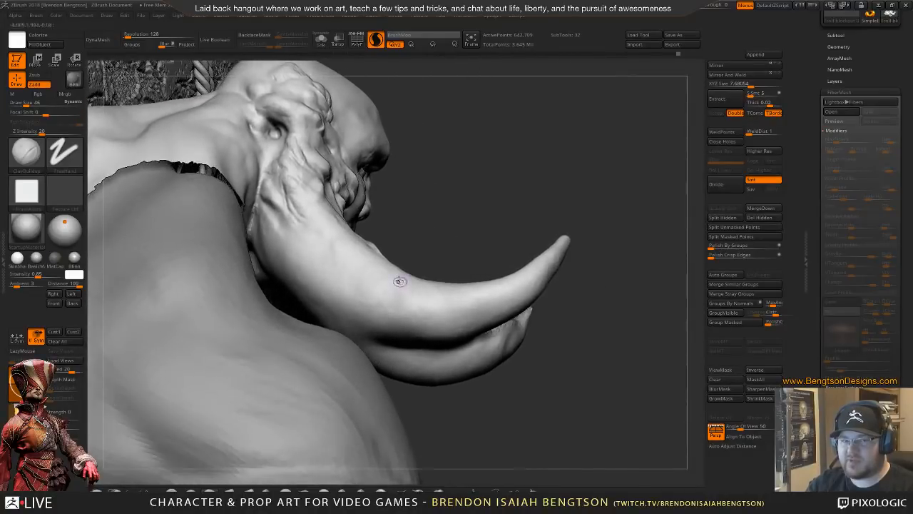
right_click_drag(482, 211, 481, 198)
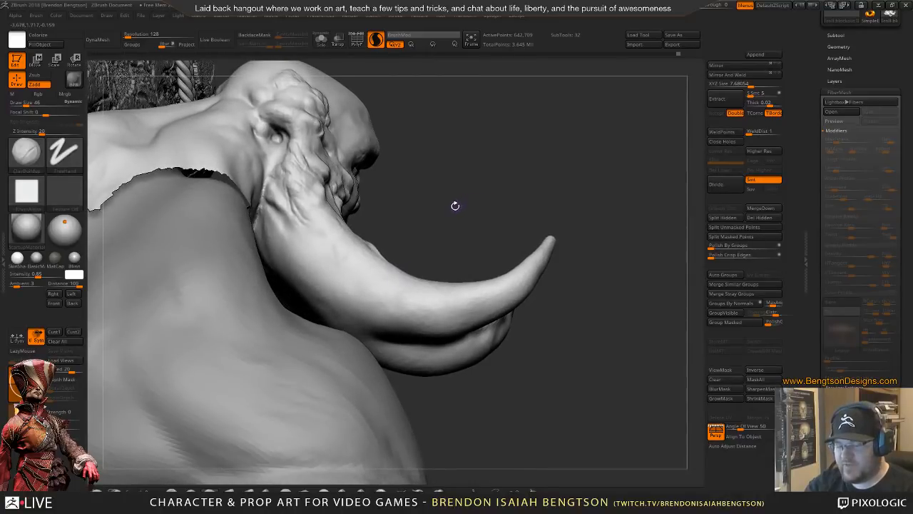
- Isolate the horned head with Solo mode and inspect its horns and webbing from the front
key("shift+s")
right_click_drag(455, 206, 352, 261, "ctrl")
right_click_drag(384, 291, 404, 185)
right_click_drag(620, 264, 417, 341)
right_click_drag(571, 198, 507, 183, "alt")
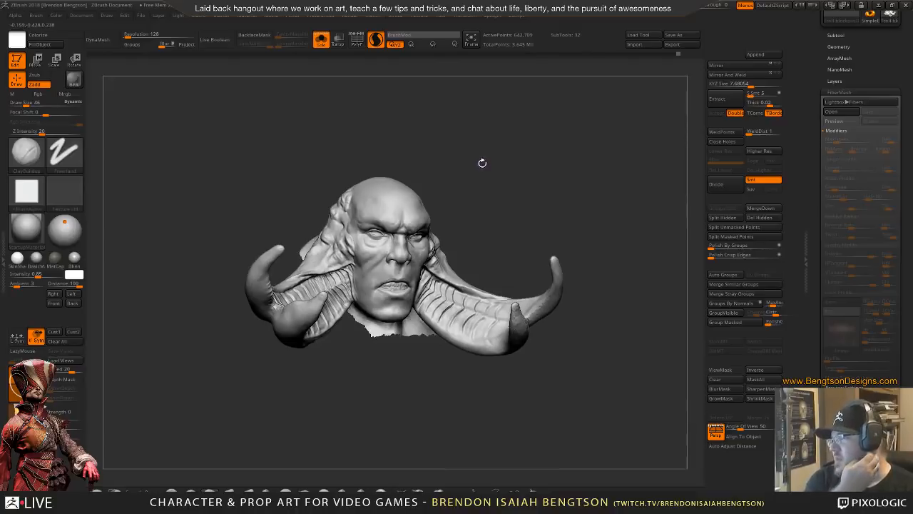
right_click_drag(478, 225, 487, 140)
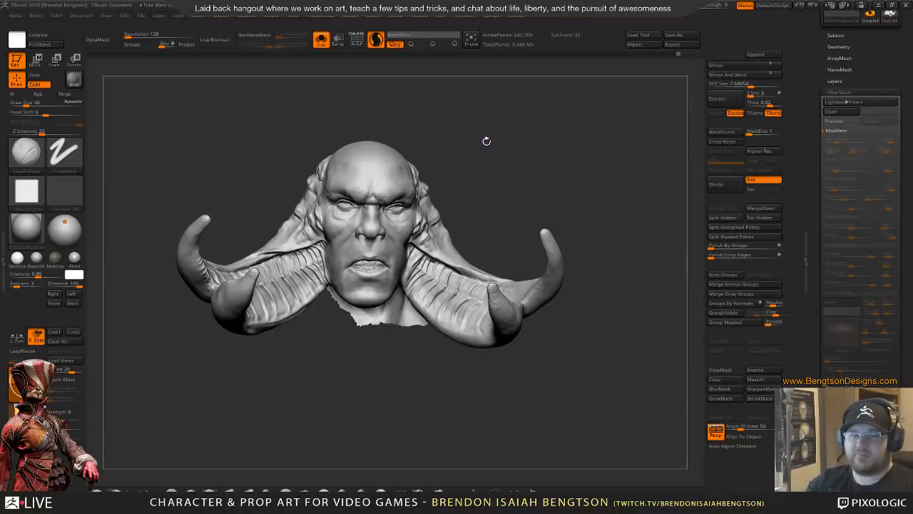
- Examine the horned head from several sides, briefly turning off Solo mode to compare it with the body and beard
right_click_drag(564, 182, 485, 174)
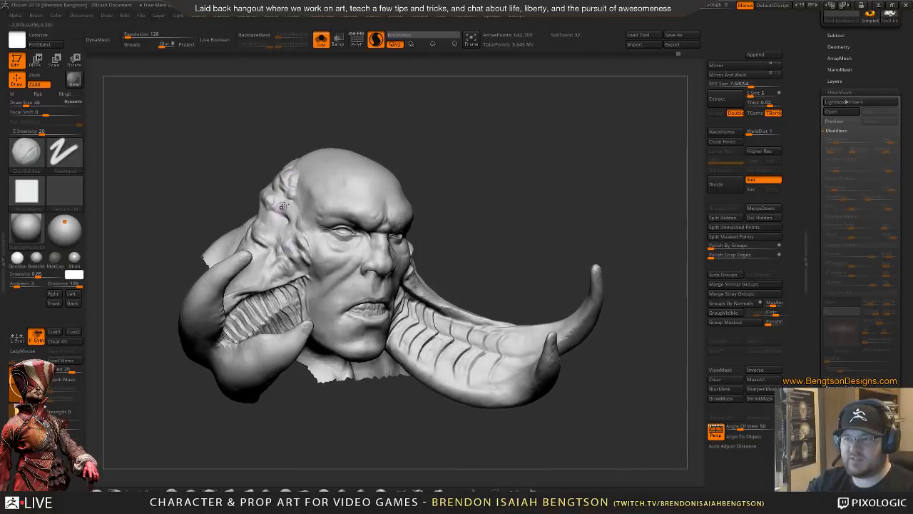
right_click_drag(282, 206, 302, 253)
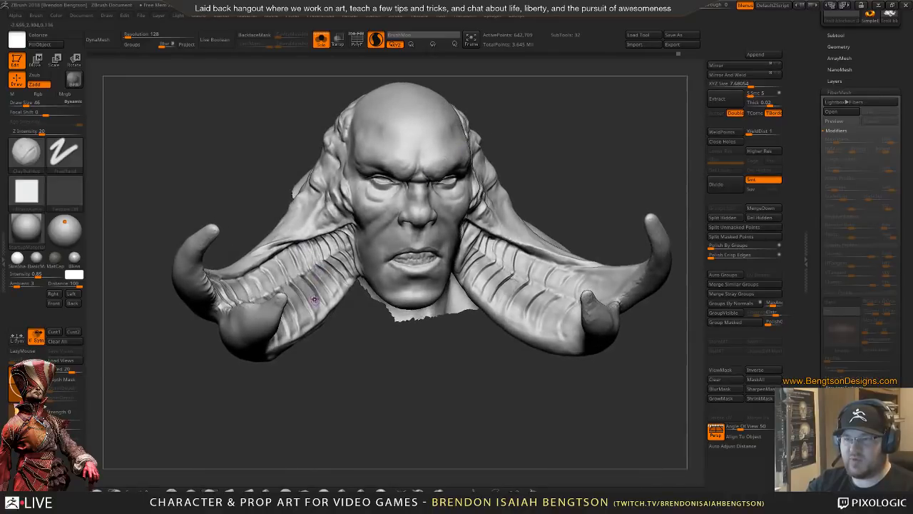
right_click_drag(364, 385, 350, 362)
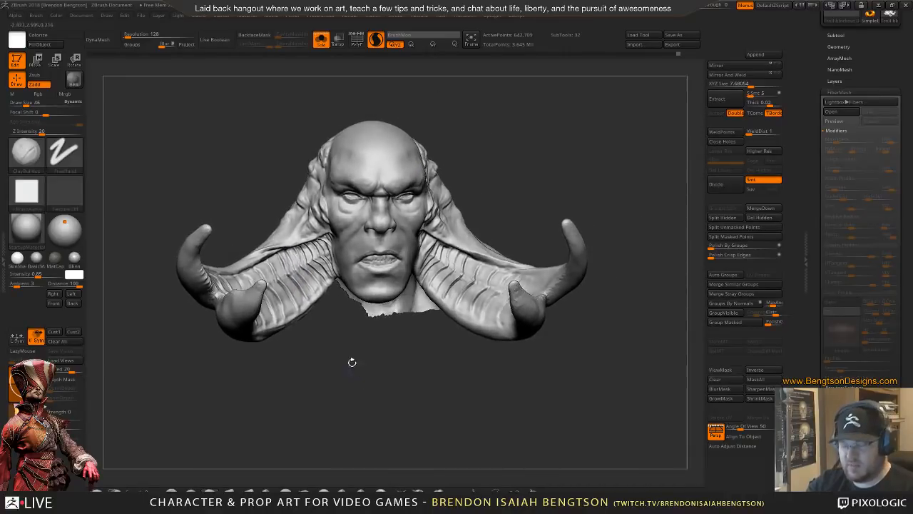
key("ctrl+shift+s")
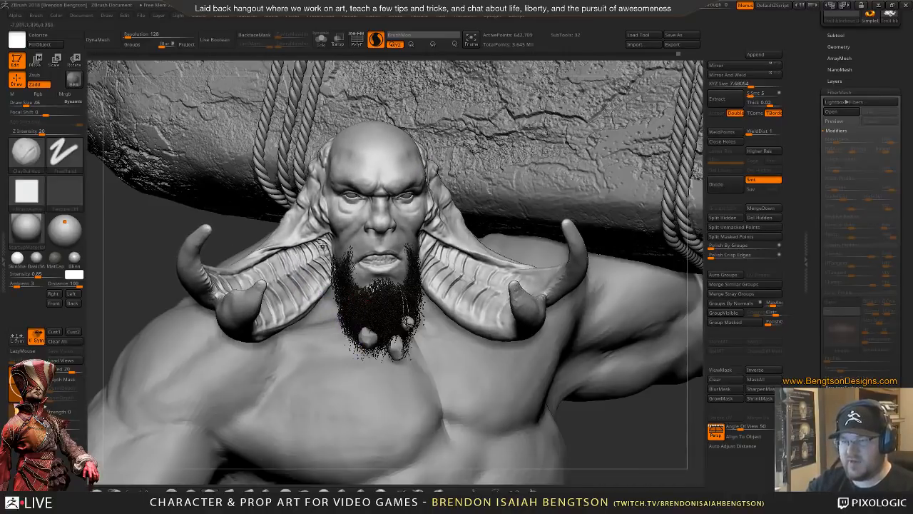
key("ctrl+shift+s")
mouse_move(306, 221)
right_mouse_down()
mouse_move(392, 218)
mouse_move(414, 193)
mouse_move(420, 126)
mouse_move(415, 173)
mouse_move(371, 189)
mouse_move(409, 204)
mouse_move(354, 265)
right_mouse_up()
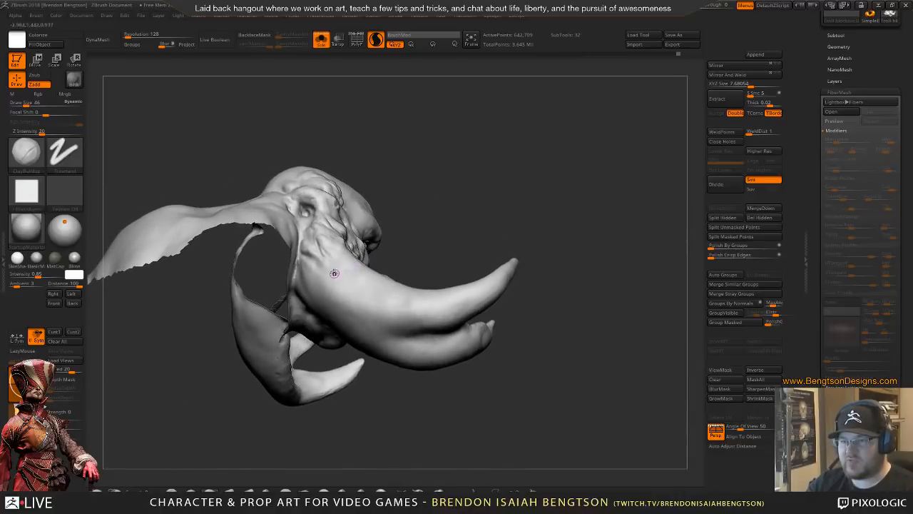
- Set the draw size to 135 and examine the face, the horn's outer side and its fleshy base
key("space")
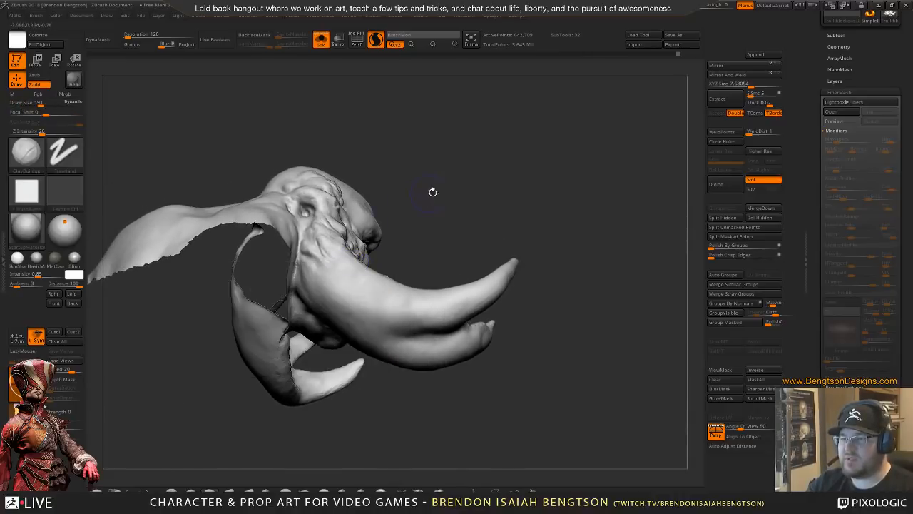
mouse_move(434, 189)
right_mouse_down()
mouse_move(444, 198)
mouse_move(457, 187)
mouse_move(458, 175)
mouse_move(444, 165)
right_mouse_up()
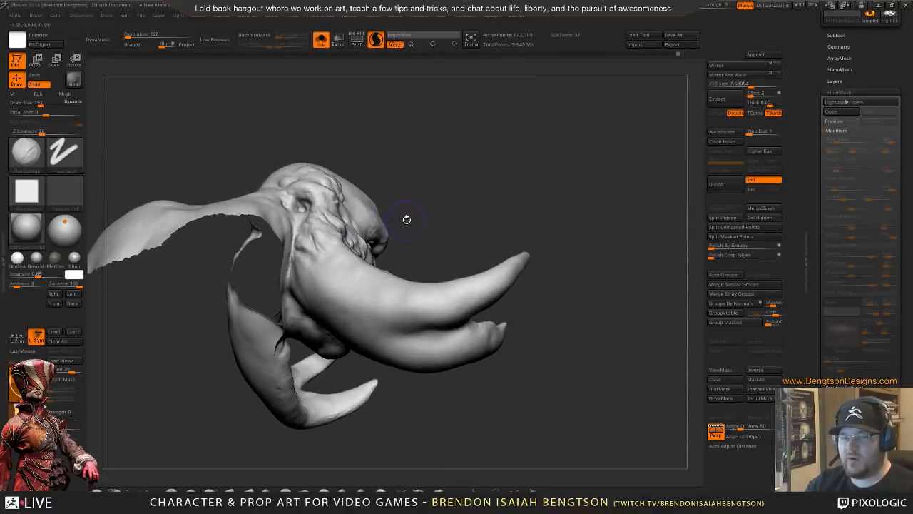
mouse_move(463, 187)
right_mouse_down()
mouse_move(497, 167)
mouse_move(497, 205)
mouse_move(495, 173)
right_mouse_up()
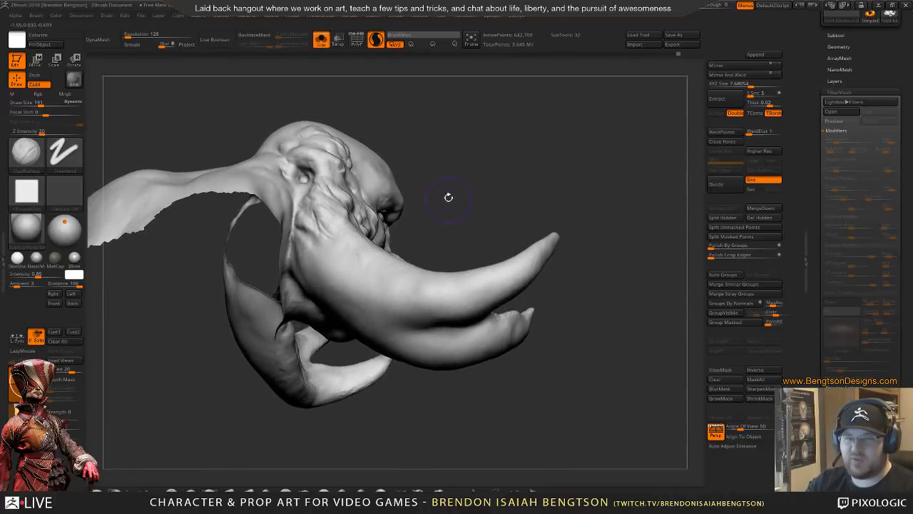
key("space")
left_click_drag(448, 197, 443, 197)
mouse_move(459, 178)
right_mouse_down("ctrl")
mouse_move(466, 197)
mouse_move(463, 84)
mouse_move(426, 316)
right_mouse_up("ctrl")
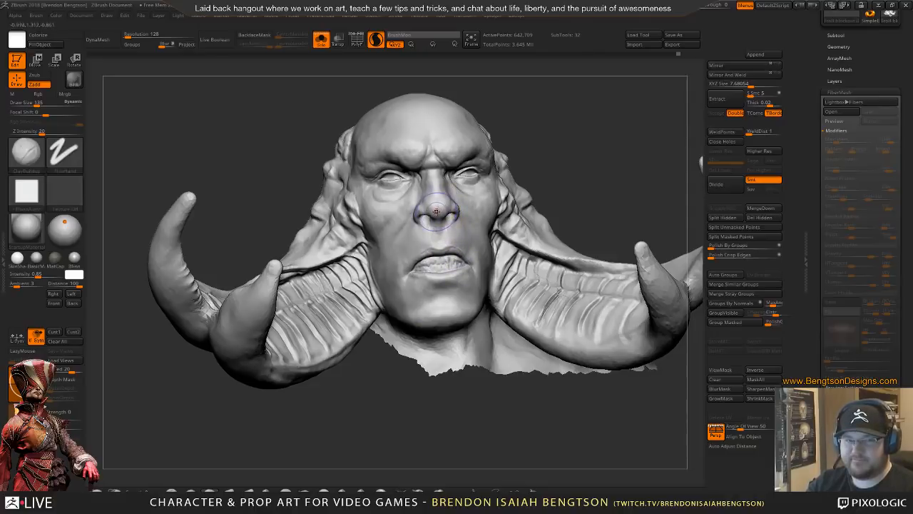
mouse_move(442, 221)
right_mouse_down()
mouse_move(482, 271)
mouse_move(457, 253)
mouse_move(398, 245)
mouse_move(475, 171)
mouse_move(477, 189)
mouse_move(479, 155)
mouse_move(469, 169)
mouse_move(485, 176)
mouse_move(485, 161)
right_mouse_up()
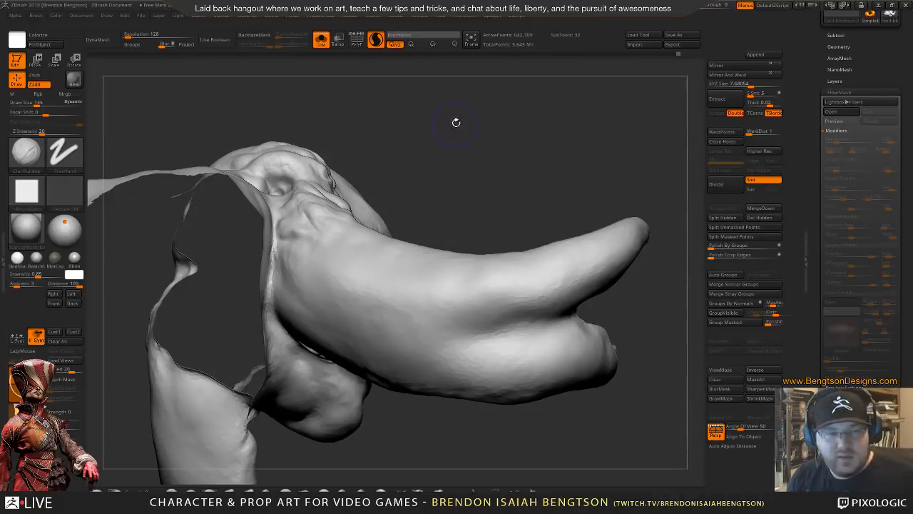
mouse_move(453, 162)
left_mouse_down()
mouse_move(472, 188)
mouse_move(478, 169)
mouse_move(514, 161)
mouse_move(507, 165)
left_mouse_up()
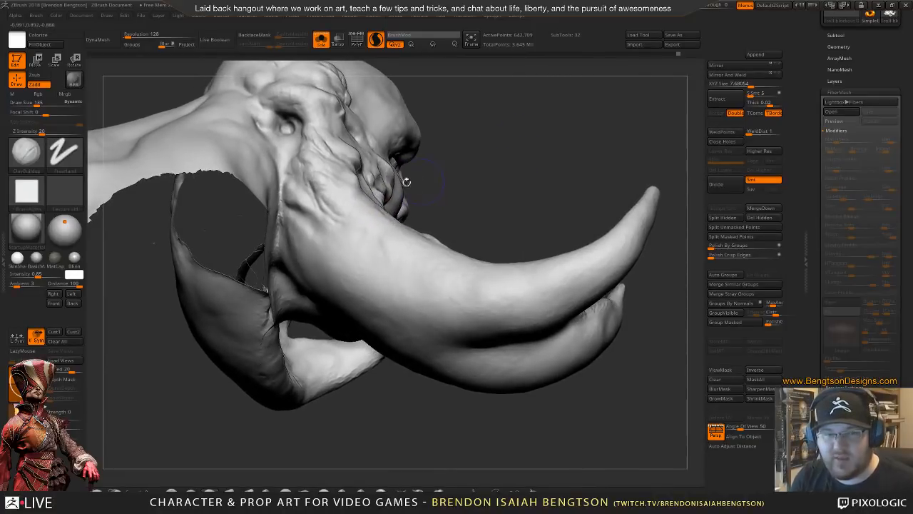
left_click_drag(487, 172, 487, 172)
- Test a Standard brush stroke on the horn's outer side with Sculptris Pro off, and unhide the rest of the mesh
left_click(189, 490)
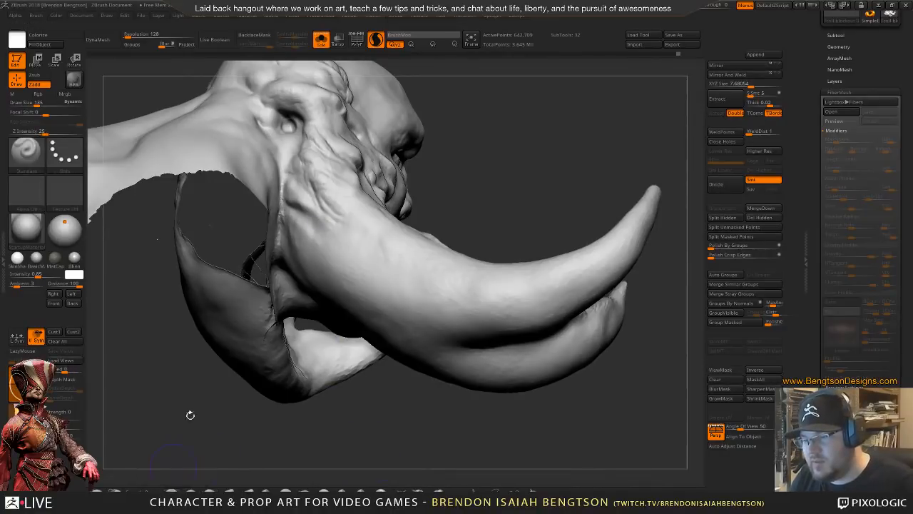
left_click_drag(330, 223, 382, 272)
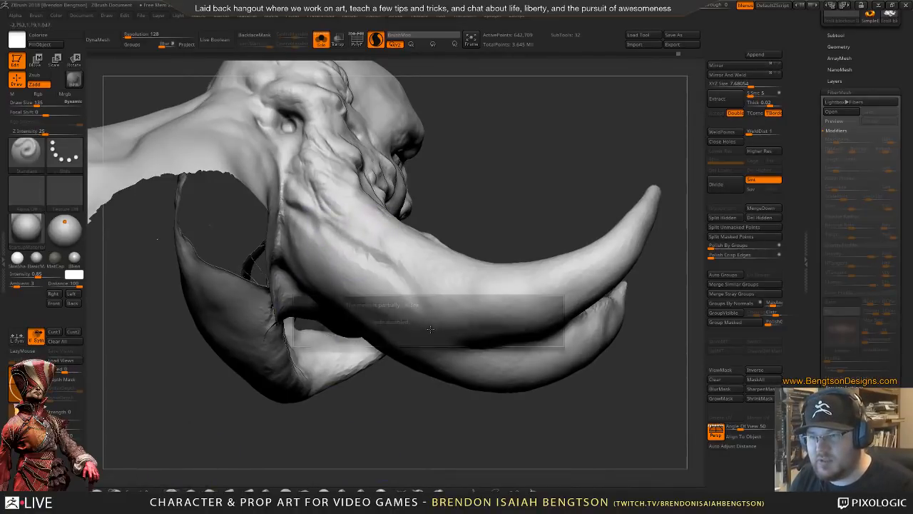
left_click(472, 198)
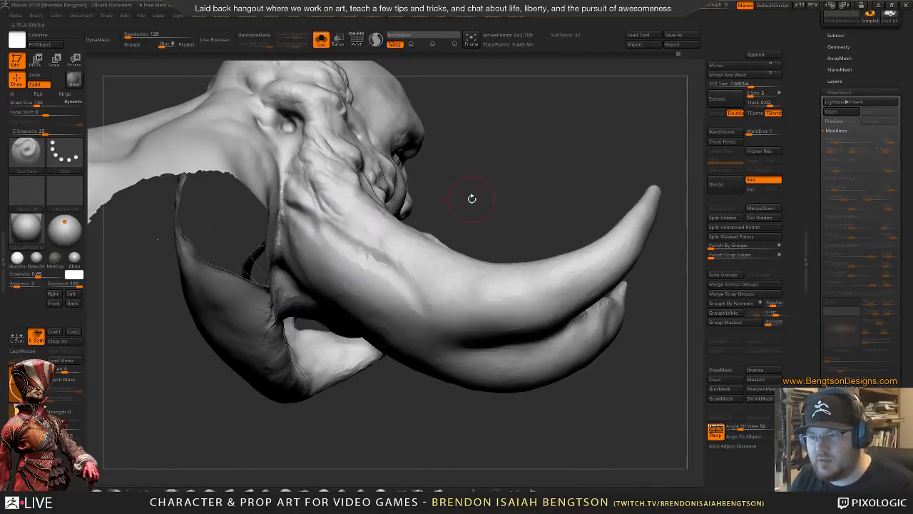
left_click_drag(469, 190, 507, 149)
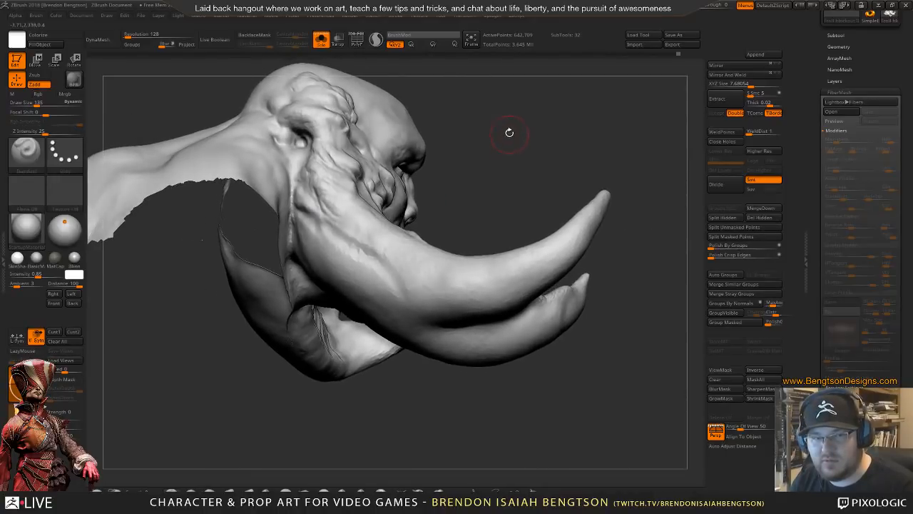
left_click(526, 124, "ctrl+shift")
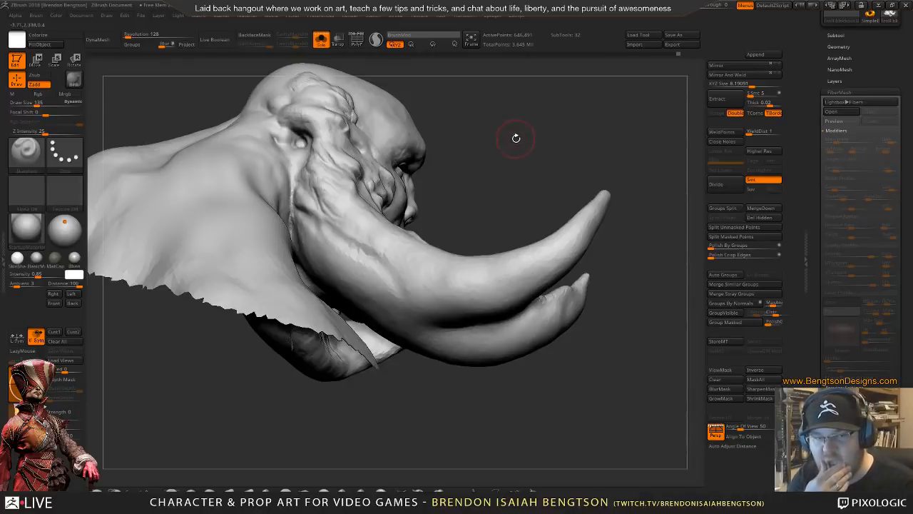
- Try more Standard brush strokes along the horn's outer side and turn Sculptris Pro back on
left_click_drag(515, 157, 475, 159)
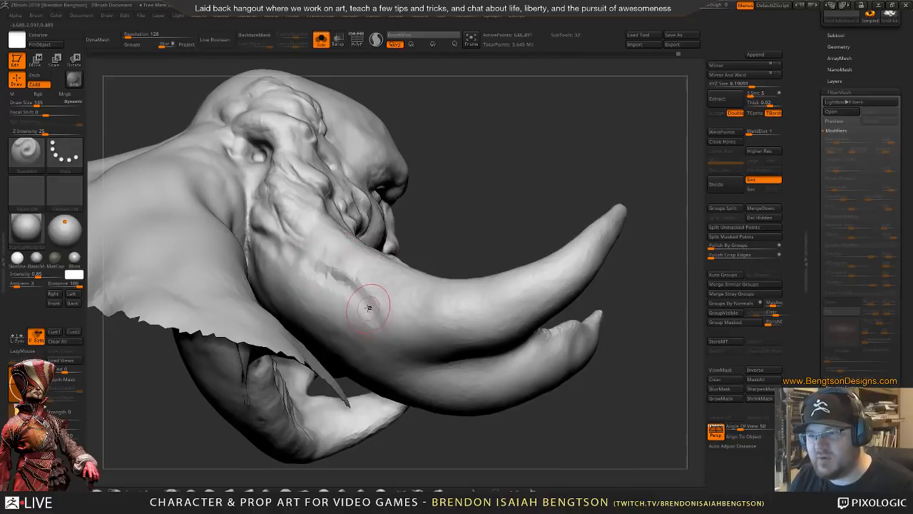
mouse_move(325, 273)
left_mouse_down()
mouse_move(295, 240)
mouse_move(302, 265)
mouse_move(371, 307)
left_mouse_up()
left_click_drag(473, 146, 357, 235)
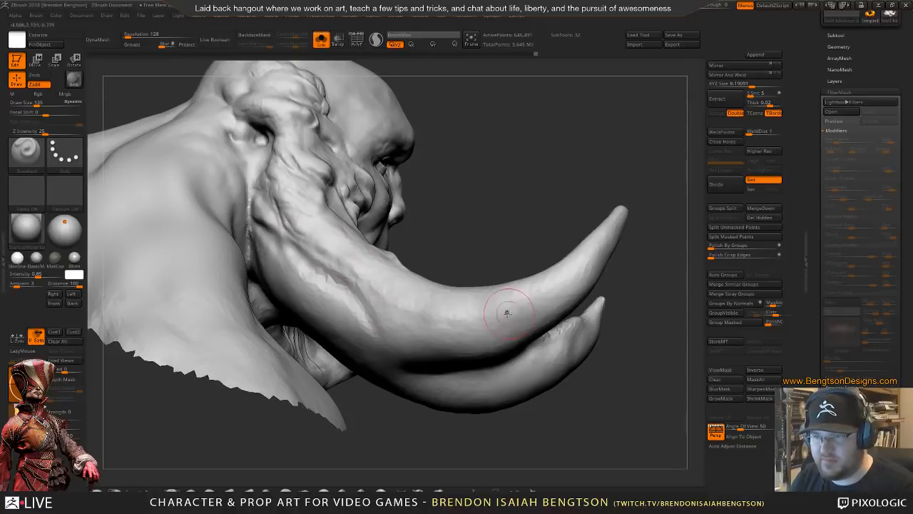
mouse_move(485, 218)
left_mouse_down("alt")
mouse_move(484, 141)
mouse_move(497, 178)
left_mouse_up("alt")
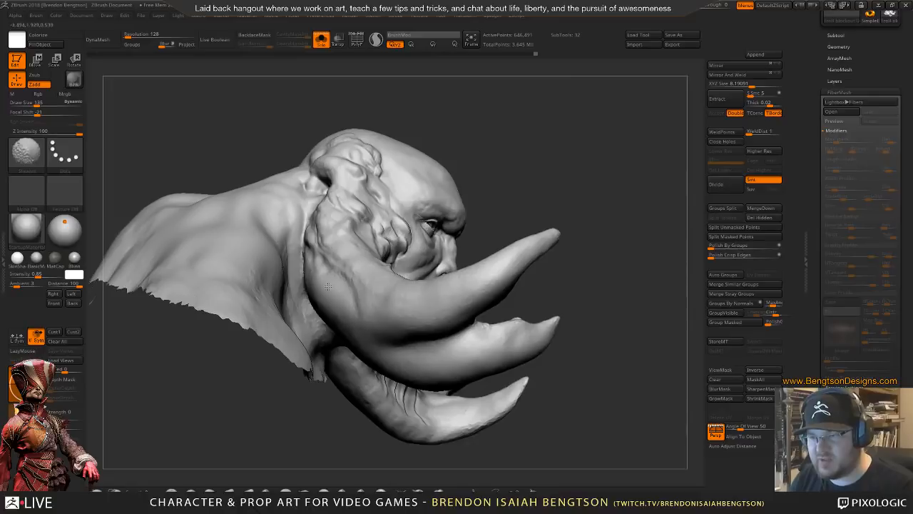
left_click(376, 39)
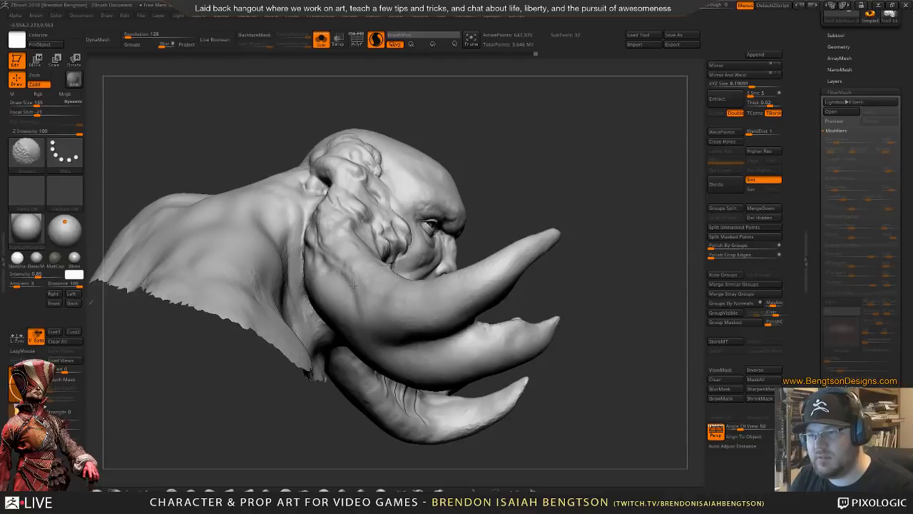
left_click_drag(507, 153, 502, 174)
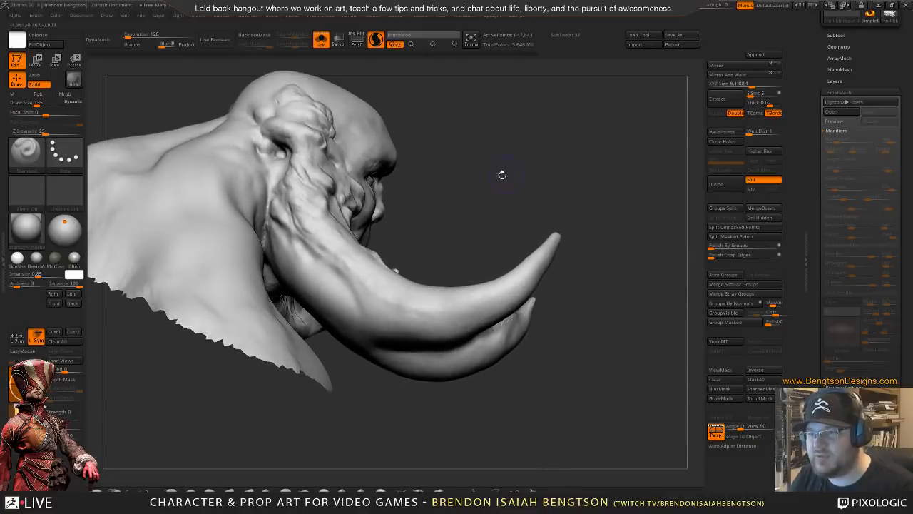
- Undo the test strokes on the horn and bring the full mesh back into view
key("ctrl+z")
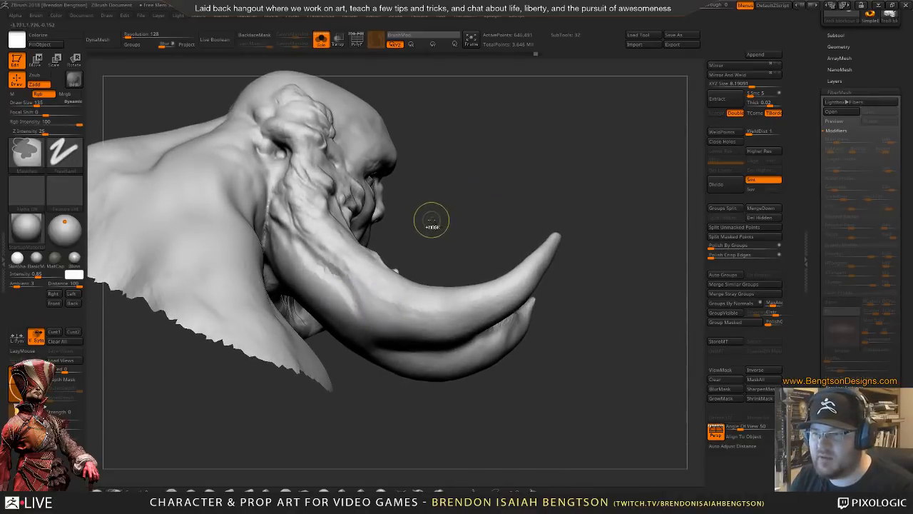
key("ctrl+z")
key("ctrl+z")
key("ctrl+z")
key("ctrl+z")
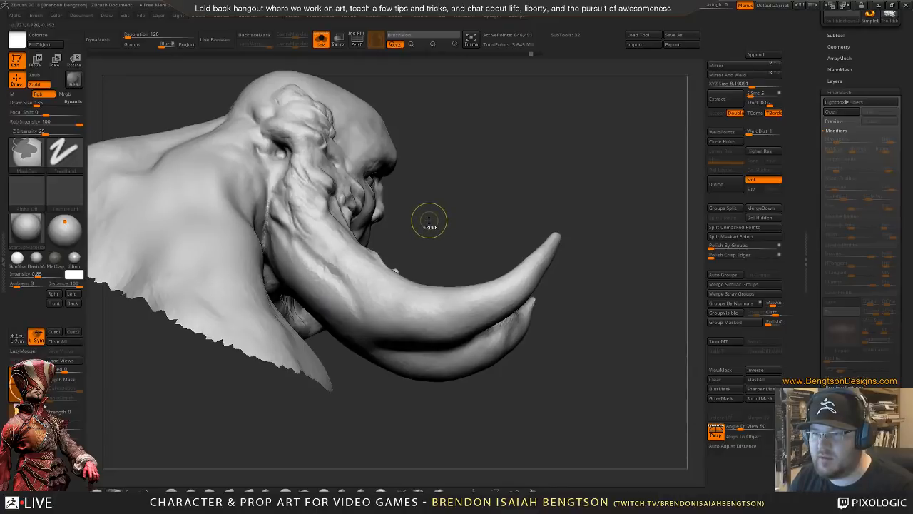
key("ctrl+z")
key("ctrl+z")
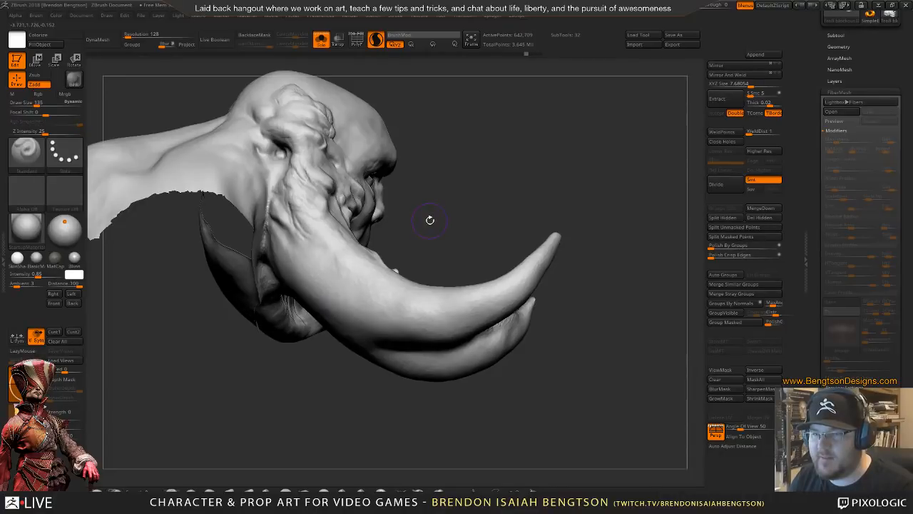
key("ctrl+shift+z")
key("ctrl+shift+z")
key("ctrl+shift+z")
key("ctrl+shift+z")
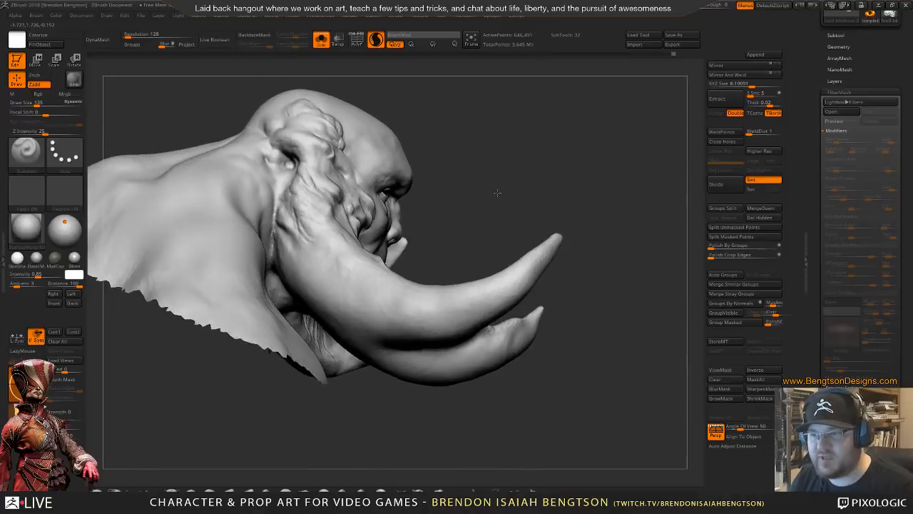
- Set the draw size to 168 and build up lengthwise forms on the horn just below its fleshy base
key("space")
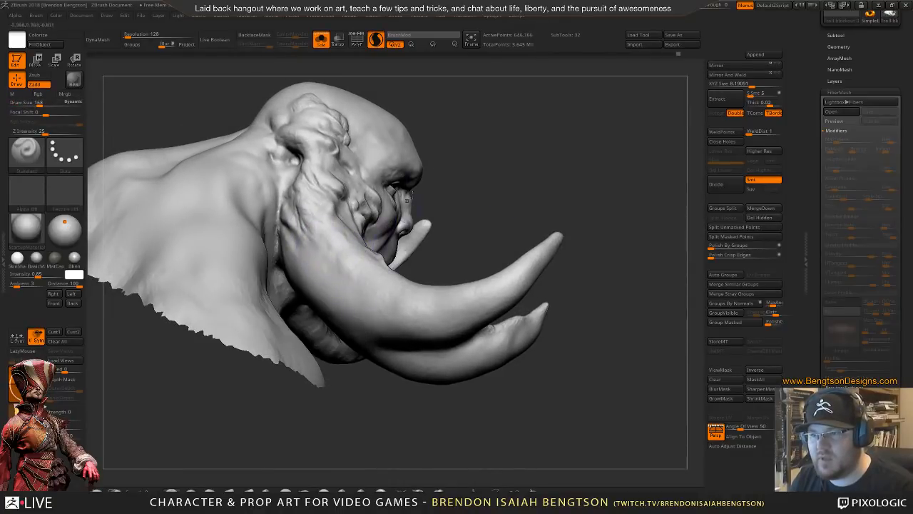
mouse_move(519, 139)
left_mouse_down()
mouse_move(507, 168)
mouse_move(431, 193)
left_mouse_up()
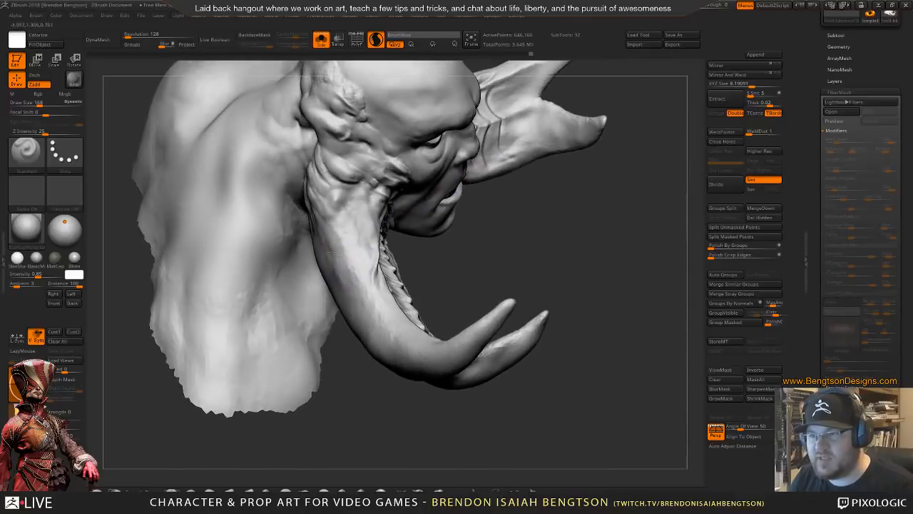
left_click_drag(330, 243, 370, 325)
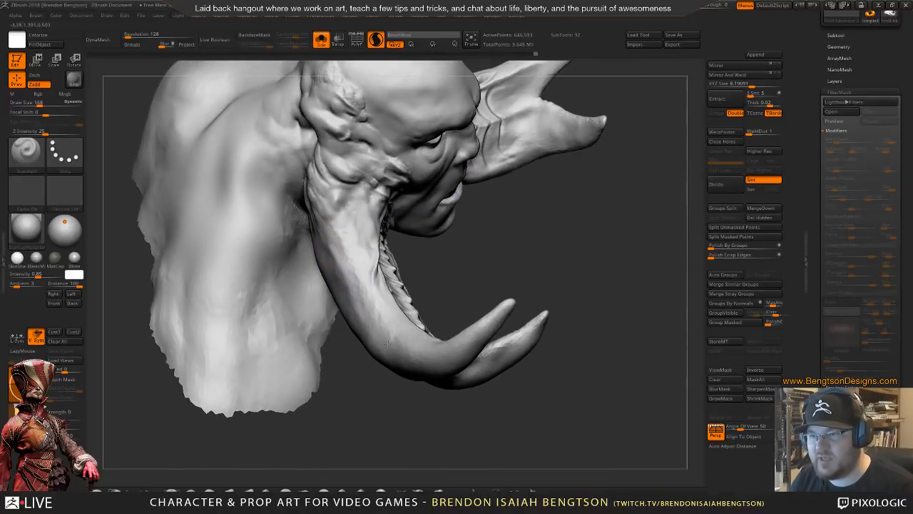
left_click_drag(462, 273, 420, 265)
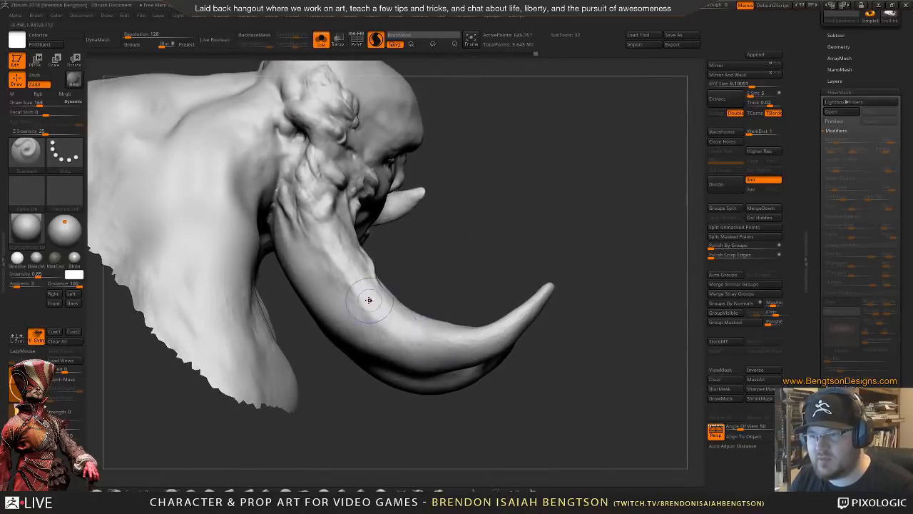
mouse_move(477, 281)
left_mouse_down()
mouse_move(461, 271)
mouse_move(346, 267)
left_mouse_up()
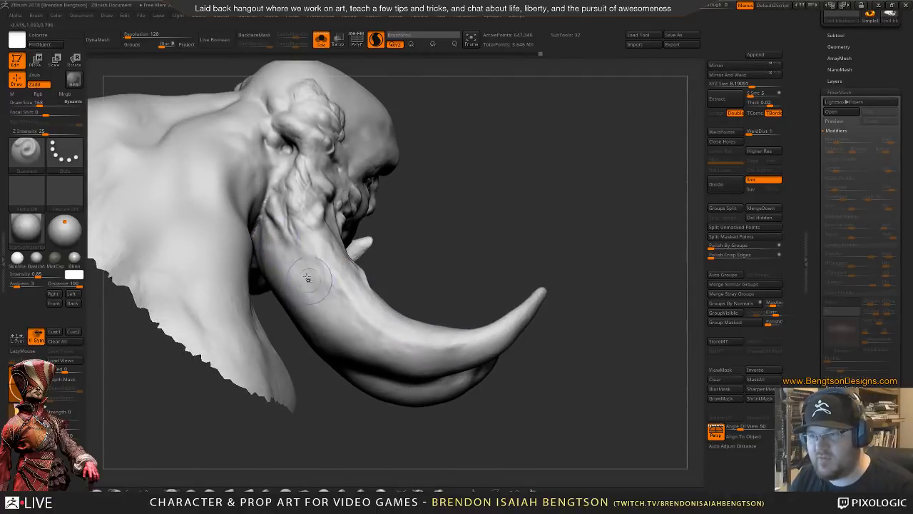
- Sculpt long strokes down the horn's outer side, running from the folded base toward the fork
left_click_drag(296, 254, 343, 341)
left_click_drag(300, 278, 398, 350)
mouse_move(476, 269)
left_mouse_down()
mouse_move(460, 249)
mouse_move(430, 283)
left_mouse_up()
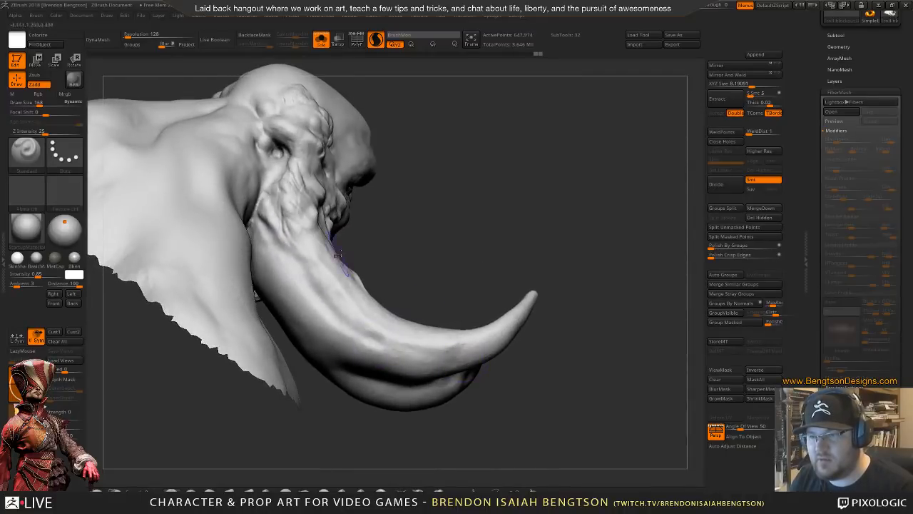
left_click_drag(381, 271, 318, 265)
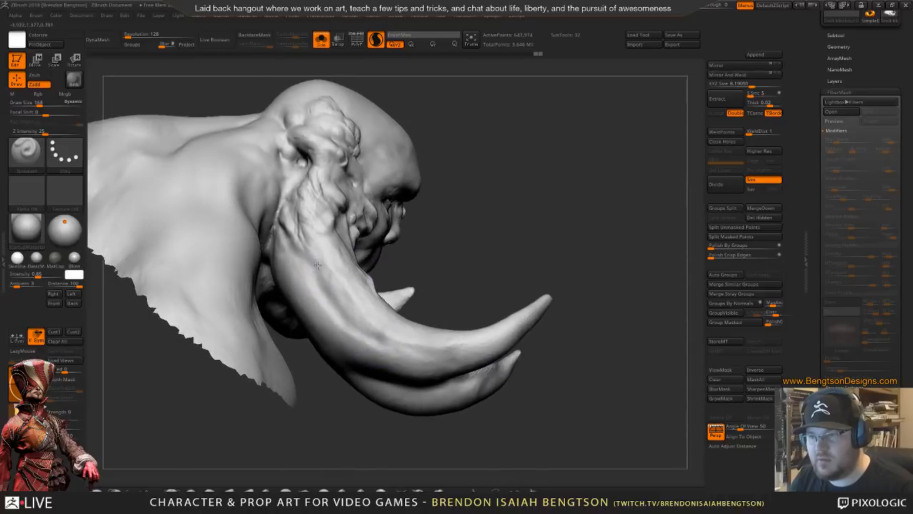
- Try further strokes down the horn's lower outer side, check the shape from a distance and undo them
right_click_drag(341, 269, 299, 280)
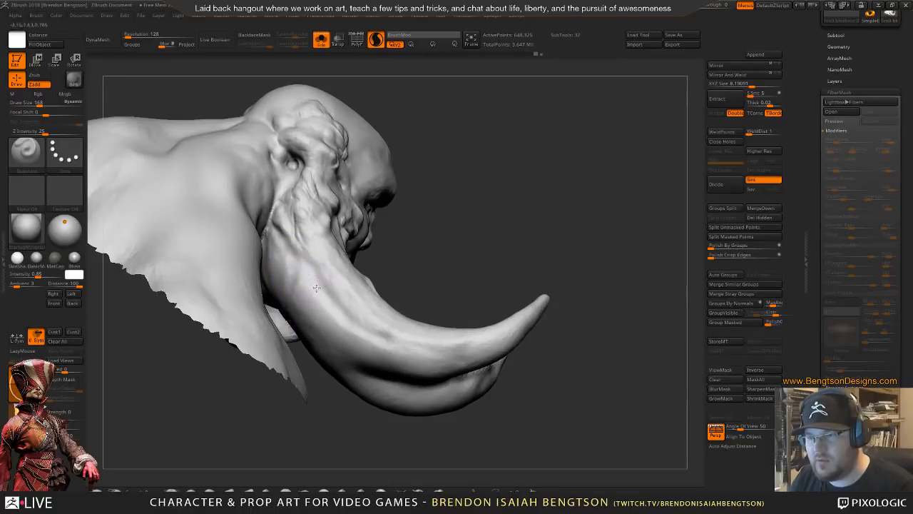
mouse_move(317, 288)
left_mouse_down()
mouse_move(321, 332)
mouse_move(354, 355)
left_mouse_up()
right_click_drag(472, 246, 472, 200, "ctrl")
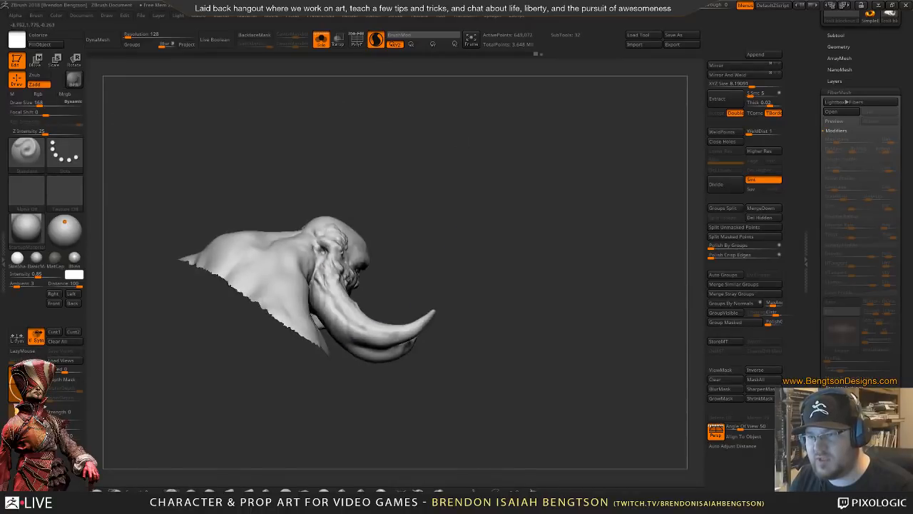
mouse_move(471, 153)
right_mouse_down()
mouse_move(456, 148)
mouse_move(446, 321)
mouse_move(472, 254)
mouse_move(461, 209)
mouse_move(471, 279)
mouse_move(485, 199)
mouse_move(441, 212)
right_mouse_up()
key("ctrl+z")
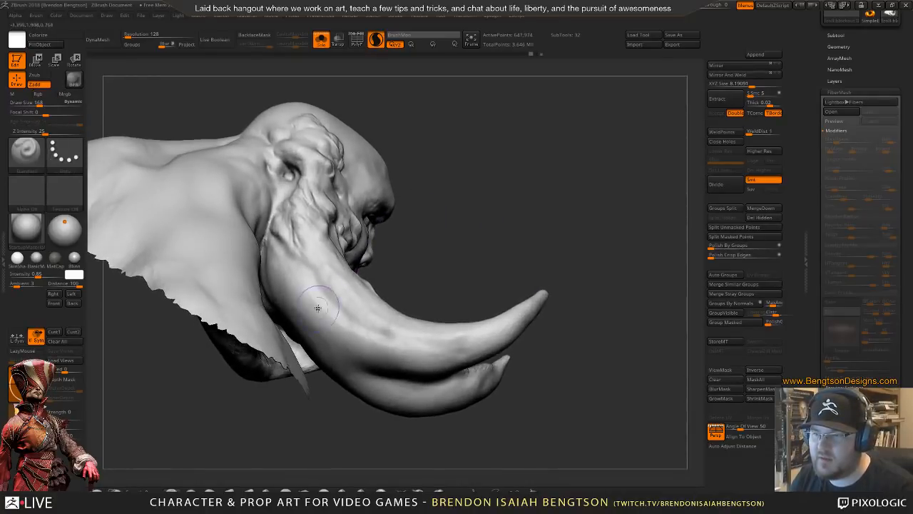
- Set the draw size to 106 and build up clay strokes along the horn's outer side with the ClayBuildup brush
right_click_drag(326, 265, 339, 248)
key("space")
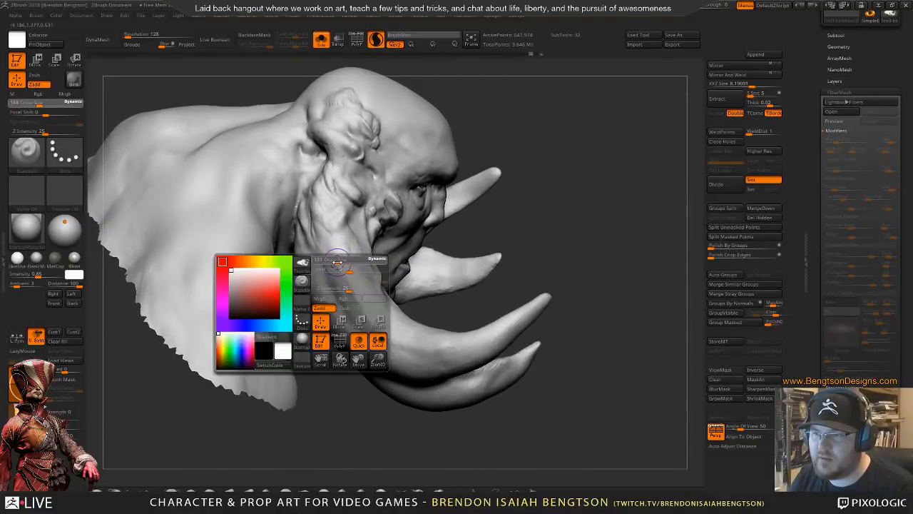
left_click_drag(337, 263, 337, 257)
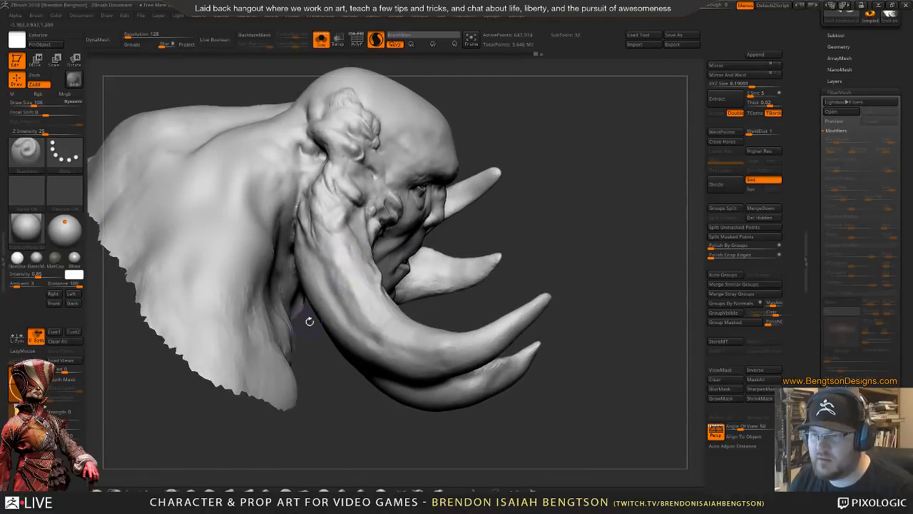
key("b")
key("c")
key("b")
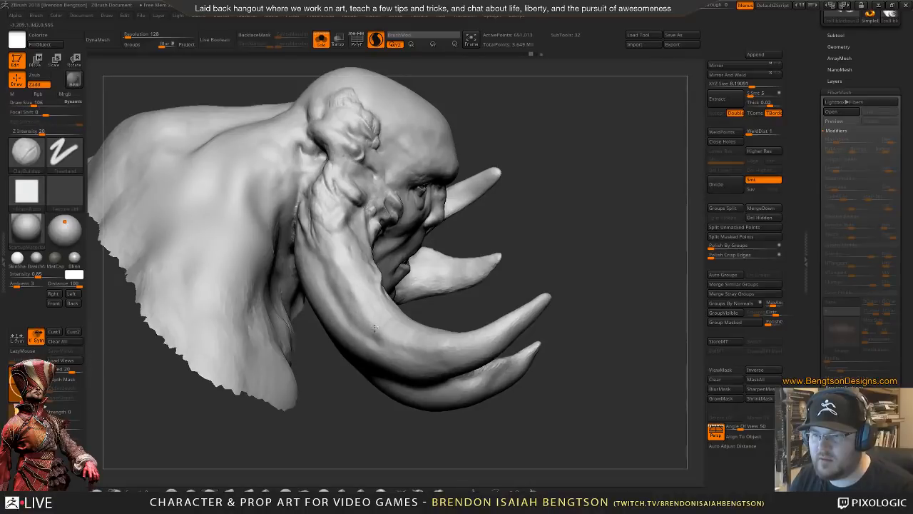
left_click_drag(525, 230, 339, 296)
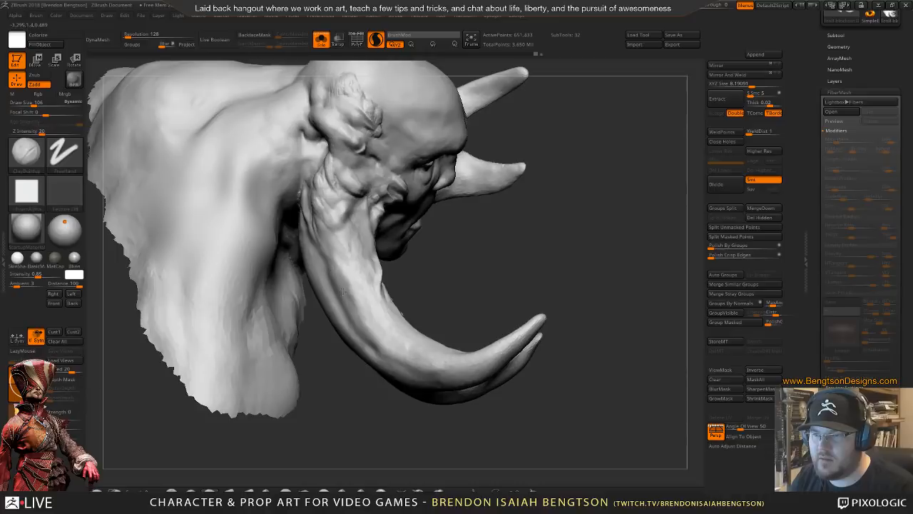
- Enlarge the ClayBuildup brush to a draw size of 140 and fill out the middle of the horn's outer surface
key("space")
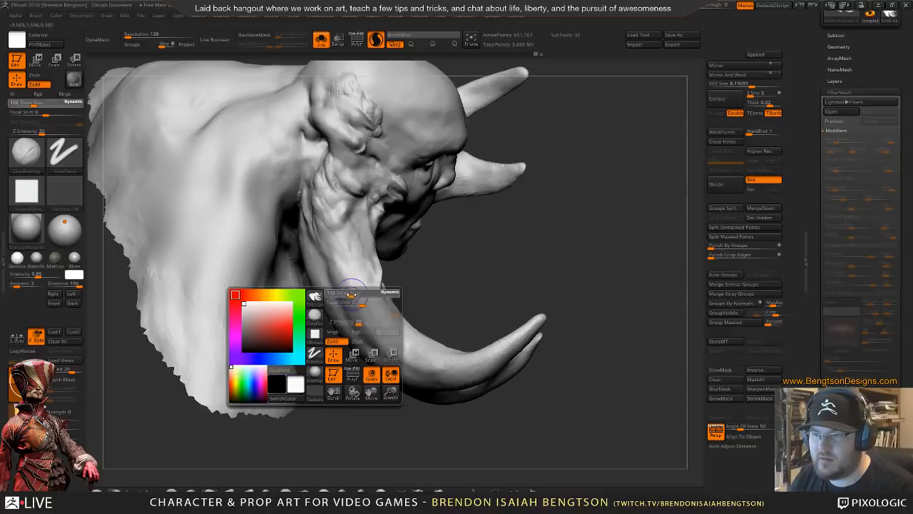
left_click_drag(354, 295, 343, 294)
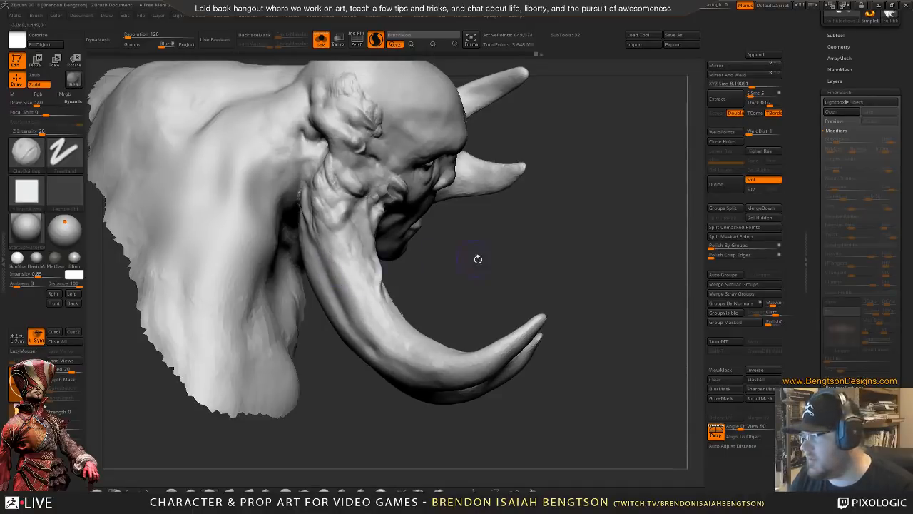
mouse_move(478, 259)
left_mouse_down()
mouse_move(489, 295)
mouse_move(493, 269)
left_mouse_up()
left_click_drag(529, 311, 516, 267)
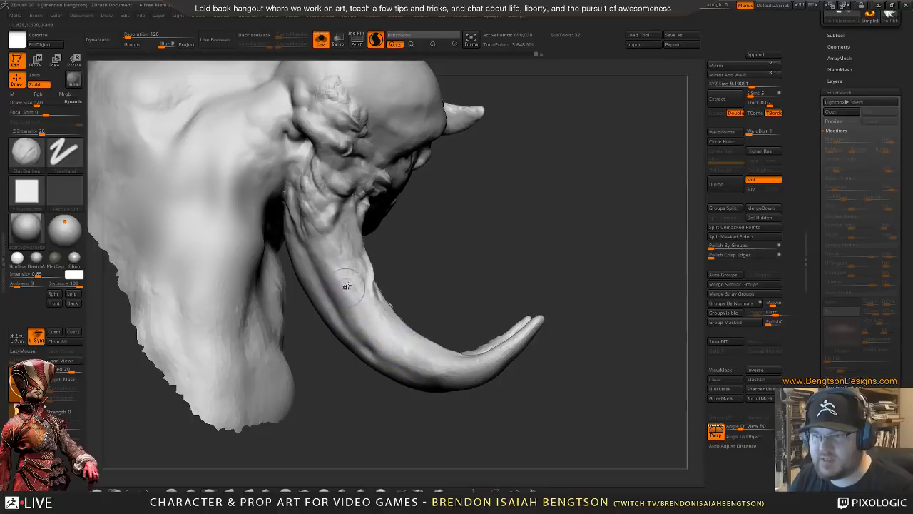
left_click_drag(397, 265, 417, 260)
- Adjust the horn's curve with the Move Topological brush, checking the silhouette from the side and from below
key("b")
key("m")
key("t")
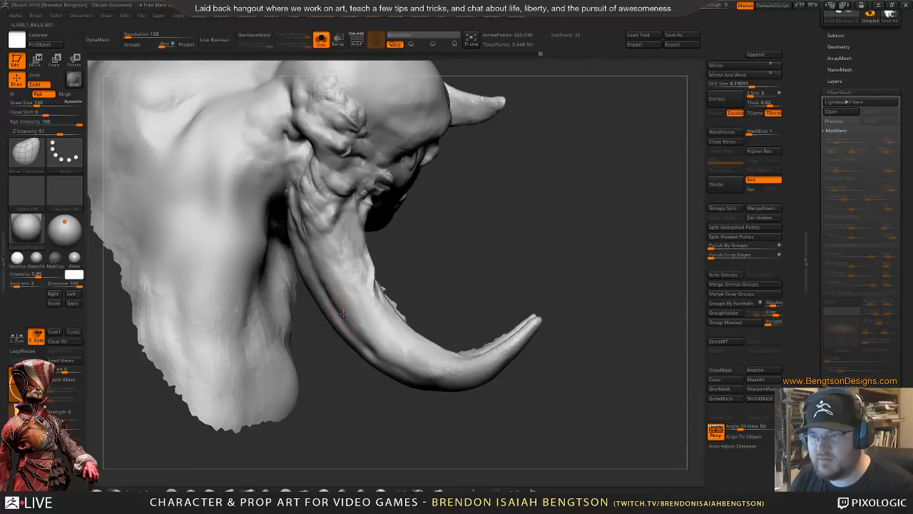
left_click_drag(503, 180, 516, 234, "alt")
left_click_drag(517, 235, 518, 146)
mouse_move(516, 210)
left_mouse_down()
mouse_move(530, 206)
mouse_move(518, 206)
mouse_move(520, 273)
mouse_move(530, 198)
mouse_move(512, 220)
mouse_move(477, 195)
mouse_move(374, 333)
left_mouse_up()
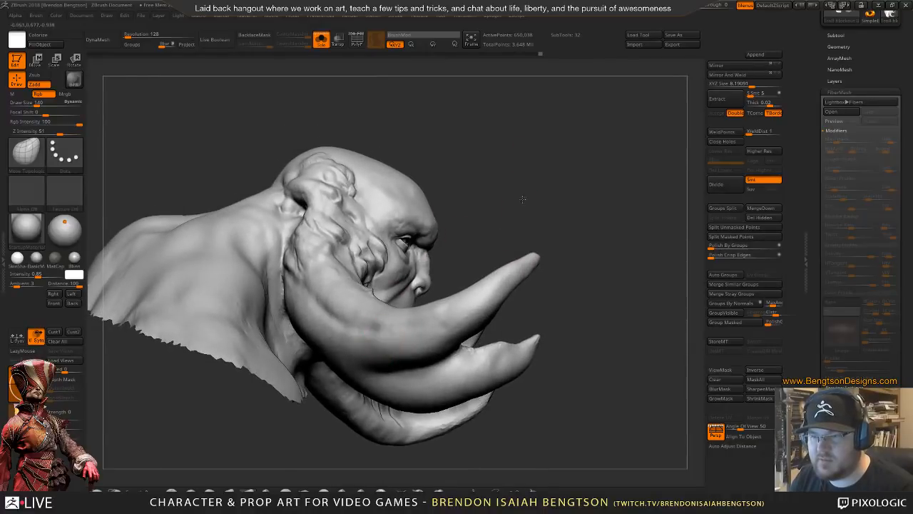
left_click_drag(522, 199, 451, 228)
- Set the draw size to 110, sculpt and soften small folds at the horn's fork, and return to the Standard brush
key("shift")
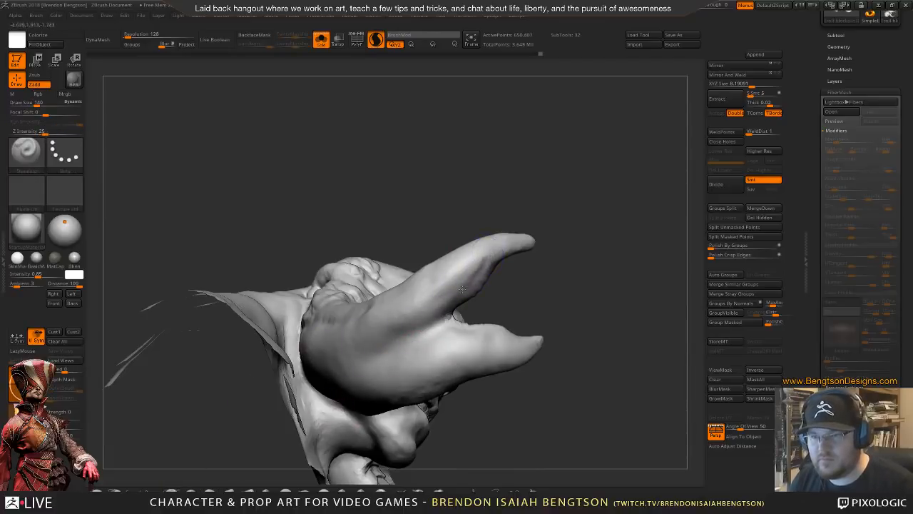
key("space")
left_click_drag(526, 270, 501, 256)
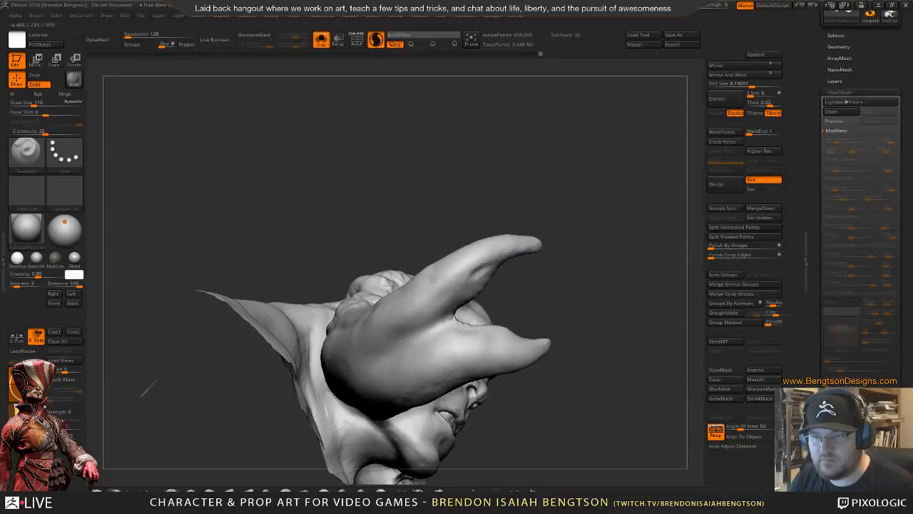
mouse_move(384, 362)
left_mouse_down()
mouse_move(467, 289)
mouse_move(436, 332)
mouse_move(413, 343)
left_mouse_up()
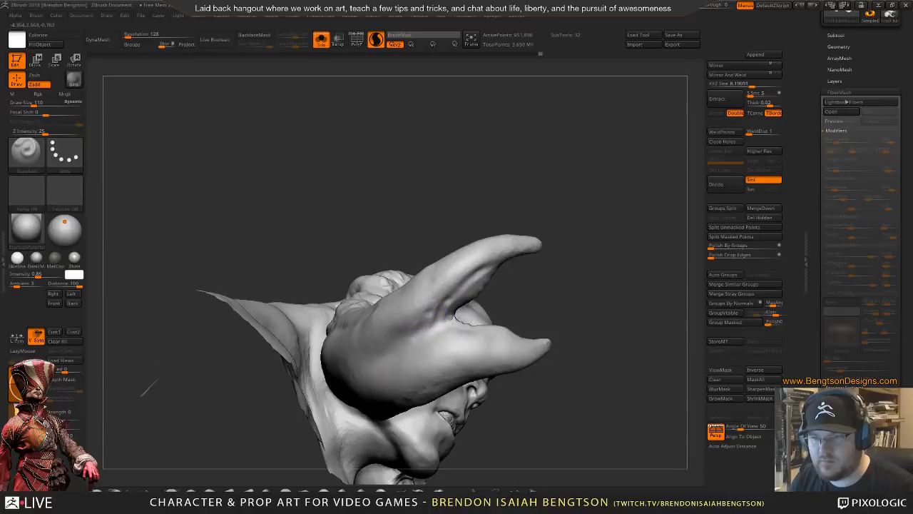
key("b")
key("c")
key("b")
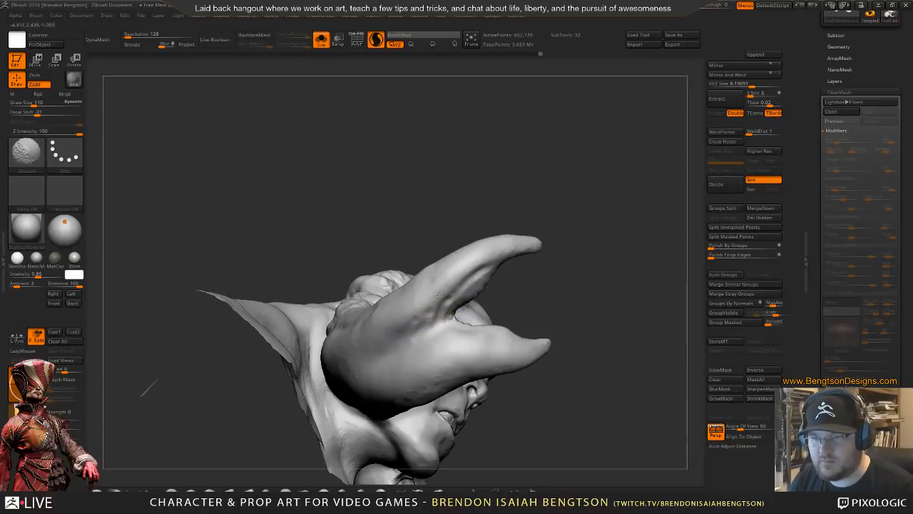
key("b")
key("s")
key("t")
mouse_move(535, 283)
left_mouse_down()
mouse_move(550, 302)
mouse_move(505, 311)
left_mouse_up()
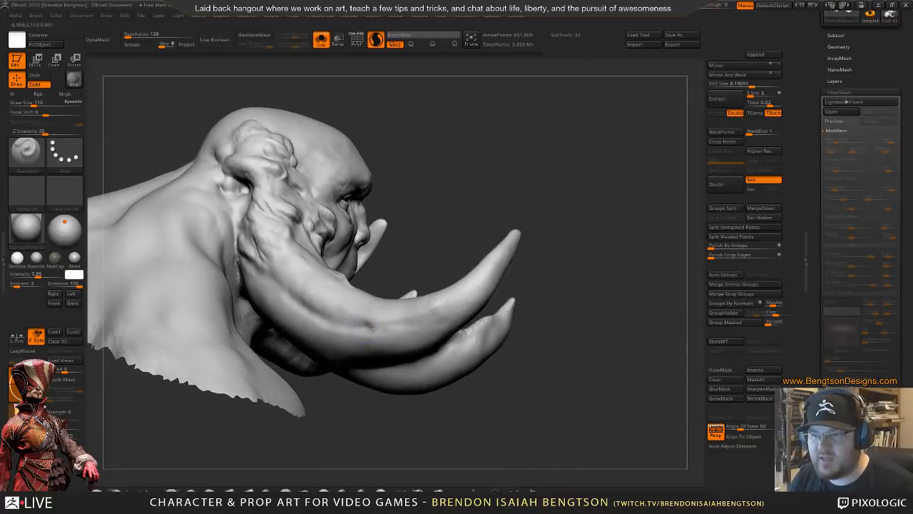
- Sculpt long ridges down the horn's outer side, from below the folded base toward the lower bend
left_click_drag(367, 325, 428, 322)
key("ctrl+z")
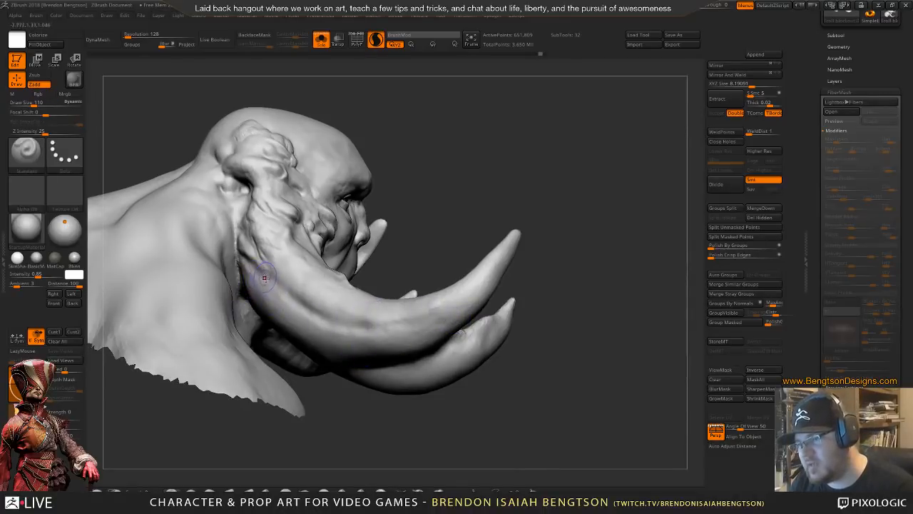
left_click_drag(264, 278, 288, 317)
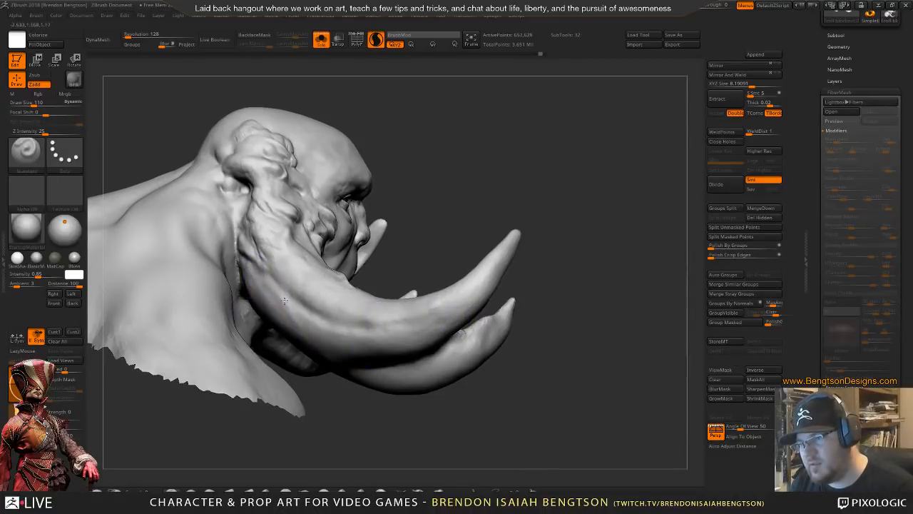
left_click_drag(243, 258, 319, 348)
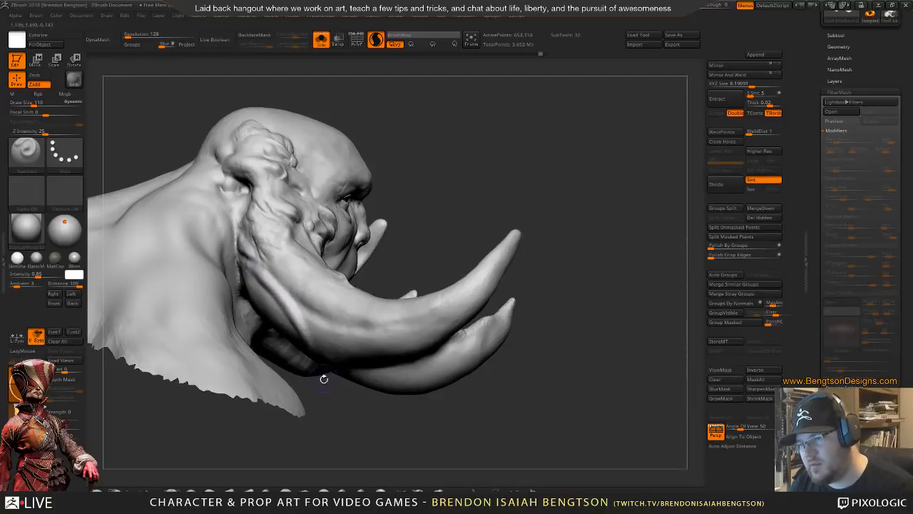
mouse_move(293, 303)
left_mouse_down()
mouse_move(333, 341)
mouse_move(367, 322)
mouse_move(357, 328)
mouse_move(393, 332)
mouse_move(418, 349)
left_mouse_up()
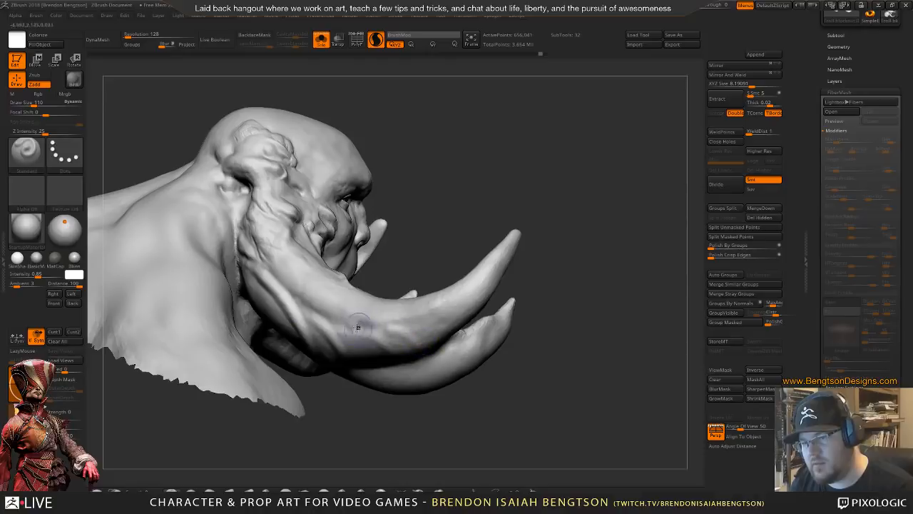
- Carve wrinkle-like ridges around the underside of the horn's bend near its base
mouse_move(421, 344)
right_mouse_down("ctrl")
mouse_move(437, 176)
mouse_move(436, 228)
mouse_move(413, 245)
mouse_move(450, 228)
mouse_move(436, 200)
mouse_move(461, 286)
mouse_move(312, 335)
right_mouse_up("ctrl")
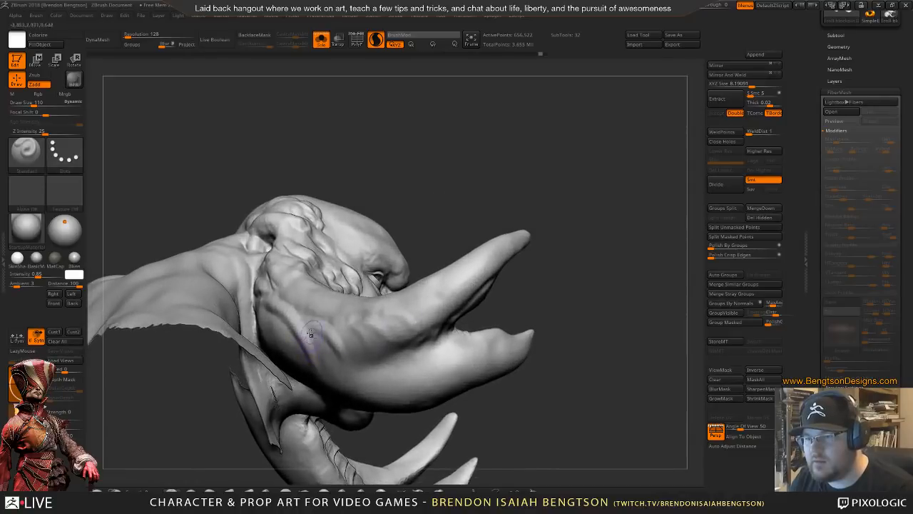
mouse_move(303, 327)
left_mouse_down()
mouse_move(336, 375)
mouse_move(322, 342)
mouse_move(357, 374)
left_mouse_up()
left_click_drag(361, 329, 385, 353)
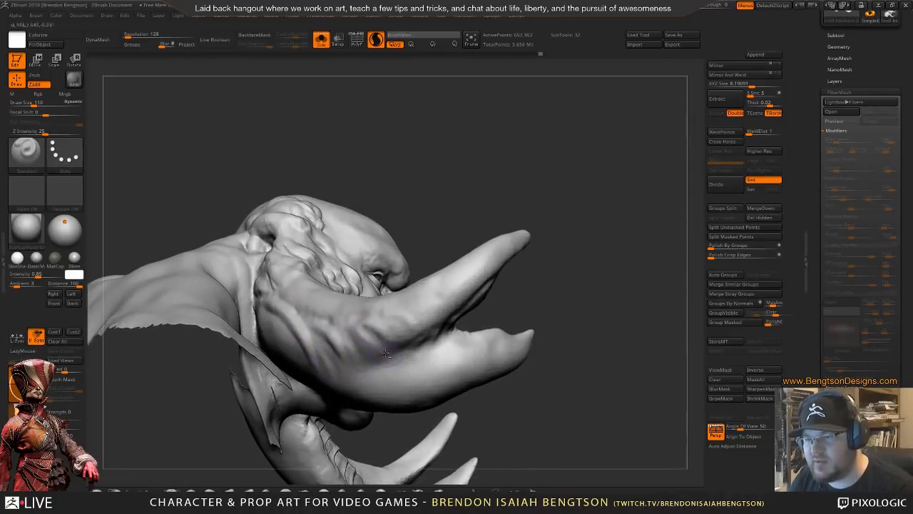
key("ctrl+z")
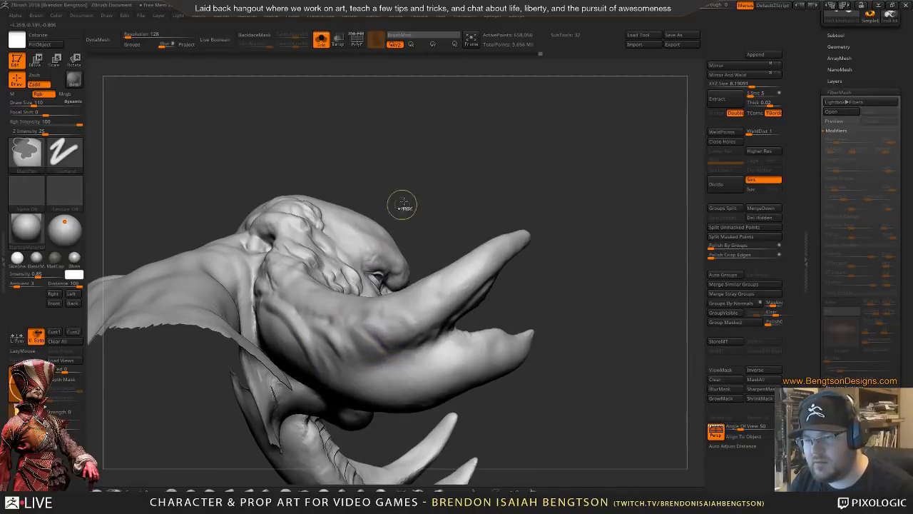
left_click_drag(302, 311, 338, 368)
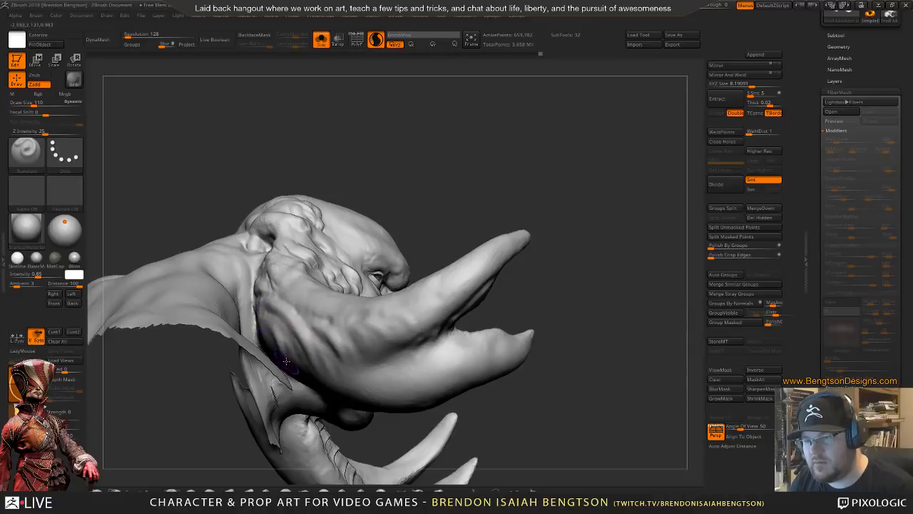
mouse_move(440, 171)
left_mouse_down()
mouse_move(416, 172)
mouse_move(383, 314)
mouse_move(278, 306)
left_mouse_up()
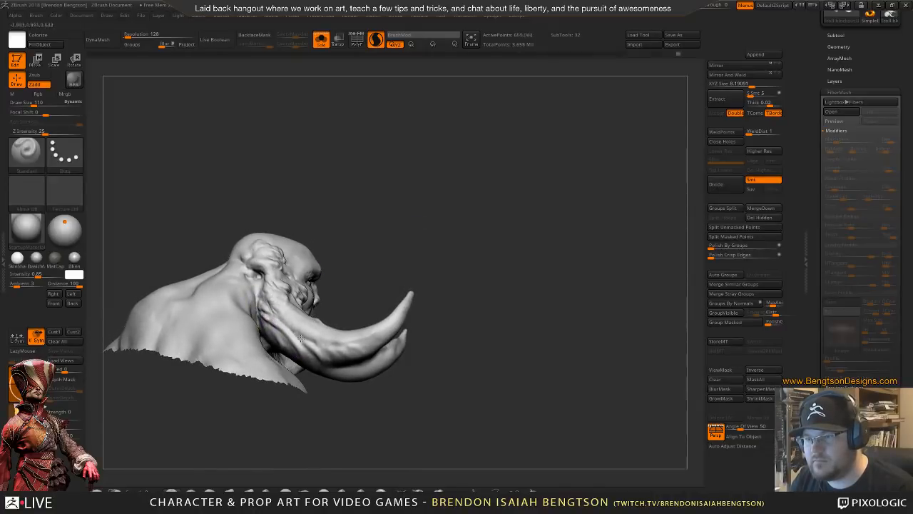
- Sculpt a row of short curved grooves across the horn's underside, leading up to the fork
mouse_move(395, 202)
left_mouse_down("alt")
mouse_move(433, 214)
mouse_move(432, 197)
mouse_move(440, 211)
mouse_move(416, 212)
mouse_move(449, 212)
mouse_move(493, 177)
mouse_move(474, 134)
mouse_move(507, 126)
mouse_move(508, 149)
mouse_move(487, 116)
left_mouse_up("alt")
mouse_move(482, 147)
left_mouse_down()
mouse_move(478, 84)
mouse_move(444, 124)
left_mouse_up()
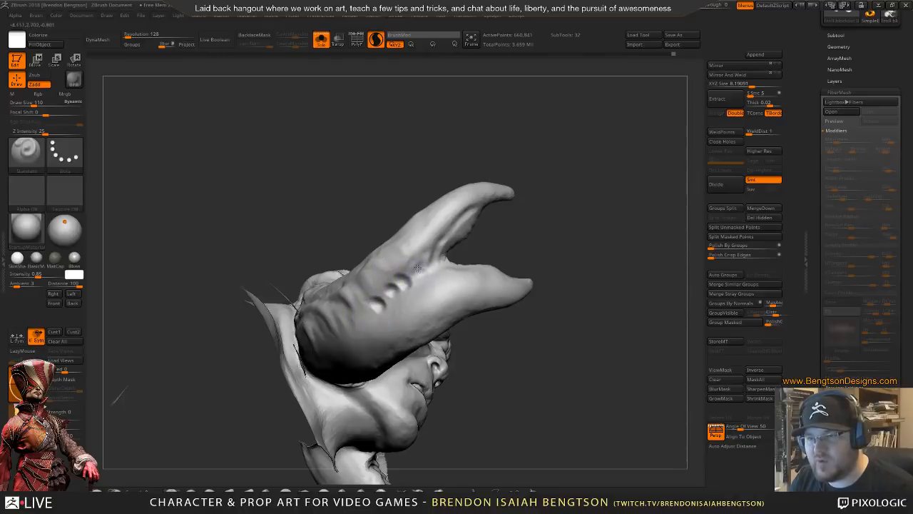
left_click_drag(436, 176, 392, 255)
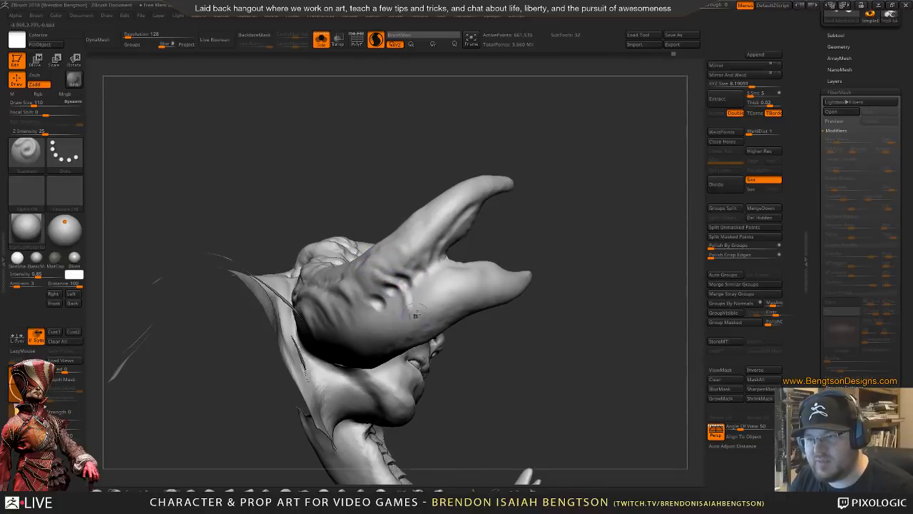
left_click_drag(442, 176, 392, 232)
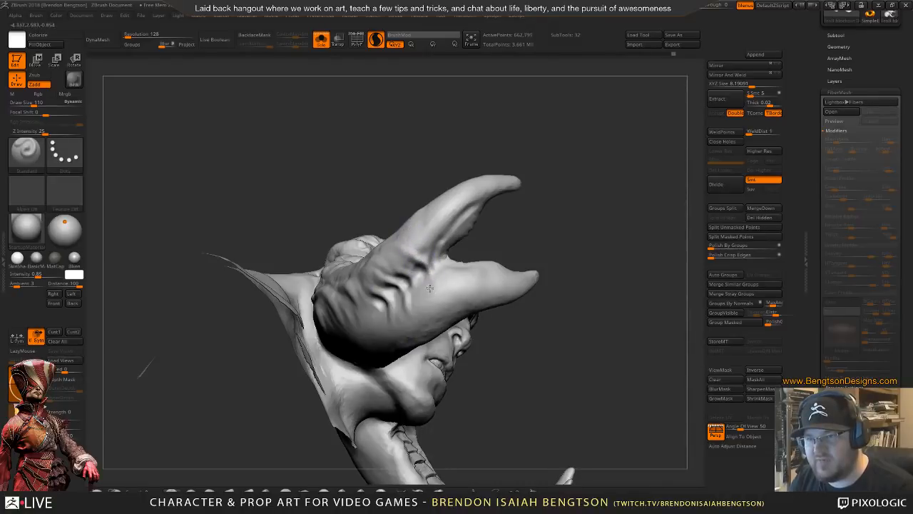
- Check the sculpted horn on the full figure, from a distance and close up, and isolate the head again
mouse_move(425, 158)
left_mouse_down()
mouse_move(540, 274)
mouse_move(500, 235)
mouse_move(537, 230)
mouse_move(536, 204)
mouse_move(547, 236)
mouse_move(520, 203)
left_mouse_up()
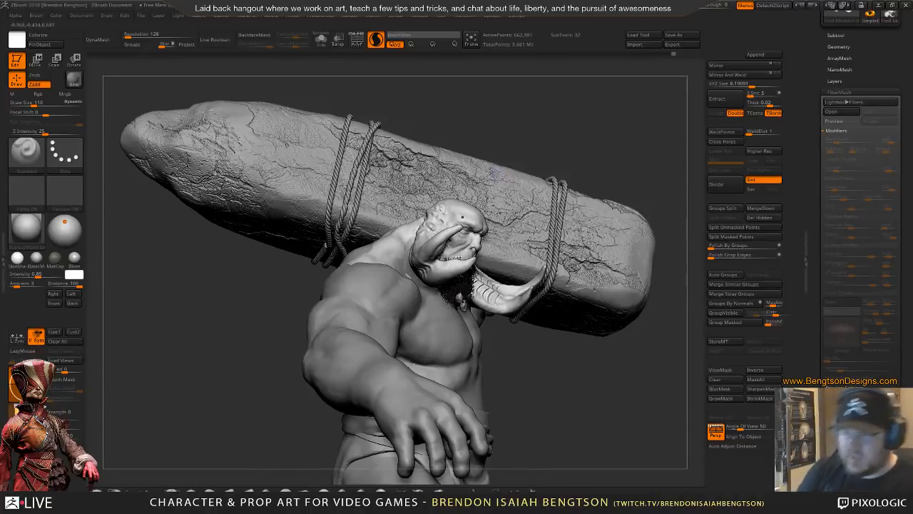
left_click_drag(561, 369, 558, 343, "alt")
mouse_move(546, 337)
left_mouse_down()
mouse_move(559, 354)
mouse_move(538, 373)
mouse_move(563, 333)
mouse_move(548, 329)
left_mouse_up()
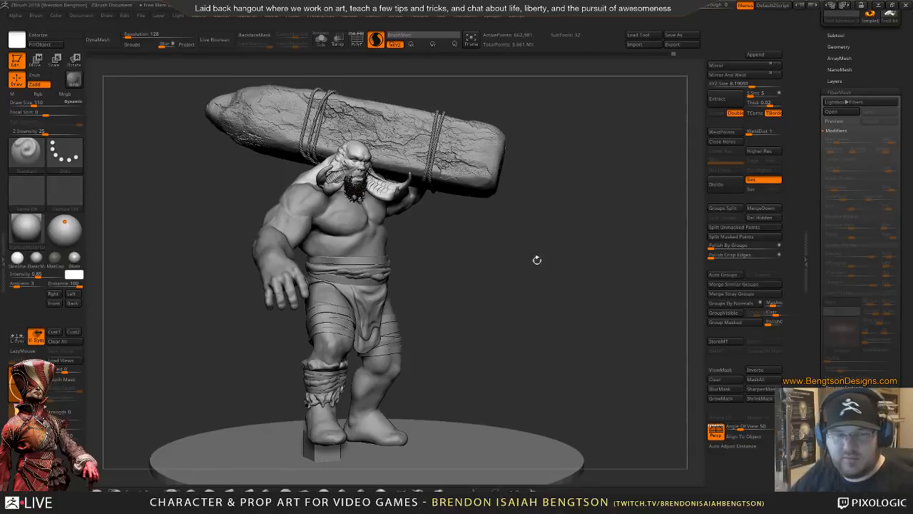
left_click_drag(434, 231, 496, 467)
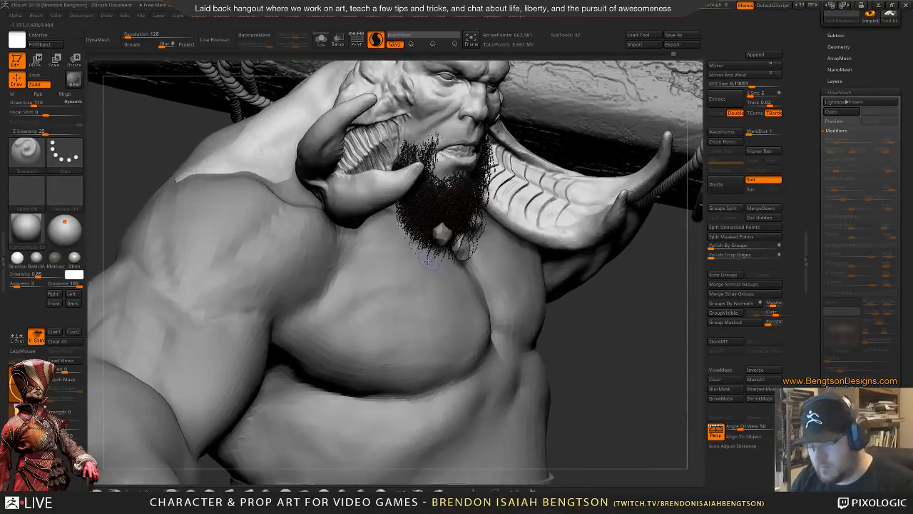
key("shift+s")
left_click_drag(423, 258, 442, 269, "alt")
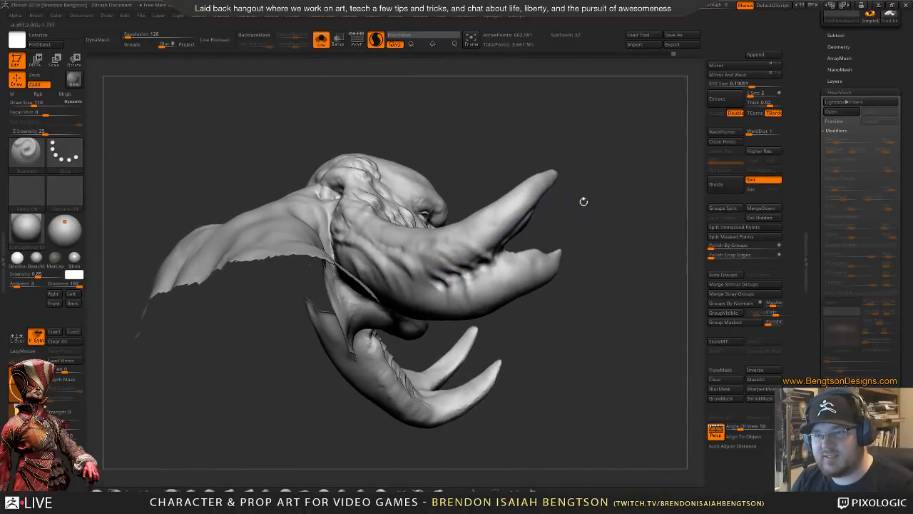
- Extend the row of curved grooves back toward the horn's base and deepen its rearmost folds
mouse_move(583, 201)
left_mouse_down()
mouse_move(513, 240)
mouse_move(511, 219)
mouse_move(518, 239)
mouse_move(547, 182)
mouse_move(378, 259)
mouse_move(392, 253)
left_mouse_up()
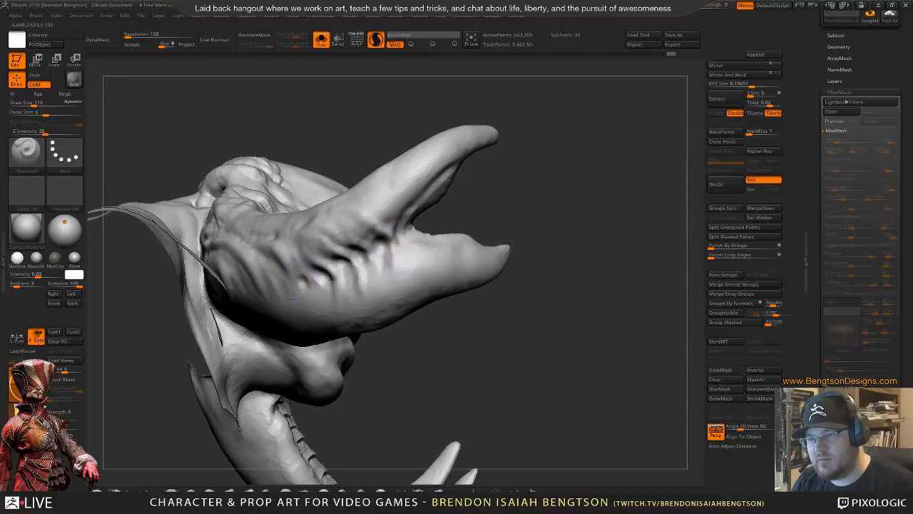
left_click_drag(286, 283, 271, 241)
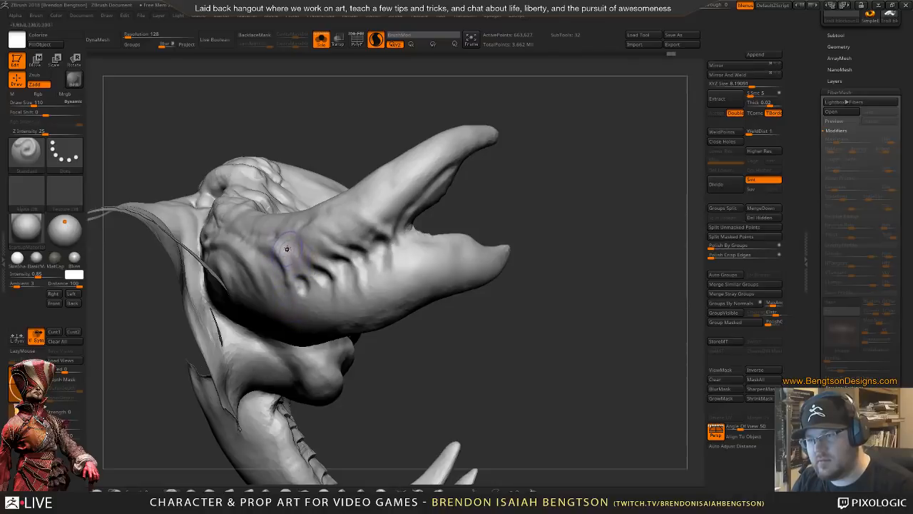
left_click_drag(311, 293, 310, 284)
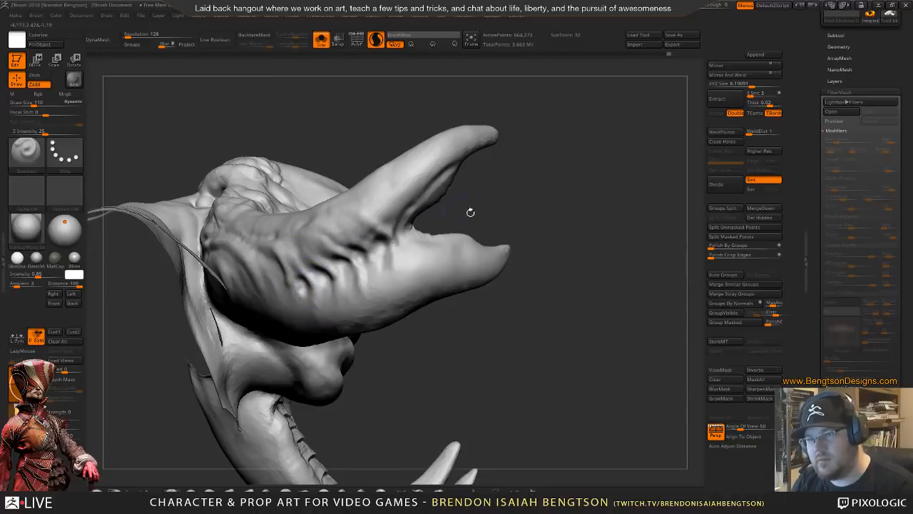
- Add soft crosswise ridges along the outer face of the horn's lower prong, starting at the fork
mouse_move(470, 212)
left_mouse_down()
mouse_move(425, 293)
mouse_move(407, 261)
mouse_move(375, 285)
left_mouse_up()
mouse_move(383, 249)
left_mouse_down()
mouse_move(399, 291)
mouse_move(436, 299)
left_mouse_up()
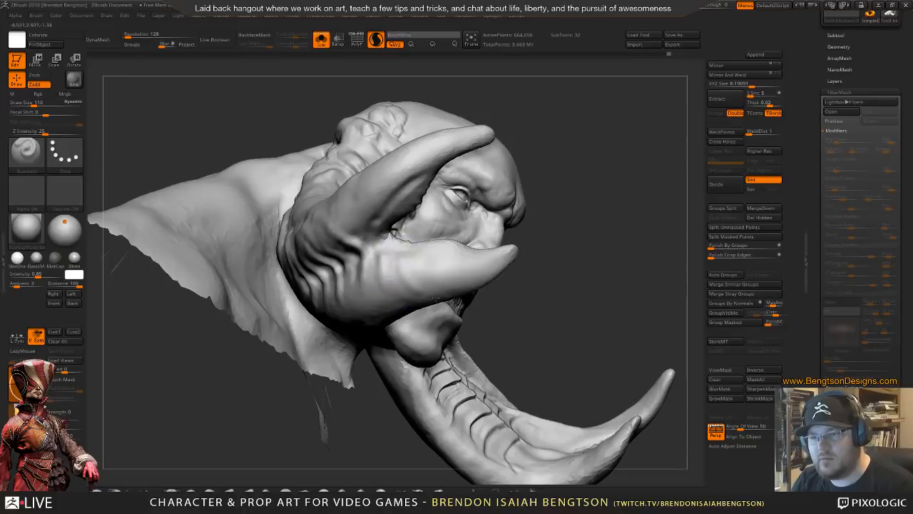
left_click_drag(403, 251, 428, 284)
mouse_move(441, 250)
left_mouse_down()
mouse_move(425, 265)
mouse_move(448, 286)
left_mouse_up()
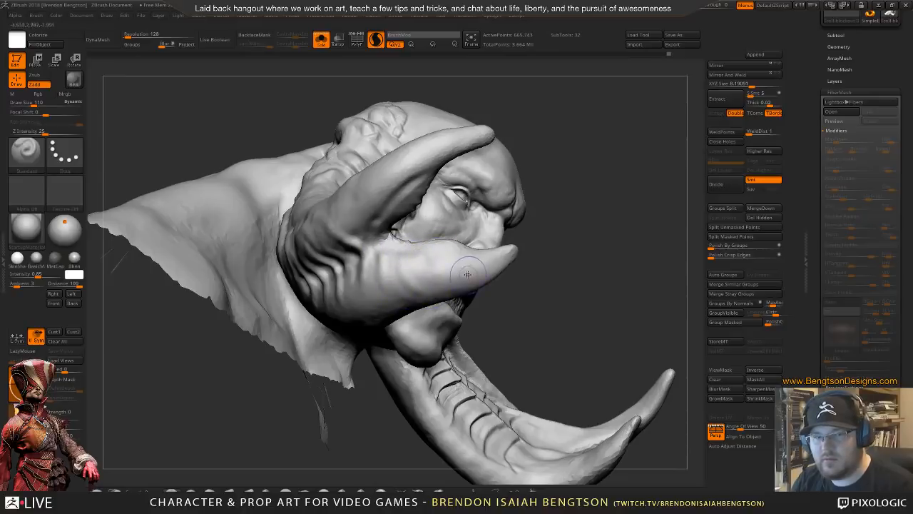
- Carry the soft crosswise ridges through the fork and onto the outer face of the horn's upper prong
mouse_move(585, 189)
left_mouse_down()
mouse_move(615, 169)
mouse_move(591, 178)
mouse_move(588, 159)
left_mouse_up()
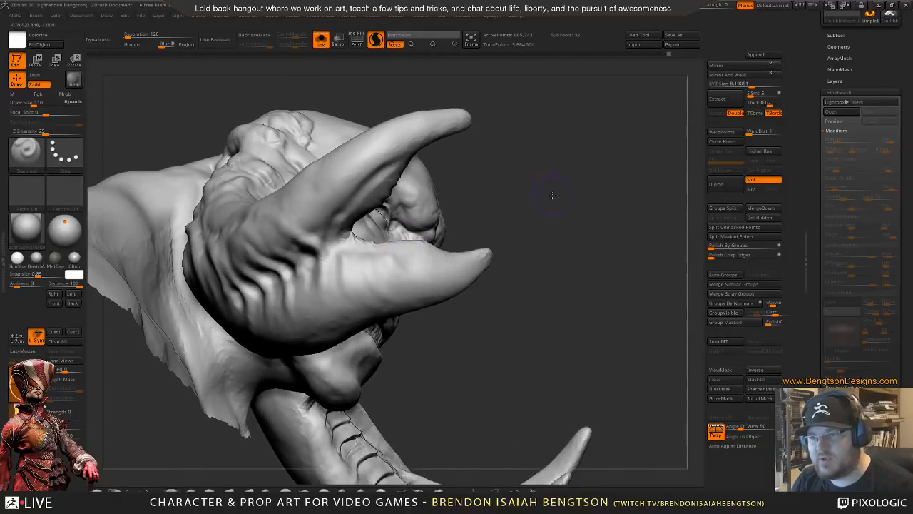
mouse_move(552, 195)
left_mouse_down()
mouse_move(428, 242)
mouse_move(425, 259)
mouse_move(415, 250)
mouse_move(473, 279)
mouse_move(402, 247)
mouse_move(438, 261)
mouse_move(434, 291)
mouse_move(441, 276)
mouse_move(380, 201)
left_mouse_up()
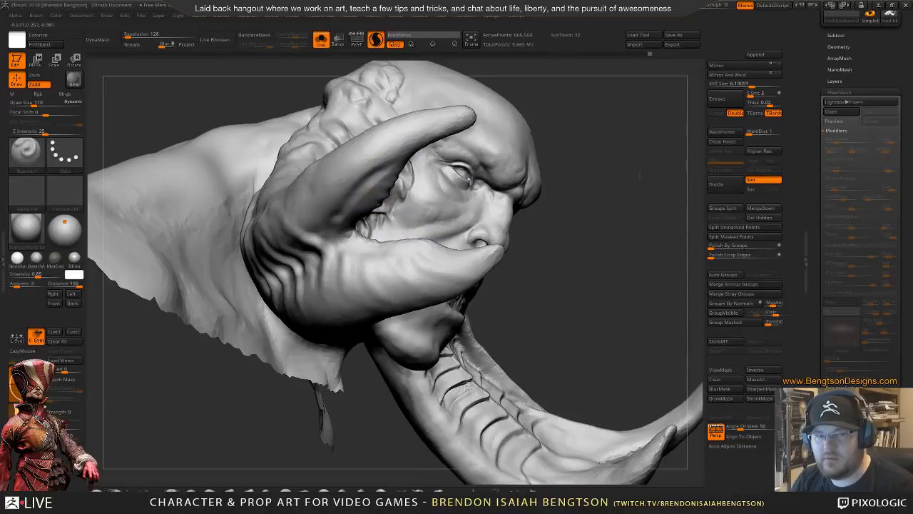
mouse_move(592, 164)
left_mouse_down()
mouse_move(629, 184)
mouse_move(635, 171)
mouse_move(585, 185)
left_mouse_up()
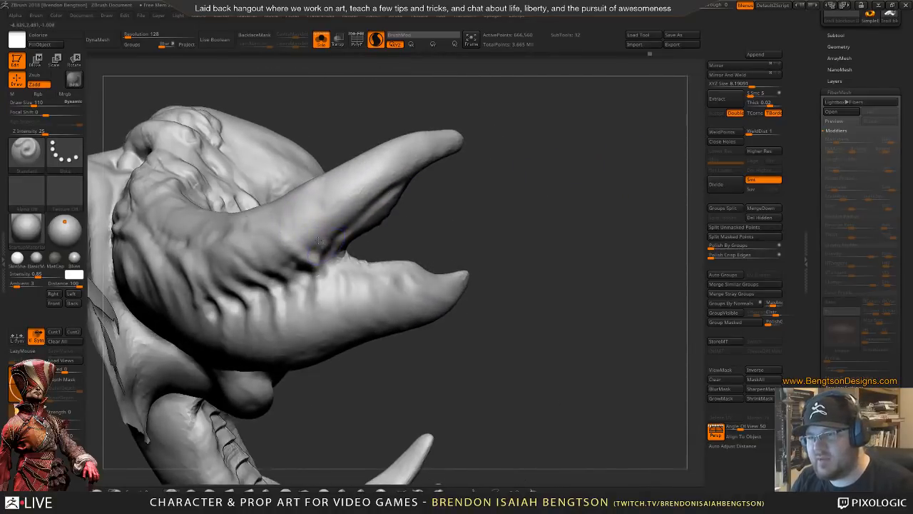
mouse_move(320, 243)
left_mouse_down()
mouse_move(323, 177)
mouse_move(329, 227)
mouse_move(379, 153)
mouse_move(353, 210)
mouse_move(421, 139)
mouse_move(391, 181)
mouse_move(438, 136)
left_mouse_up()
mouse_move(490, 154)
left_mouse_down()
mouse_move(495, 207)
mouse_move(514, 216)
mouse_move(529, 168)
mouse_move(443, 179)
mouse_move(357, 171)
mouse_move(306, 254)
left_mouse_up()
mouse_move(308, 308)
left_mouse_down()
mouse_move(304, 249)
mouse_move(302, 293)
left_mouse_up()
mouse_move(420, 302)
left_mouse_down()
mouse_move(445, 322)
mouse_move(483, 328)
mouse_move(478, 315)
left_mouse_up()
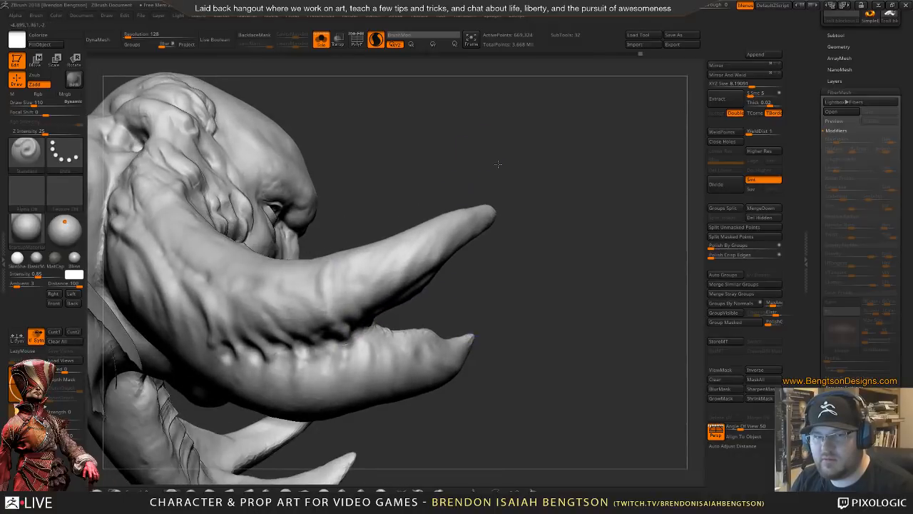
- Refine the ridges above the groove row on the horn's outer side, checking its shape from several angles
mouse_move(497, 164)
left_mouse_down()
mouse_move(513, 137)
mouse_move(485, 138)
mouse_move(520, 136)
left_mouse_up()
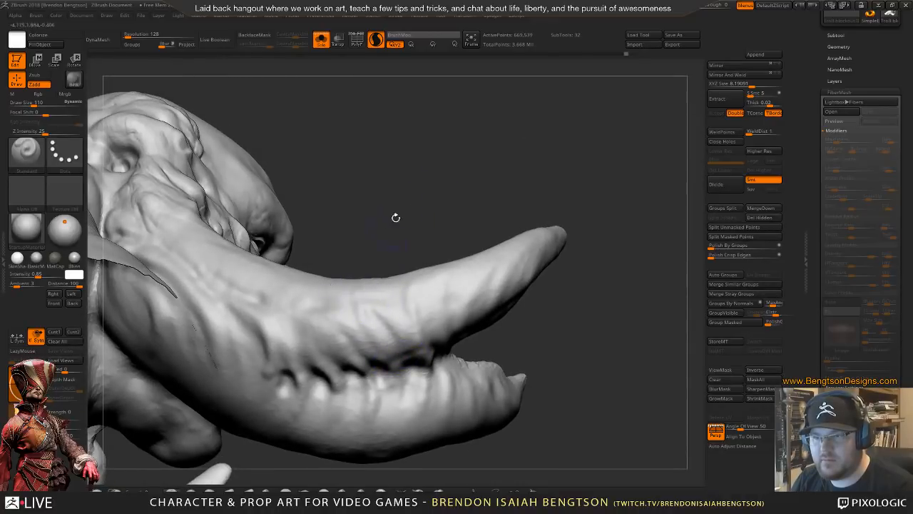
left_click_drag(395, 216, 434, 174)
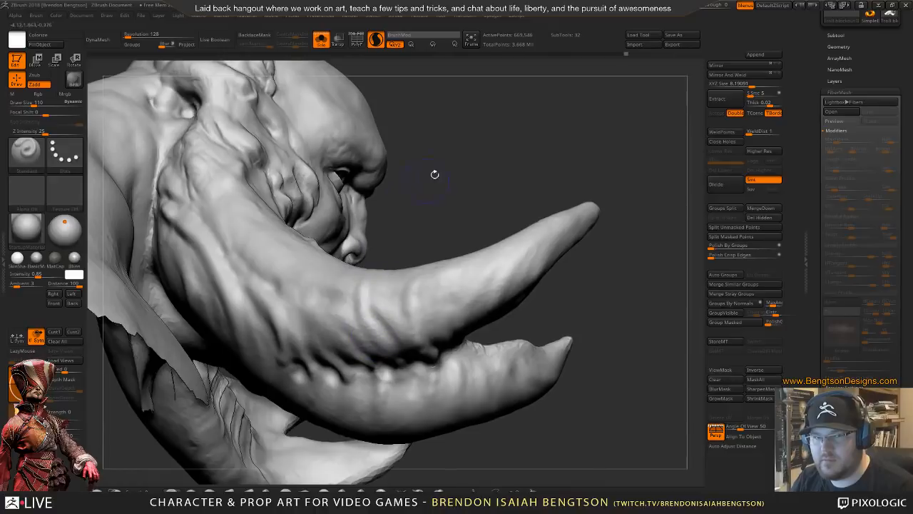
left_click_drag(525, 112, 481, 116)
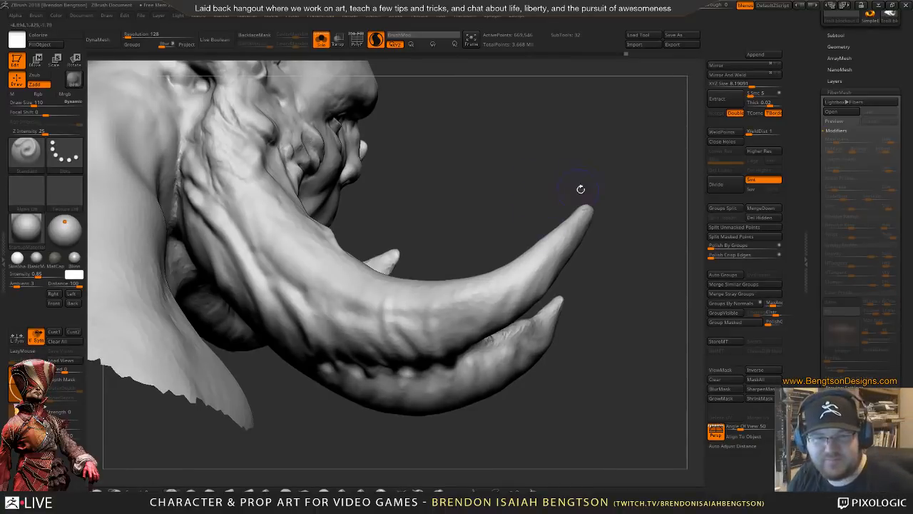
mouse_move(578, 143)
left_mouse_down()
mouse_move(513, 184)
mouse_move(535, 199)
mouse_move(322, 333)
left_mouse_up()
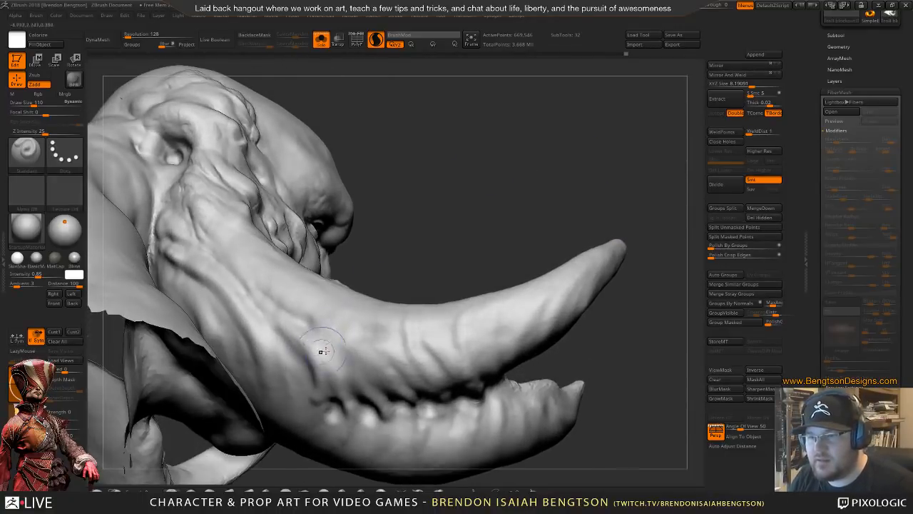
left_click_drag(406, 246, 476, 263)
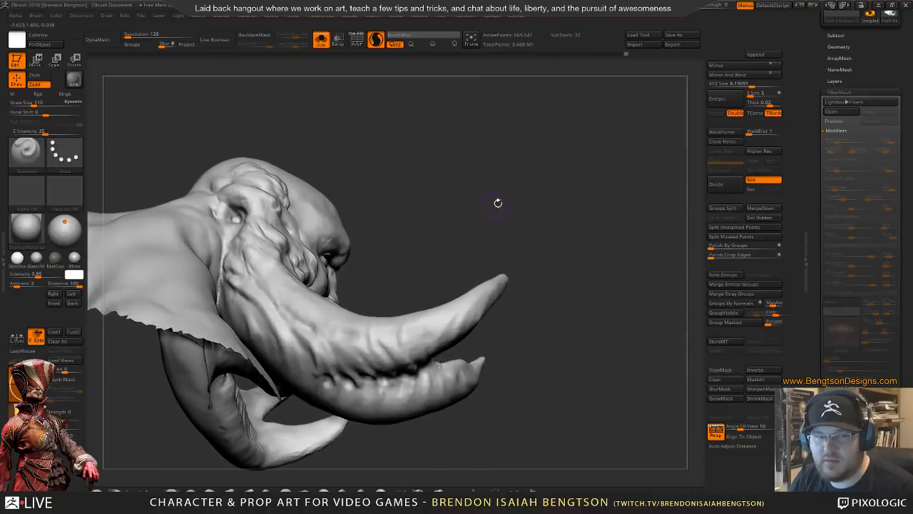
left_click_drag(498, 202, 541, 164)
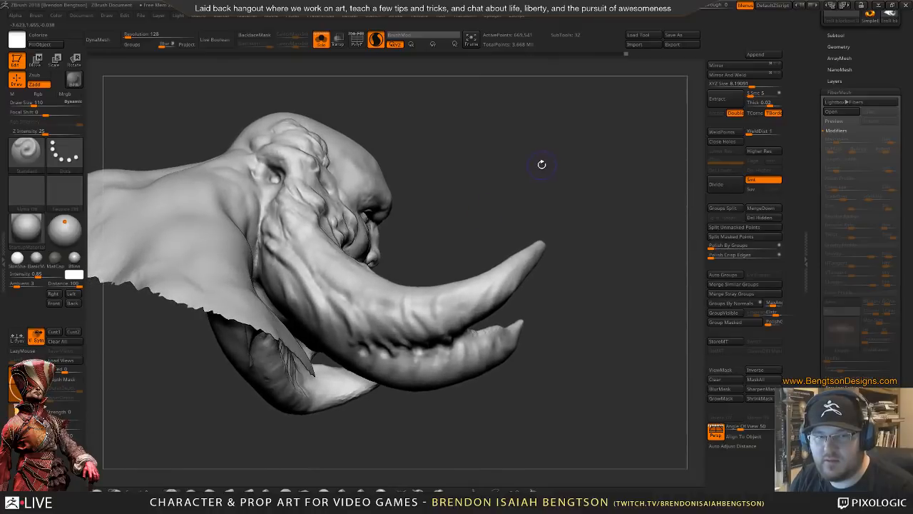
- Sculpt a row of small bumps and folds along the top of the horn near its root, reducing the draw size to 84
key("ctrl")
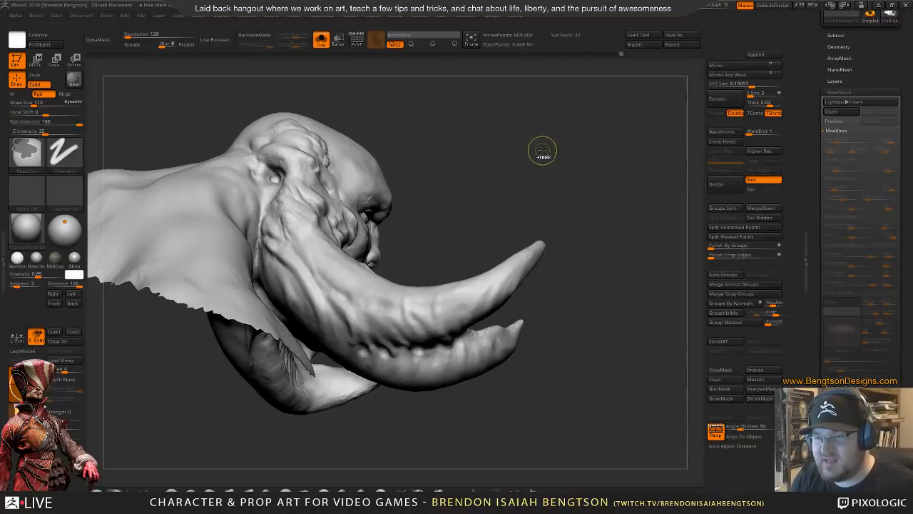
left_click_drag(530, 155, 343, 276)
key("f")
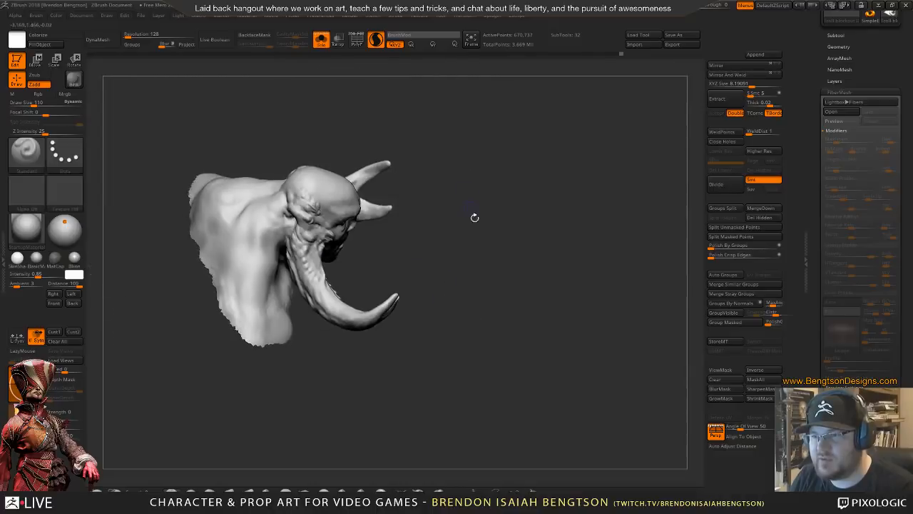
mouse_move(473, 217)
left_mouse_down()
mouse_move(507, 221)
mouse_move(470, 219)
mouse_move(457, 190)
mouse_move(511, 191)
mouse_move(495, 181)
mouse_move(450, 218)
mouse_move(347, 272)
left_mouse_up()
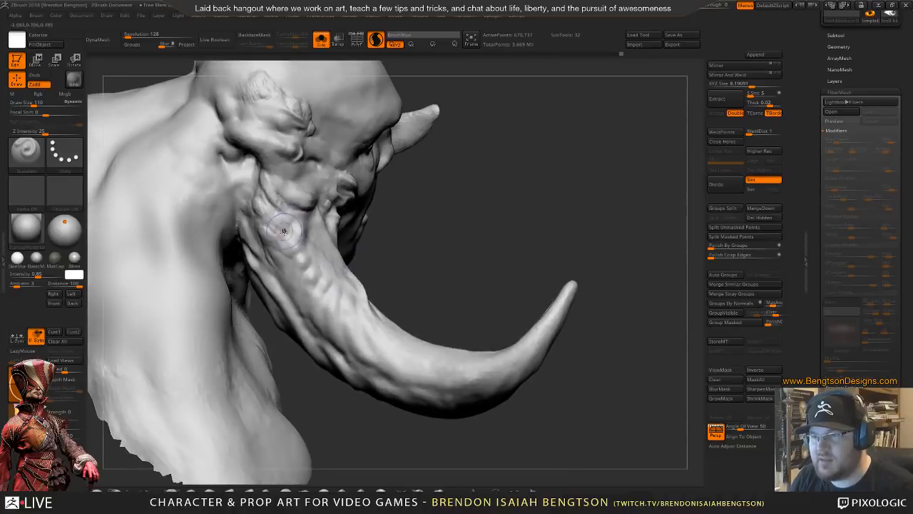
mouse_move(463, 228)
left_mouse_down("alt")
mouse_move(453, 263)
mouse_move(423, 280)
left_mouse_up("alt")
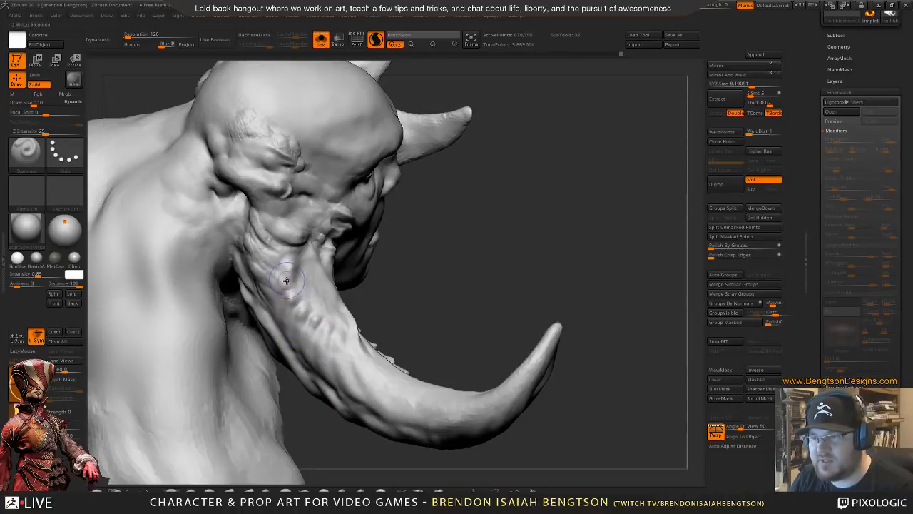
key("space")
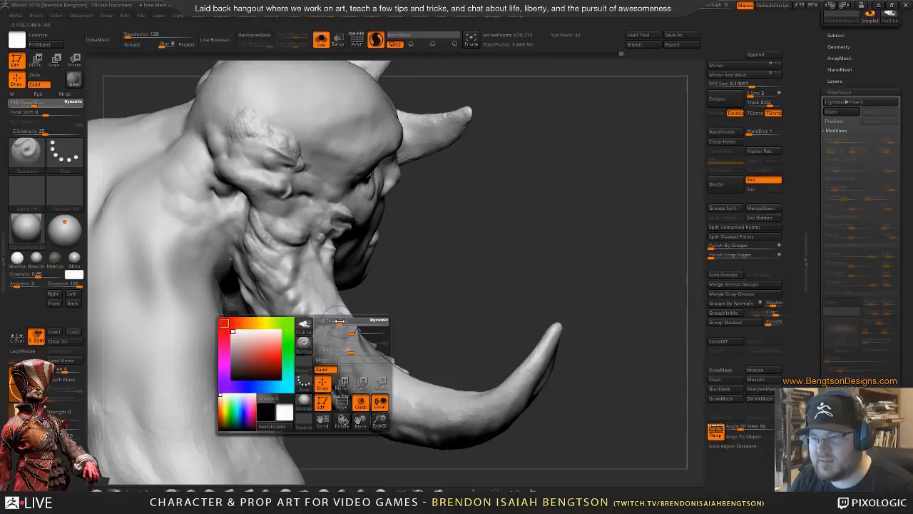
left_click_drag(378, 321, 341, 335)
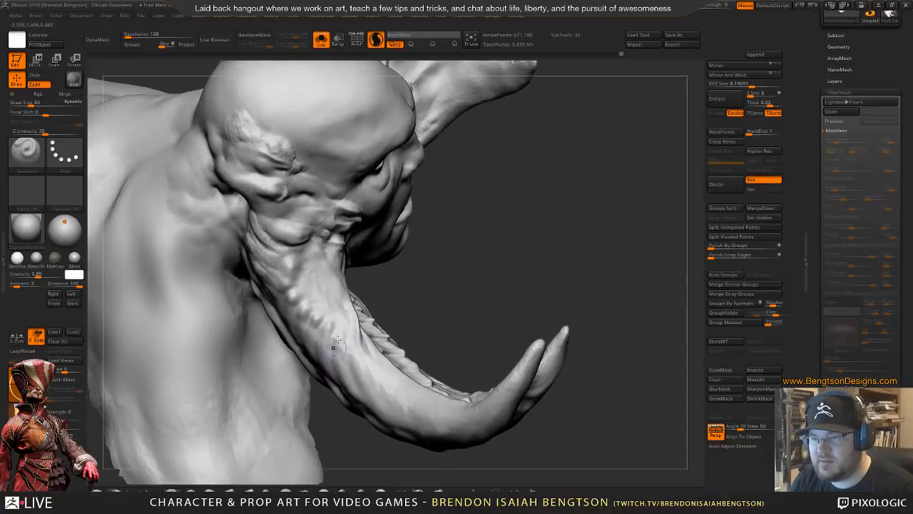
- Try to extend the raised bumps down the inner side of the horn, check the head, and undo those strokes
right_click_drag(335, 347, 391, 316)
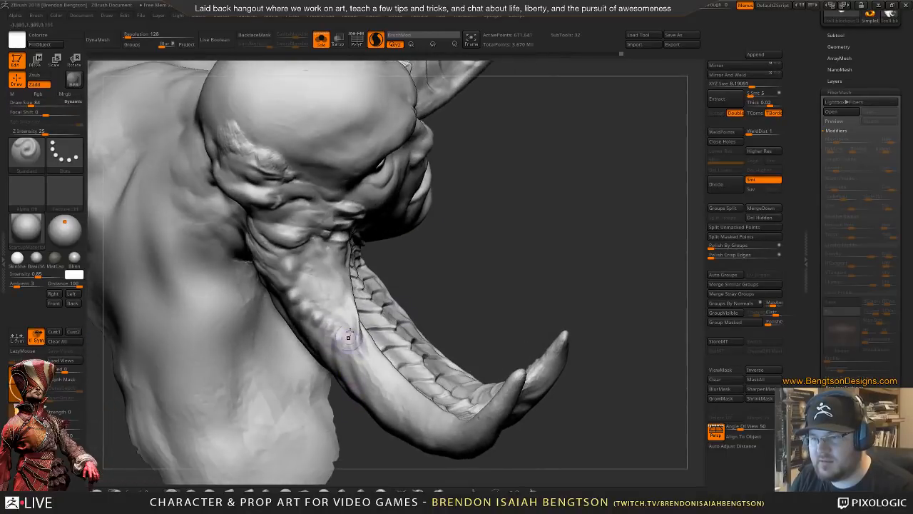
mouse_move(454, 265)
left_mouse_down()
mouse_move(469, 250)
mouse_move(445, 281)
mouse_move(402, 271)
mouse_move(480, 283)
mouse_move(293, 228)
mouse_move(312, 264)
mouse_move(353, 287)
mouse_move(294, 227)
mouse_move(323, 267)
left_mouse_up()
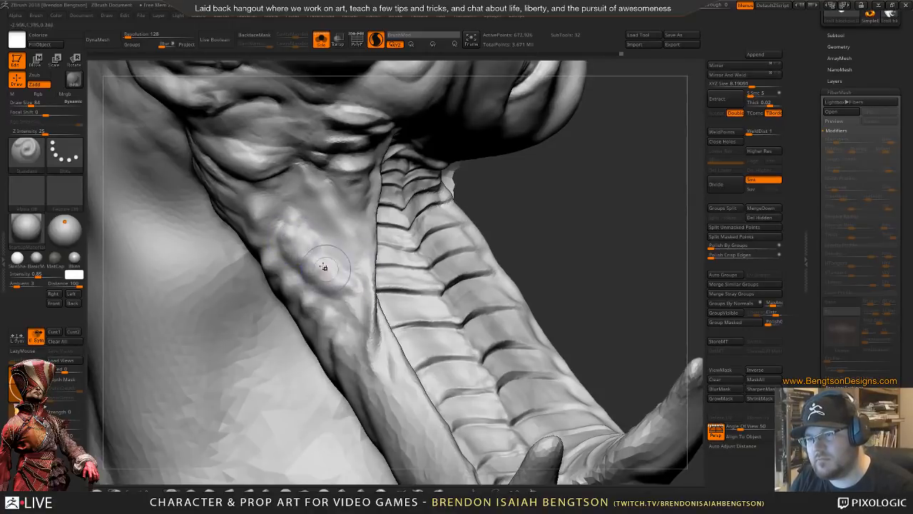
mouse_move(572, 189)
left_mouse_down("alt")
mouse_move(579, 167)
mouse_move(521, 165)
mouse_move(544, 167)
mouse_move(528, 129)
left_mouse_up("alt")
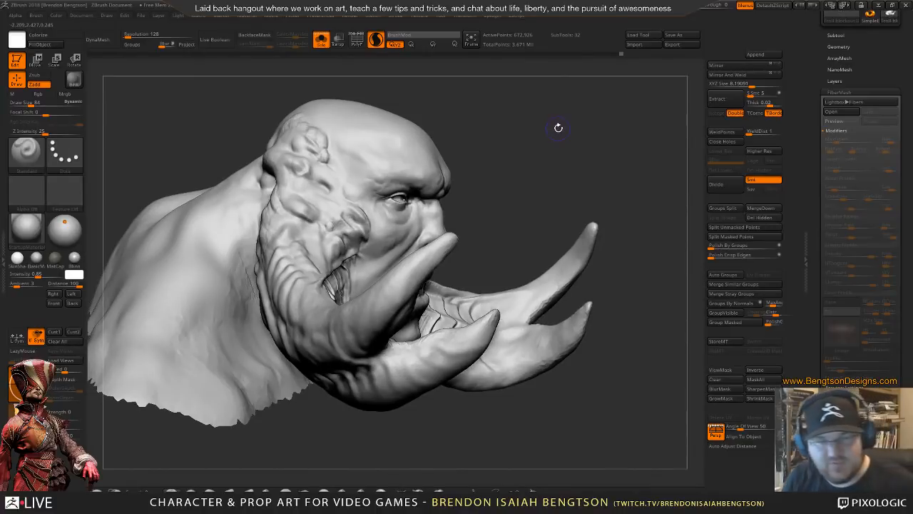
key("ctrl")
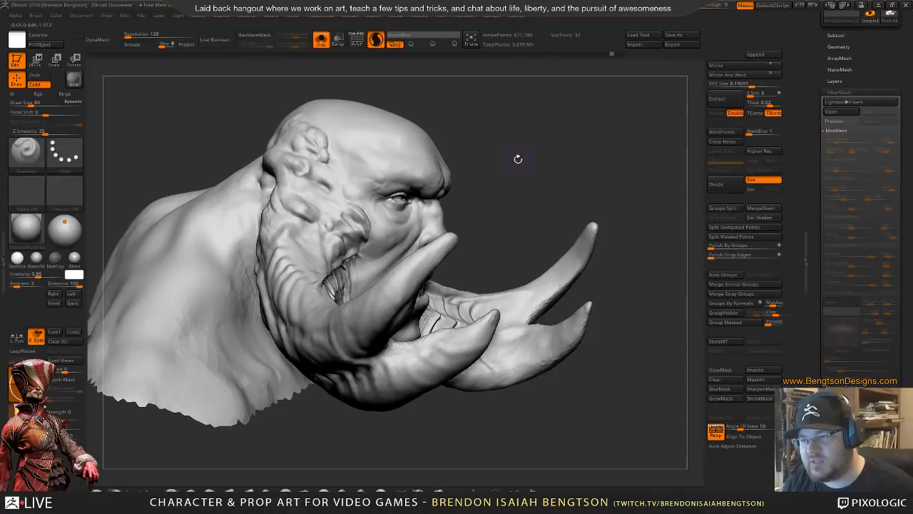
- Build up the skin folds where the horn meets the head with the ClayBuildup brush at draw size 55
mouse_move(518, 157)
left_mouse_down()
mouse_move(562, 151)
mouse_move(546, 247)
mouse_move(550, 236)
mouse_move(521, 289)
mouse_move(532, 235)
left_mouse_up()
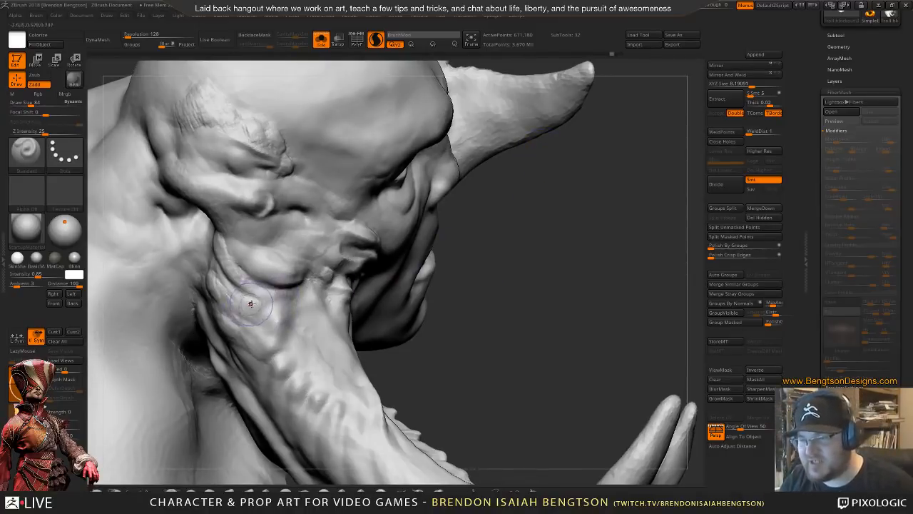
key("shift")
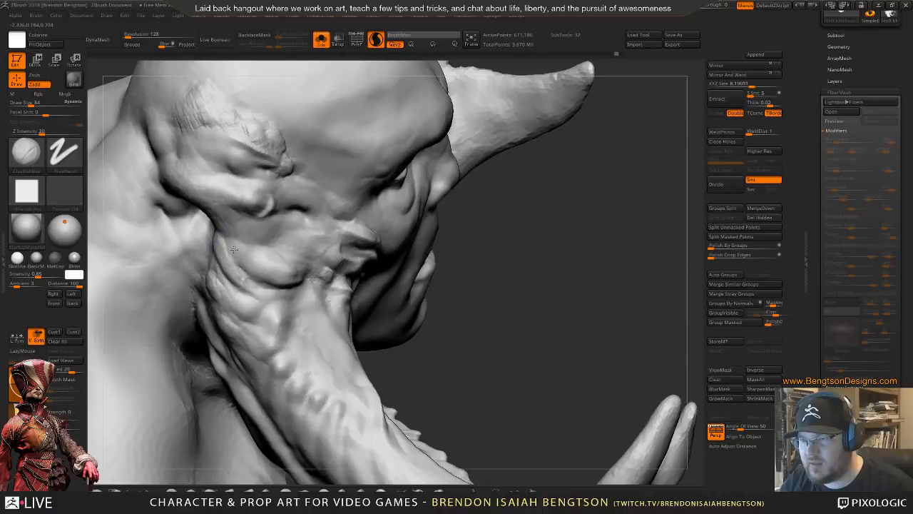
key("space")
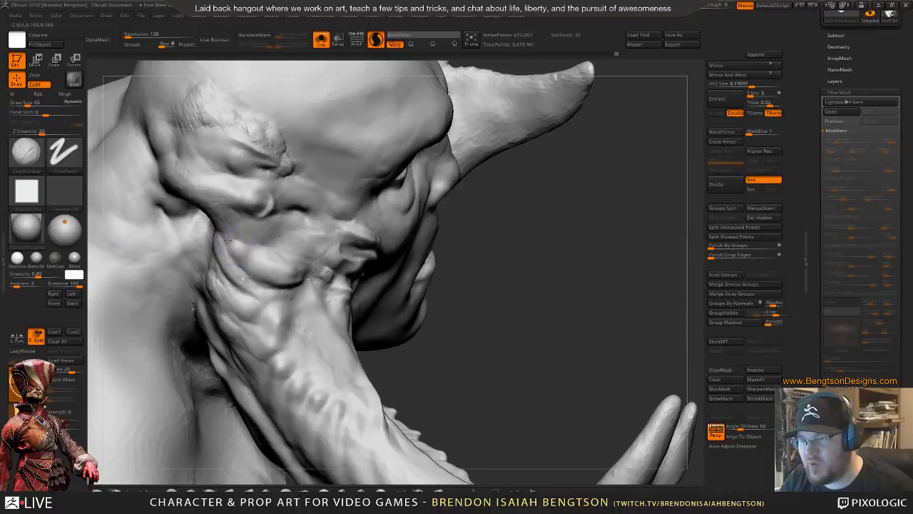
mouse_move(492, 247)
left_mouse_down()
mouse_move(545, 303)
mouse_move(552, 261)
mouse_move(560, 271)
left_mouse_up()
mouse_move(468, 131)
left_mouse_down()
mouse_move(461, 156)
mouse_move(267, 272)
left_mouse_up()
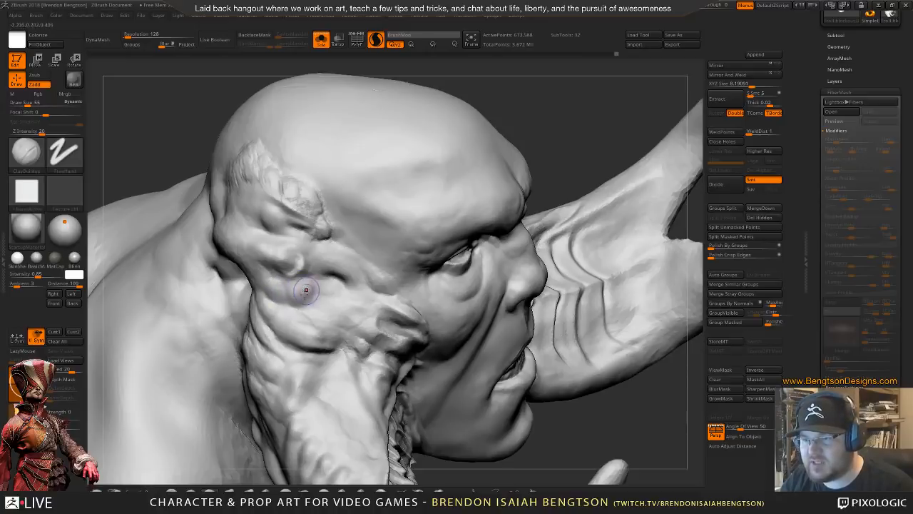
left_click_drag(305, 289, 283, 306)
- Crease the folds above the horn's root with DamStandard and fill out the forms between them with ClayBuildup
key("b")
key("d")
key("s")
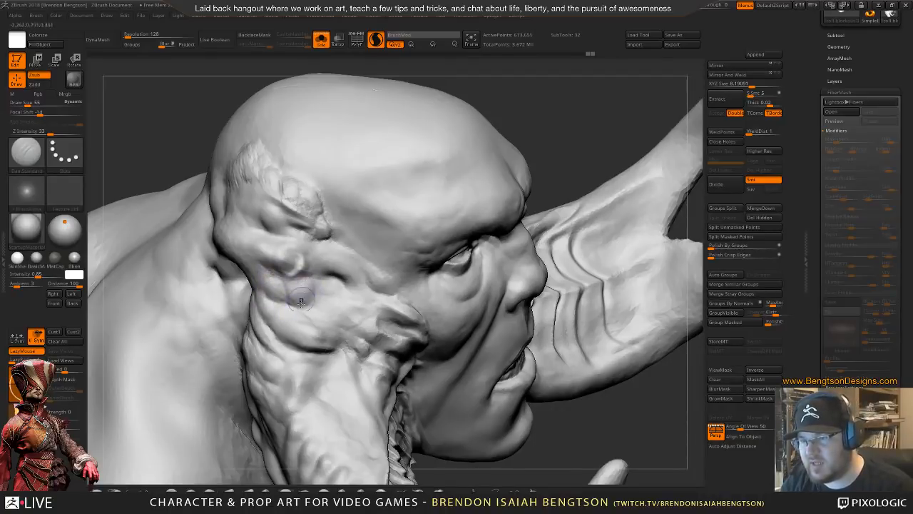
key("b")
key("c")
key("b")
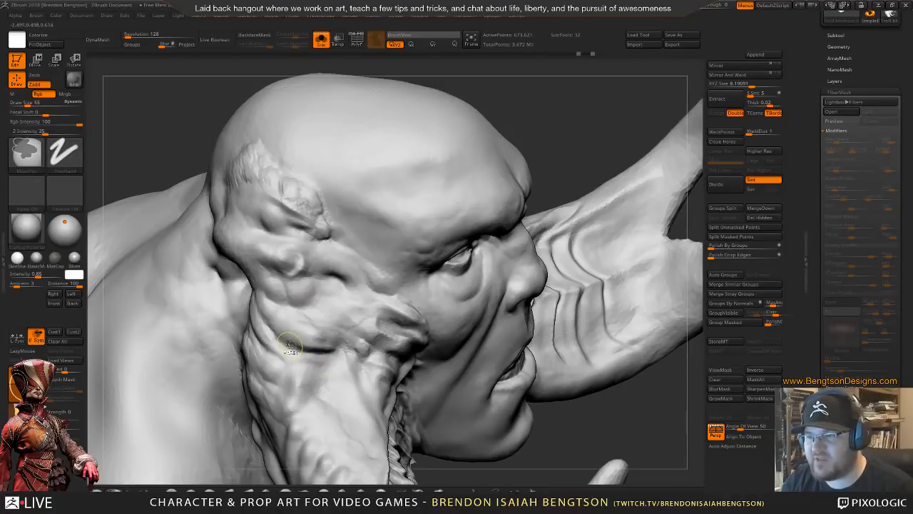
mouse_move(531, 118)
left_mouse_down()
mouse_move(467, 146)
mouse_move(480, 134)
mouse_move(499, 137)
mouse_move(439, 229)
mouse_move(342, 286)
mouse_move(417, 288)
left_mouse_up()
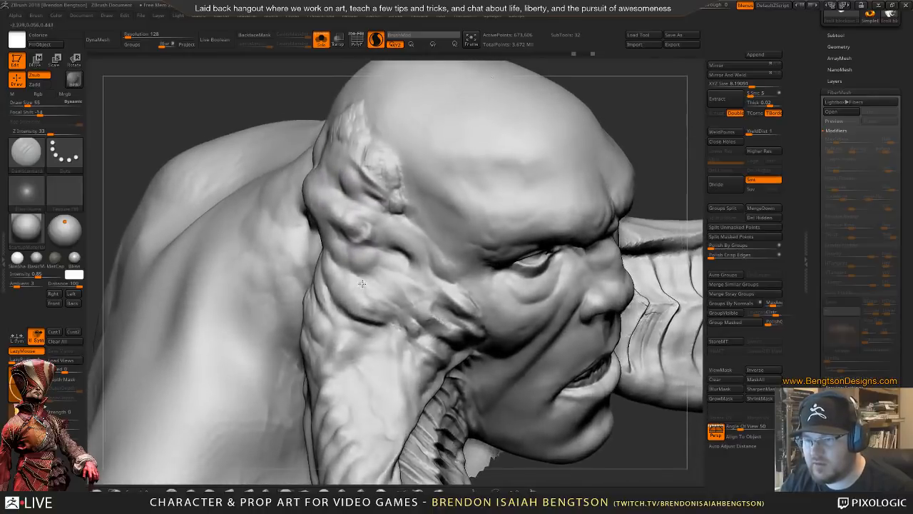
- Swell the folds behind the cheek and carve a sharper DamStandard crease along the growth's front edge at the temple
key("shift")
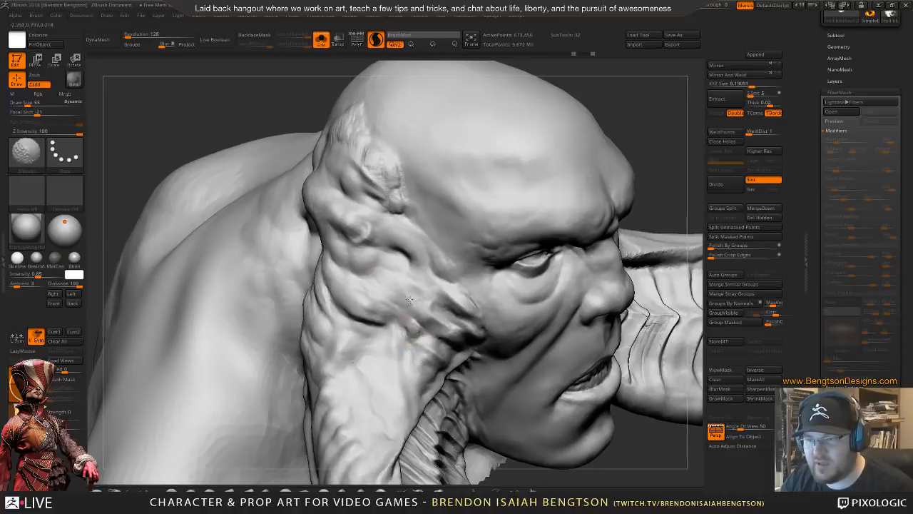
mouse_move(376, 314)
left_mouse_down()
mouse_move(349, 285)
mouse_move(393, 228)
mouse_move(414, 226)
left_mouse_up()
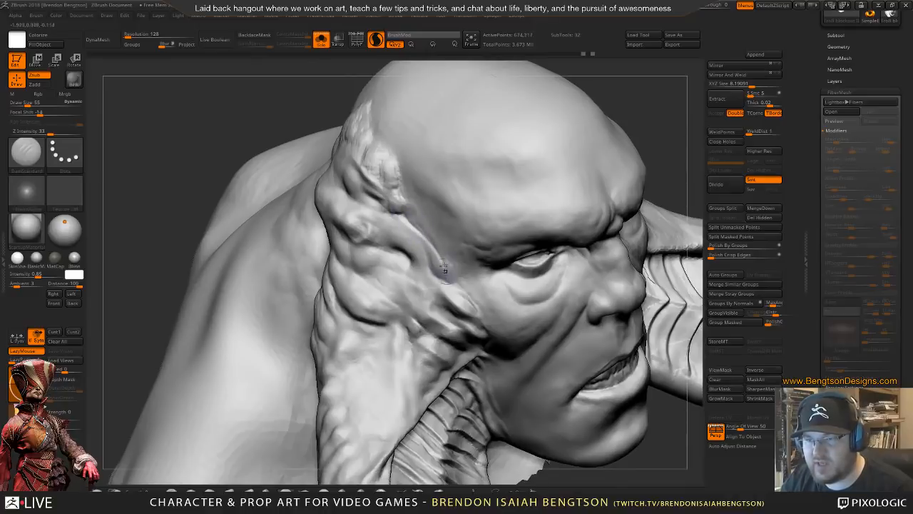
mouse_move(403, 225)
right_mouse_down()
mouse_move(392, 260)
mouse_move(361, 208)
right_mouse_up()
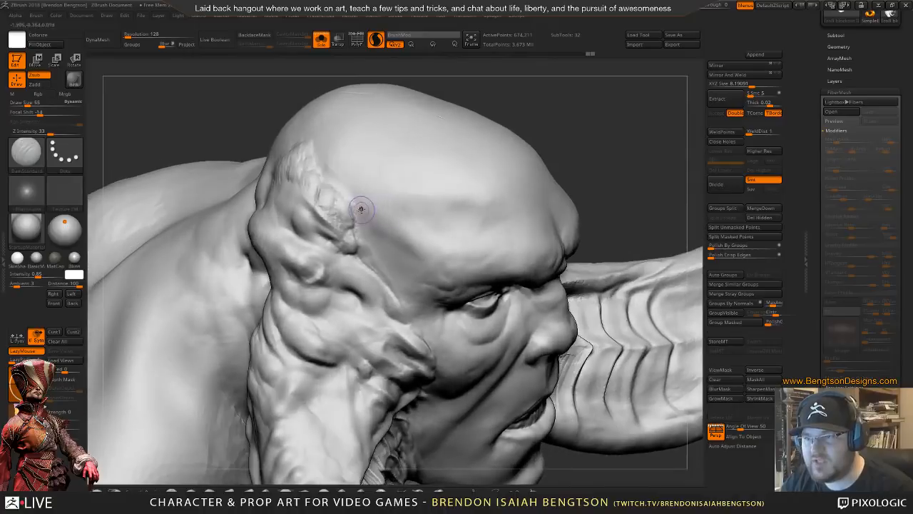
left_click_drag(361, 208, 350, 204, "alt")
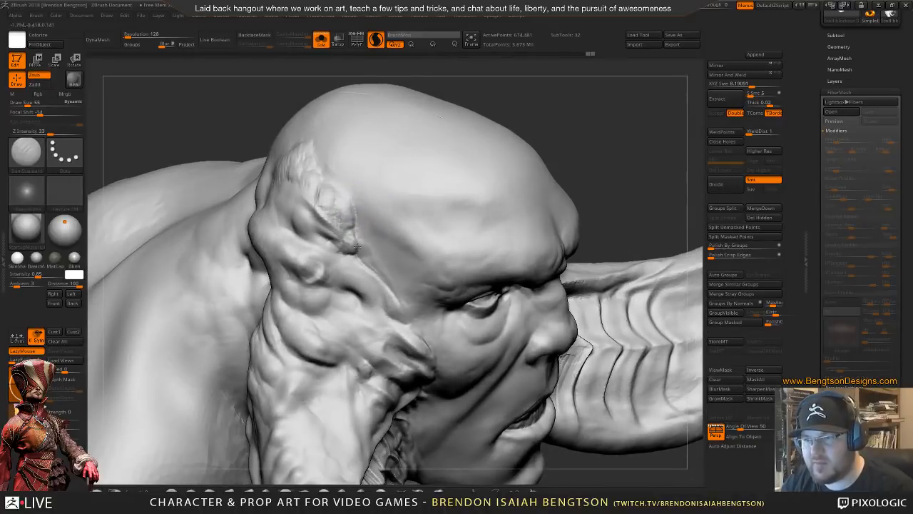
mouse_move(356, 246)
left_mouse_down()
mouse_move(351, 236)
mouse_move(355, 245)
left_mouse_up()
right_click_drag(355, 244, 355, 261)
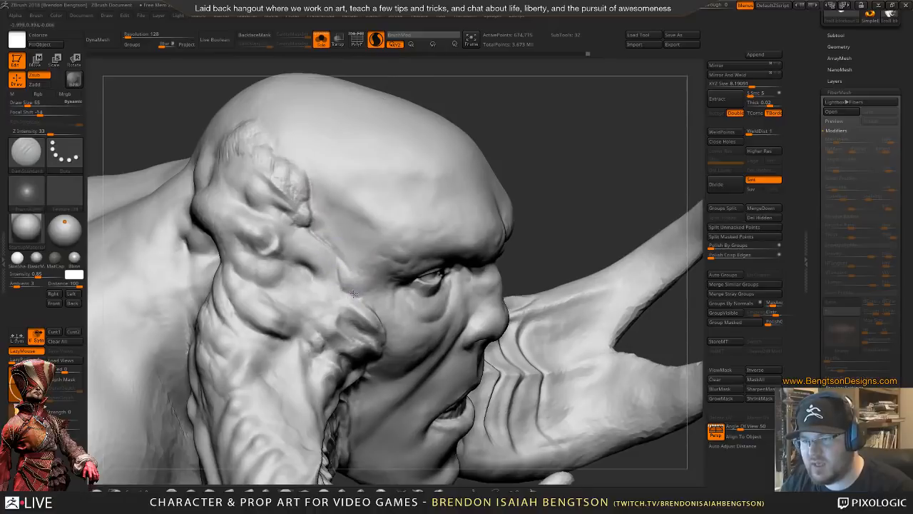
right_click_drag(353, 294, 352, 271)
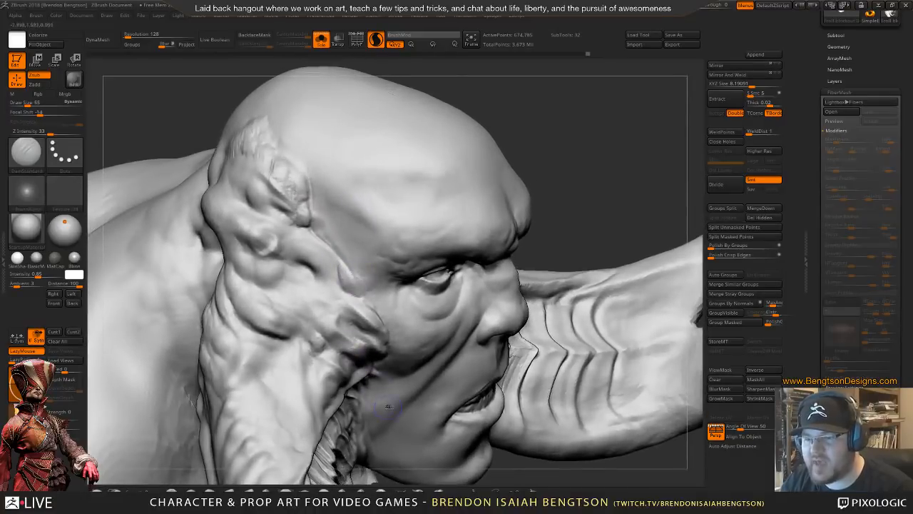
- Build up the temple surface beside the creased edge with ClayBuildup to blend the growth into the face
key("b")
key("c")
key("b")
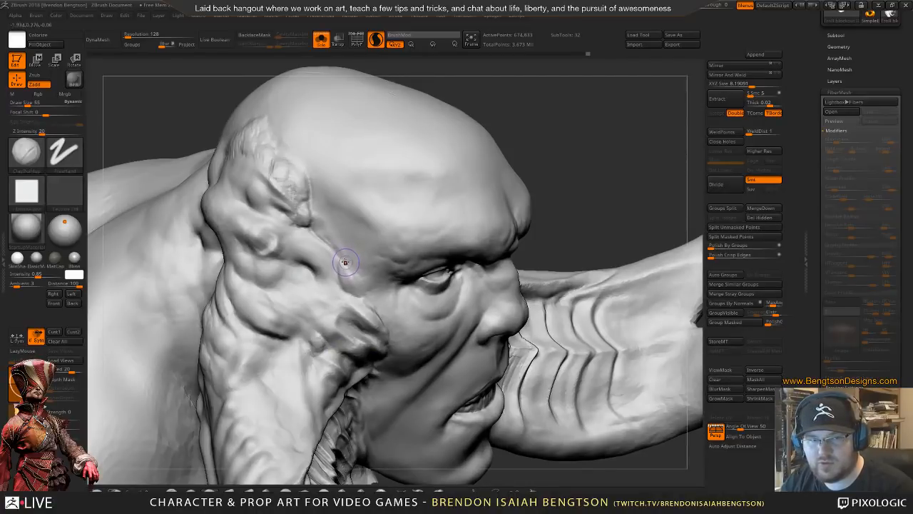
mouse_move(340, 232)
right_mouse_down()
mouse_move(348, 283)
mouse_move(335, 244)
right_mouse_up()
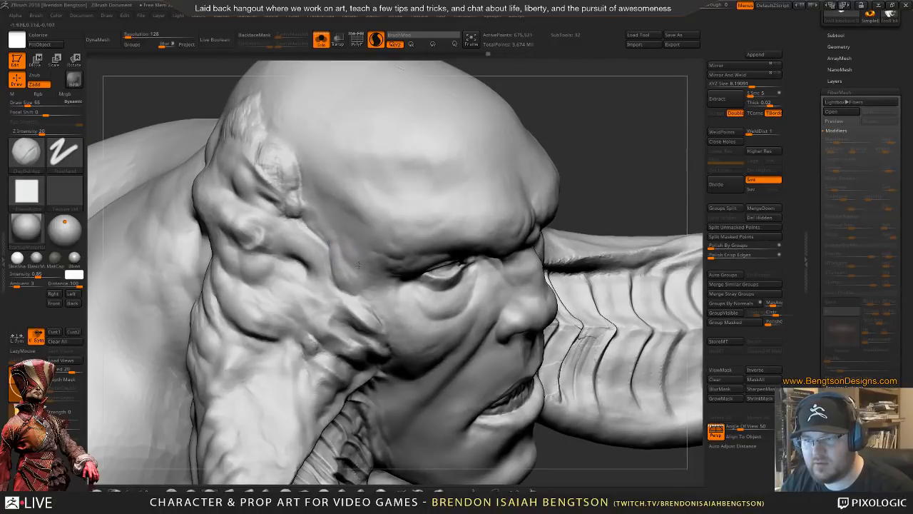
- Reshape the growth's front edge at the temple with the Move Topological brush at draw sizes 84 and 65
right_click_drag(355, 265, 325, 261)
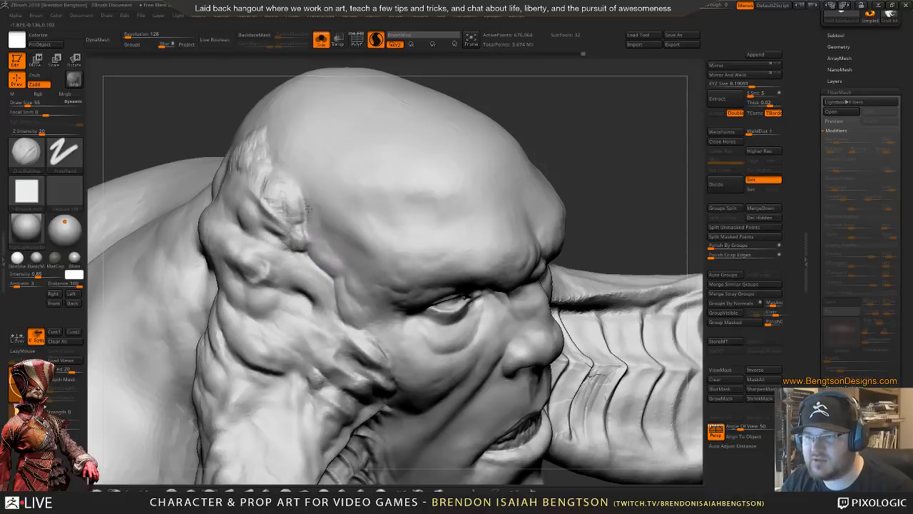
mouse_move(308, 208)
right_mouse_down()
mouse_move(323, 253)
mouse_move(303, 257)
right_mouse_up()
key("space")
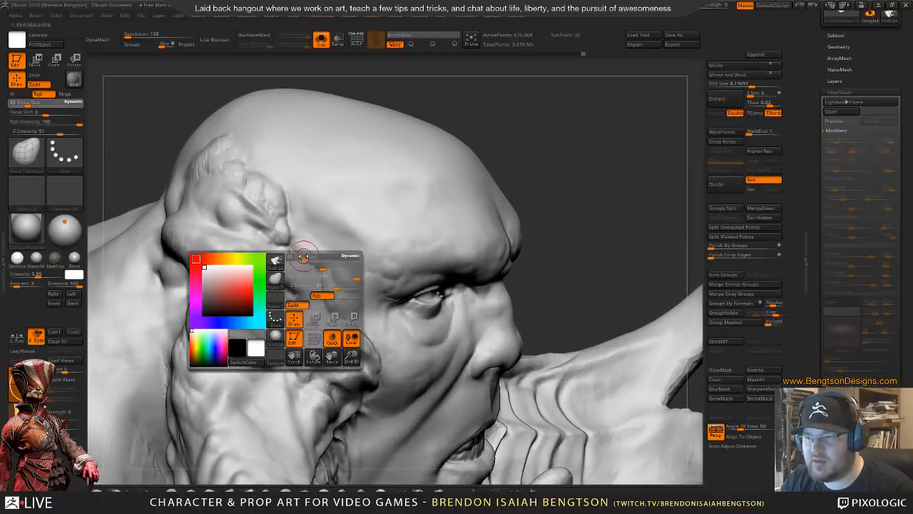
left_click_drag(308, 257, 295, 258)
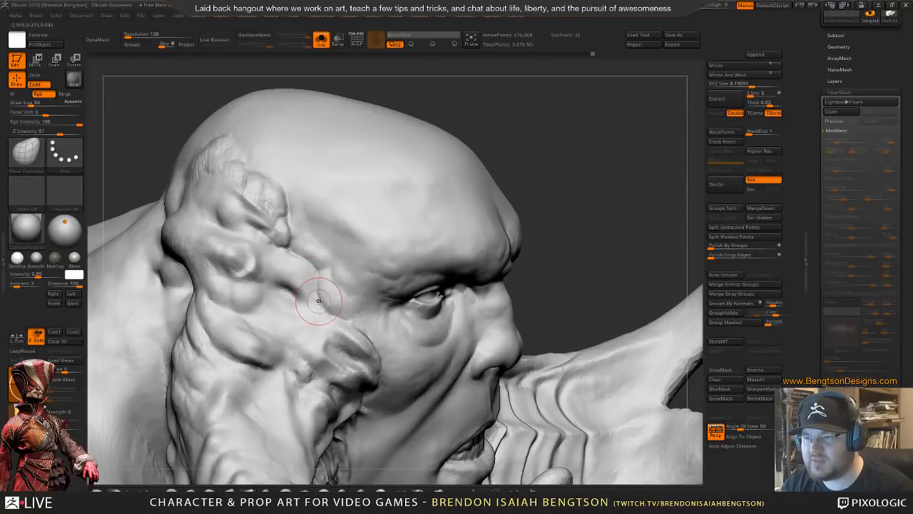
key("space")
left_click_drag(318, 299, 319, 302)
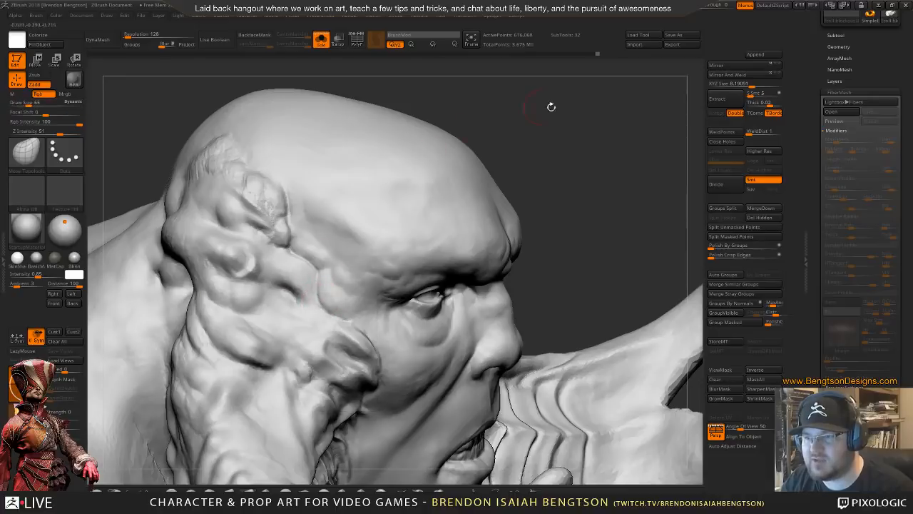
mouse_move(550, 106)
left_mouse_down()
mouse_move(575, 131)
mouse_move(577, 107)
mouse_move(548, 134)
mouse_move(556, 161)
mouse_move(604, 108)
left_mouse_up()
- Swell the growth's creased front edge along the temple with the Inflate brush at draw size 37
left_click(435, 489)
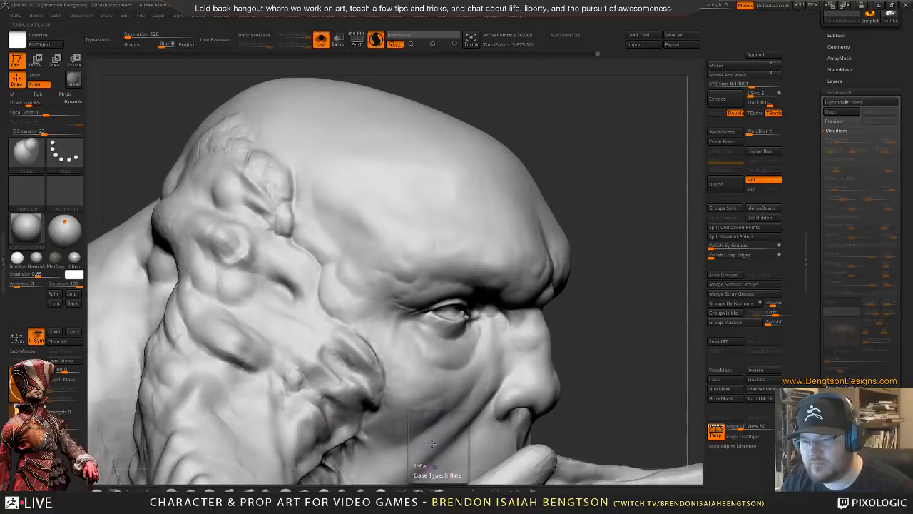
key("space")
left_click_drag(296, 236, 290, 235)
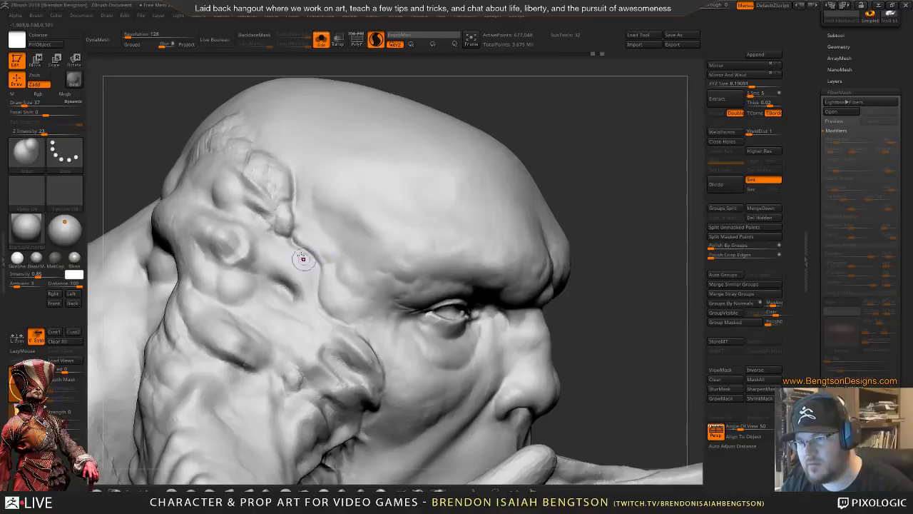
mouse_move(303, 259)
left_mouse_down()
mouse_move(294, 205)
mouse_move(291, 246)
mouse_move(302, 224)
left_mouse_up()
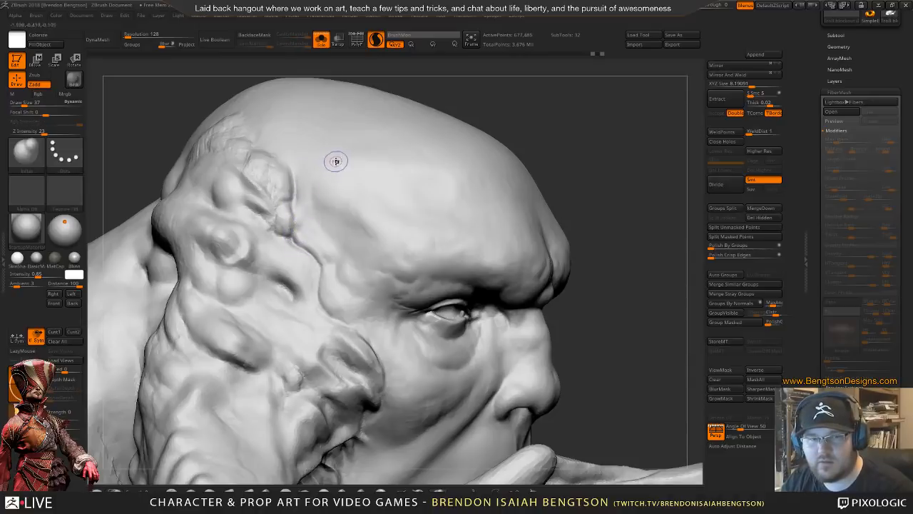
right_click_drag(335, 161, 327, 240, "alt")
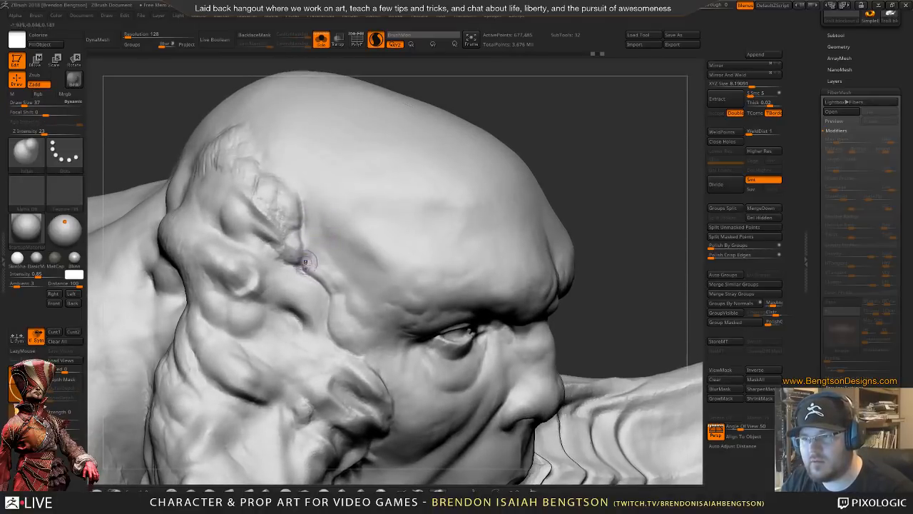
key("ctrl+z")
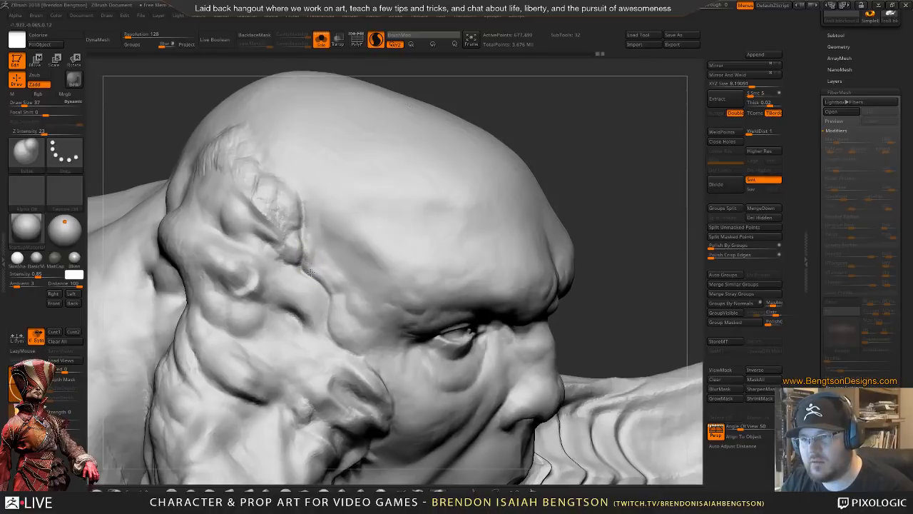
left_click_drag(308, 233, 306, 244)
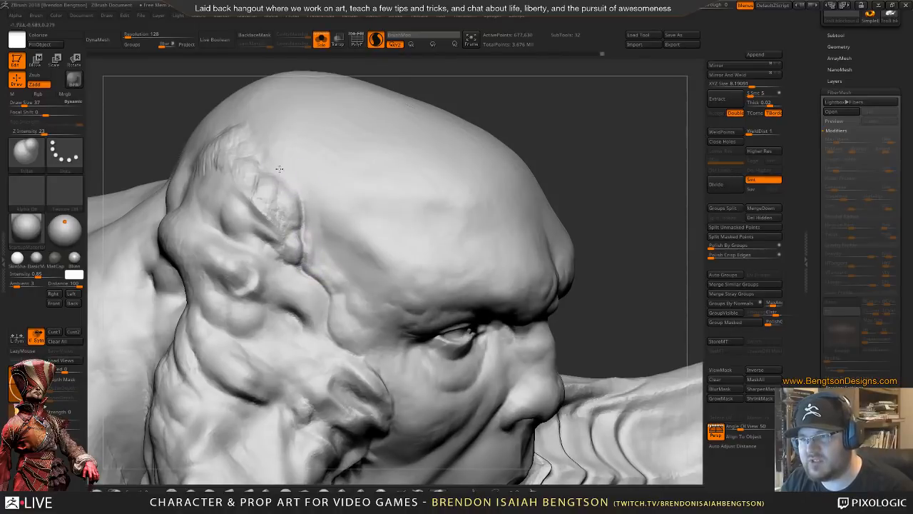
mouse_move(523, 122)
right_mouse_down()
mouse_move(518, 104)
mouse_move(500, 102)
right_mouse_up()
mouse_move(265, 241)
left_mouse_down()
mouse_move(300, 277)
mouse_move(292, 250)
mouse_move(310, 273)
left_mouse_up()
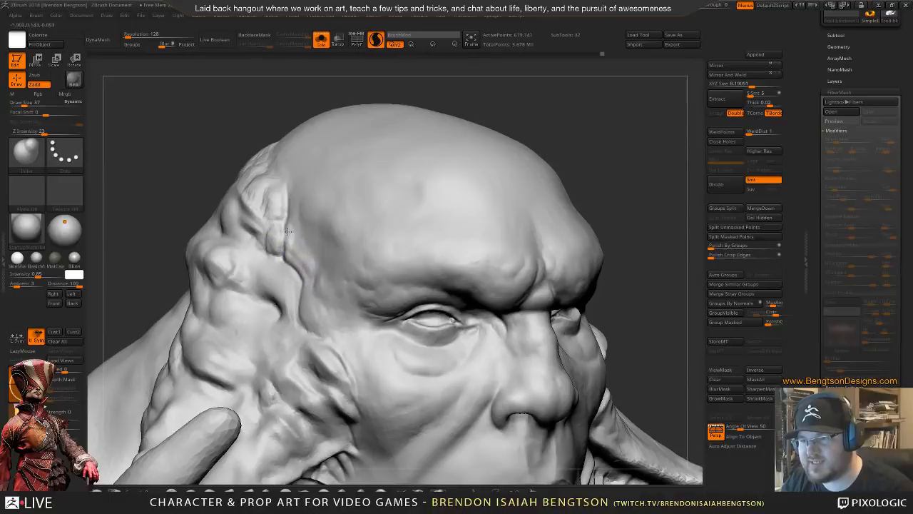
- Sharpen the lower part of the crease between the growth and the temple with DamStandard strokes
mouse_move(565, 109)
left_mouse_down()
mouse_move(546, 90)
mouse_move(560, 96)
mouse_move(542, 129)
left_mouse_up()
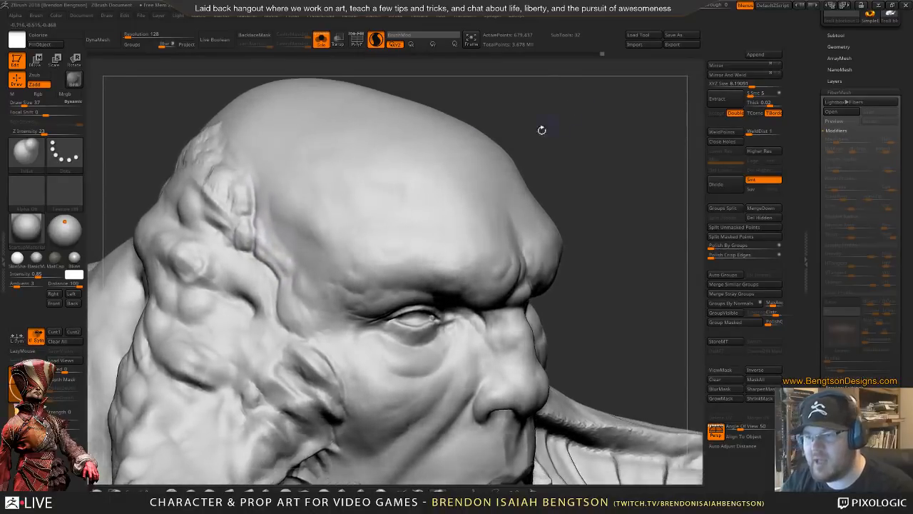
key("alt")
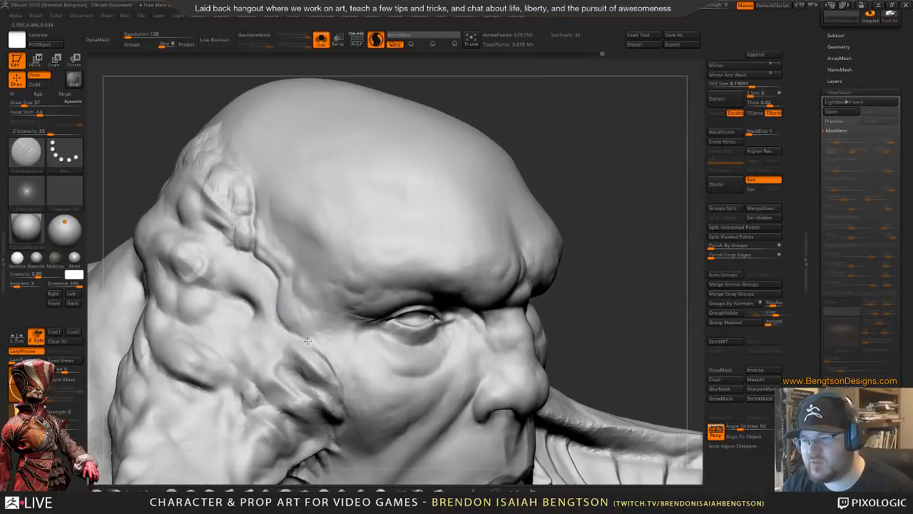
mouse_move(312, 350)
left_mouse_down("alt")
mouse_move(285, 327)
mouse_move(275, 285)
mouse_move(302, 332)
left_mouse_up("alt")
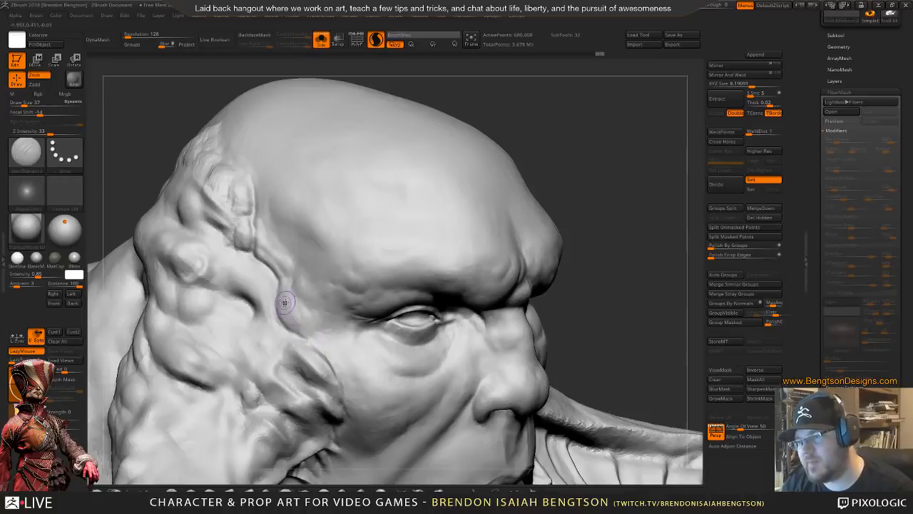
mouse_move(277, 283)
left_mouse_down("alt")
mouse_move(280, 307)
mouse_move(299, 325)
left_mouse_up("alt")
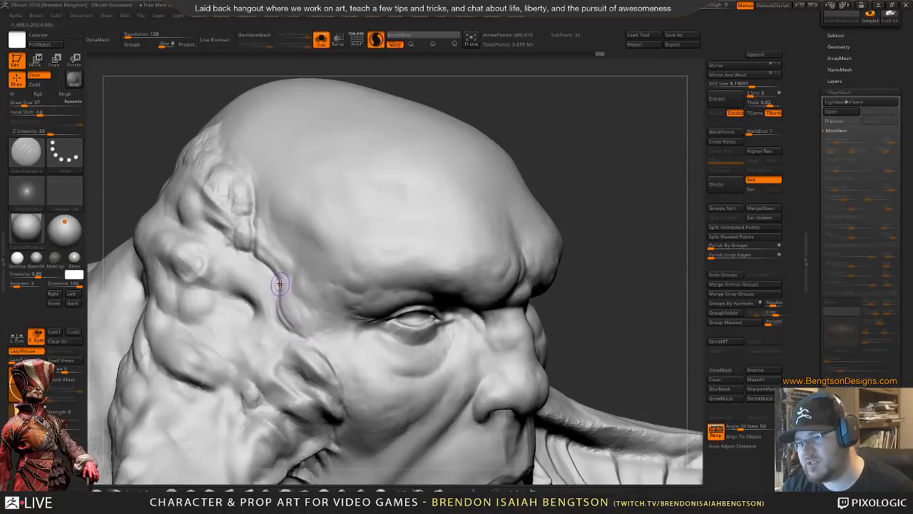
left_click_drag(278, 281, 314, 344, "alt")
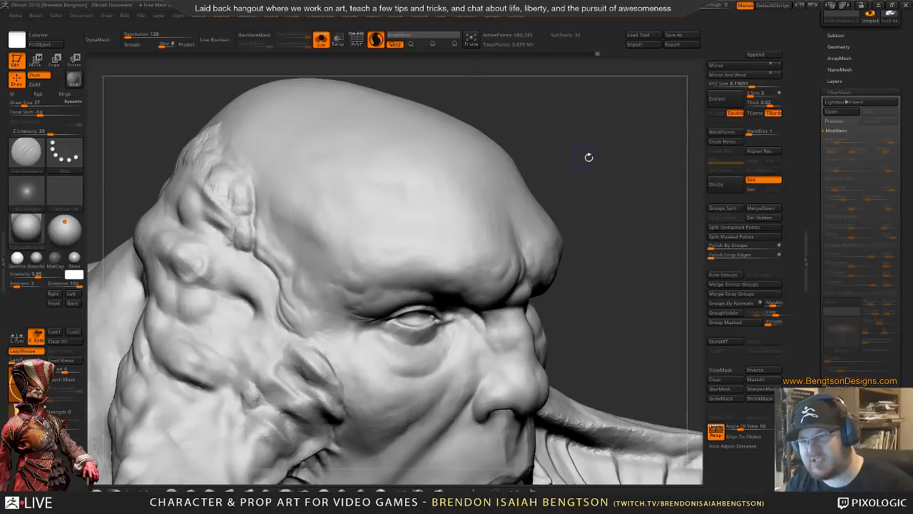
- Build up the skin beside the temple crease with ClayBuildup at draw size 30
left_click_drag(589, 157, 514, 178)
key("b")
key("c")
key("b")
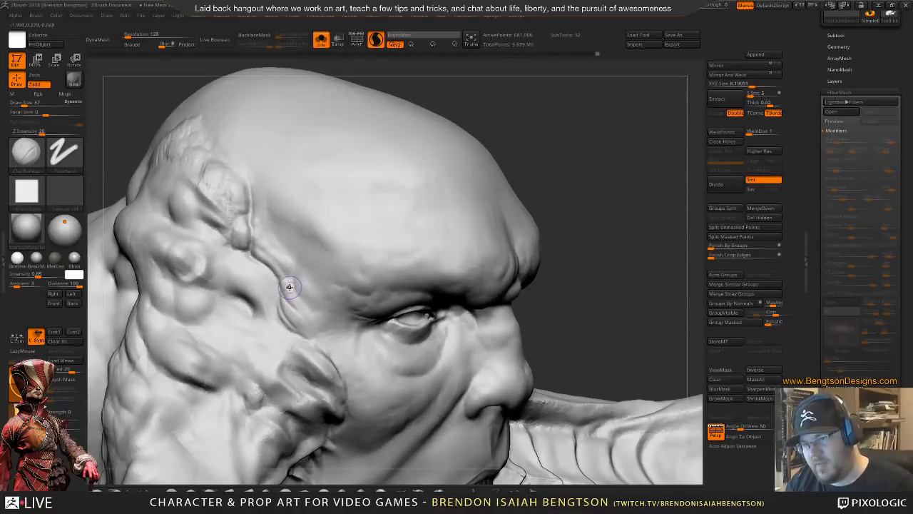
key("space")
left_click_drag(291, 286, 286, 287)
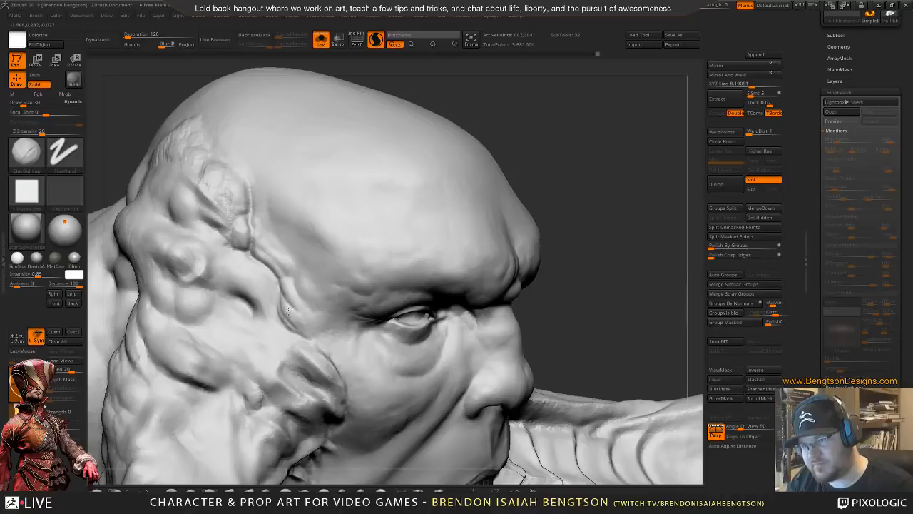
- Turn off Sculptris Pro and build small fleshy bumps along the growth's front edge, up to the forehead side, with ClayBuildup
left_click(376, 39)
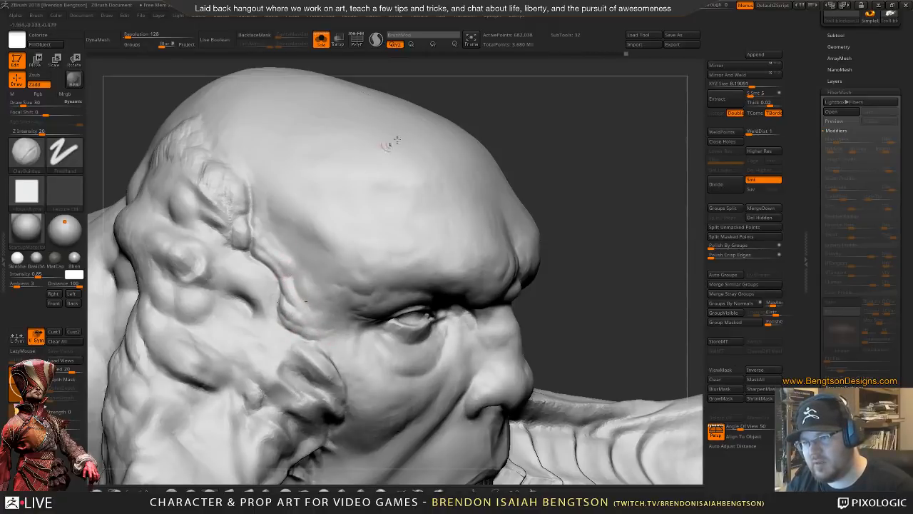
mouse_move(391, 143)
left_mouse_down()
mouse_move(525, 116)
mouse_move(322, 207)
left_mouse_up()
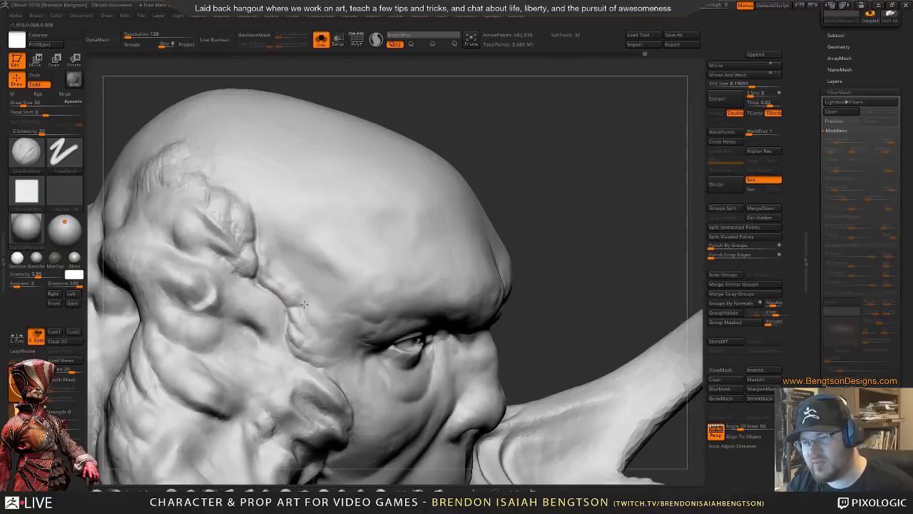
mouse_move(521, 143)
left_mouse_down()
mouse_move(530, 138)
mouse_move(493, 126)
mouse_move(283, 278)
left_mouse_up()
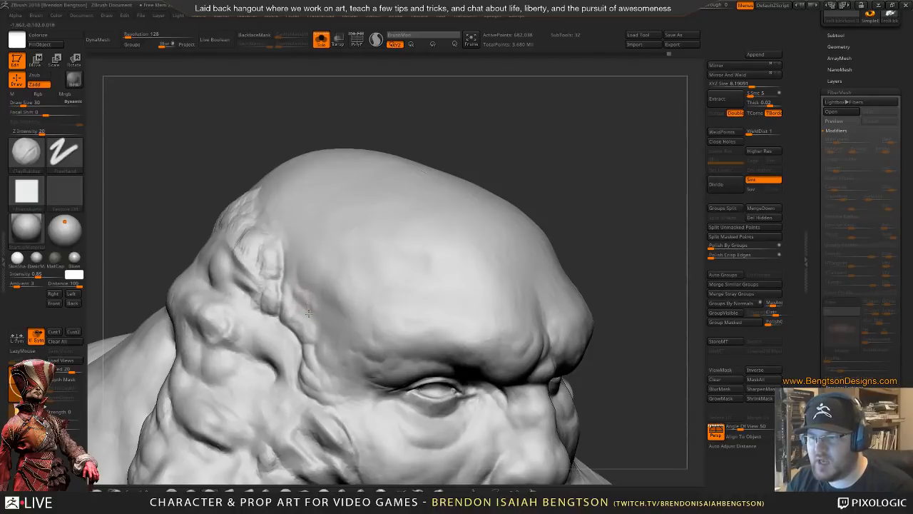
left_click_drag(418, 143, 428, 161)
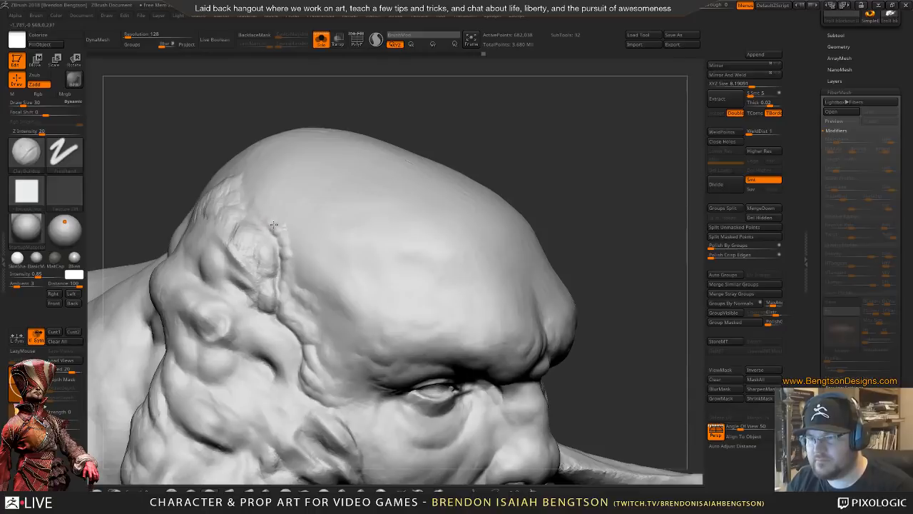
mouse_move(274, 225)
left_mouse_down()
mouse_move(286, 216)
mouse_move(285, 227)
left_mouse_up()
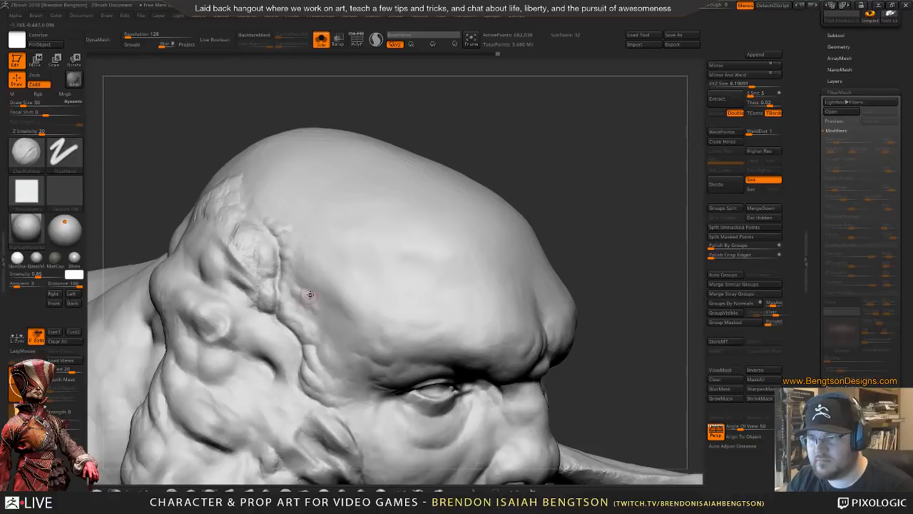
mouse_move(556, 70)
left_mouse_down("alt")
mouse_move(559, 88)
mouse_move(520, 171)
mouse_move(563, 190)
mouse_move(545, 164)
left_mouse_up("alt")
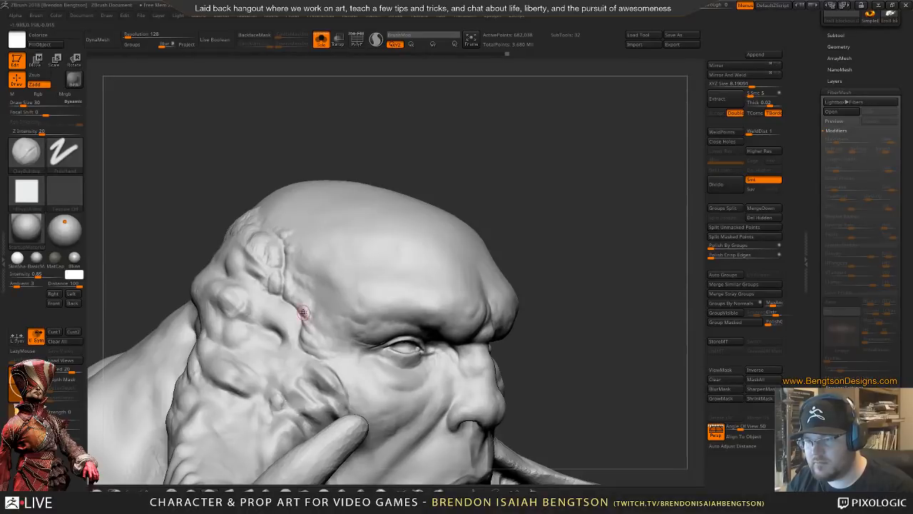
- Examine how the bumpy growth edge blends into the temple and face from several angles and distances
mouse_move(490, 135)
left_mouse_down()
mouse_move(514, 157)
mouse_move(494, 152)
mouse_move(517, 124)
mouse_move(503, 100)
mouse_move(515, 112)
left_mouse_up()
left_click_drag(522, 118, 488, 115)
mouse_move(415, 150)
left_mouse_down("alt")
mouse_move(526, 142)
mouse_move(573, 100)
mouse_move(591, 107)
left_mouse_up("alt")
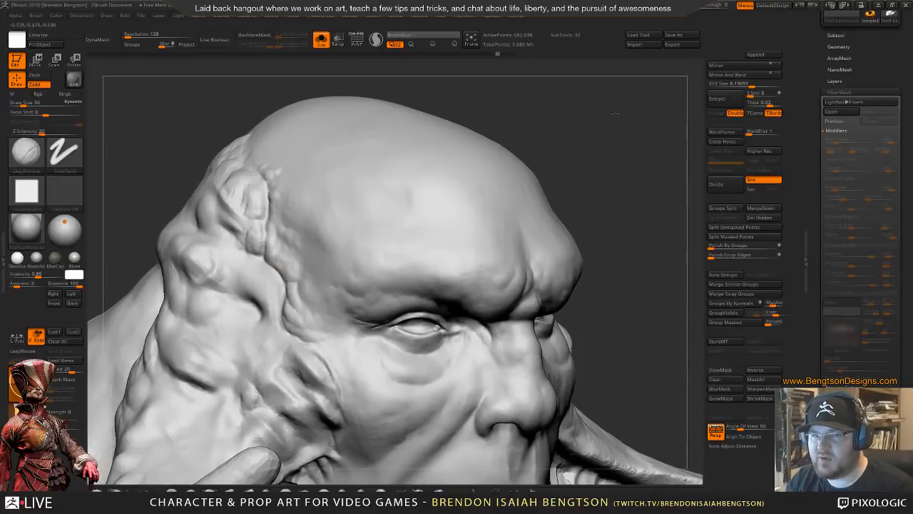
left_click_drag(615, 112, 535, 131, "alt")
left_click_drag(522, 196, 543, 150, "alt")
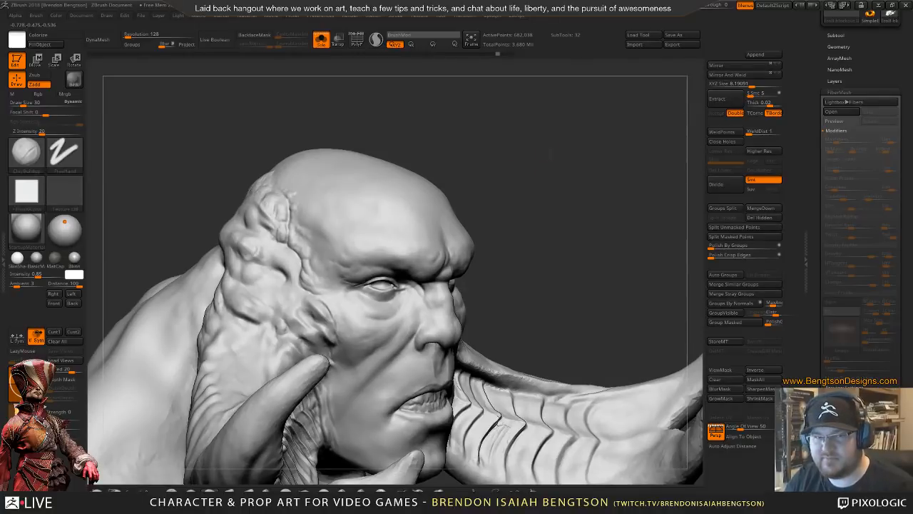
mouse_move(543, 150)
left_mouse_down()
mouse_move(556, 149)
mouse_move(507, 133)
left_mouse_up()
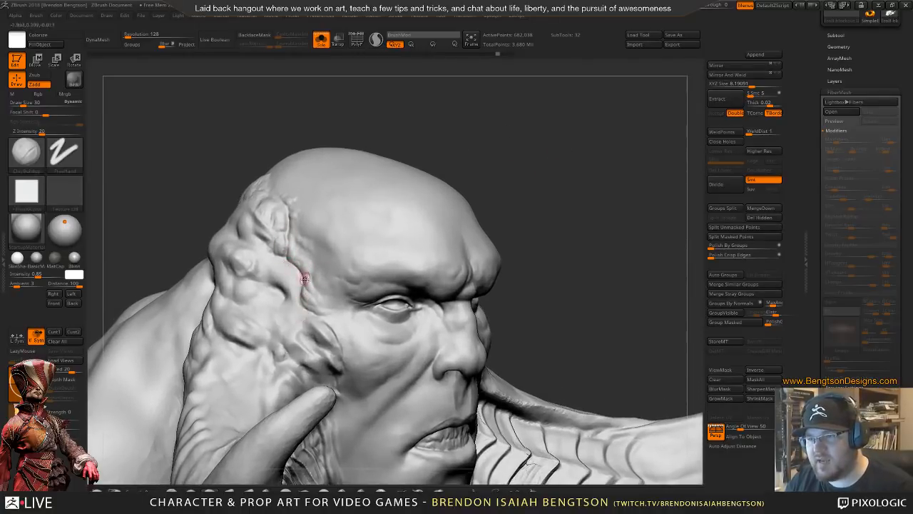
key("ctrl")
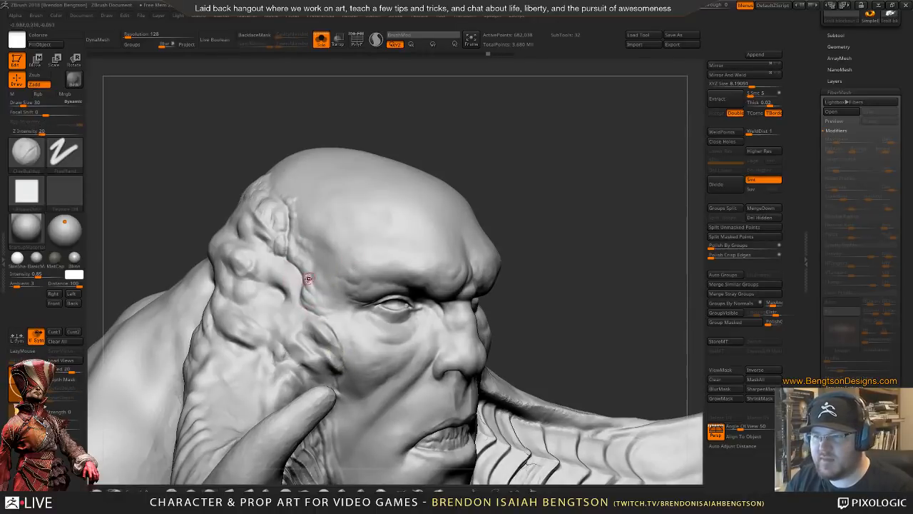
mouse_move(523, 142)
left_mouse_down()
mouse_move(492, 147)
mouse_move(525, 145)
left_mouse_up()
left_click_drag(303, 268, 303, 272)
key("ctrl+shift")
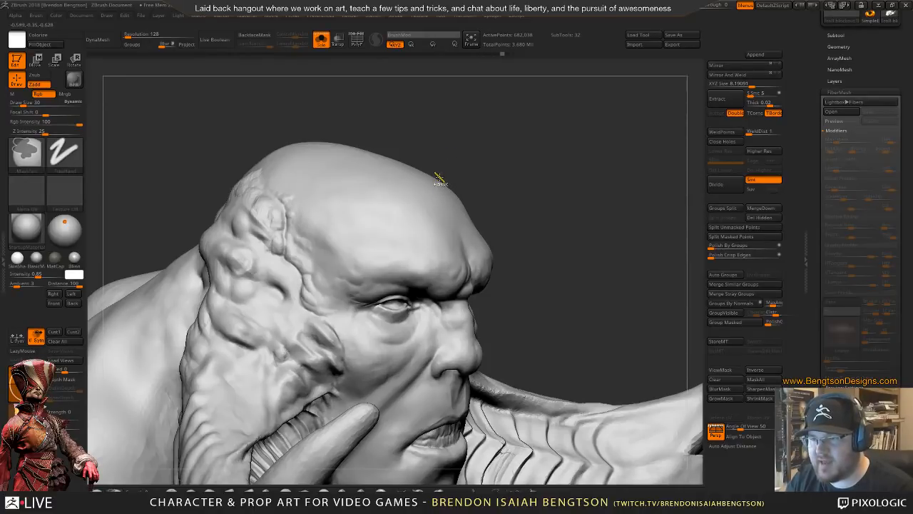
key("ctrl+shift")
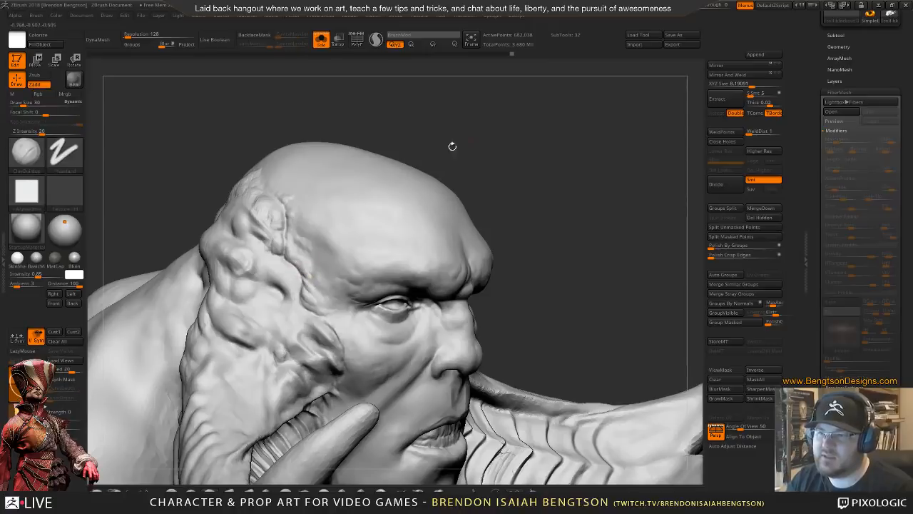
- Adjust the fleshy folds on the side of the creature's head with the Move Topological brush at draw sizes 115 and 73
mouse_move(452, 145)
left_mouse_down()
mouse_move(531, 147)
mouse_move(442, 200)
mouse_move(343, 235)
mouse_move(279, 245)
mouse_move(308, 280)
left_mouse_up()
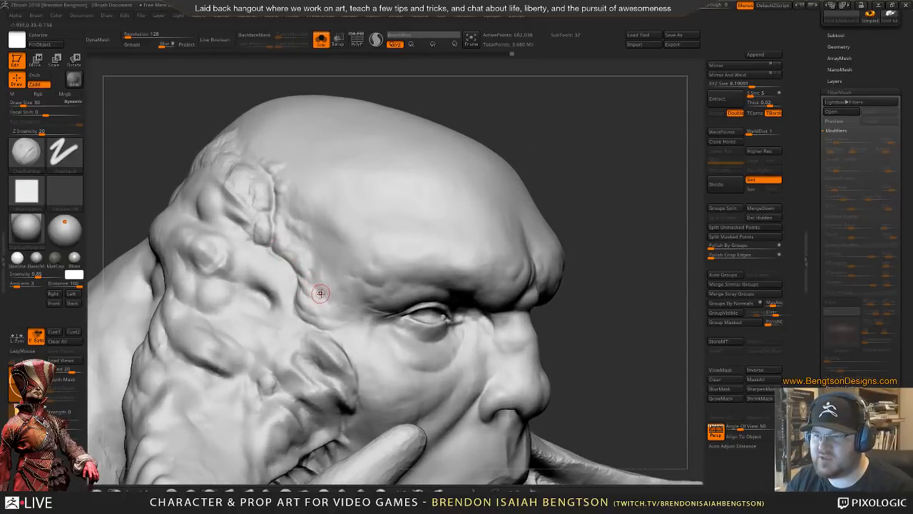
mouse_move(591, 130)
left_mouse_down("alt")
mouse_move(481, 212)
mouse_move(469, 206)
mouse_move(491, 218)
mouse_move(508, 277)
mouse_move(498, 253)
mouse_move(548, 99)
mouse_move(534, 178)
mouse_move(449, 160)
mouse_move(531, 150)
mouse_move(473, 179)
mouse_move(525, 129)
mouse_move(503, 105)
left_mouse_up("alt")
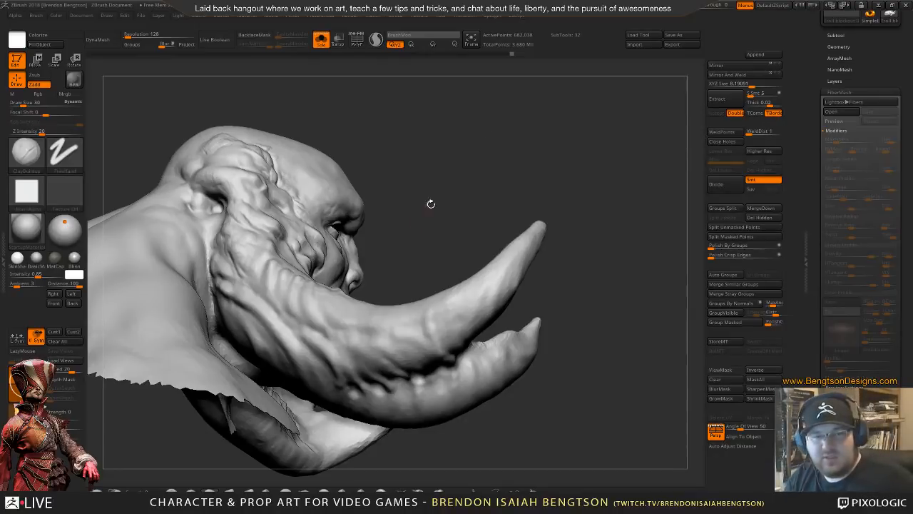
mouse_move(480, 181)
left_mouse_down()
mouse_move(489, 206)
mouse_move(418, 229)
left_mouse_up()
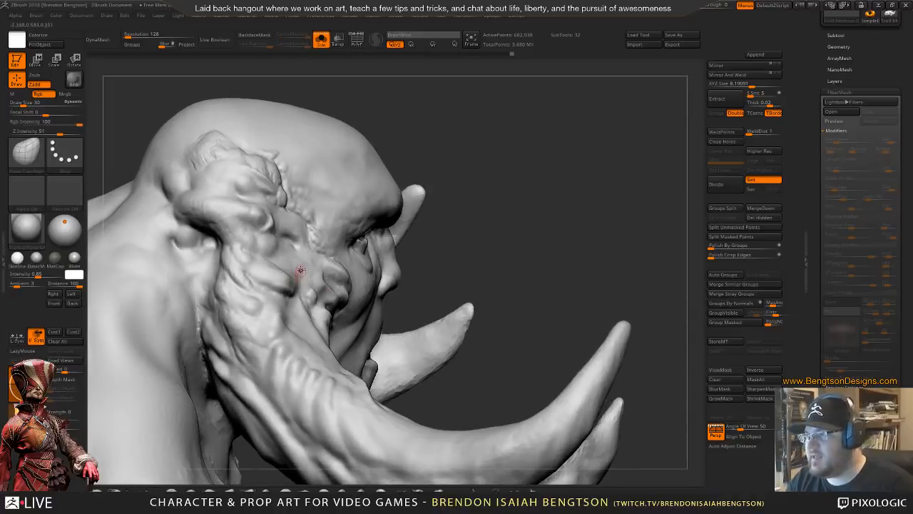
key("space")
left_click_drag(313, 267, 330, 266)
mouse_move(511, 262)
left_mouse_down()
mouse_move(543, 167)
mouse_move(532, 143)
left_mouse_up()
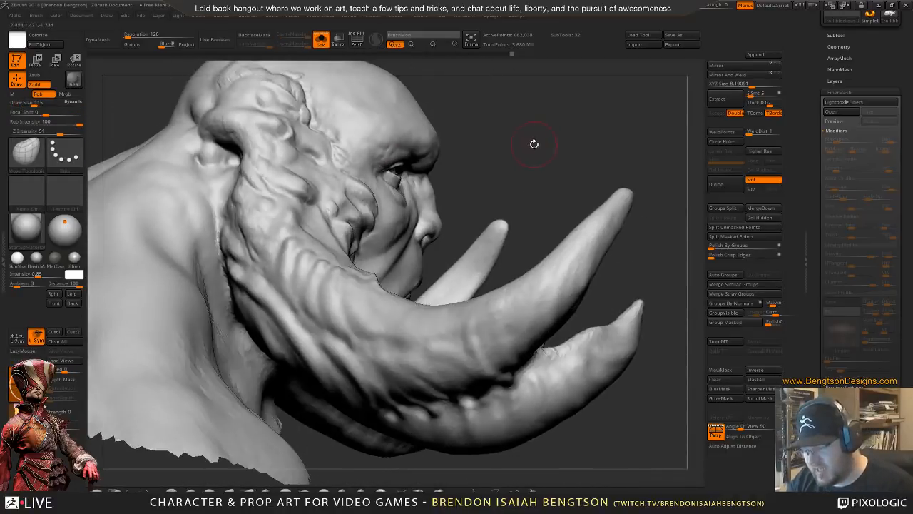
key("space")
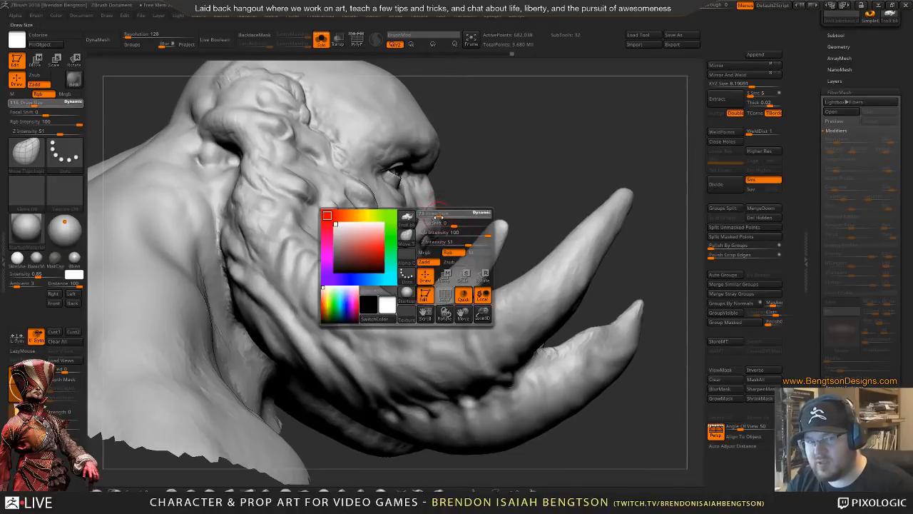
left_click_drag(439, 216, 439, 216)
mouse_move(523, 139)
left_mouse_down()
mouse_move(514, 157)
mouse_move(502, 134)
left_mouse_up()
mouse_move(481, 332)
left_mouse_down()
mouse_move(468, 348)
mouse_move(452, 295)
left_mouse_up()
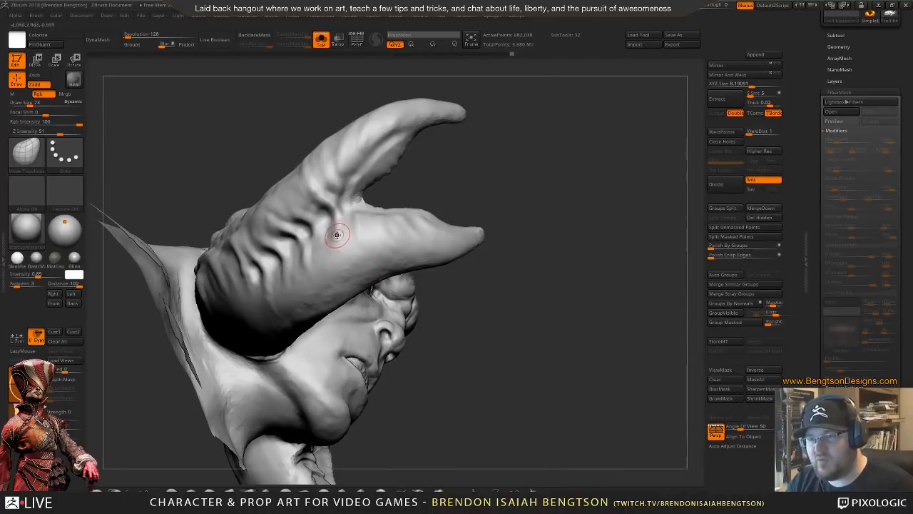
- Build up clay around the fork between the mandible's two prongs with the ClayBuildup brush at draw size 88
key("b")
key("c")
key("b")
key("space")
left_click_drag(338, 223, 341, 223)
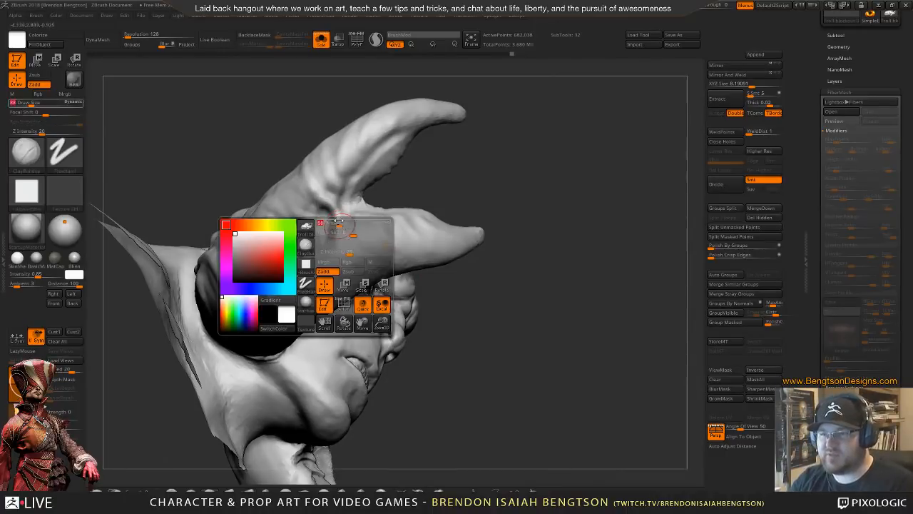
left_click_drag(466, 200, 480, 190, "alt")
left_click_drag(551, 138, 533, 147)
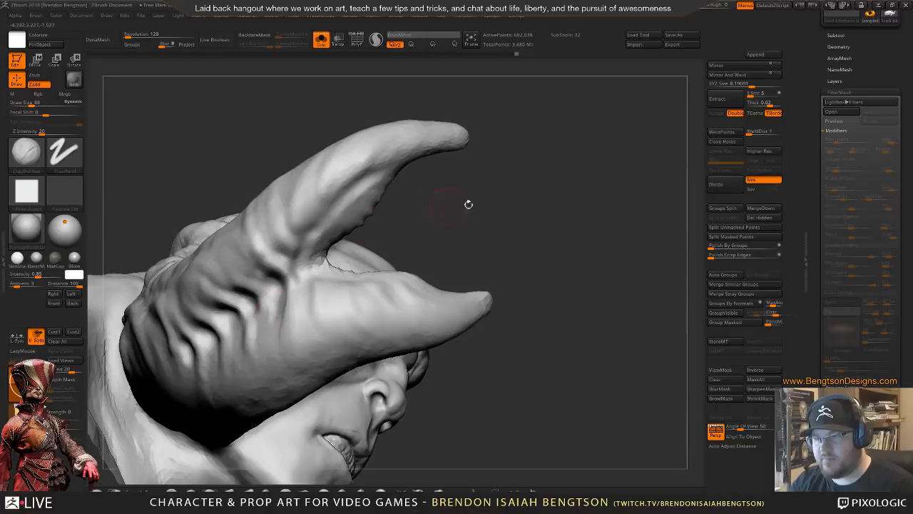
- Blend and smooth the web of flesh in the fork where the mandible's two prongs meet
left_click_drag(468, 204, 316, 265)
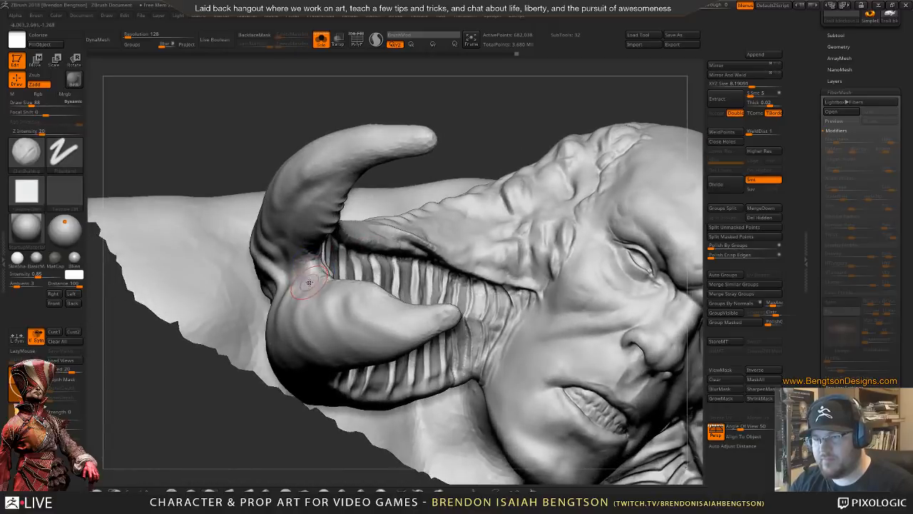
key("shift")
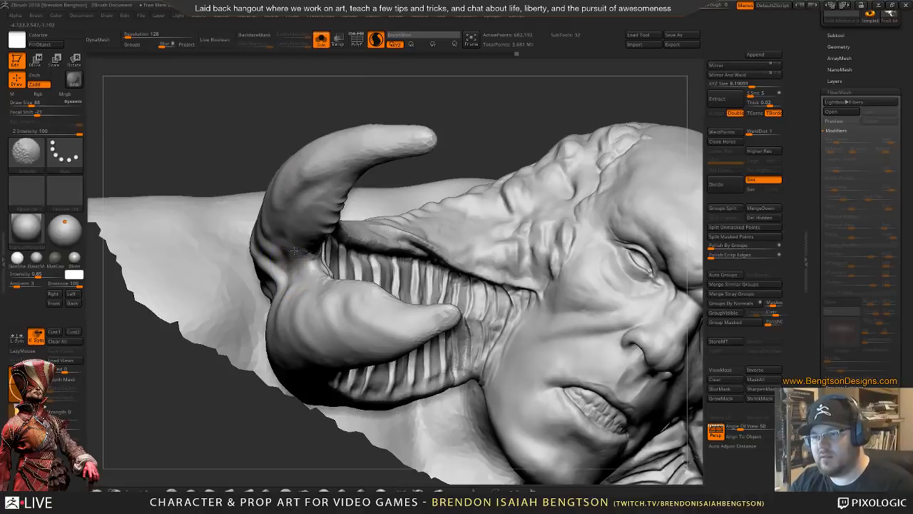
left_click_drag(289, 212, 468, 180)
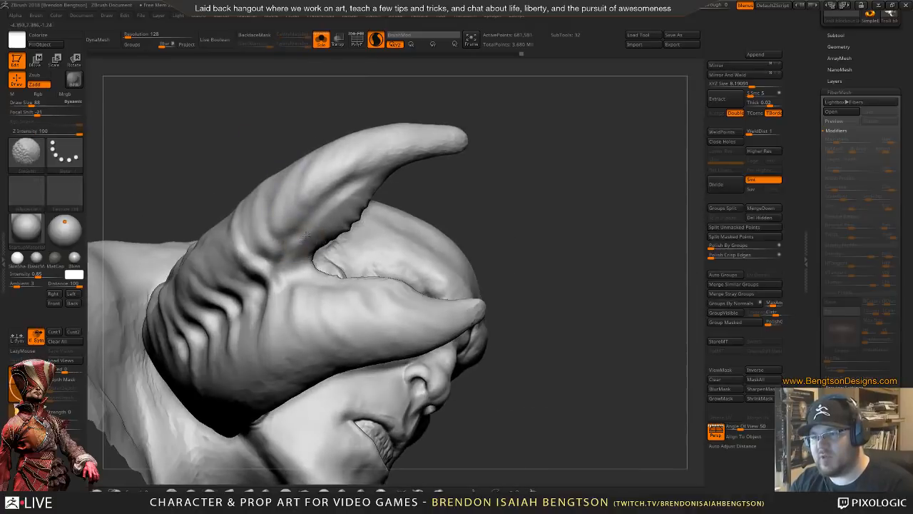
left_click_drag(517, 195, 491, 197)
key("shift")
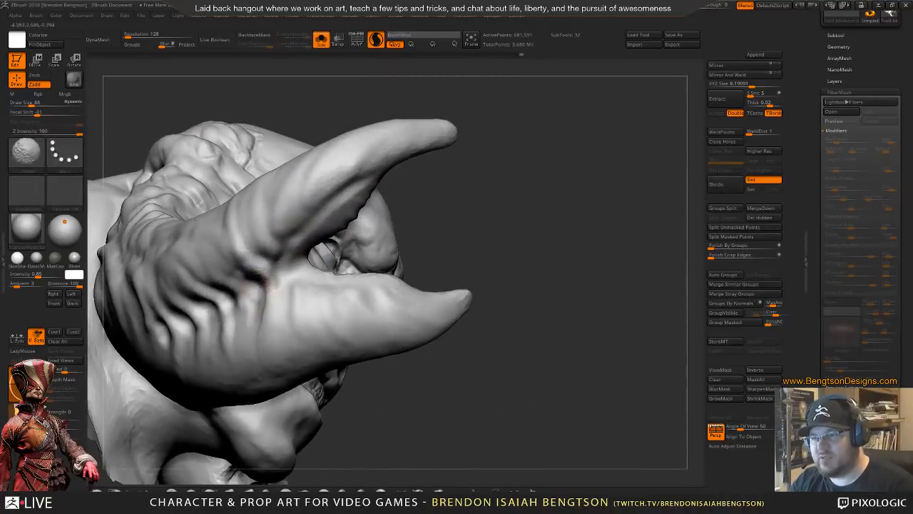
key("ctrl+shift")
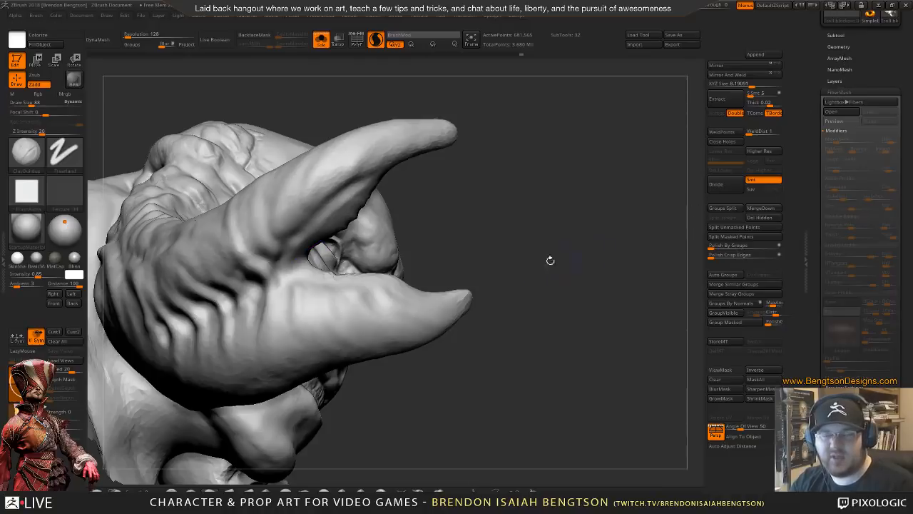
- Define the crease along the upper prong's inner face with the ClayBuildup brush at draw size 52
left_click_drag(494, 224, 695, 142)
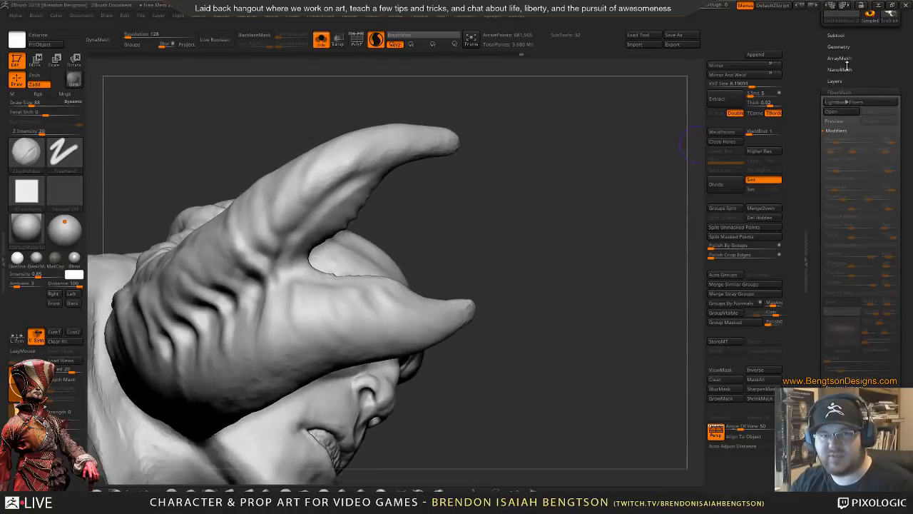
mouse_move(527, 234)
left_mouse_down()
mouse_move(530, 219)
mouse_move(581, 204)
mouse_move(575, 262)
mouse_move(568, 203)
left_mouse_up()
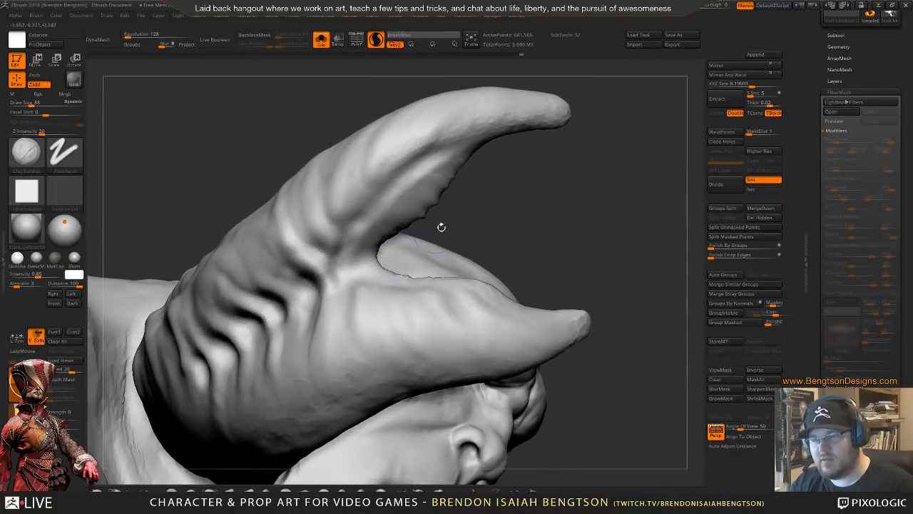
left_click_drag(474, 210, 456, 200)
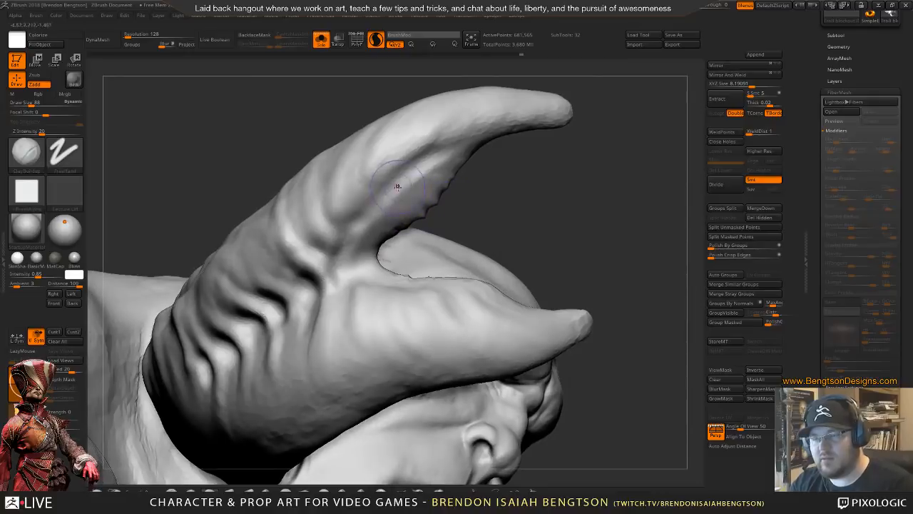
key("space")
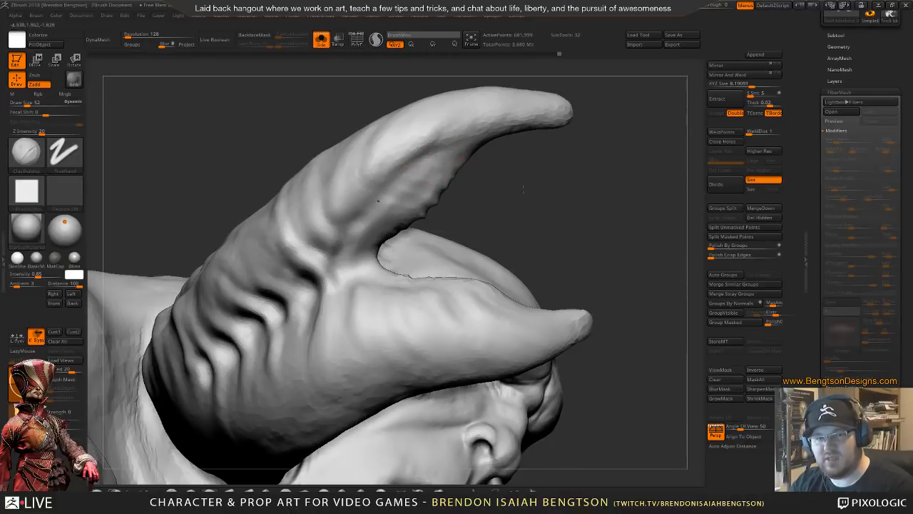
mouse_move(523, 187)
left_mouse_down()
mouse_move(506, 206)
mouse_move(550, 232)
mouse_move(546, 224)
mouse_move(528, 242)
left_mouse_up()
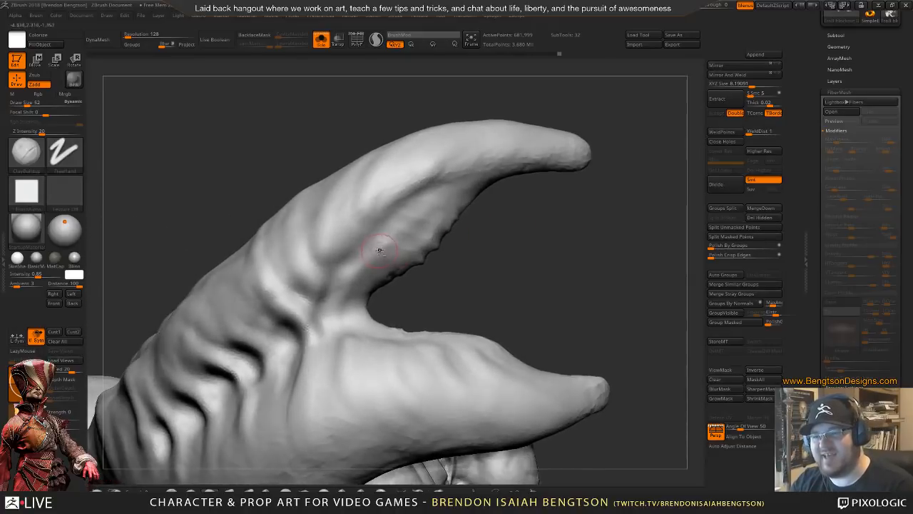
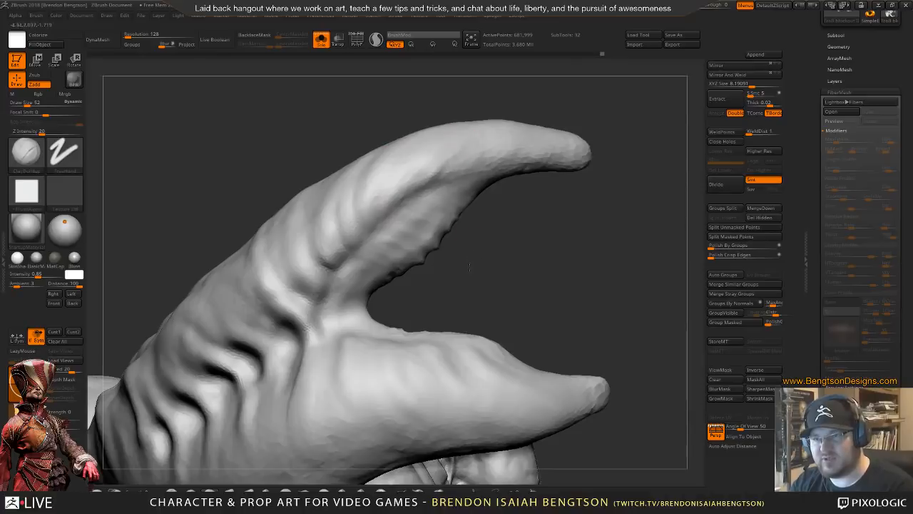
left_click_drag(468, 266, 354, 252)
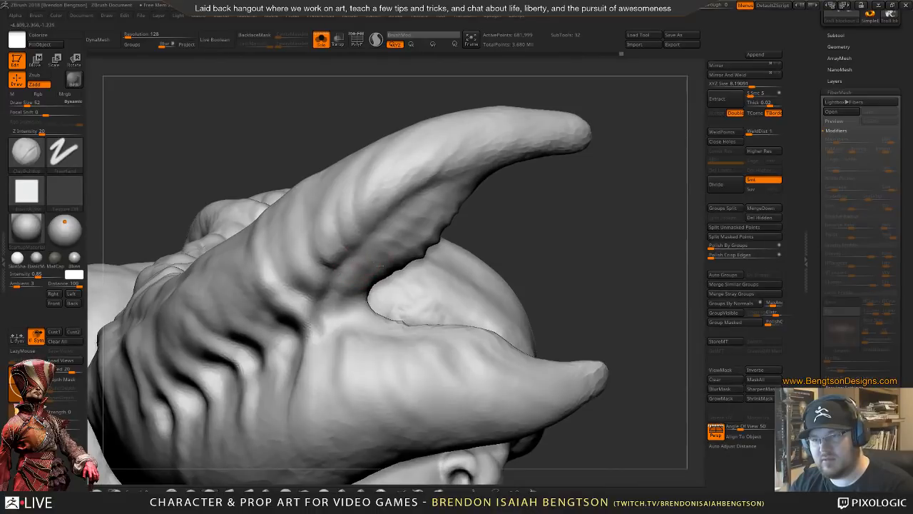
- Add clay to the inner face of the mandible's lower prong to give it uneven surface relief
mouse_move(541, 208)
left_mouse_down()
mouse_move(542, 222)
mouse_move(549, 206)
mouse_move(534, 206)
mouse_move(544, 208)
mouse_move(542, 164)
mouse_move(548, 259)
mouse_move(539, 227)
mouse_move(616, 257)
mouse_move(612, 245)
left_mouse_up()
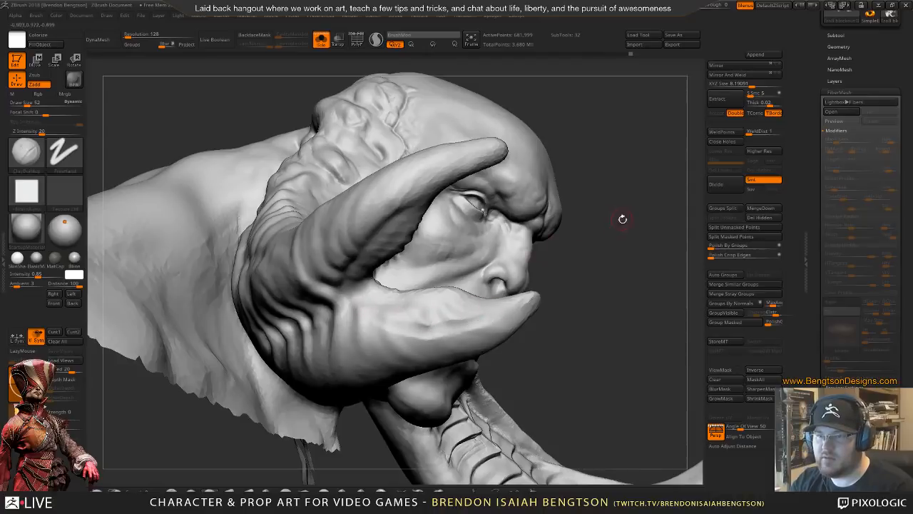
mouse_move(621, 219)
left_mouse_down("alt")
mouse_move(542, 198)
mouse_move(577, 203)
left_mouse_up("alt")
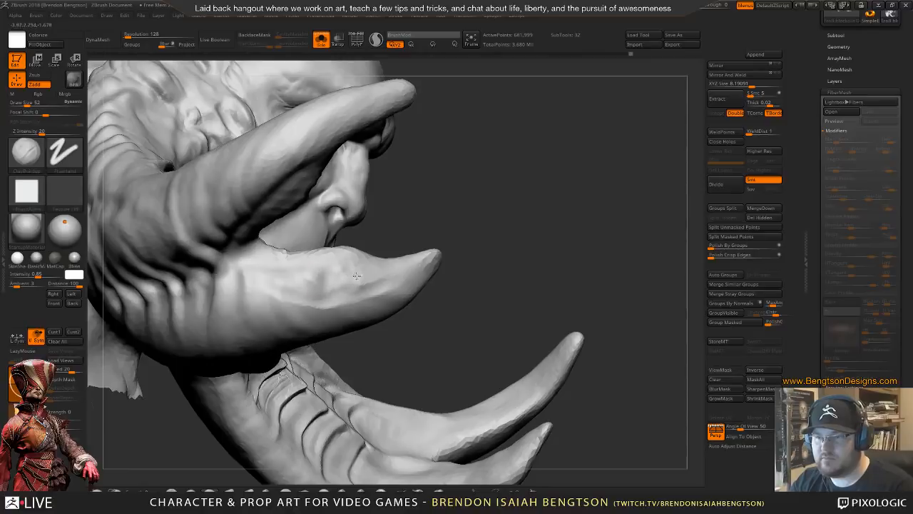
mouse_move(453, 216)
left_mouse_down()
mouse_move(552, 206)
mouse_move(544, 210)
mouse_move(547, 187)
mouse_move(513, 193)
mouse_move(326, 301)
left_mouse_up()
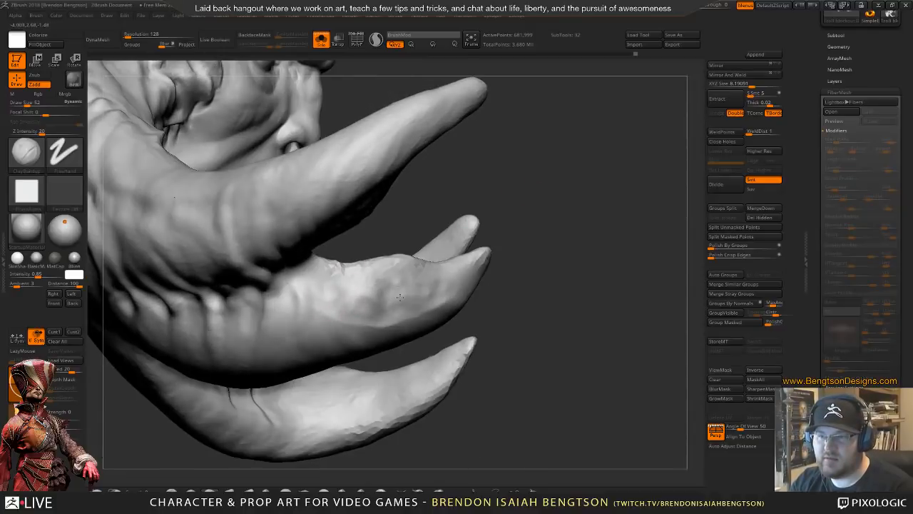
- Check the whole head's silhouette and extend the upper prong's inner-edge detail towards its tip with ClayBuildup strokes
key("f")
left_click_drag(557, 105, 522, 170)
mouse_move(539, 249)
left_mouse_down()
mouse_move(516, 211)
mouse_move(507, 227)
left_mouse_up()
left_click_drag(436, 199, 311, 270)
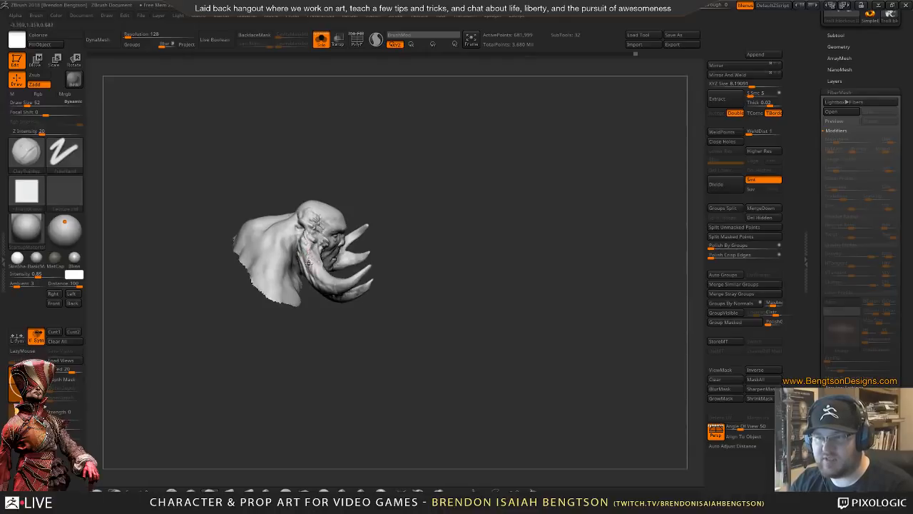
left_click_drag(400, 244, 314, 295)
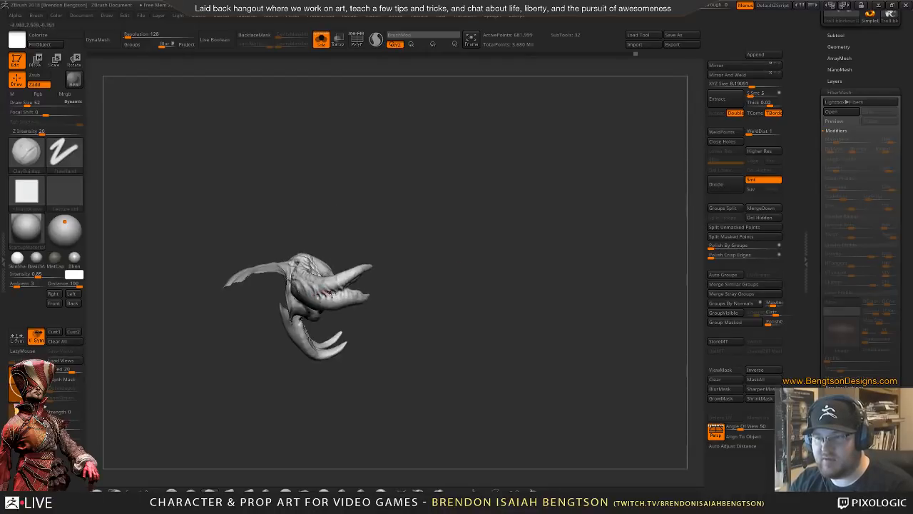
mouse_move(487, 218)
left_mouse_down()
mouse_move(516, 147)
mouse_move(528, 195)
mouse_move(517, 187)
mouse_move(503, 198)
mouse_move(511, 265)
mouse_move(495, 167)
mouse_move(490, 244)
left_mouse_up()
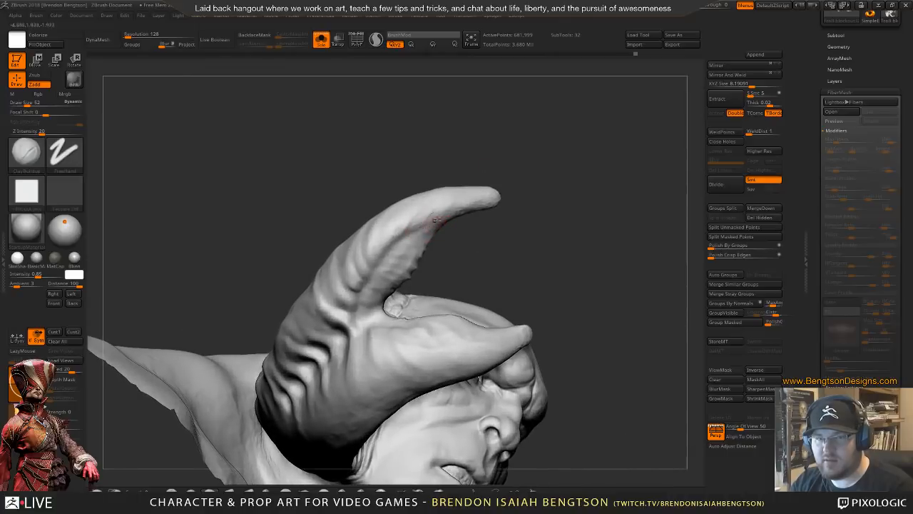
mouse_move(436, 221)
left_mouse_down()
mouse_move(475, 211)
mouse_move(501, 220)
mouse_move(365, 217)
left_mouse_up()
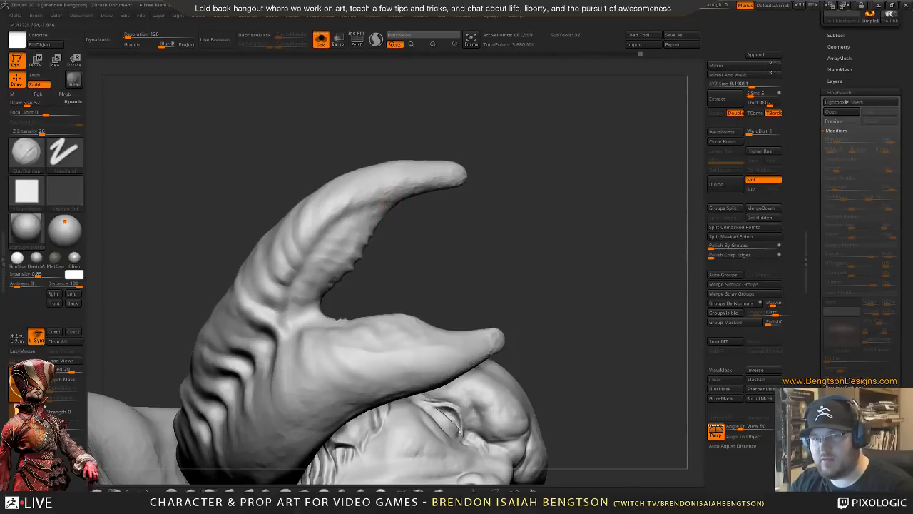
- Build up the lower prong's inner face with more clay strokes and smooth the lumpy surface
mouse_move(449, 235)
left_mouse_down()
mouse_move(385, 226)
mouse_move(539, 258)
mouse_move(527, 216)
mouse_move(307, 360)
mouse_move(360, 326)
left_mouse_up()
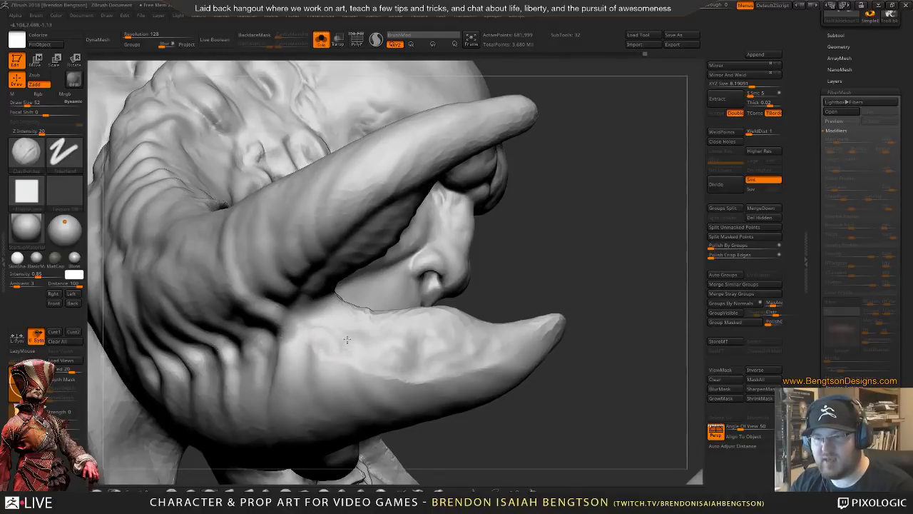
left_click_drag(551, 255, 364, 322)
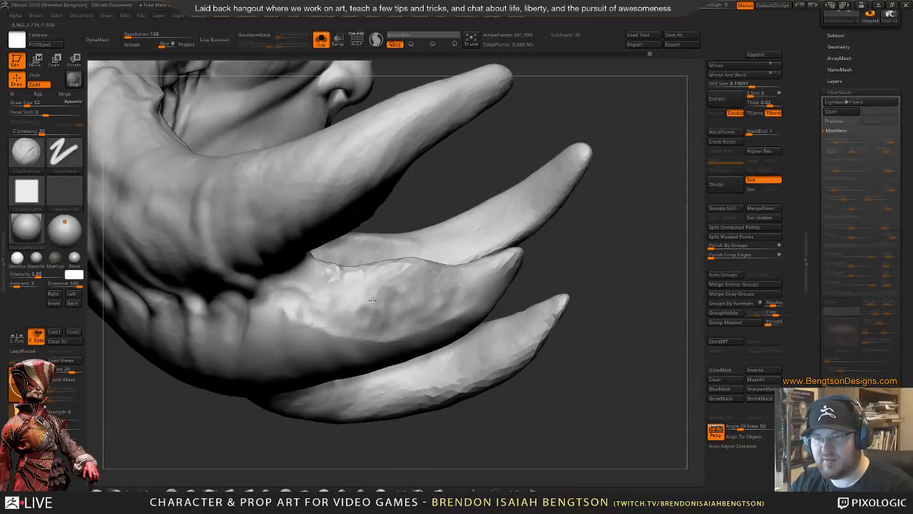
key("shift")
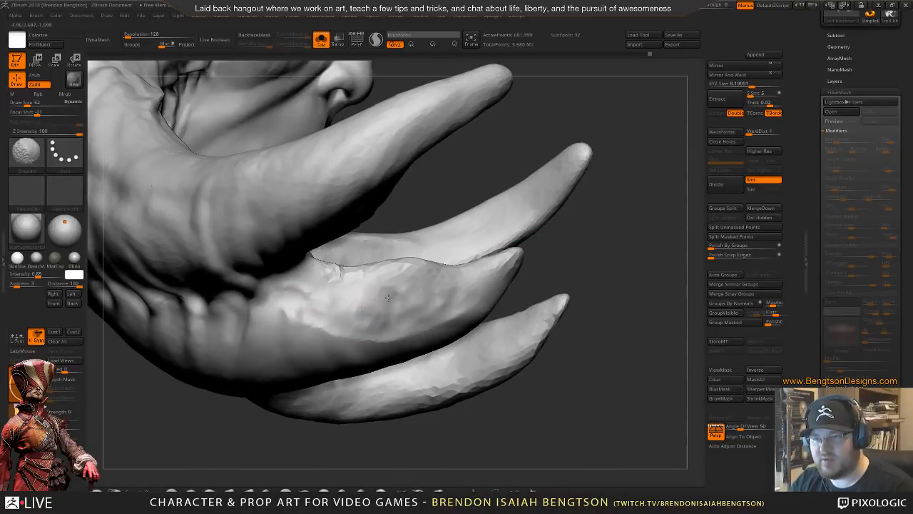
left_click_drag(430, 287, 376, 268, "shift")
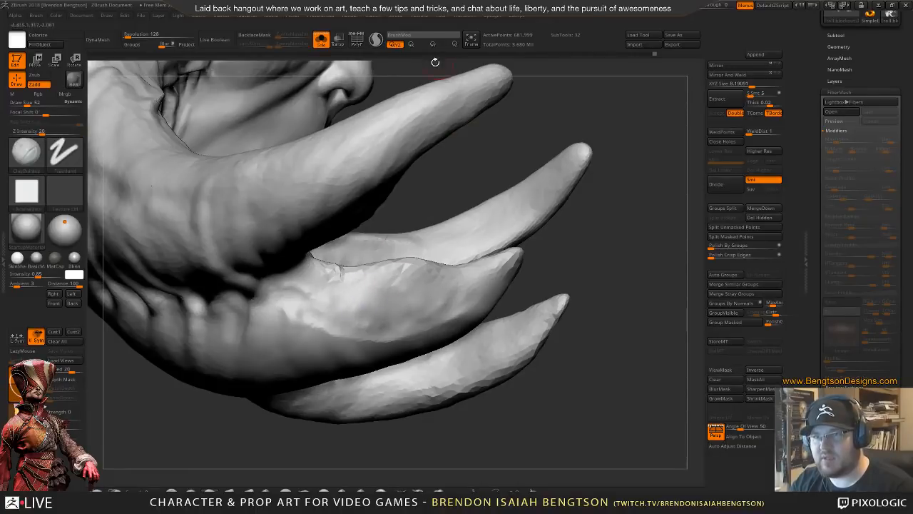
key("shift")
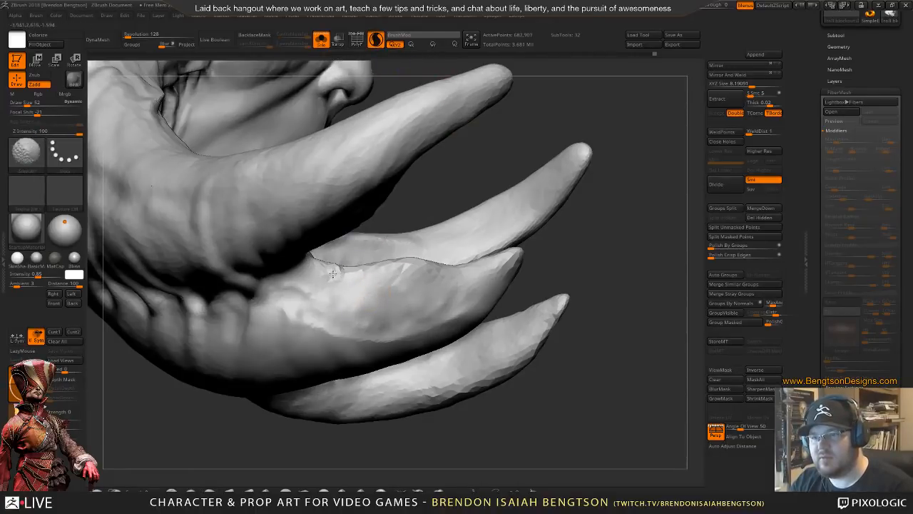
- Smooth the faceted inner edge and tip of the mandible prong from the front at draw size 80
right_click_drag(350, 279, 517, 350)
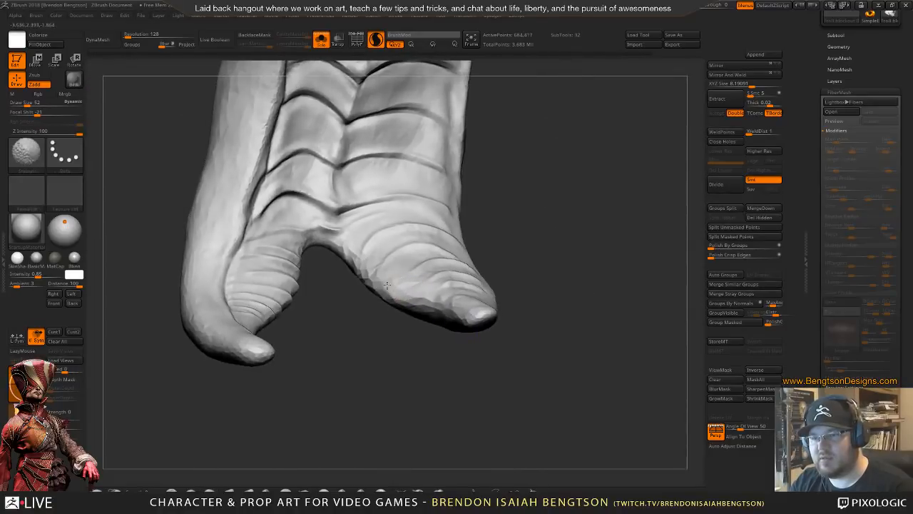
key("space")
mouse_move(435, 304)
left_mouse_down()
mouse_move(386, 291)
mouse_move(425, 311)
left_mouse_up()
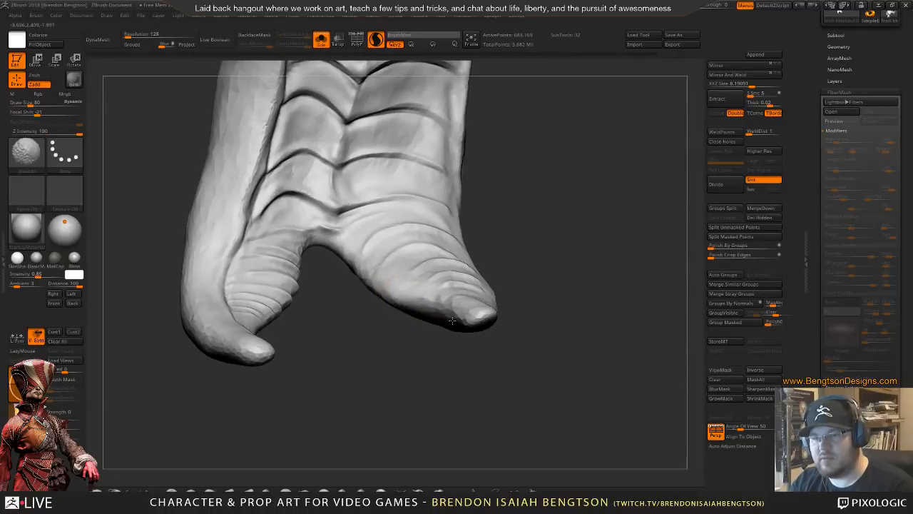
mouse_move(480, 332)
right_mouse_down()
mouse_move(432, 378)
mouse_move(429, 314)
right_mouse_up()
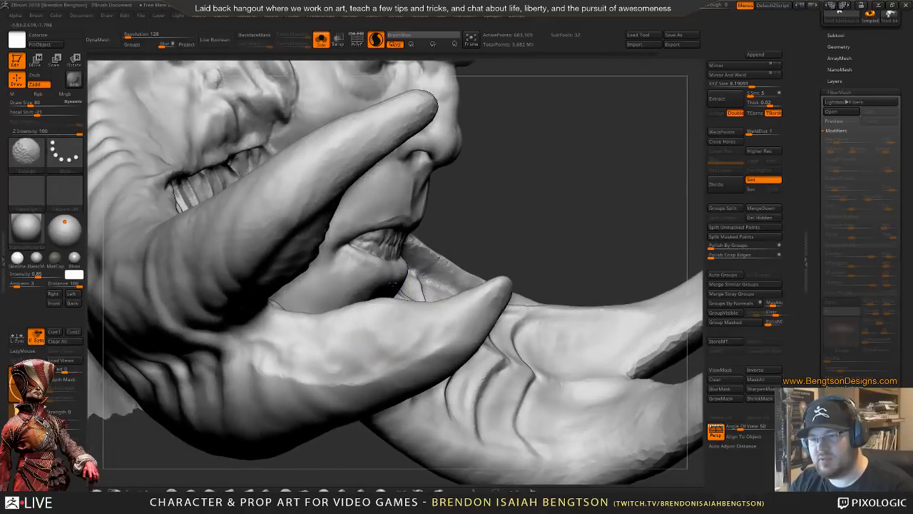
- Display the polygon wireframe and smooth the upper mandible prong from its tip down its outer face
right_click_drag(392, 283, 547, 158)
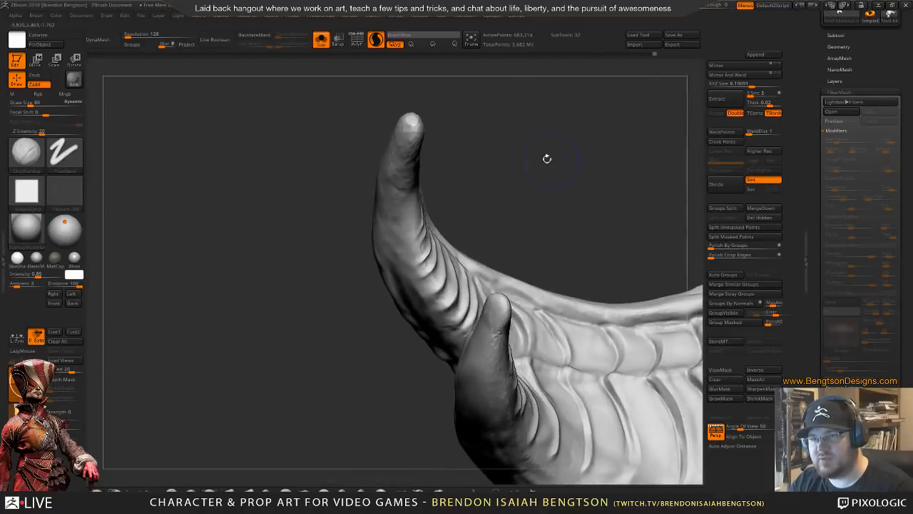
key("ctrl")
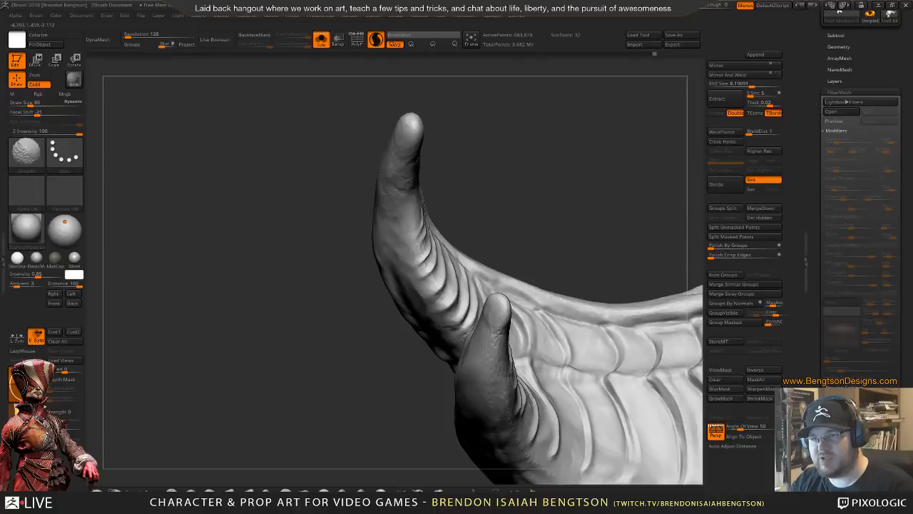
key("shift+f")
mouse_move(464, 136)
left_mouse_down()
mouse_move(504, 151)
mouse_move(470, 154)
left_mouse_up()
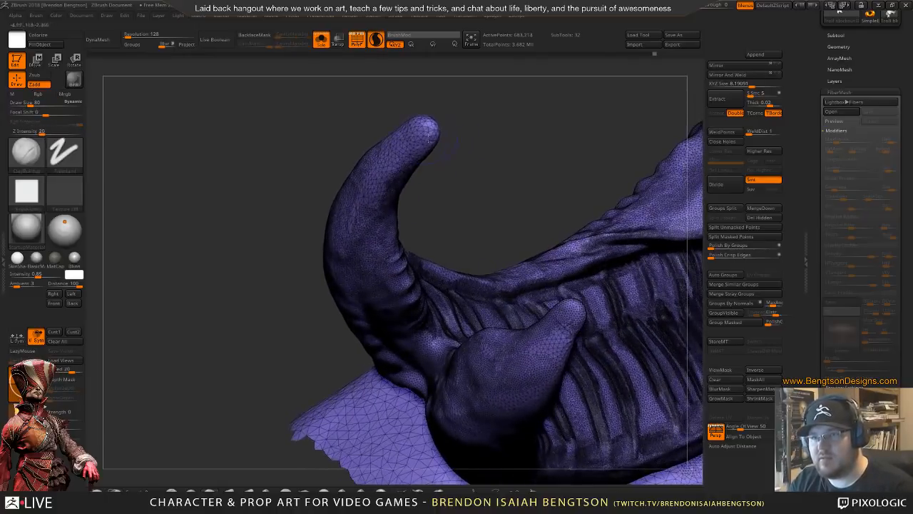
key("ctrl")
left_click_drag(406, 151, 366, 216, "ctrl")
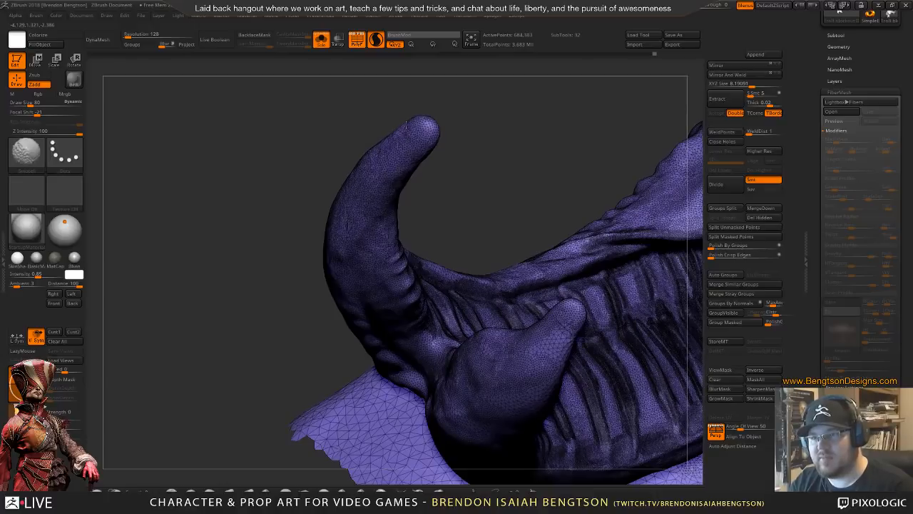
- Smooth the faceted surfaces of both mandible prongs from several angles while checking their mesh density in the wireframe
mouse_move(478, 124)
left_mouse_down()
mouse_move(477, 336)
mouse_move(499, 371)
mouse_move(420, 240)
left_mouse_up()
mouse_move(369, 225)
left_mouse_down()
mouse_move(403, 253)
mouse_move(396, 270)
mouse_move(380, 247)
mouse_move(308, 216)
mouse_move(446, 244)
mouse_move(499, 232)
left_mouse_up()
mouse_move(493, 284)
left_mouse_down()
mouse_move(466, 335)
mouse_move(459, 382)
mouse_move(473, 296)
mouse_move(409, 265)
mouse_move(380, 237)
left_mouse_up()
mouse_move(443, 238)
left_mouse_down("shift")
mouse_move(427, 224)
mouse_move(444, 242)
left_mouse_up("shift")
mouse_move(532, 277)
left_mouse_down()
mouse_move(549, 191)
mouse_move(537, 253)
mouse_move(532, 211)
mouse_move(520, 229)
mouse_move(491, 236)
mouse_move(540, 112)
mouse_move(519, 120)
left_mouse_up()
left_click_drag(261, 222, 281, 203, "shift")
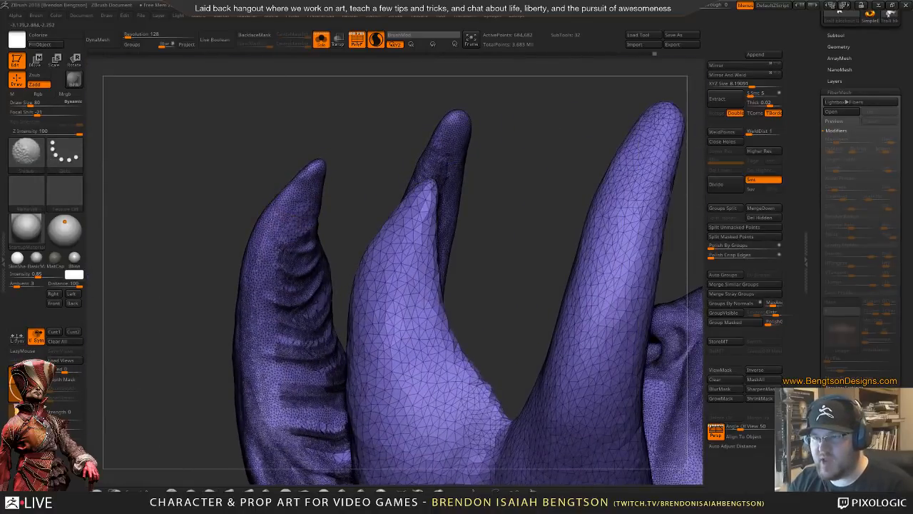
mouse_move(276, 159)
left_mouse_down()
mouse_move(239, 294)
mouse_move(265, 246)
mouse_move(214, 333)
left_mouse_up()
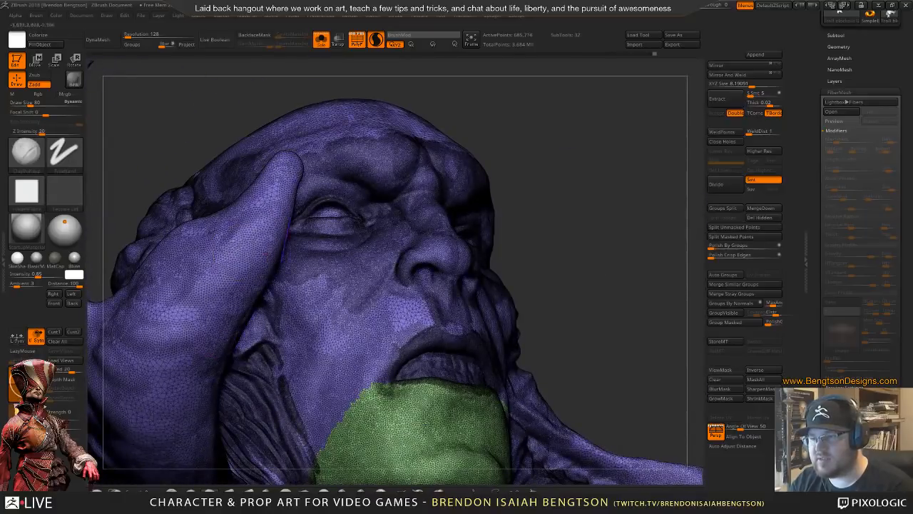
- Review the head with all subtools visible, then hide the wireframe and isolate the head again
left_click_drag(556, 187, 619, 178, "alt")
key("shift+s")
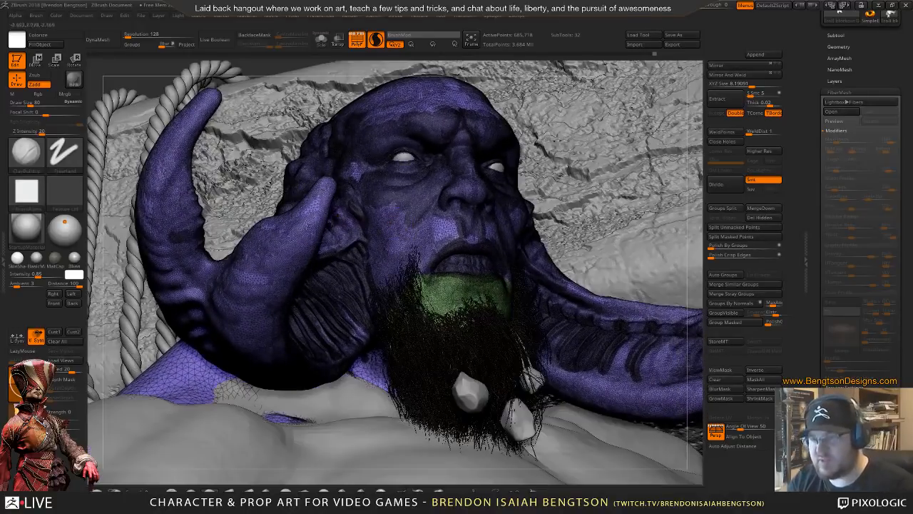
right_click_drag(287, 264, 283, 266)
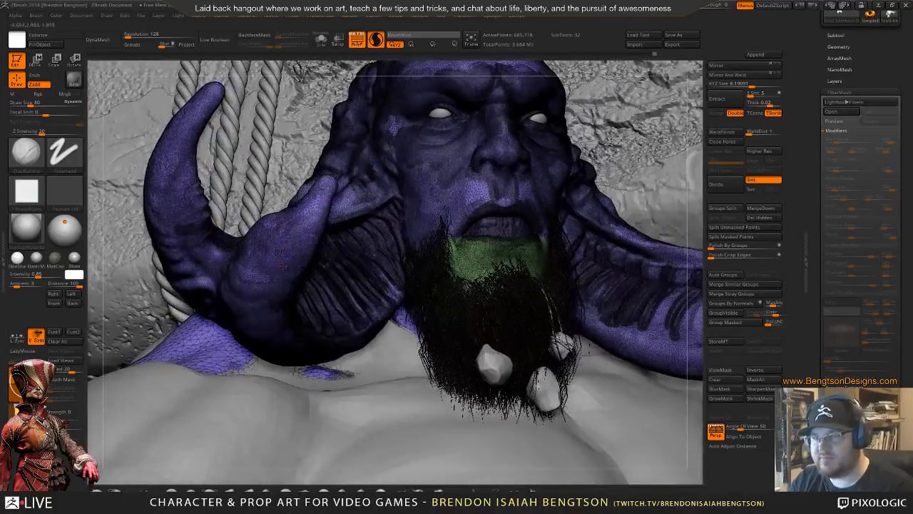
key("shift+f")
key("shift+s")
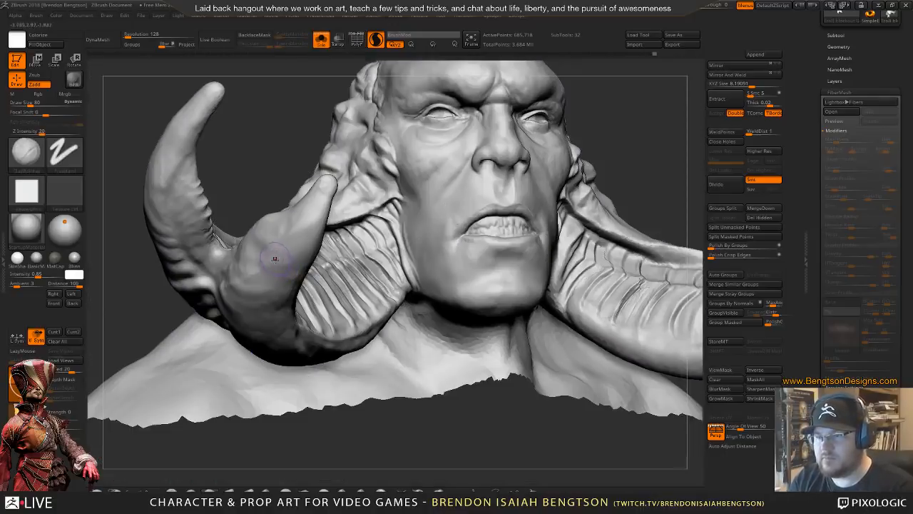
- Turn off Sculptris Pro and build up clay relief on the lower prong's side near its base at draw size 80
right_click_drag(279, 266, 247, 236)
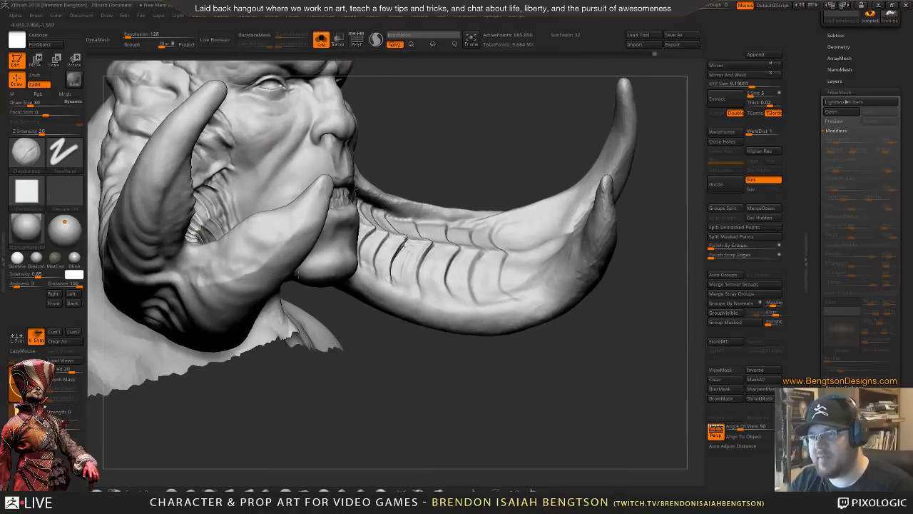
mouse_move(247, 253)
right_mouse_down("alt")
mouse_move(322, 267)
mouse_move(316, 240)
mouse_move(434, 265)
mouse_move(435, 280)
mouse_move(378, 253)
right_mouse_up("alt")
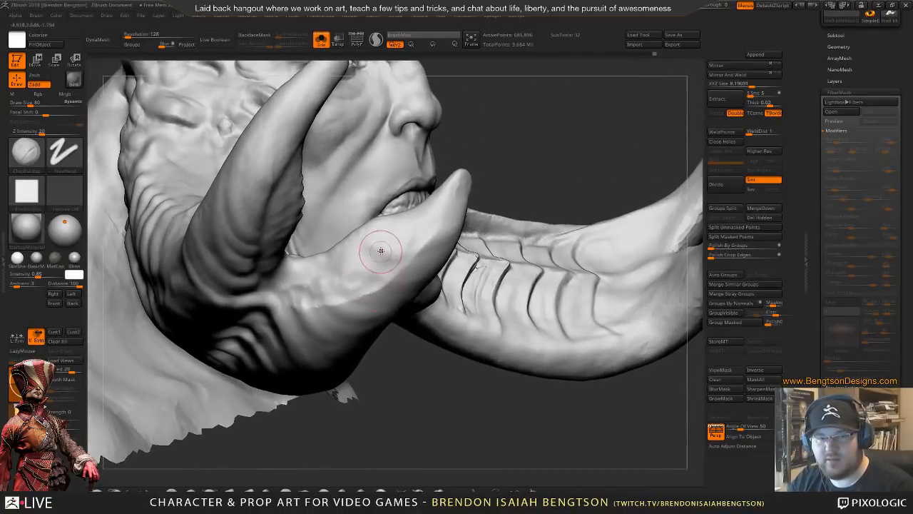
right_click_drag(479, 164, 378, 252)
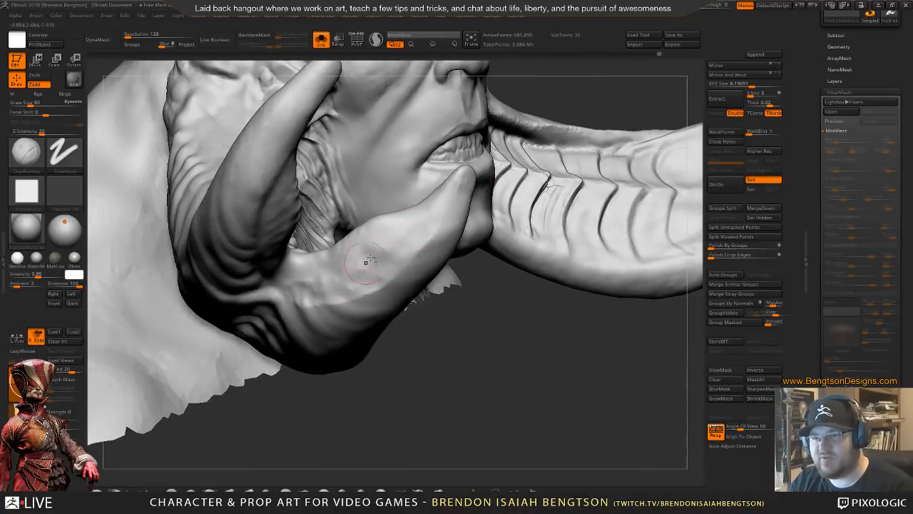
left_click_drag(322, 294, 295, 288)
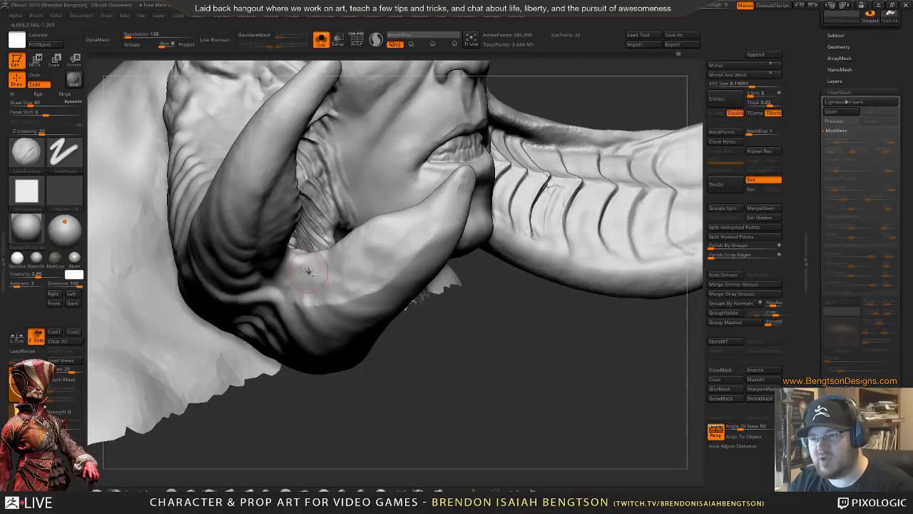
mouse_move(395, 388)
left_mouse_down()
mouse_move(399, 424)
mouse_move(383, 385)
left_mouse_up()
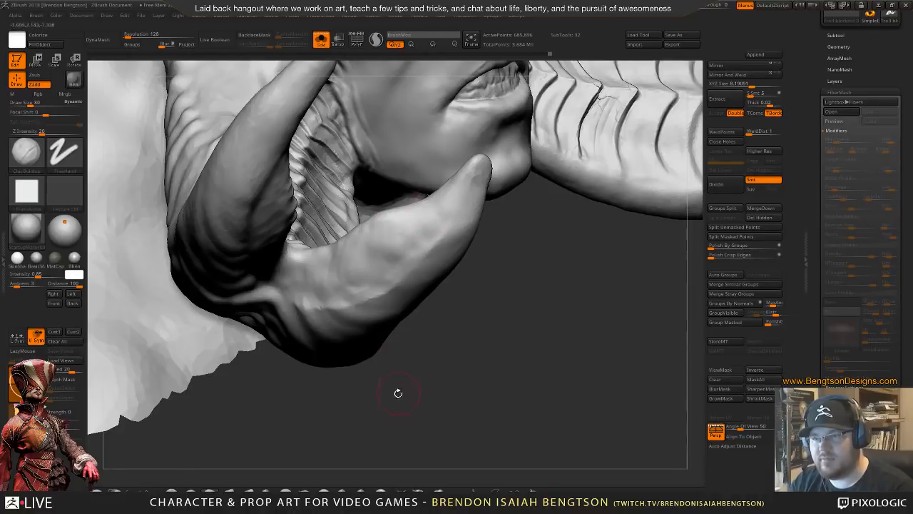
left_click_drag(397, 391, 392, 368)
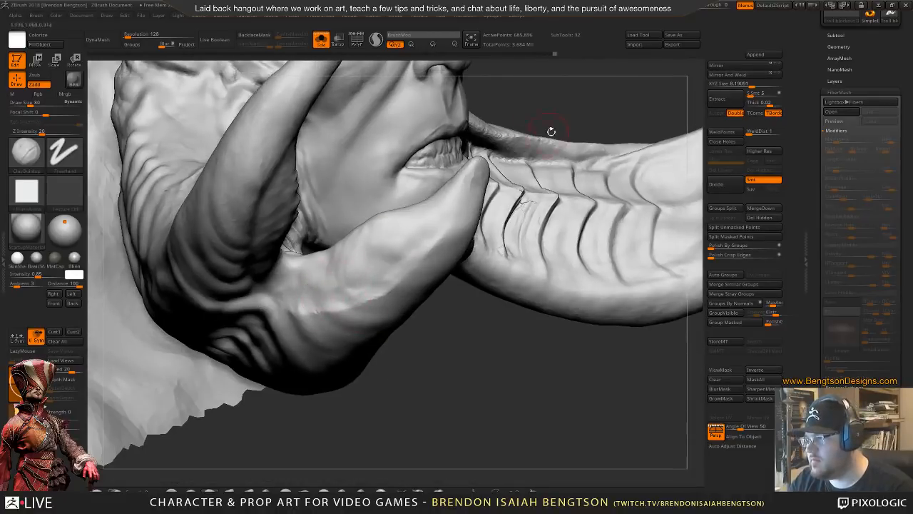
- Add soft ClayBuildup folds where the lower prong meets the base of the upper prong
mouse_move(569, 126)
left_mouse_down()
mouse_move(582, 121)
mouse_move(568, 141)
left_mouse_up()
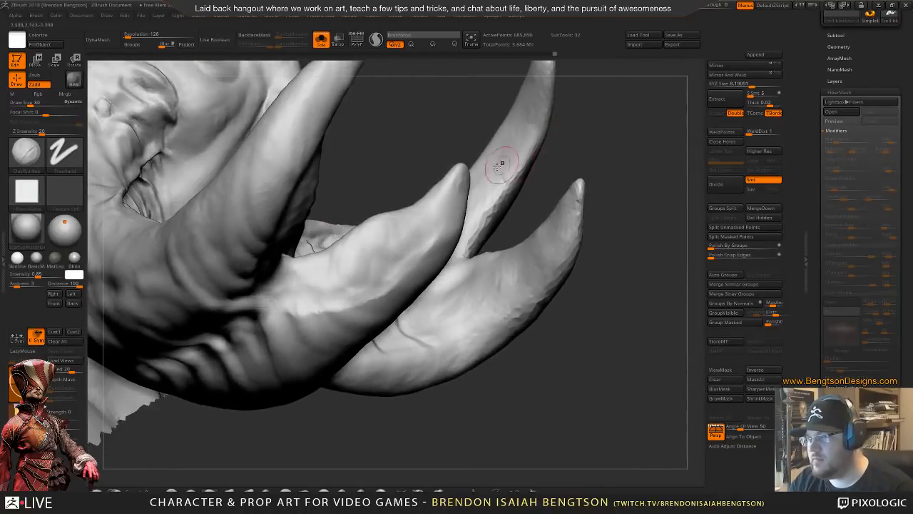
mouse_move(445, 170)
left_mouse_down()
mouse_move(384, 145)
mouse_move(451, 169)
left_mouse_up()
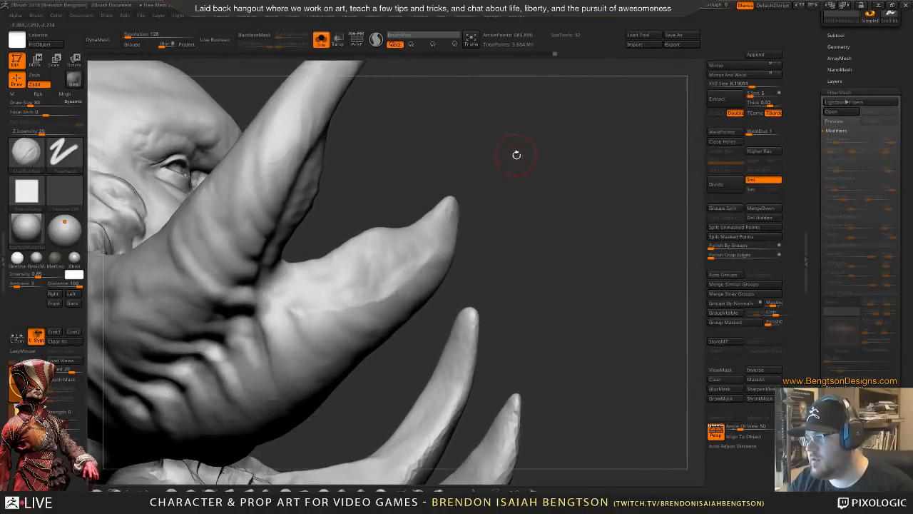
mouse_move(516, 155)
left_mouse_down()
mouse_move(330, 245)
mouse_move(418, 240)
left_mouse_up()
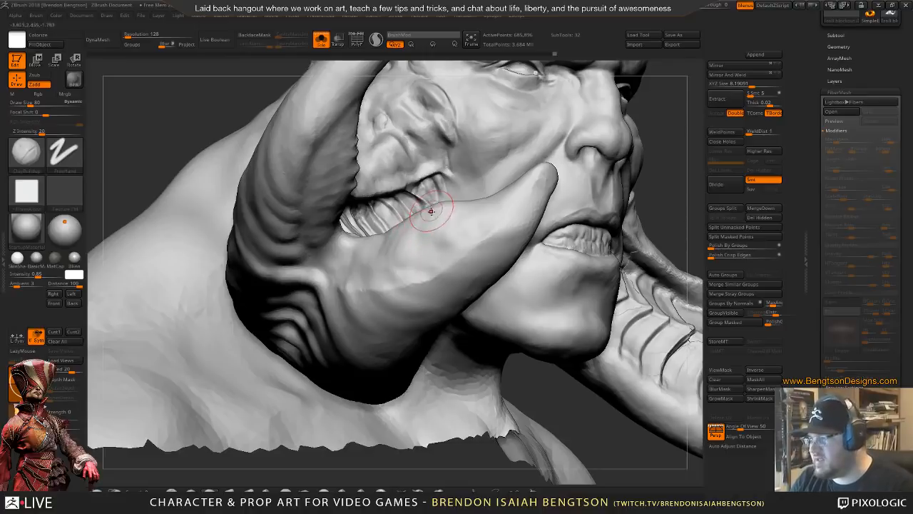
right_click_drag(432, 212, 357, 245)
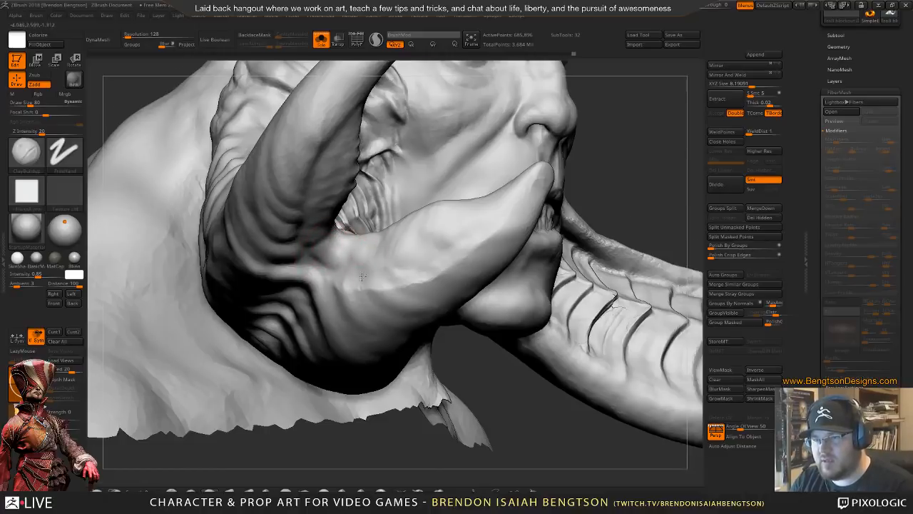
right_click_drag(363, 276, 350, 245)
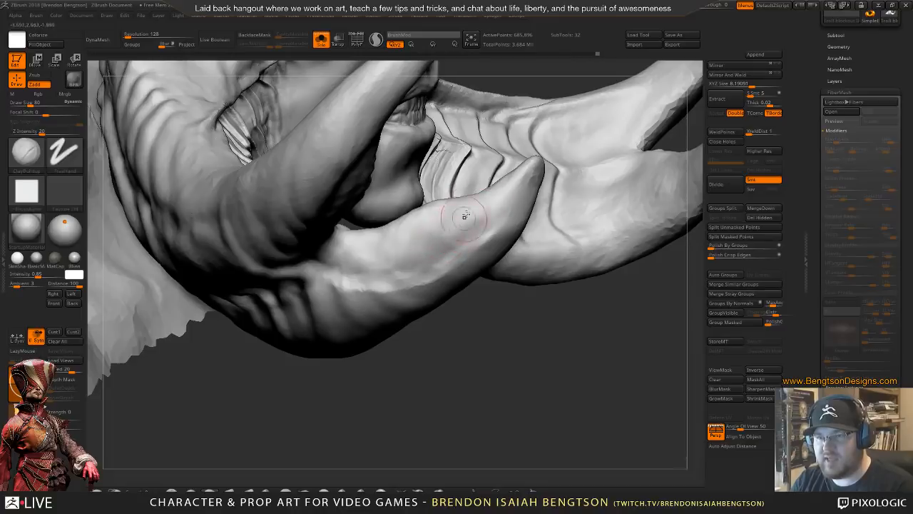
- Sculpt shallow clay ridges along the upper prong's front face and down to the fork
mouse_move(432, 391)
left_mouse_down()
mouse_move(435, 409)
mouse_move(399, 421)
mouse_move(373, 286)
left_mouse_up()
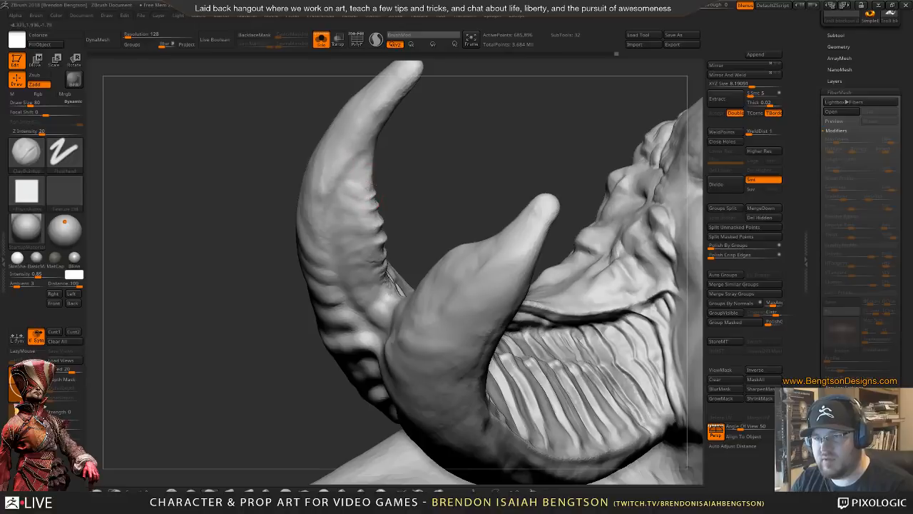
mouse_move(360, 182)
right_mouse_down()
mouse_move(367, 177)
mouse_move(355, 178)
right_mouse_up()
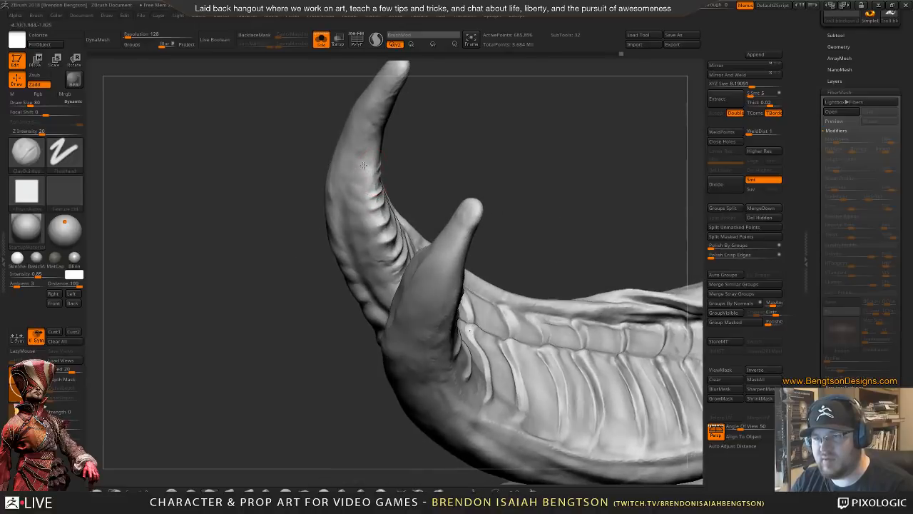
right_click_drag(415, 148, 351, 226)
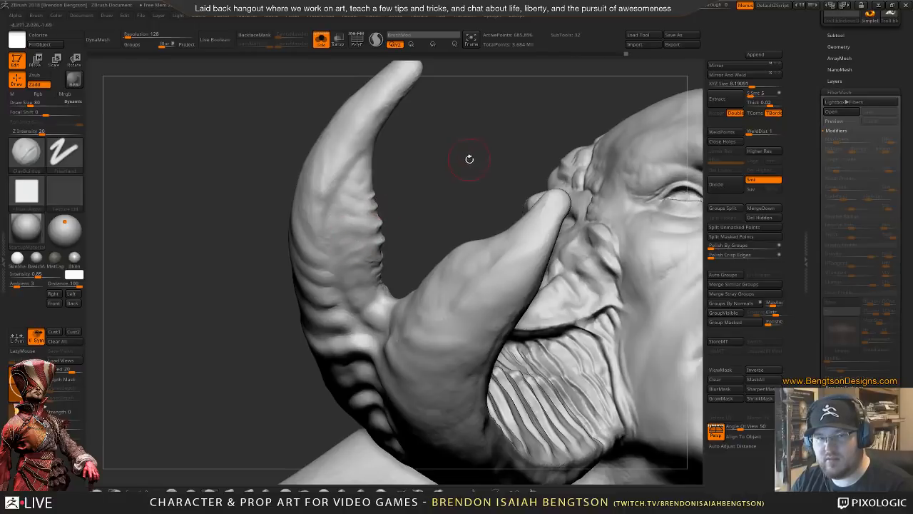
right_click_drag(469, 158, 409, 166)
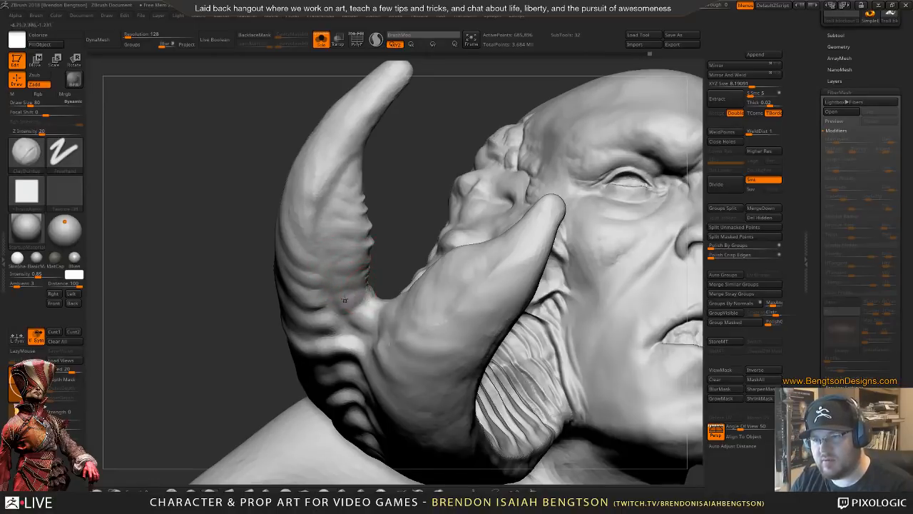
left_click_drag(405, 183, 357, 185)
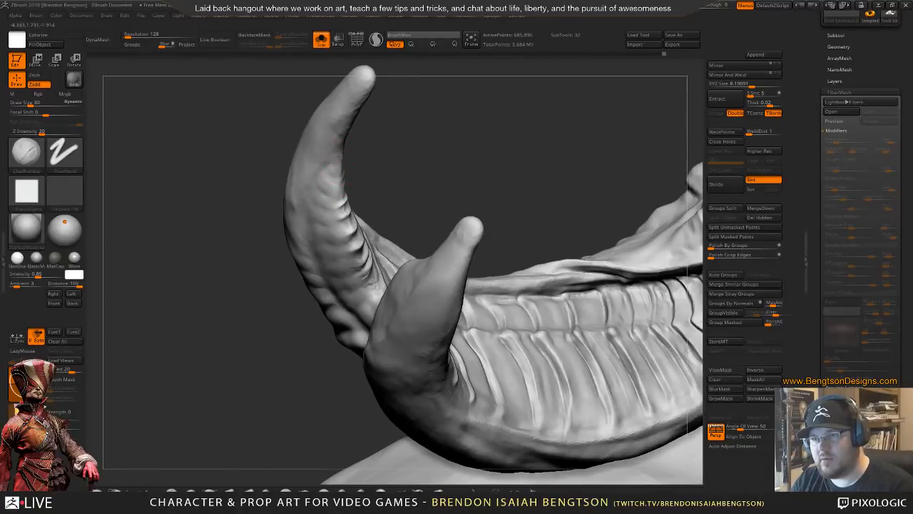
mouse_move(383, 144)
left_mouse_down()
mouse_move(427, 140)
mouse_move(303, 258)
left_mouse_up()
- Build up uneven clay relief along the lower prong's inner face and upper edge, from the fork towards the tip
mouse_move(277, 341)
left_mouse_down()
mouse_move(310, 369)
mouse_move(308, 303)
mouse_move(320, 317)
left_mouse_up()
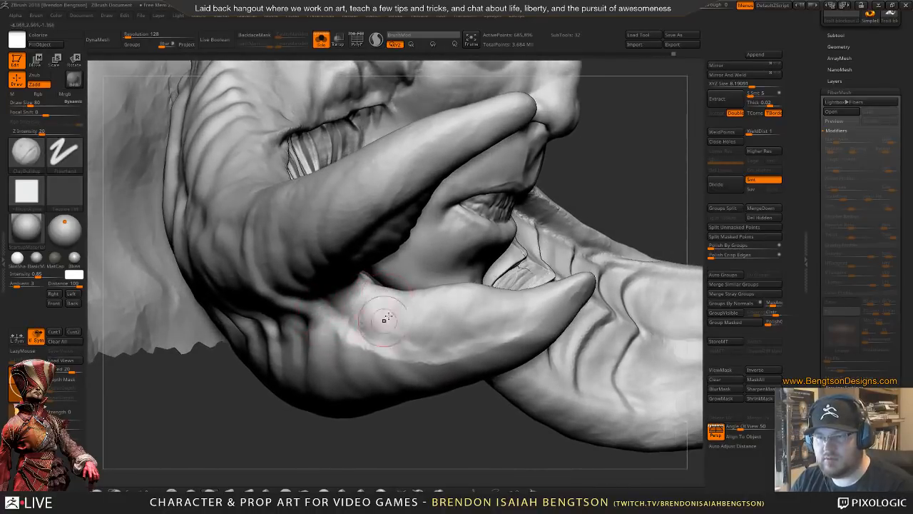
mouse_move(399, 312)
right_mouse_down()
mouse_move(380, 301)
mouse_move(389, 318)
mouse_move(396, 308)
right_mouse_up()
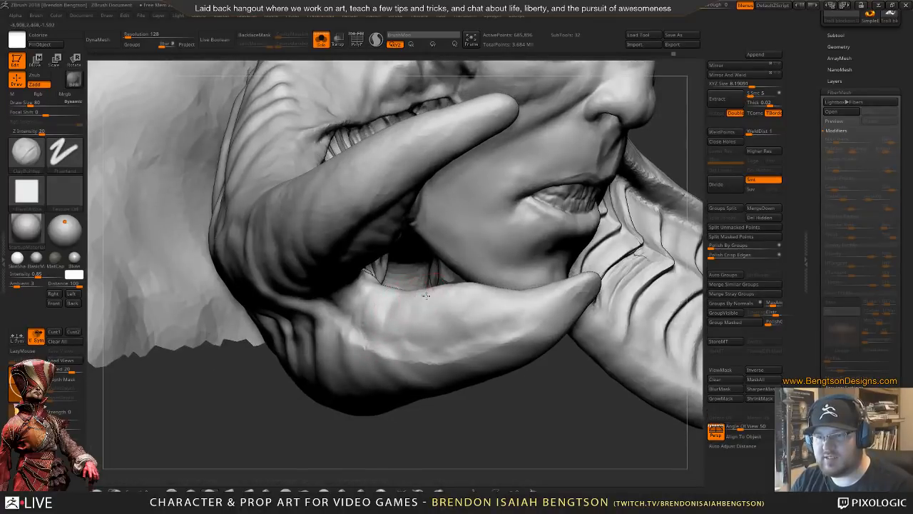
right_click_drag(423, 316, 347, 298)
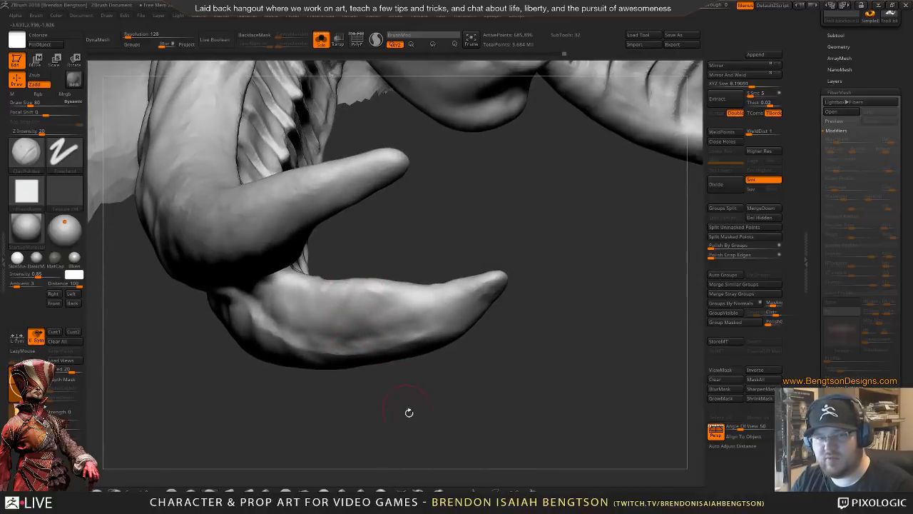
right_click_drag(409, 413, 343, 333)
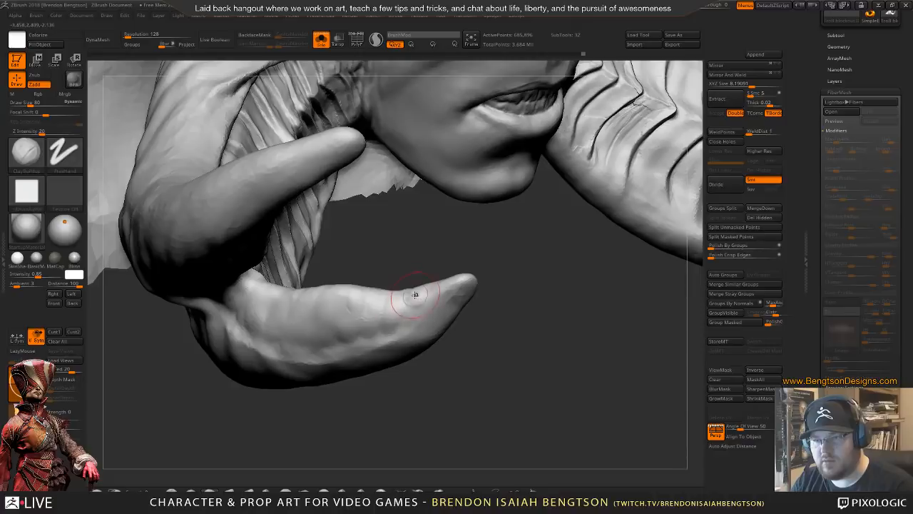
key("f")
mouse_move(360, 315)
left_mouse_down()
mouse_move(371, 322)
mouse_move(448, 281)
mouse_move(356, 362)
mouse_move(321, 357)
mouse_move(346, 355)
mouse_move(320, 343)
mouse_move(305, 349)
mouse_move(501, 212)
mouse_move(465, 304)
mouse_move(449, 293)
left_mouse_up()
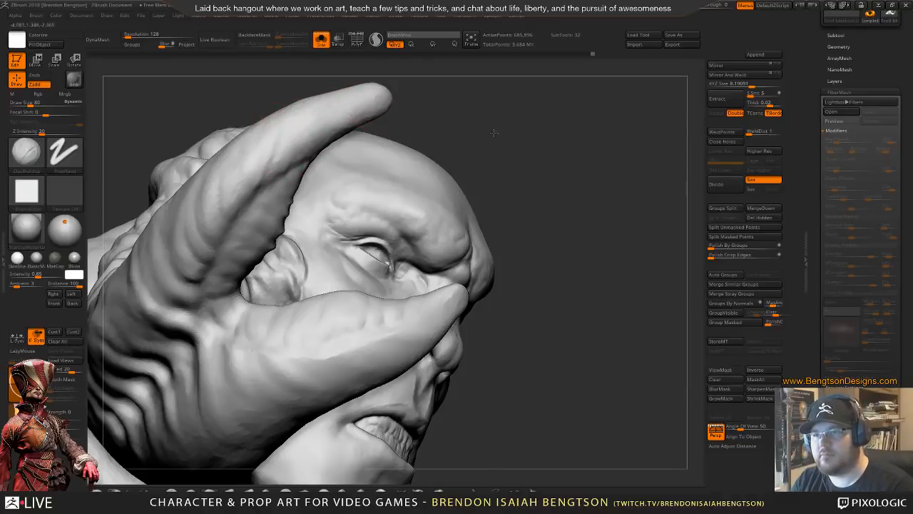
- Add ClayBuildup wrinkles across the lower prong's outer face and check them against the whole head
mouse_move(491, 115)
left_mouse_down("alt")
mouse_move(476, 211)
mouse_move(546, 159)
mouse_move(569, 184)
left_mouse_up("alt")
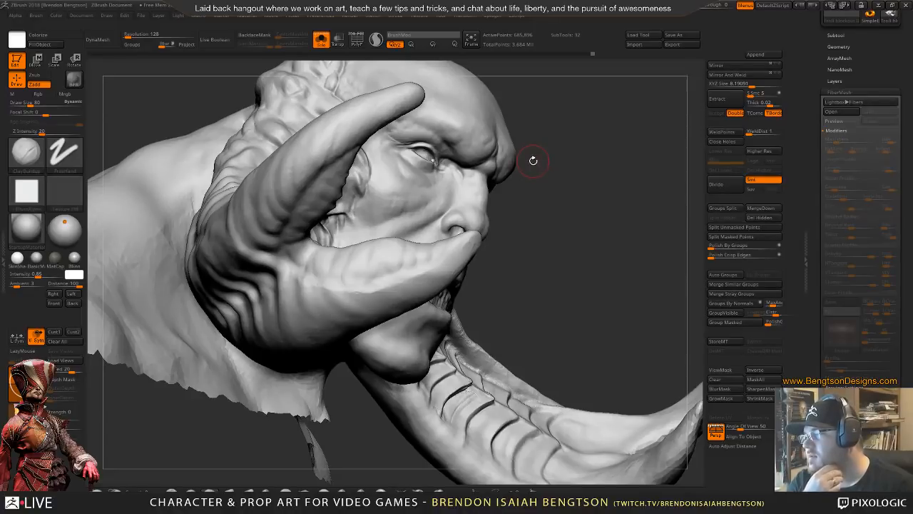
left_click_drag(591, 165, 571, 175)
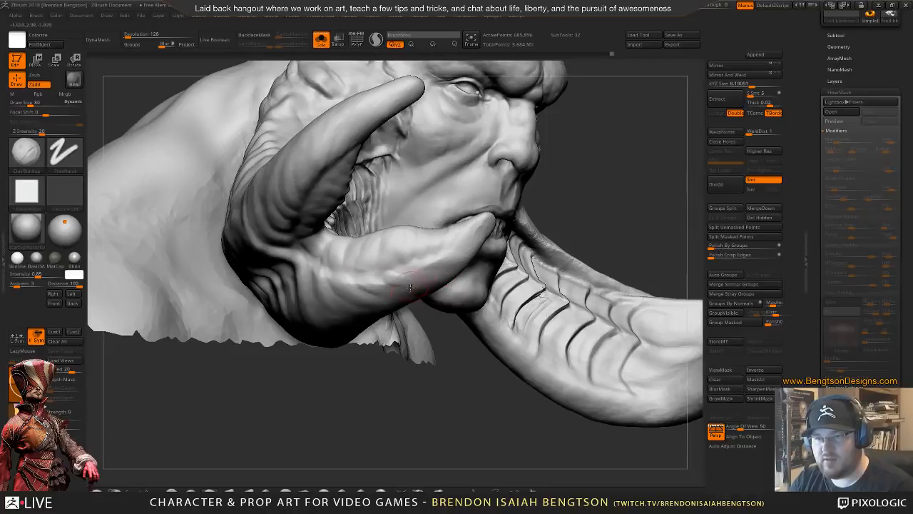
left_click_drag(419, 383, 342, 406)
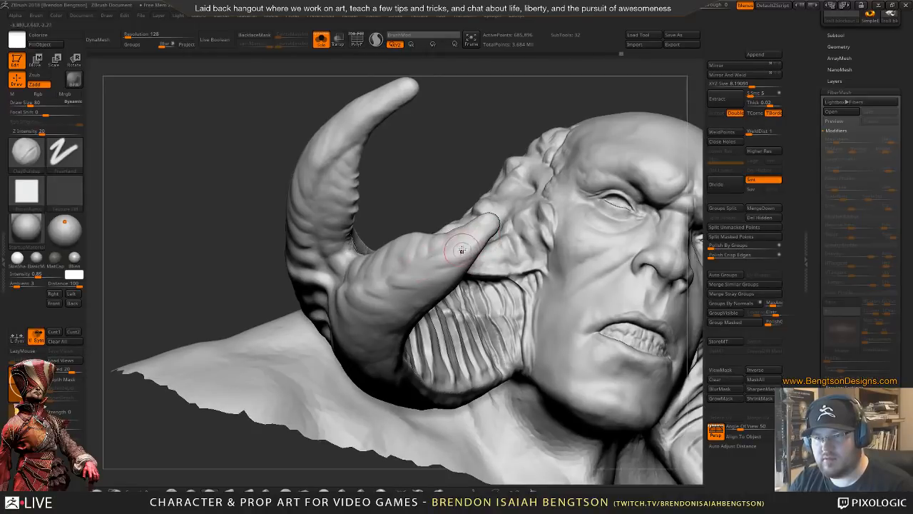
- Reshape the tips of the upper and lower prongs with Move Topological and smooth the upper prong's tip
mouse_move(484, 138)
left_mouse_down()
mouse_move(477, 127)
mouse_move(491, 228)
left_mouse_up()
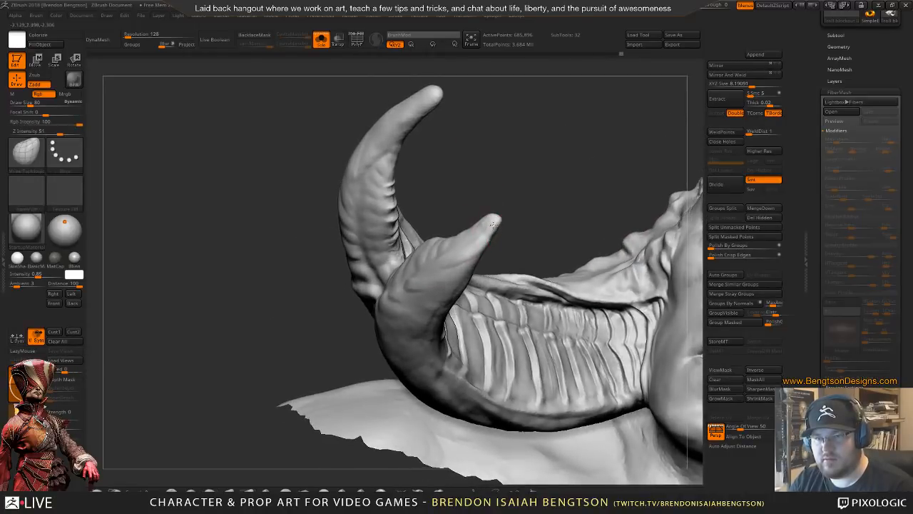
mouse_move(485, 157)
left_mouse_down()
mouse_move(508, 181)
mouse_move(485, 192)
left_mouse_up()
left_click_drag(430, 94, 407, 200)
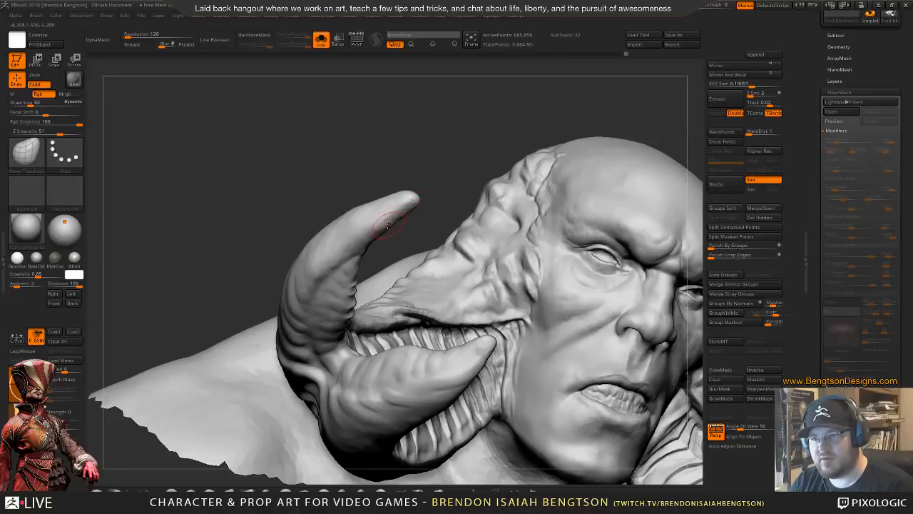
mouse_move(383, 179)
left_mouse_down("alt")
mouse_move(394, 139)
mouse_move(387, 146)
mouse_move(366, 122)
left_mouse_up("alt")
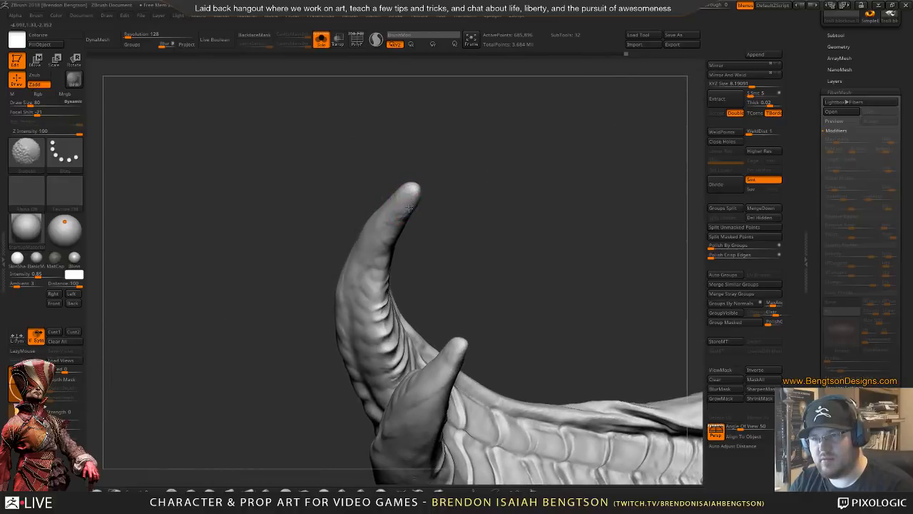
mouse_move(477, 197)
left_mouse_down()
mouse_move(481, 186)
mouse_move(471, 192)
left_mouse_up()
mouse_move(405, 212)
left_mouse_down("shift")
mouse_move(410, 204)
mouse_move(448, 210)
mouse_move(407, 183)
mouse_move(412, 200)
left_mouse_up("shift")
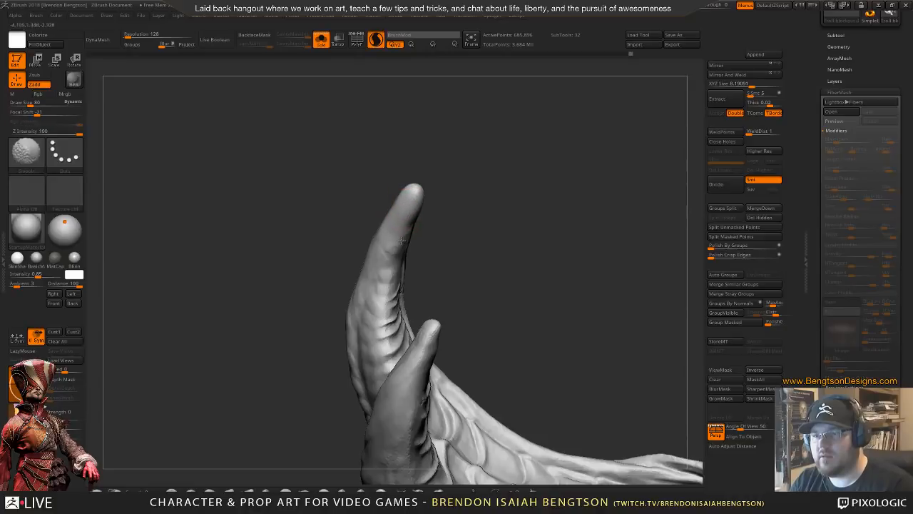
mouse_move(441, 164)
left_mouse_down()
mouse_move(462, 209)
mouse_move(449, 169)
mouse_move(400, 147)
mouse_move(389, 155)
mouse_move(413, 125)
mouse_move(422, 138)
left_mouse_up()
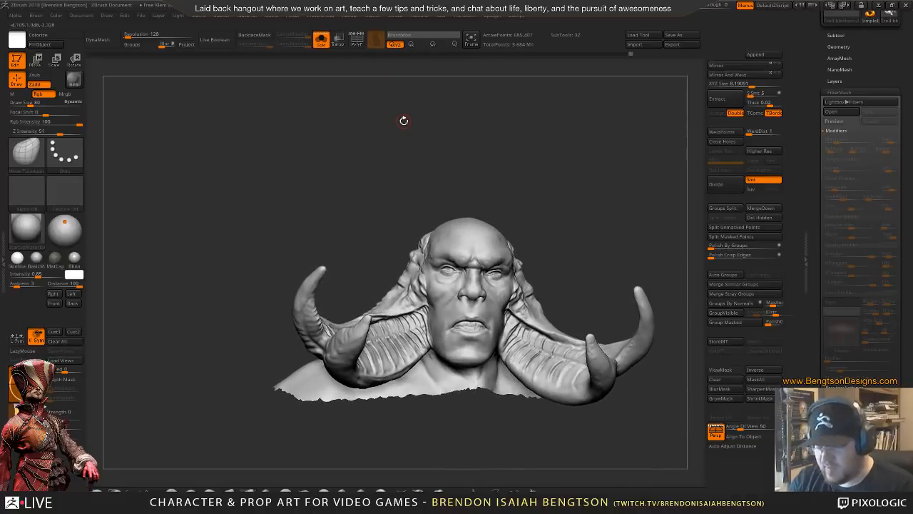
- Show the whole character with the rope-bound log again and save the tool
key("ctrl+shift+s")
left_click_drag(393, 229, 363, 236, "alt")
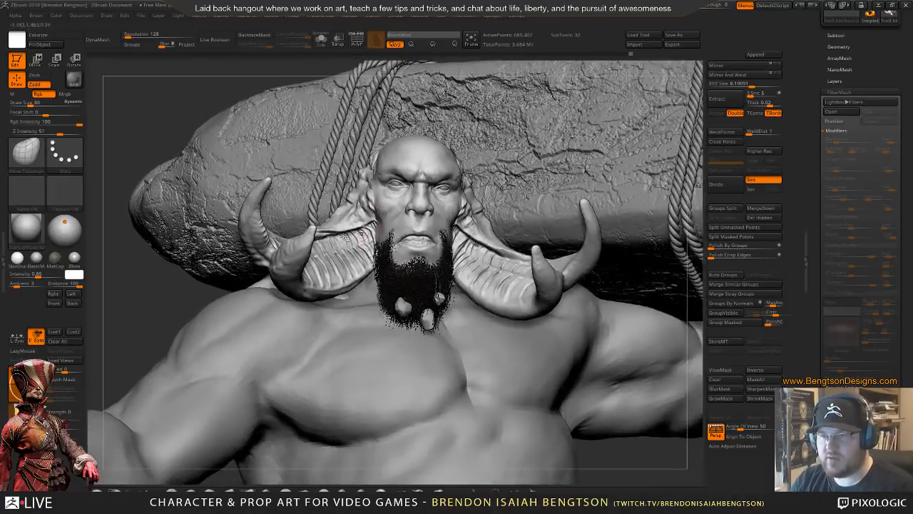
left_click_drag(181, 299, 148, 266, "alt")
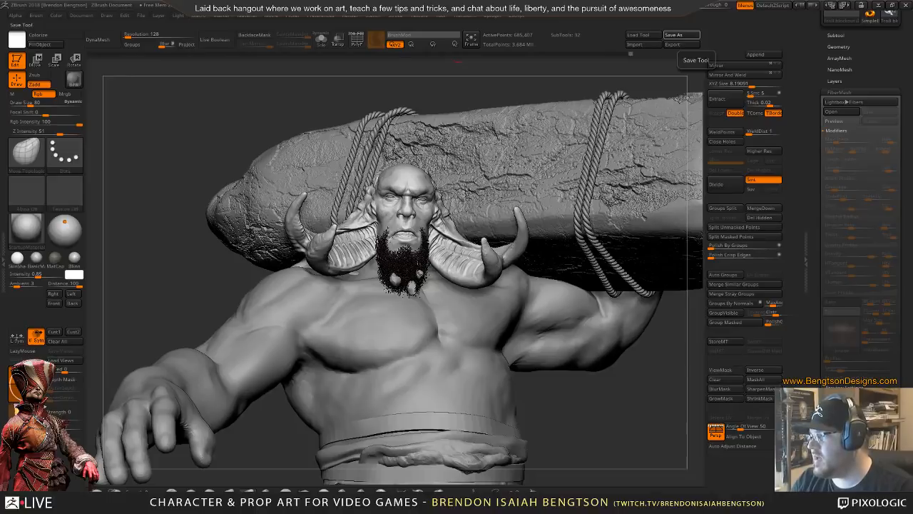
left_click(681, 34)
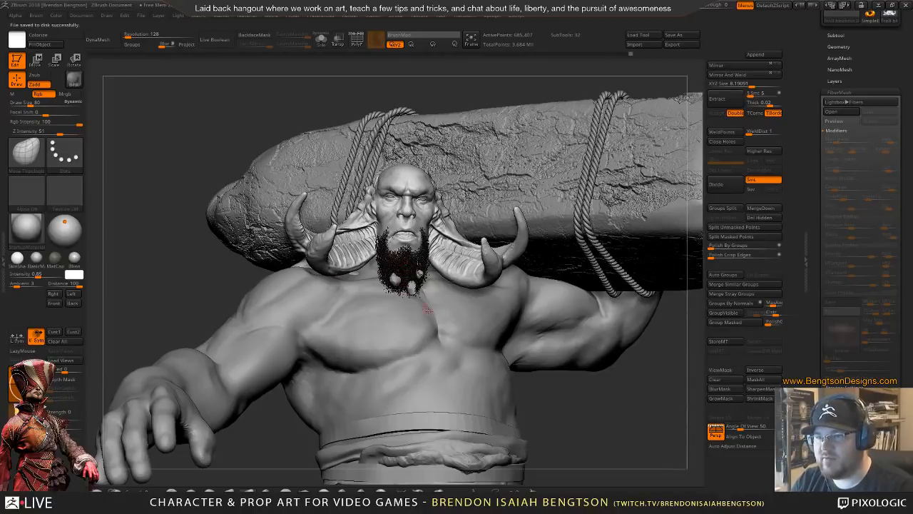
- Render the full character with BPR, shift the light towards the character's upper left as viewed, and render again
mouse_move(429, 310)
right_mouse_down()
mouse_move(415, 312)
mouse_move(429, 313)
right_mouse_up()
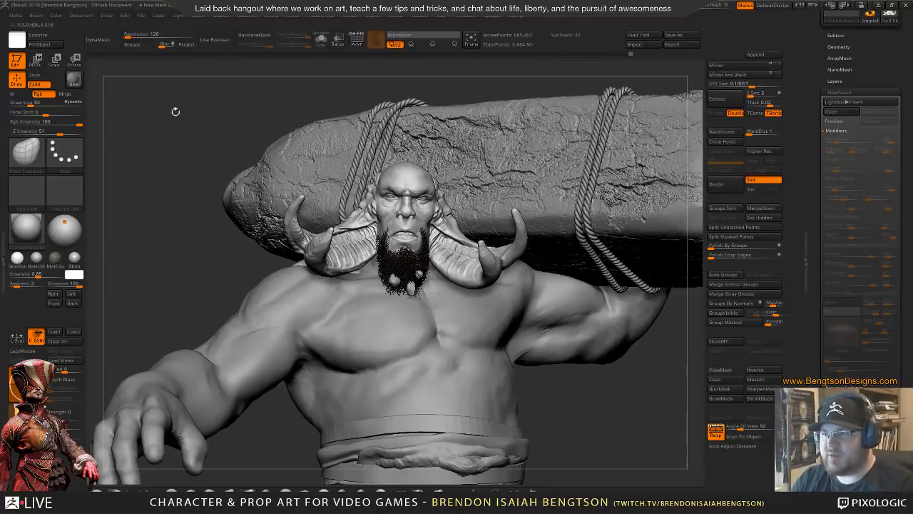
left_click(71, 79)
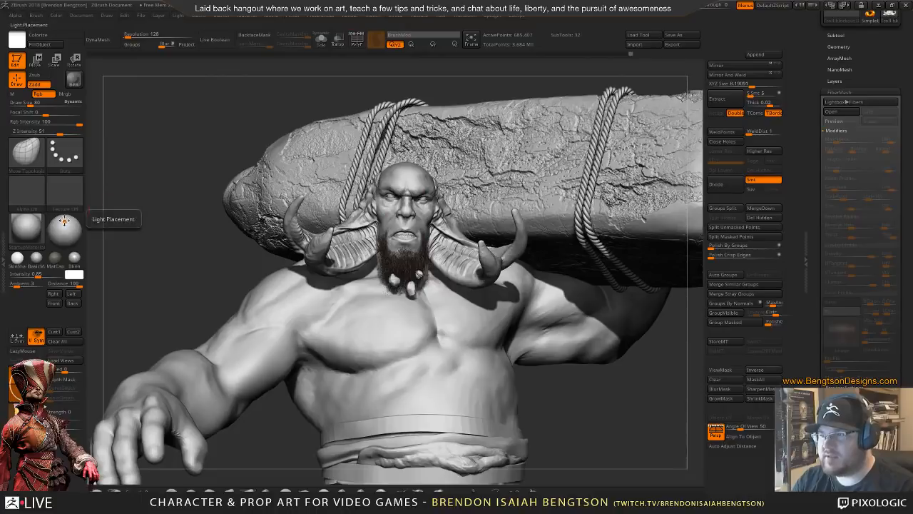
left_click_drag(64, 221, 56, 223)
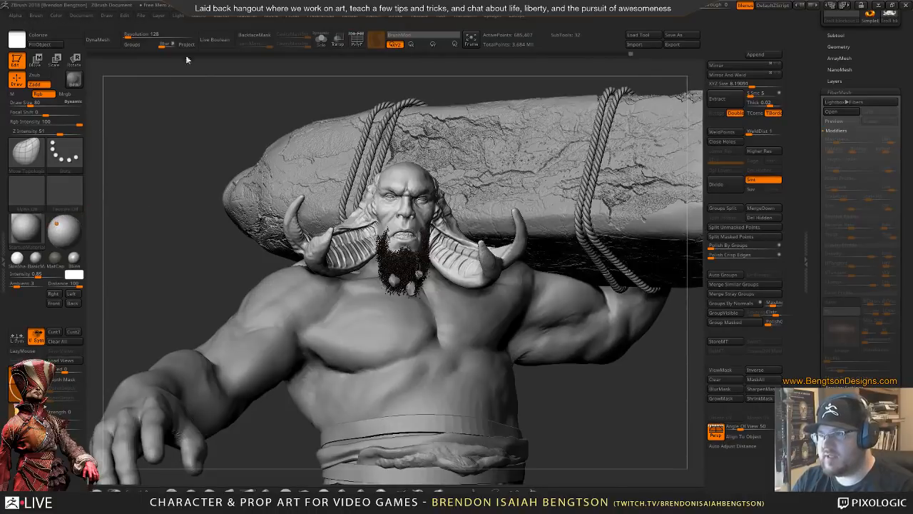
left_click(74, 79)
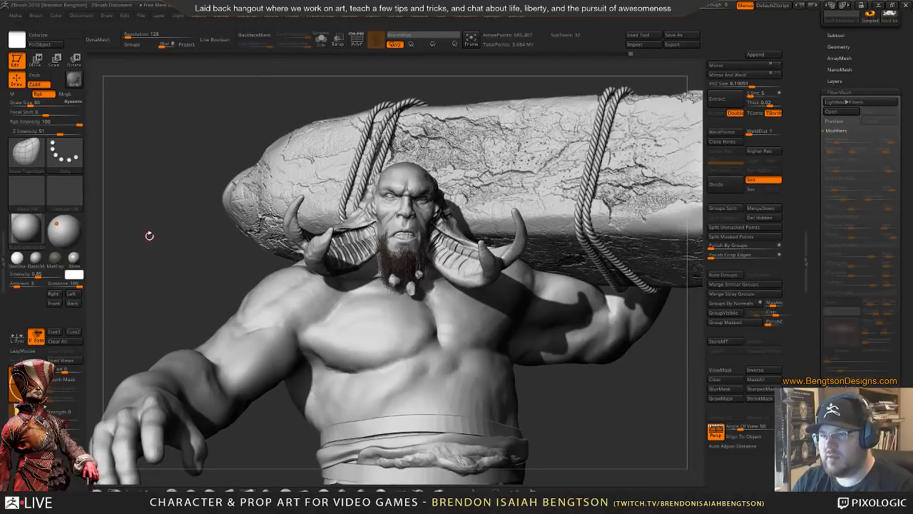
- Move the light towards the upper right of the character as viewed and run another BPR render
left_click(67, 222)
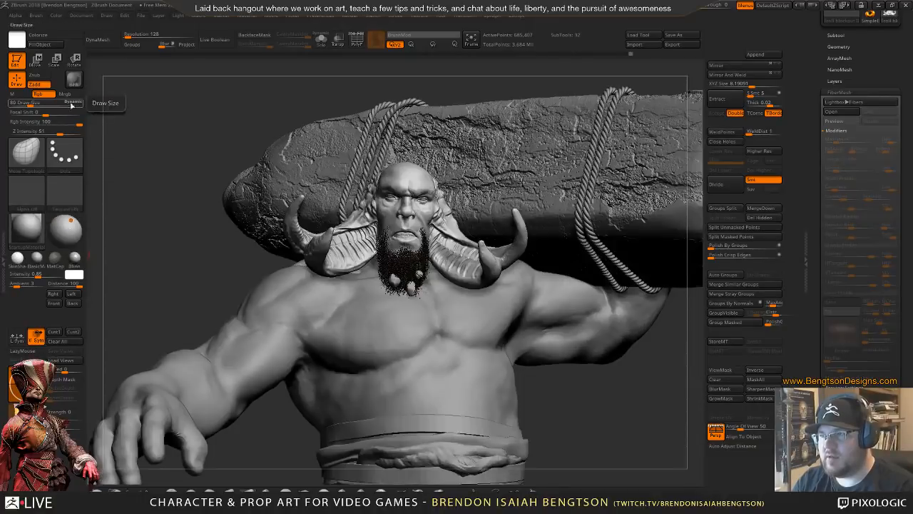
left_click(73, 79)
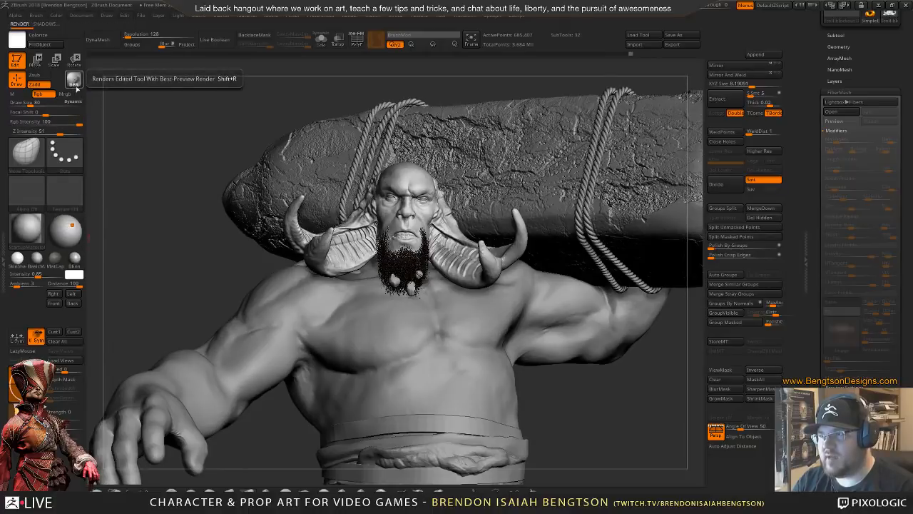
left_click(74, 79)
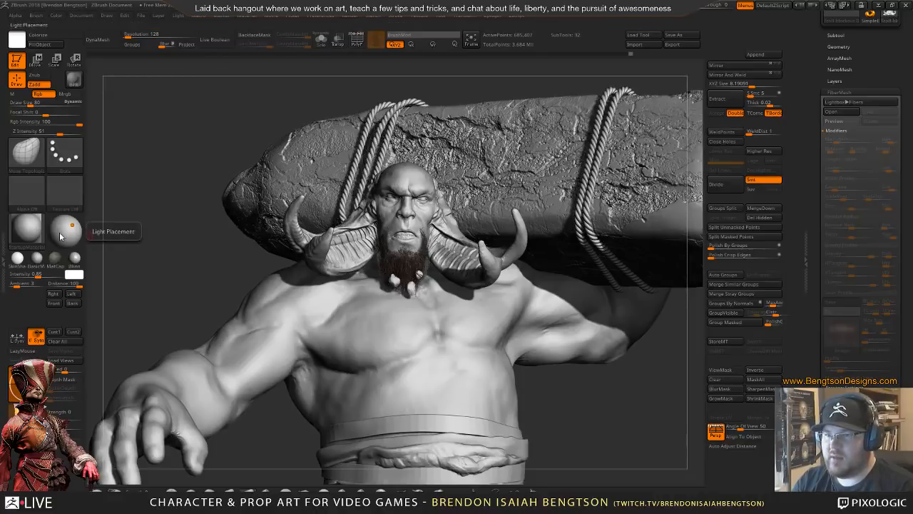
- Place the light just off centre above the character and run a BPR render with its cast shadows
left_click_drag(72, 226, 67, 224)
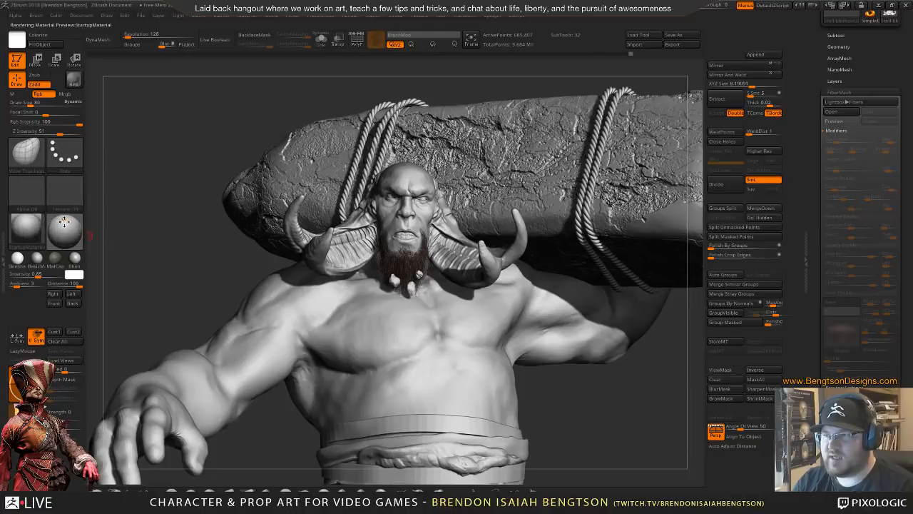
key("shift+r")
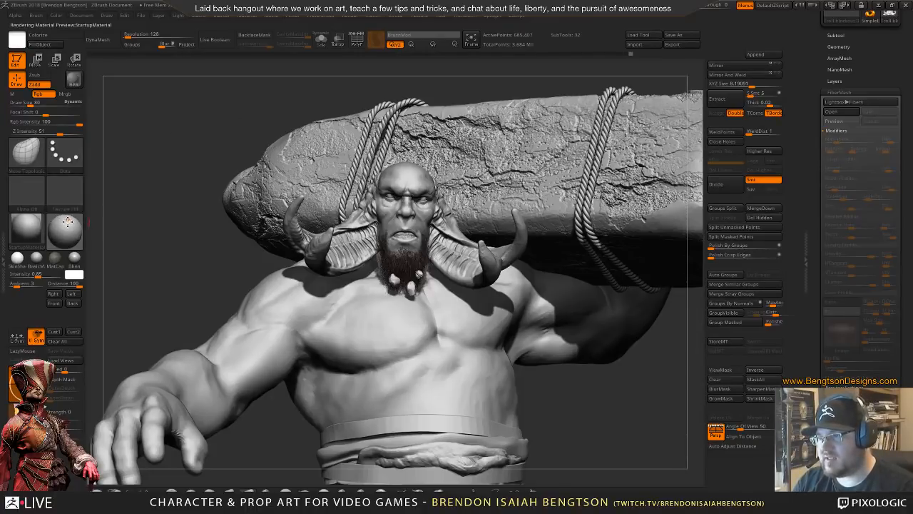
left_click(73, 79)
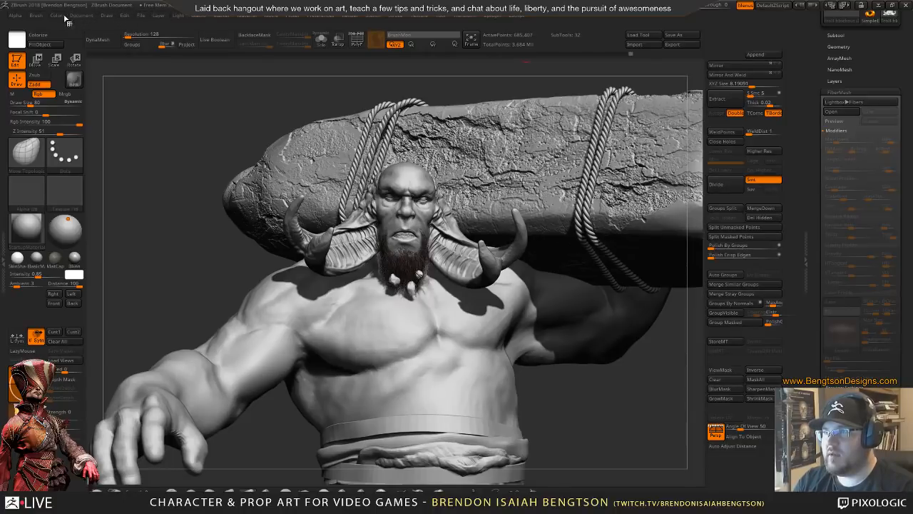
left_click(177, 17)
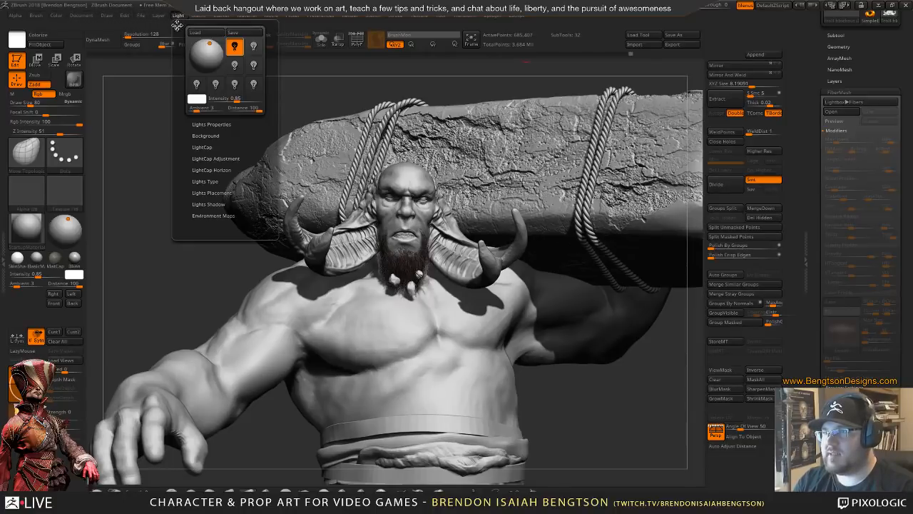
left_click(184, 27)
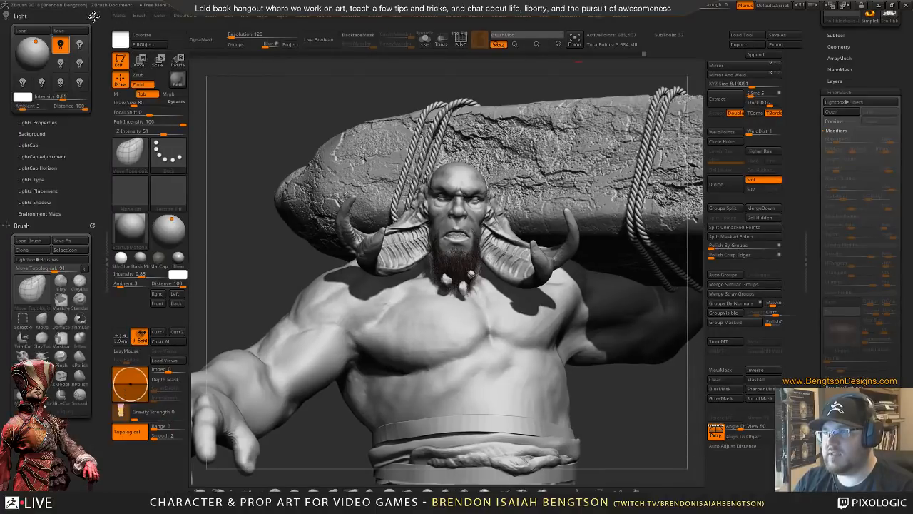
left_click(93, 16)
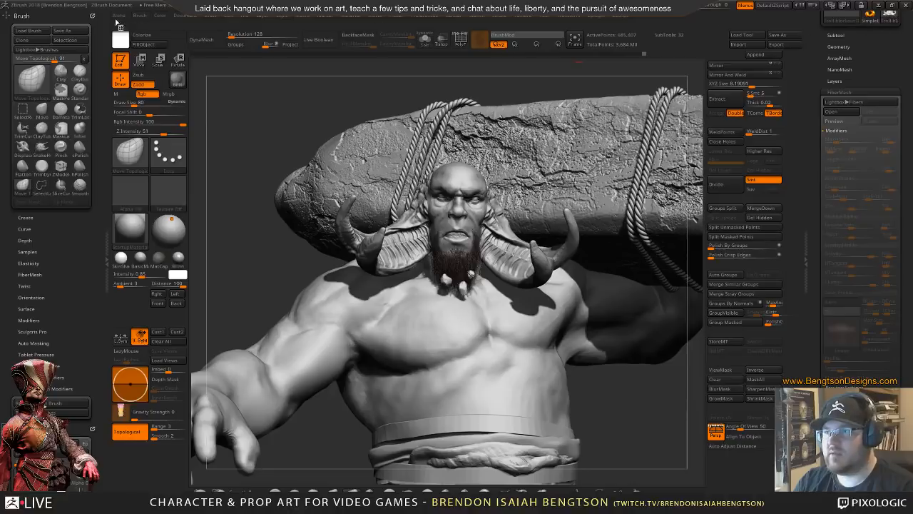
left_click(107, 265)
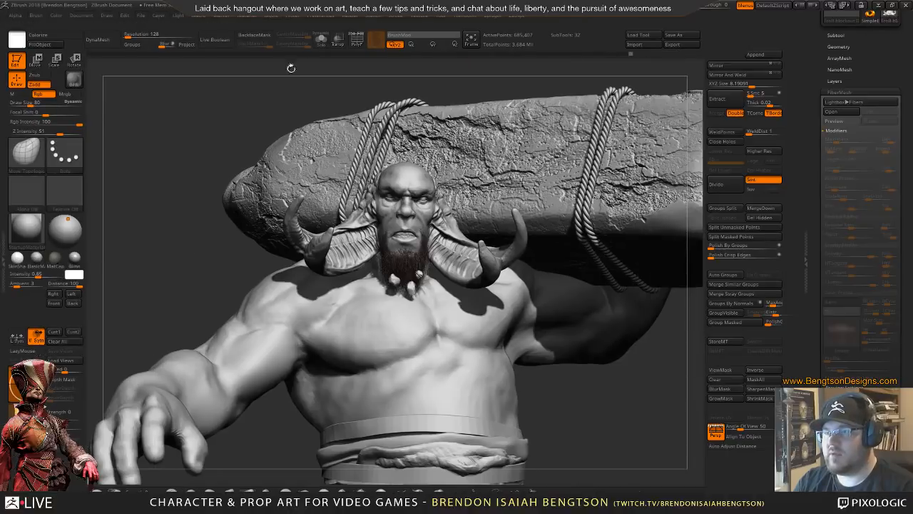
- Dock the Light palette above the Tool palette and the Render palette above the Light palette
left_click_drag(847, 53, 855, 195)
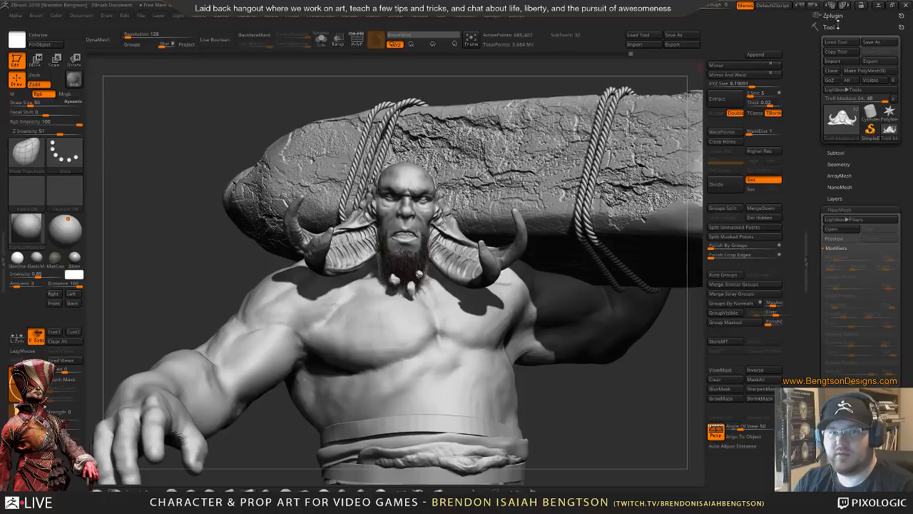
scroll(836, 82, "down", 5)
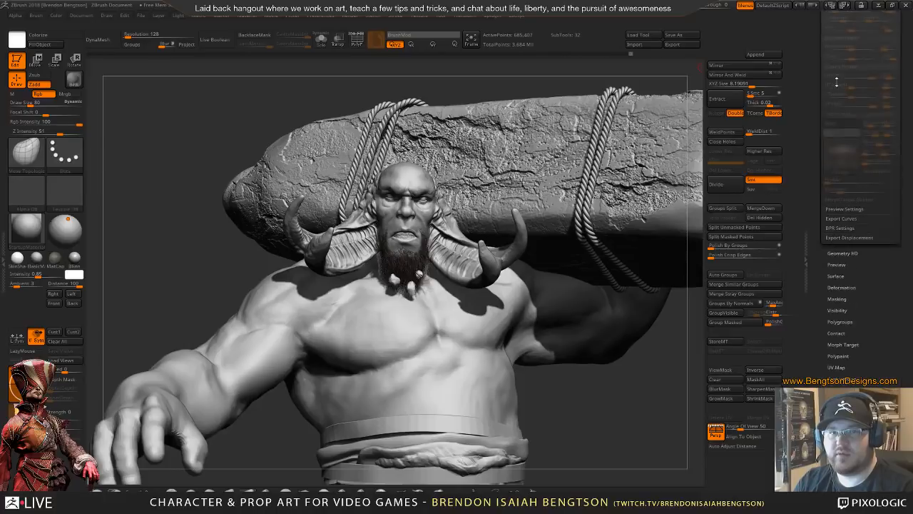
scroll(835, 82, "up", 5)
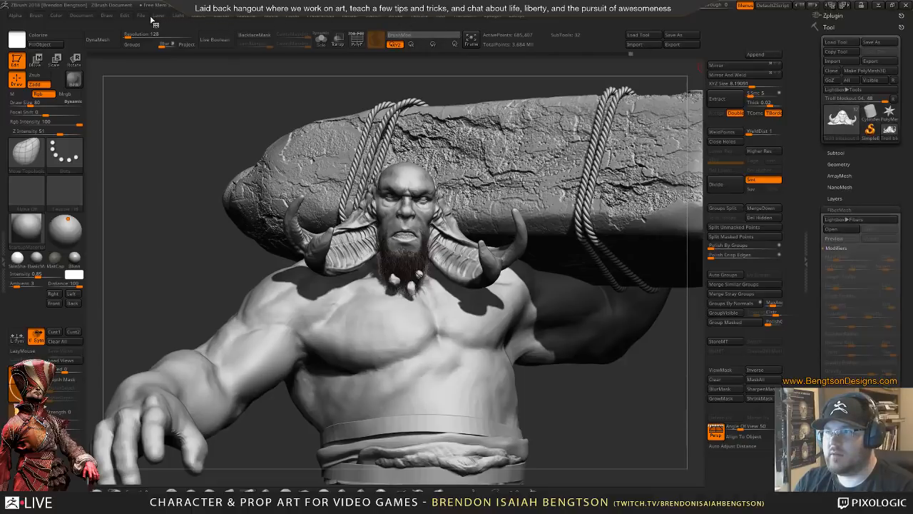
left_click(177, 17)
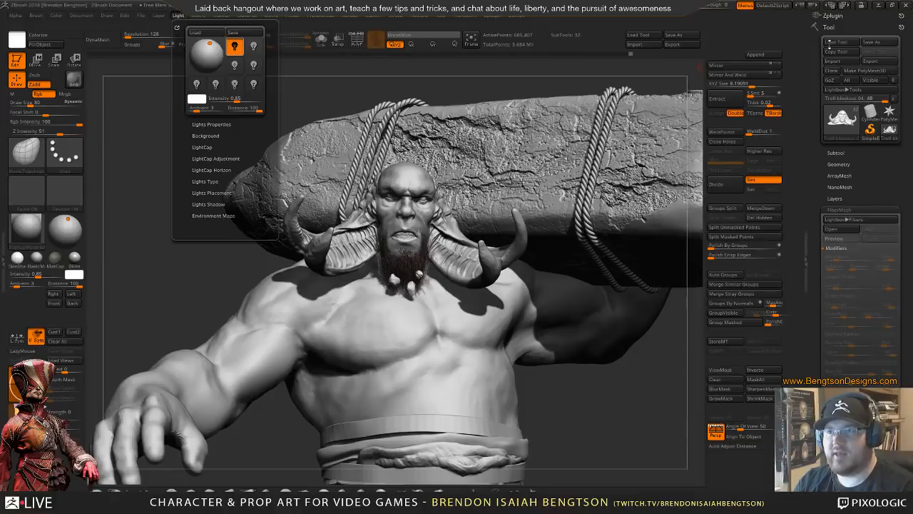
left_click(181, 17)
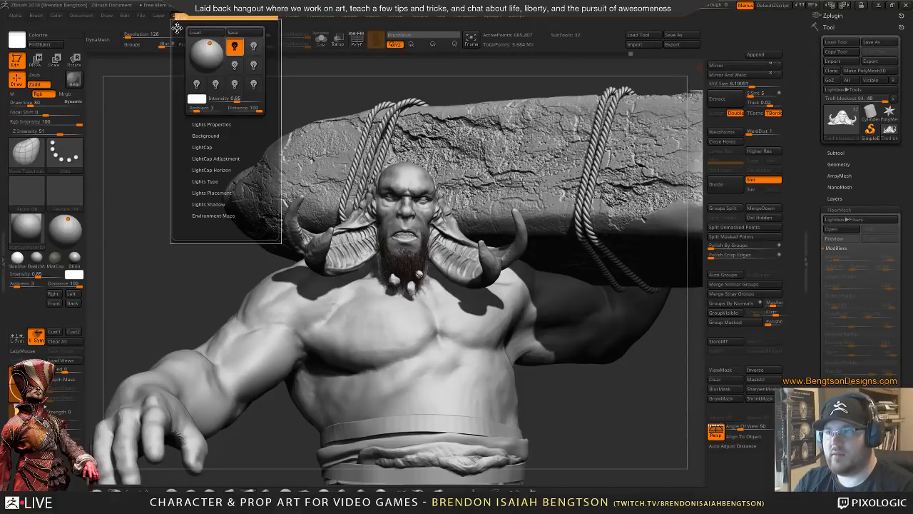
left_click_drag(625, 53, 824, 40)
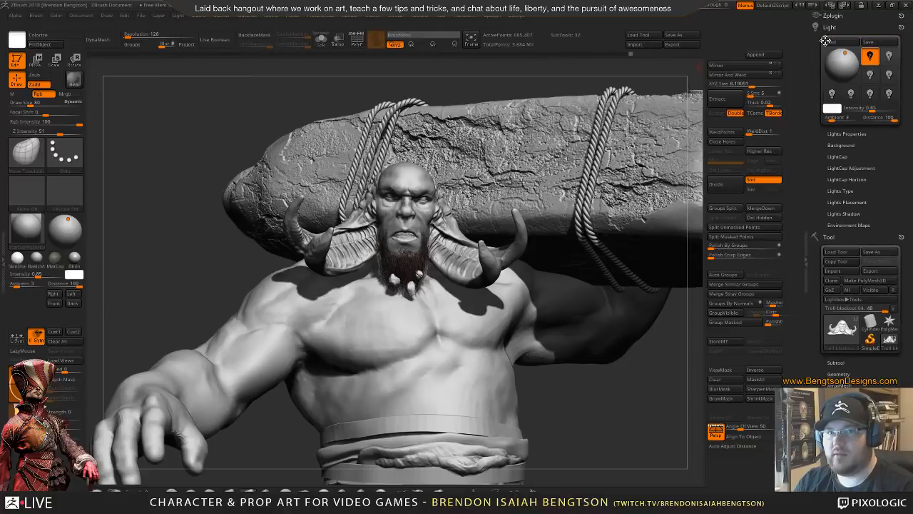
left_click(347, 17)
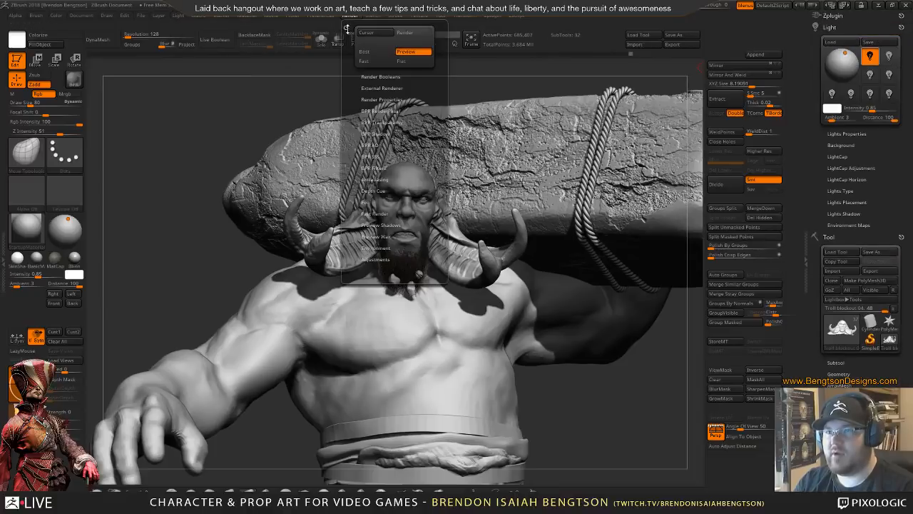
left_click_drag(345, 27, 825, 29)
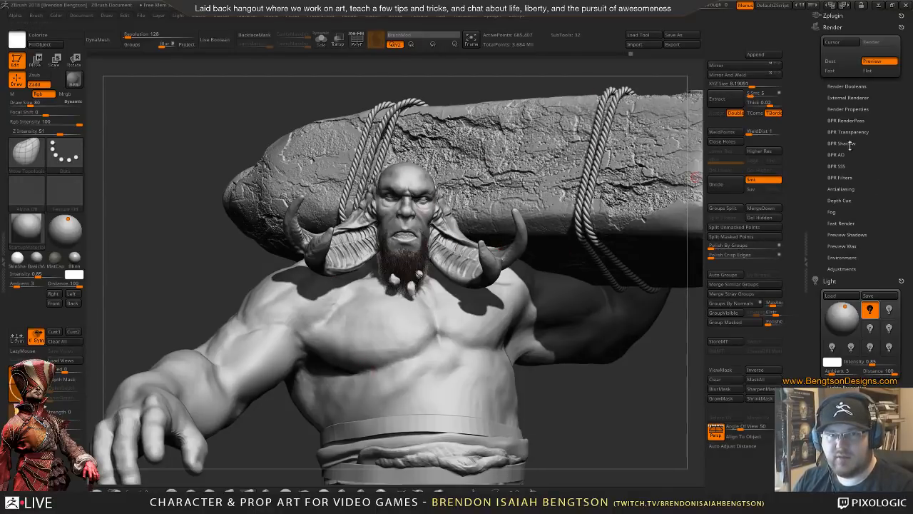
- Examine the depth, shadow, ambient occlusion and mask maps in the BPR RenderPass section
left_click(847, 109)
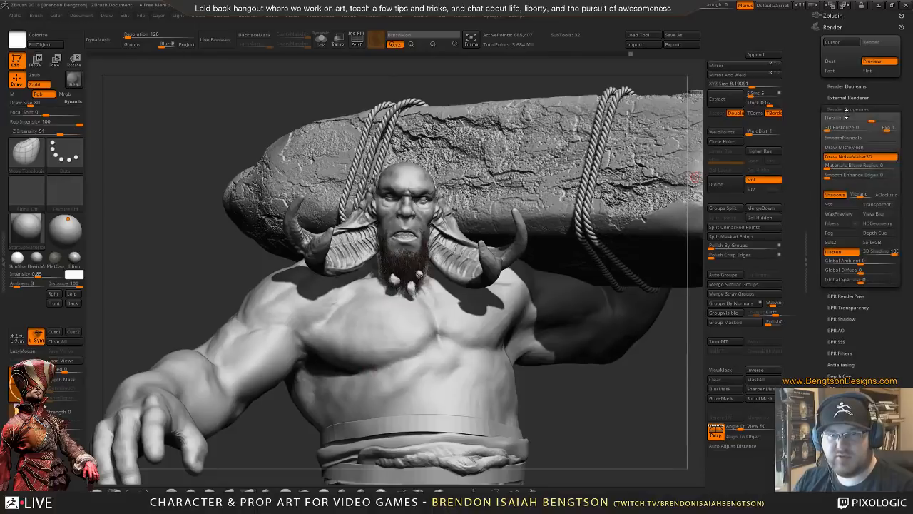
left_click(847, 109)
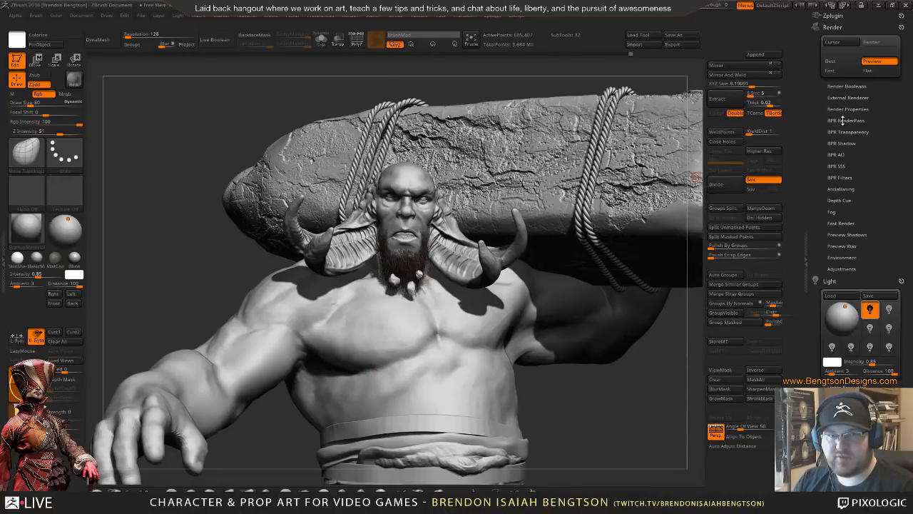
left_click(845, 120)
mouse_move(833, 153)
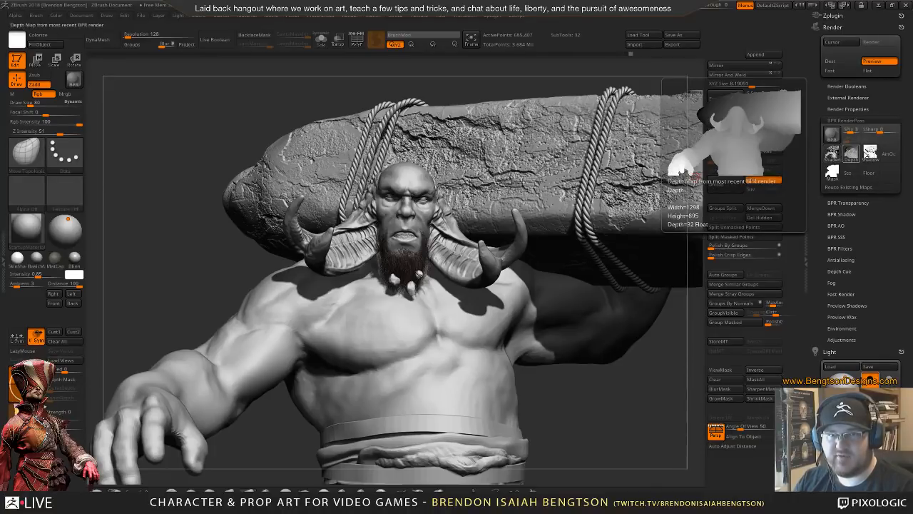
mouse_move(870, 152)
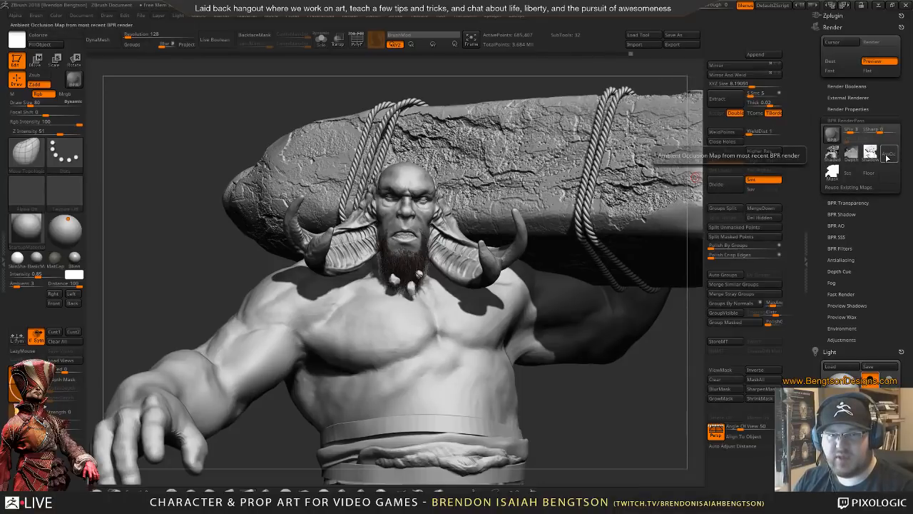
mouse_move(832, 174)
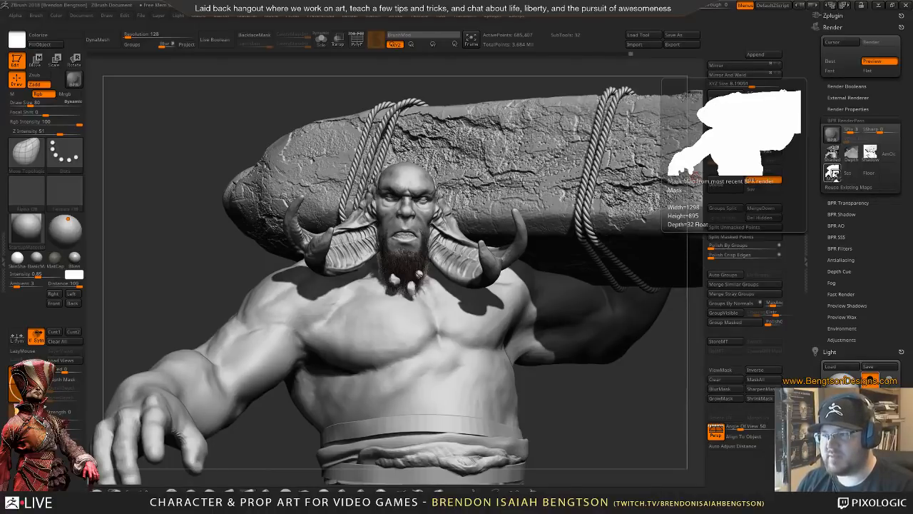
- Give the character the BasicMaterial standard material and run a BPR render
left_click(32, 233)
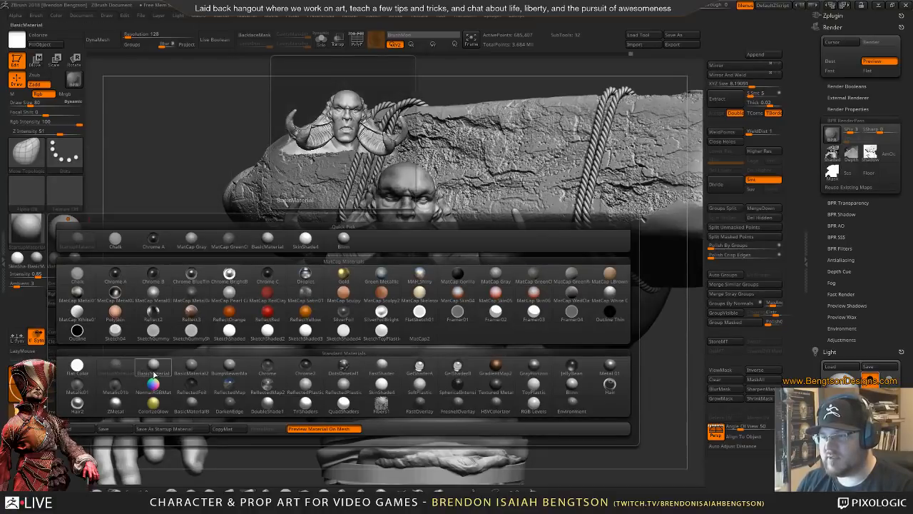
left_click(152, 370)
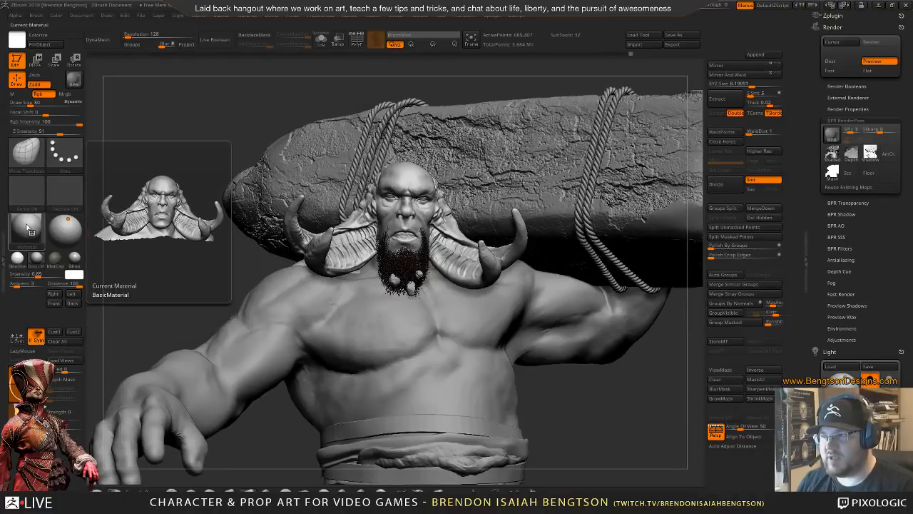
left_click(64, 227)
mouse_move(151, 368)
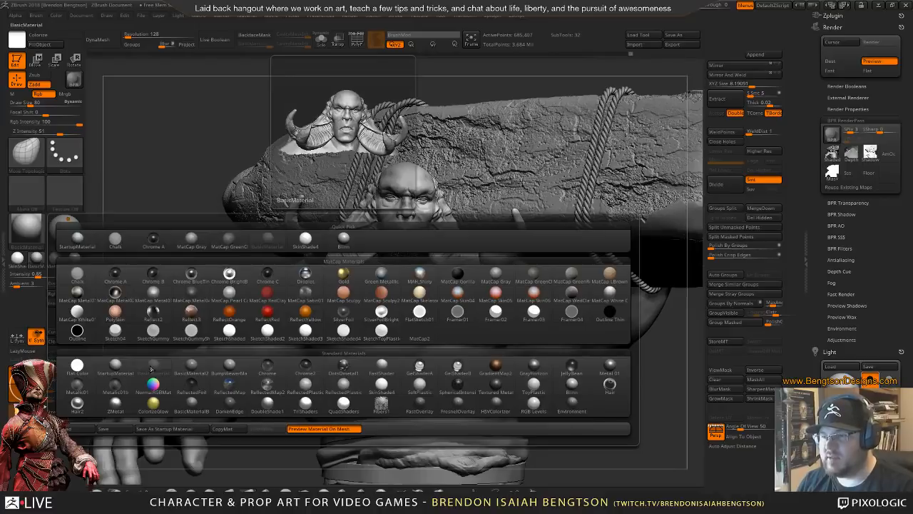
left_click(151, 369)
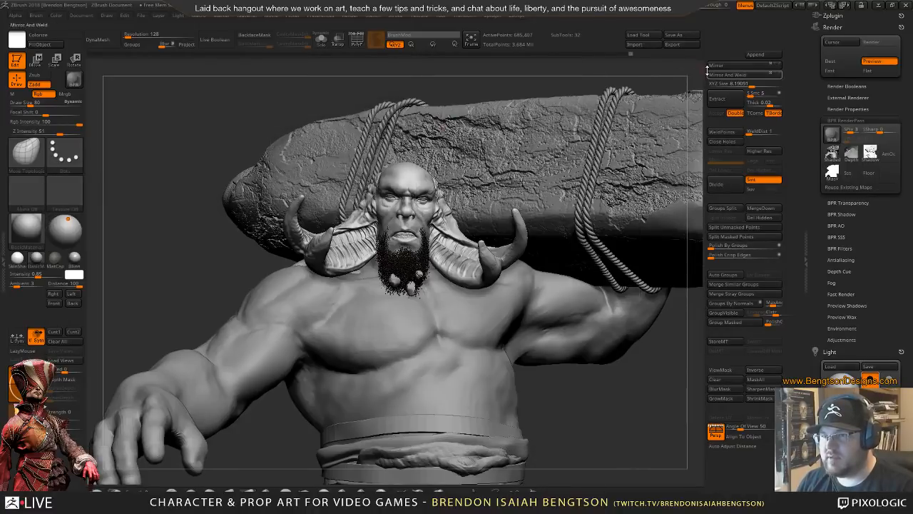
left_click(72, 82)
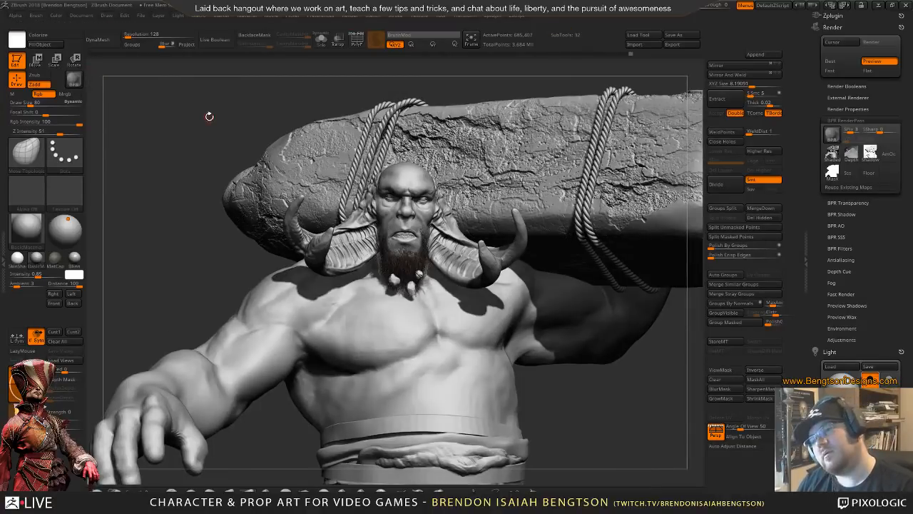
- Open the export of the shaded BPR pass as BPR_Render.psd, cancel it, and check the shadow pass
mouse_move(831, 153)
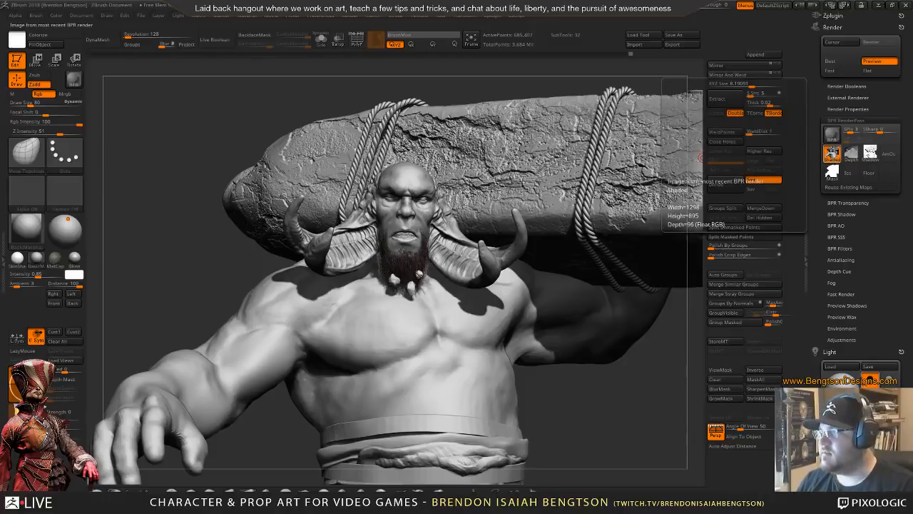
left_click(832, 153)
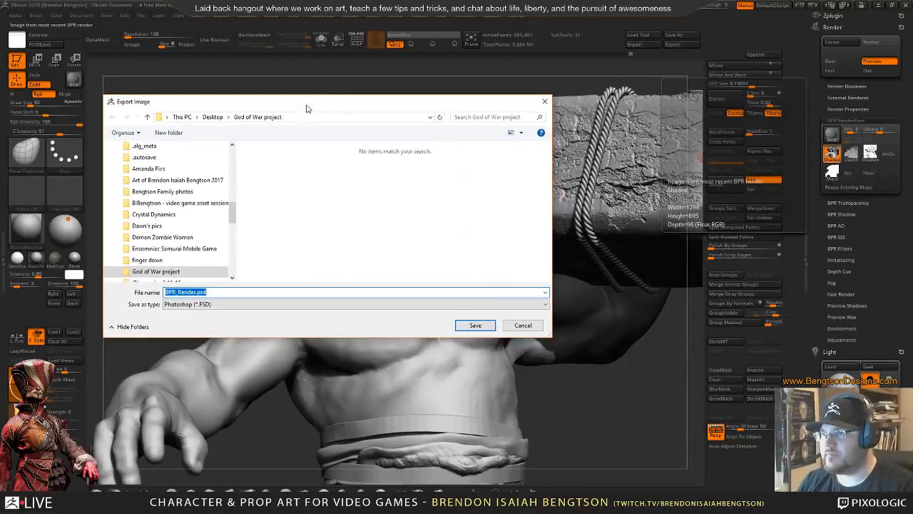
key("Escape")
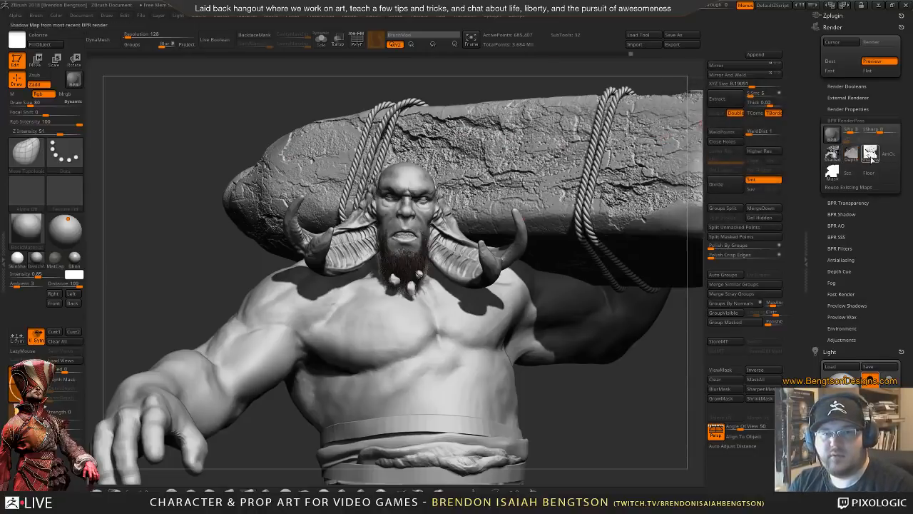
mouse_move(871, 158)
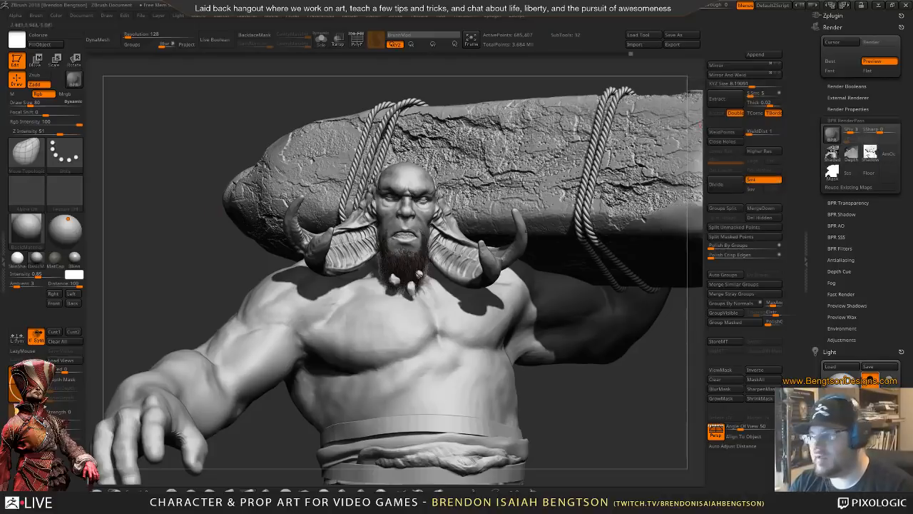
mouse_move(832, 172)
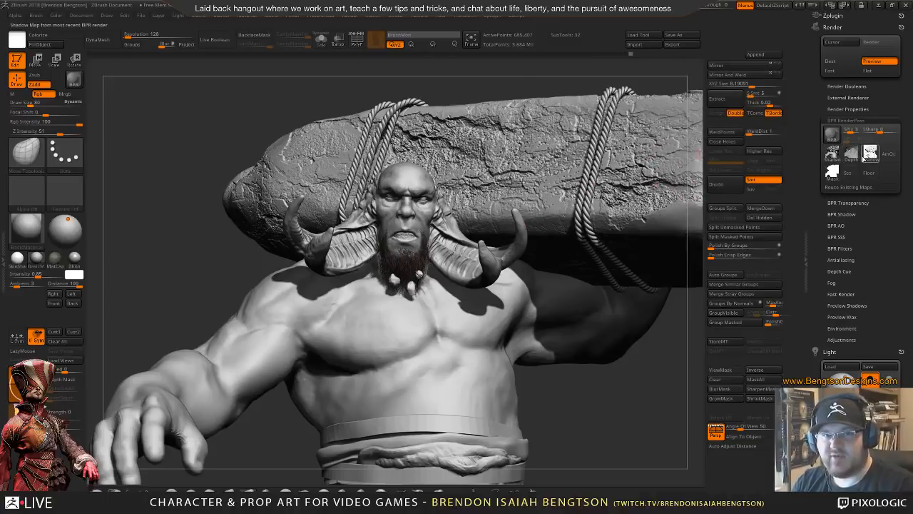
- Enable ambient occlusion in the render properties, run a BPR render and open the resulting AO pass
left_click(854, 109)
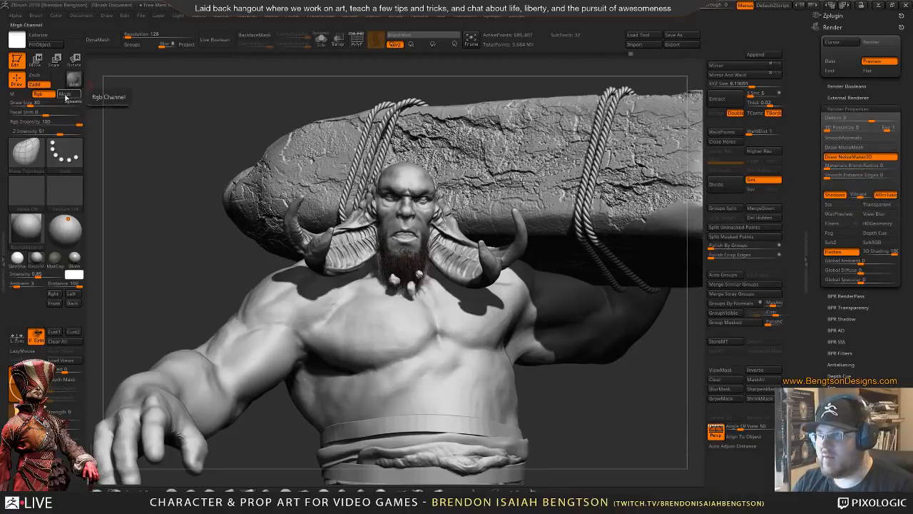
key("shift+r")
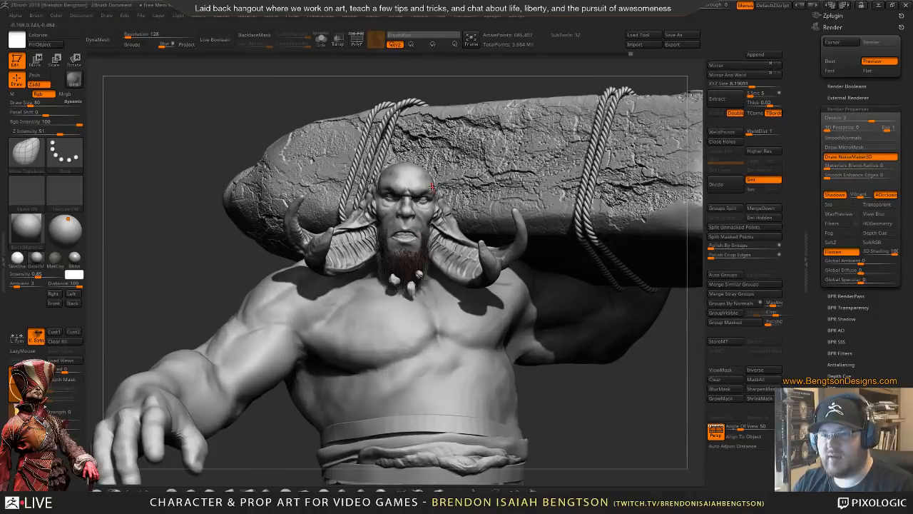
left_click(845, 295)
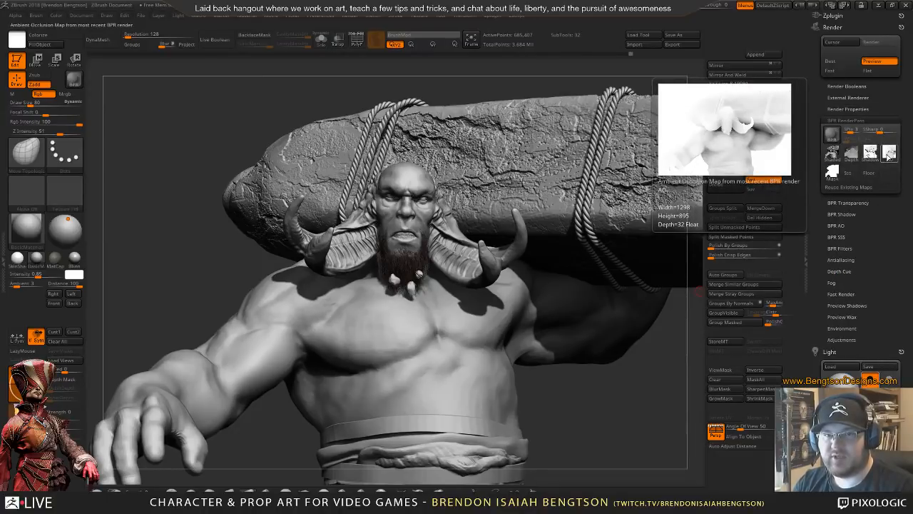
left_click(889, 154)
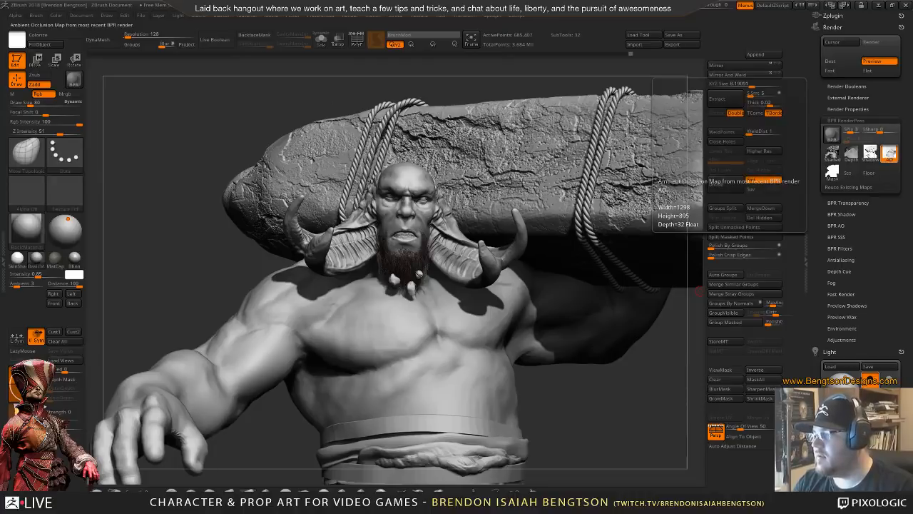
- Turn ambient occlusion off in the render properties and collapse that section
left_click(850, 109)
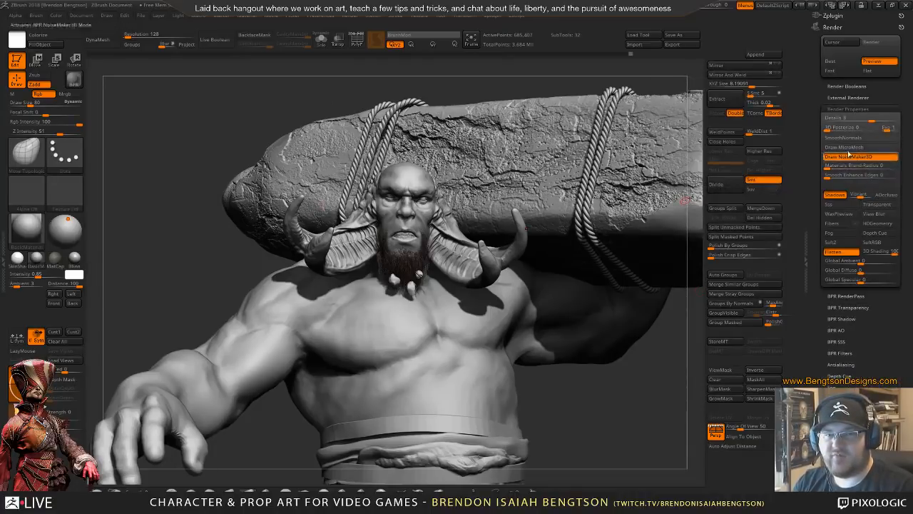
left_click(847, 109)
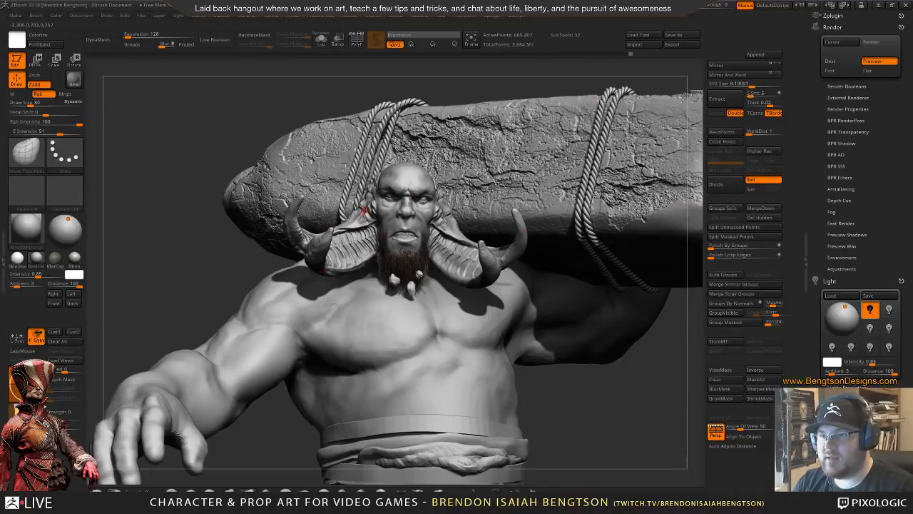
- Light the character with only the second light, moved to the centre of the light sphere with intensity about 1.75
left_click(888, 310)
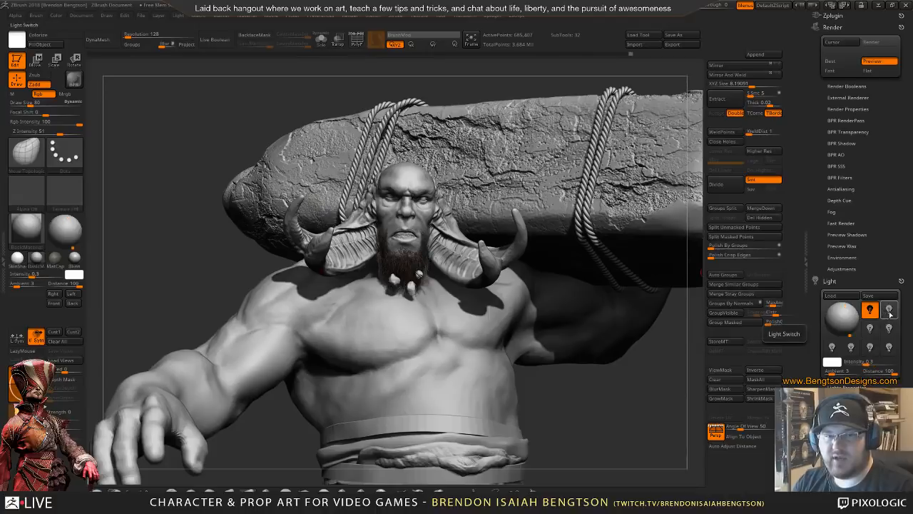
left_click(889, 311)
left_click(870, 311)
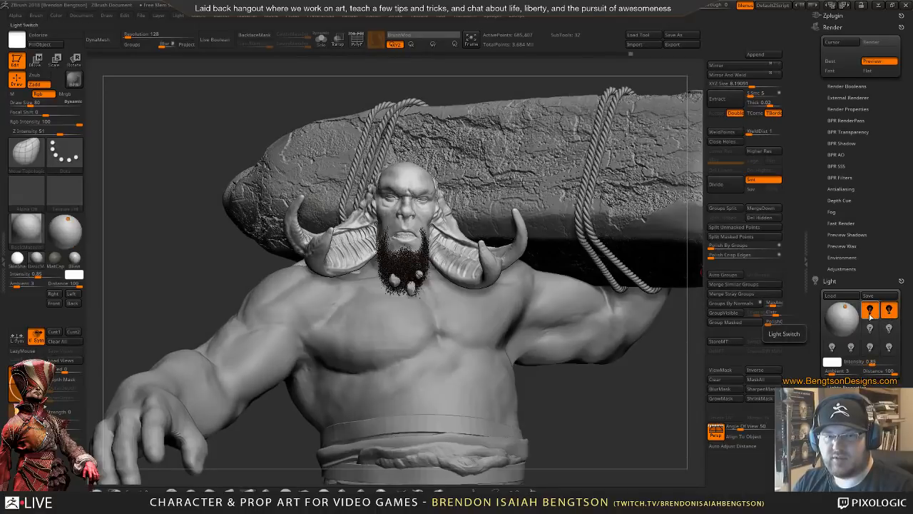
left_click(870, 311)
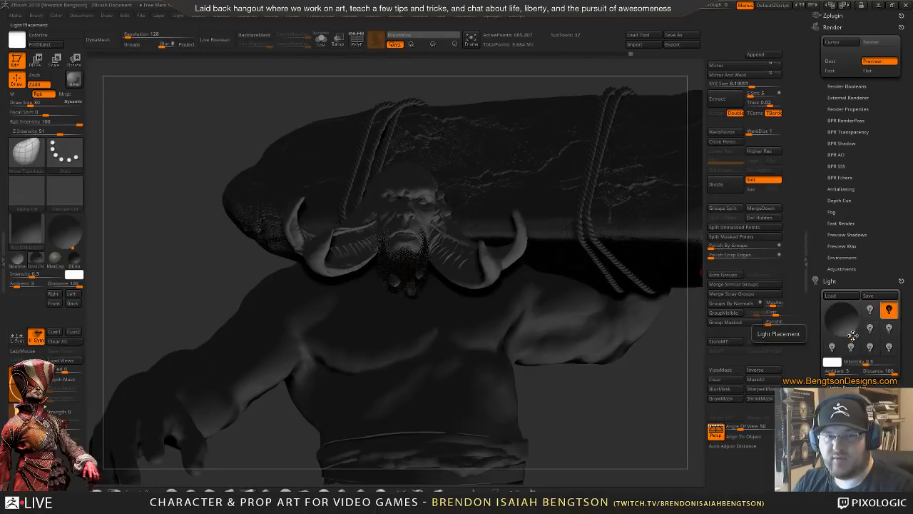
left_click_drag(853, 335, 839, 319)
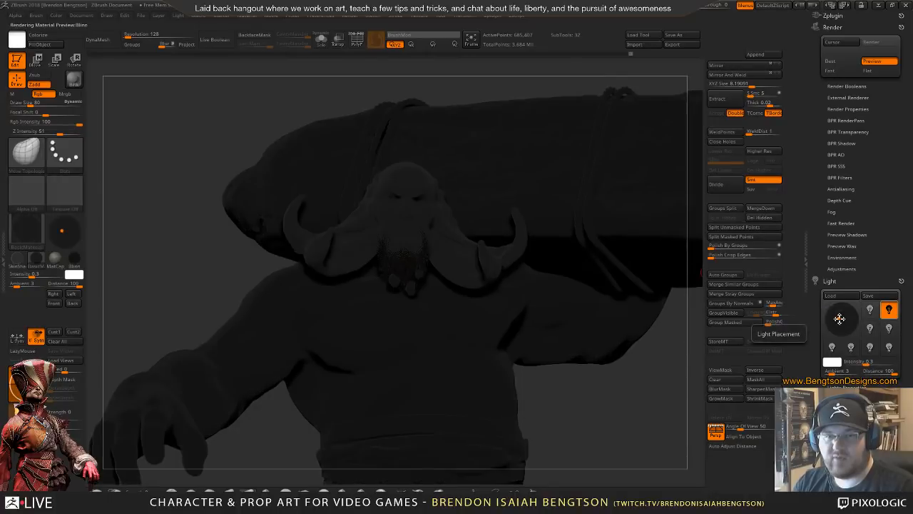
left_click_drag(856, 362, 879, 362)
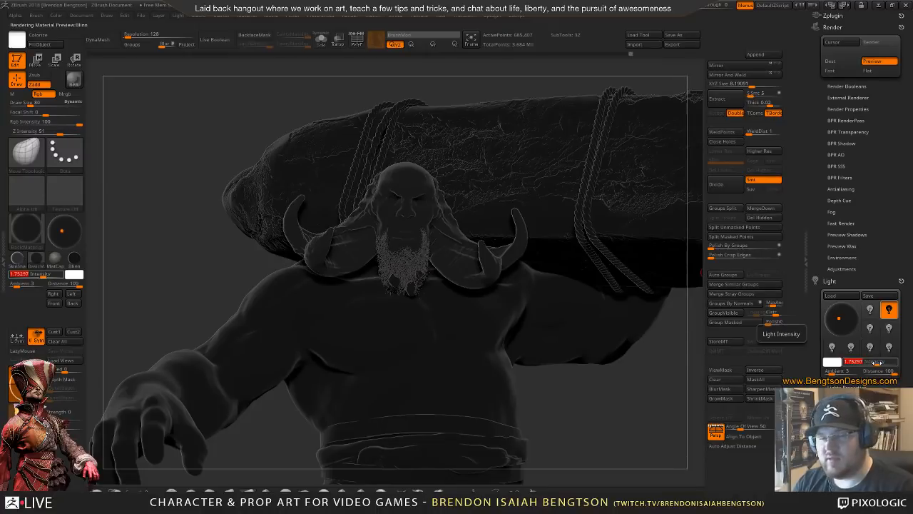
- Switch the first light back on and the second light off
left_click(868, 309)
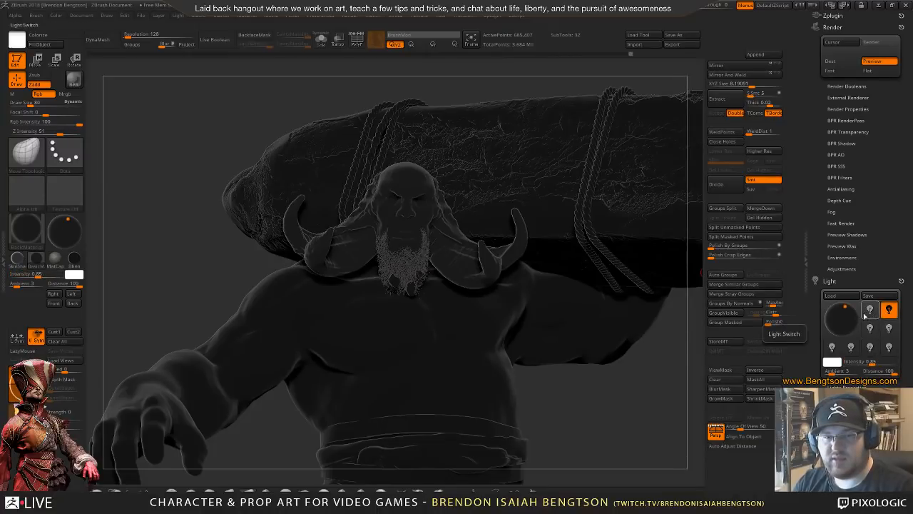
left_click(870, 311)
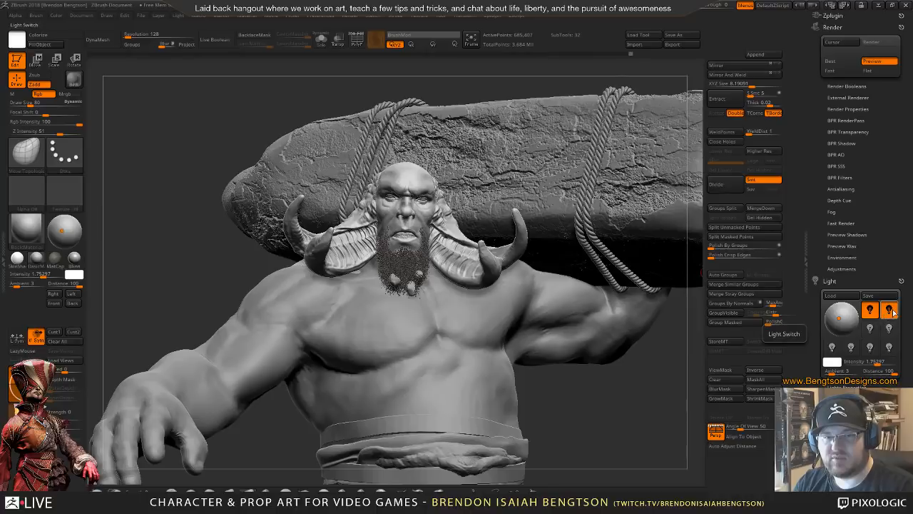
left_click(889, 312)
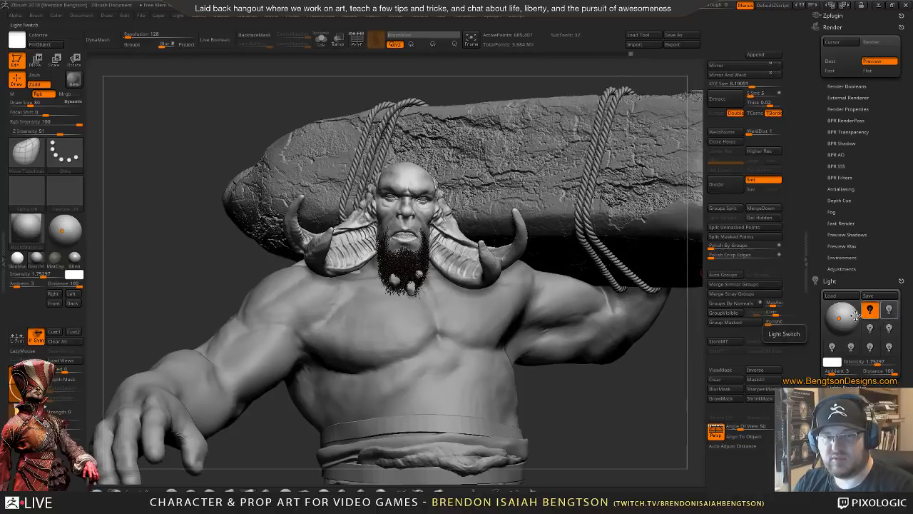
- Put the first light behind the character, set its intensity to 3 and shift it to the viewer's left side
left_click(870, 361)
left_click(844, 307)
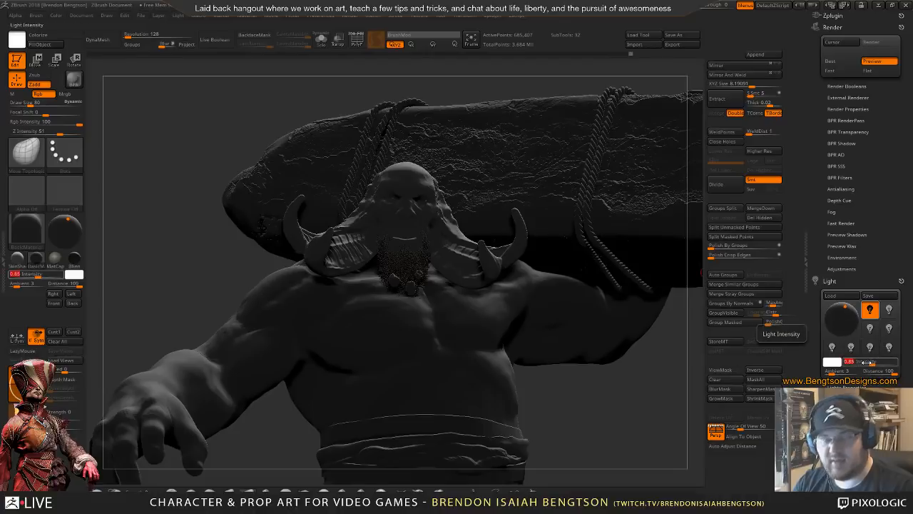
type("3")
key("Return")
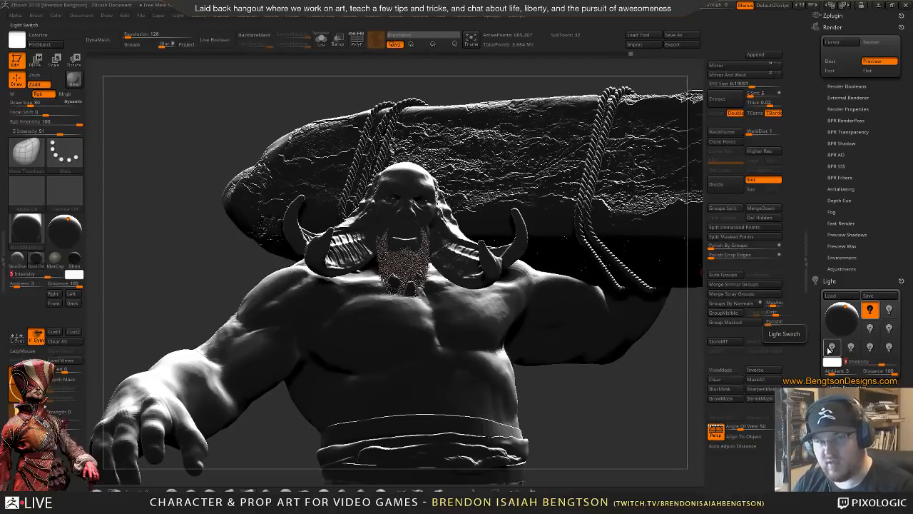
left_click_drag(850, 307, 831, 317)
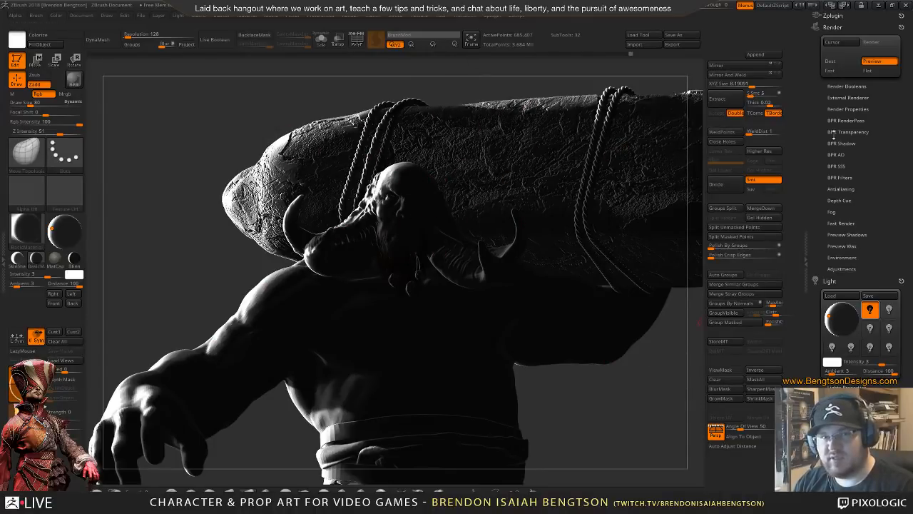
- Set the light's Ambient value to 0 and run a BPR render of the rim-lit character
left_click(847, 109)
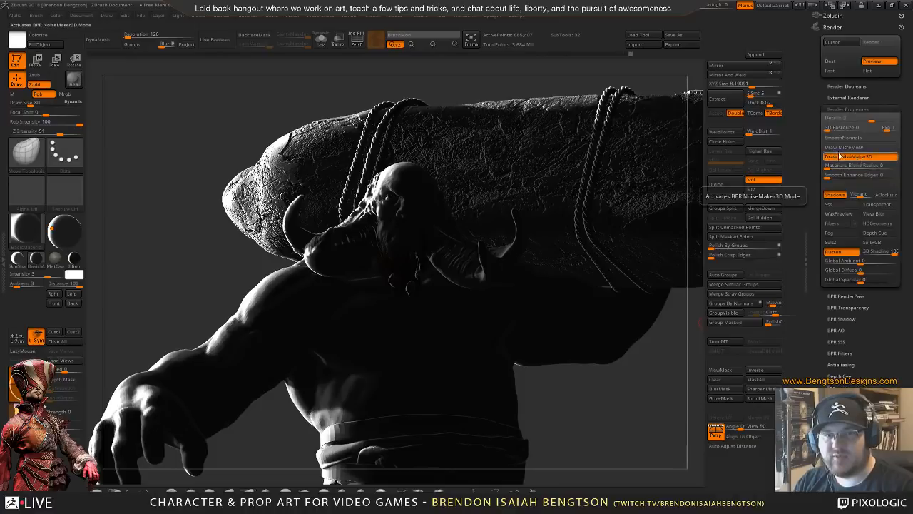
left_click(865, 108)
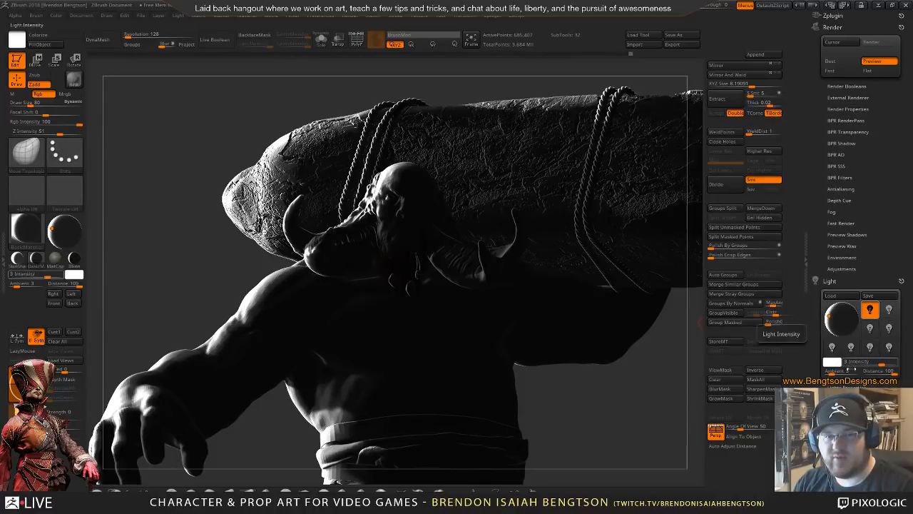
left_click(831, 373)
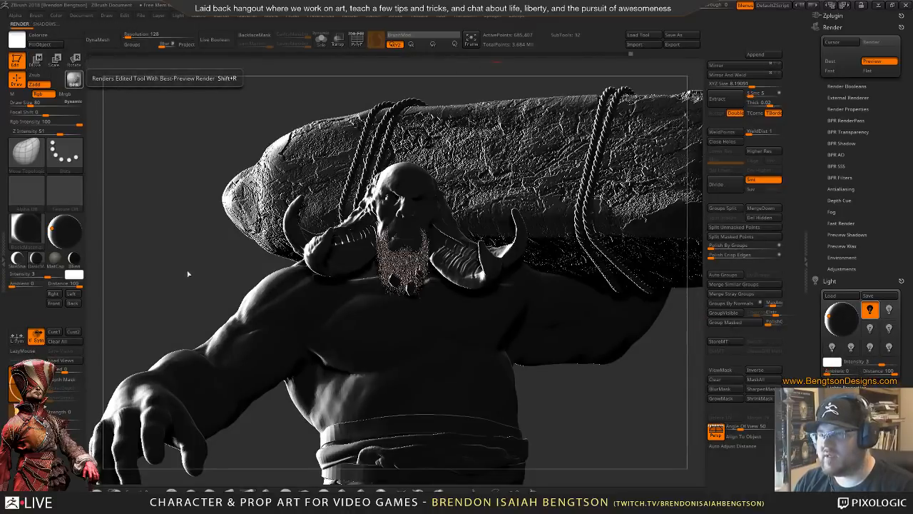
key("shift+r")
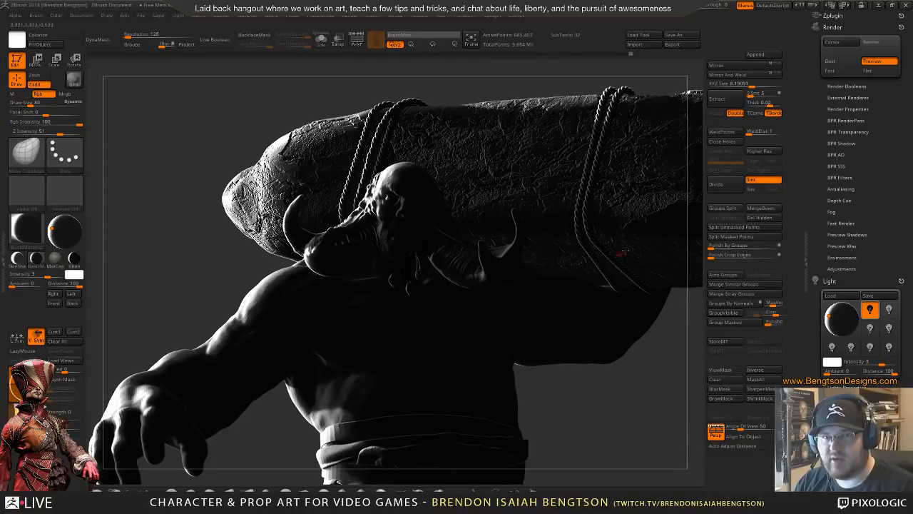
- Examine the shaded image of the rim-lit render among the BPR render passes
left_click(841, 109)
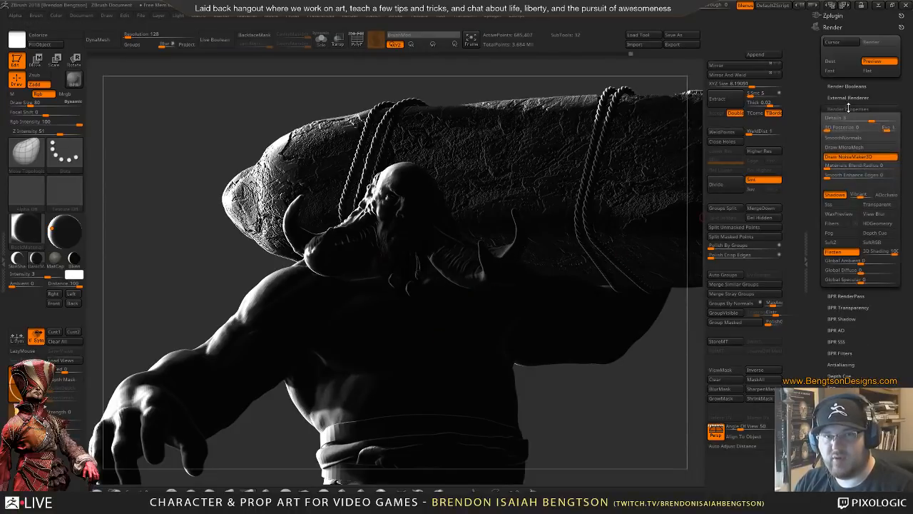
left_click(843, 110)
left_click(845, 120)
mouse_move(855, 166)
mouse_move(831, 151)
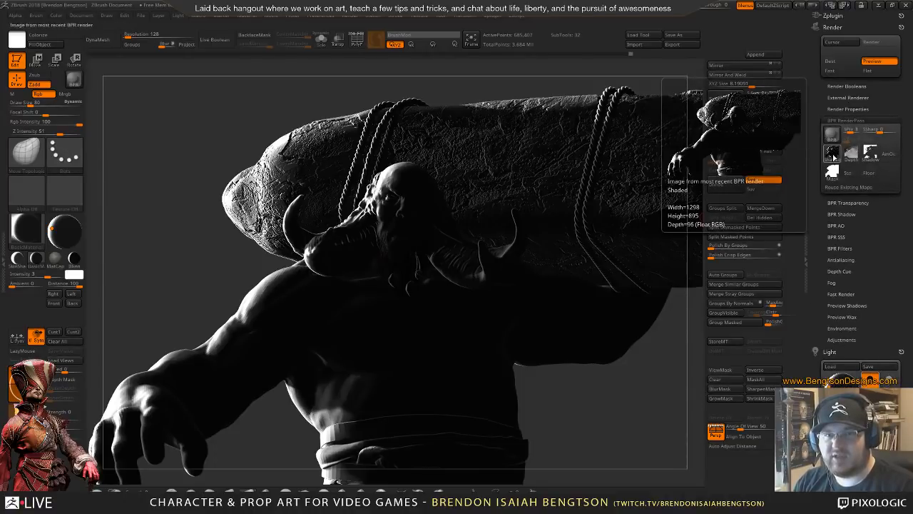
left_click(832, 152)
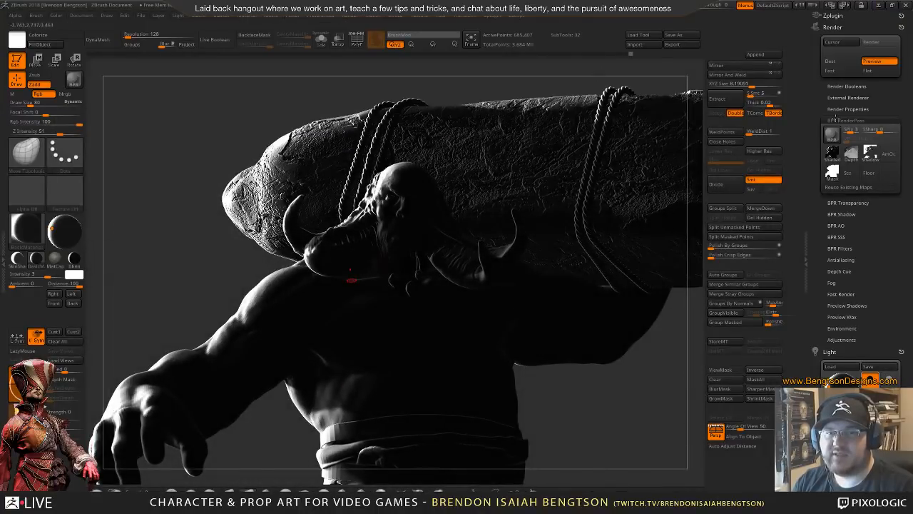
left_click(493, 15)
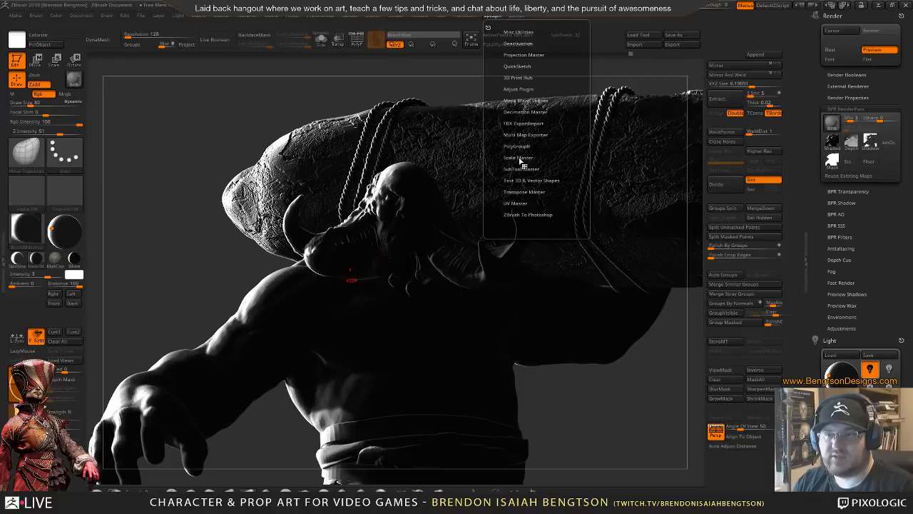
left_click(523, 213)
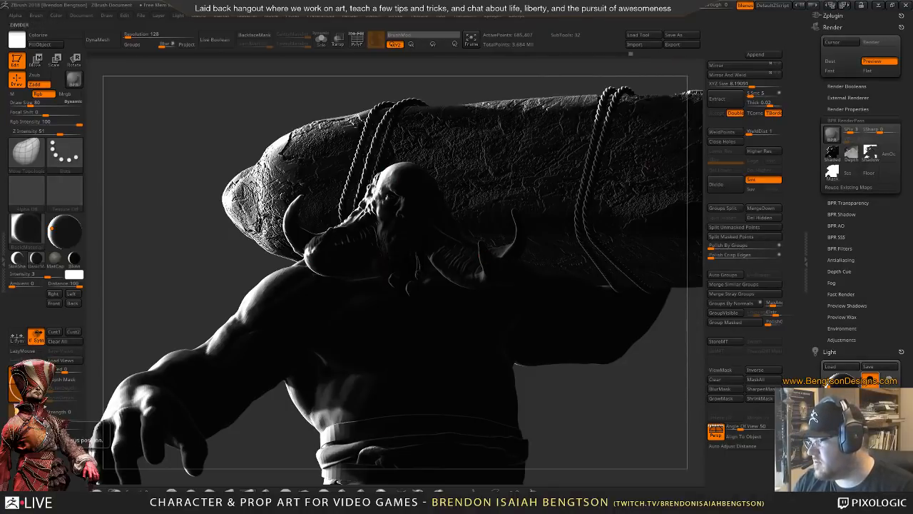
- Switch to Photoshop and open the BPR_AO, BPR_Mask, BPR_Shadow, depth, diffuse and RIM PSD render files
key("alt+Tab")
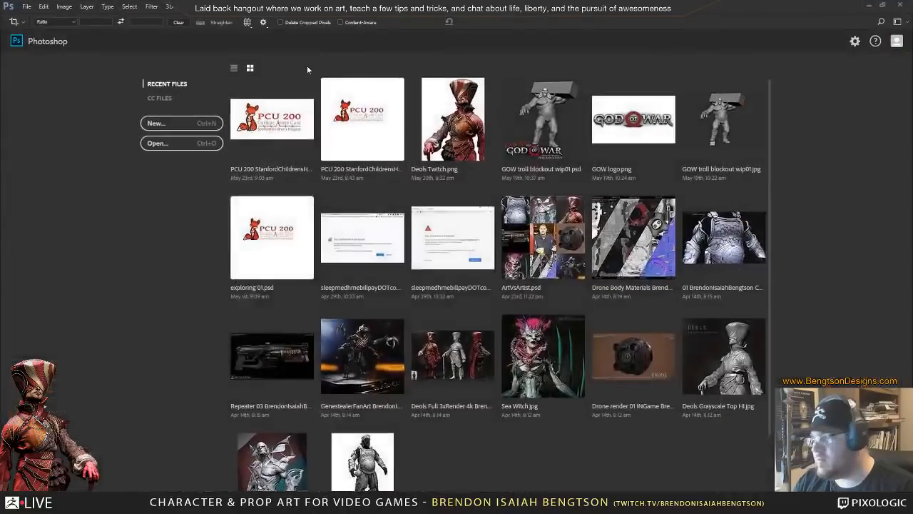
left_click(177, 144)
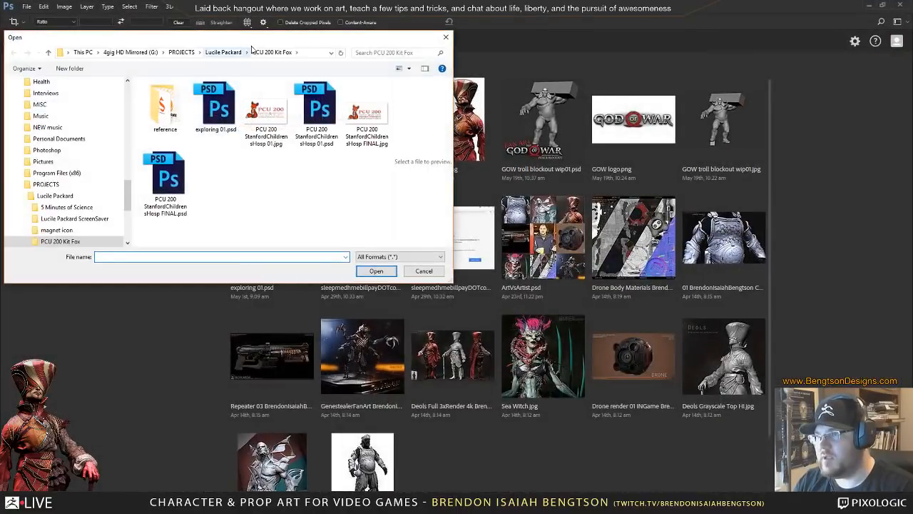
left_click_drag(264, 38, 0, 39)
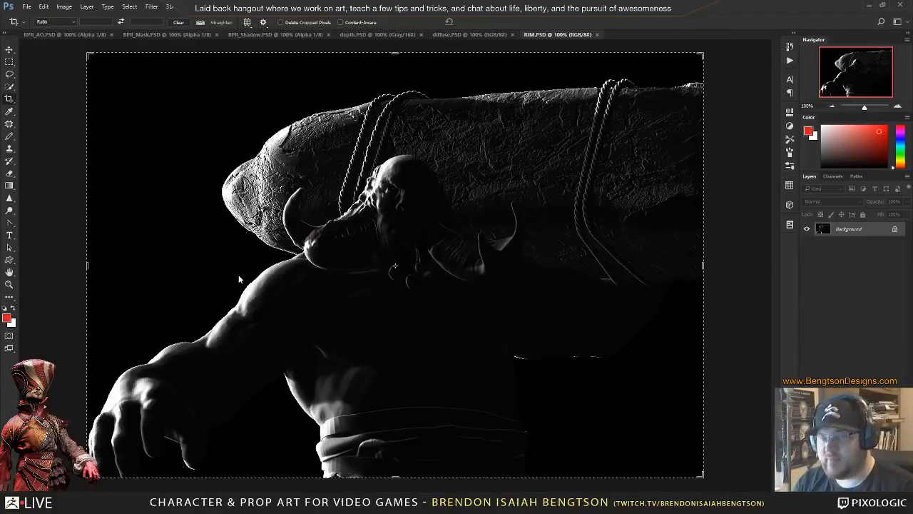
- Copy the RIM.PSD image into diffuse.PSD as a new layer aligned with the canvas, and close RIM.PSD
left_click(10, 50)
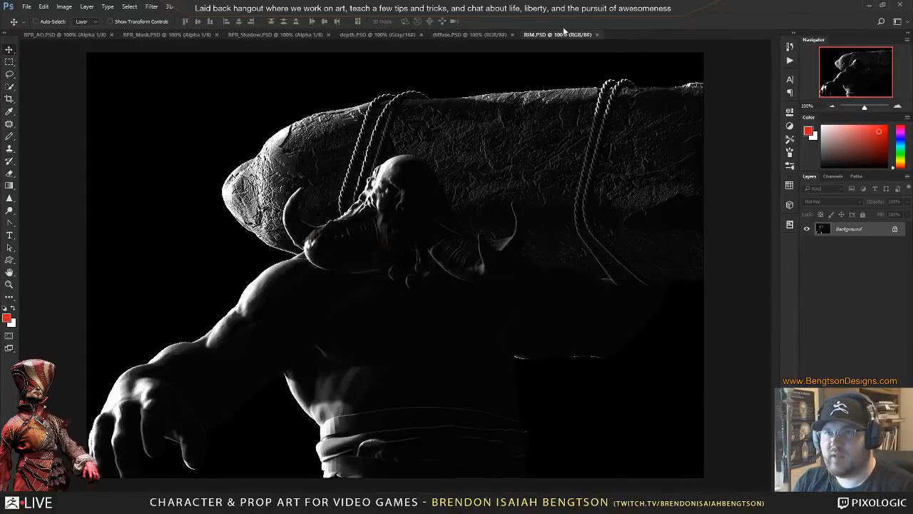
left_click_drag(548, 32, 617, 174)
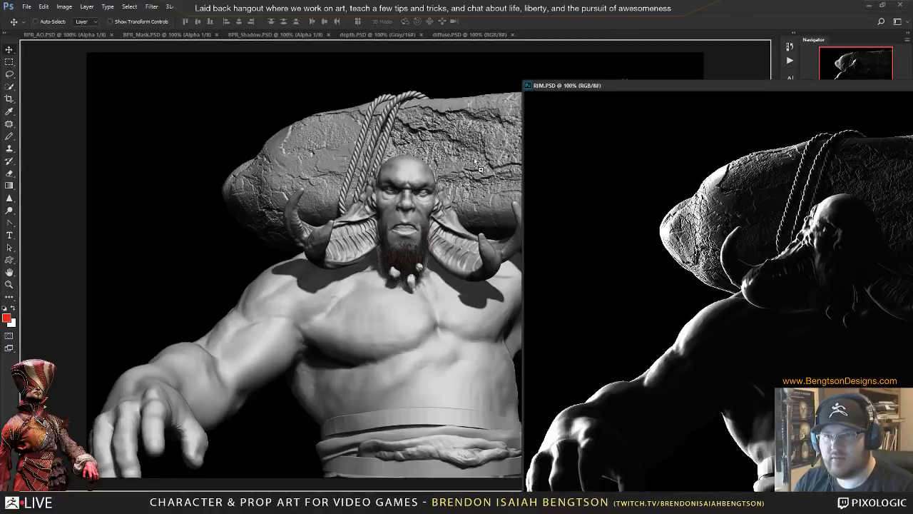
left_click_drag(479, 168, 481, 166)
left_click_drag(691, 84, 337, 83)
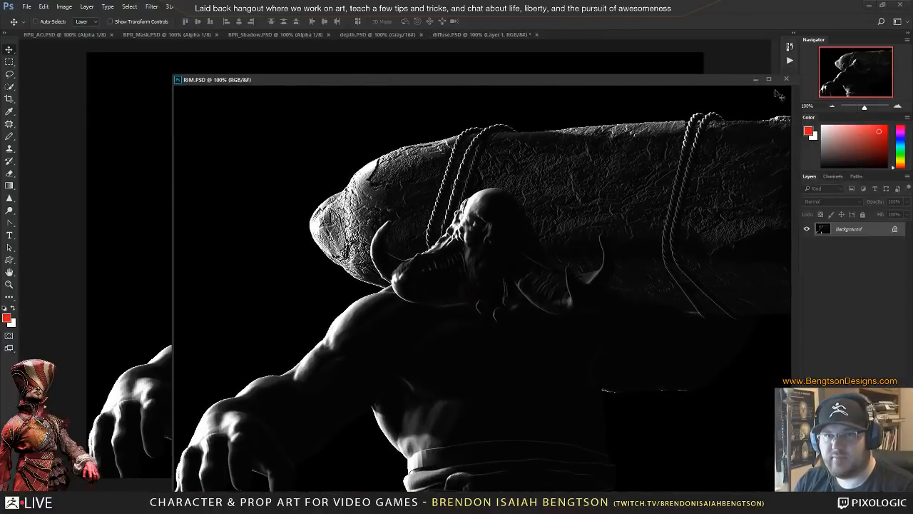
left_click(782, 83)
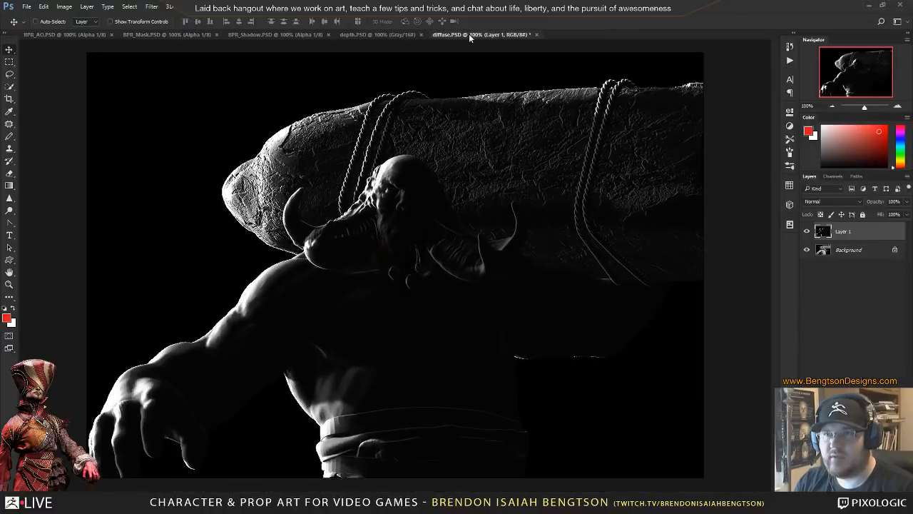
- Copy the depth.PSD image into diffuse.PSD as an aligned layer, accepting the different bit depth, and close depth.PSD
left_click(372, 34)
left_click_drag(372, 35, 399, 103)
left_click_drag(405, 150, 204, 109)
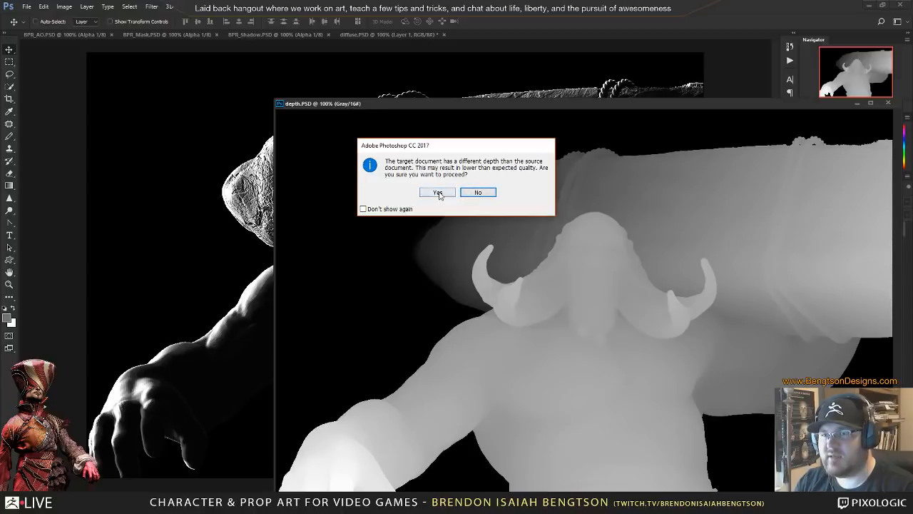
left_click(437, 192)
left_click(888, 104)
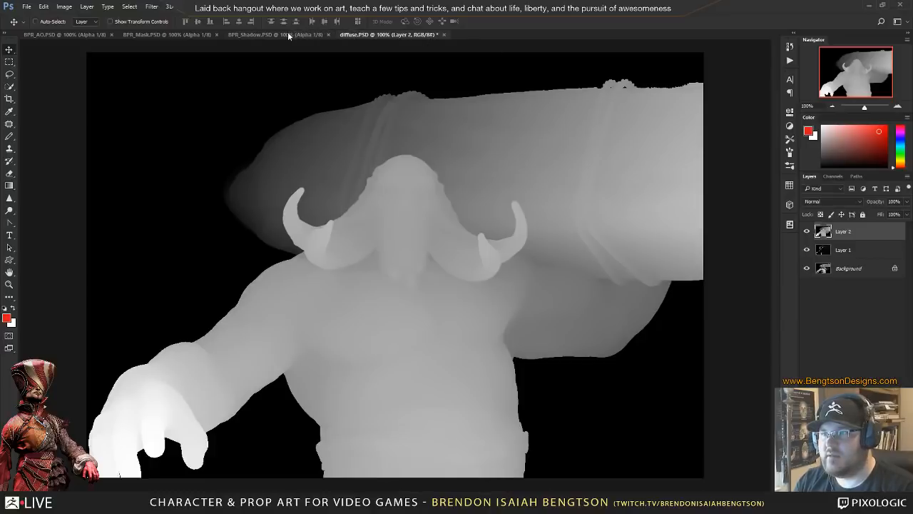
- Copy the BPR_Shadow and BPR_AO images into diffuse.PSD and close both source documents
left_click_drag(287, 34, 289, 69)
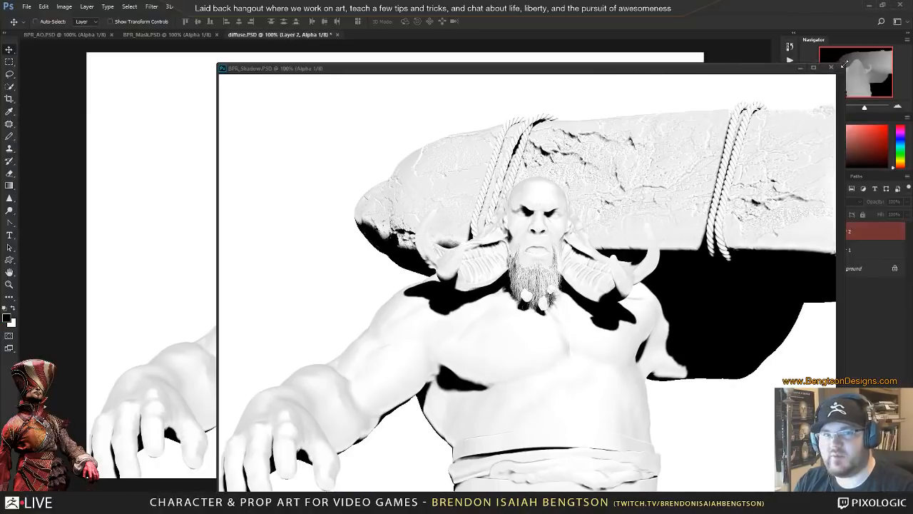
left_click(830, 67)
left_click(174, 35)
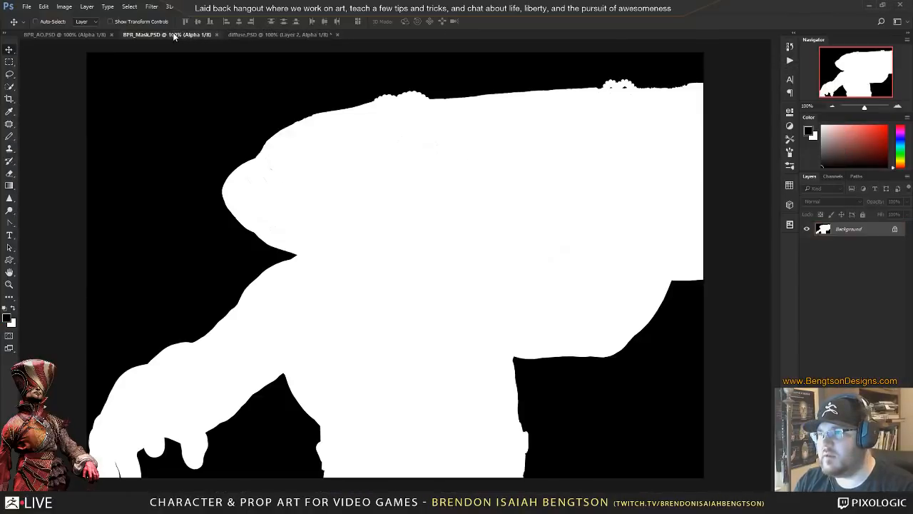
left_click_drag(91, 37, 230, 157)
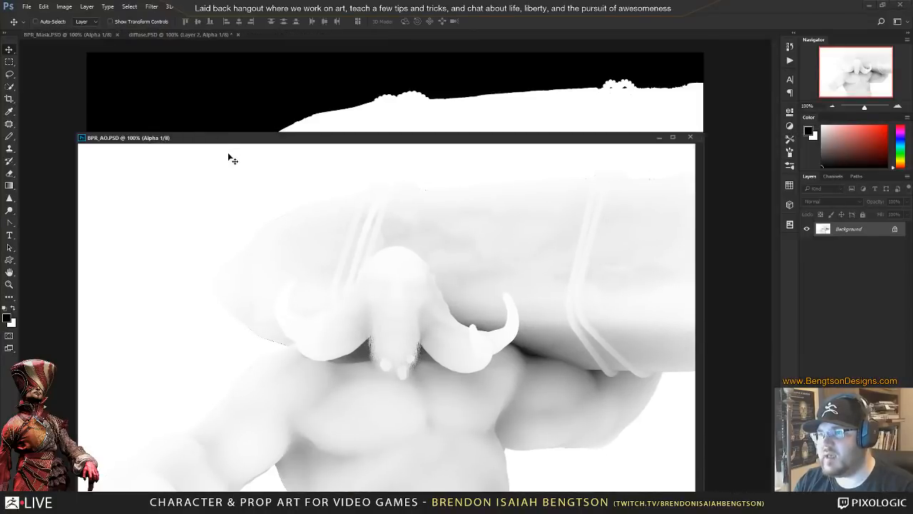
left_click(204, 35)
left_click(326, 251)
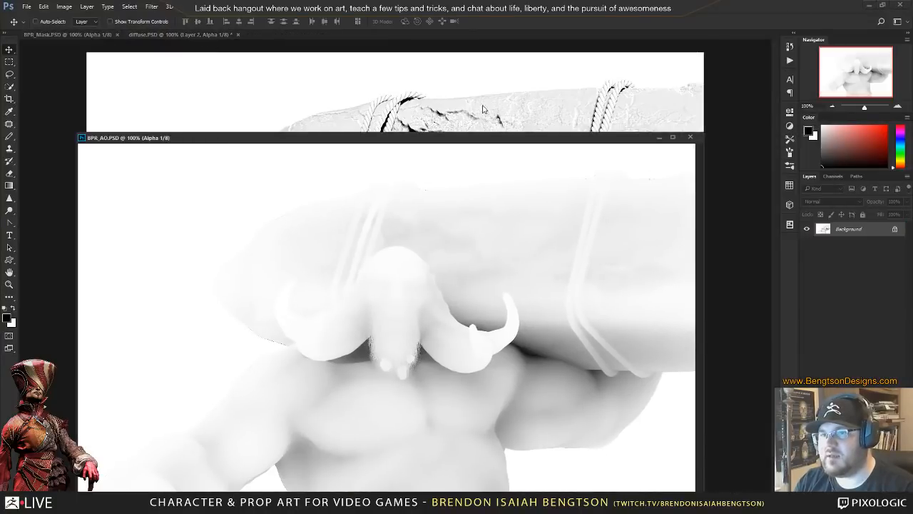
left_click_drag(467, 206, 605, 133)
left_click(690, 136)
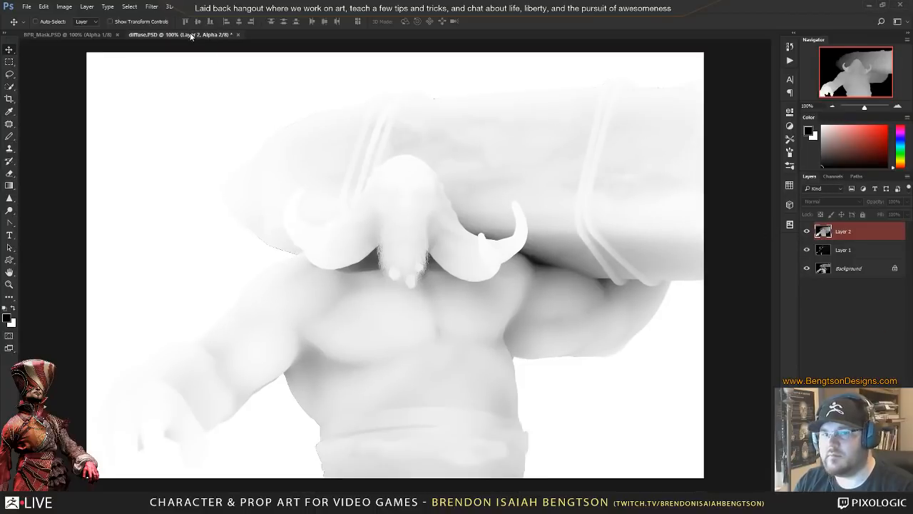
- Rename the depth map layer in diffuse.PSD as "depth" and the rim-light layer as "RIM"
left_click(90, 35)
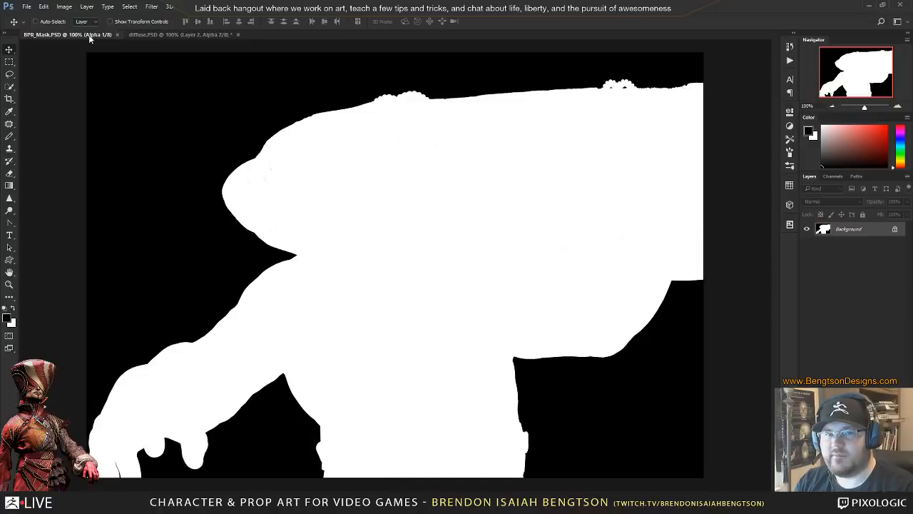
left_click(179, 36)
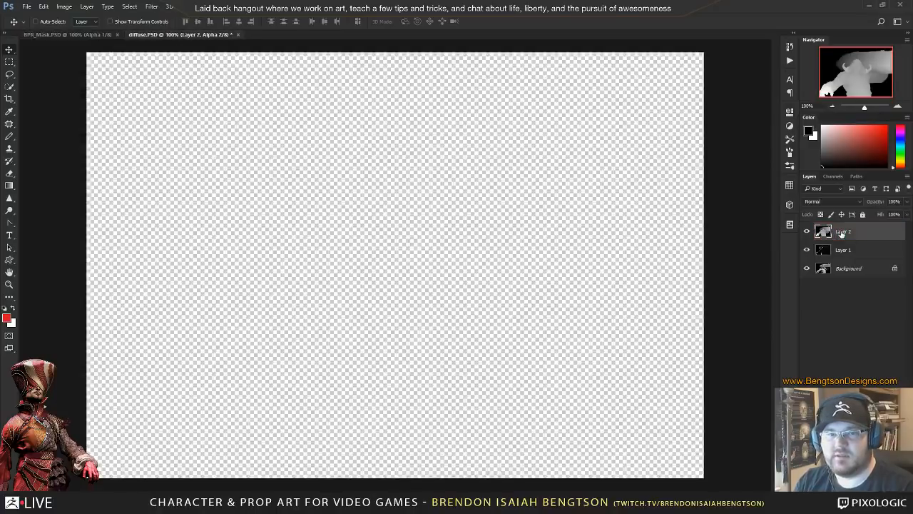
double_click(841, 232)
type("d")
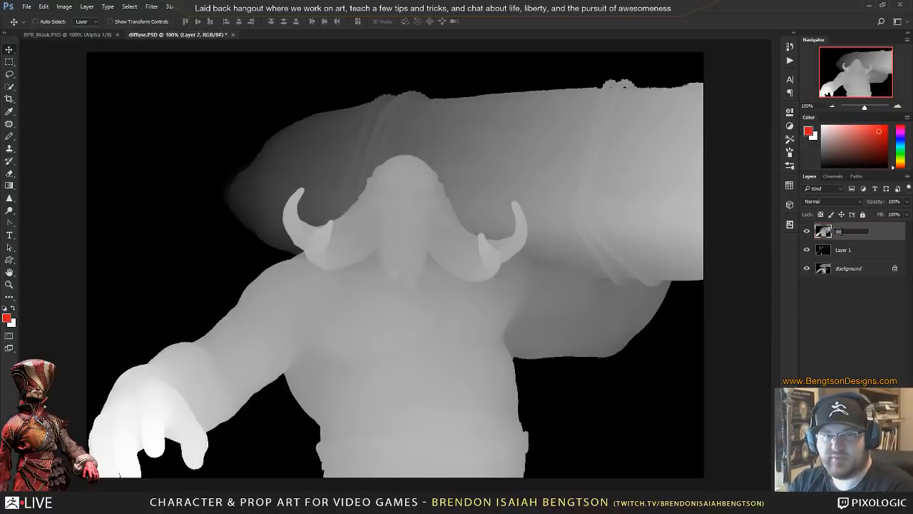
type("epth")
key("Return")
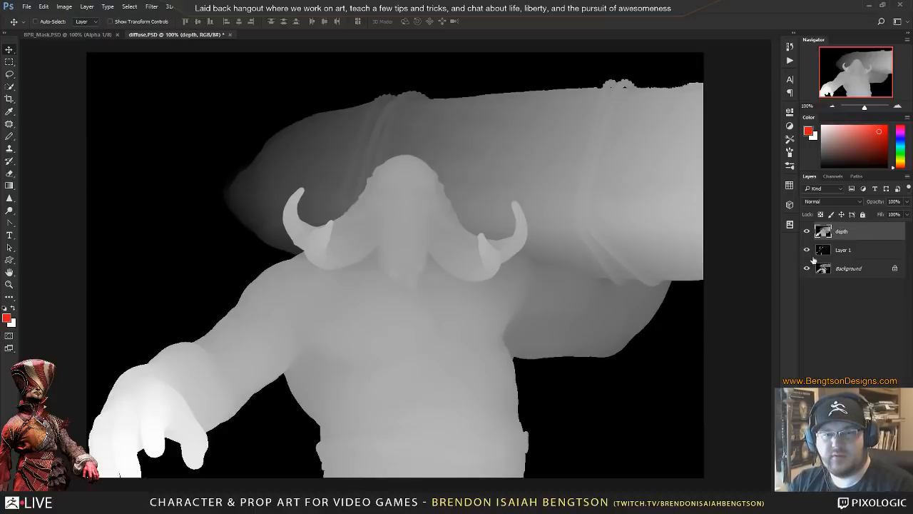
double_click(845, 252)
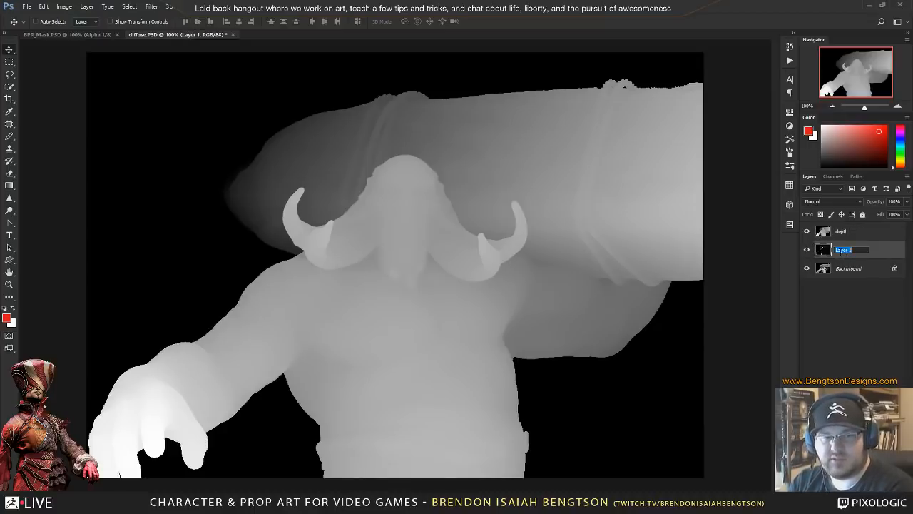
type("RIM")
key("Return")
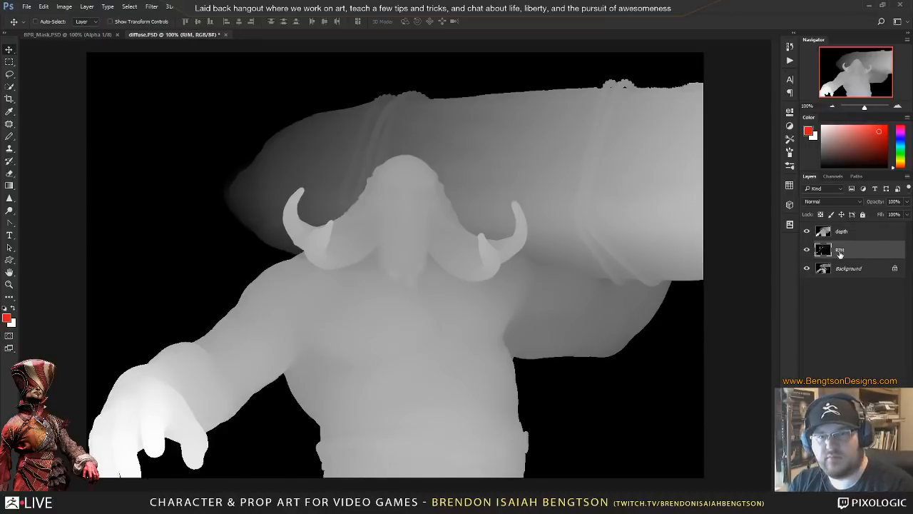
- Hide the RIM and depth layers and convert the Background into a regular layer named "diffuse"
left_click(807, 249)
left_click(806, 231)
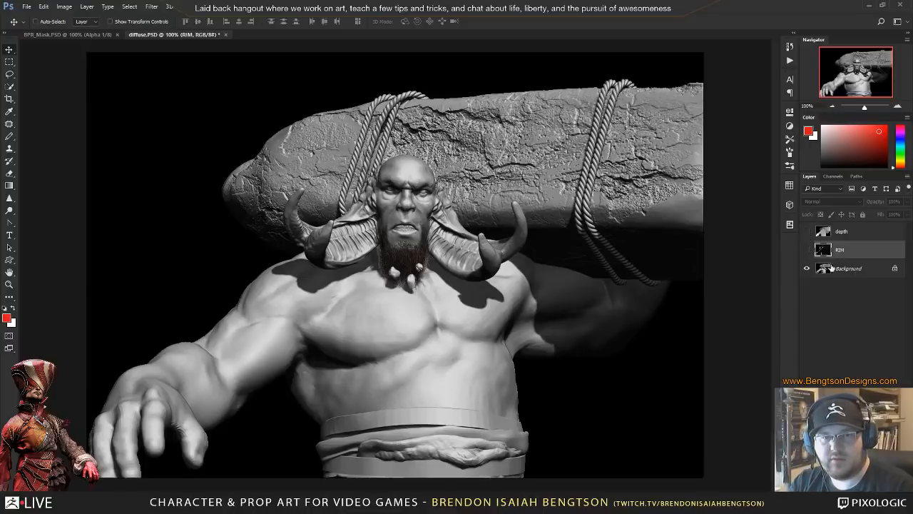
double_click(847, 269)
type("d")
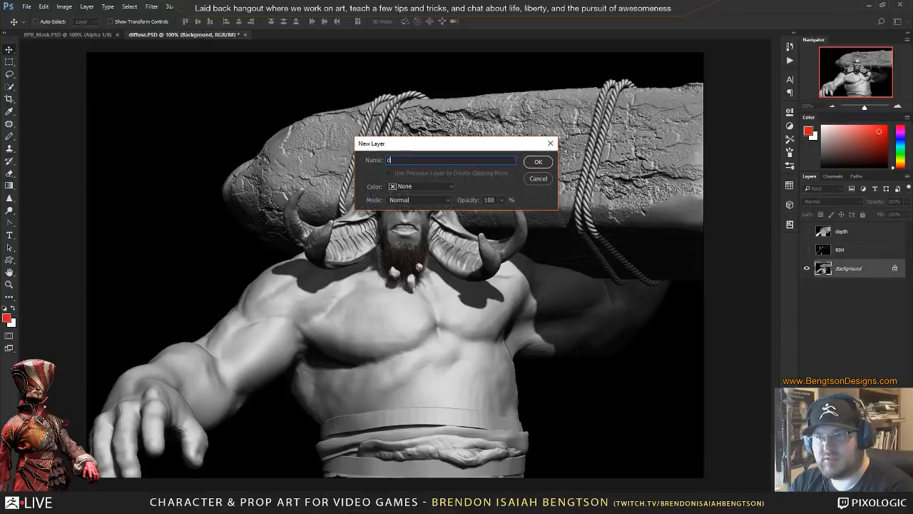
type("iffus")
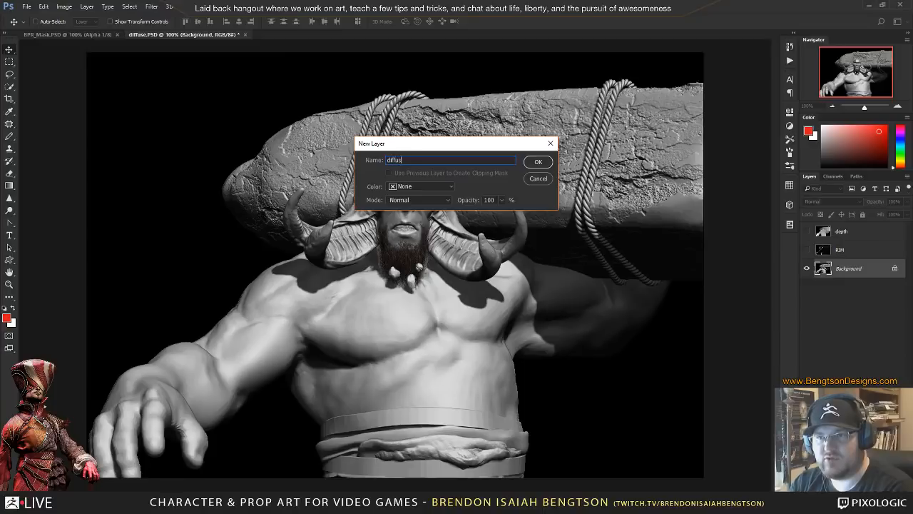
type("e")
key("Return")
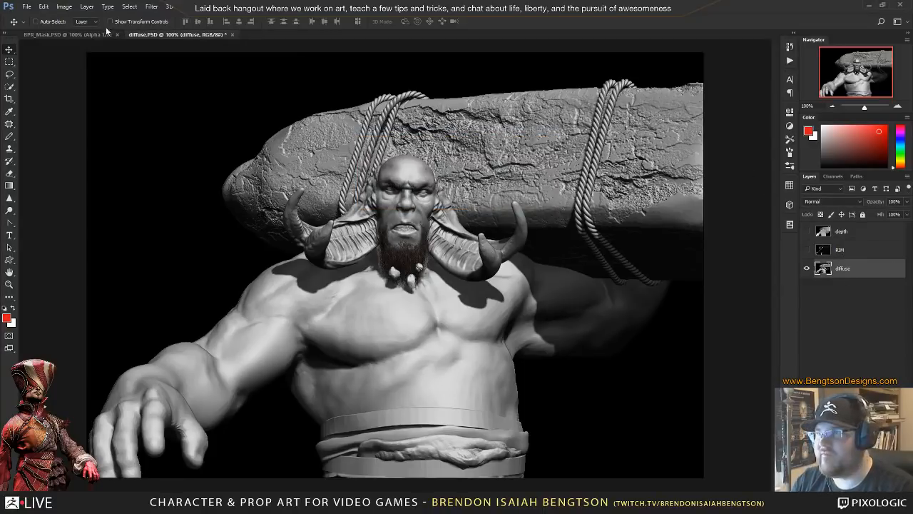
- Reopen BPR_Shadow.PSD, copy its image into diffuse.PSD aligned with the canvas, and close the source document
key("ctrl+o")
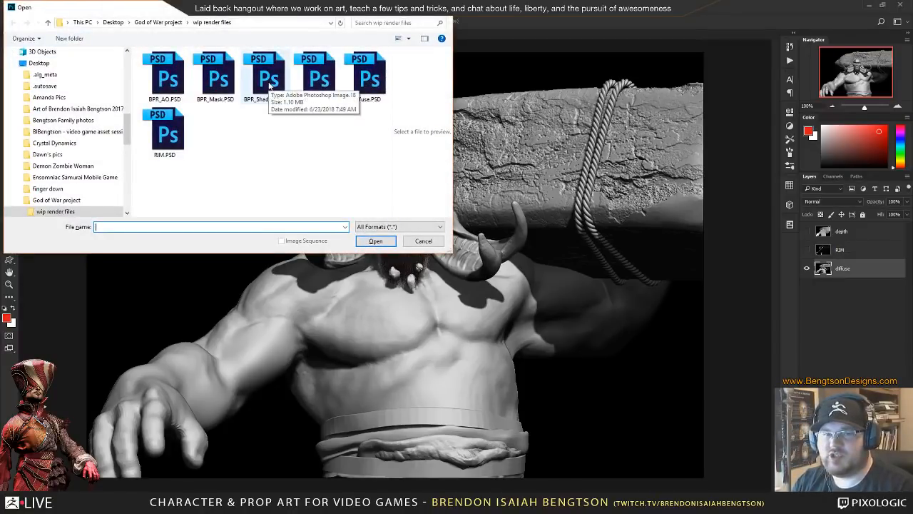
left_click(269, 78)
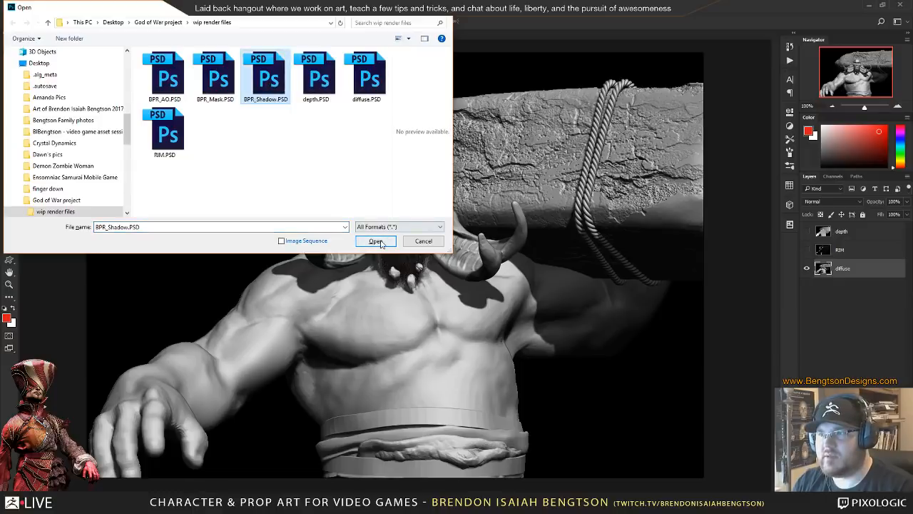
left_click(376, 241)
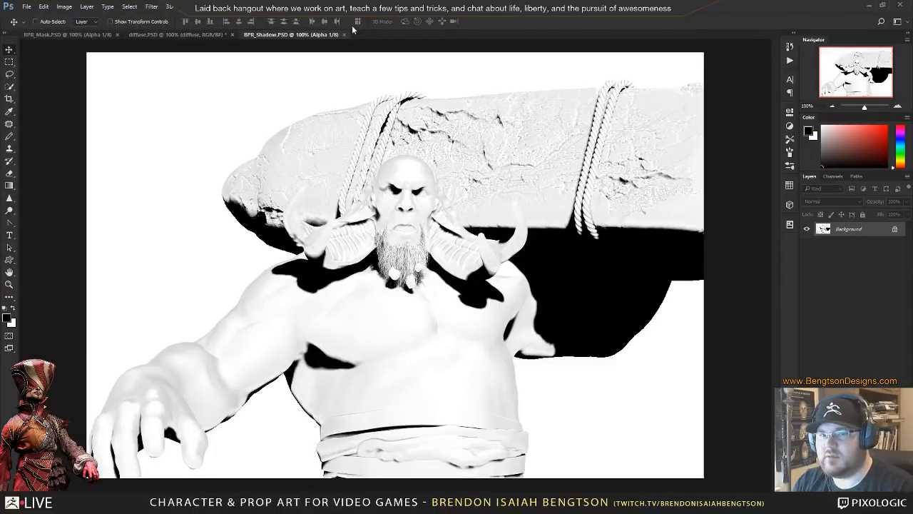
left_click_drag(308, 36, 471, 156)
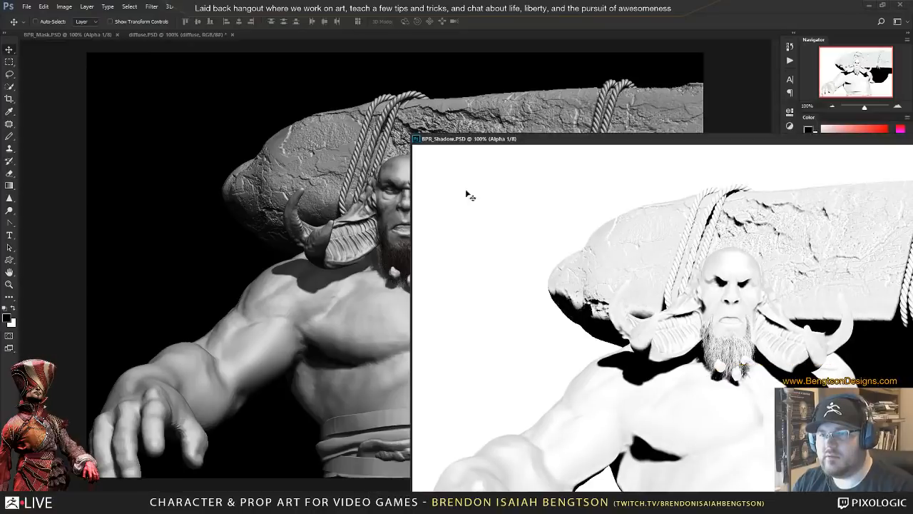
left_click_drag(318, 189, 318, 189, "shift")
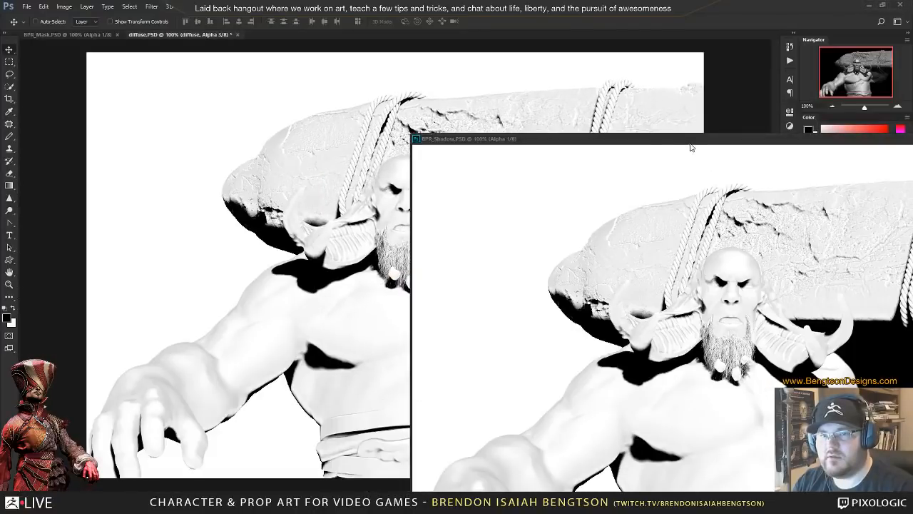
left_click_drag(691, 139, 395, 108)
left_click(727, 108)
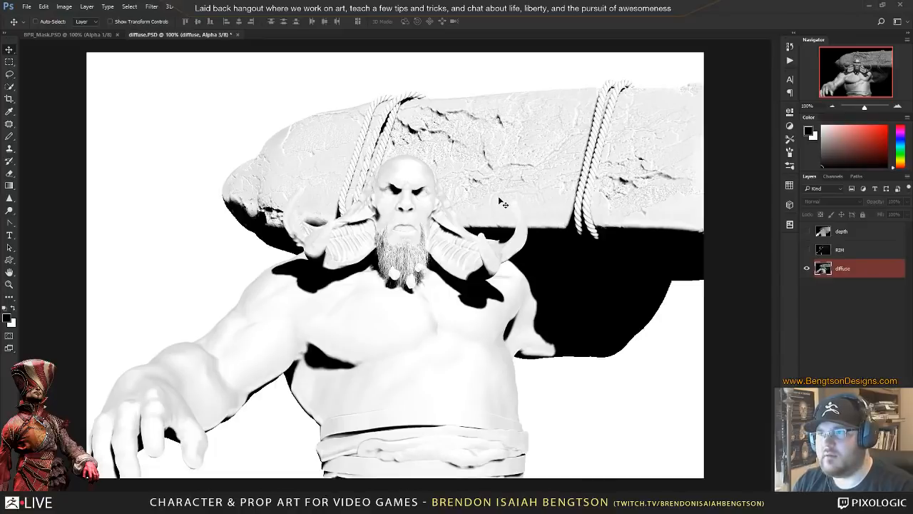
- Copy the full BPR_Mask.PSD image into a new alpha channel in diffuse.PSD
left_click(49, 39)
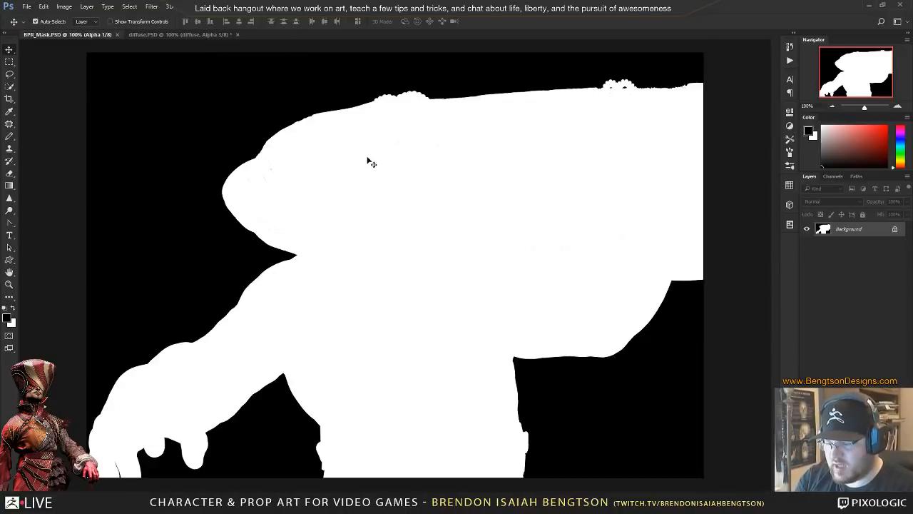
key("ctrl+a")
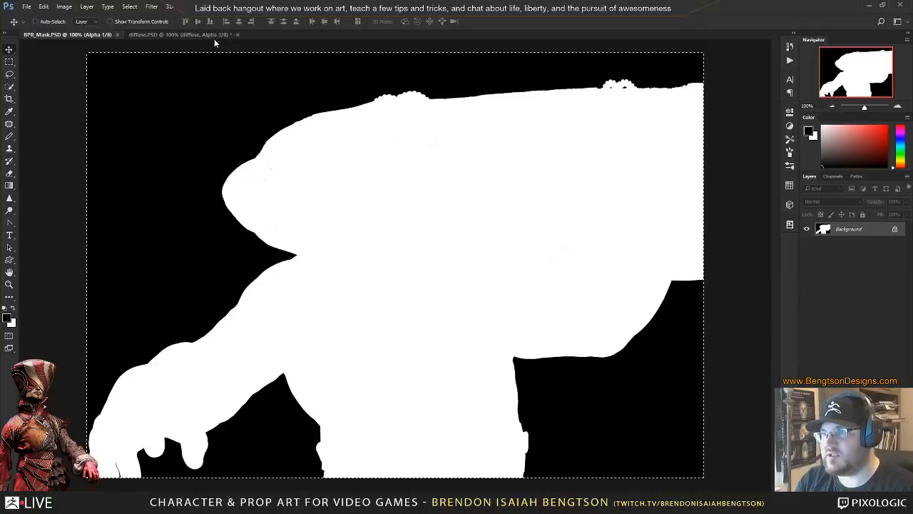
left_click(192, 34)
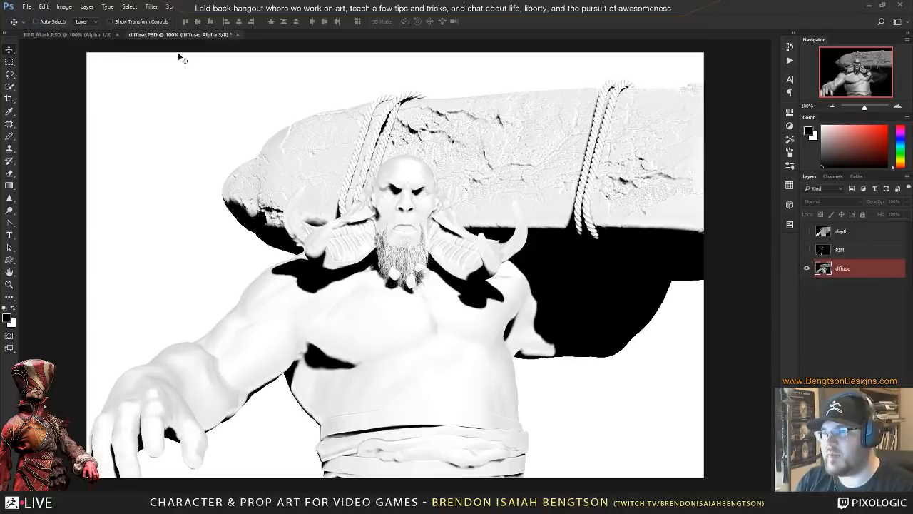
left_click(834, 176)
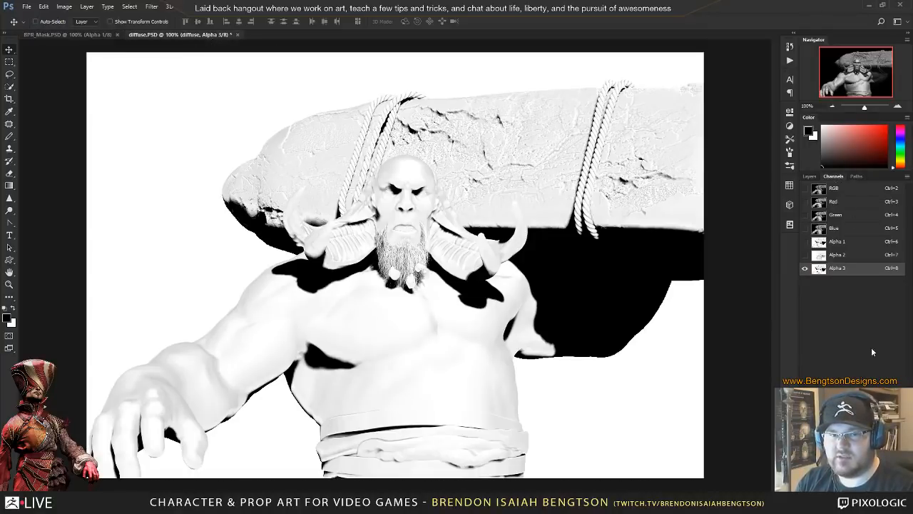
left_click(845, 191)
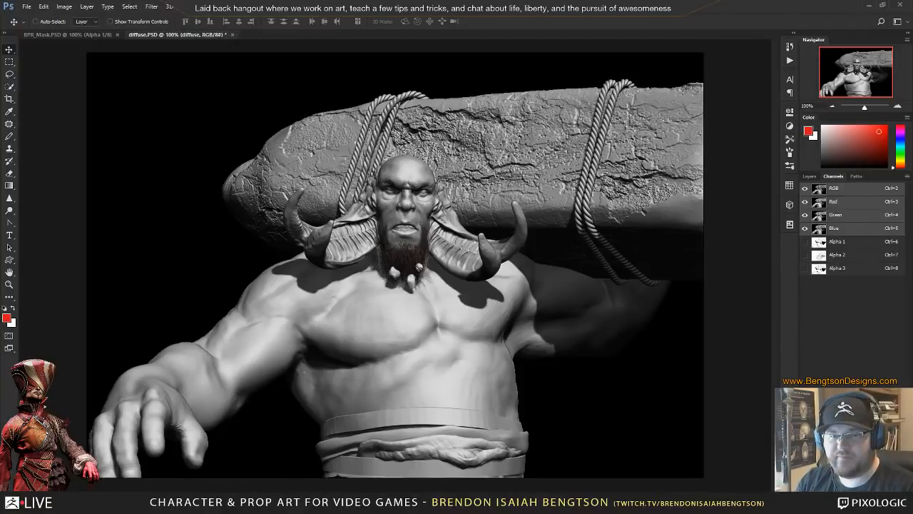
left_click(883, 483)
key("ctrl+v")
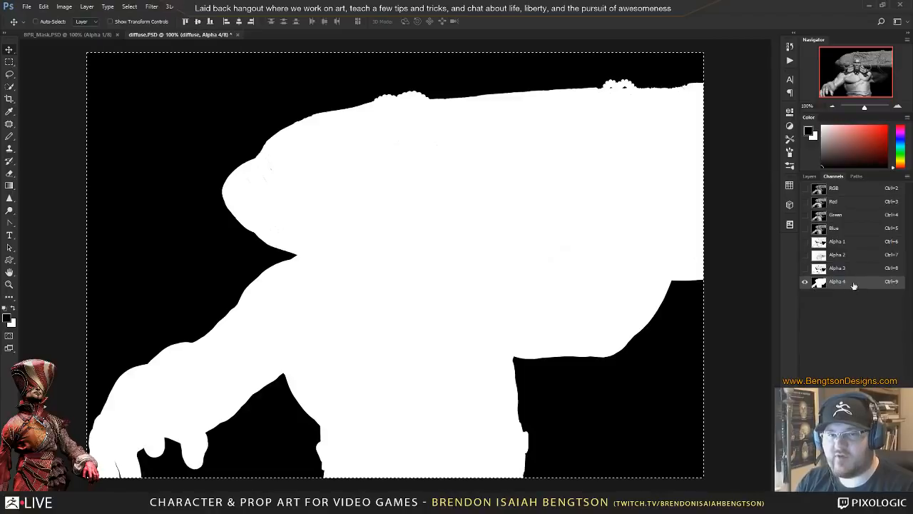
- Return to the RGB composite and load the Alpha 4 channel as a selection
left_click(826, 189)
left_click(809, 176)
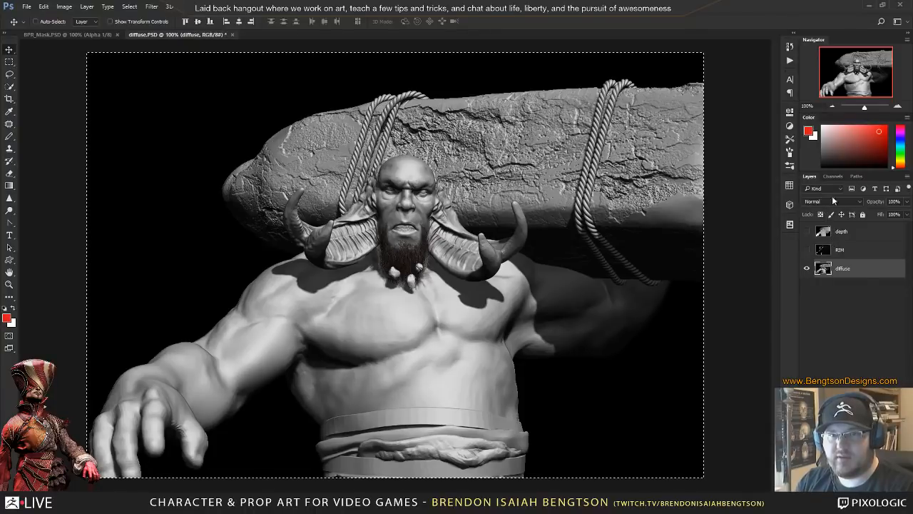
left_click(833, 176)
left_click(819, 282, "ctrl")
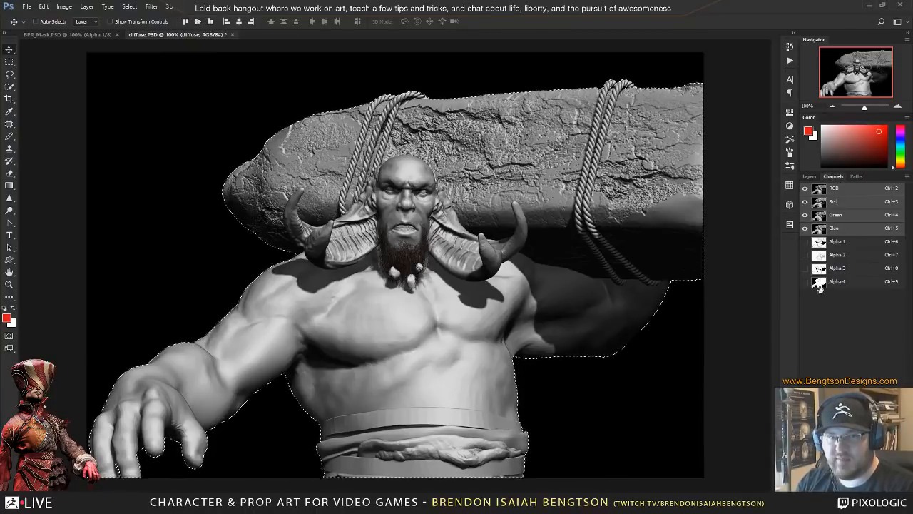
- Group the depth, RIM and diffuse layers and mask the group with the active silhouette selection
left_click(810, 175)
left_click(852, 231)
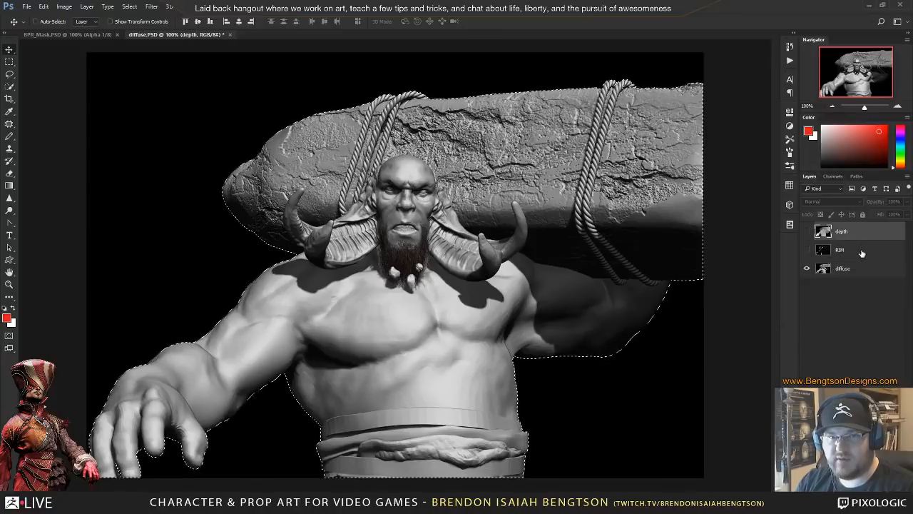
left_click(864, 273, "shift")
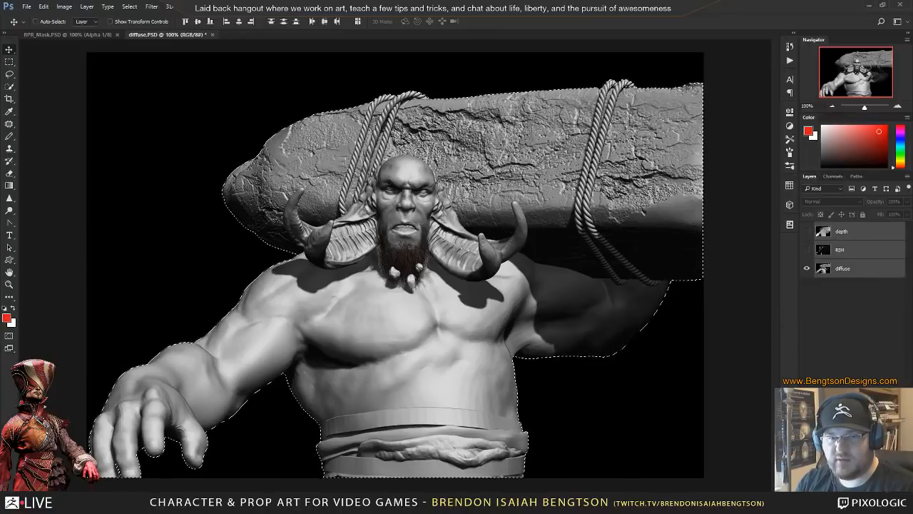
key("ctrl+g")
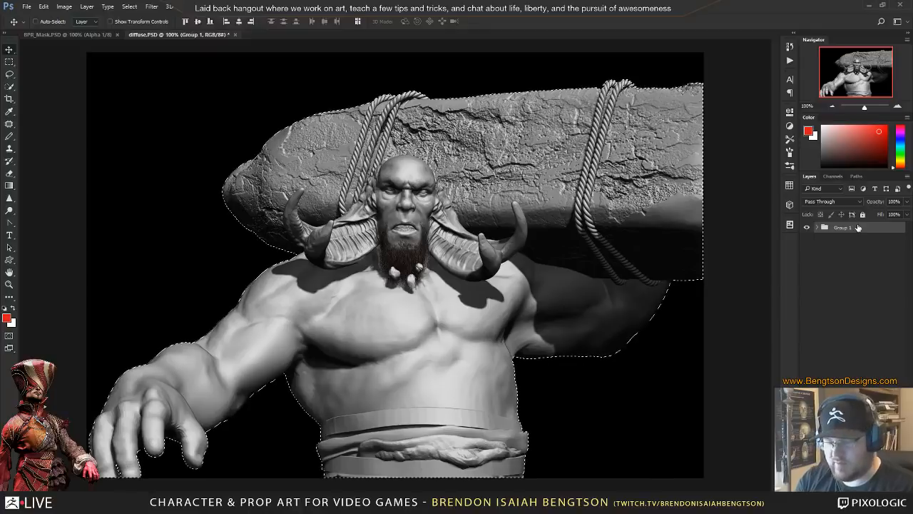
left_click(845, 488)
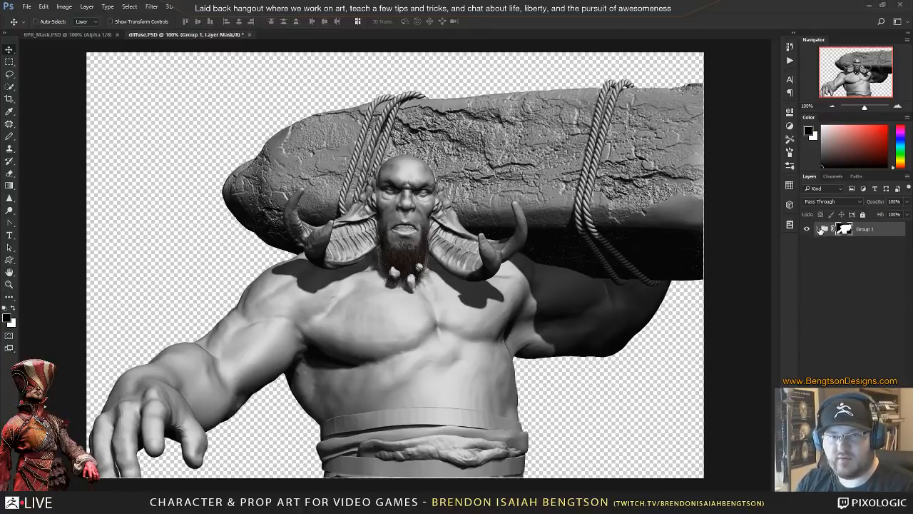
- Expand Group 1 and toggle the depth and RIM layers on and off to check the masked passes
left_click(816, 229)
left_click(807, 246)
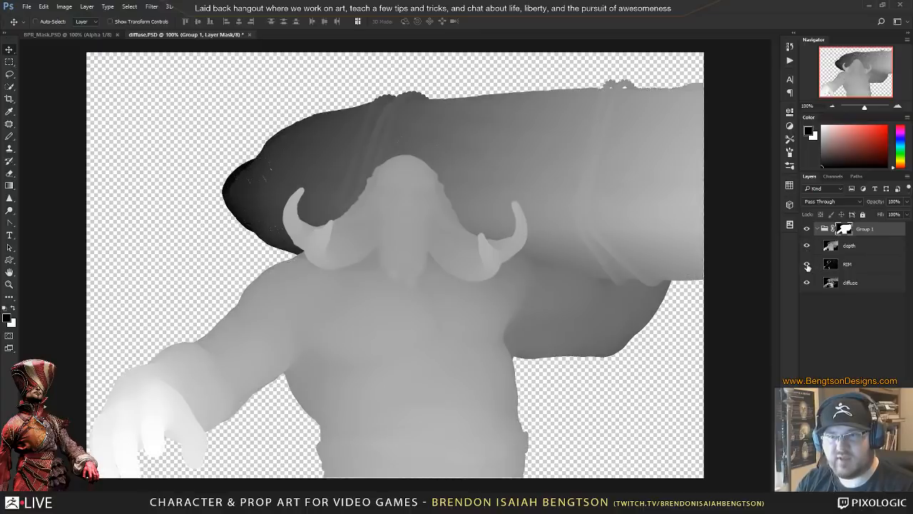
left_click(807, 245)
left_click(807, 265)
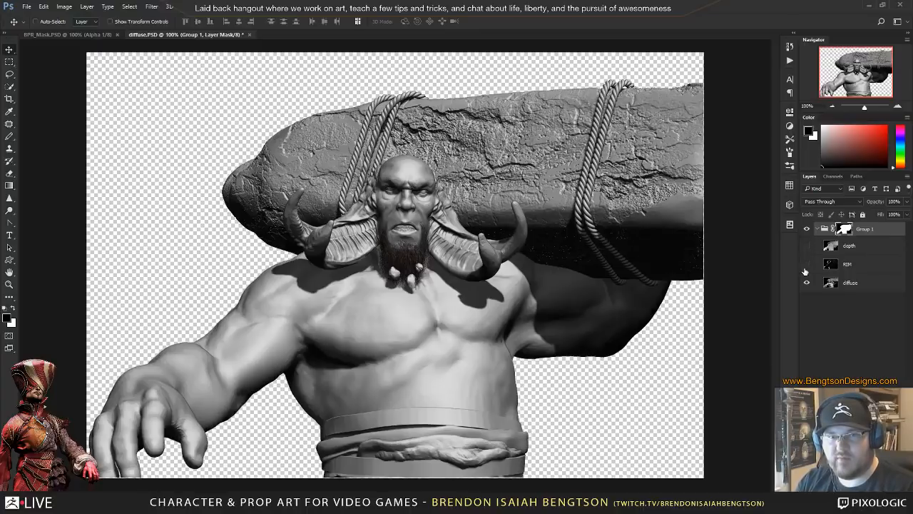
- Make the depth layer active and open BPR_Shadow.PSD and BPR_AO.PSD together from the wip render files folder
left_click(876, 246)
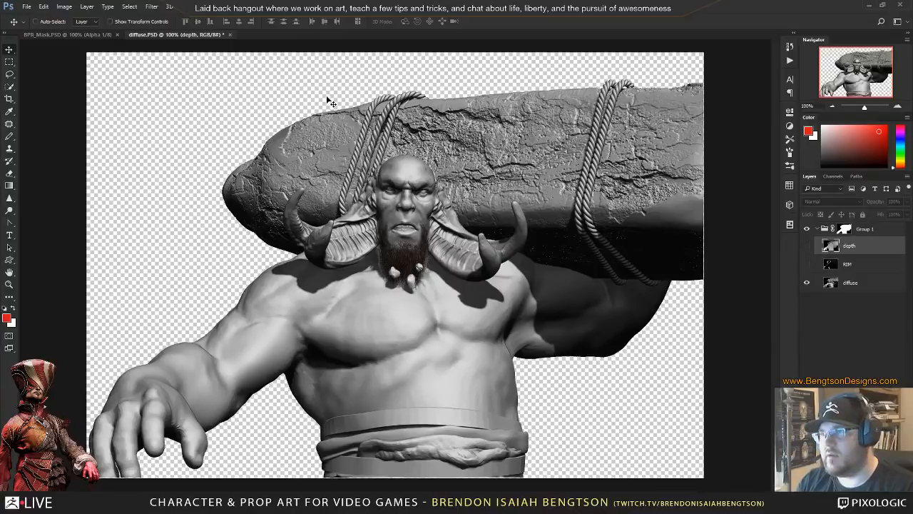
key("ctrl+o")
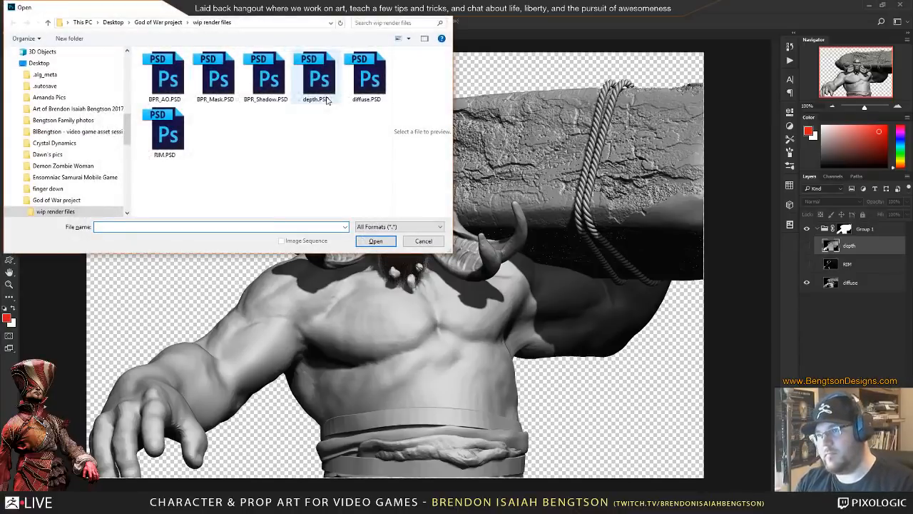
left_click(271, 91)
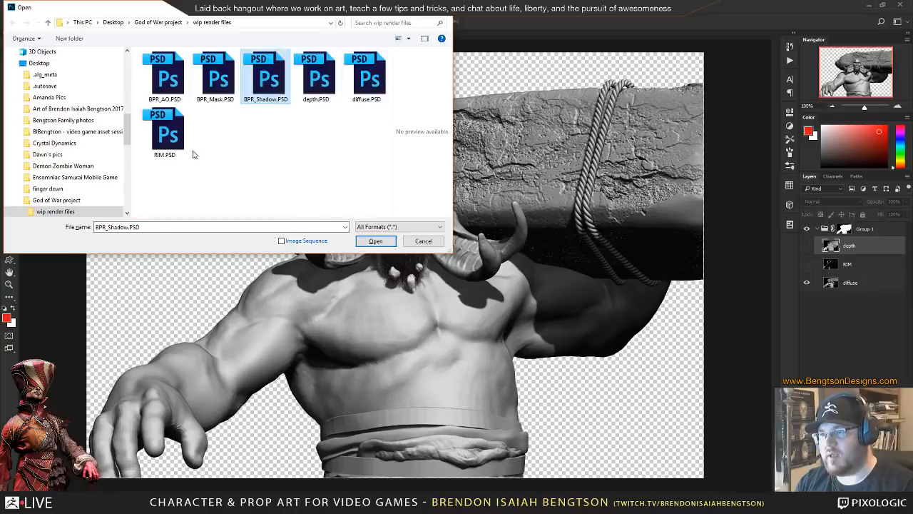
left_click(164, 75, "ctrl")
left_click(375, 241)
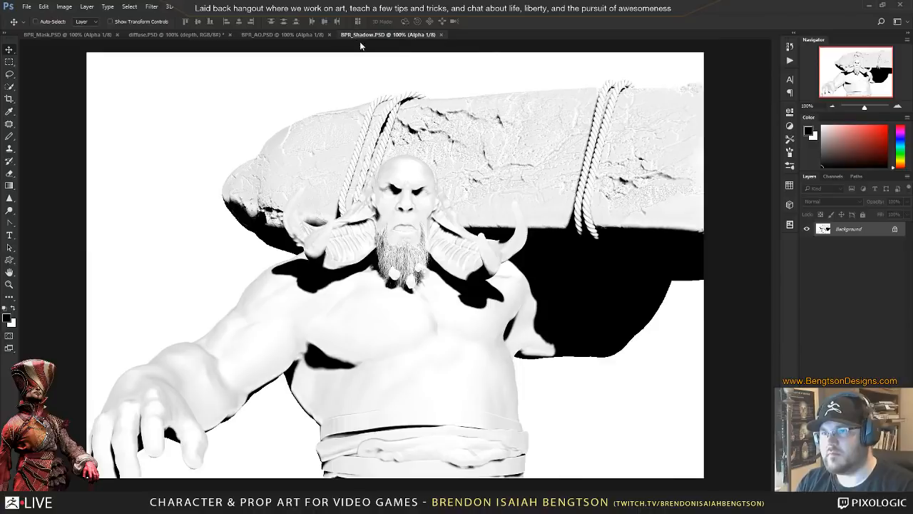
- Float BPR_Shadow.PSD, copy its image into diffuse.PSD aligned with the canvas, and close the source document
left_click_drag(360, 35, 354, 145)
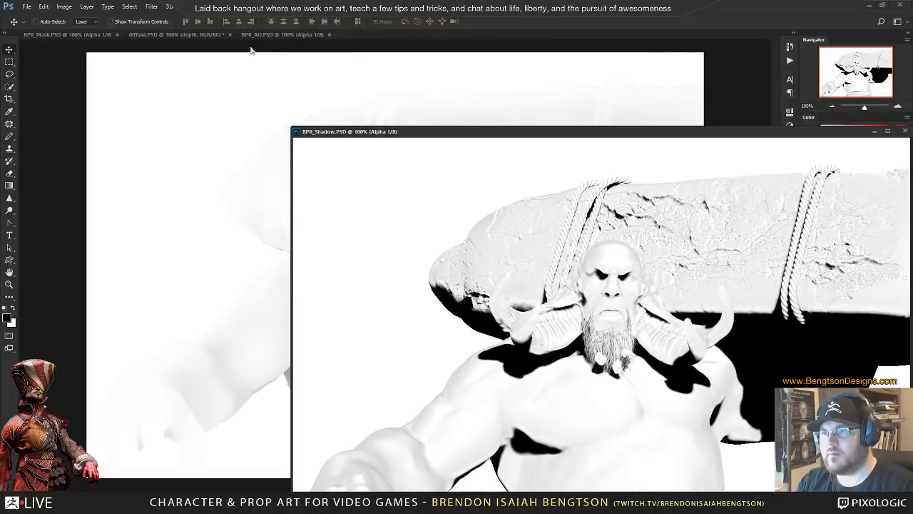
left_click(201, 35)
left_click(418, 204)
left_click_drag(475, 207, 235, 202)
left_click_drag(625, 135, 207, 149)
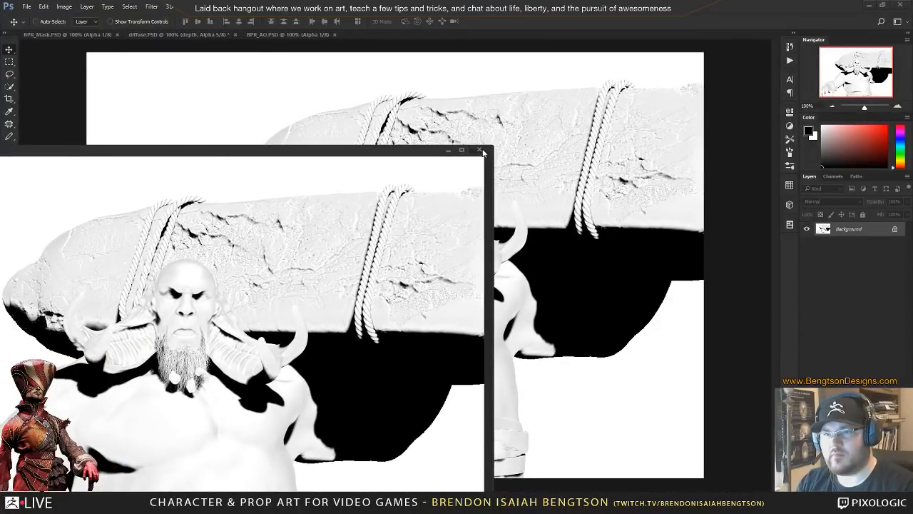
left_click(480, 151)
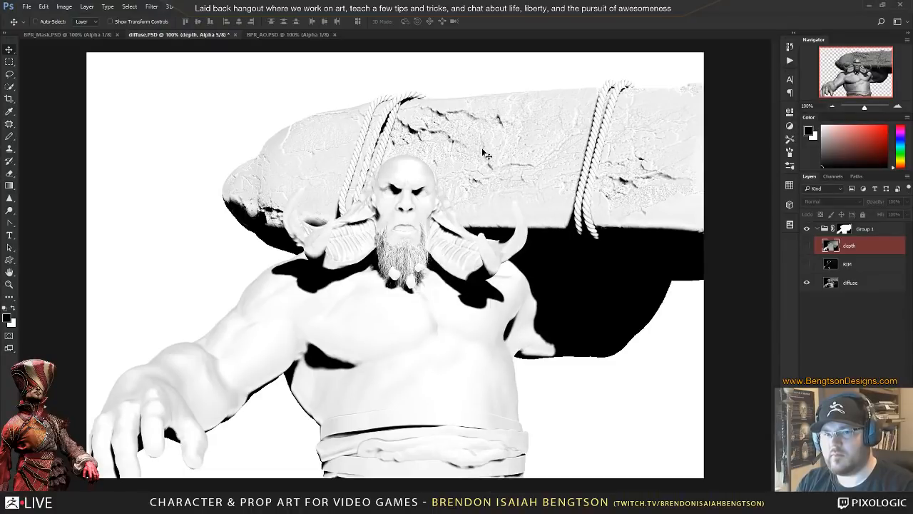
- Make Group 1 active in diffuse.PSD and switch to the BPR_AO.PSD document
left_click(816, 229)
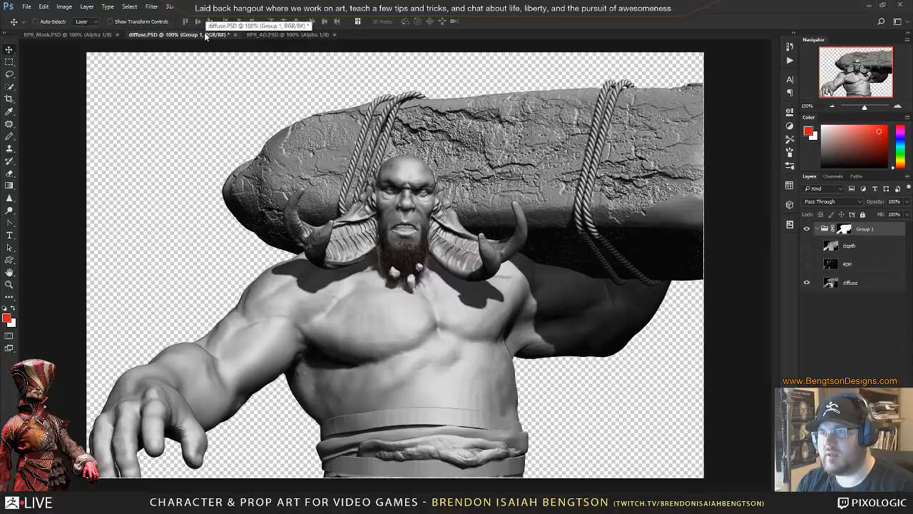
left_click(309, 35)
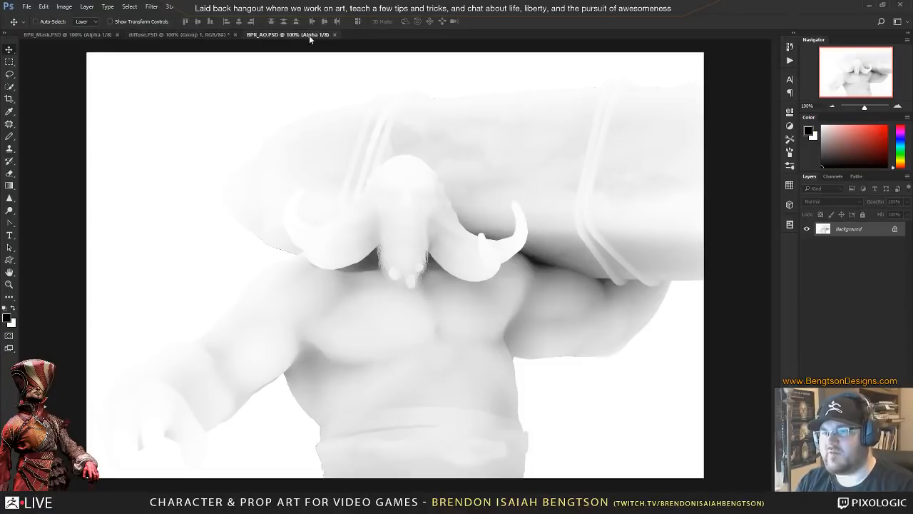
left_click(65, 7)
mouse_move(86, 17)
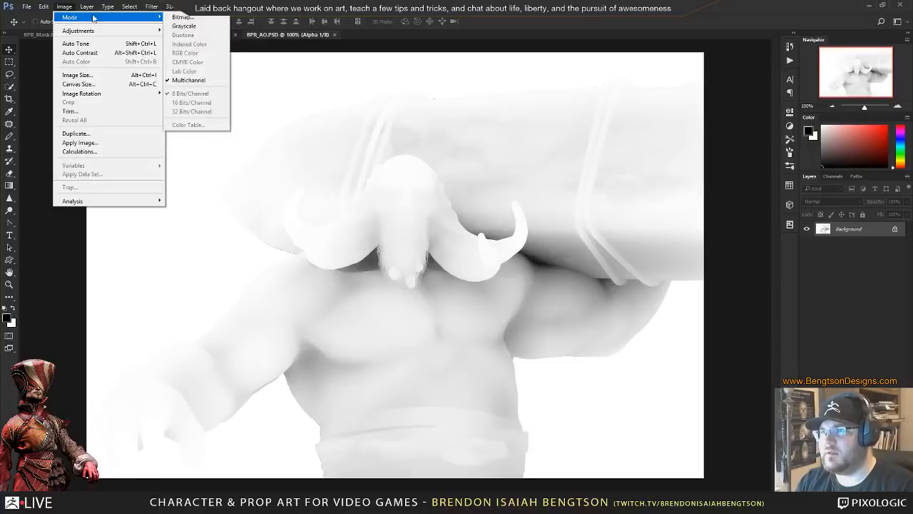
left_click(184, 17)
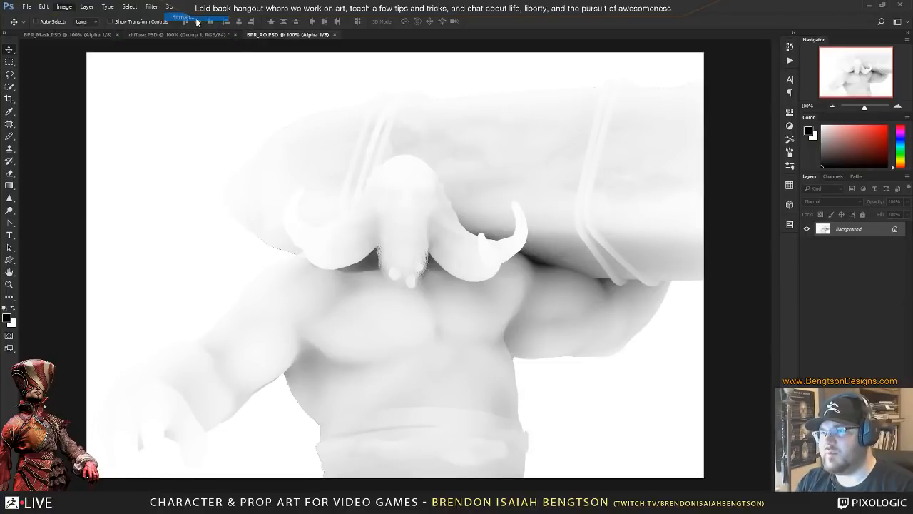
left_click(525, 171)
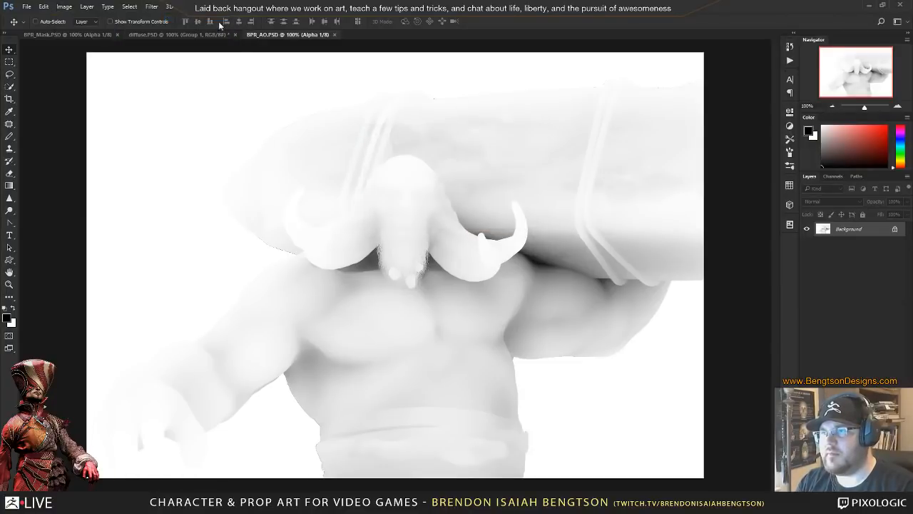
- Convert BPR_AO.PSD from Multichannel to Grayscale and on to RGB Color mode
left_click(63, 7)
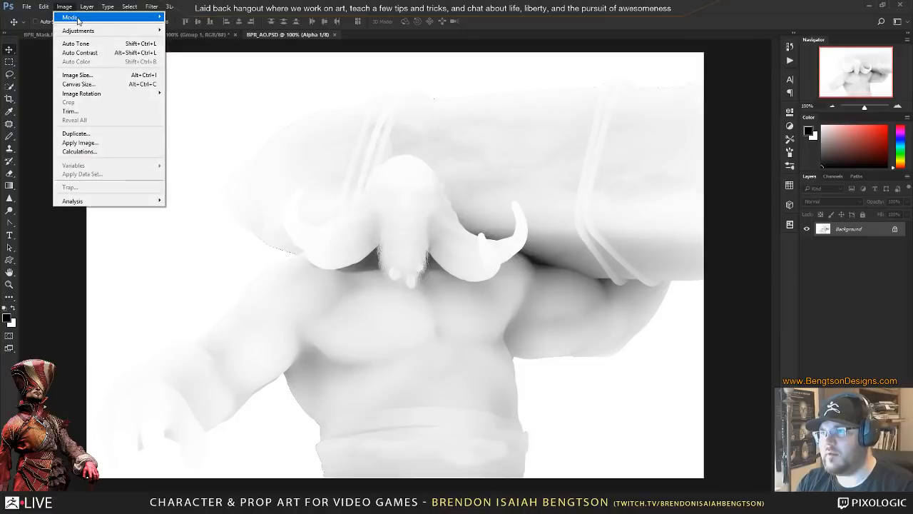
mouse_move(80, 19)
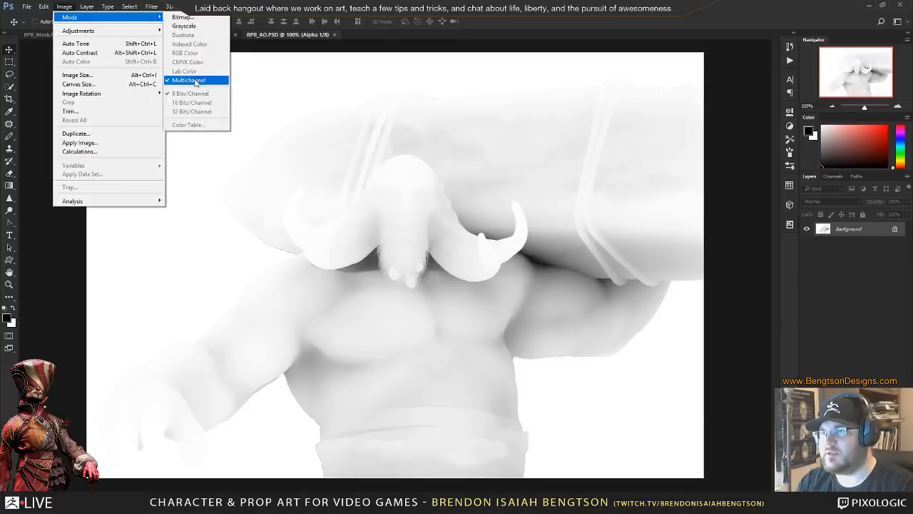
left_click(185, 27)
left_click(64, 7)
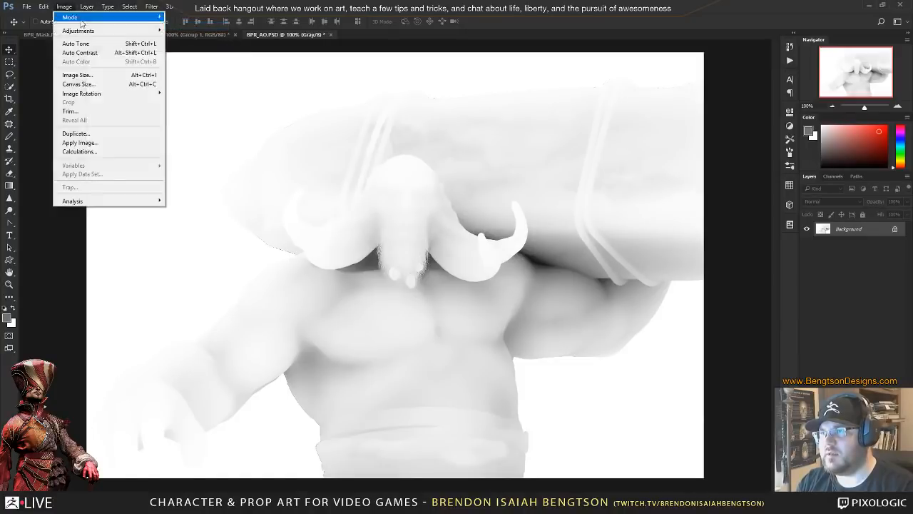
mouse_move(71, 17)
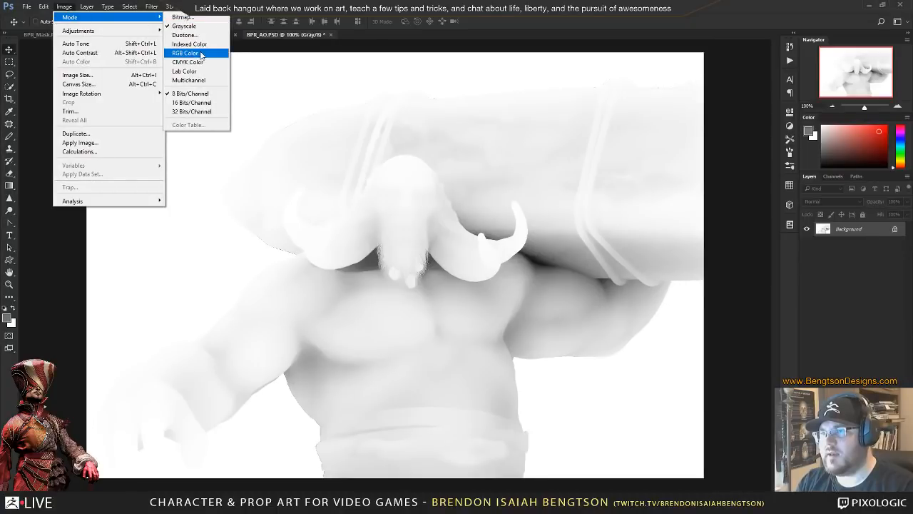
left_click(186, 53)
- Copy the BPR_AO image into diffuse.PSD as a new layer in Group 1 and close the source without saving
left_click_drag(272, 35, 273, 183)
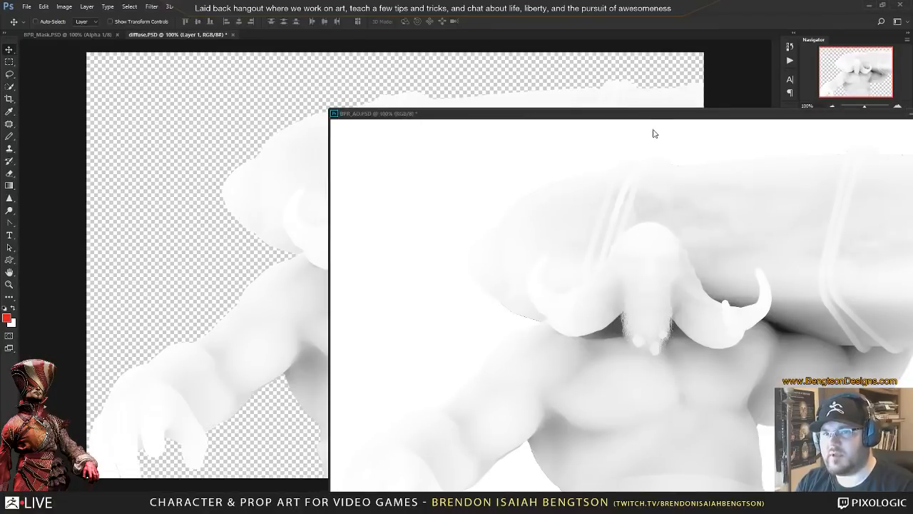
left_click_drag(659, 119, 271, 191)
left_click(467, 145)
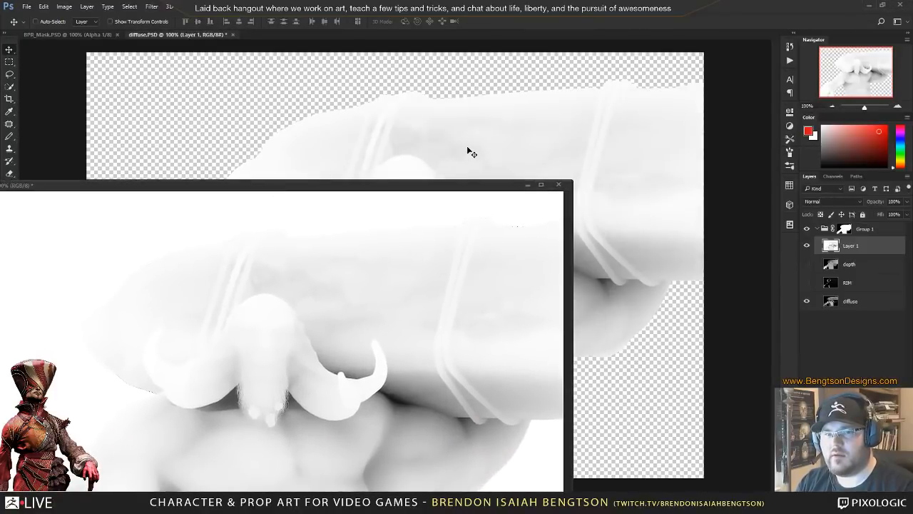
left_click(559, 184)
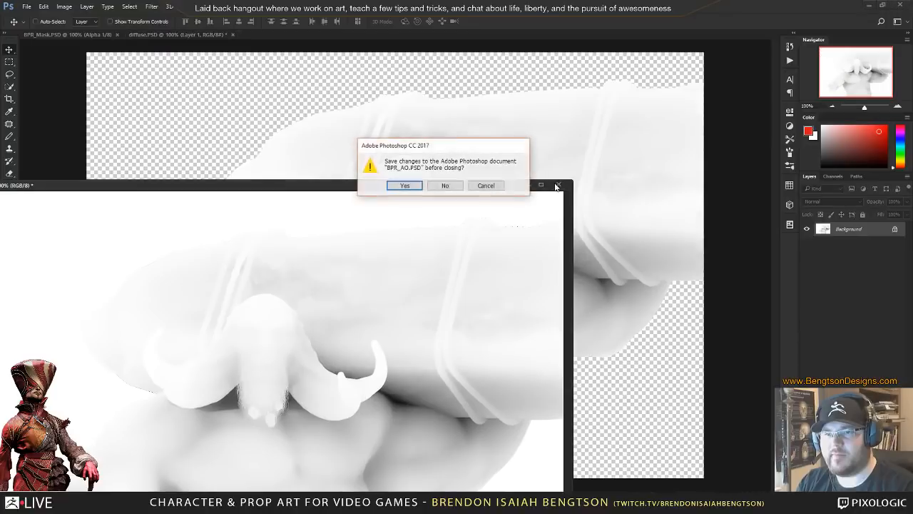
left_click(446, 185)
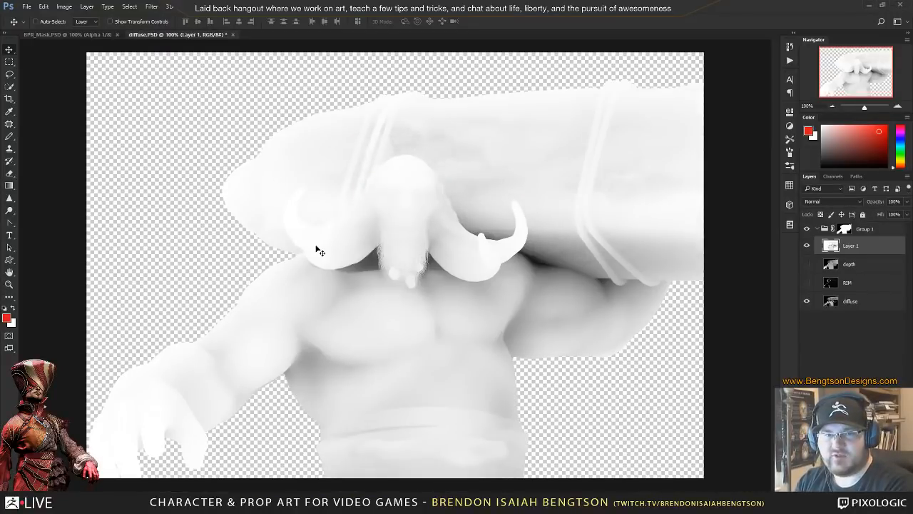
- Open BPR_Shadow.PSD and convert it from Multichannel to Grayscale and on to RGB Color mode
key("ctrl+o")
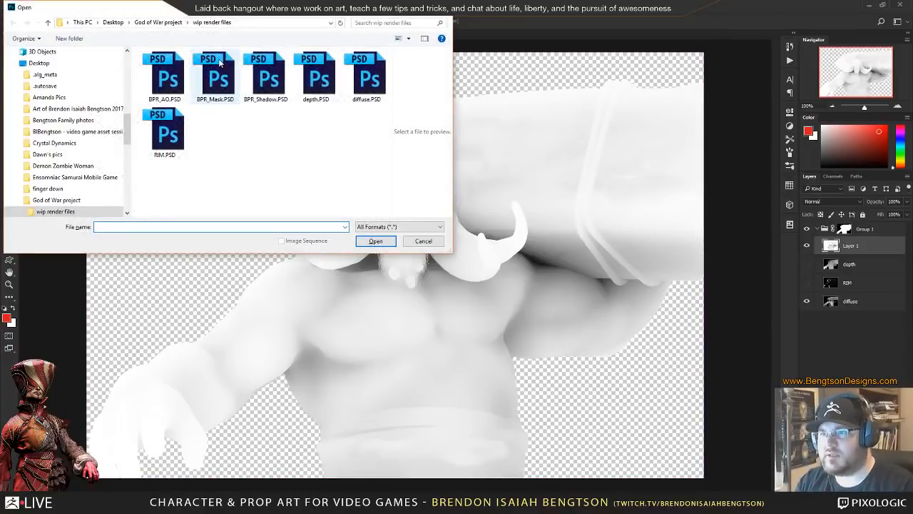
double_click(266, 72)
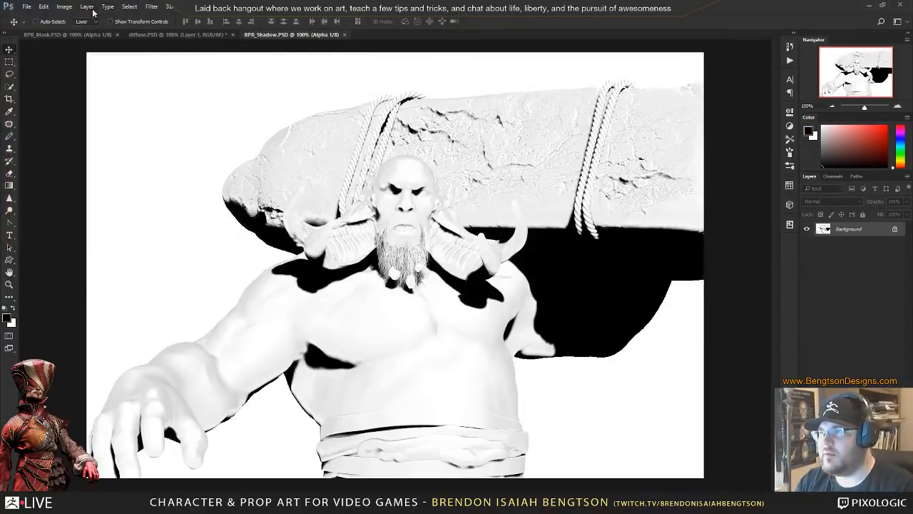
left_click(64, 7)
mouse_move(76, 19)
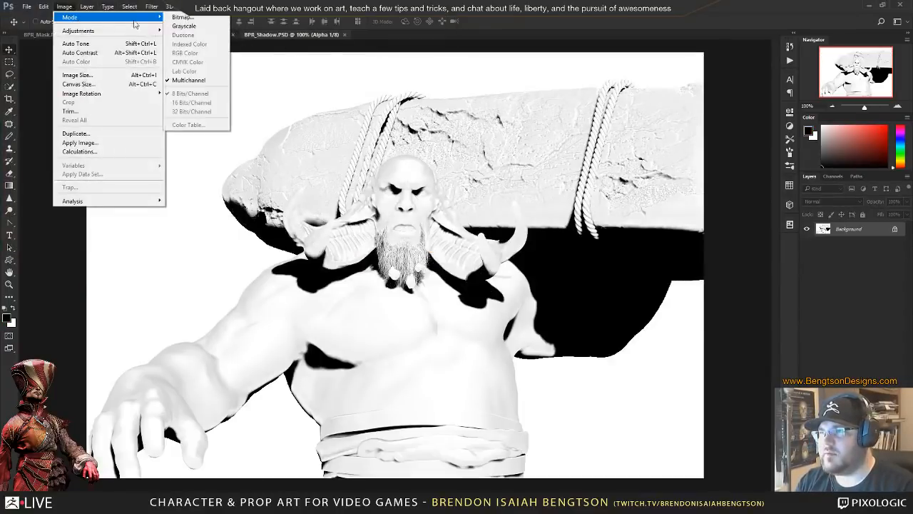
left_click(183, 27)
left_click(87, 7)
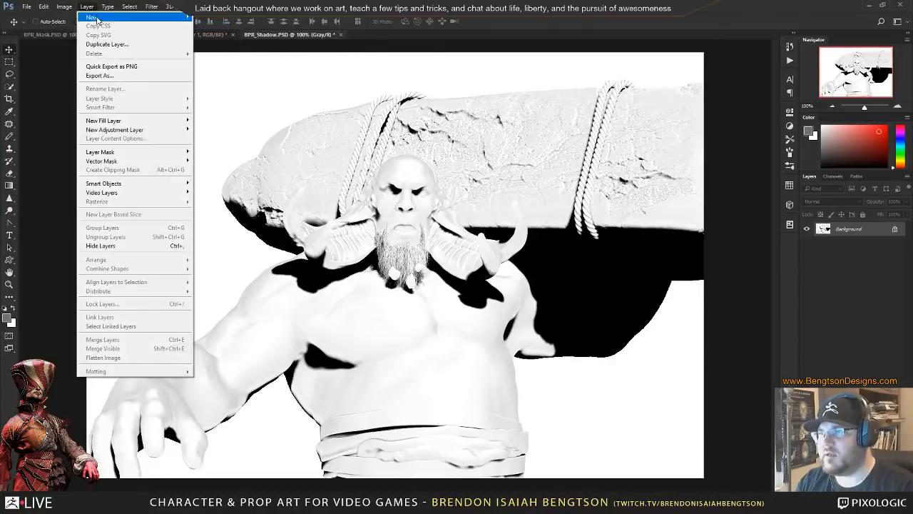
mouse_move(60, 10)
mouse_move(147, 19)
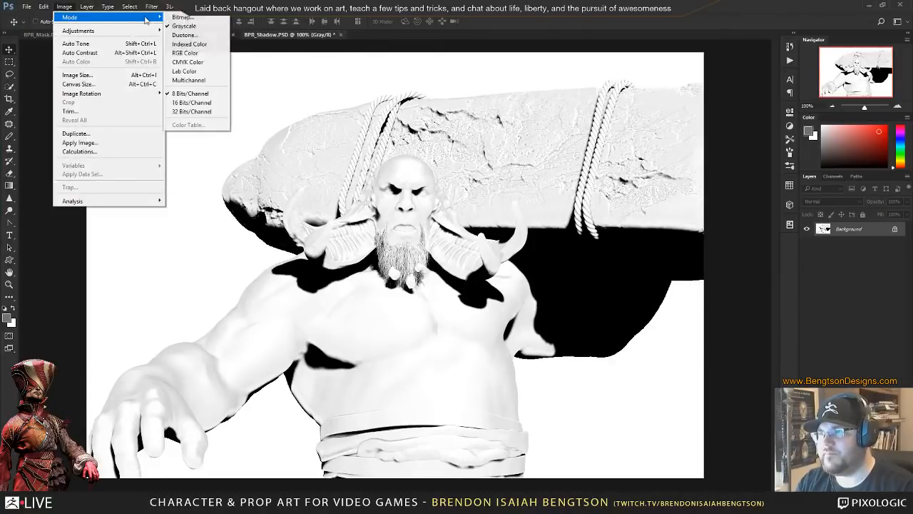
left_click(191, 51)
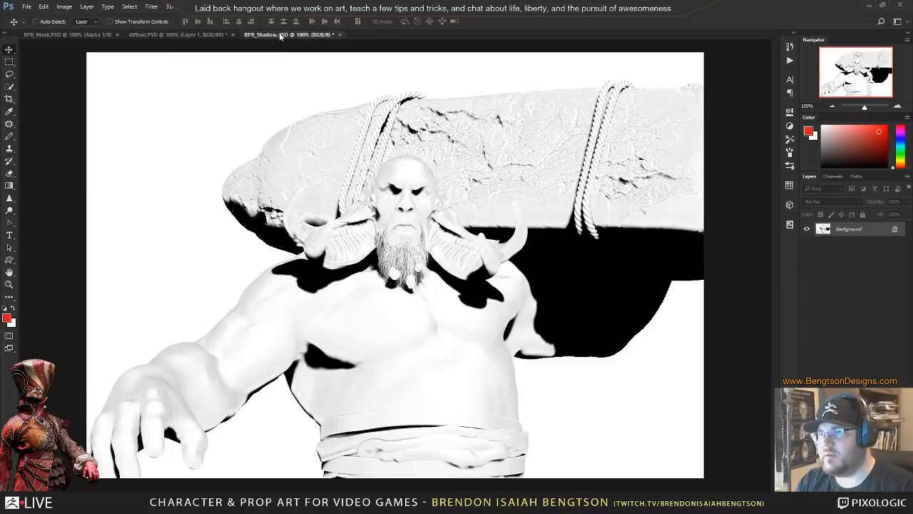
- Copy the BPR_Shadow image into diffuse.PSD as a new layer in Group 1 and close the source without saving
left_click_drag(281, 36, 364, 176)
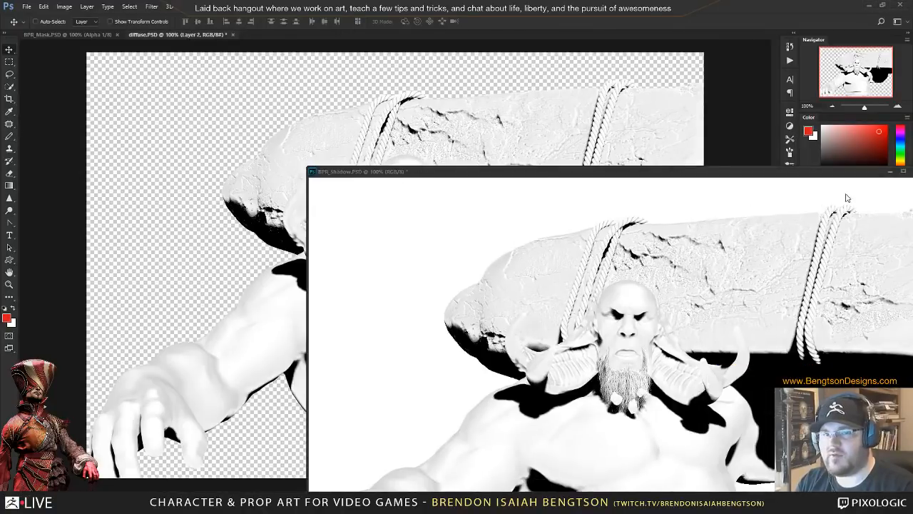
left_click_drag(836, 180, 591, 151)
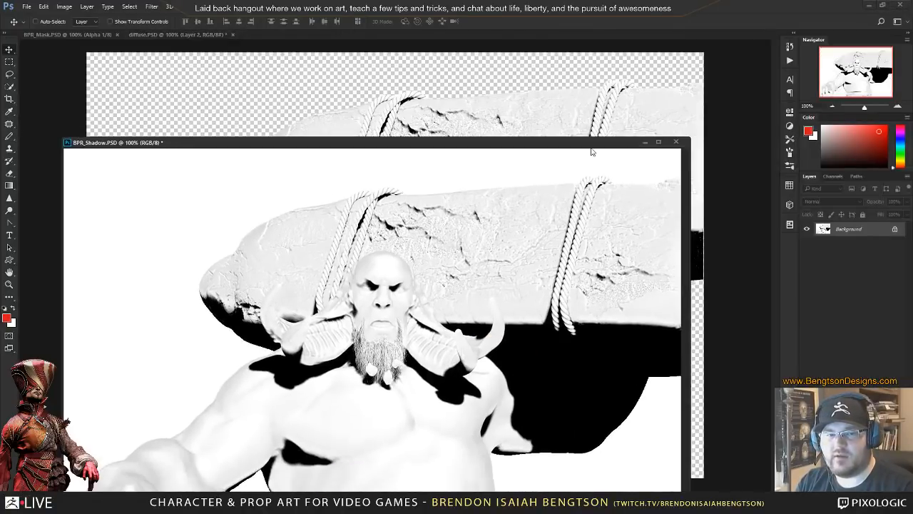
left_click(677, 142)
left_click(445, 184)
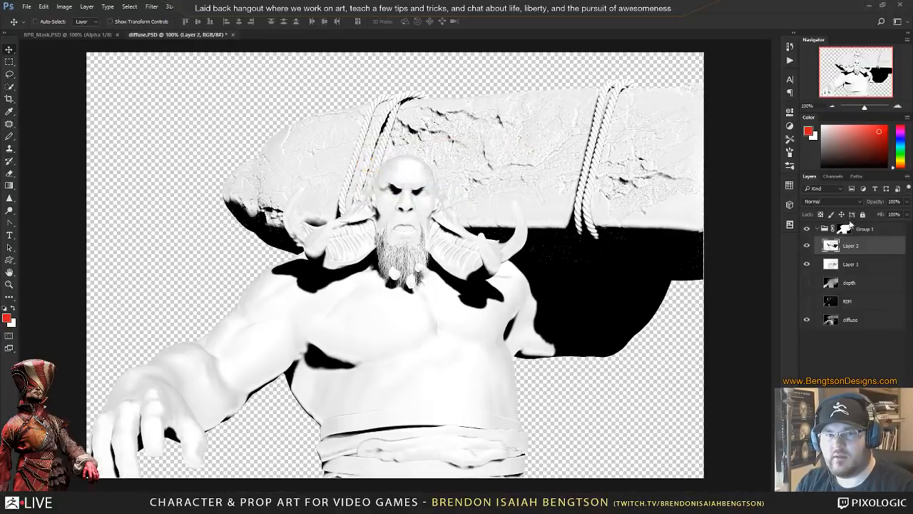
- Rename the new shadow pass layer as shadow and the ambient occlusion layer below it as Ao
double_click(850, 245)
type("shadow")
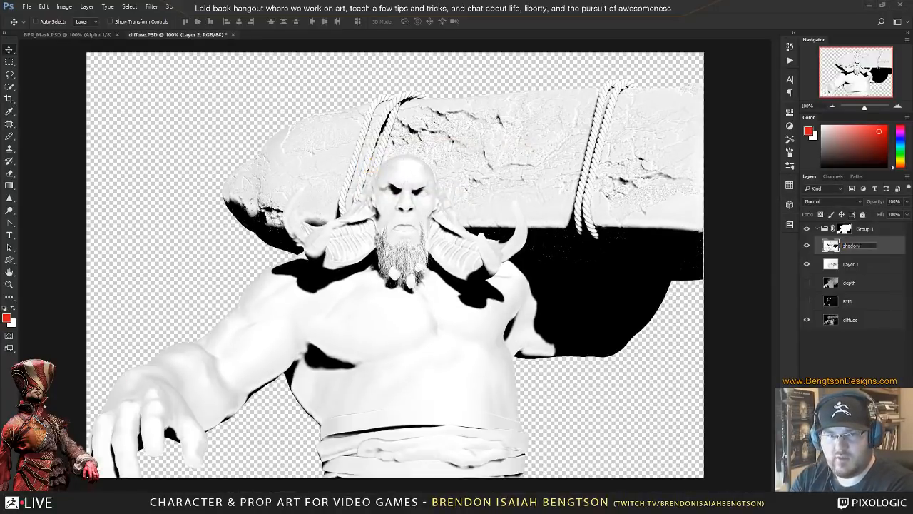
key("Return")
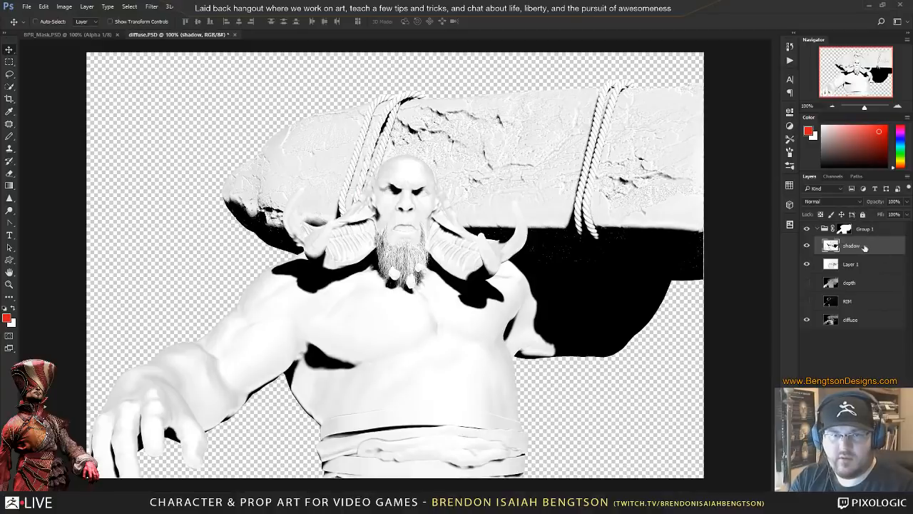
double_click(851, 264)
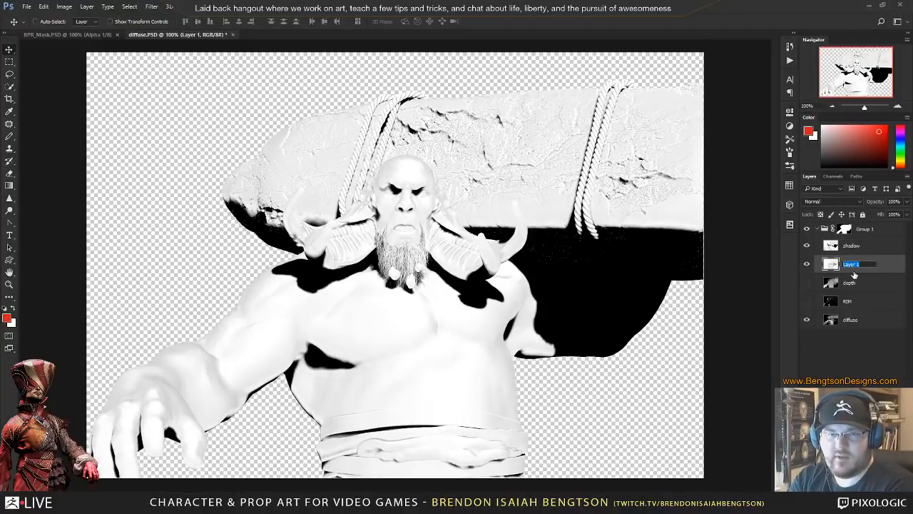
type("h")
key("Return")
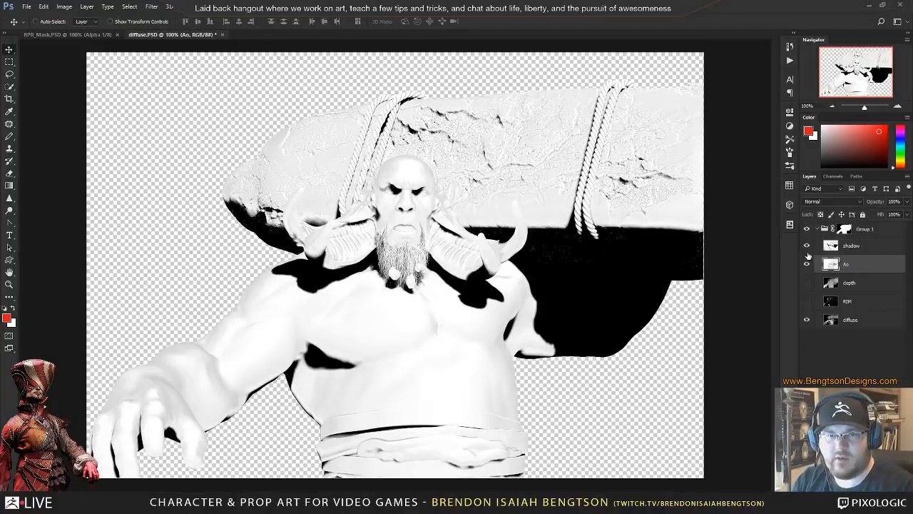
- Hide the Ao and shadow layers and make the RIM layer visible
left_click(806, 264)
left_click(806, 247)
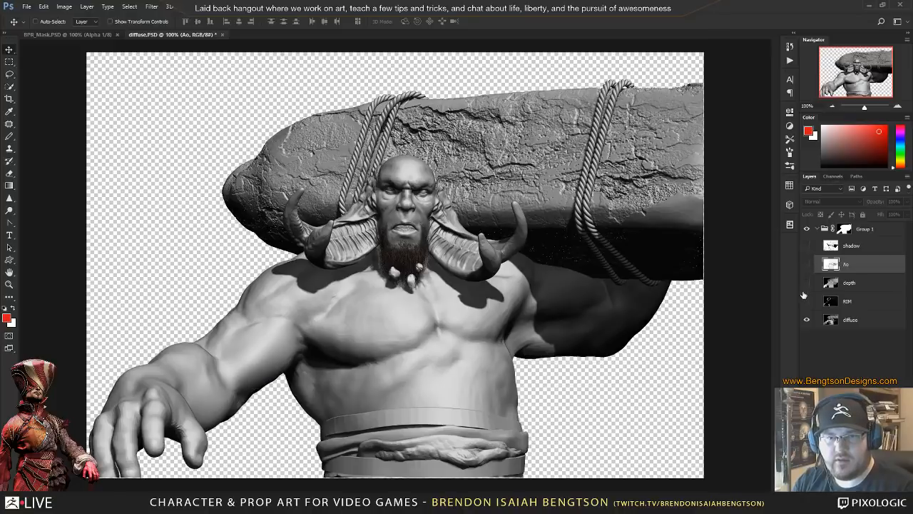
left_click(807, 301)
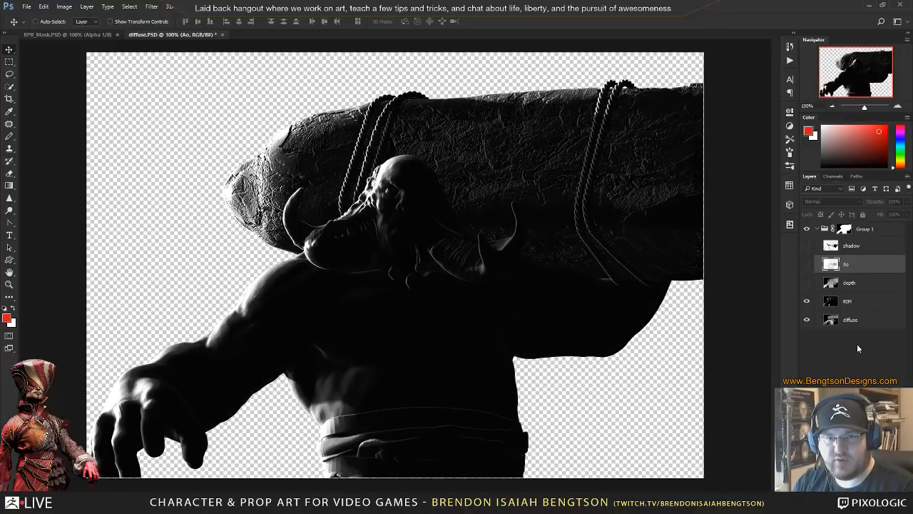
- Add a Solid Color fill layer in dark grey 343434 and place it below Group 1 as the background
left_click(858, 321)
left_click(863, 499)
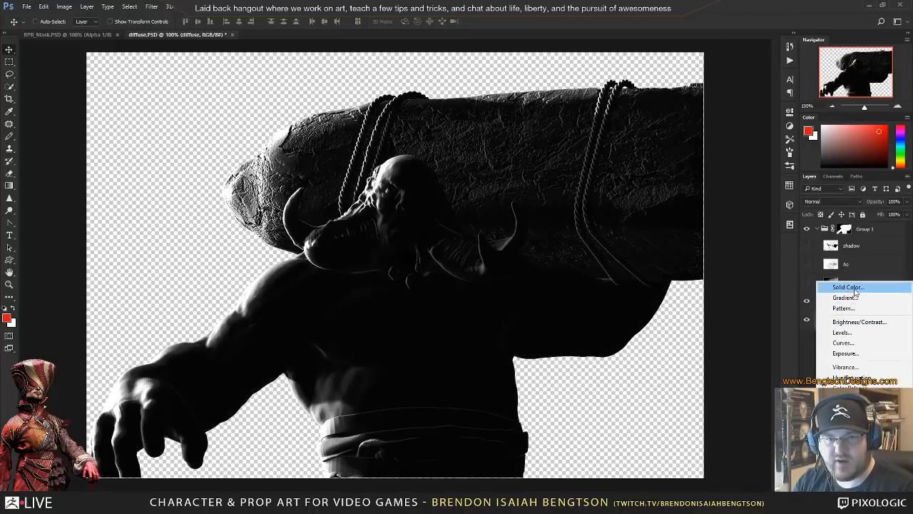
left_click(841, 286)
left_click(108, 159)
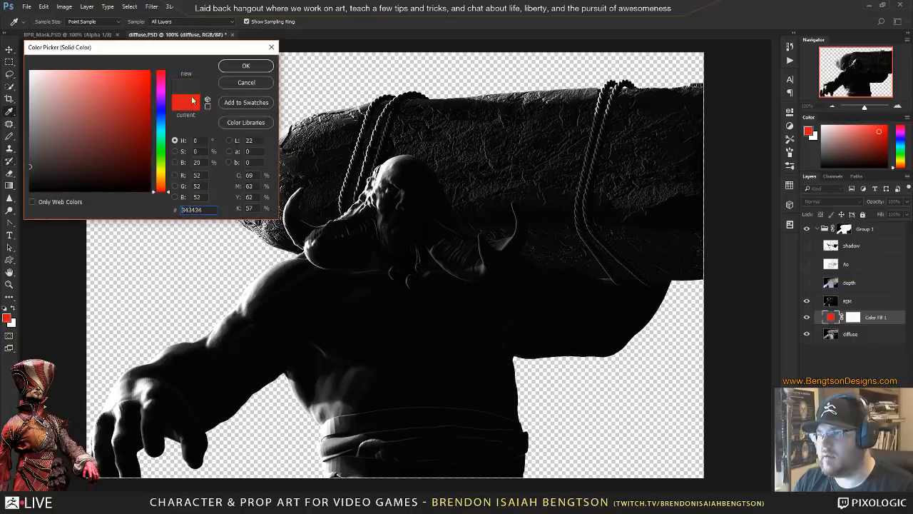
left_click(246, 66)
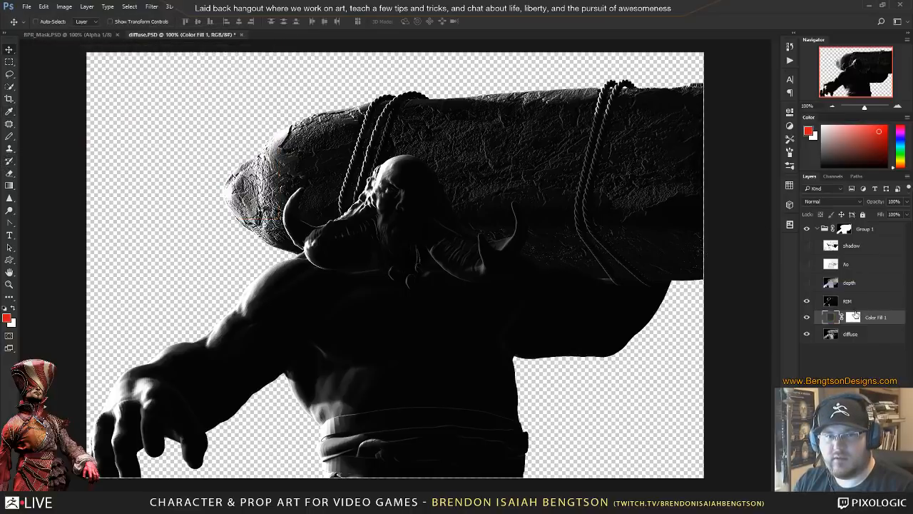
left_click_drag(872, 317, 846, 348)
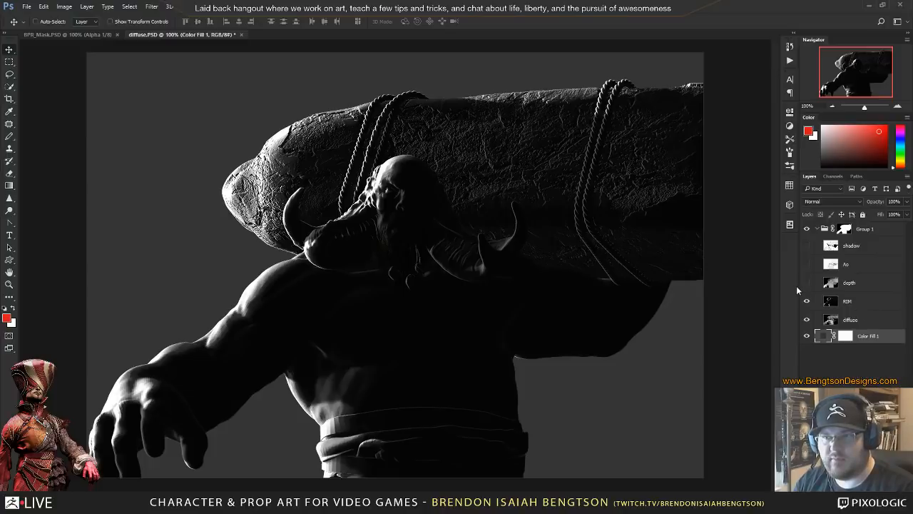
- Set the RIM layer's blend mode to Lighten
left_click(870, 306)
left_click(831, 201)
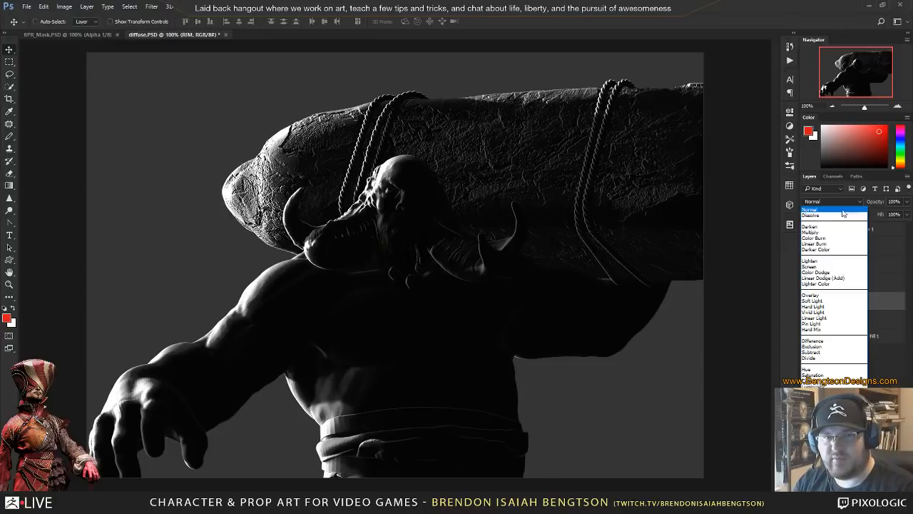
left_click(818, 261)
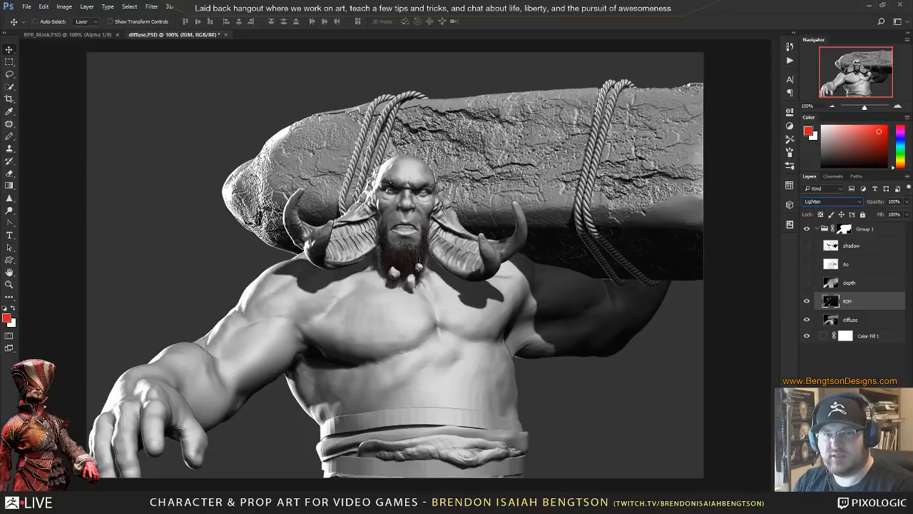
- Try other blend modes on the RIM layer, including Linear Burn and Screen, and return it to Lighten
key("shift+minus")
key("shift+minus")
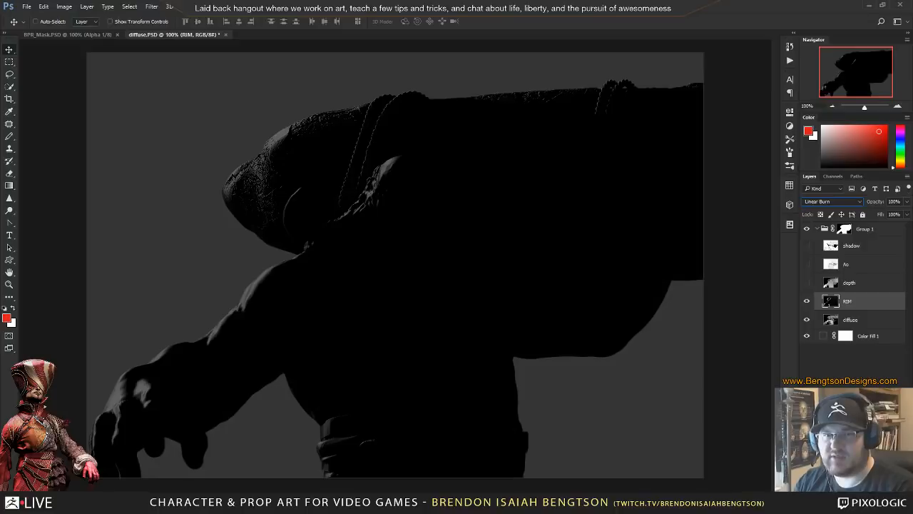
key("shift+plus")
key("shift+plus")
key("shift+plus")
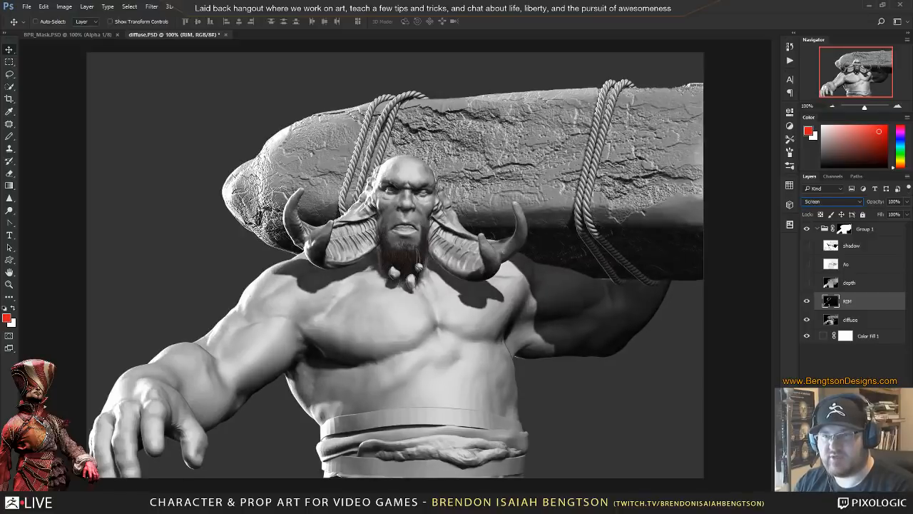
key("shift+minus")
key("shift+plus")
key("shift+minus")
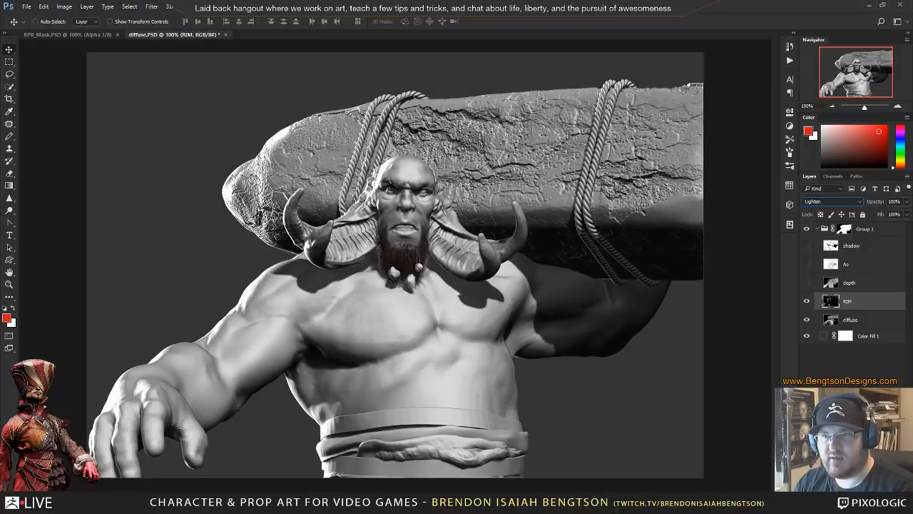
- Make the depth layer visible and set its blend mode to Multiply
left_click(807, 283)
left_click(866, 284)
left_click(832, 201)
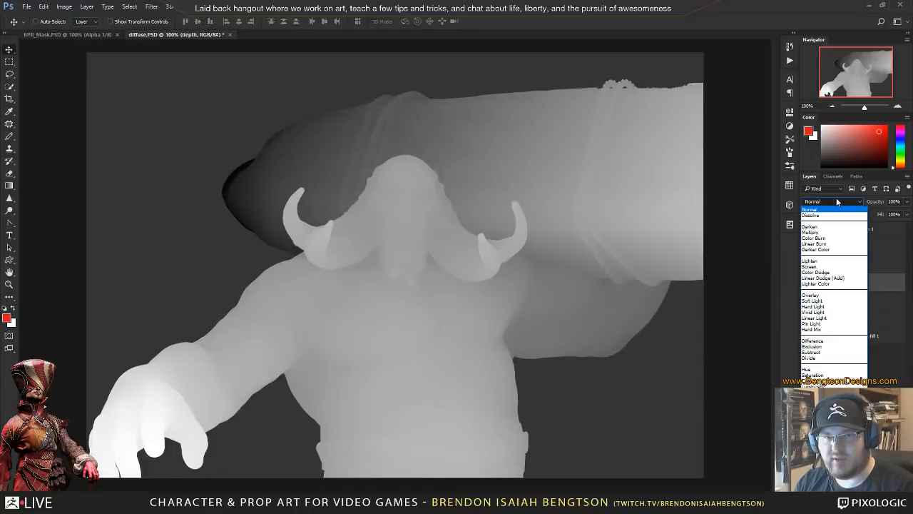
left_click(821, 233)
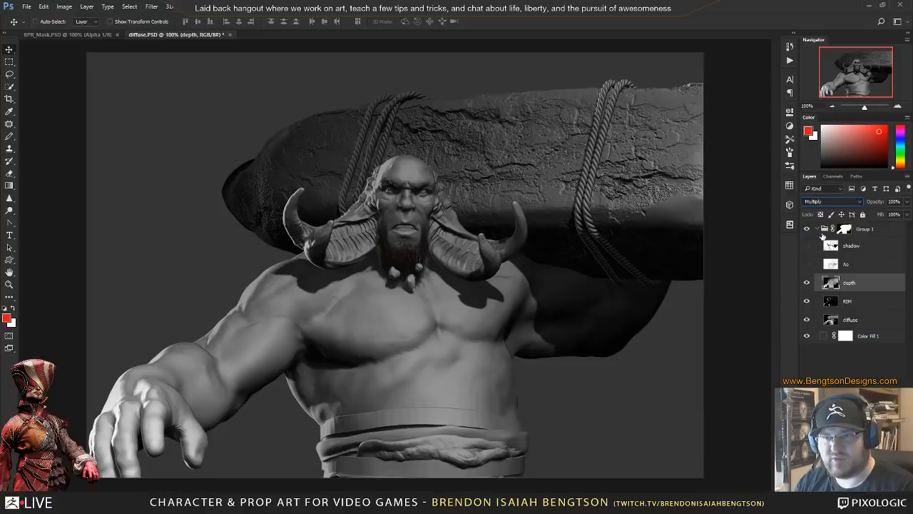
- Compare blend modes from Darken to Hard Light on the depth layer and return it to Multiply
key("shift+minus")
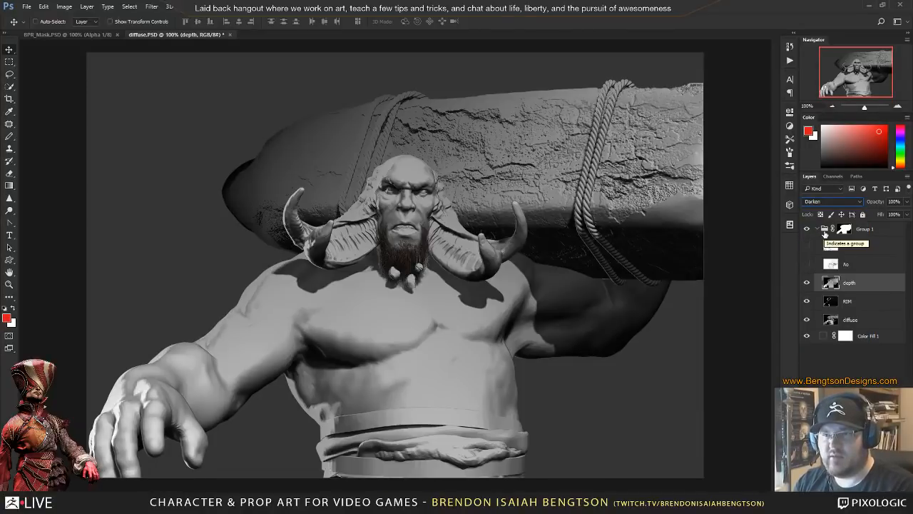
key("shift+plus")
key("shift+plus")
key("shift+plus")
key("shift+plus")
key("shift+plus")
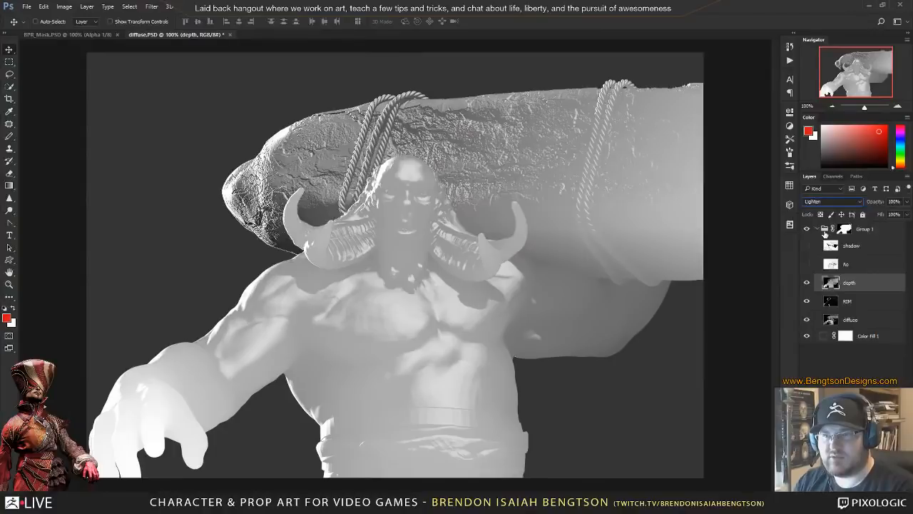
key("shift+plus")
key("shift+plus")
key("shift+plus")
key("shift+plus")
key("shift+plus")
key("shift+plus")
key("shift+plus")
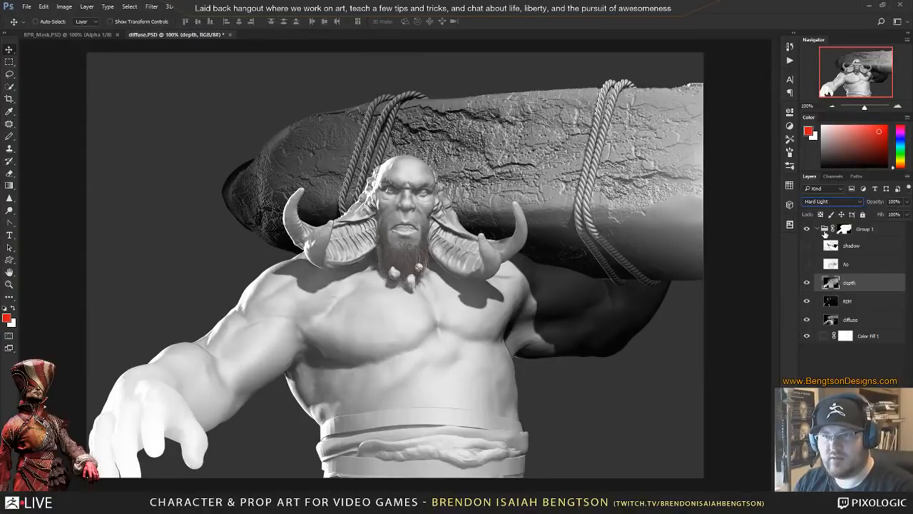
key("shift+minus")
key("shift+minus")
key("shift+minus")
key("shift+minus")
key("shift+minus")
key("shift+minus")
key("shift+minus")
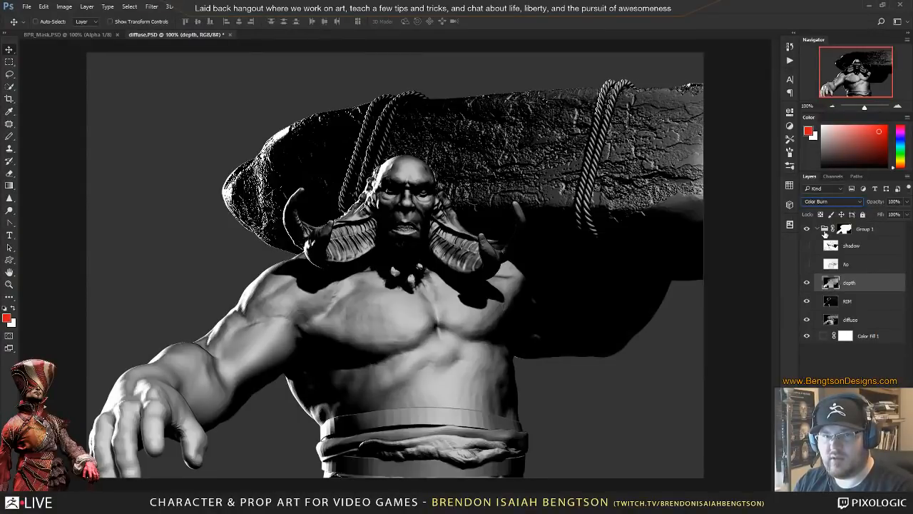
key("shift+plus")
key("shift+plus")
key("shift+minus")
key("shift+minus")
key("shift+minus")
key("shift+minus")
key("shift+minus")
key("shift+minus")
key("shift+minus")
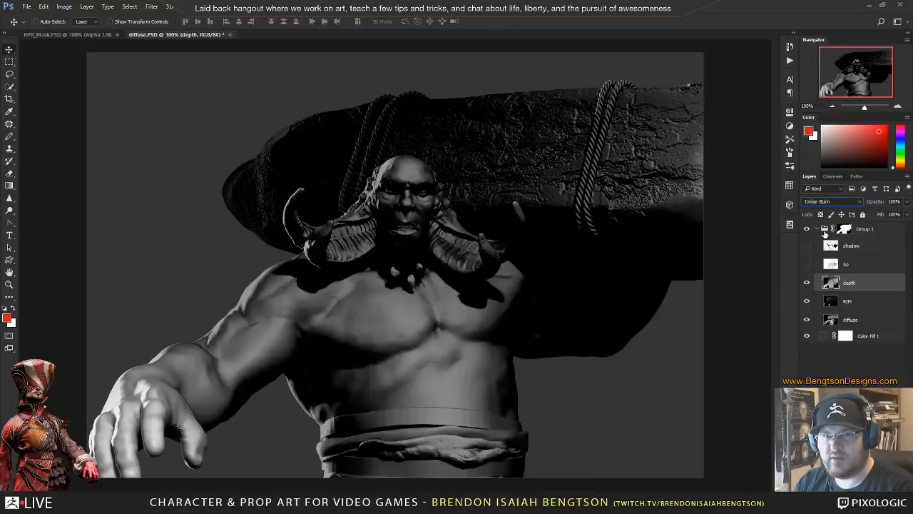
key("shift+plus")
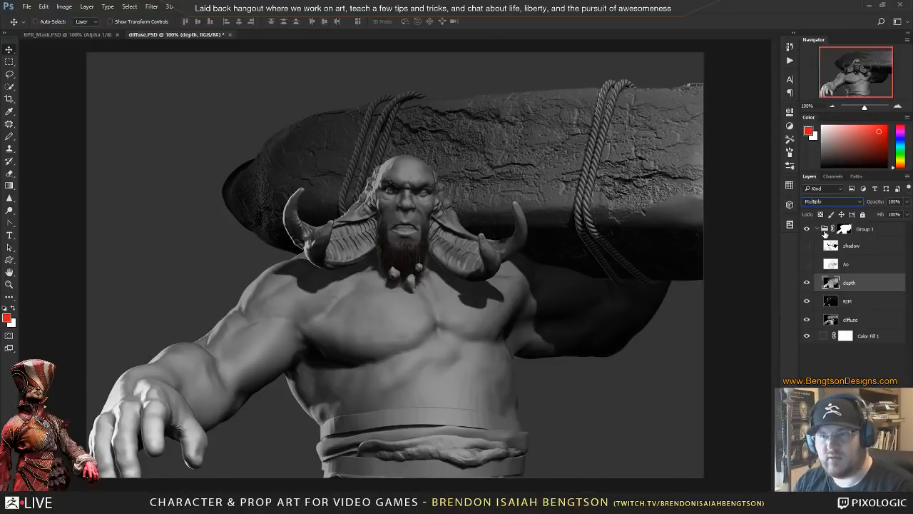
- Lower the depth layer's opacity to 57%
left_click_drag(878, 203, 857, 203)
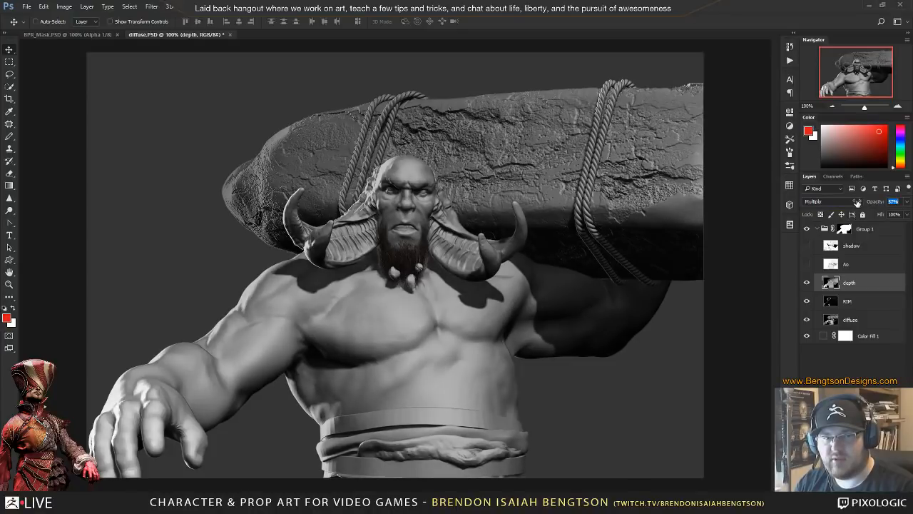
- Make the Ao layer visible and set its blend mode to Multiply
left_click(807, 264)
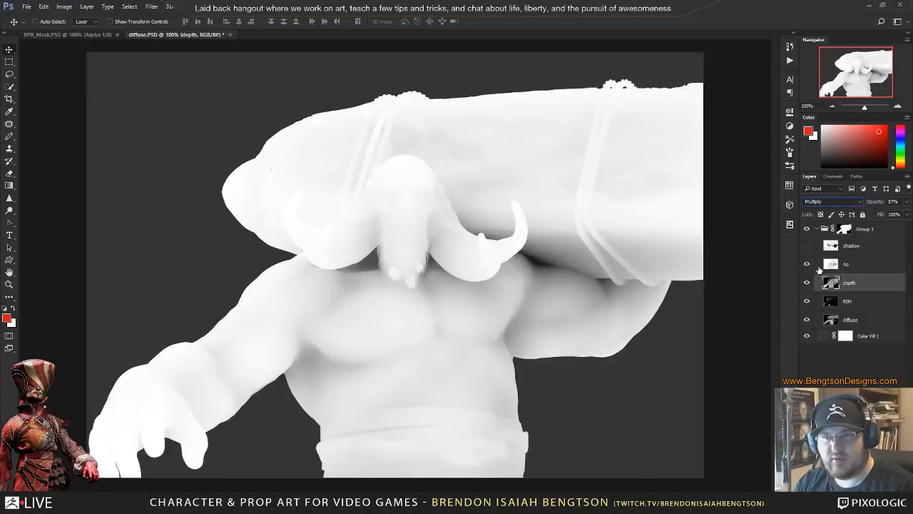
left_click(873, 263)
left_click(841, 202)
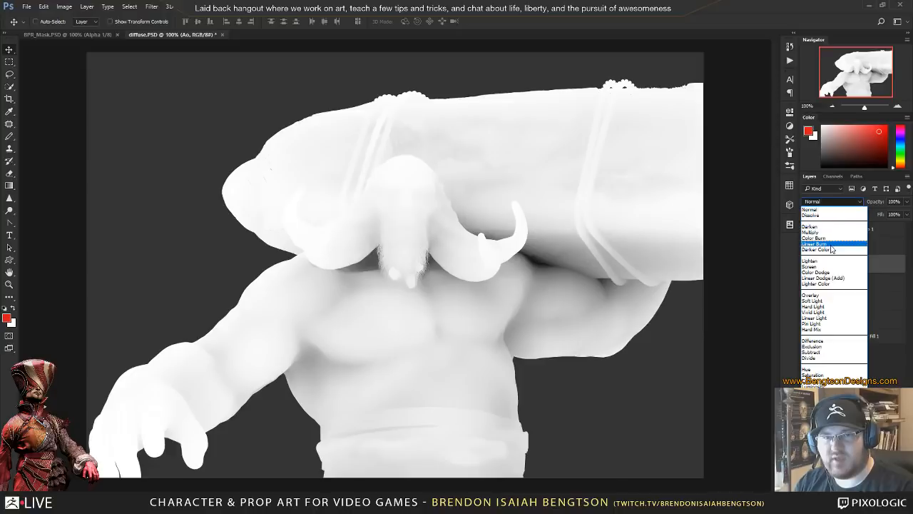
left_click(826, 232)
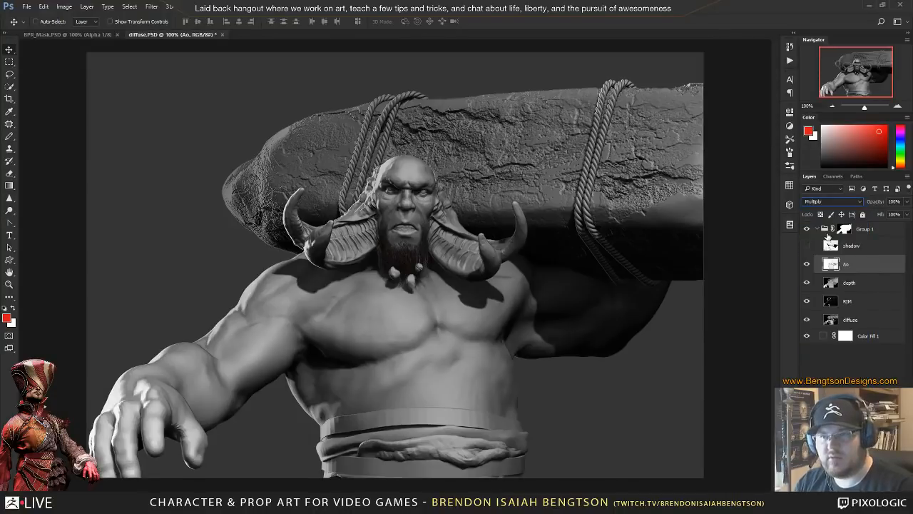
- Compare blend modes from Darken to Hard Light on the Ao layer and return it to Multiply
key("Up")
key("Down")
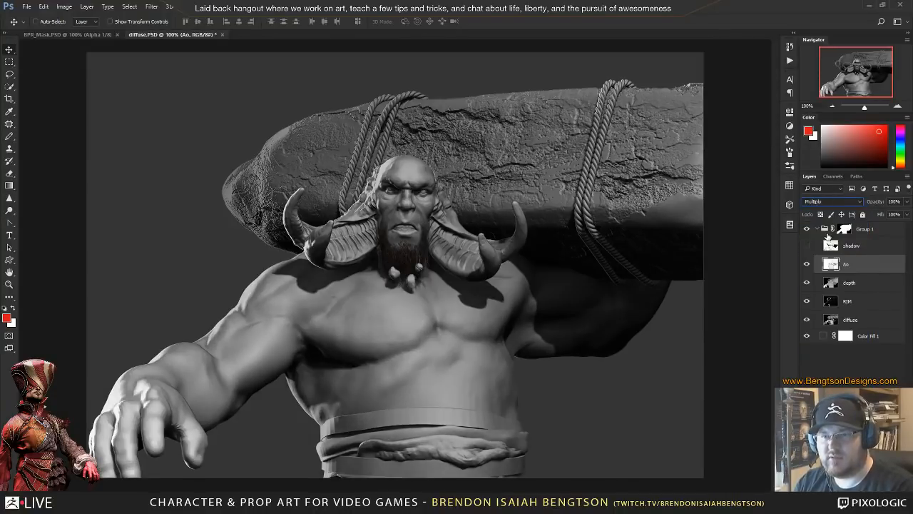
key("Down")
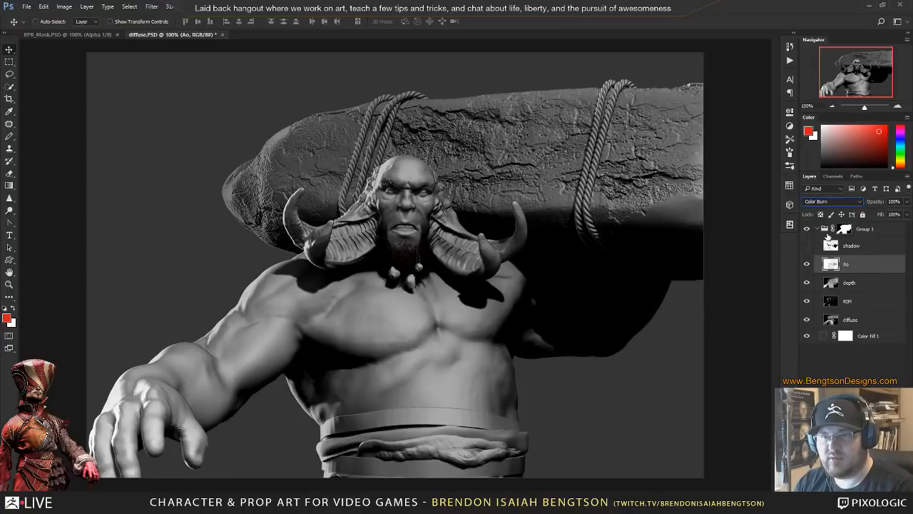
key("Down")
key("Down")
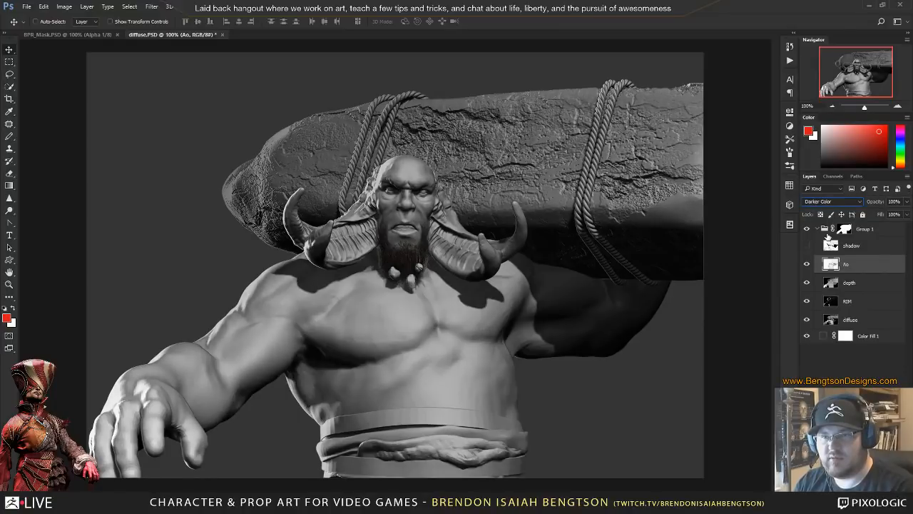
key("Down")
key("Down")
key("Down")
key("Down")
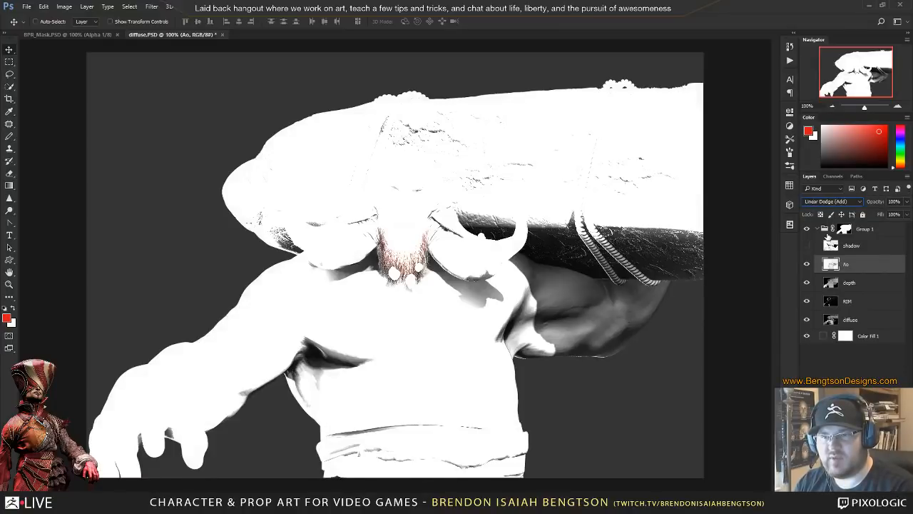
key("Down")
key("Down")
key("Down")
key("Down")
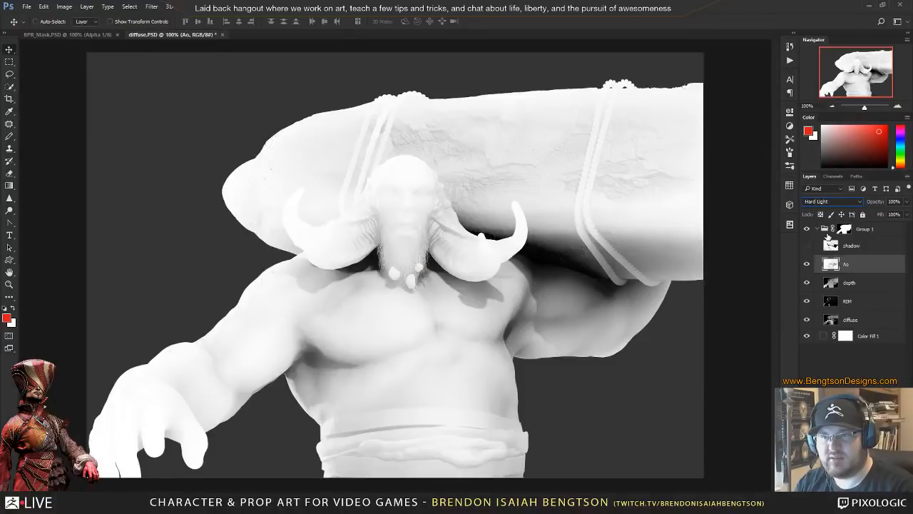
key("Up")
key("Up")
key("Up")
key("Up")
key("Up")
key("Up")
key("Up")
key("Up")
key("Up")
key("Up")
key("Up")
key("Up")
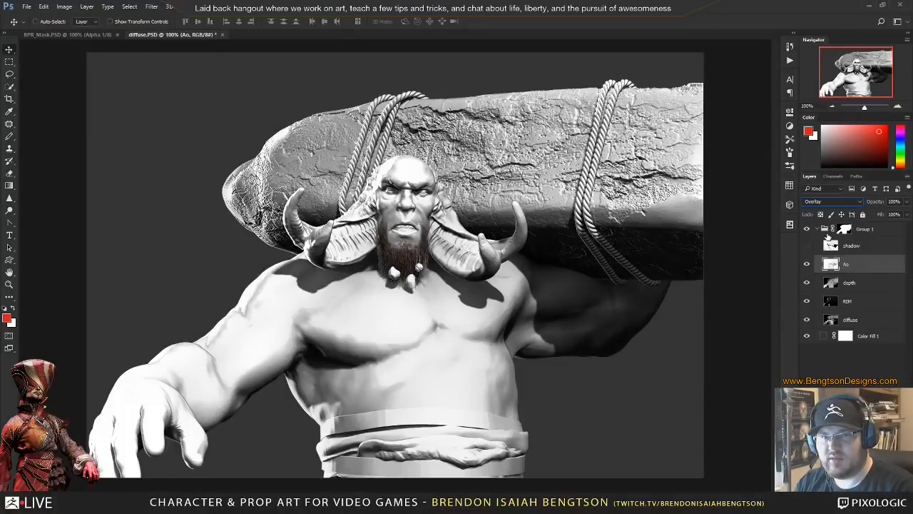
key("Down")
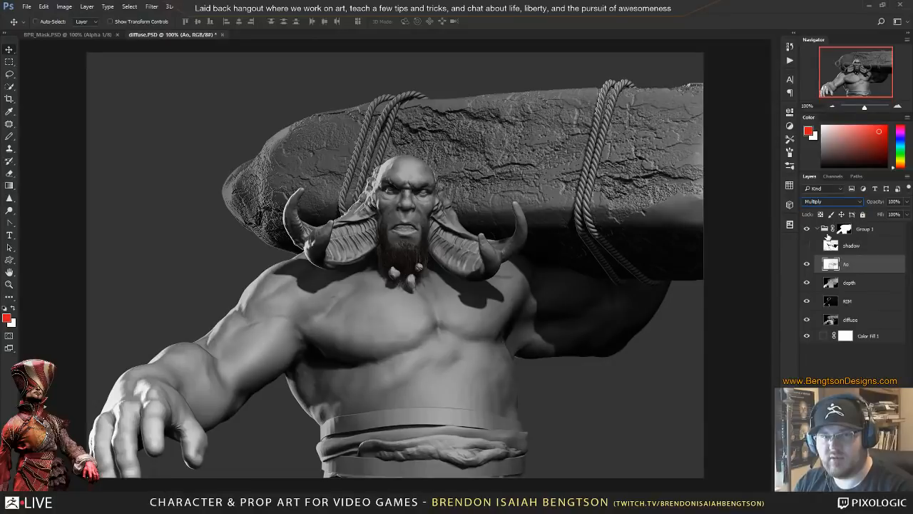
- Lower the Ao layer's opacity to 87%
left_click_drag(879, 205, 871, 205)
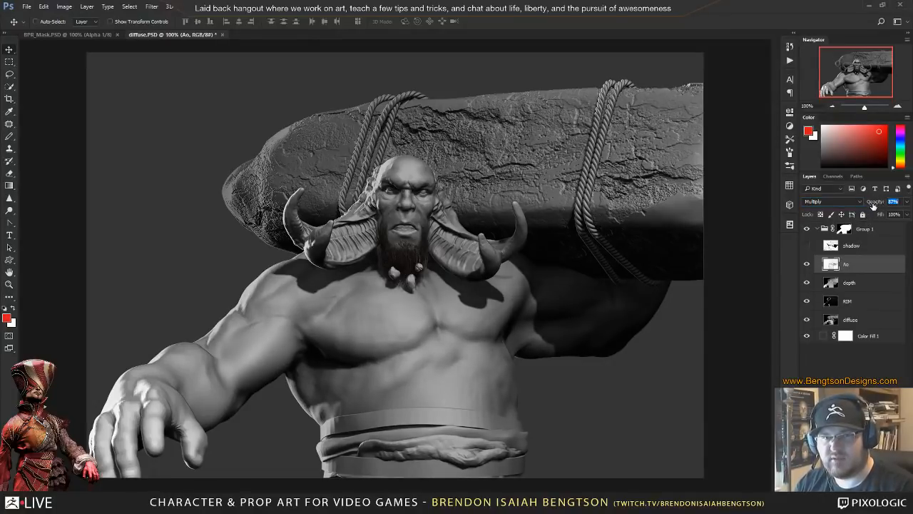
left_click(856, 259)
- Show the shadow layer, compare blend modes from Darken to Hue on it, and hide the layer again
left_click(807, 246)
left_click(868, 245)
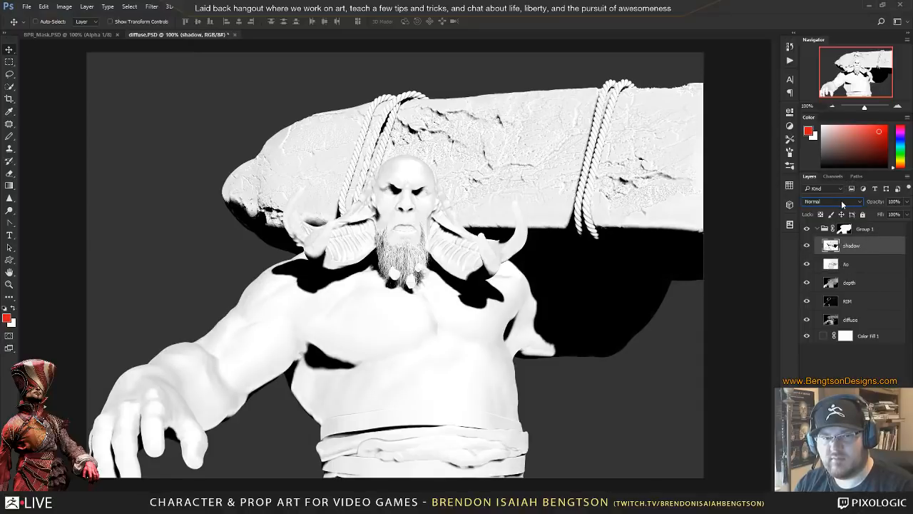
left_click(841, 203)
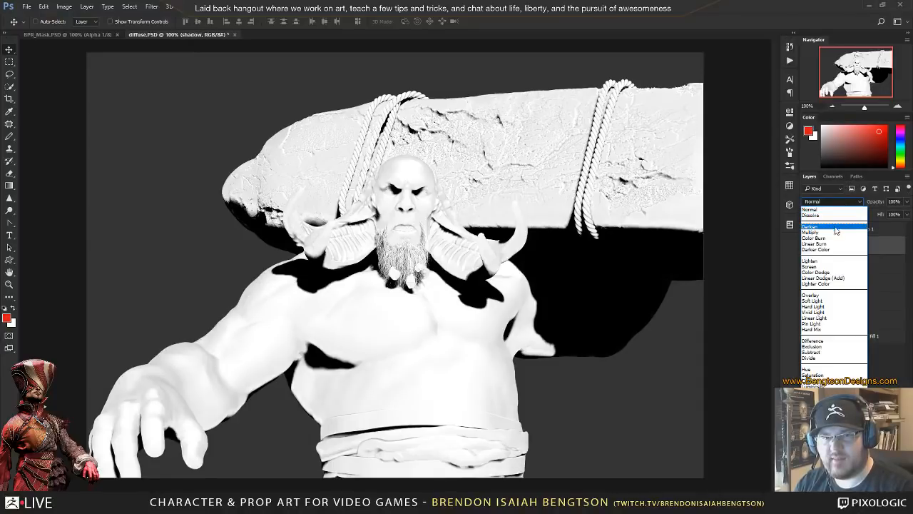
left_click(836, 227)
key("Down")
key("Down")
key("Down")
key("Down")
key("Down")
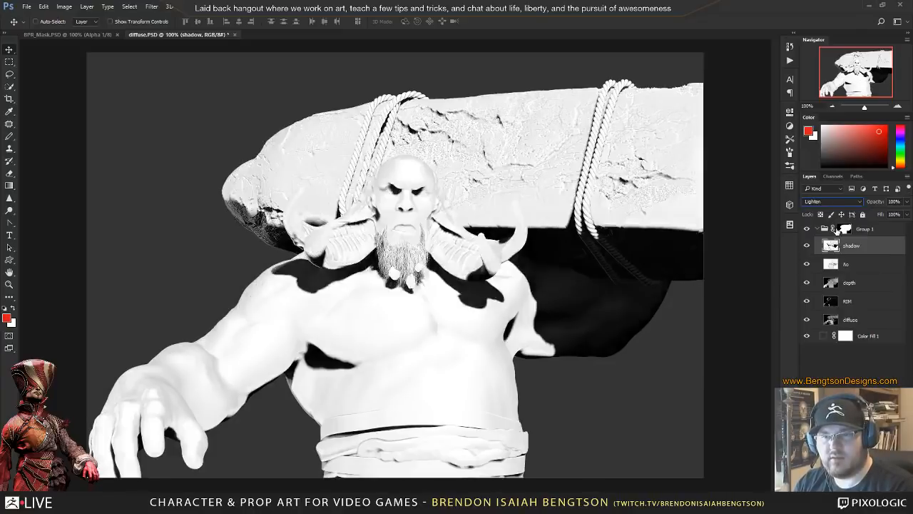
key("Down")
key("Down")
key("Down")
key("Down")
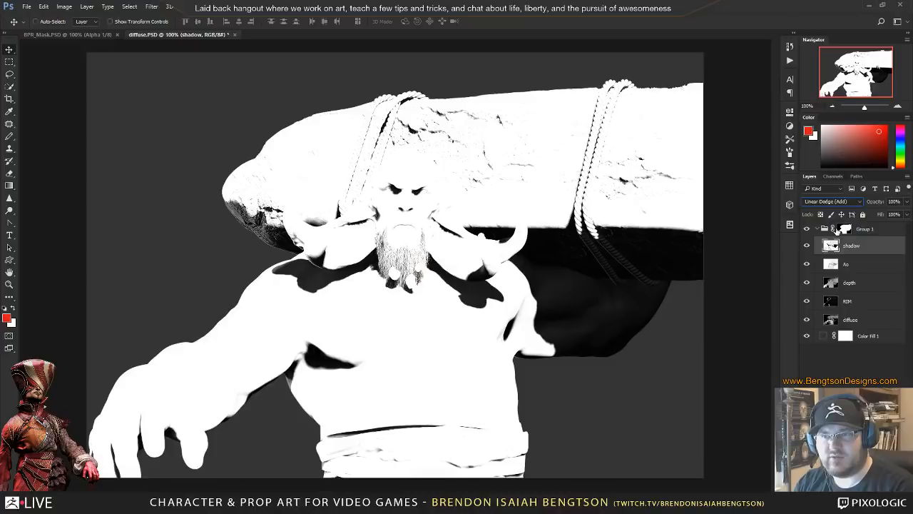
key("Down")
key("Down")
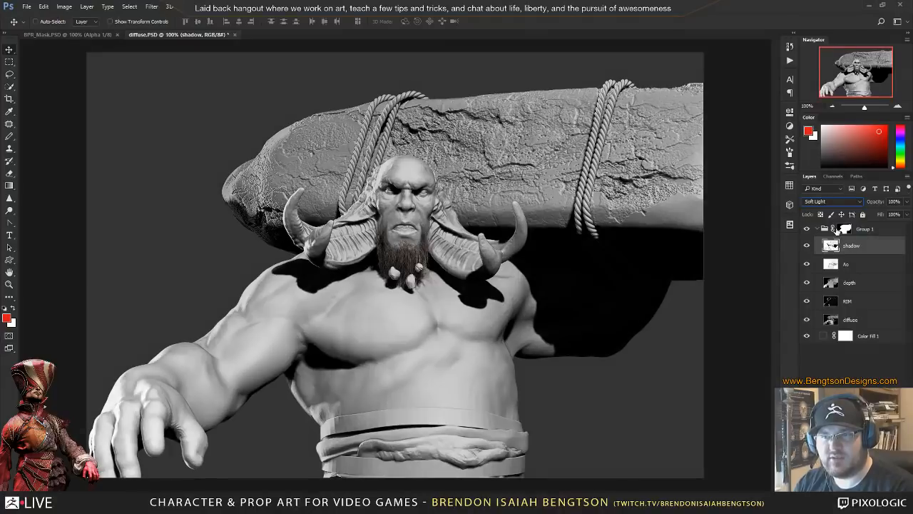
key("Down")
key("Down")
key("Down")
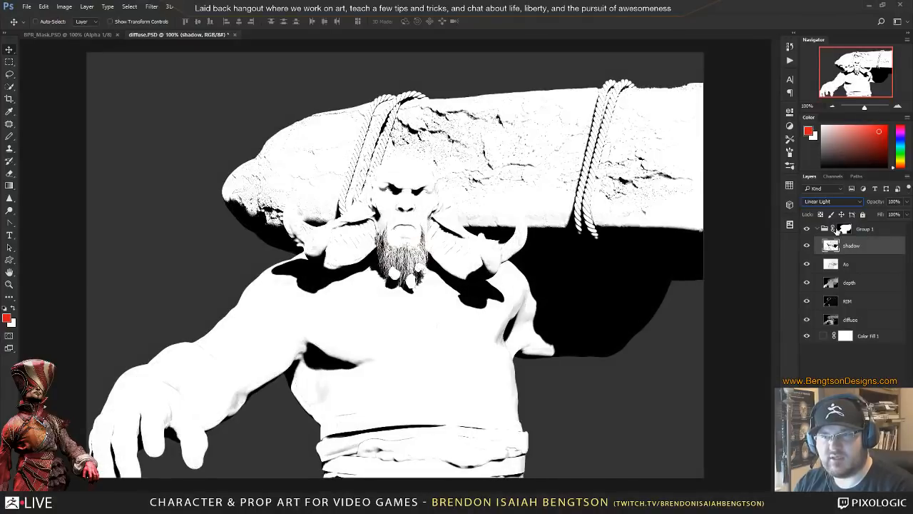
key("Down")
key("Down")
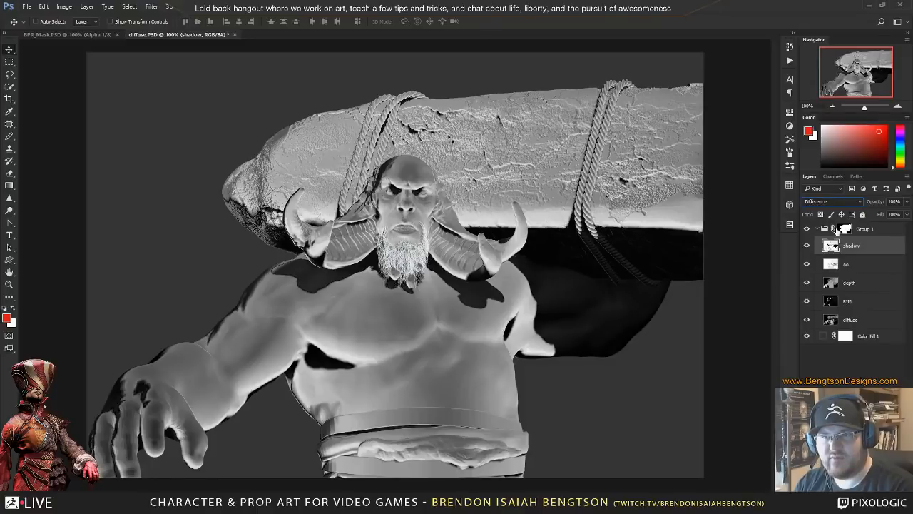
key("Up")
key("Down")
key("Down")
key("Down")
key("Down")
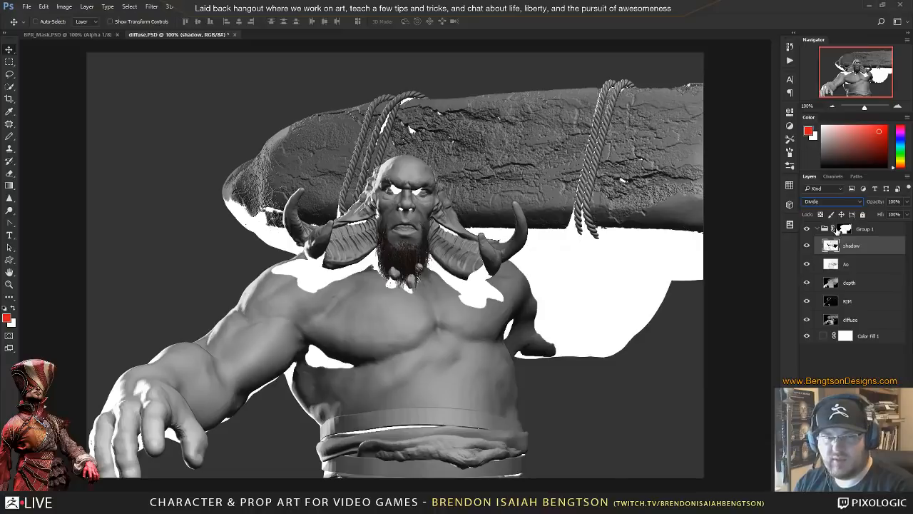
key("Down")
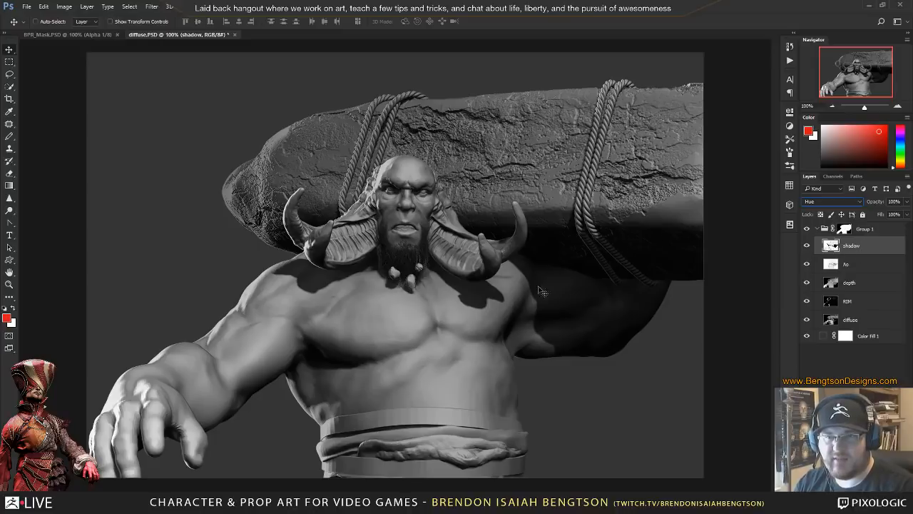
left_click(806, 246)
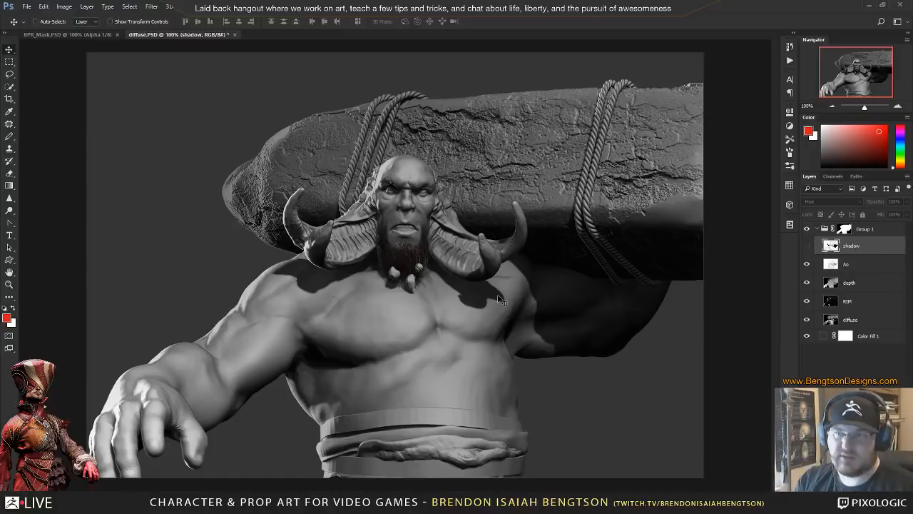
- Add a Levels adjustment layer above Group 1 and clip it to the group
left_click(893, 230)
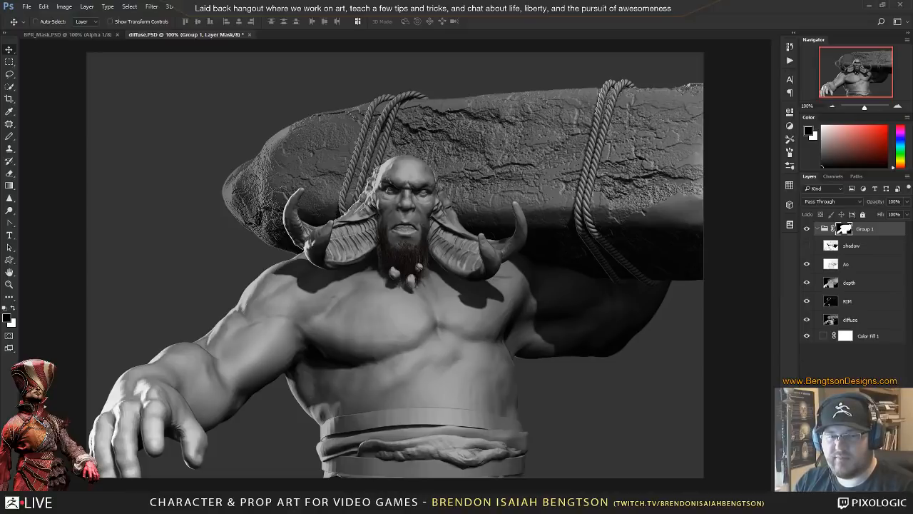
left_click(859, 489)
left_click(861, 334)
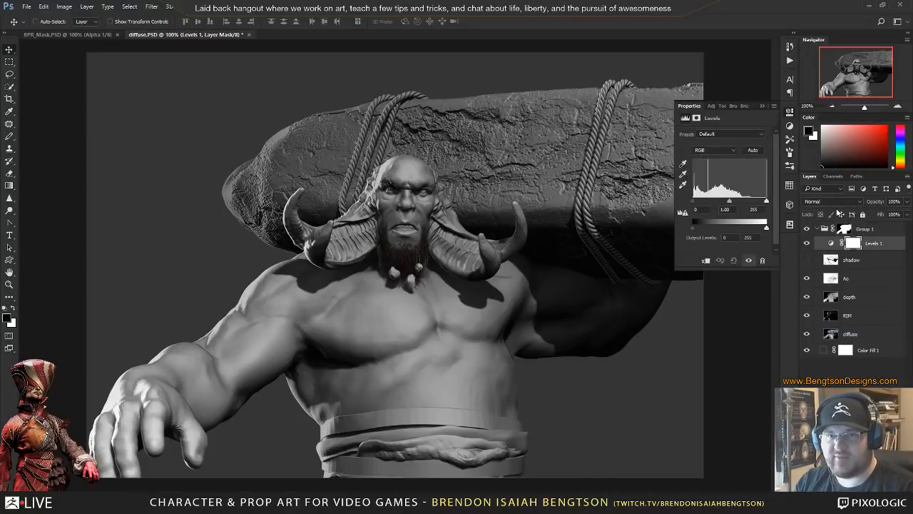
left_click_drag(830, 241, 882, 225)
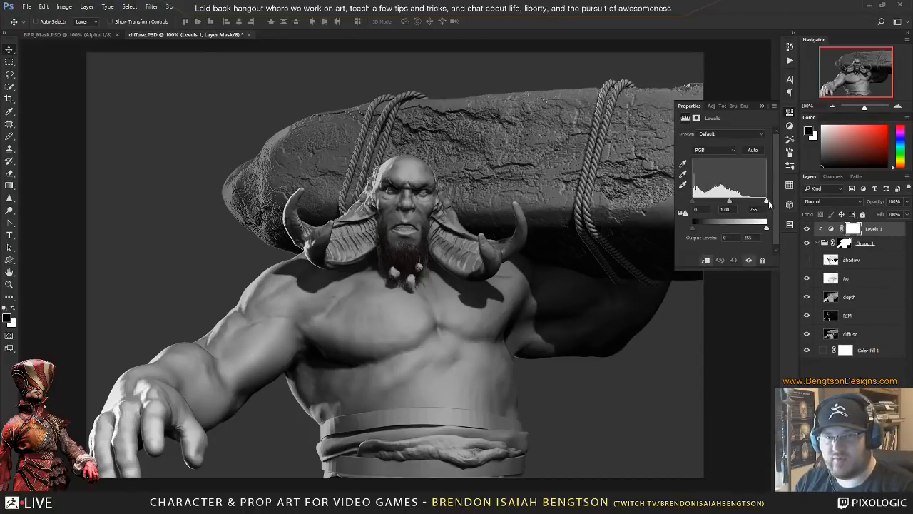
- Set the Levels adjustment's black input to 10 and white input to 200, and slightly brighten its midtones
left_click_drag(768, 205, 752, 205)
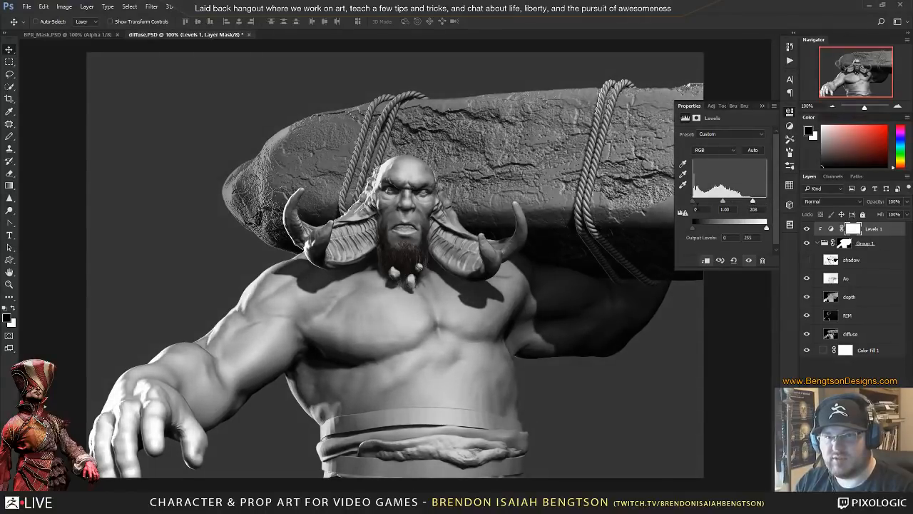
left_click_drag(694, 205, 723, 203)
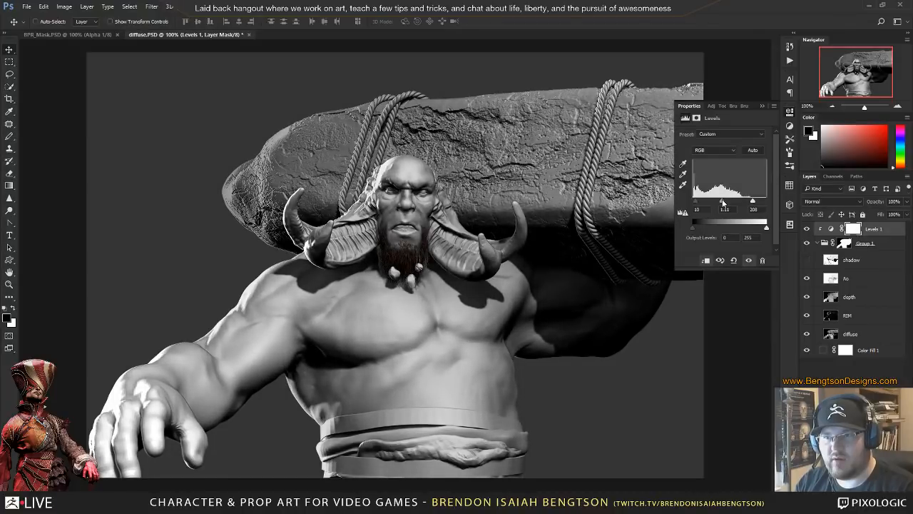
left_click(787, 114)
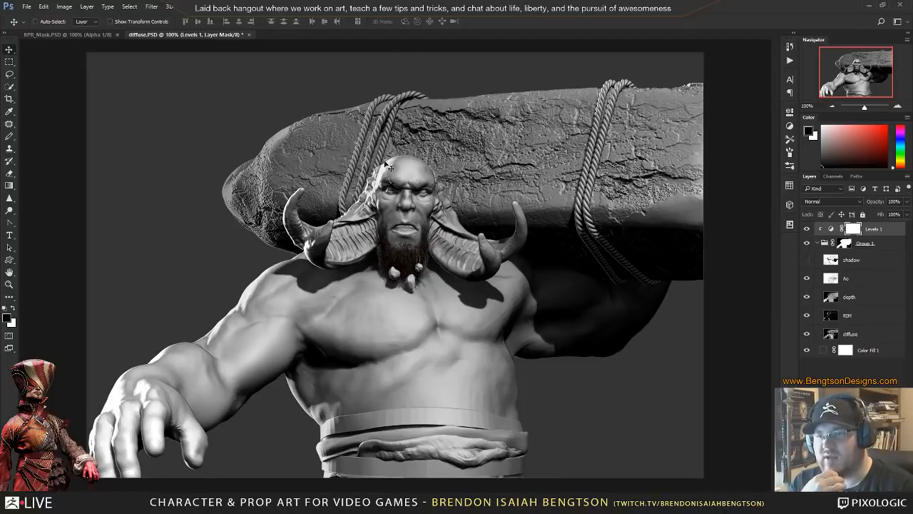
- Add a Hue/Saturation adjustment clipped to the RIM layer and set its saturation to +1
left_click(865, 316)
left_click(860, 300)
left_click(872, 284)
left_click(874, 323)
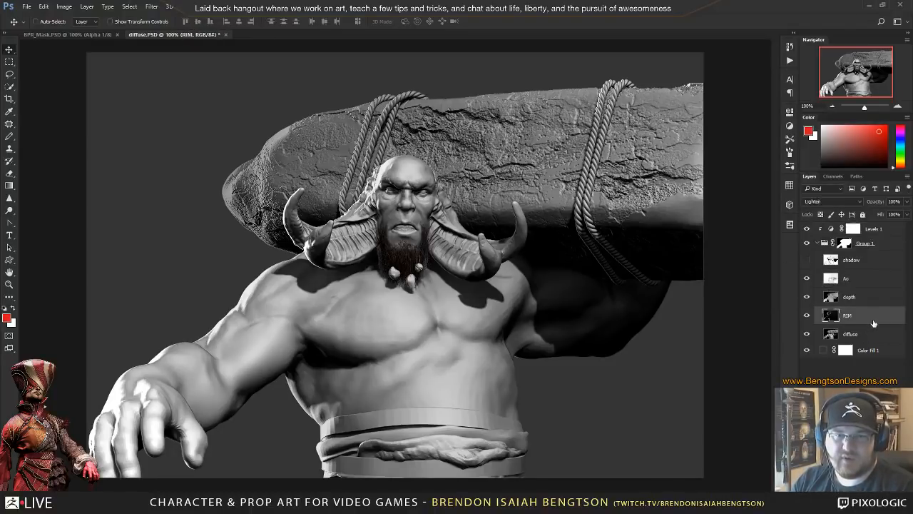
left_click(859, 486)
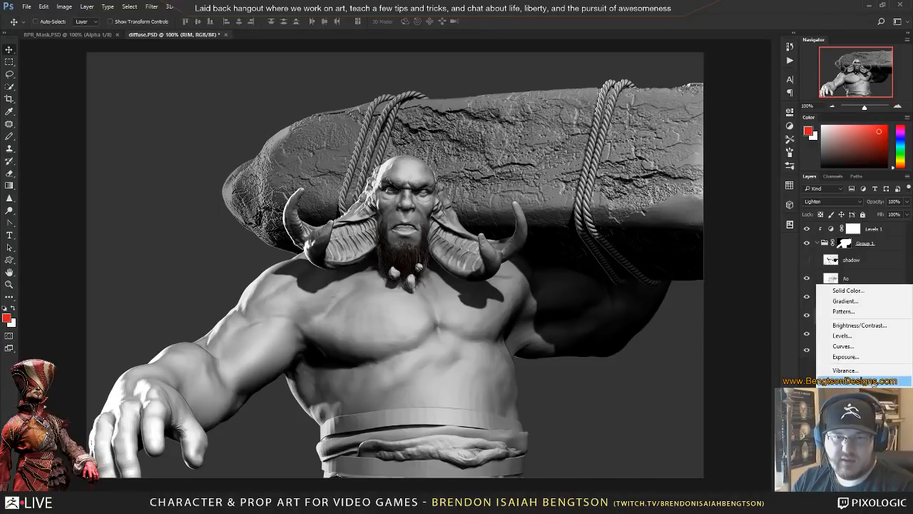
left_click(856, 381)
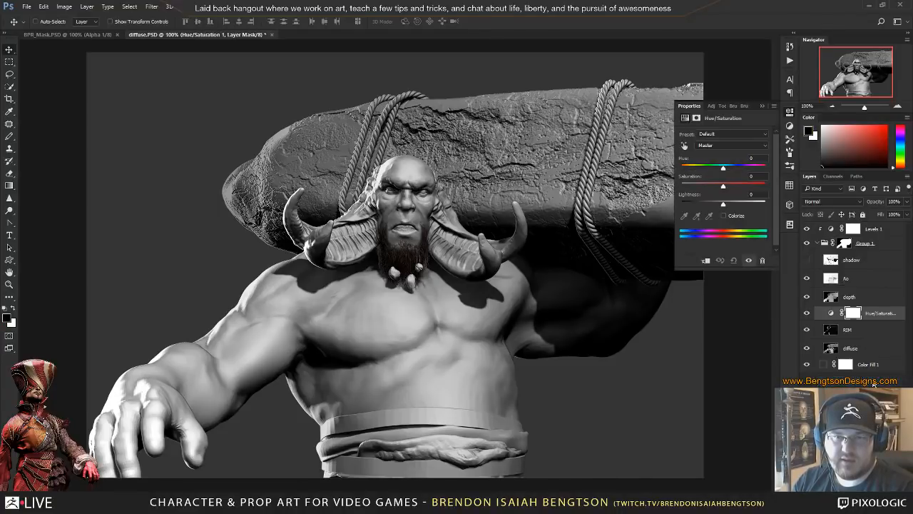
left_click(875, 320, "alt")
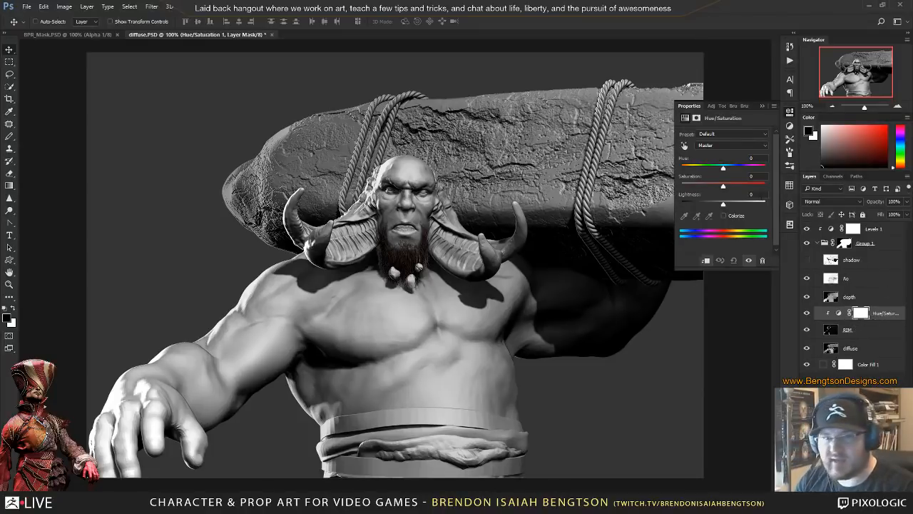
mouse_move(731, 188)
left_mouse_down()
mouse_move(707, 197)
mouse_move(730, 201)
left_mouse_up()
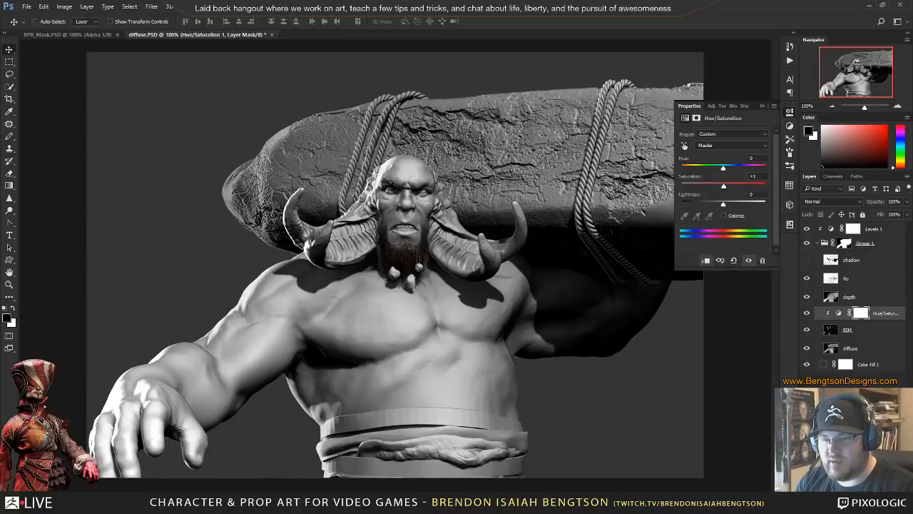
- Switch to ZBrush, tint the rim light orange, and run a new BPR render of the tusked creature
key("alt+Tab")
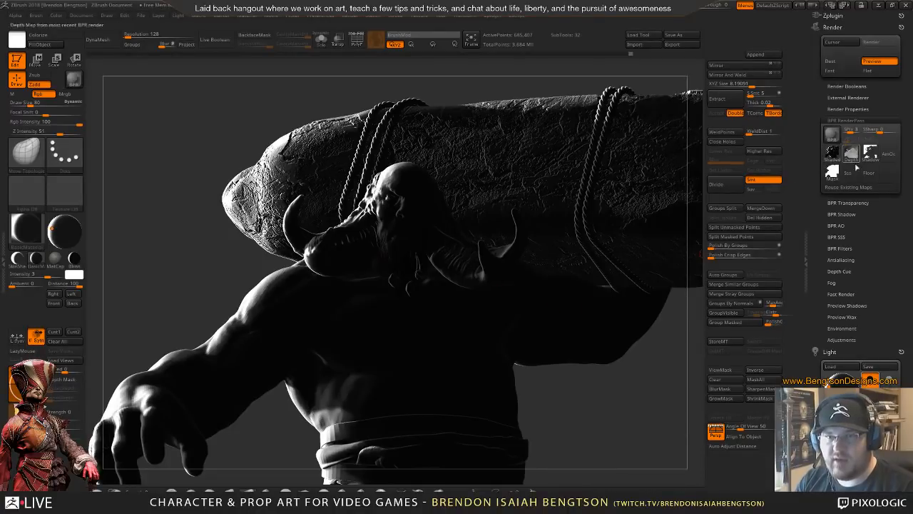
left_click(885, 420)
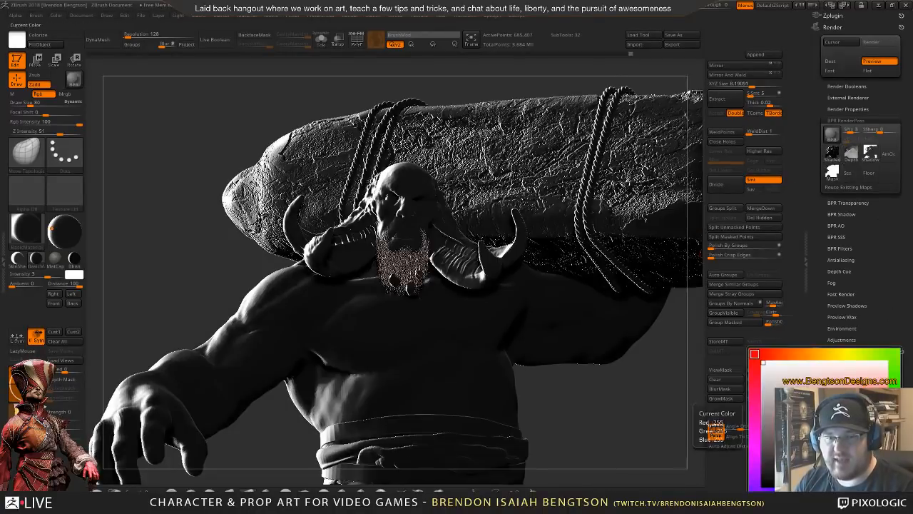
left_click(791, 386)
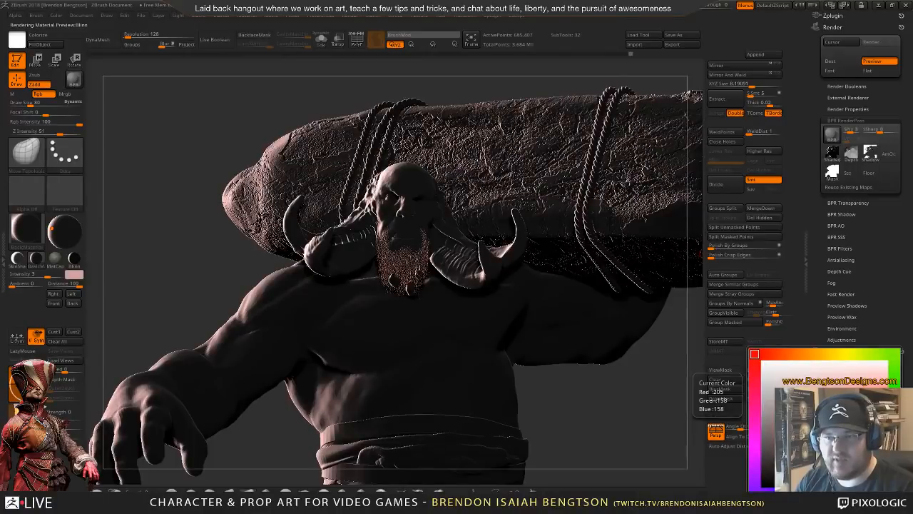
left_click(790, 354)
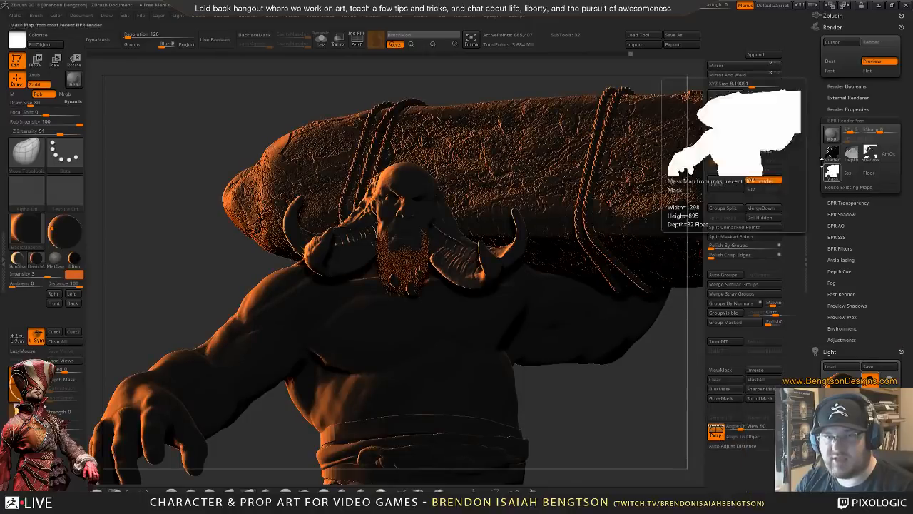
left_click(75, 78)
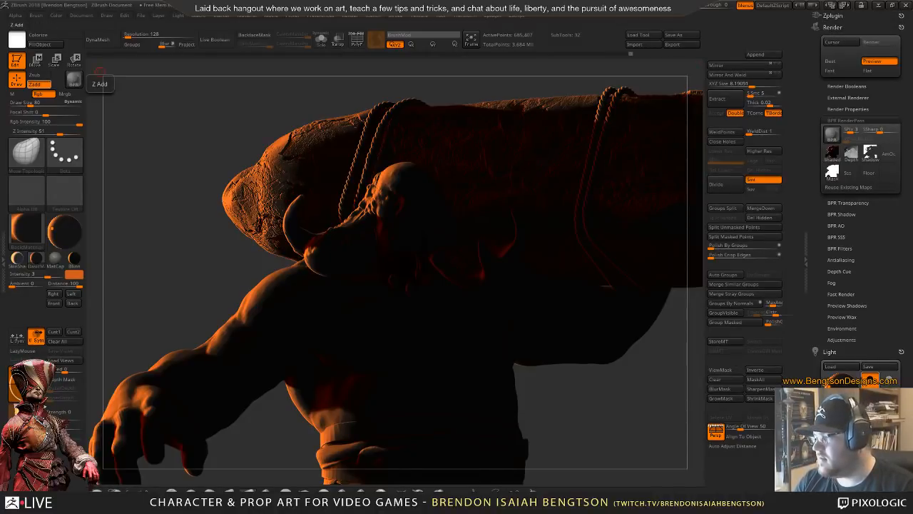
- Switch to Photoshop, open color RIM.PSD, copy its image into diffuse.PSD as a new layer, and close color RIM.PSD
key("alt+Tab")
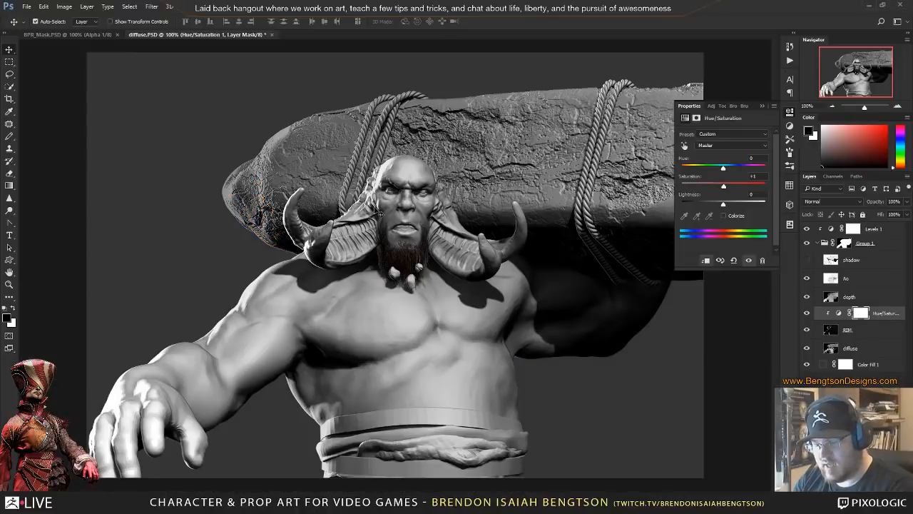
key("ctrl+o")
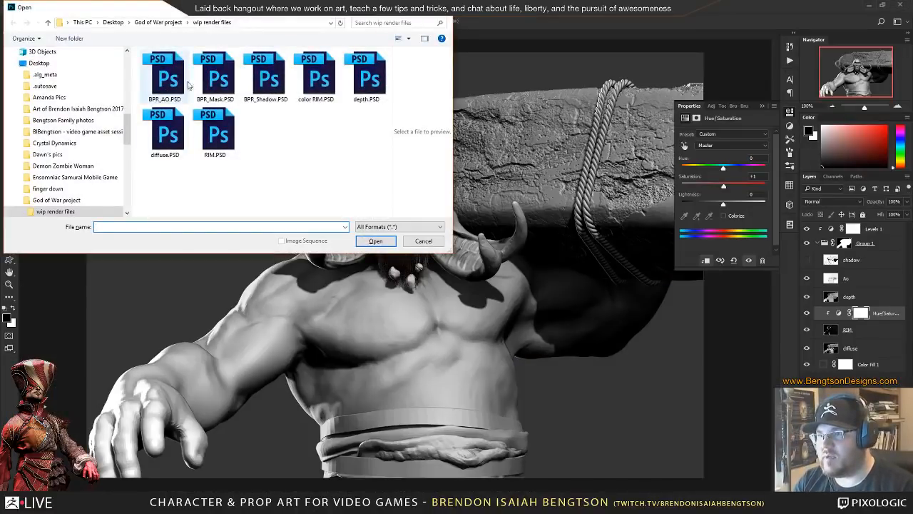
double_click(315, 77)
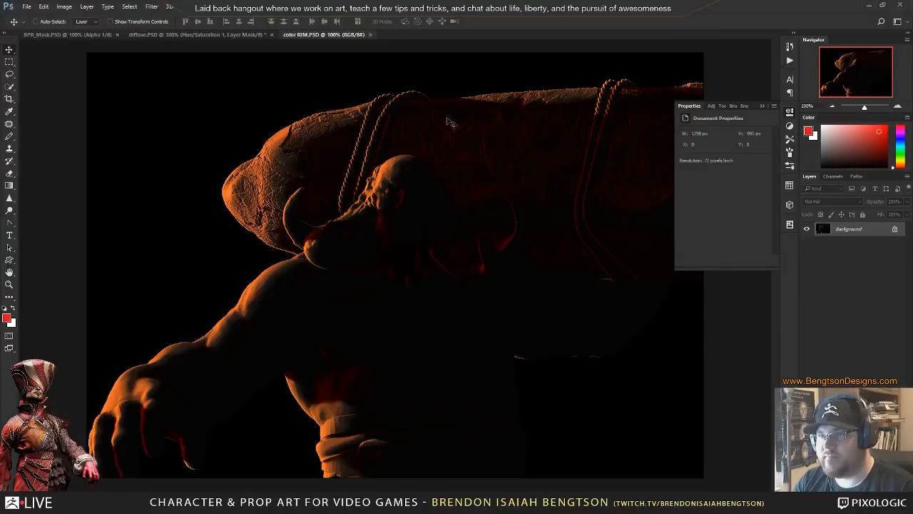
left_click_drag(333, 34, 405, 166)
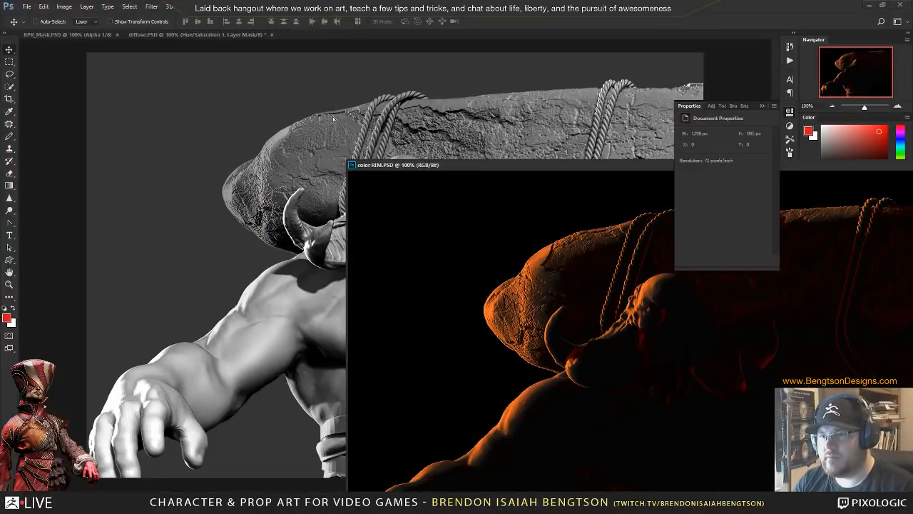
left_click_drag(333, 118, 333, 118)
left_click_drag(536, 167, 198, 126)
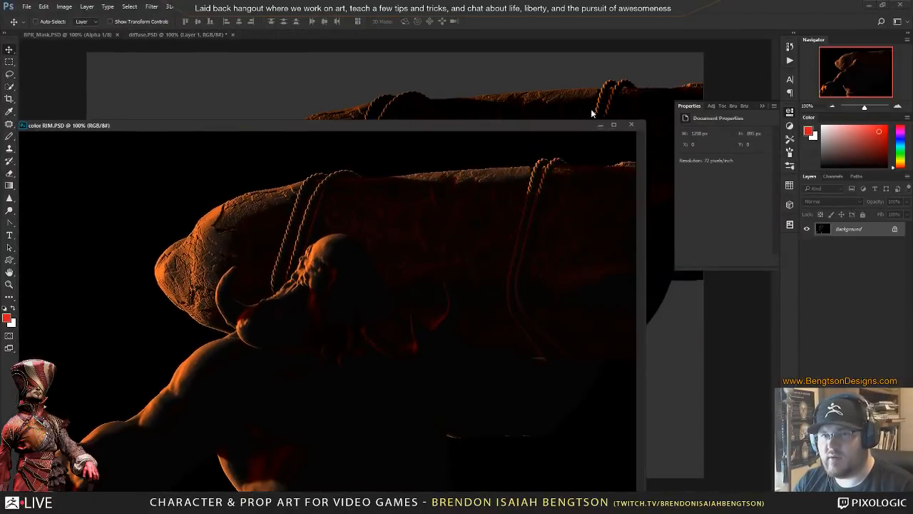
left_click(634, 124)
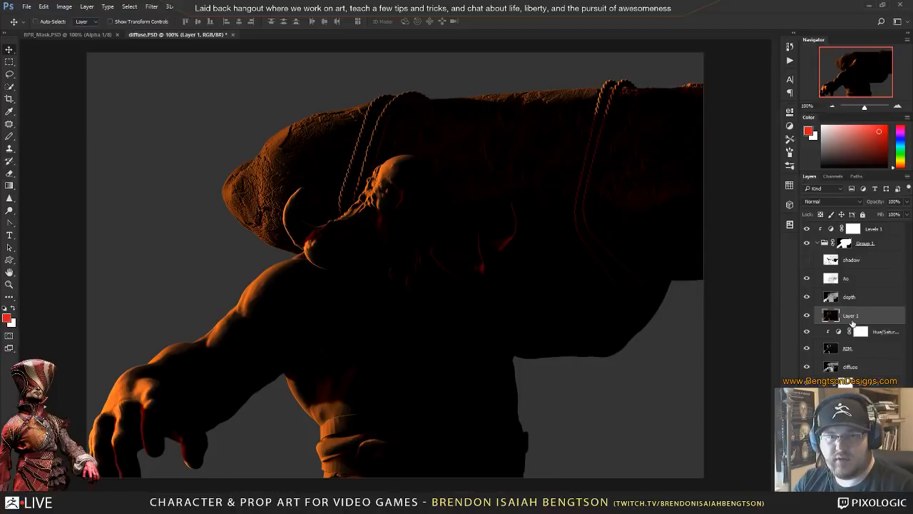
- Set Layer 1's blend mode to Lighten and hide the Levels 1 adjustment
left_click(847, 350)
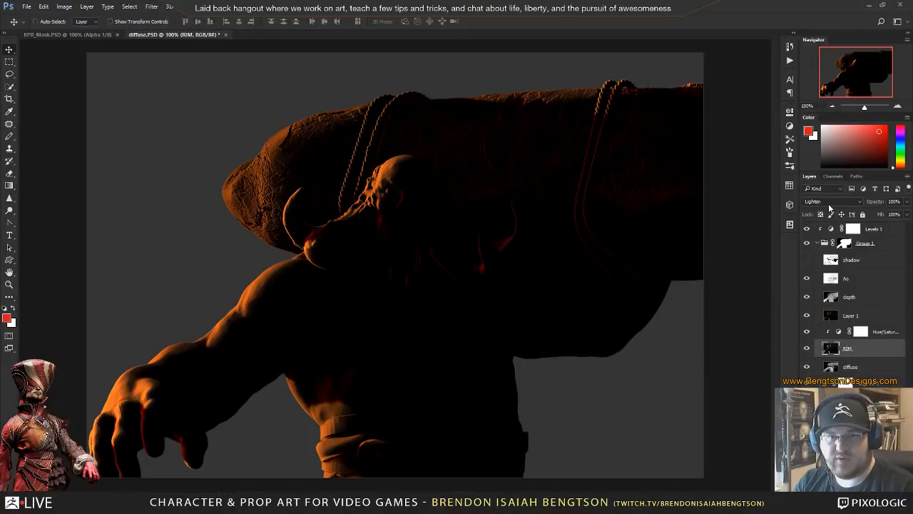
left_click(860, 314)
left_click(827, 201)
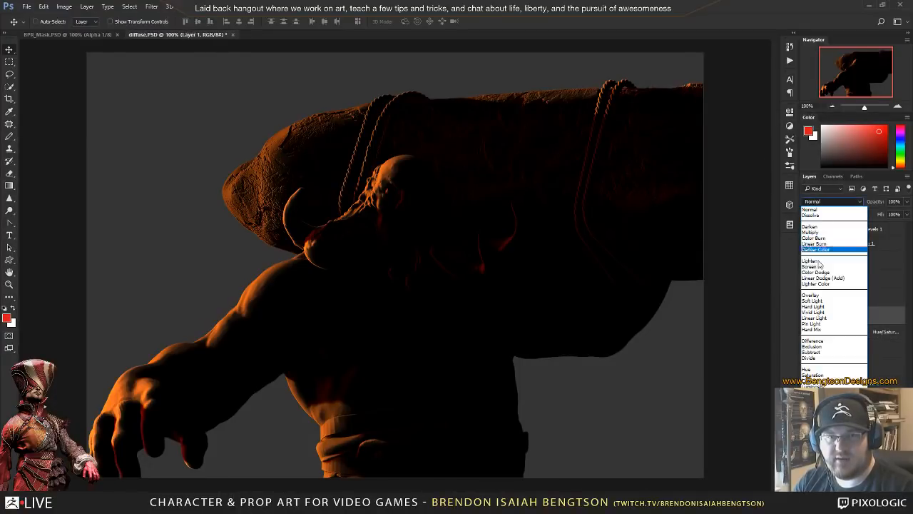
left_click(817, 261)
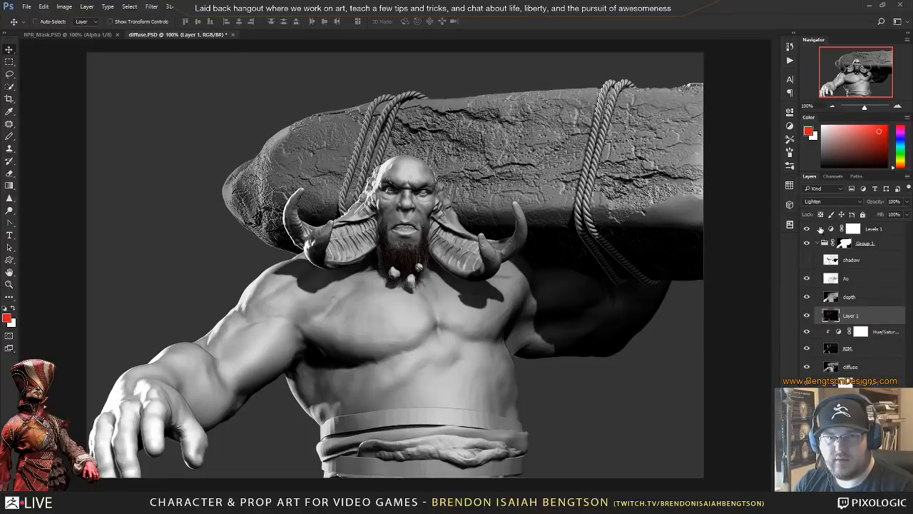
left_click(806, 228)
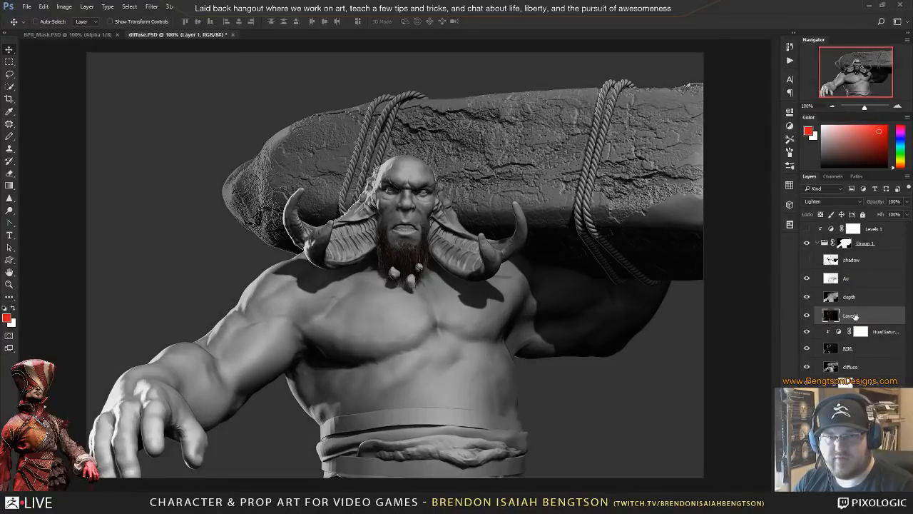
- Try Layer 1 above Group 1, and place it inside the group between the Ao and depth layers
left_click_drag(855, 316, 844, 241)
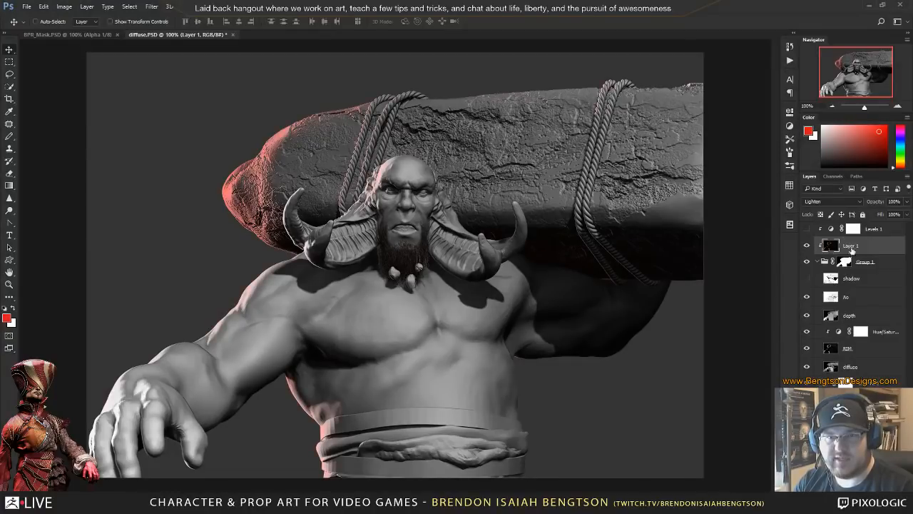
left_click_drag(872, 246, 851, 301)
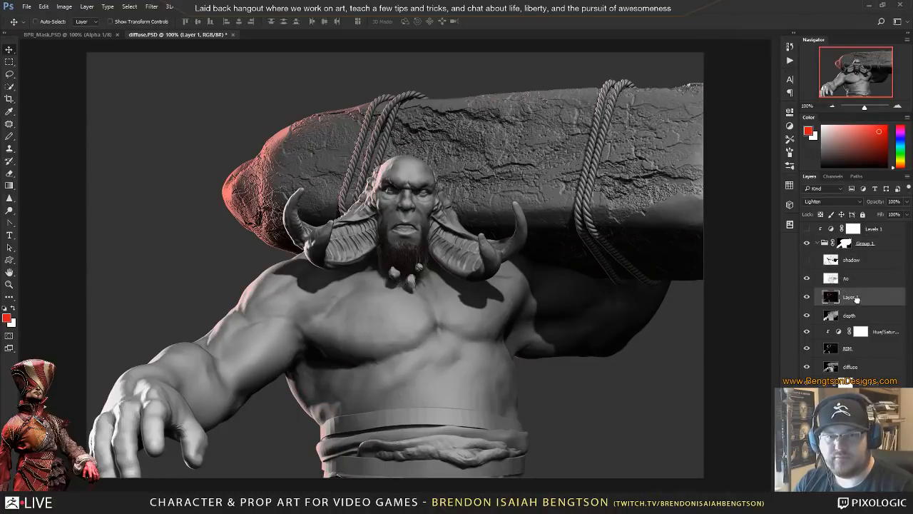
mouse_move(856, 298)
left_mouse_down()
mouse_move(849, 321)
mouse_move(854, 296)
left_mouse_up()
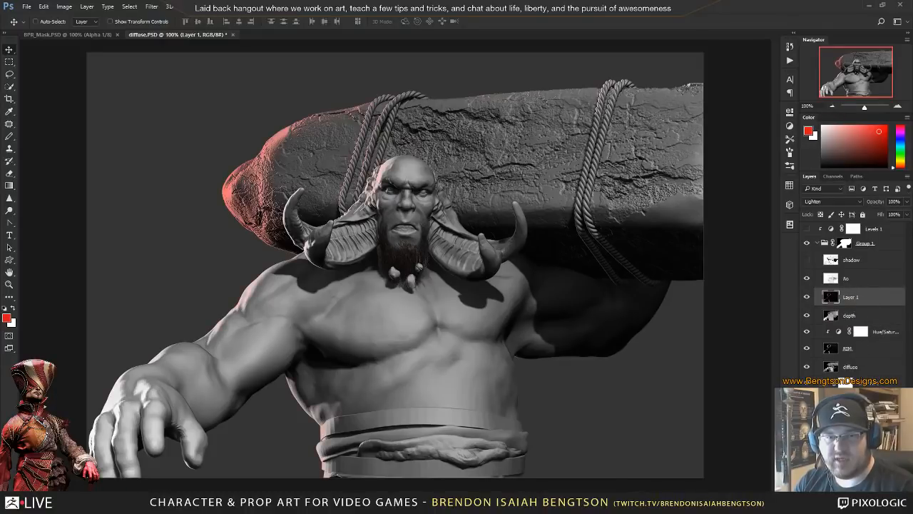
- Move the Hue/Saturation adjustment above Layer 1, clip it to that layer, and set its hue to -127 and saturation to -93
left_click_drag(876, 334, 872, 294)
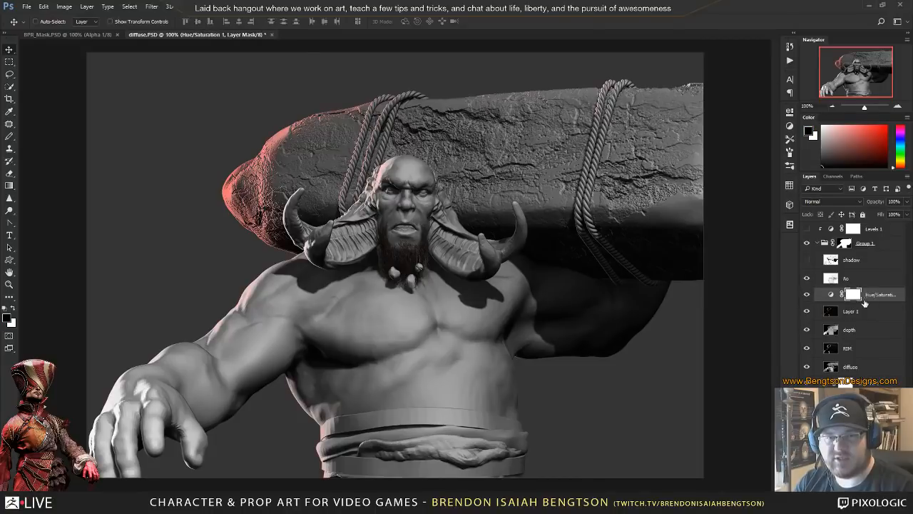
double_click(840, 295)
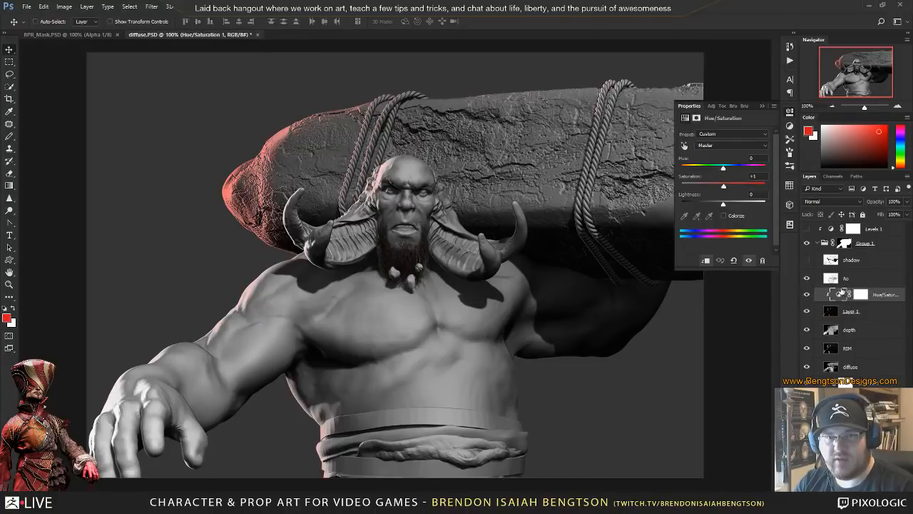
left_click_drag(725, 170, 685, 194)
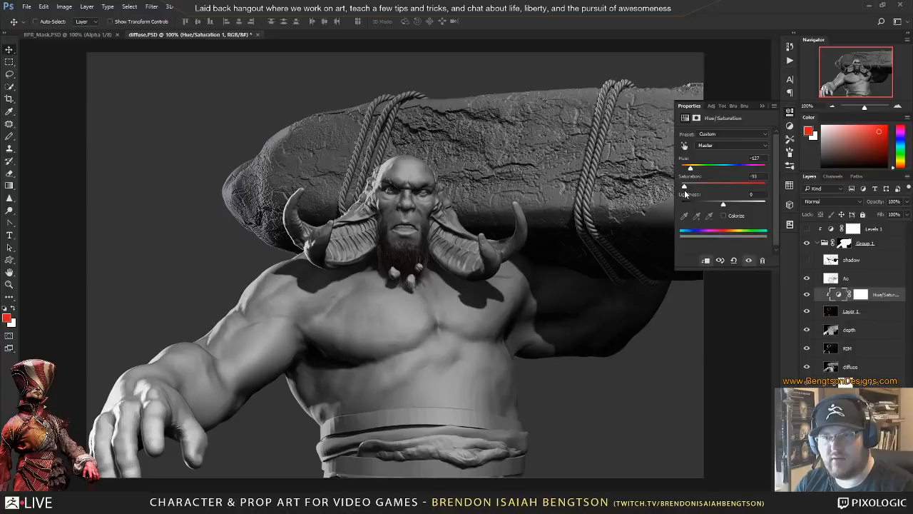
left_click(785, 111)
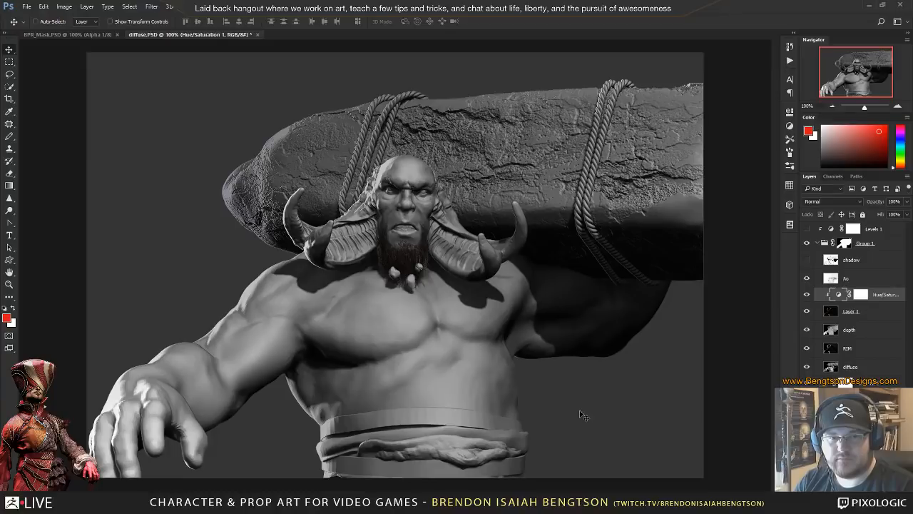
left_click(872, 312)
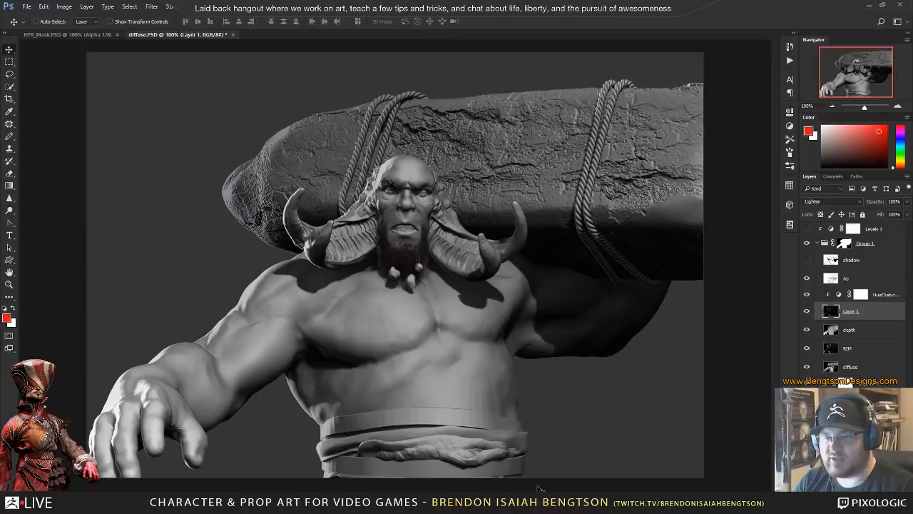
- Switch to ZBrush, reset the light color to white, set its intensity to 0.85, and aim it at the creature's front from above
key("alt+Tab")
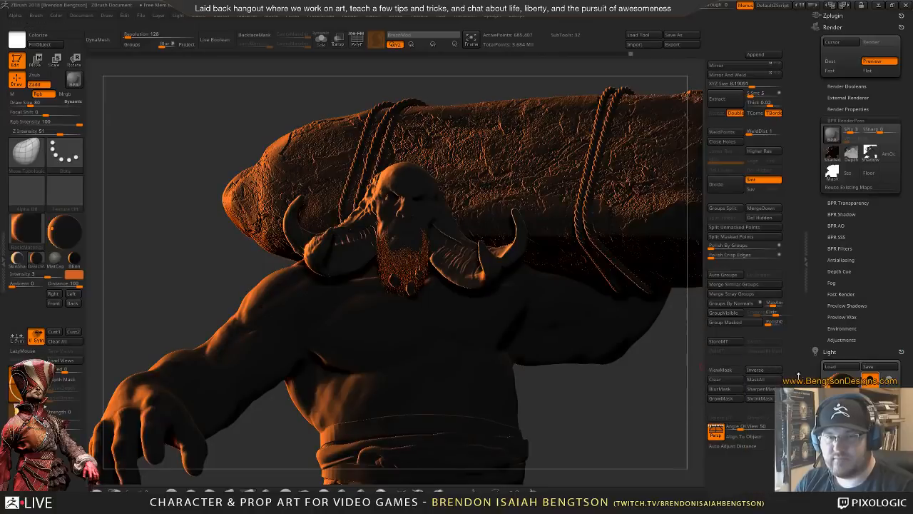
left_click(821, 419)
left_click(760, 358)
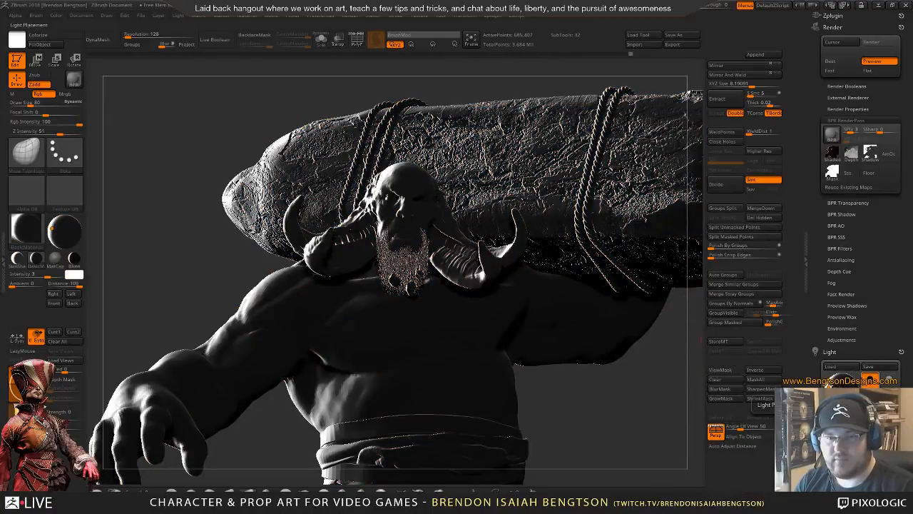
left_click_drag(828, 390, 847, 384)
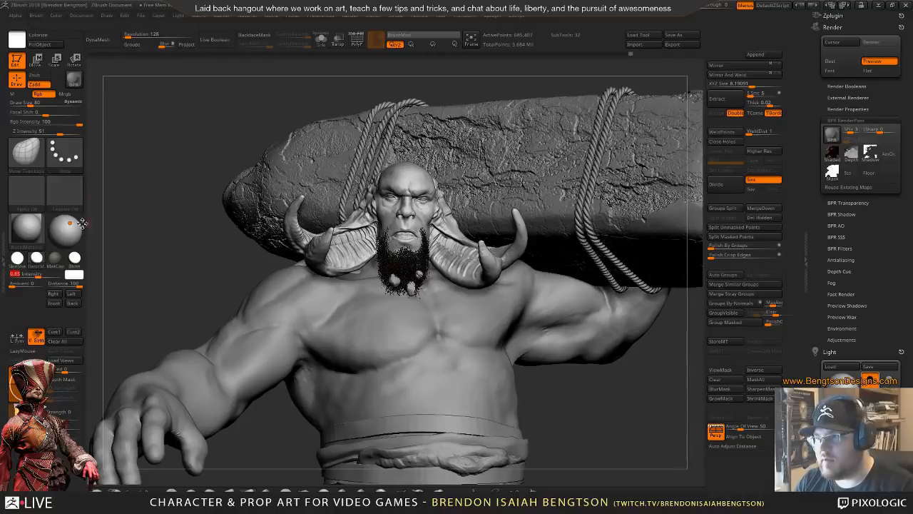
left_click(63, 221)
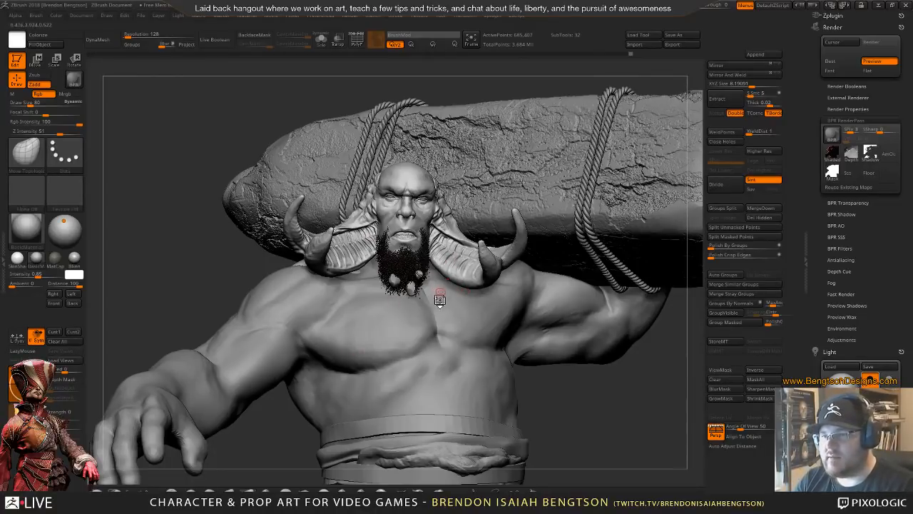
- Examine the tusked creature's head, horns and torso from the side and front under the new lighting
right_click_drag(427, 307, 364, 304)
mouse_move(499, 242)
right_mouse_down()
mouse_move(496, 258)
mouse_move(481, 265)
mouse_move(450, 261)
mouse_move(469, 254)
mouse_move(464, 285)
mouse_move(422, 235)
mouse_move(457, 259)
mouse_move(473, 212)
mouse_move(426, 250)
mouse_move(335, 176)
mouse_move(488, 323)
right_mouse_up()
key("space")
right_click_drag(291, 203, 430, 408, "alt")
right_click_drag(386, 300, 542, 333, "ctrl")
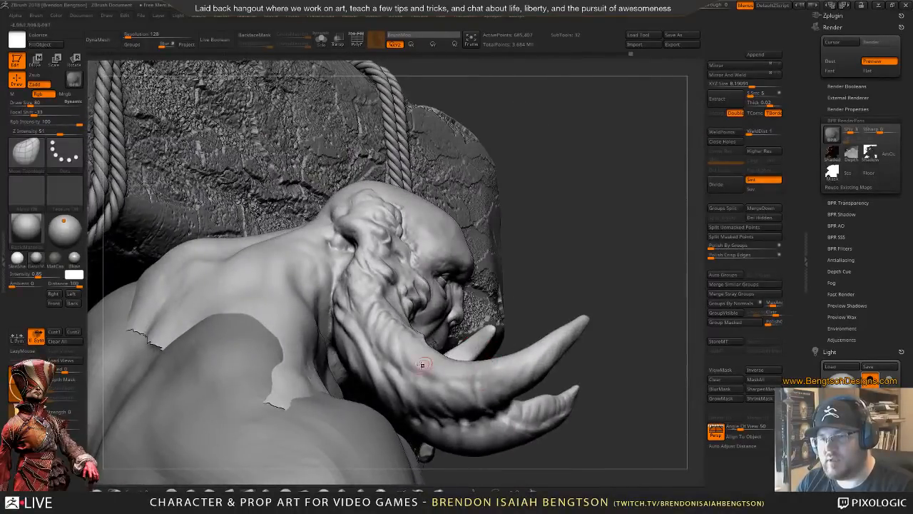
right_click_drag(472, 385, 362, 202)
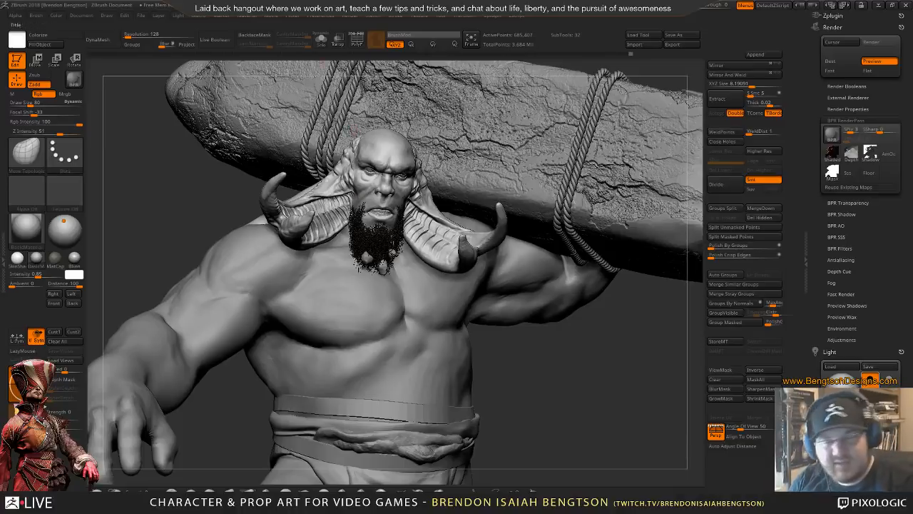
mouse_move(517, 239)
right_mouse_down("alt")
mouse_move(558, 281)
mouse_move(471, 276)
mouse_move(465, 248)
mouse_move(497, 268)
mouse_move(479, 268)
right_mouse_up("alt")
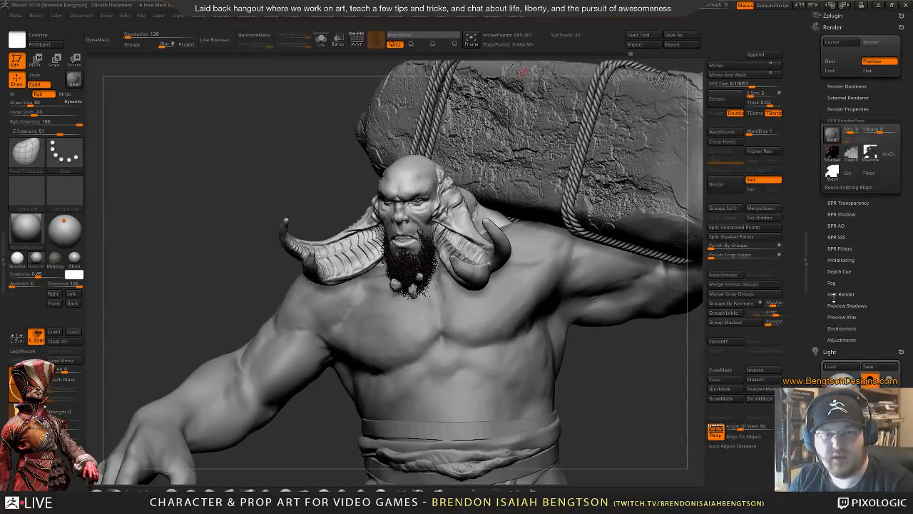
- Load the bearded, hammer-carrying character's tool and inspect its beard, armor and hammer from both sides
left_click_drag(833, 298, 831, 169)
mouse_move(888, 120)
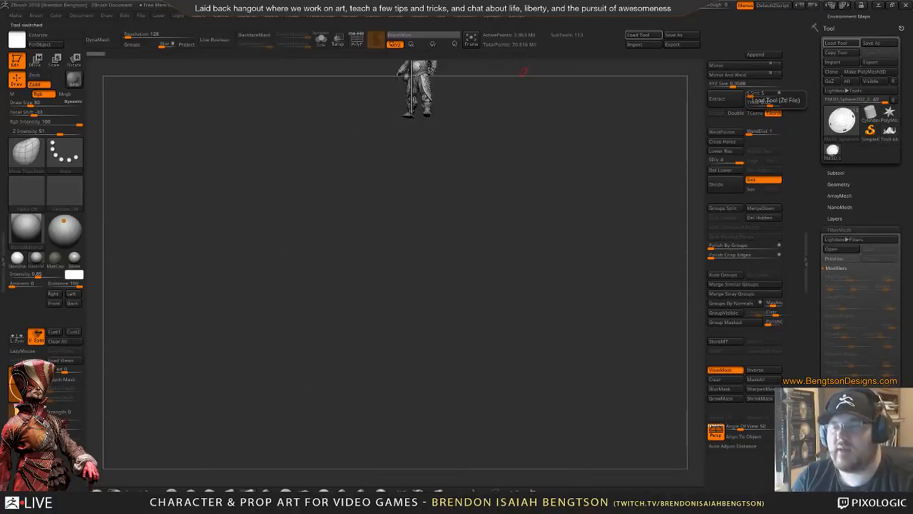
left_click_drag(487, 159, 460, 203, "alt")
left_click_drag(396, 261, 438, 459, "alt")
left_click_drag(376, 199, 385, 254)
left_click_drag(403, 221, 416, 279)
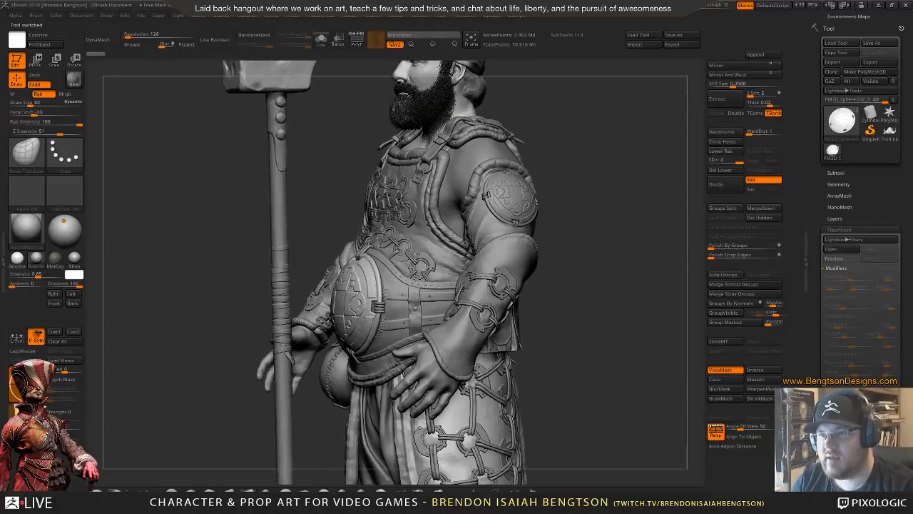
mouse_move(415, 181)
right_mouse_down("alt")
mouse_move(399, 250)
mouse_move(458, 243)
right_mouse_up("alt")
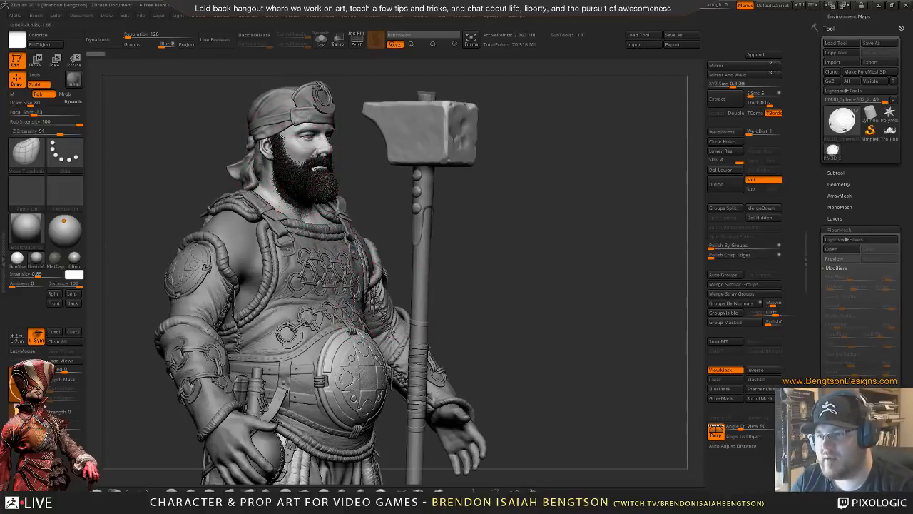
right_click_drag(355, 300, 364, 308, "ctrl")
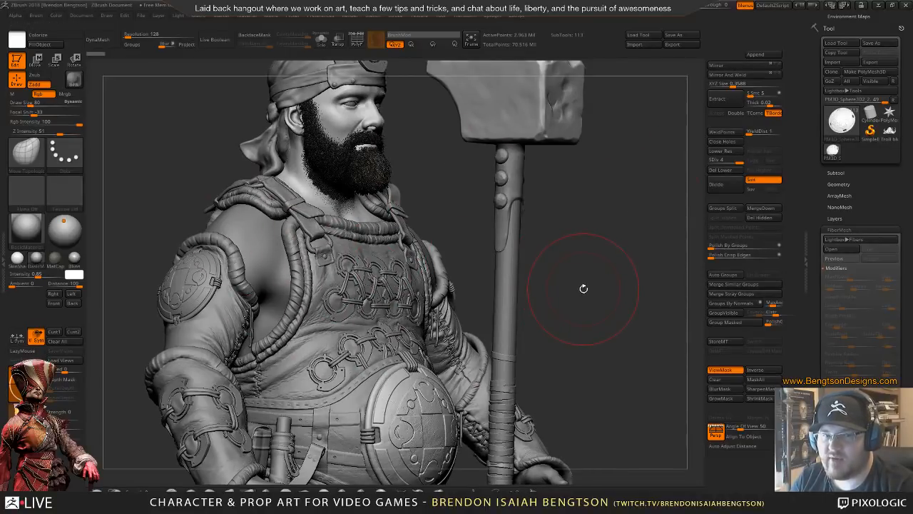
key("space")
left_click_drag(615, 273, 608, 274)
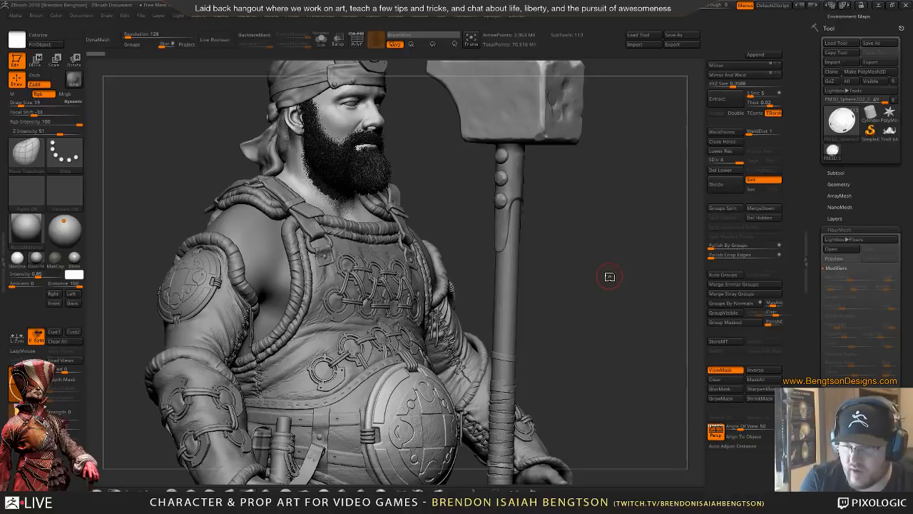
key("ctrl+s")
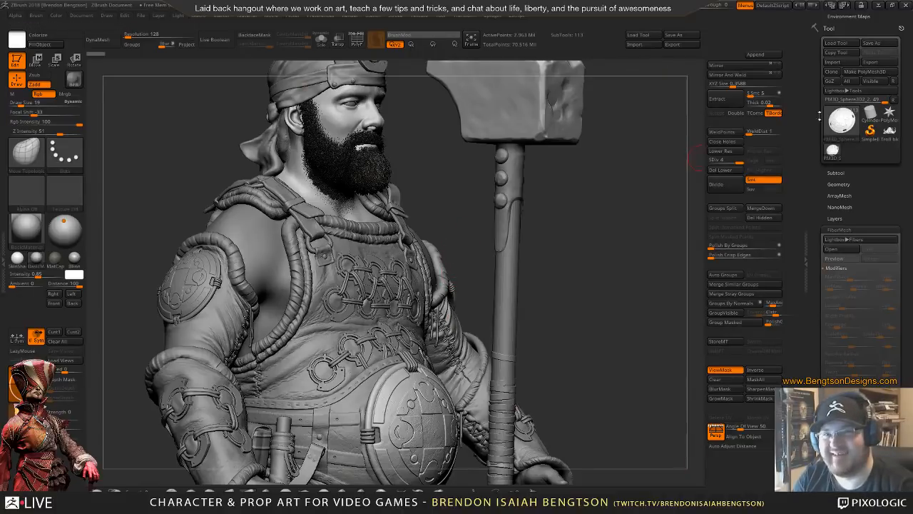
- Switch the active tool back to the tusked creature and show its whole figure from the front
left_click(886, 130)
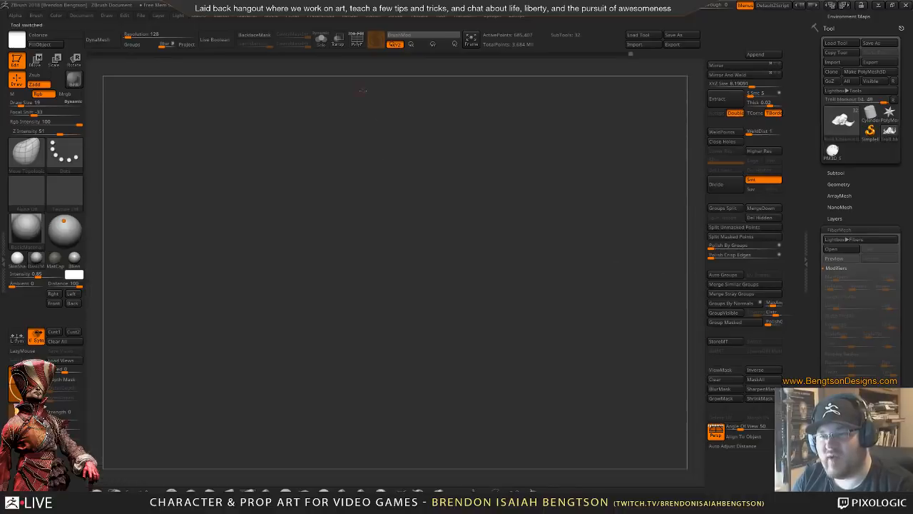
left_click(448, 328, "shift")
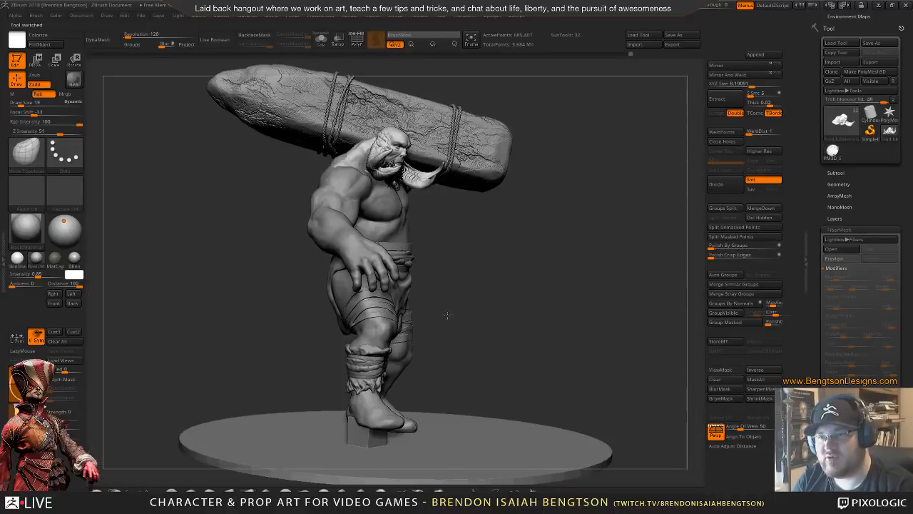
left_click_drag(447, 316, 420, 315)
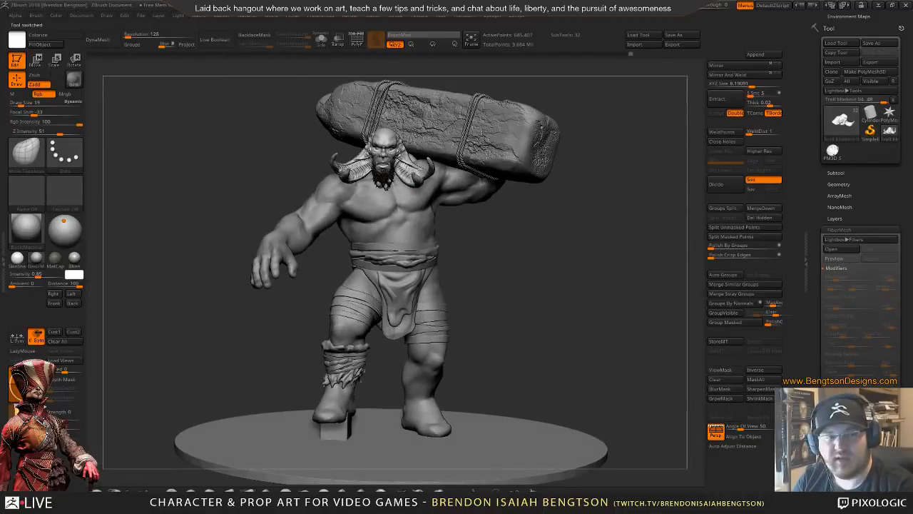